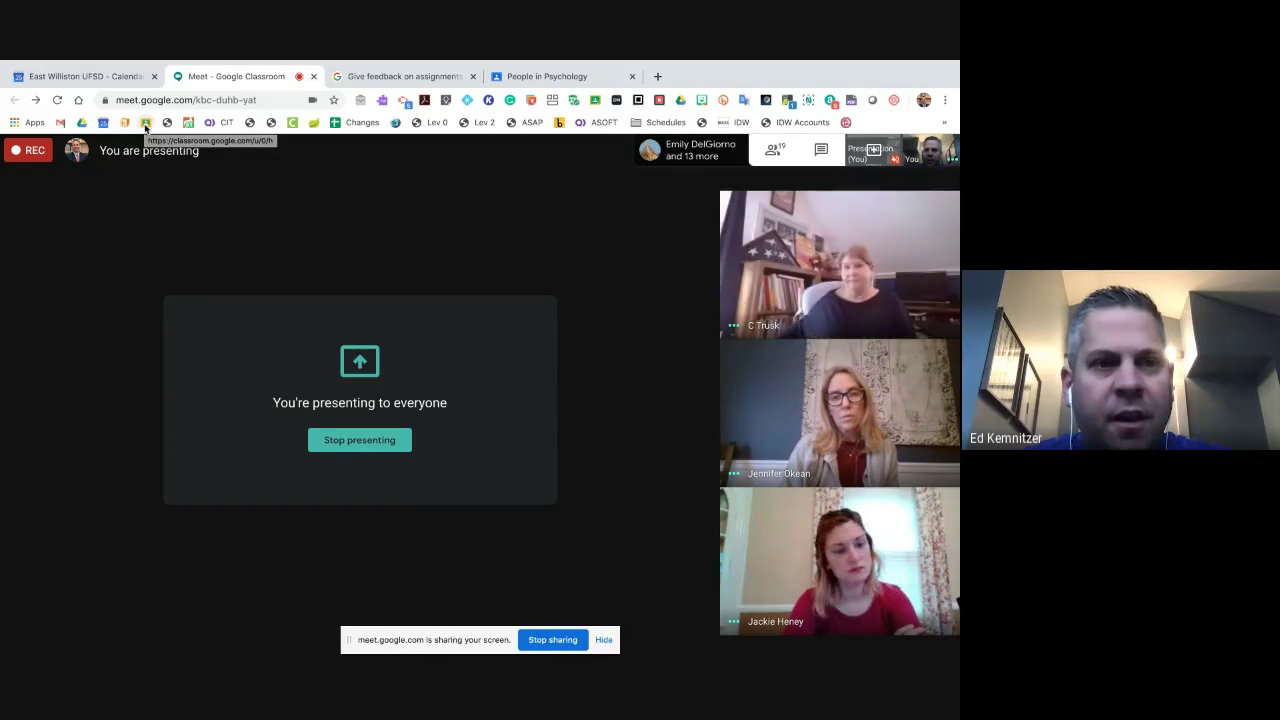
# - Load classroom.google.com in a new tab, dismiss the sharing notice, and bookmark the class list
pyautogui.click(657, 77)
pyautogui.write('clas')
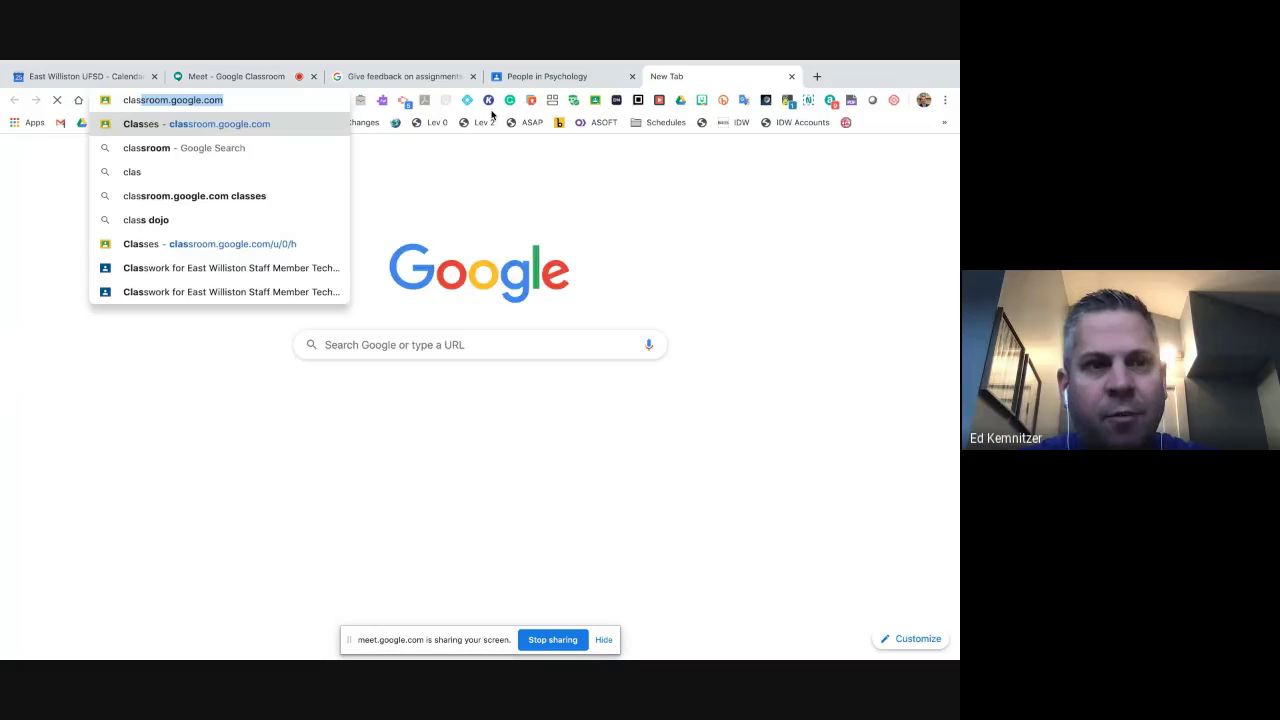
pyautogui.press('Return')
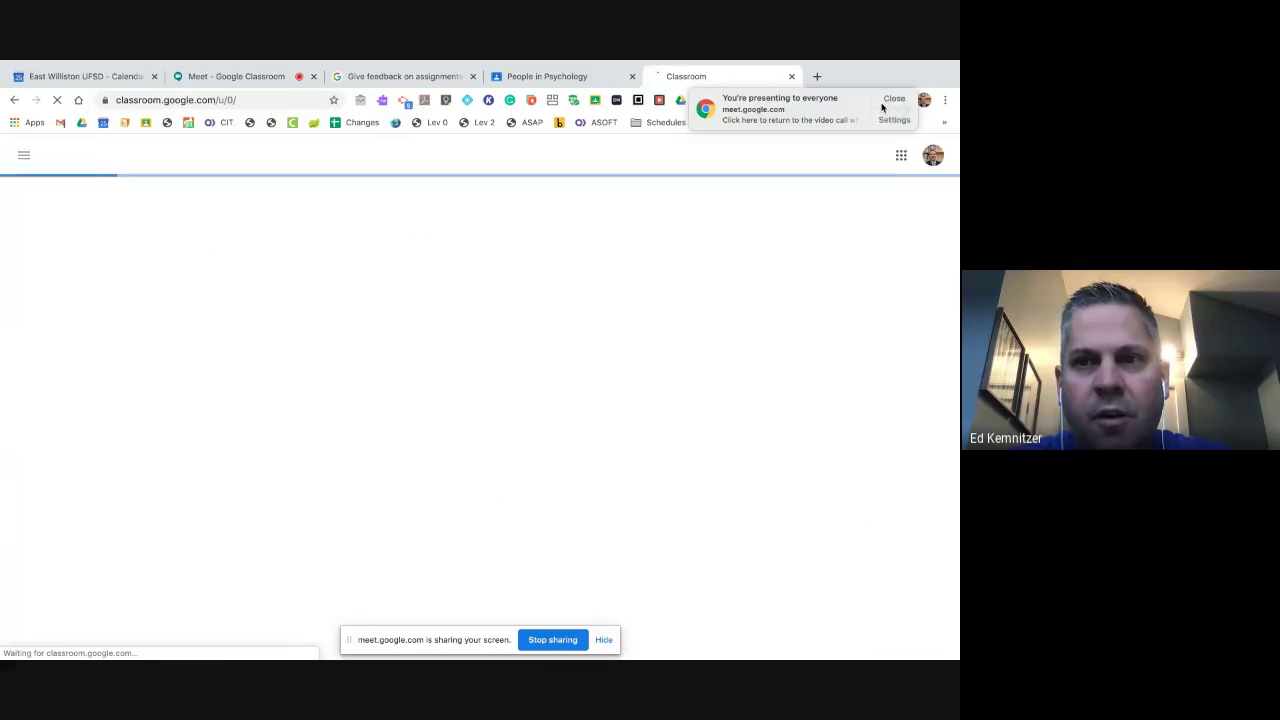
pyautogui.click(893, 99)
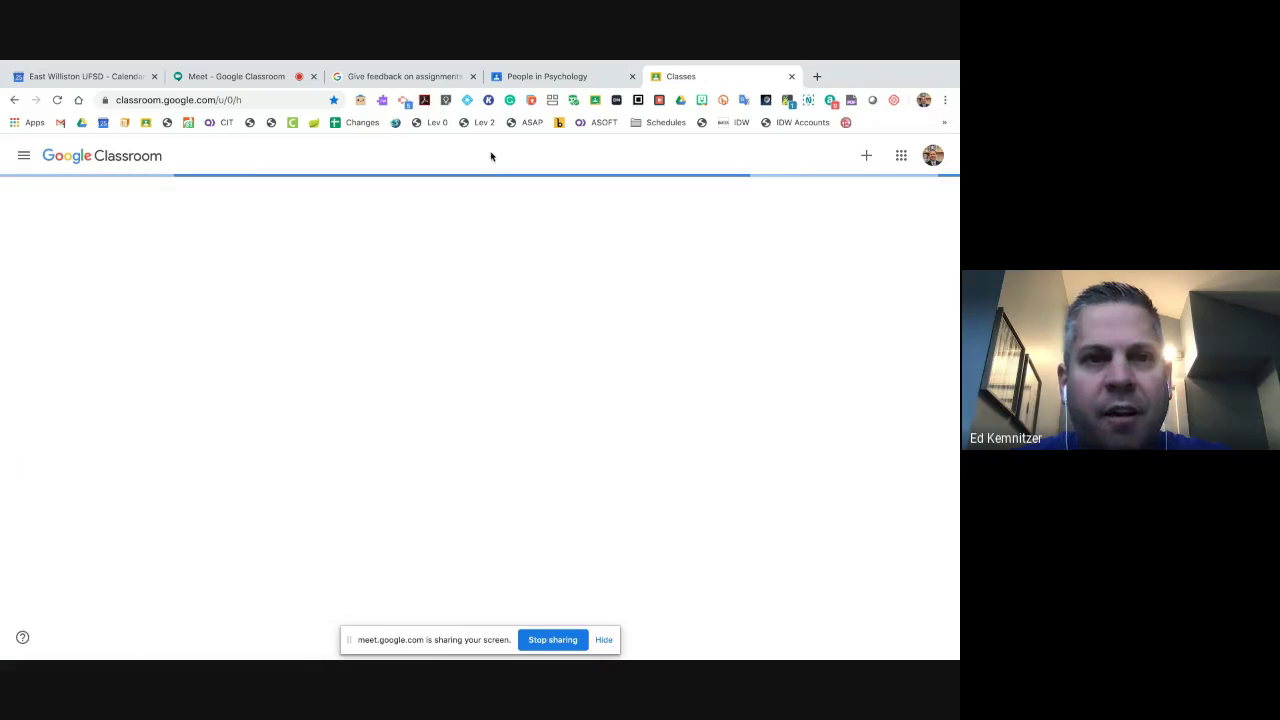
pyautogui.click(333, 99)
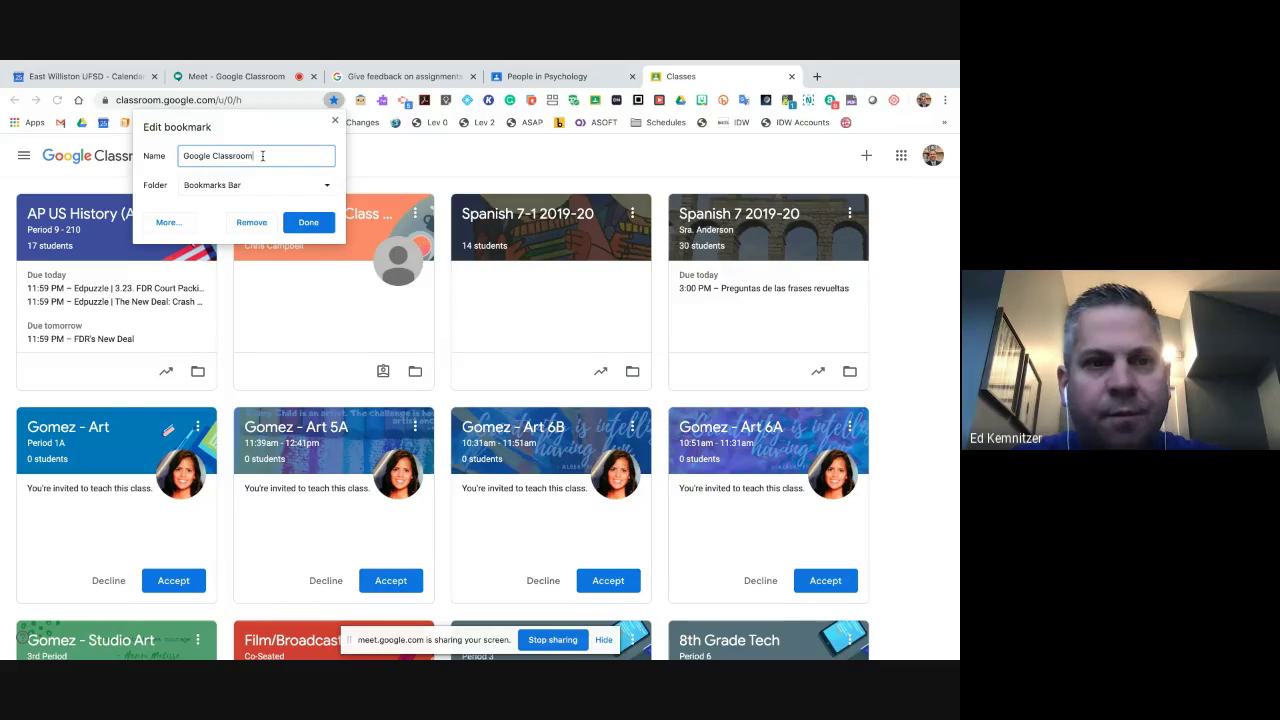
# - Erase the Classroom bookmark's name and save it so only its icon shows
pyautogui.press('BackSpace')
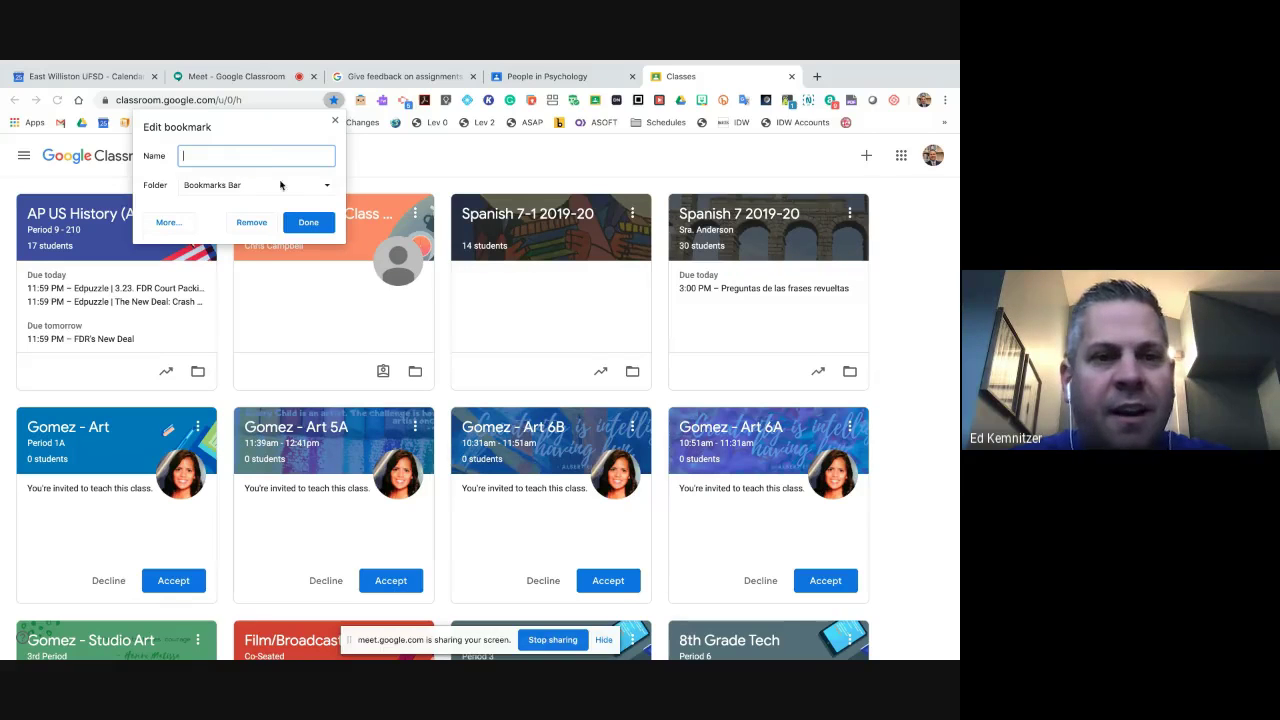
pyautogui.click(309, 223)
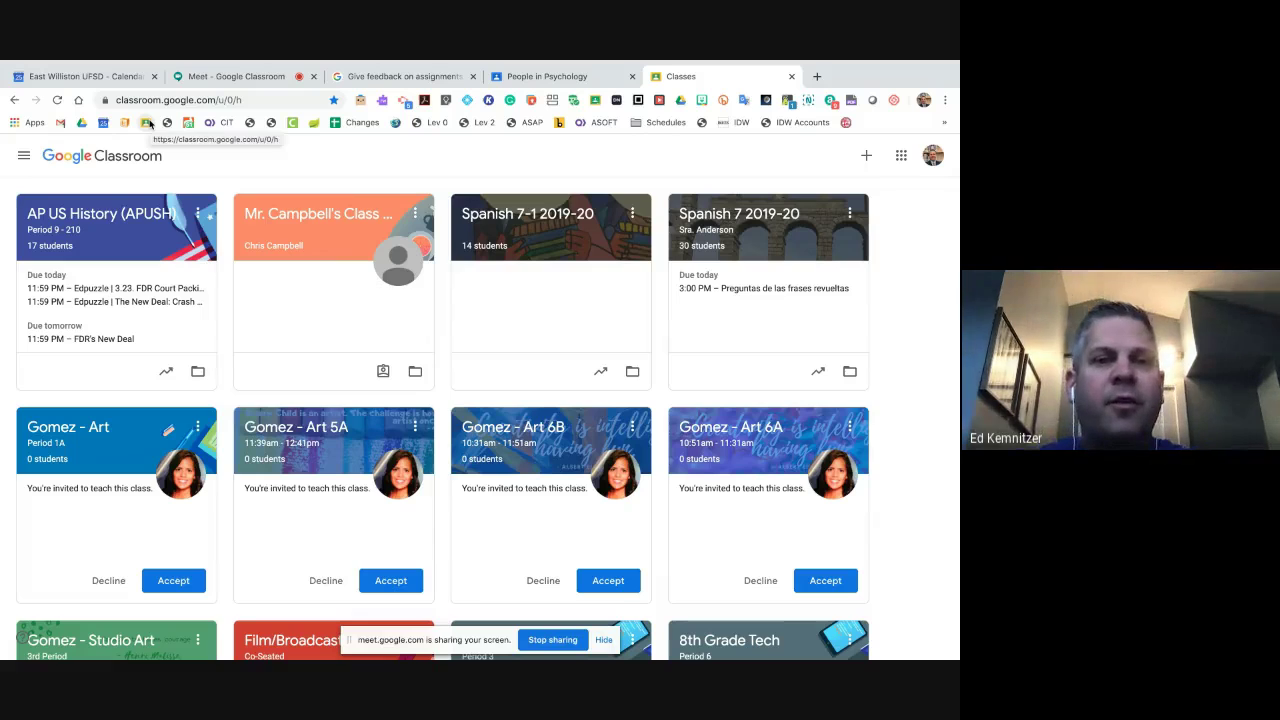
# - Load ewsdonline.org in a new tab, close its alerts notice, and check the Meet tab
pyautogui.moveTo(643, 62)
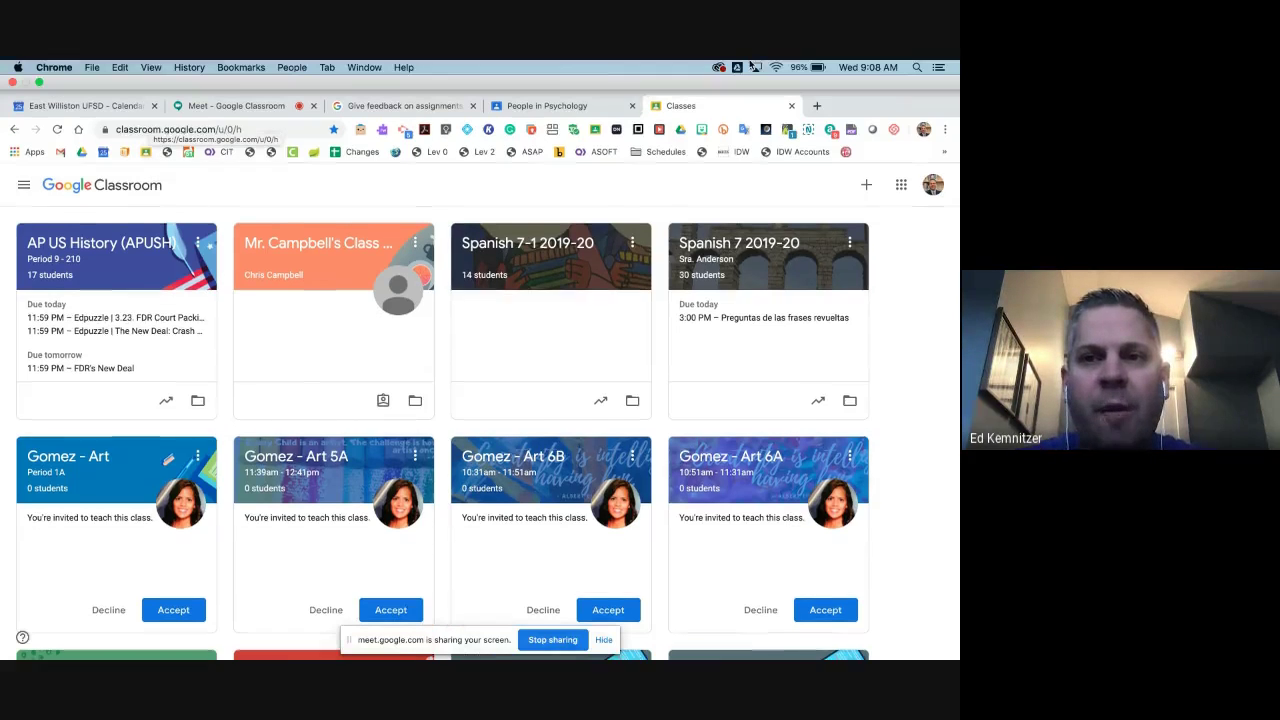
pyautogui.click(816, 106)
pyautogui.write('ewsd')
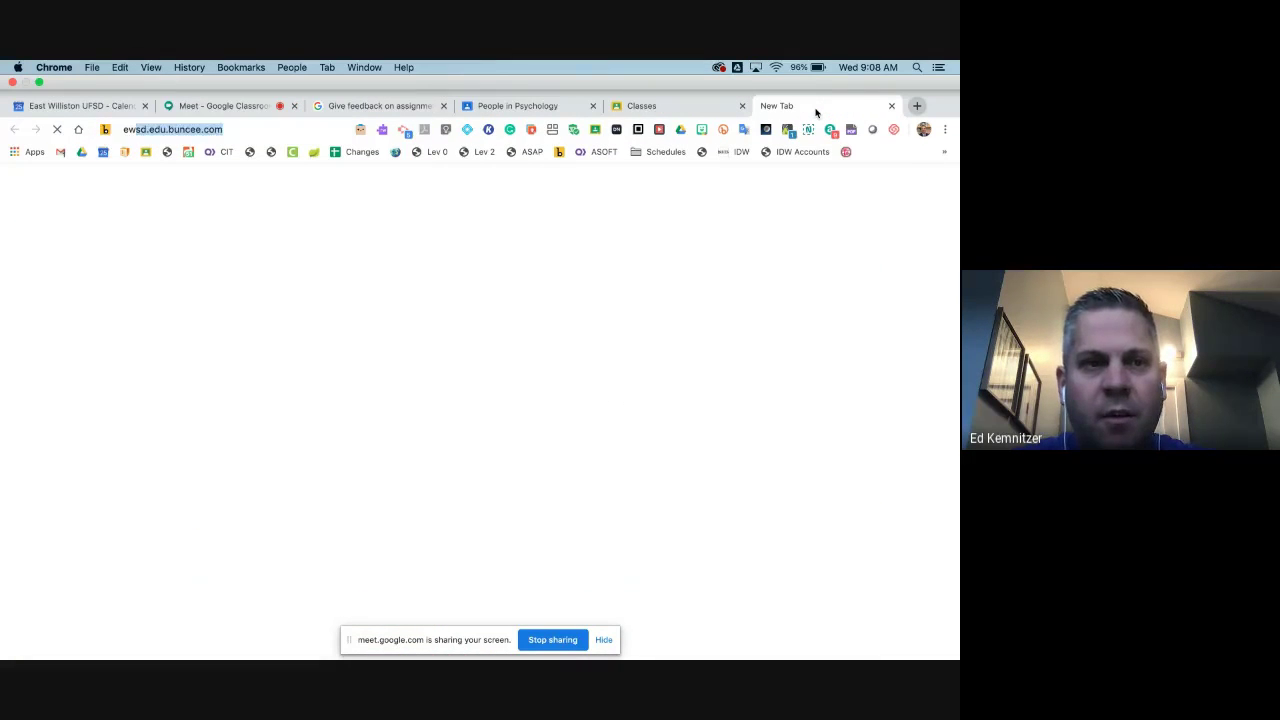
pyautogui.write('online')
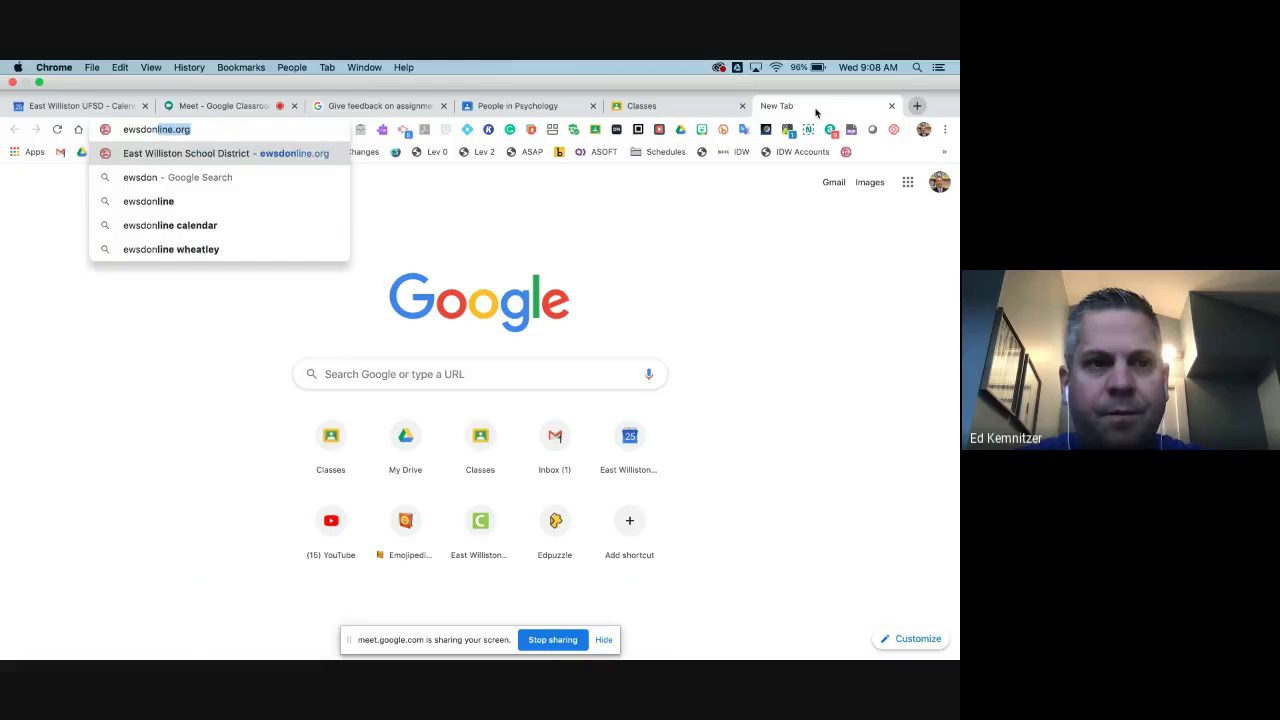
pyautogui.press('Return')
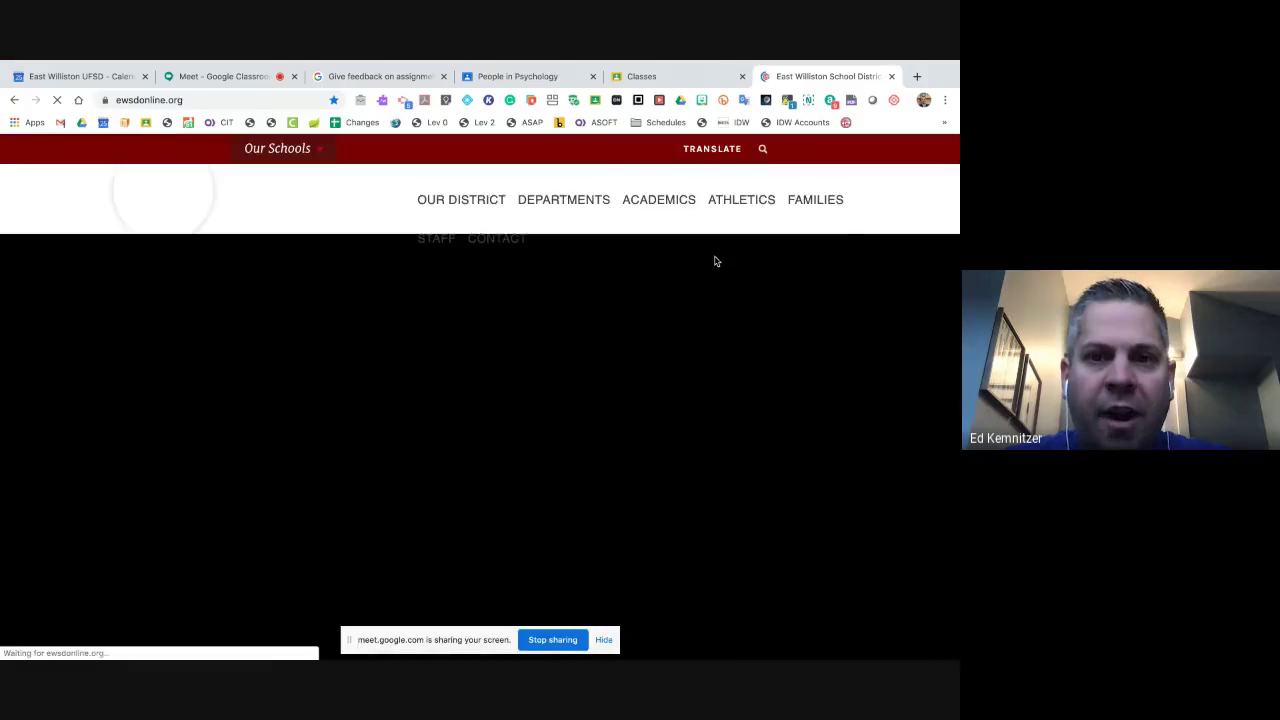
pyautogui.moveTo(733, 201)
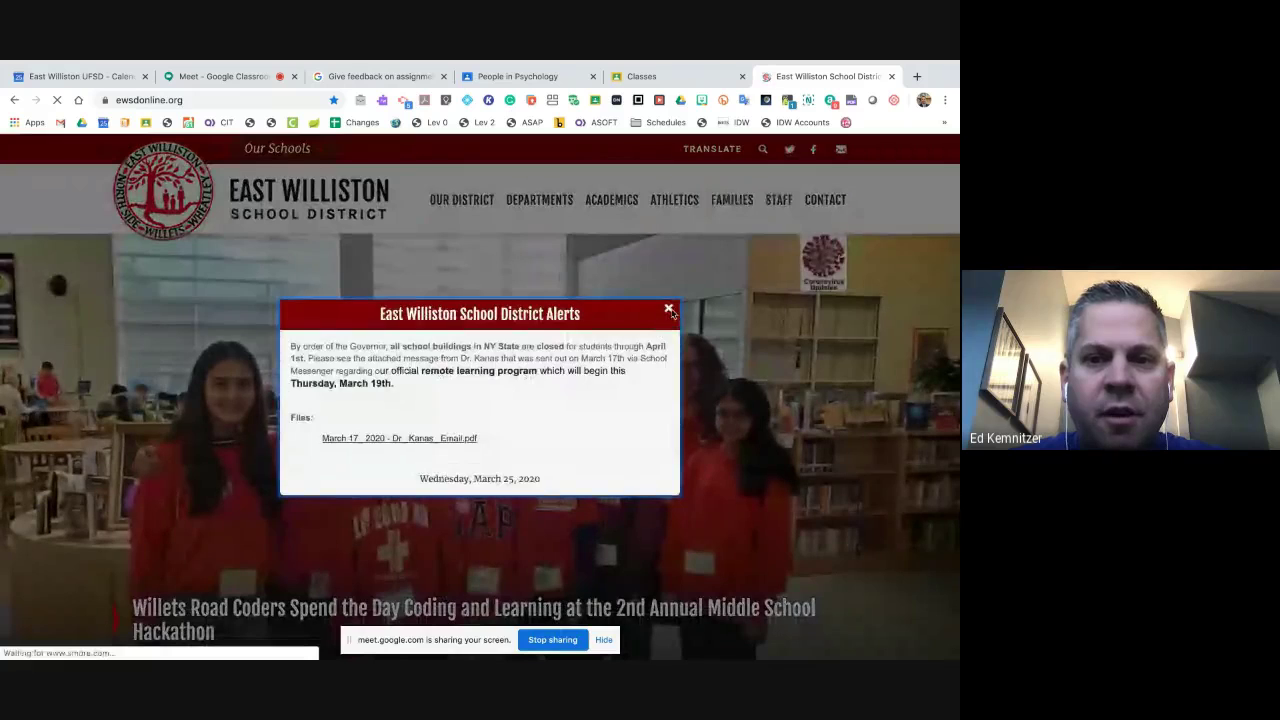
pyautogui.click(669, 310)
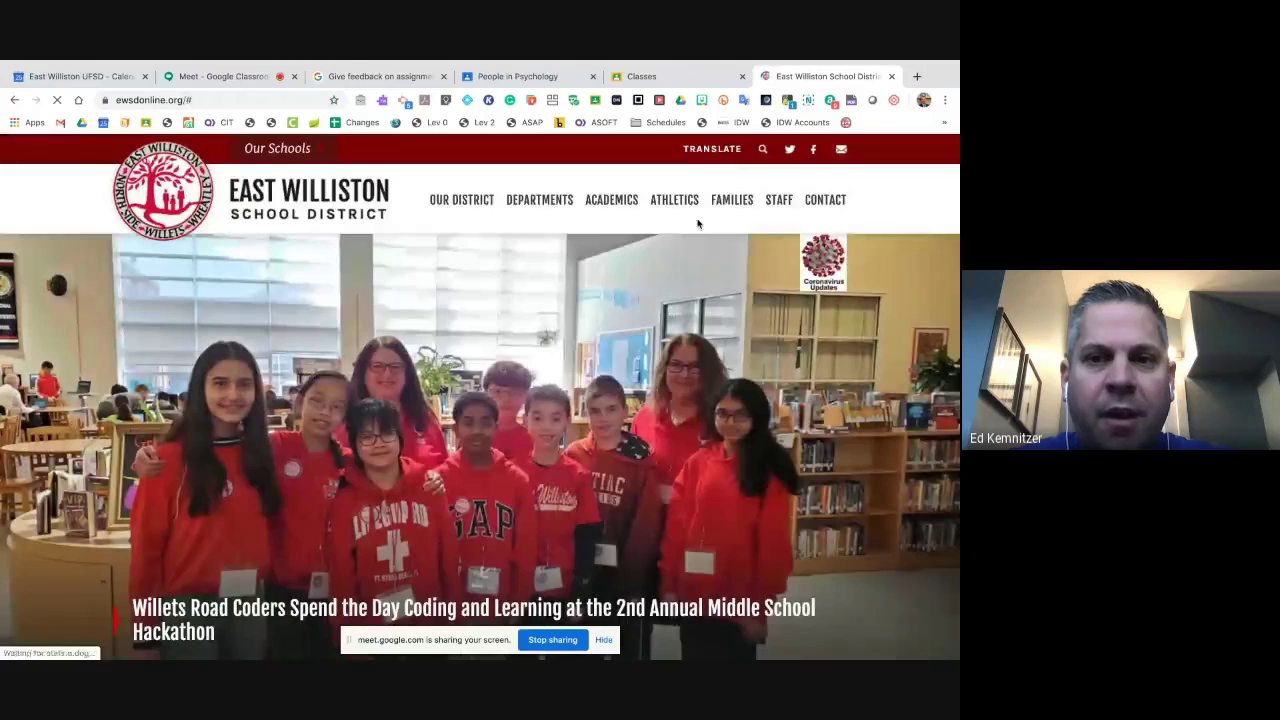
pyautogui.moveTo(725, 205)
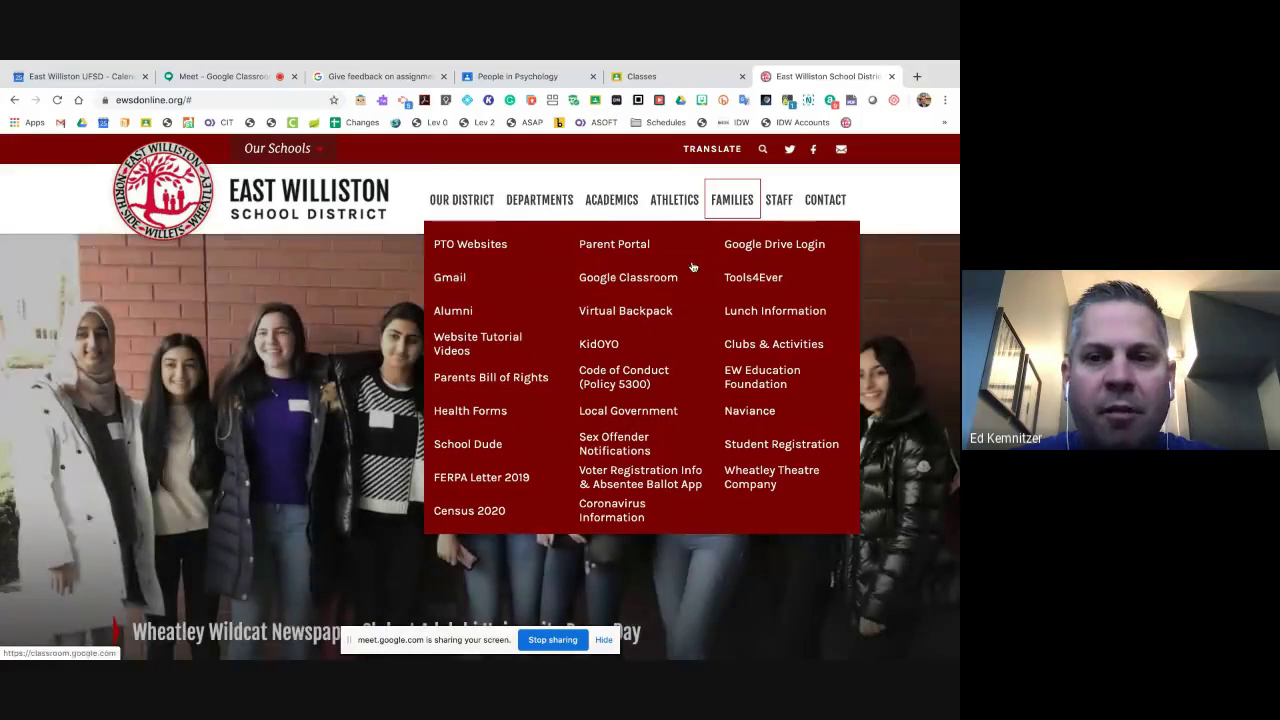
pyautogui.click(230, 78)
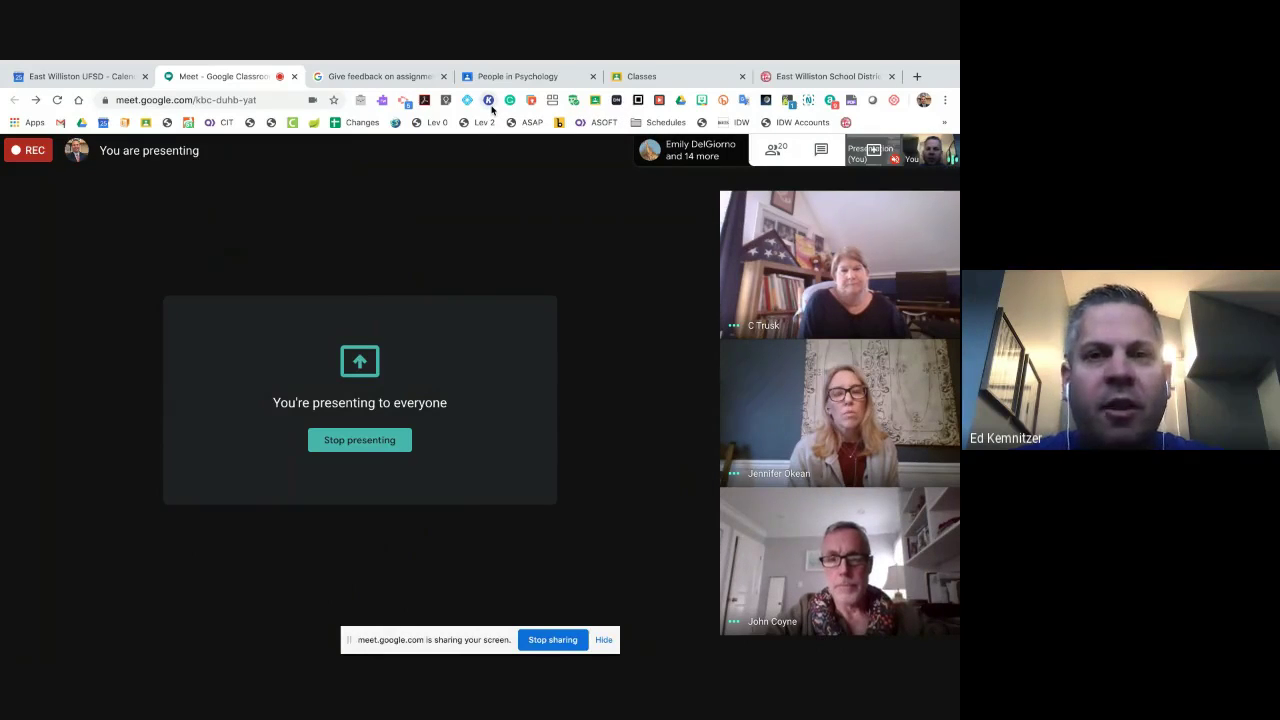
pyautogui.hotkey('ctrl', '6')
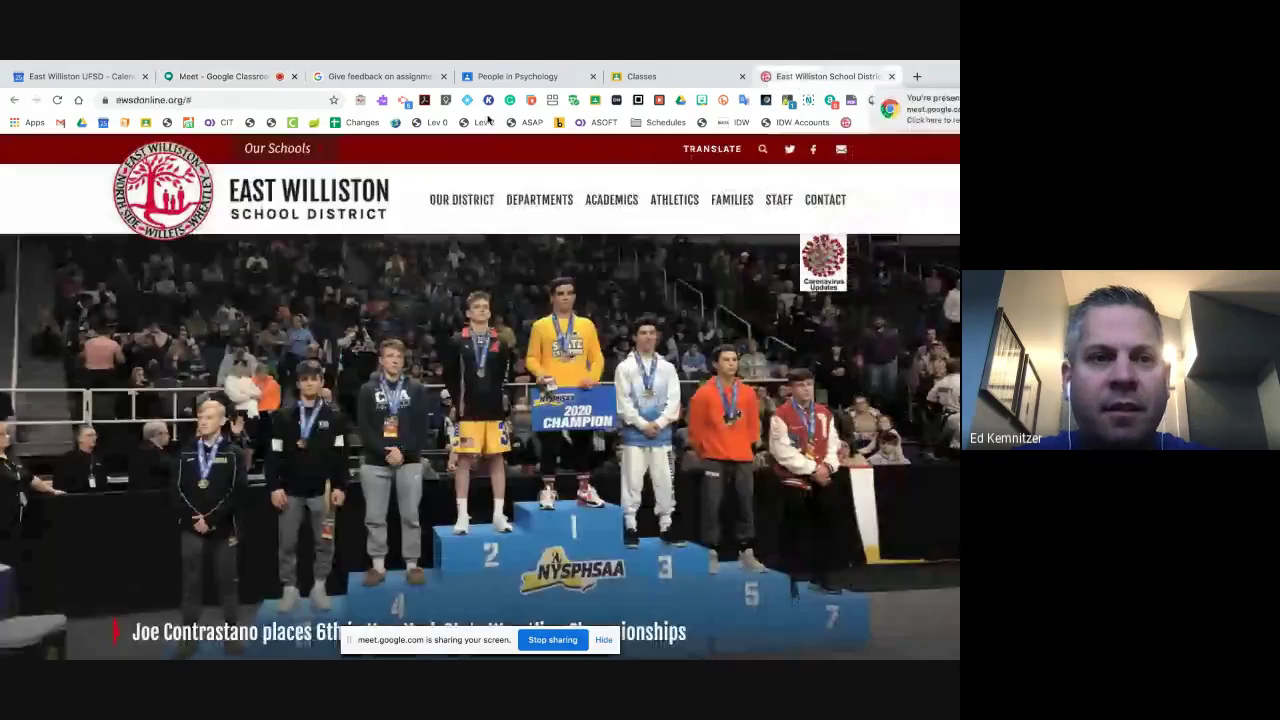
# - Create an untitled presentation via slides.new, then close its tab
pyautogui.click(280, 101)
pyautogui.write('slides.n')
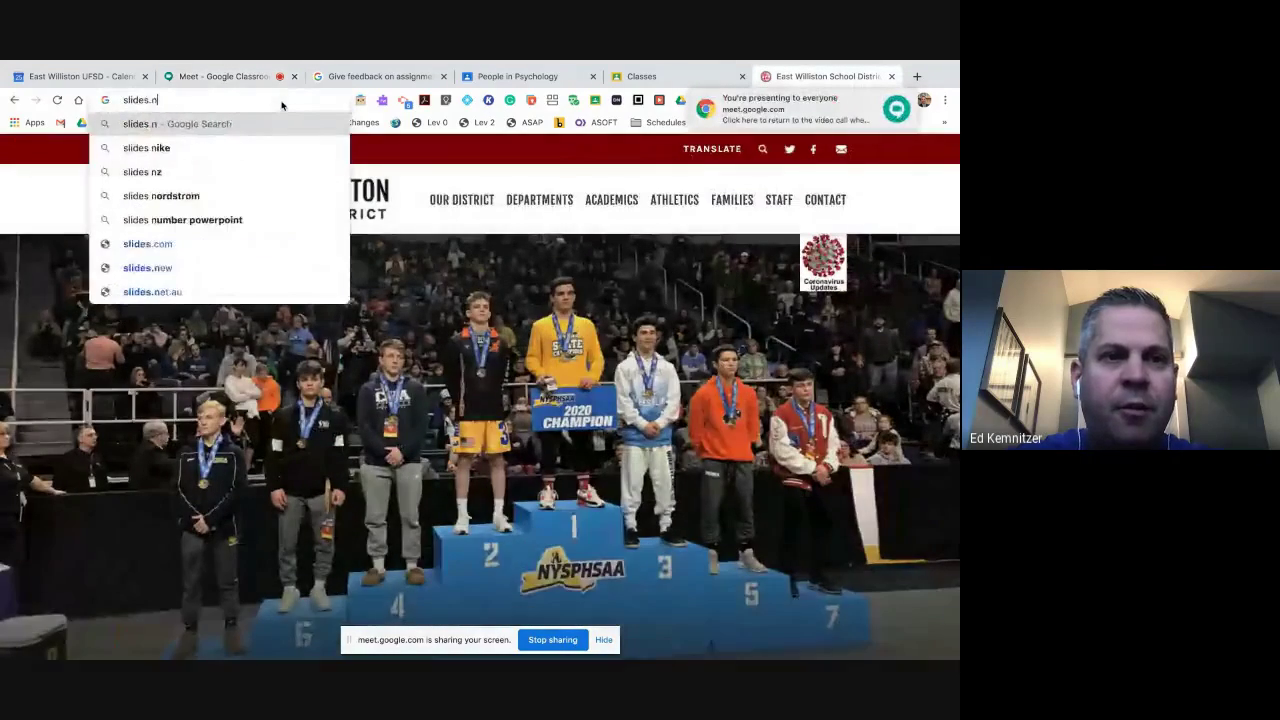
pyautogui.write('ew')
pyautogui.press('Return')
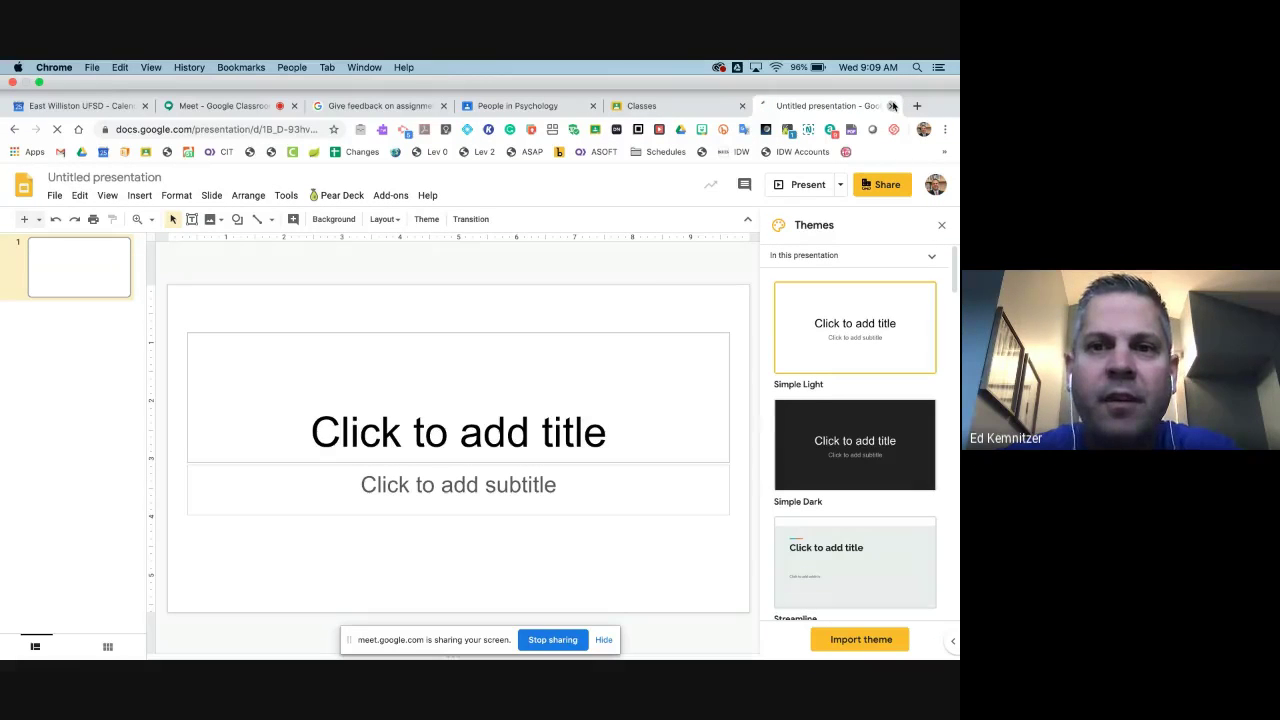
pyautogui.click(892, 106)
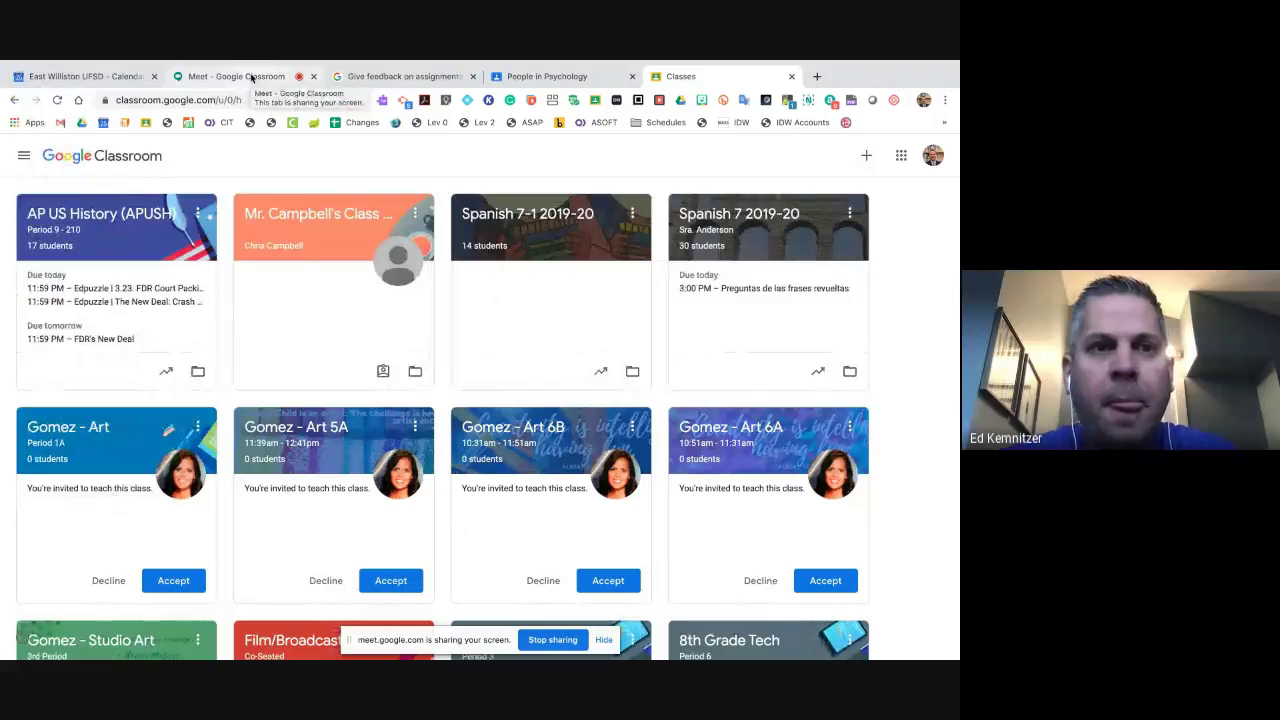
# - Switch to the Meet - Google Classroom tab showing the presentation
pyautogui.click(236, 76)
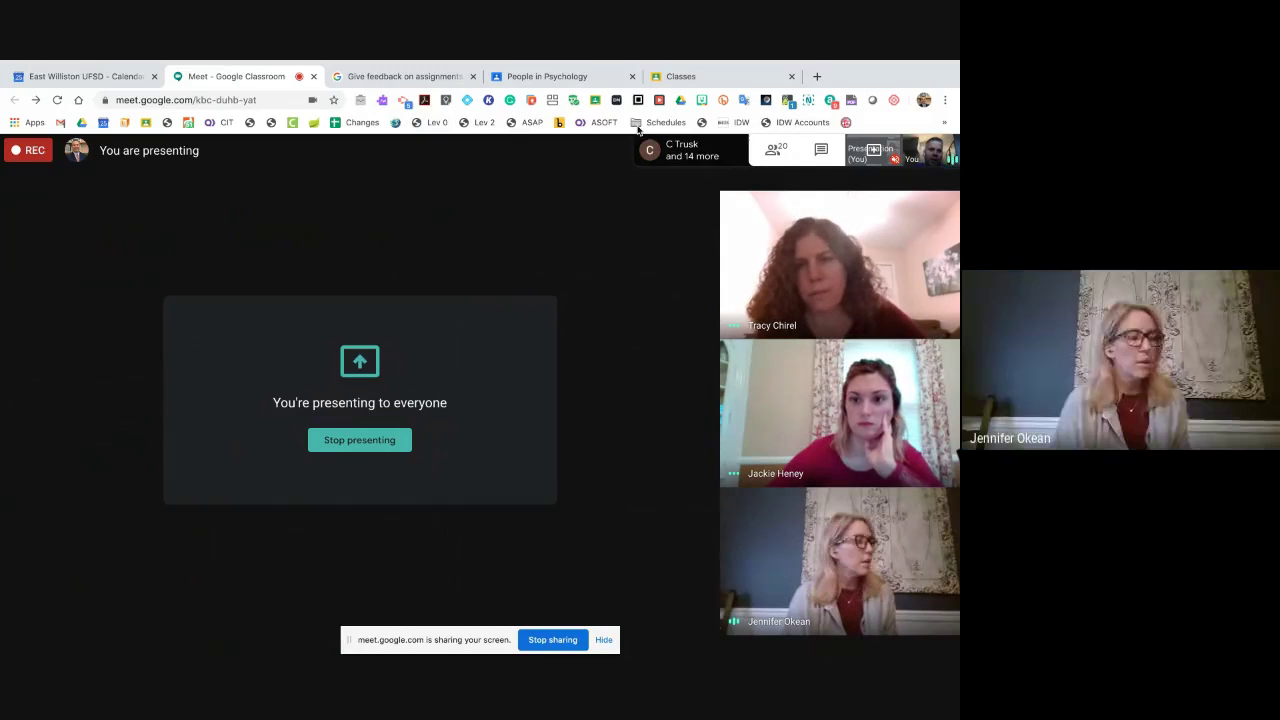
# - Browse the overflow bookmarks list, close it, and switch to the Classroom class list tab
pyautogui.click(944, 123)
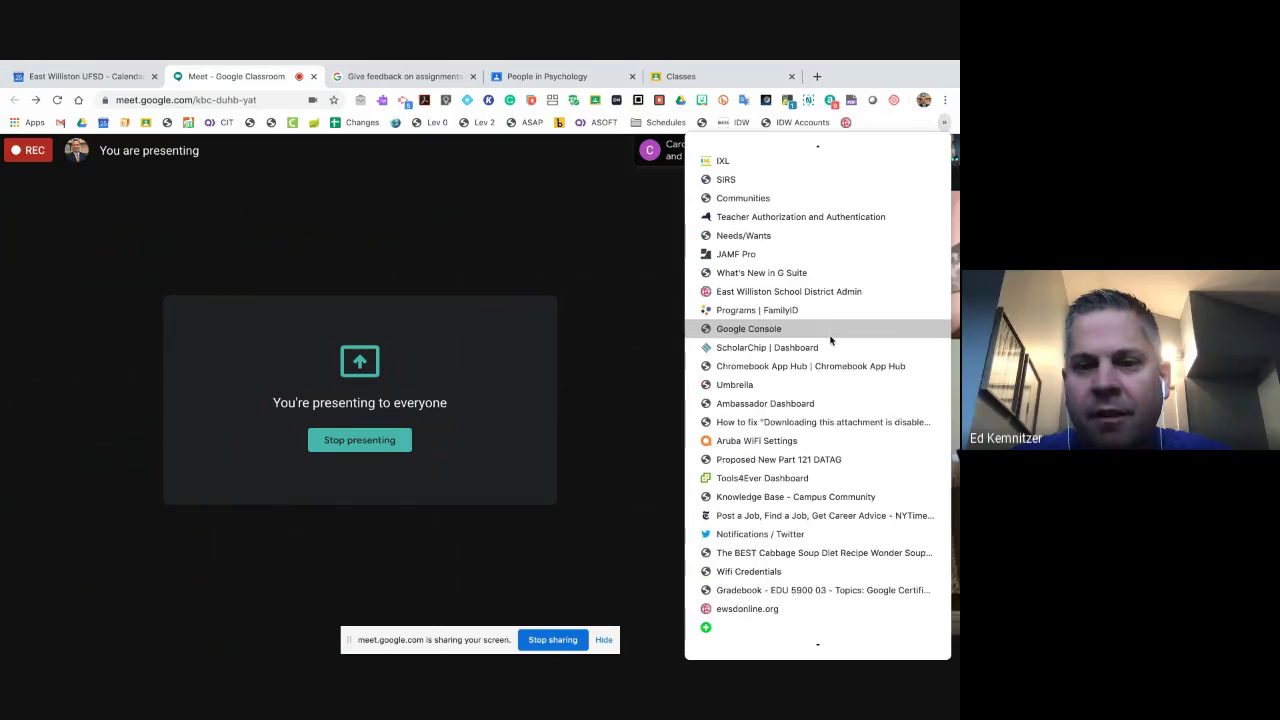
pyautogui.scroll(3, 850, 300)
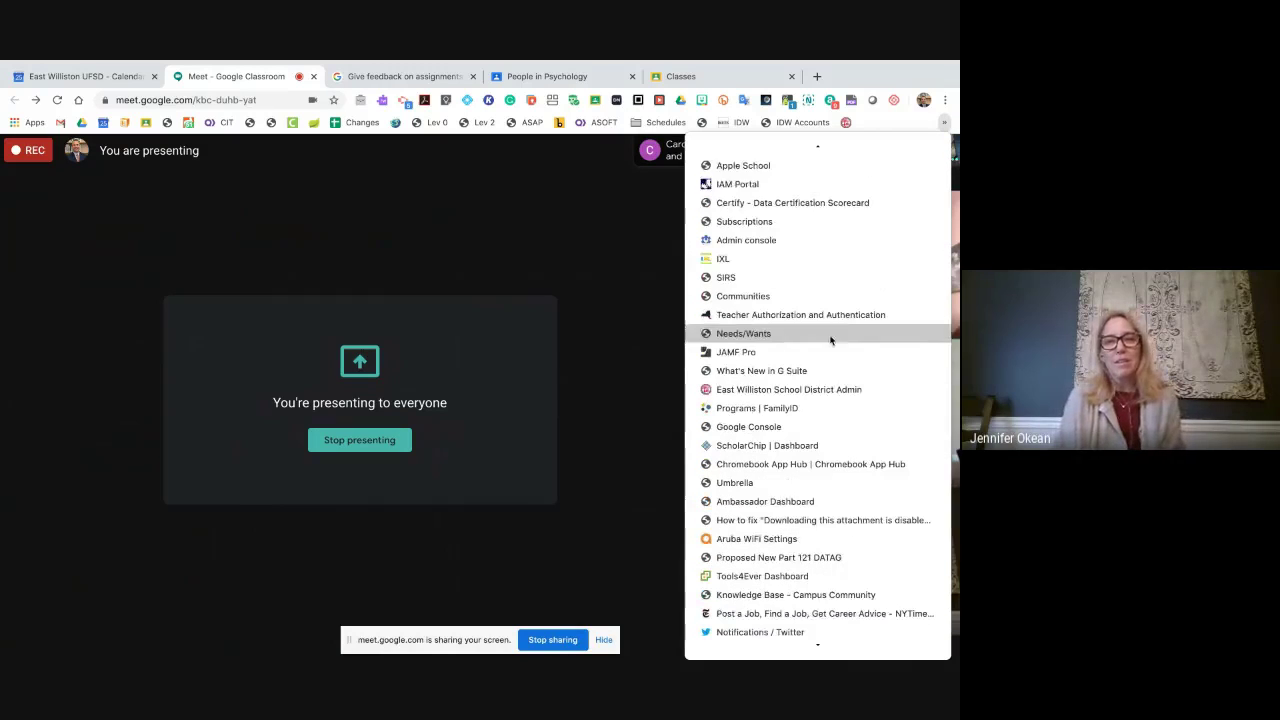
pyautogui.click(944, 122)
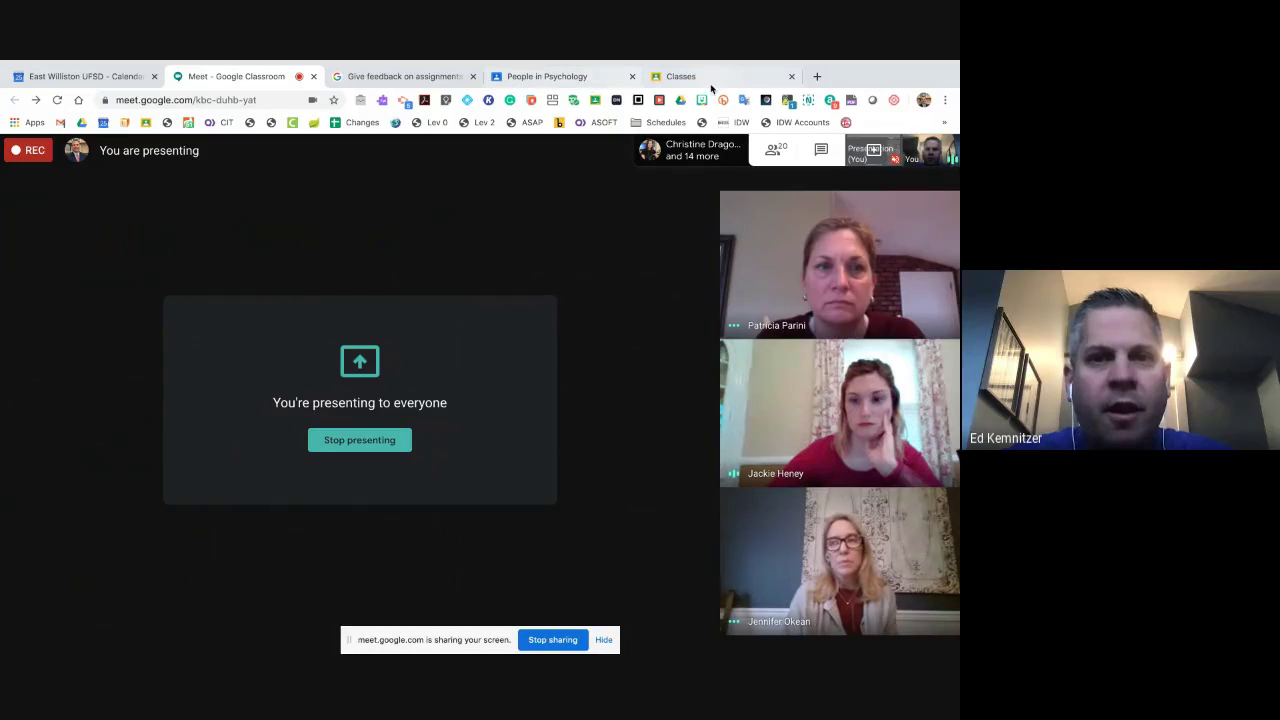
pyautogui.click(706, 77)
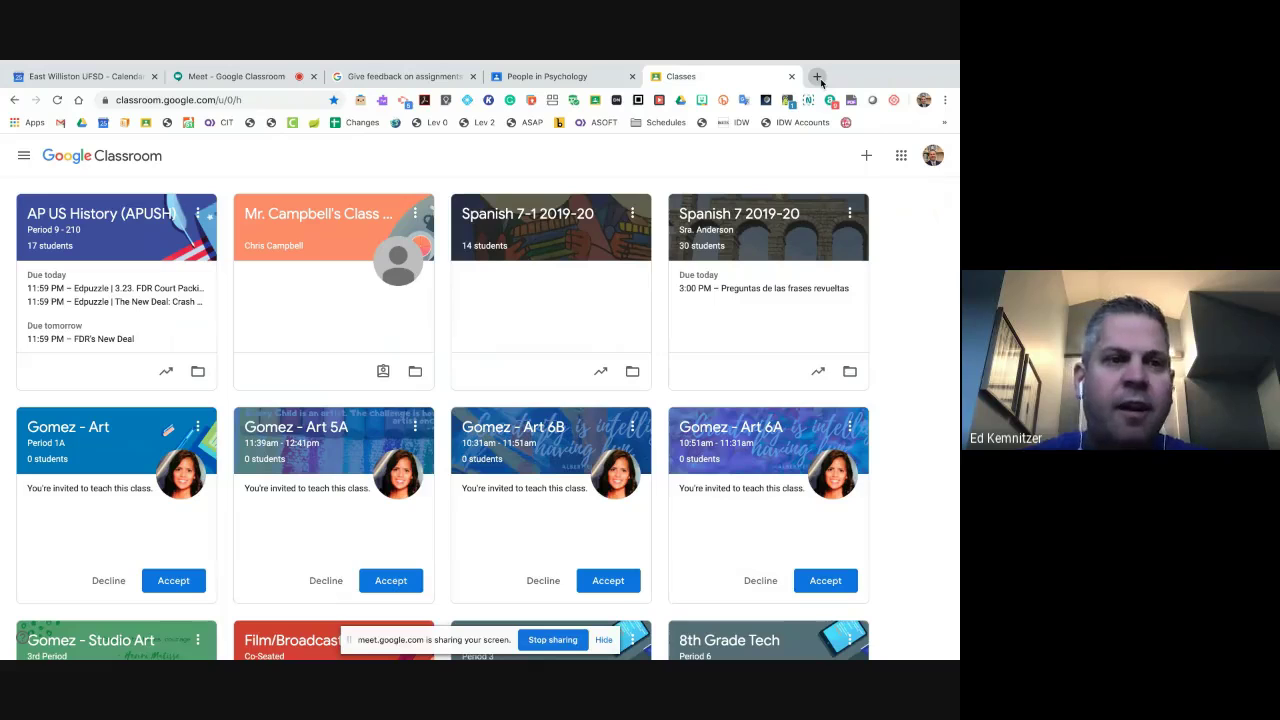
pyautogui.scroll(-15, 585, 257)
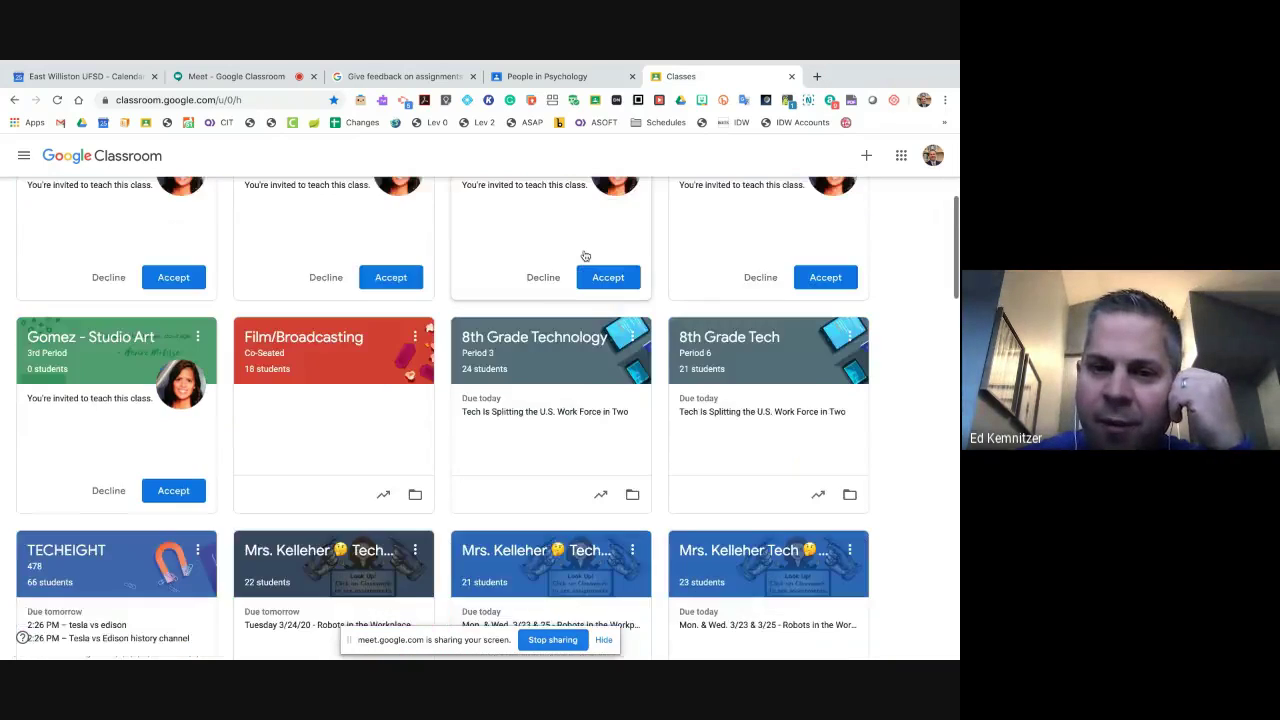
pyautogui.scroll(-5, 585, 257)
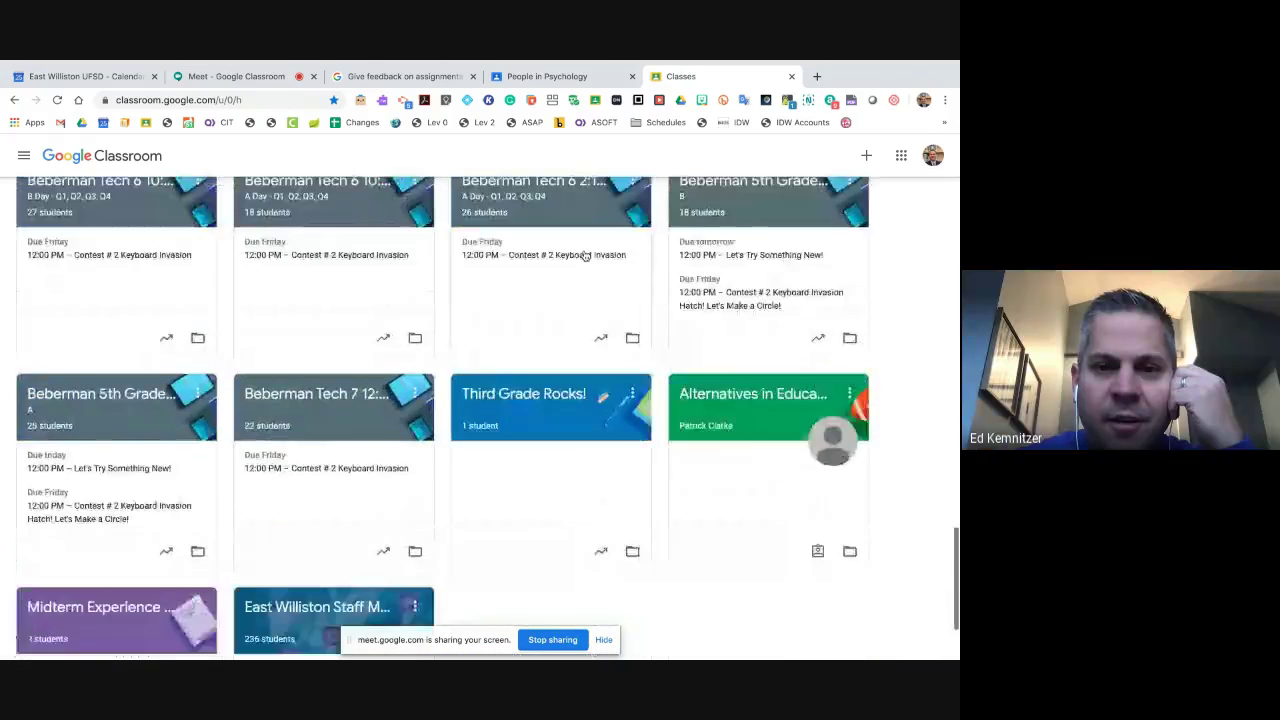
pyautogui.click(366, 478)
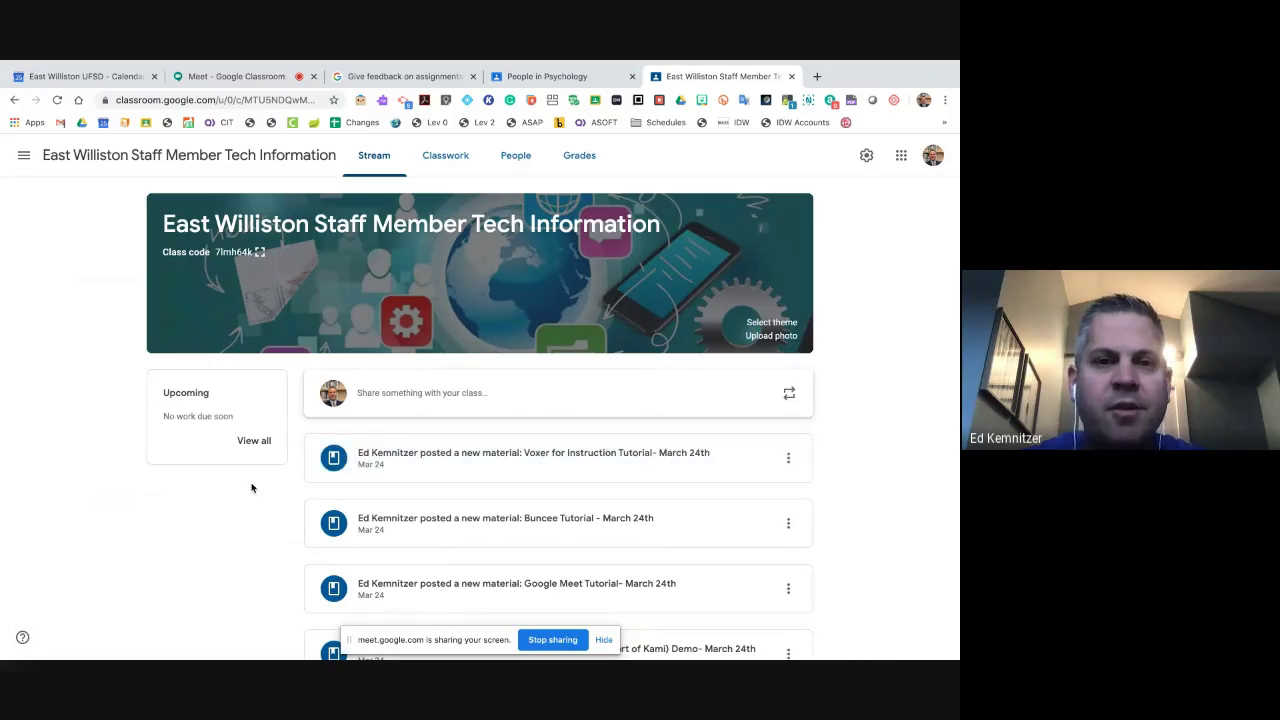
pyautogui.scroll(-1, 252, 488)
pyautogui.scroll(1, 252, 488)
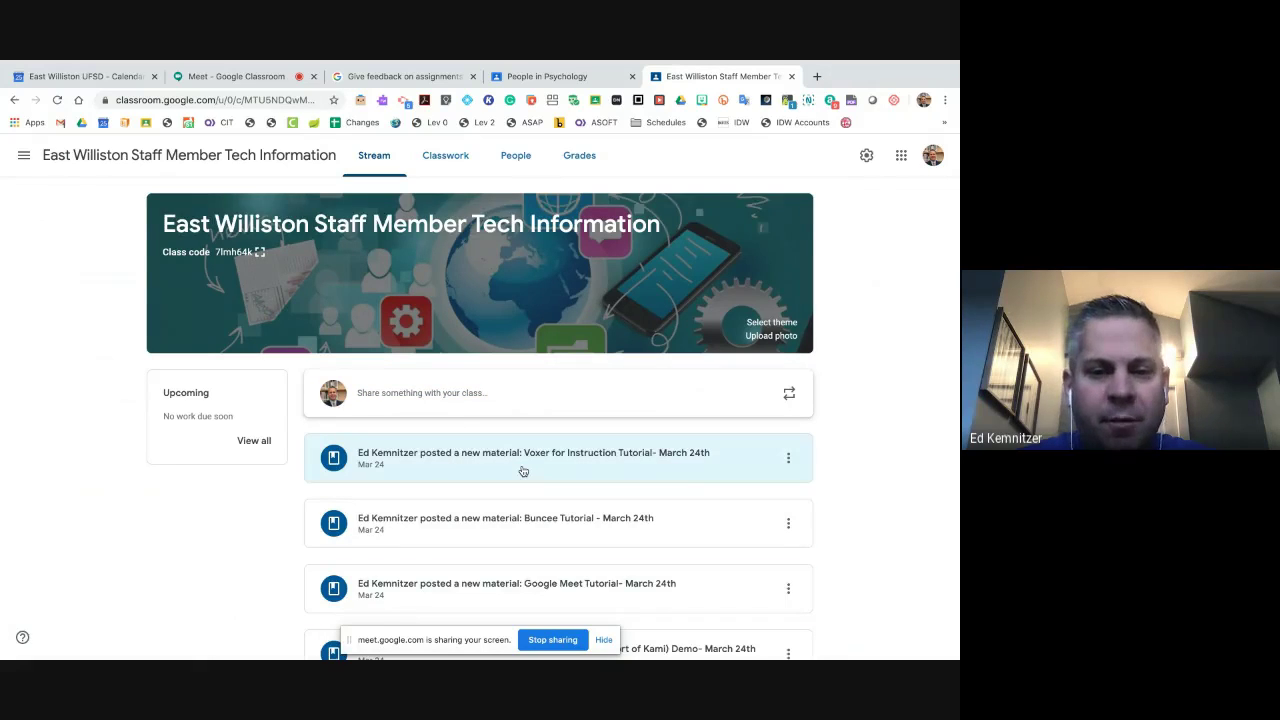
pyautogui.scroll(-1, 522, 471)
pyautogui.scroll(-8, 522, 471)
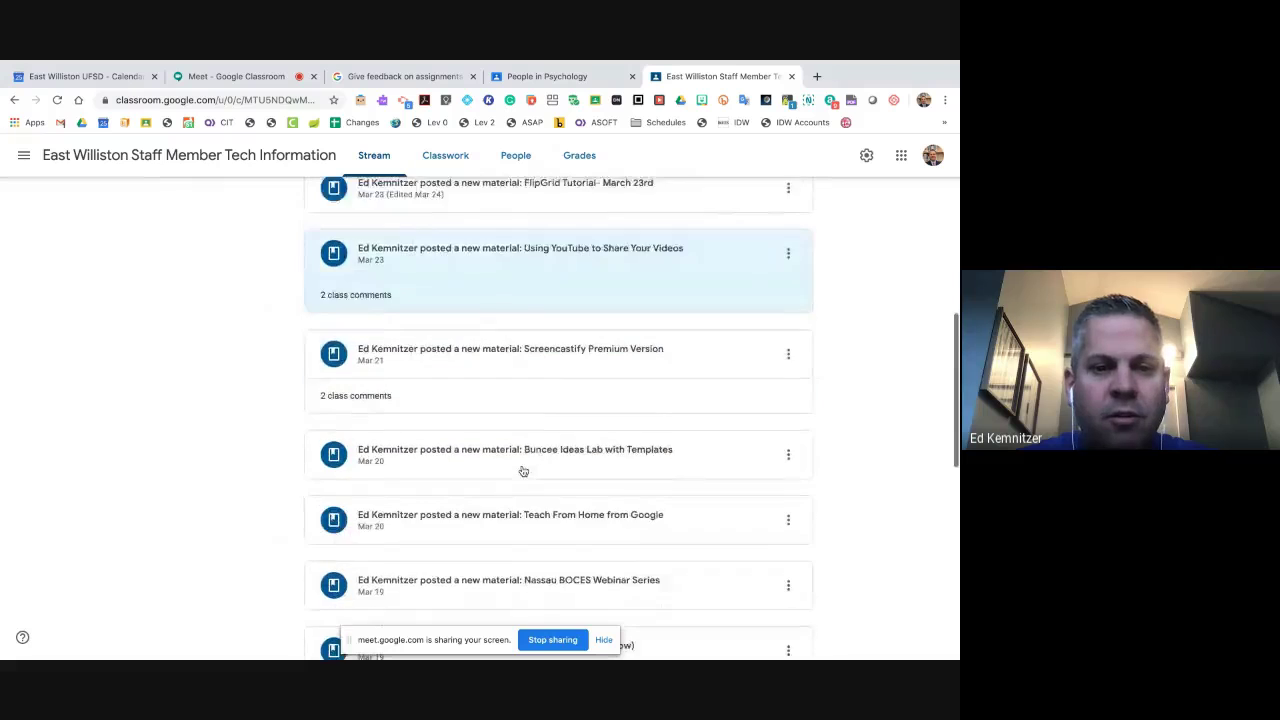
pyautogui.scroll(-4, 522, 471)
pyautogui.scroll(15, 522, 471)
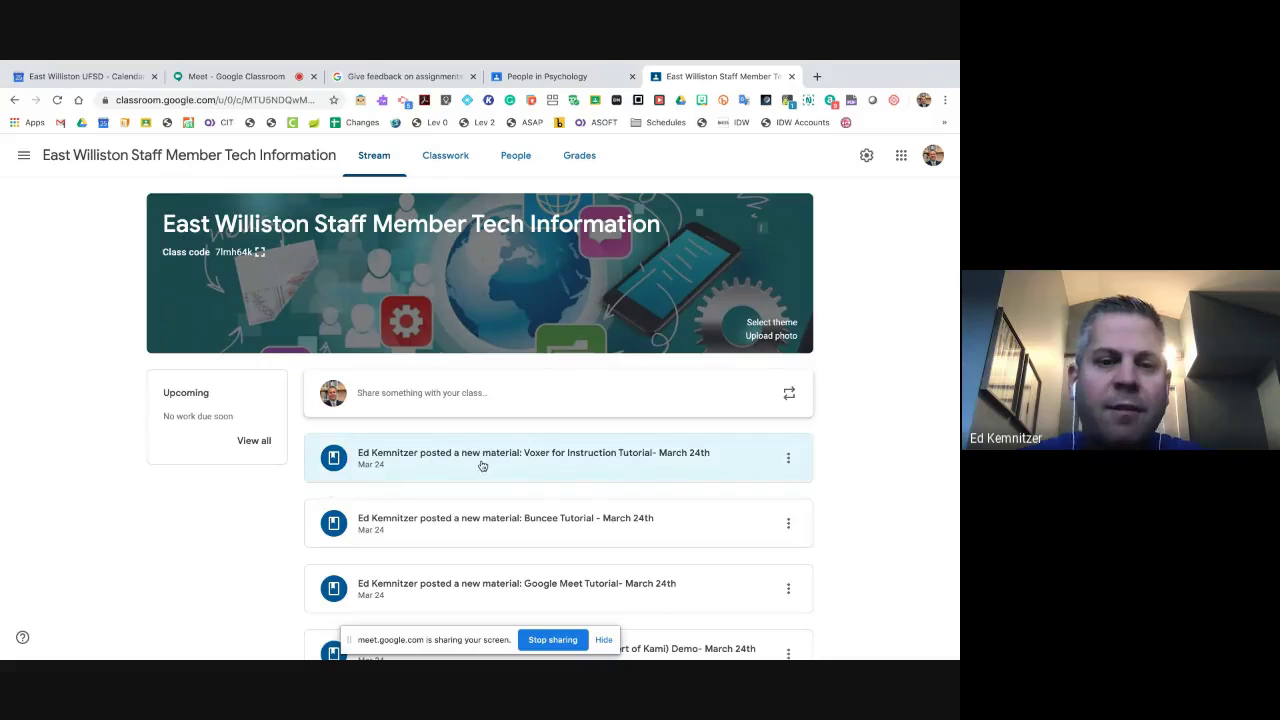
pyautogui.scroll(-15, 545, 479)
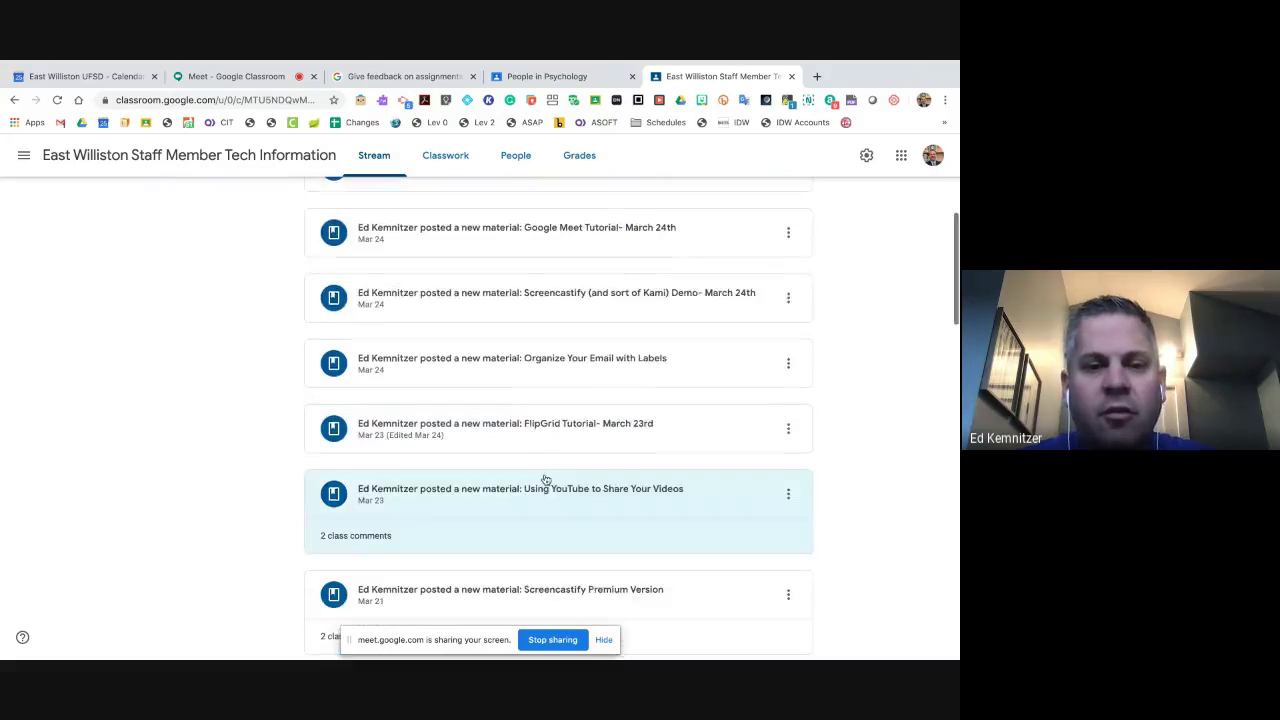
pyautogui.scroll(-10, 545, 479)
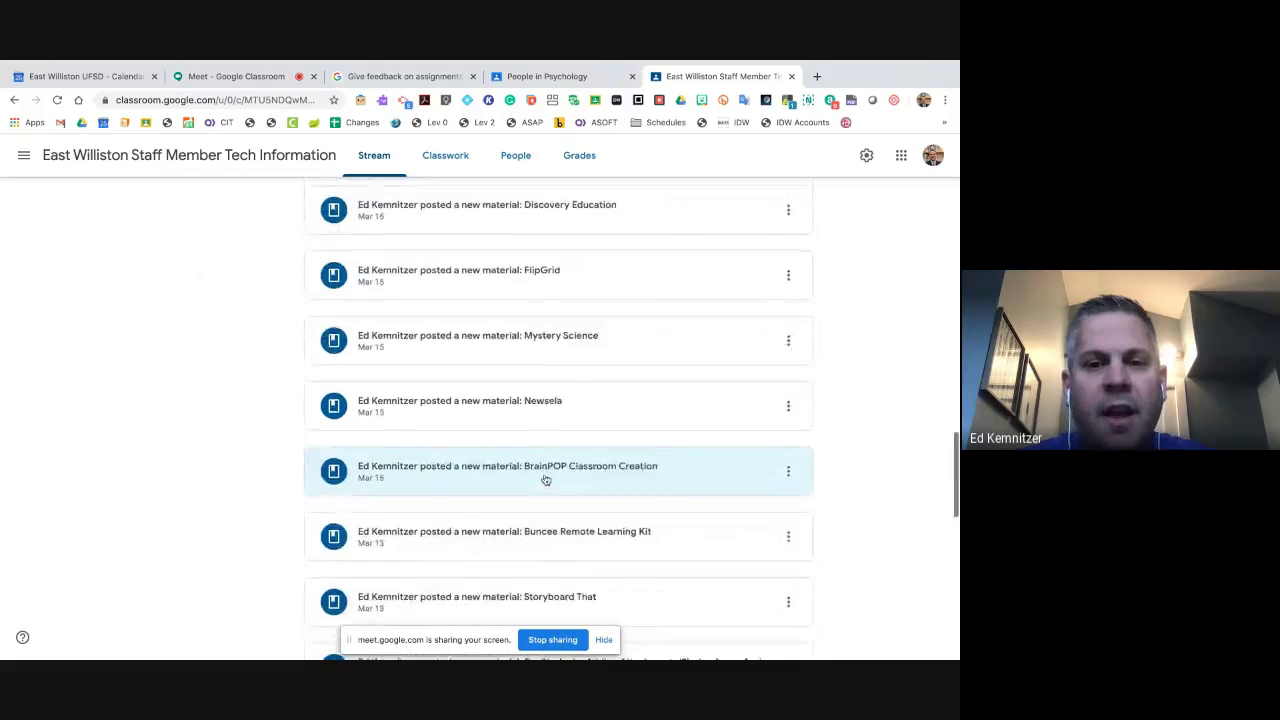
pyautogui.scroll(20, 545, 479)
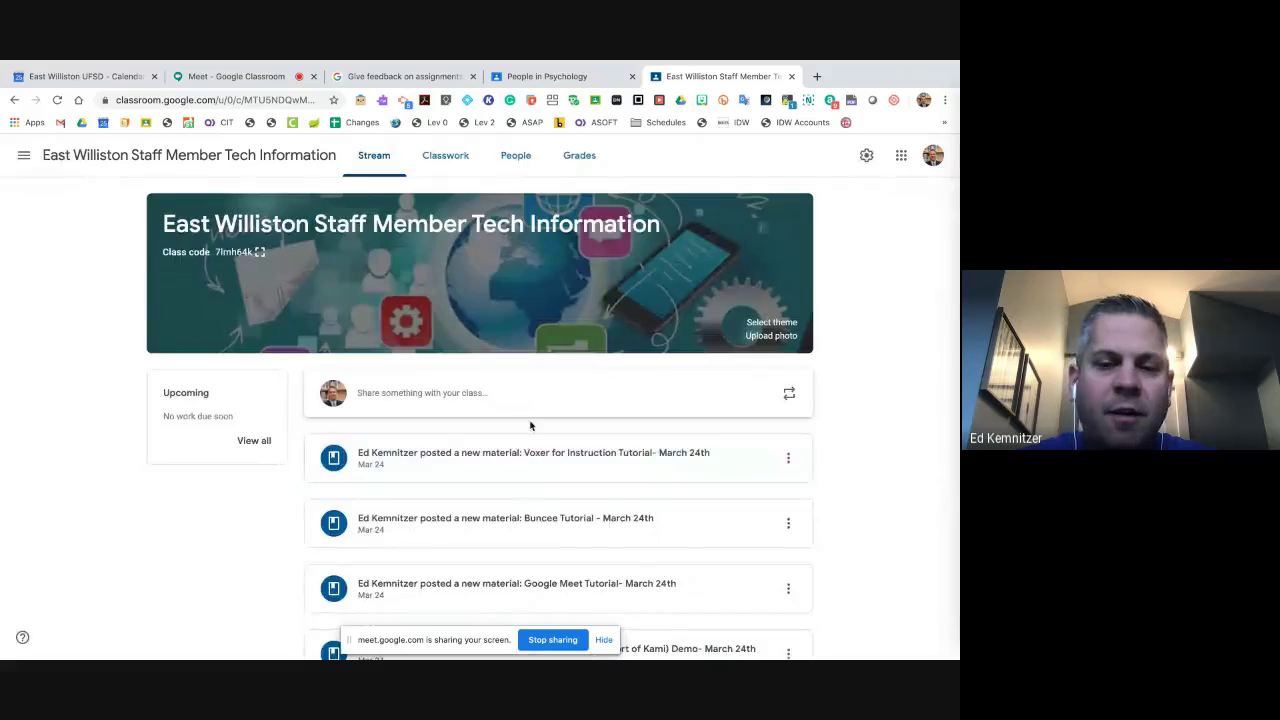
pyautogui.scroll(-6, 530, 425)
pyautogui.scroll(-4, 531, 427)
pyautogui.scroll(15, 531, 427)
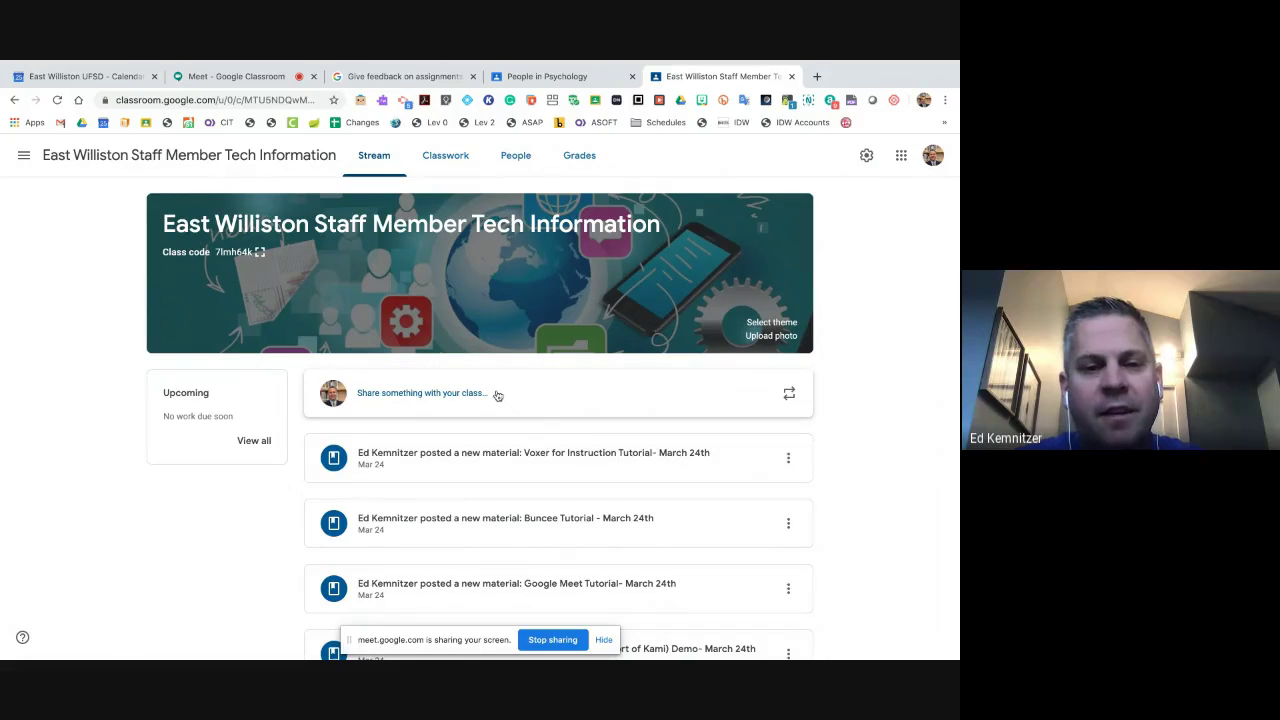
# - Begin a class announcement, type a reminder, view the Add options, then delete the text
pyautogui.click(497, 395)
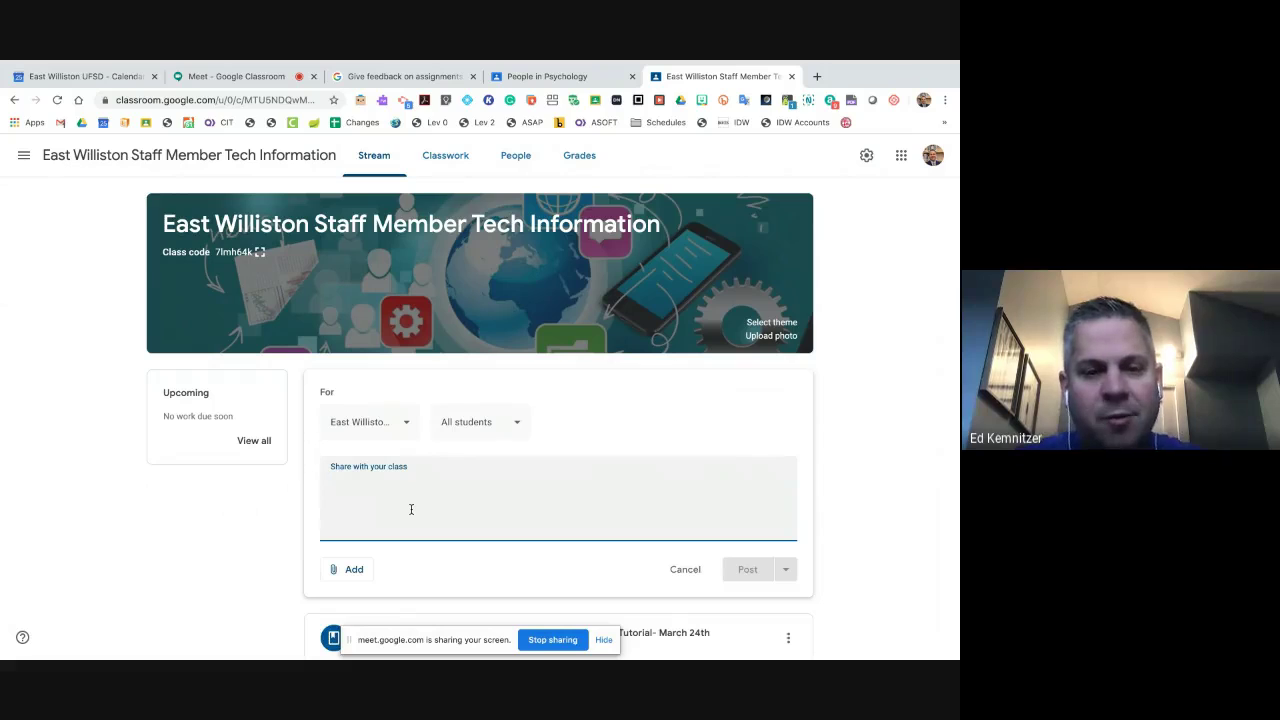
pyautogui.write("Don't forget to a...")
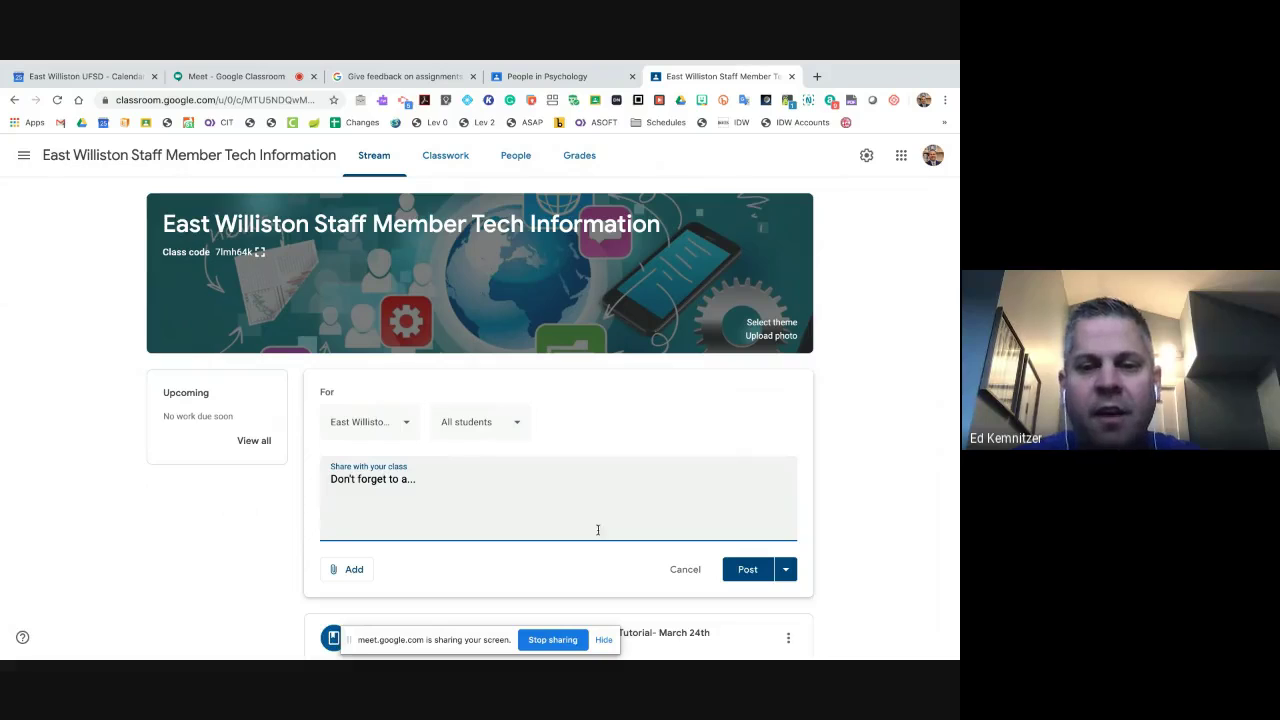
pyautogui.click(346, 569)
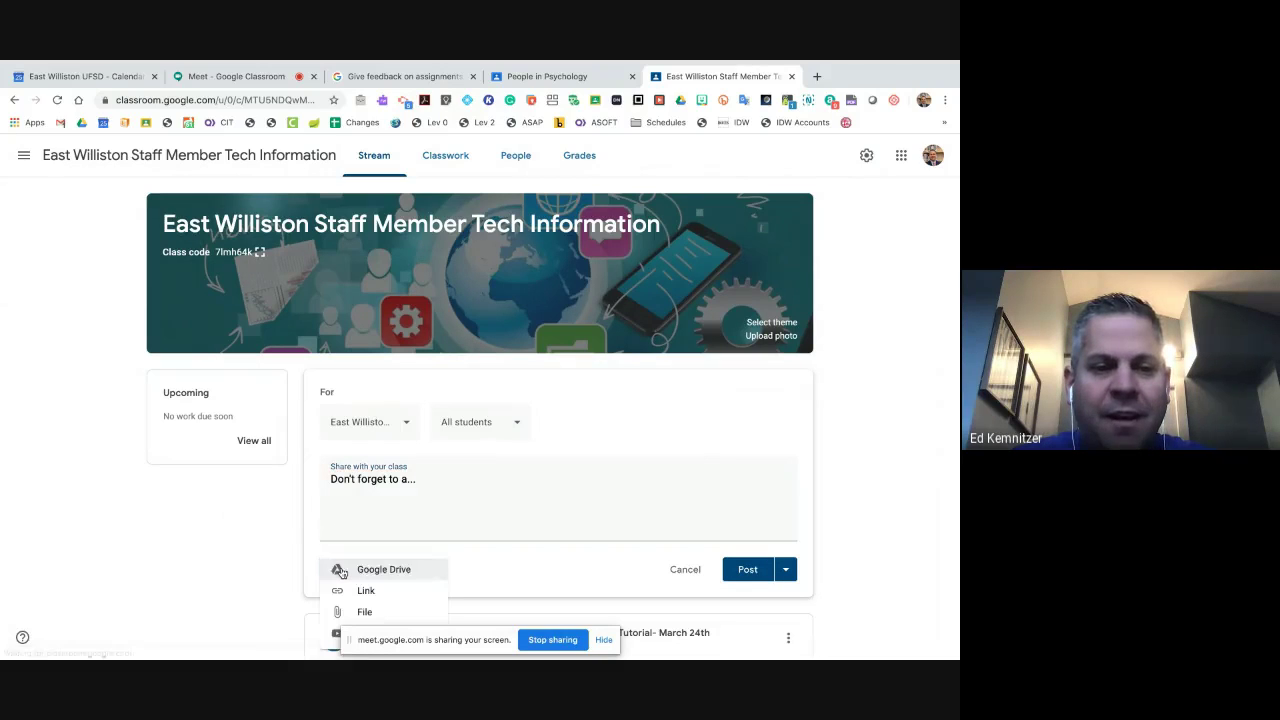
pyautogui.scroll(-1, 383, 533)
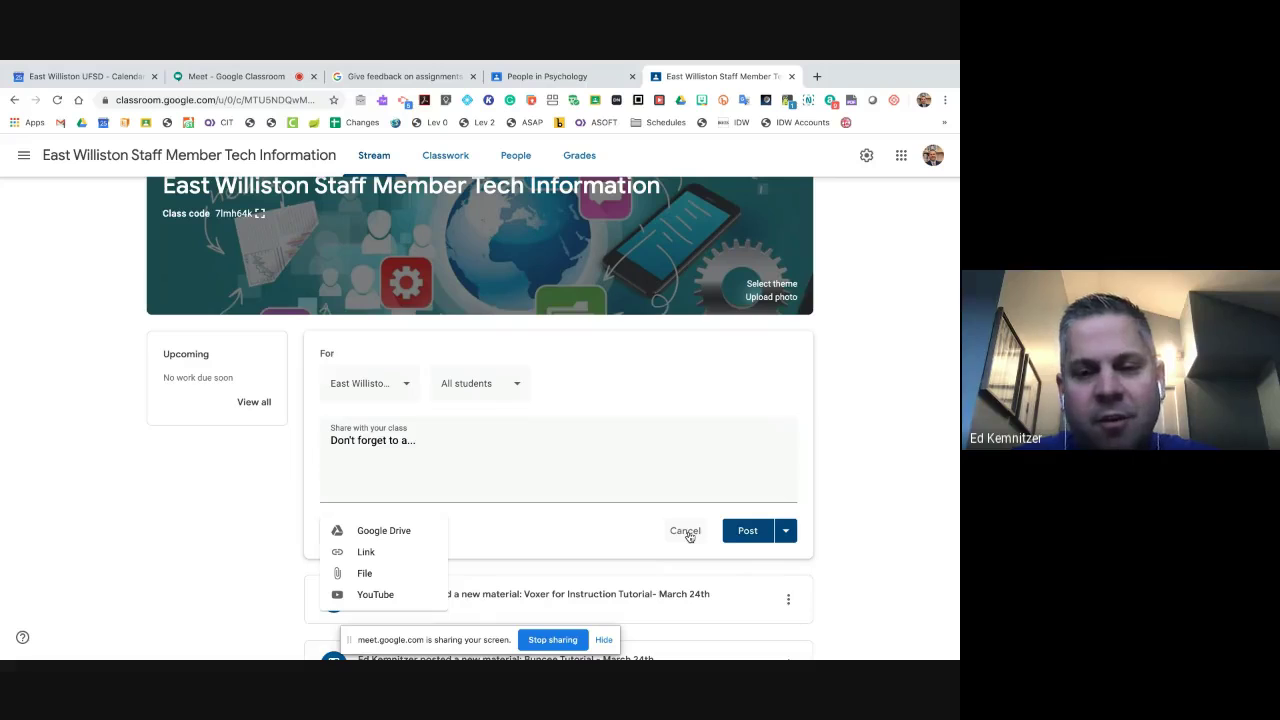
pyautogui.click(689, 537)
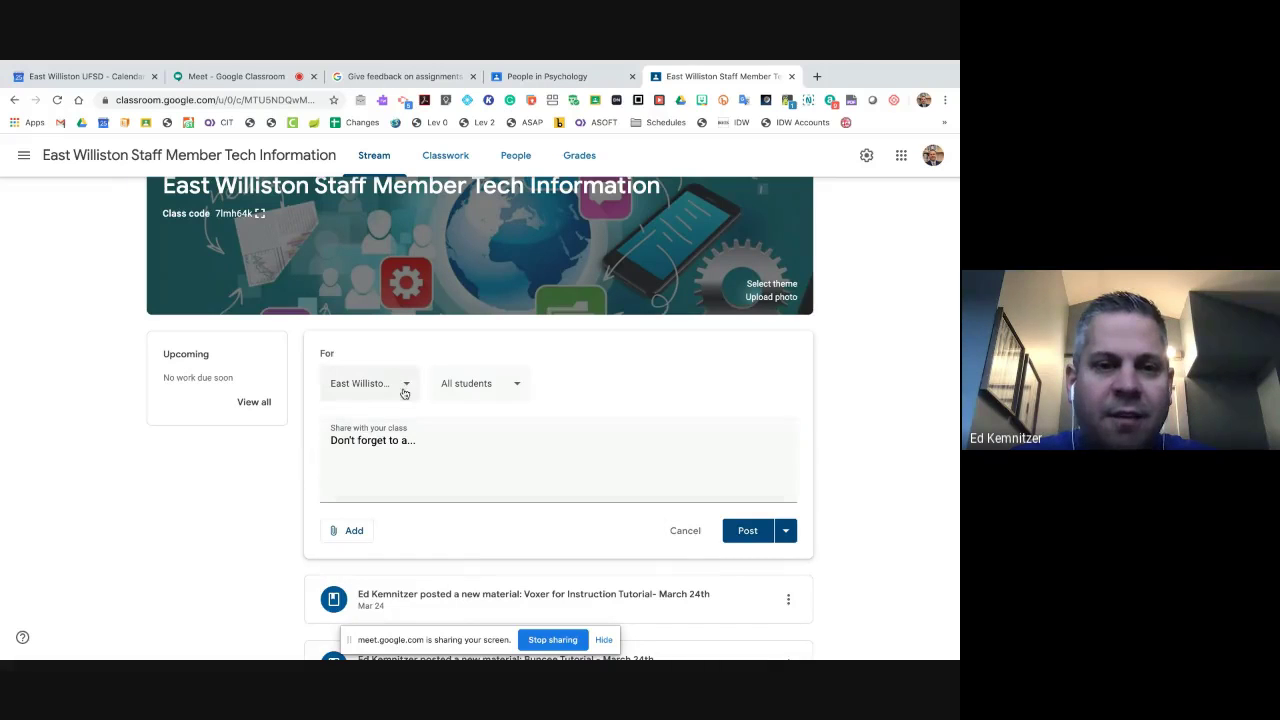
pyautogui.click(419, 447)
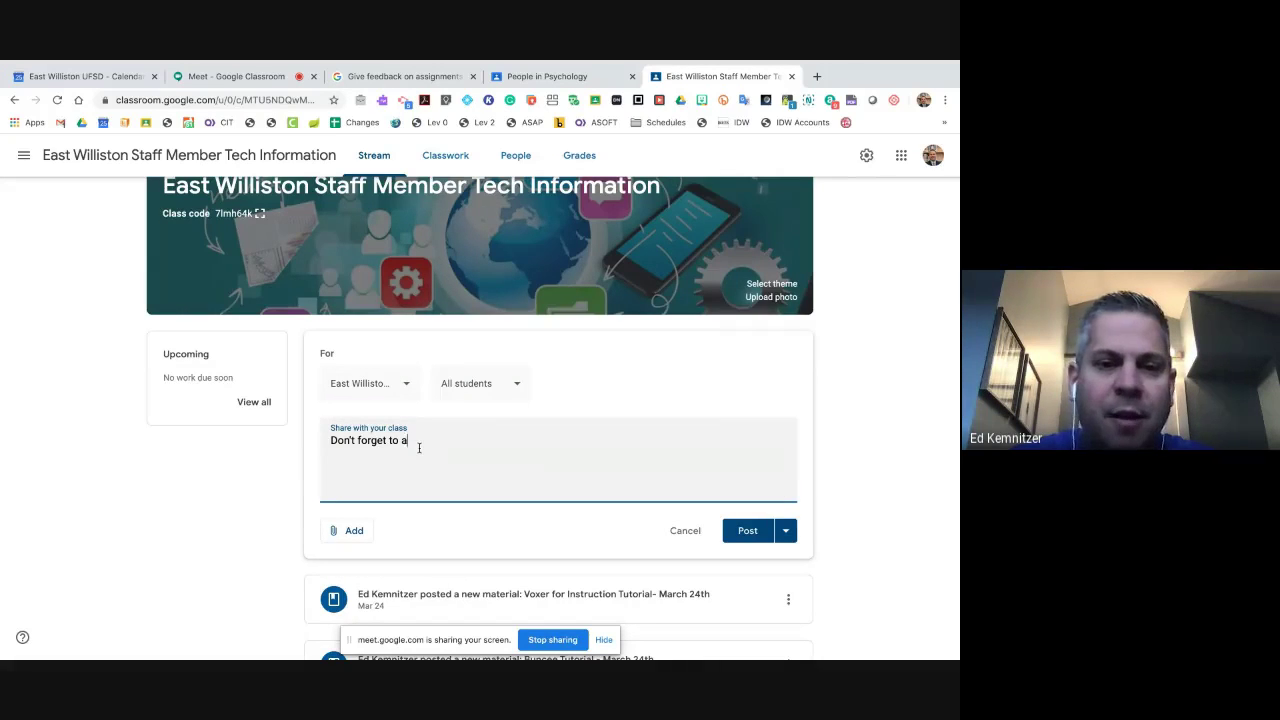
pyautogui.press('BackSpace')
pyautogui.press('BackSpace')
pyautogui.press('BackSpace')
pyautogui.press('BackSpace')
pyautogui.press('BackSpace')
pyautogui.press('BackSpace')
pyautogui.press('BackSpace')
pyautogui.press('BackSpace')
pyautogui.press('BackSpace')
pyautogui.press('BackSpace')
pyautogui.press('BackSpace')
pyautogui.press('BackSpace')
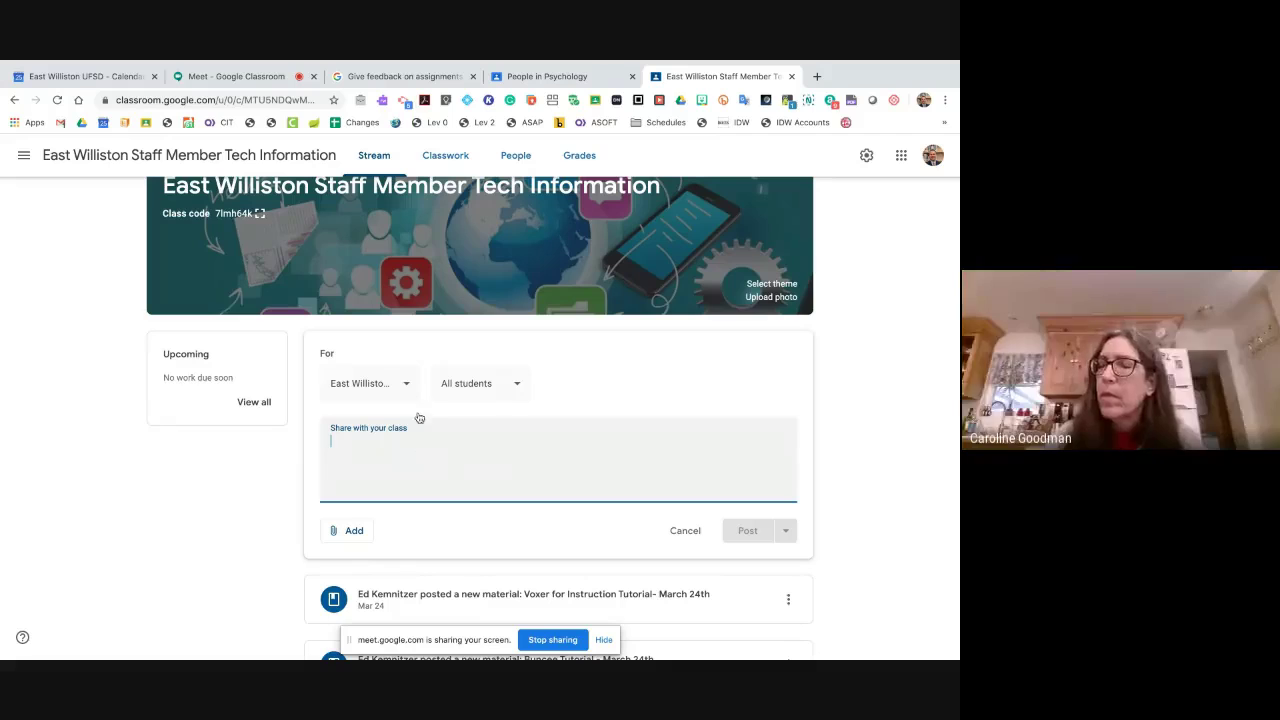
# - Uncheck All students and toggle individual students, leaving the post with zero recipients
pyautogui.click(484, 381)
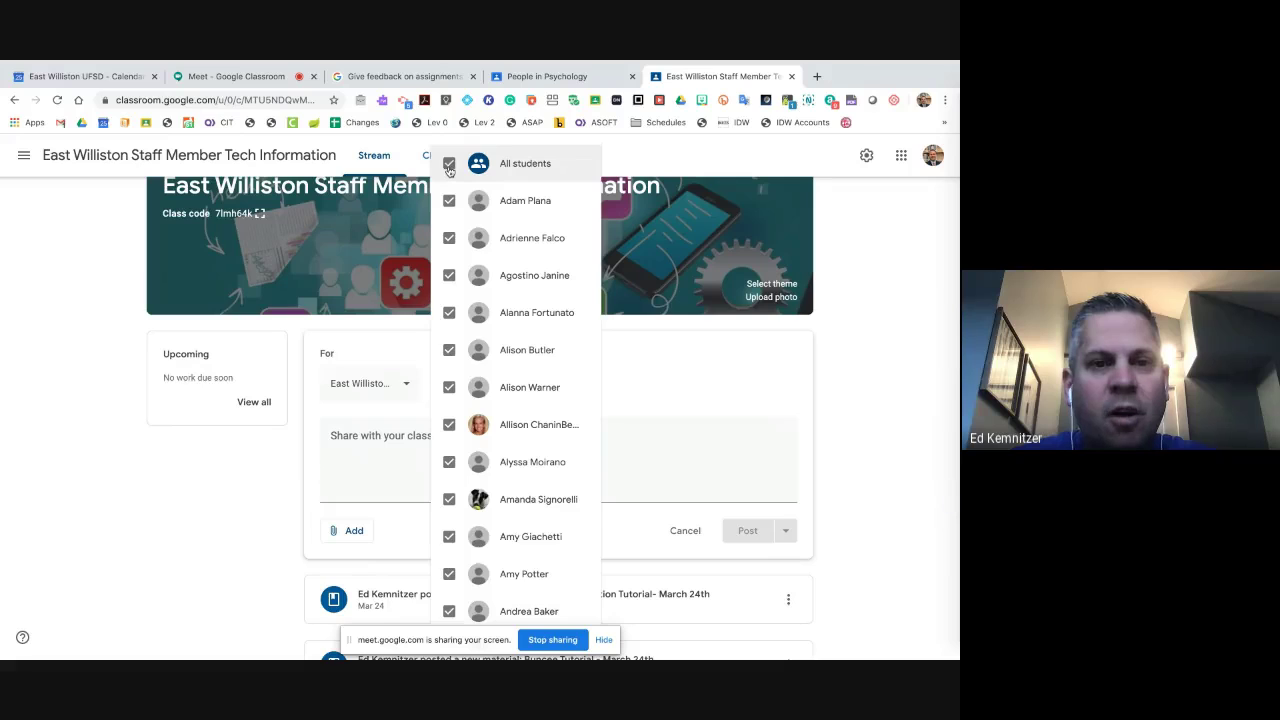
pyautogui.click(449, 166)
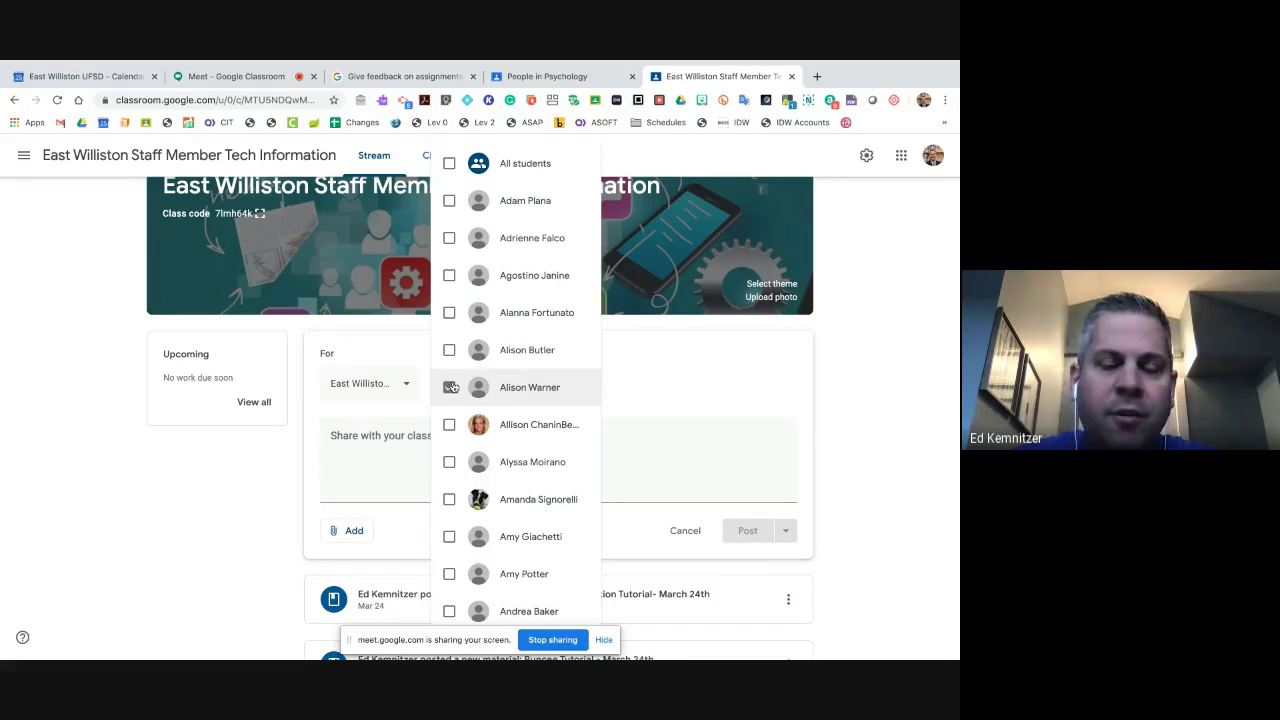
pyautogui.click(449, 387)
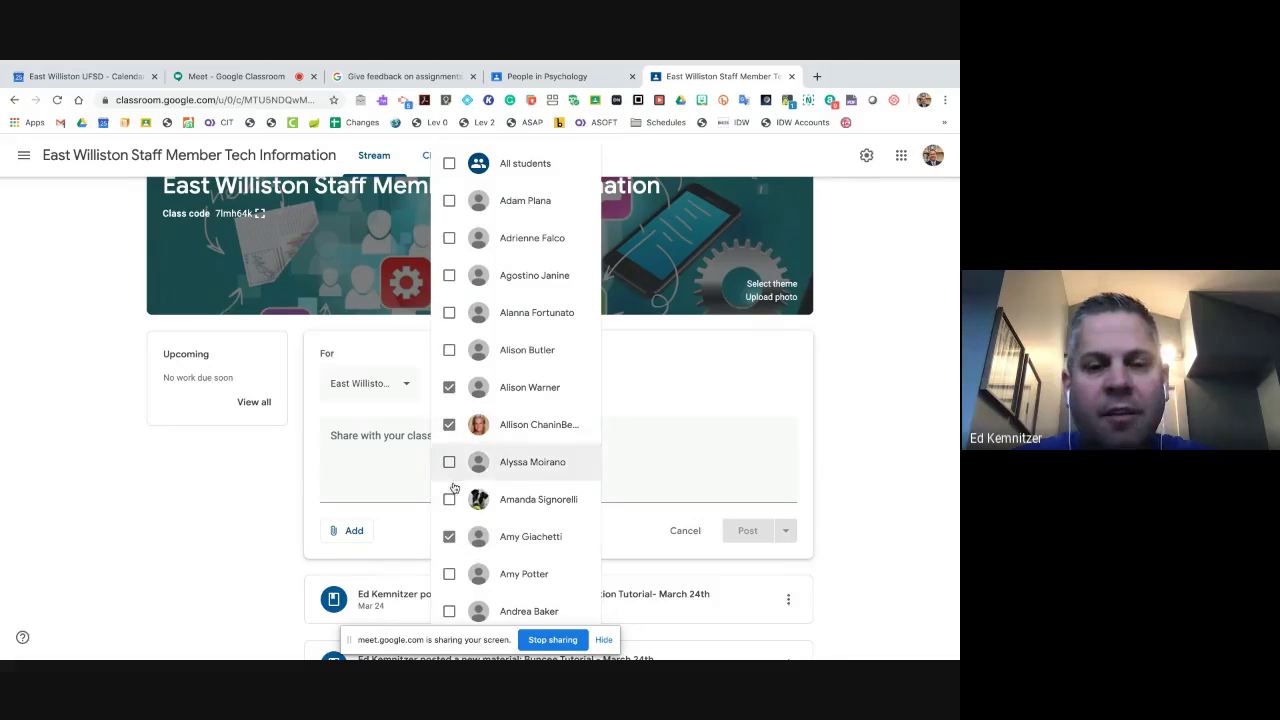
pyautogui.click(449, 424)
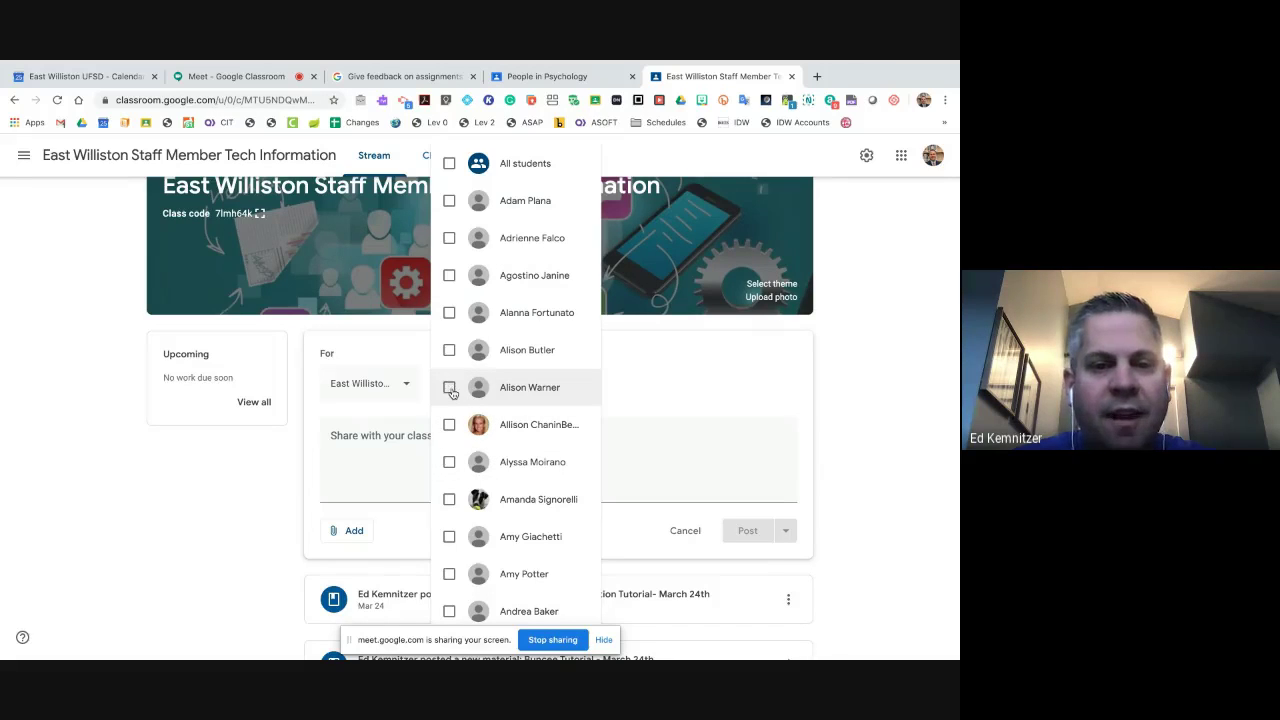
pyautogui.click(371, 479)
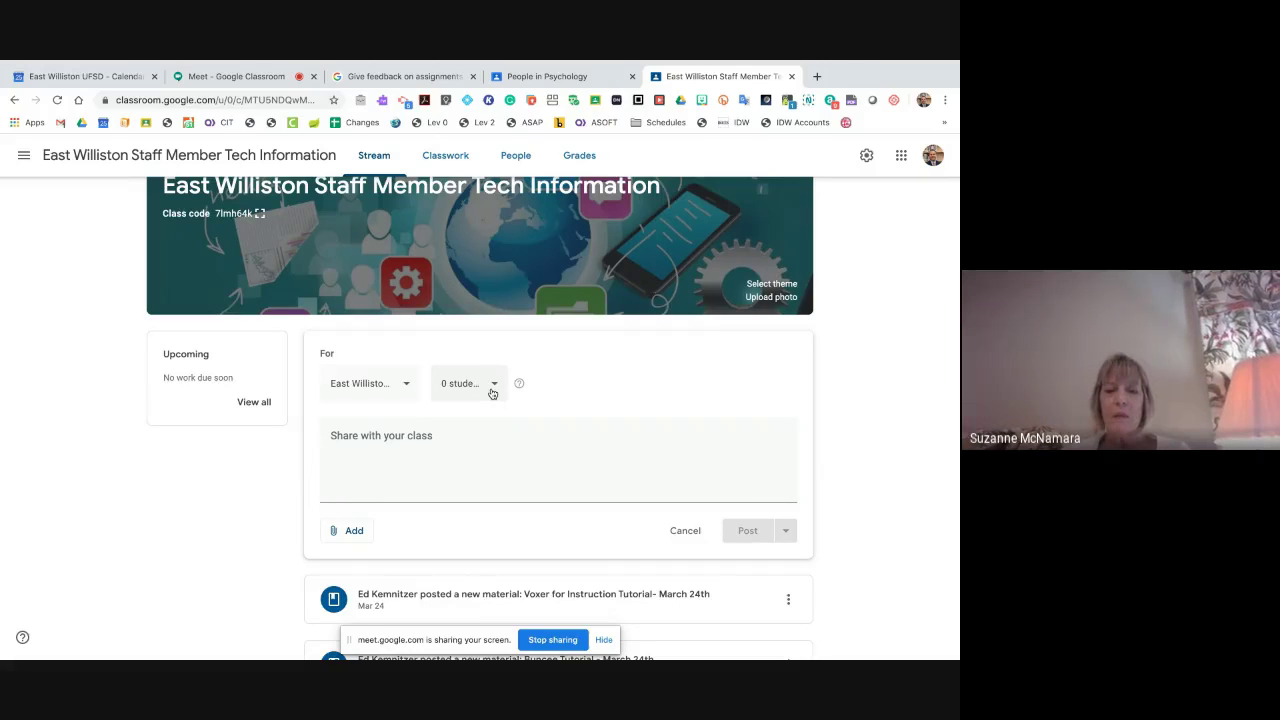
# - Head for the People page, first choosing to stay at the discard prompt
pyautogui.click(515, 155)
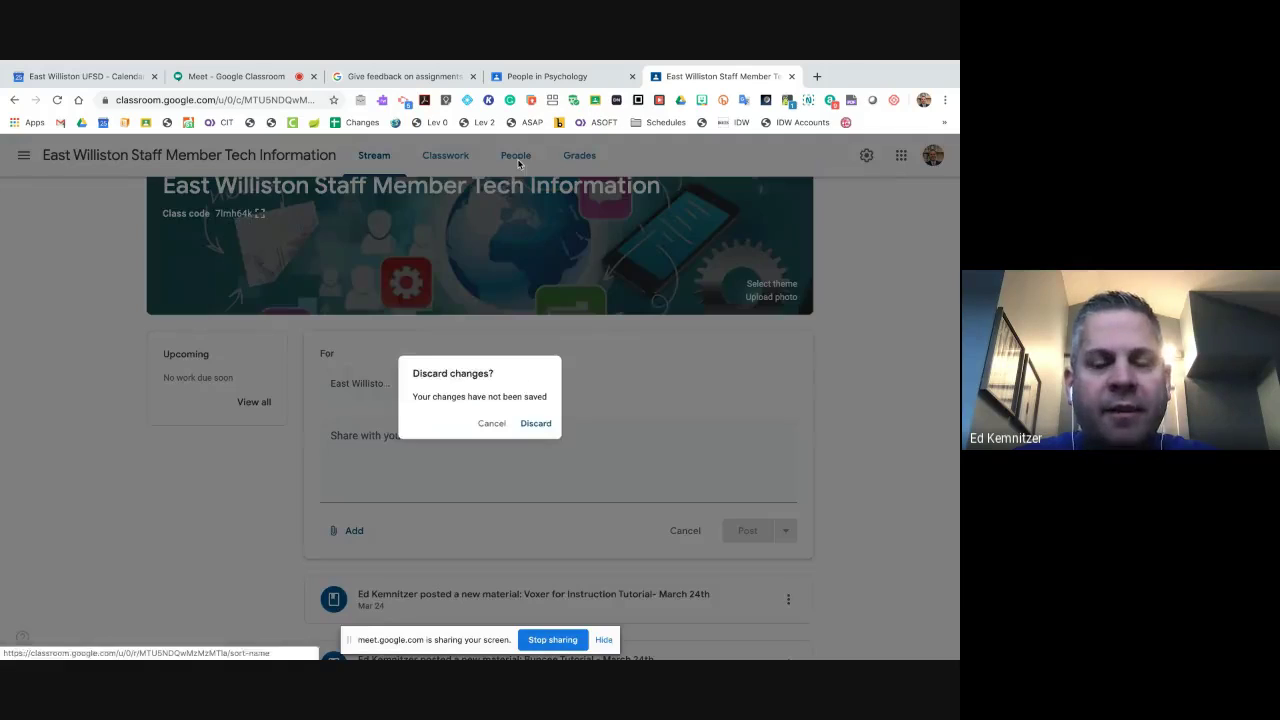
pyautogui.click(496, 428)
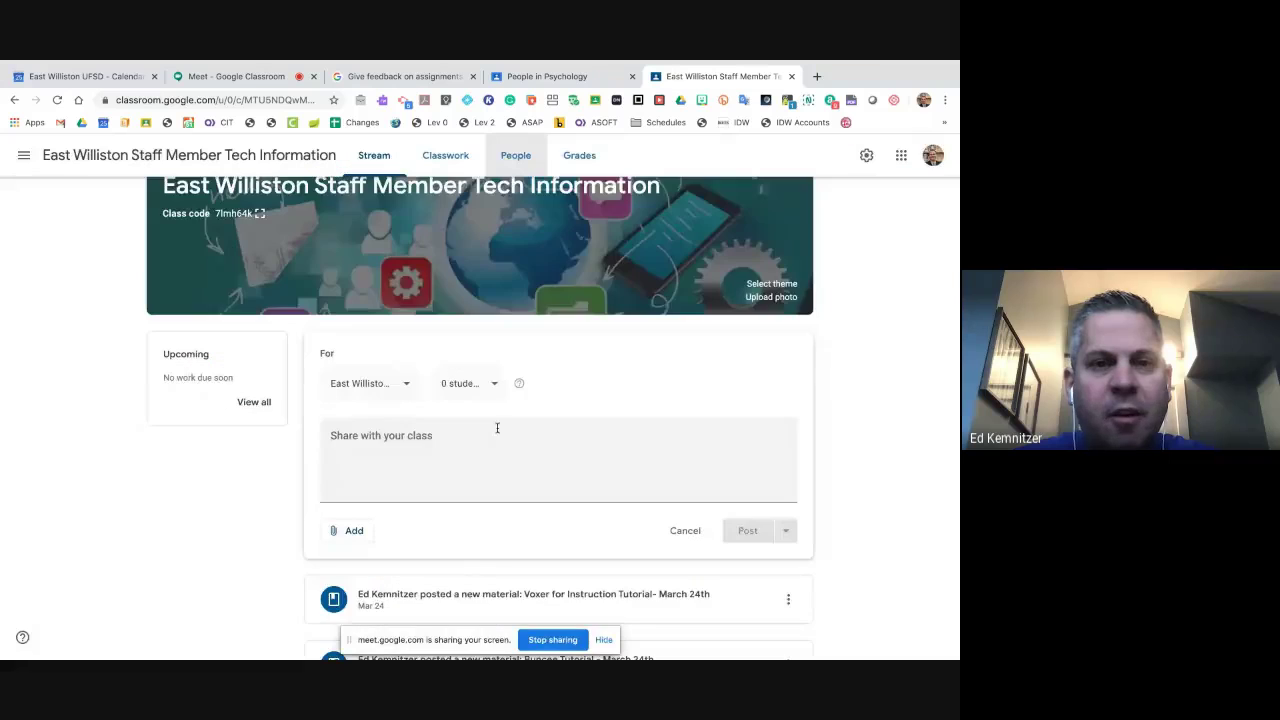
pyautogui.click(524, 168)
# - Discard the draft, then look over the People and Classwork pages before returning to Stream
pyautogui.click(526, 425)
pyautogui.click(516, 157)
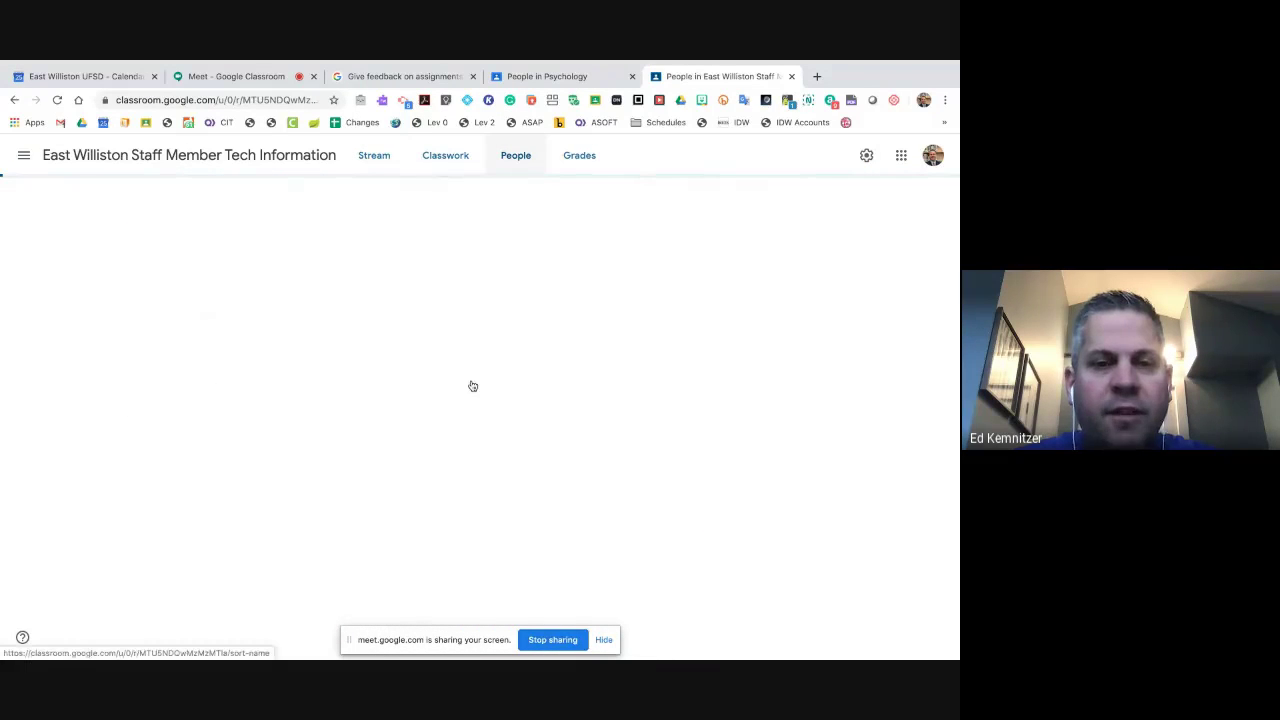
pyautogui.scroll(-1, 471, 383)
pyautogui.scroll(-3, 429, 291)
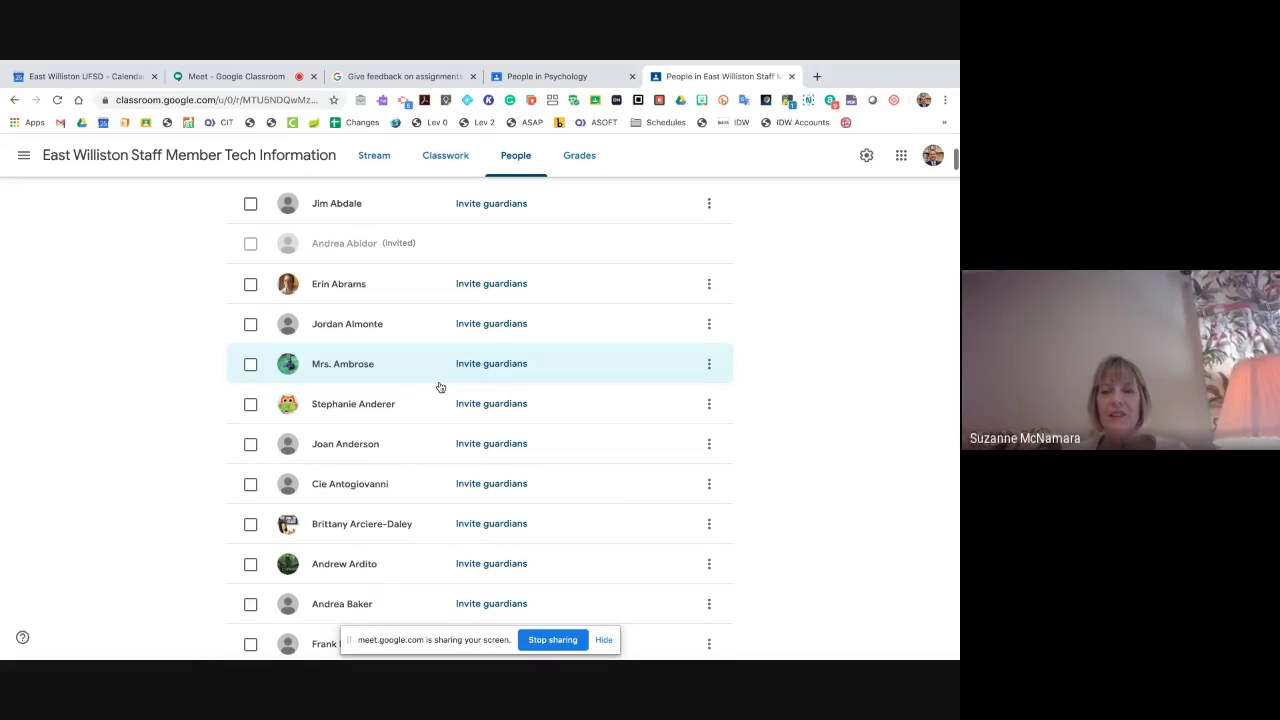
pyautogui.scroll(3, 438, 386)
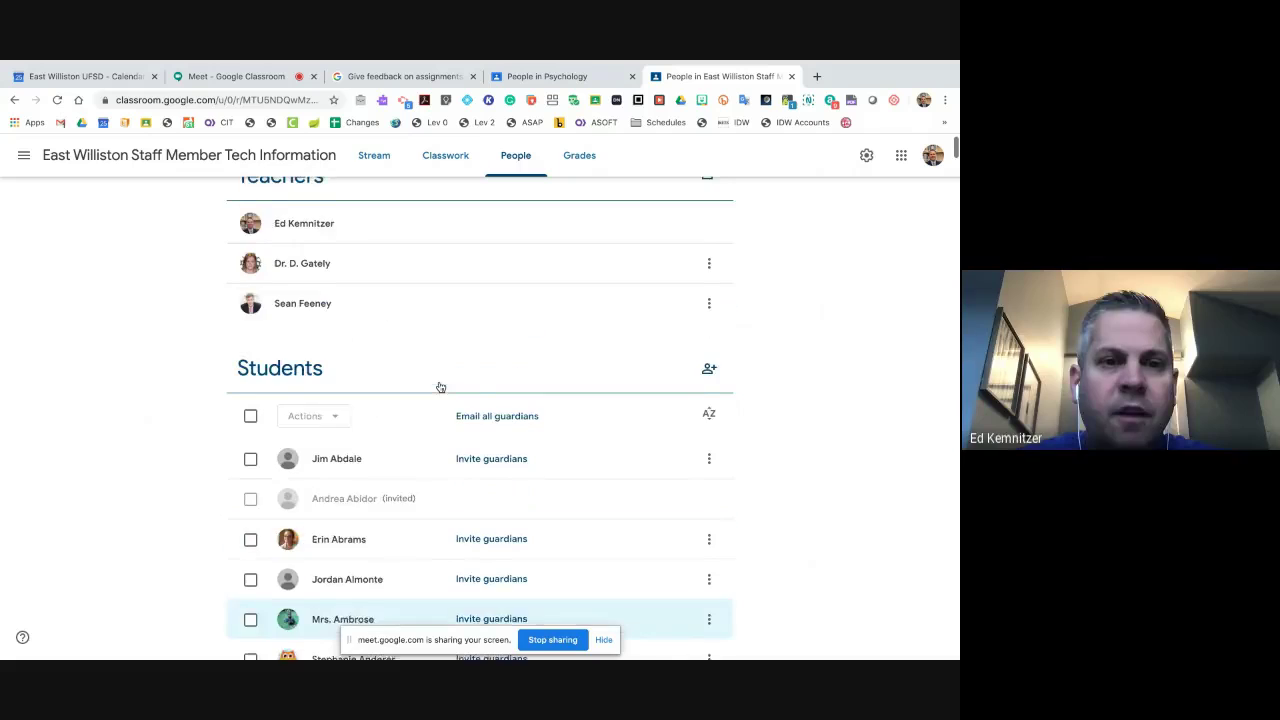
pyautogui.click(436, 166)
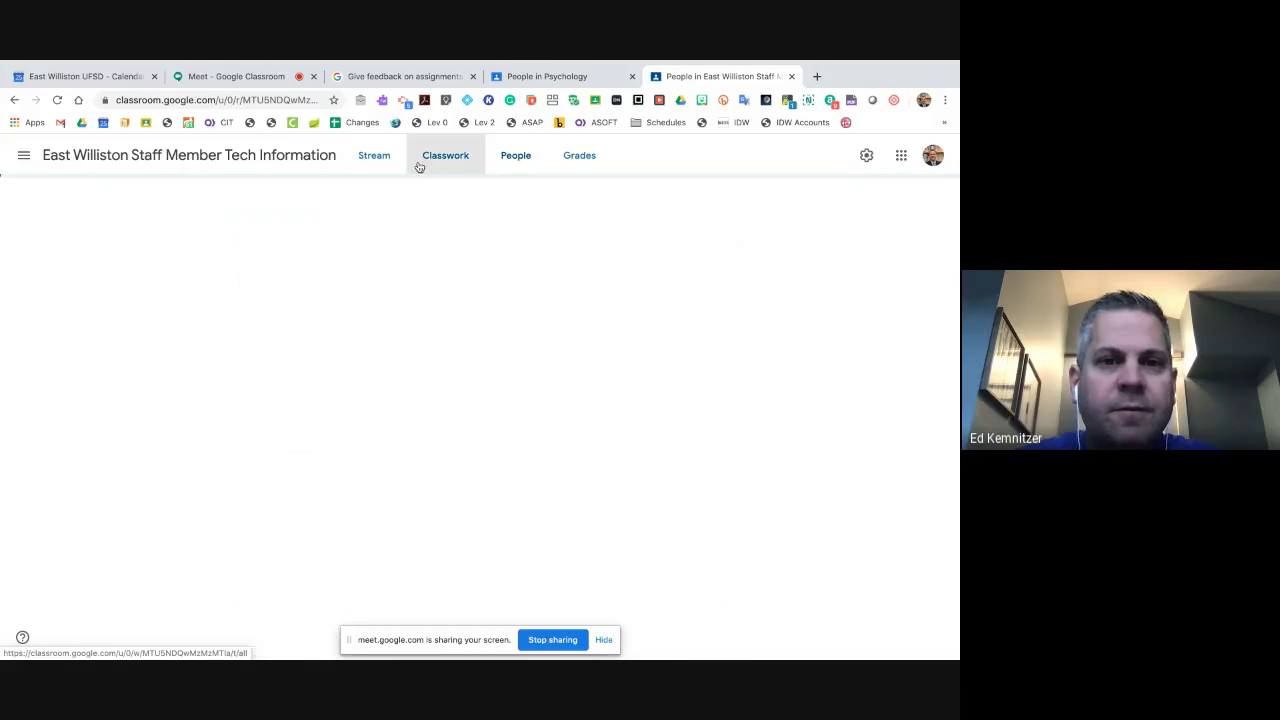
pyautogui.click(362, 159)
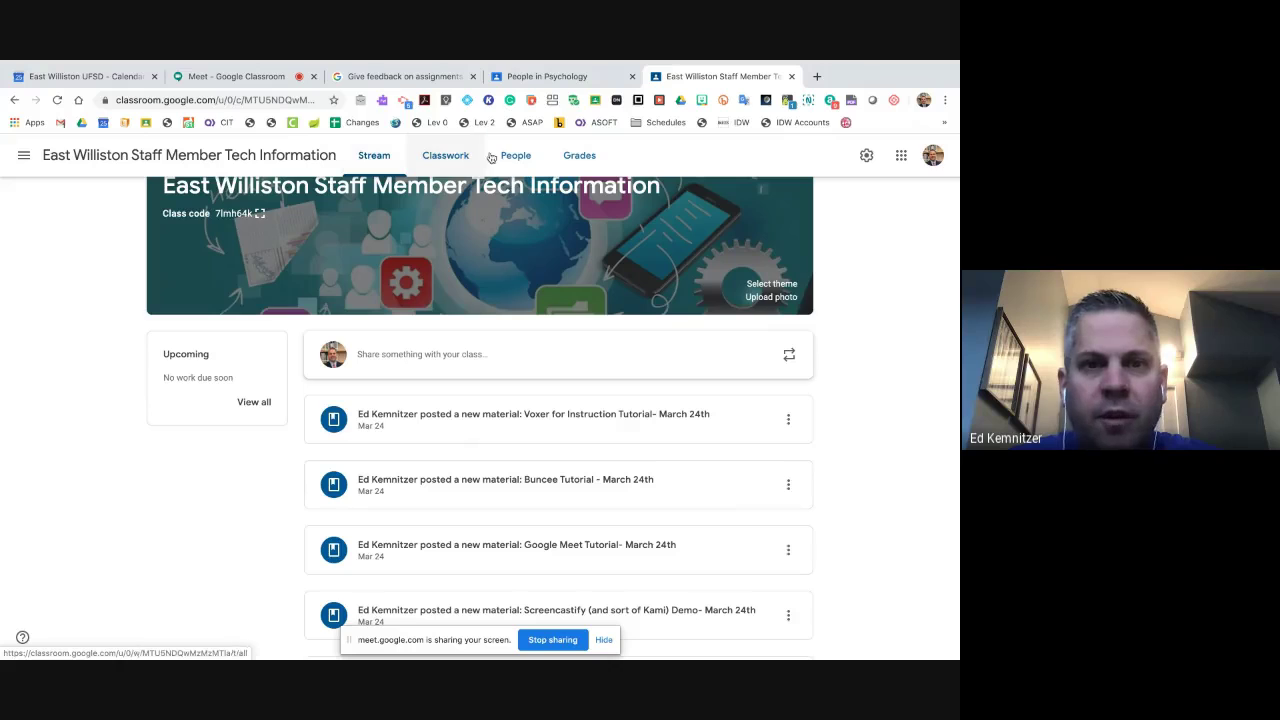
# - View the Psychology class Stream and the help article, then return to the staff class Stream
pyautogui.click(547, 76)
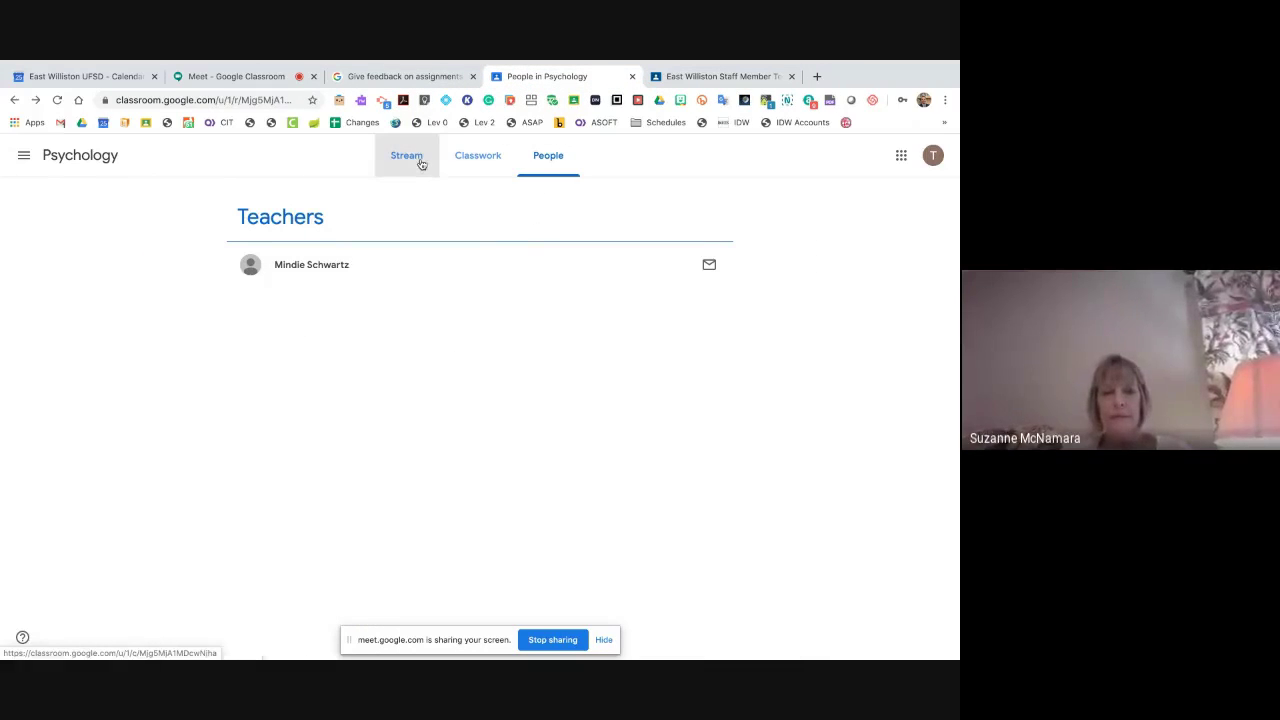
pyautogui.click(420, 163)
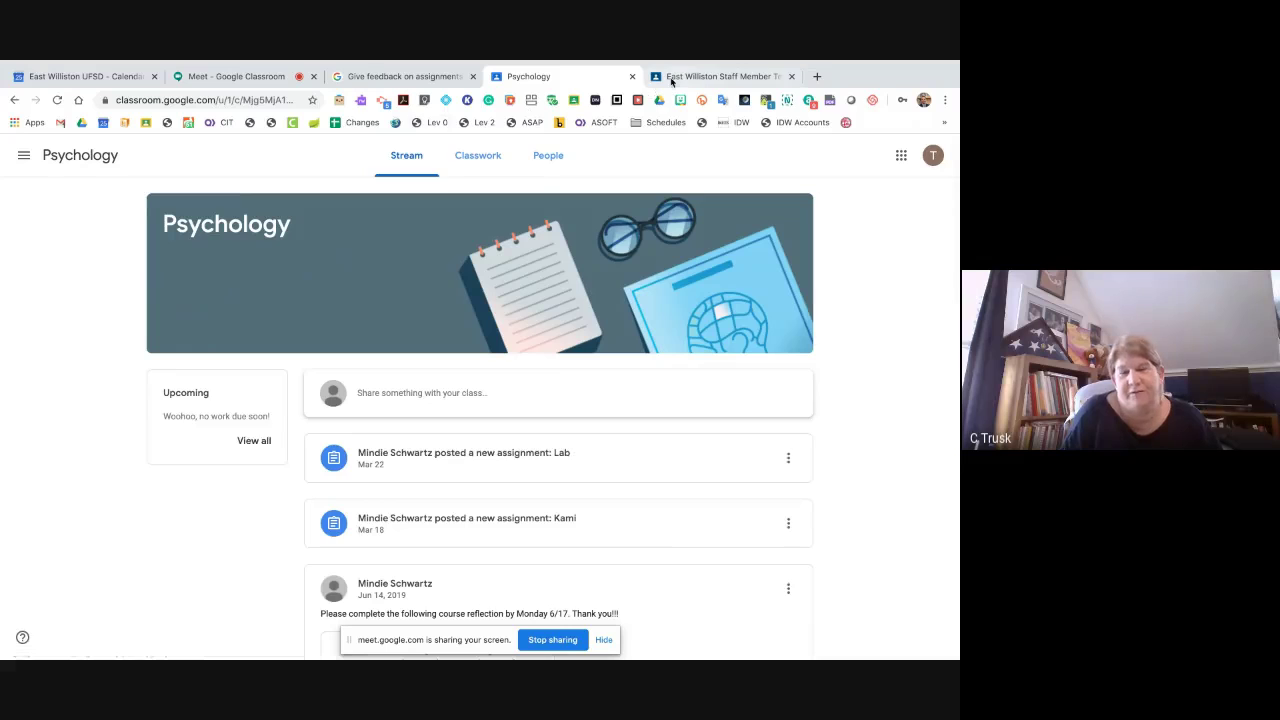
pyautogui.click(672, 82)
pyautogui.click(430, 78)
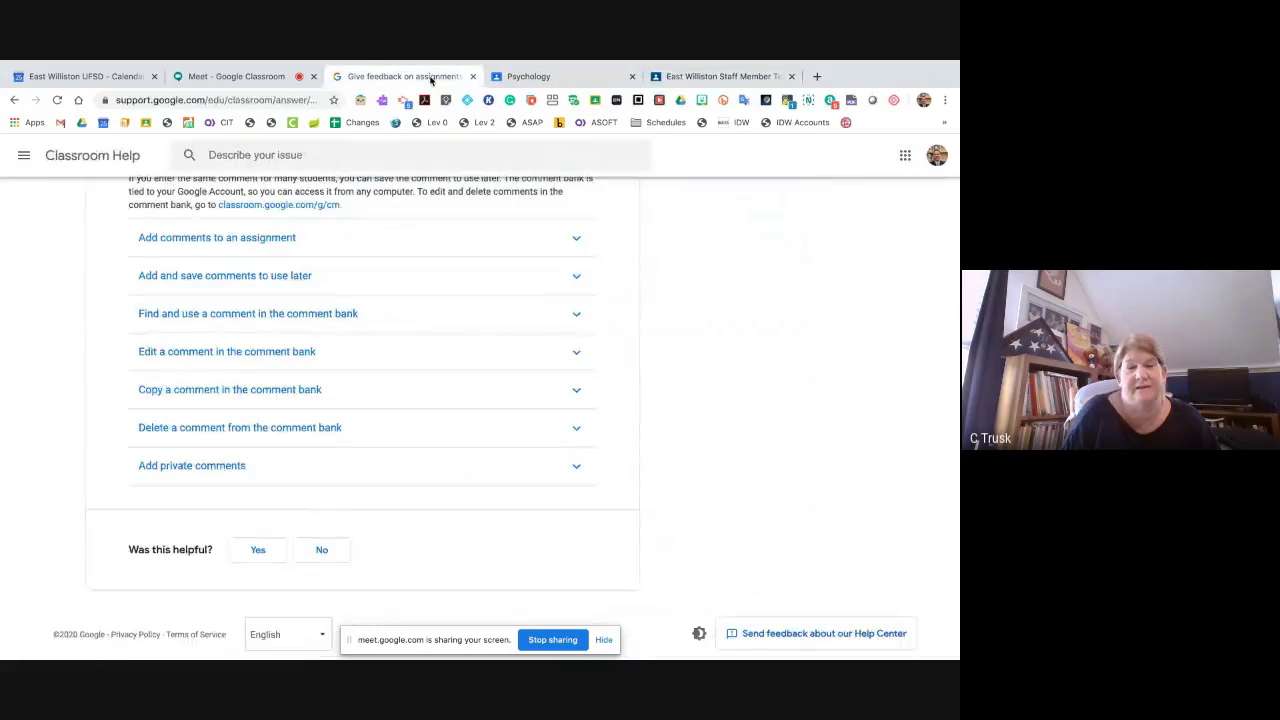
pyautogui.click(712, 77)
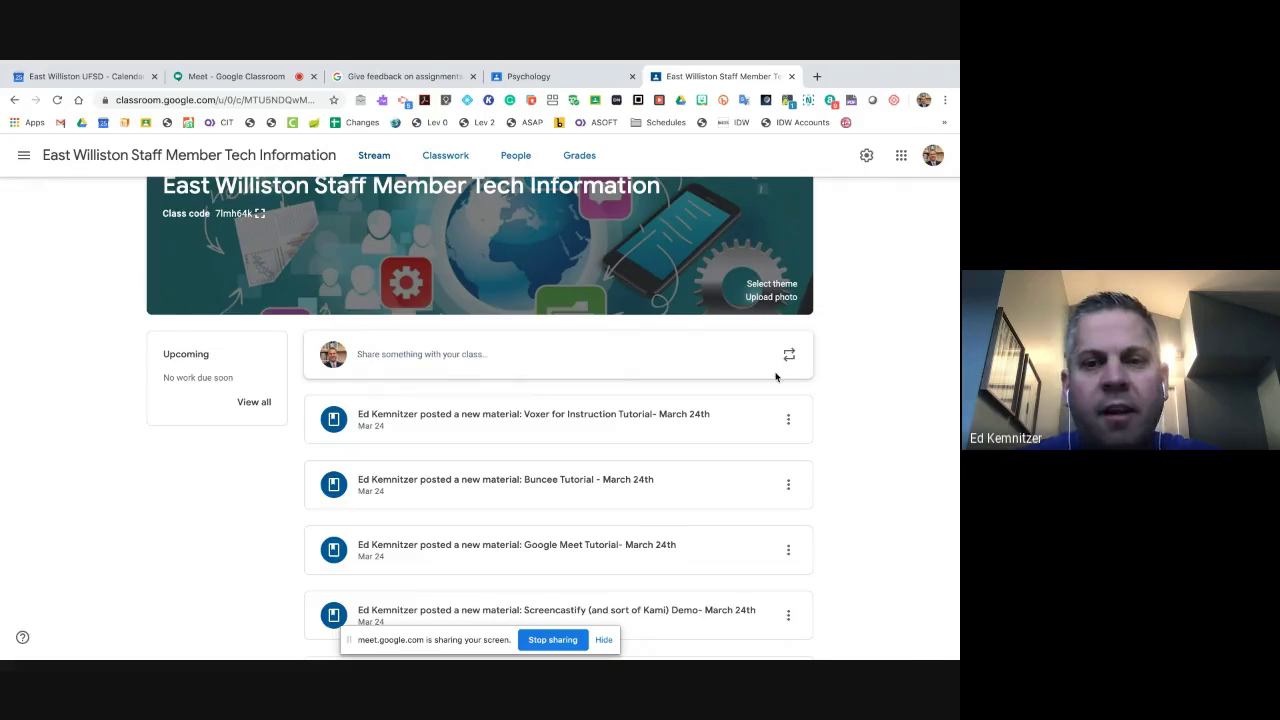
# - Start a new post and limit its audience to a single selected student
pyautogui.click(497, 361)
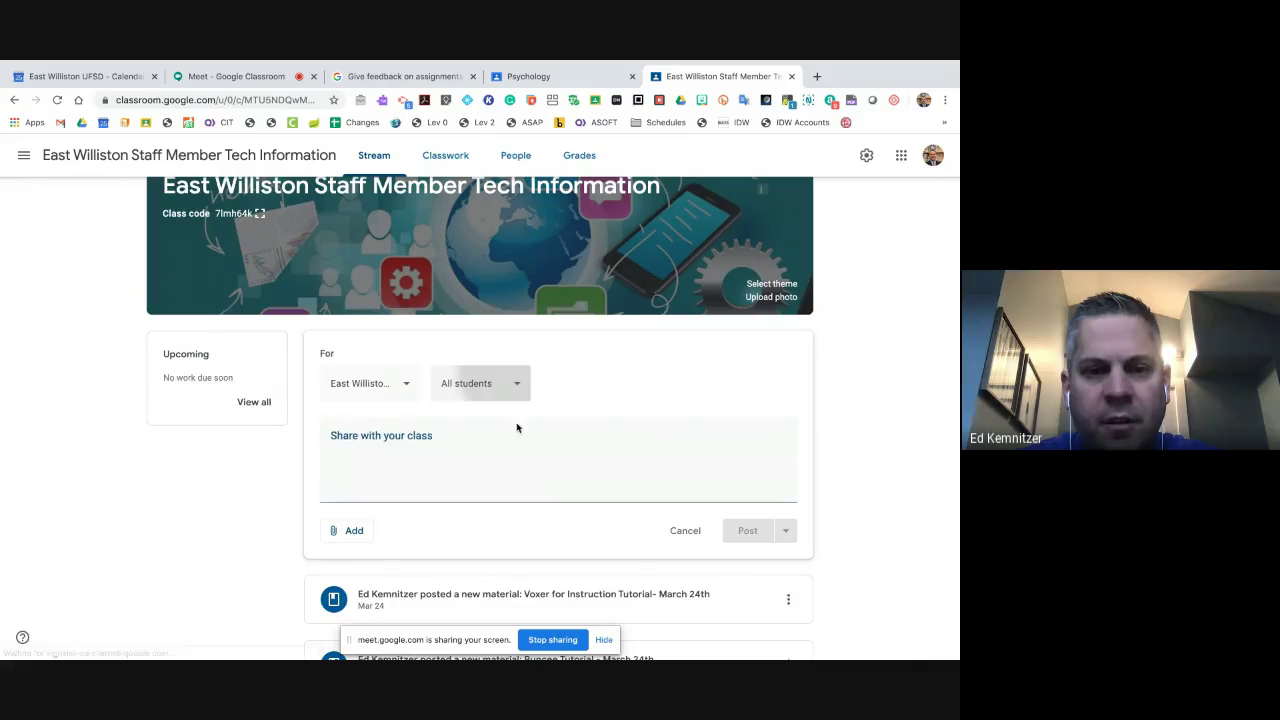
pyautogui.click(516, 393)
pyautogui.scroll(-5, 512, 400)
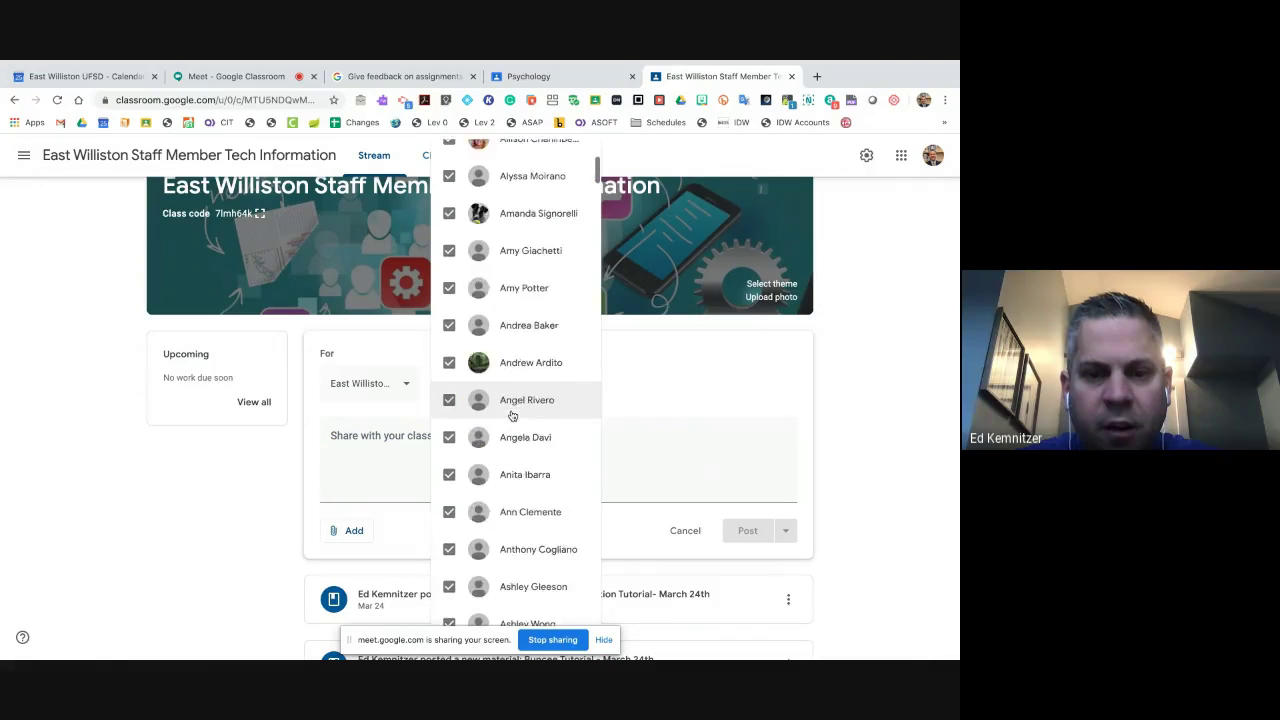
pyautogui.scroll(-10, 510, 415)
pyautogui.scroll(15, 514, 414)
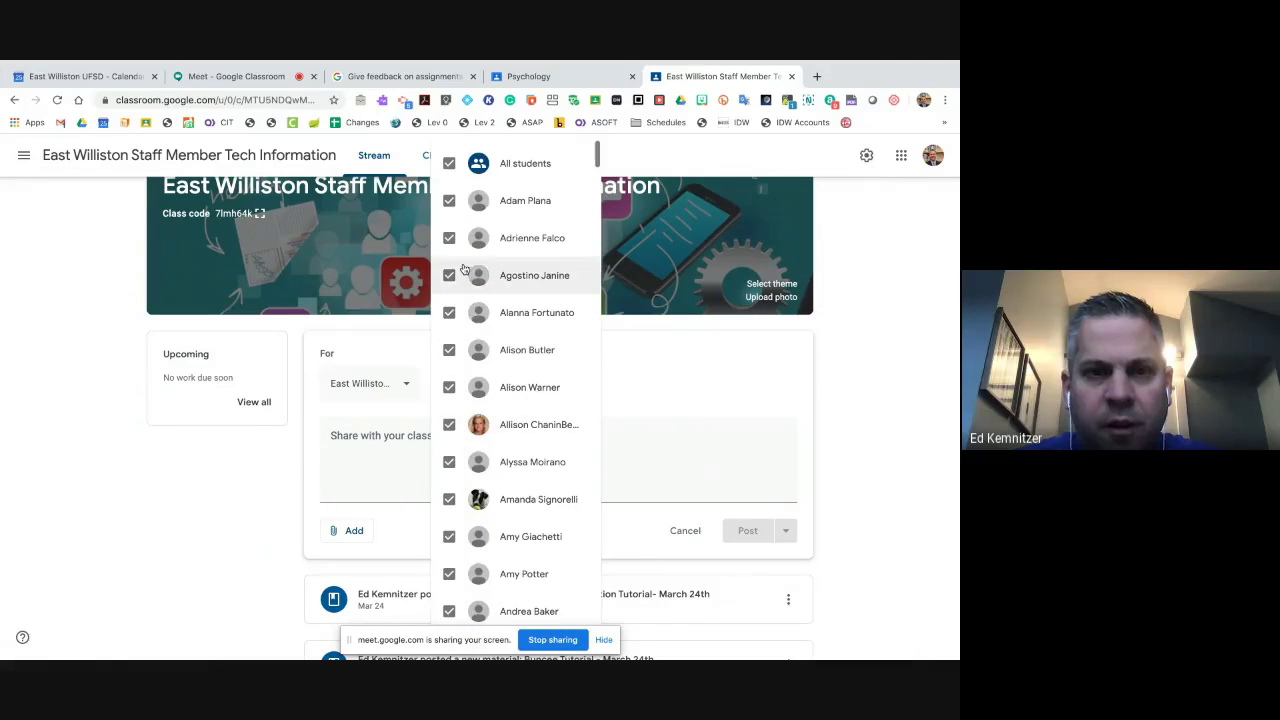
pyautogui.click(455, 163)
pyautogui.scroll(-6, 462, 348)
pyautogui.scroll(-6, 462, 348)
pyautogui.scroll(-5, 462, 348)
pyautogui.scroll(5, 462, 348)
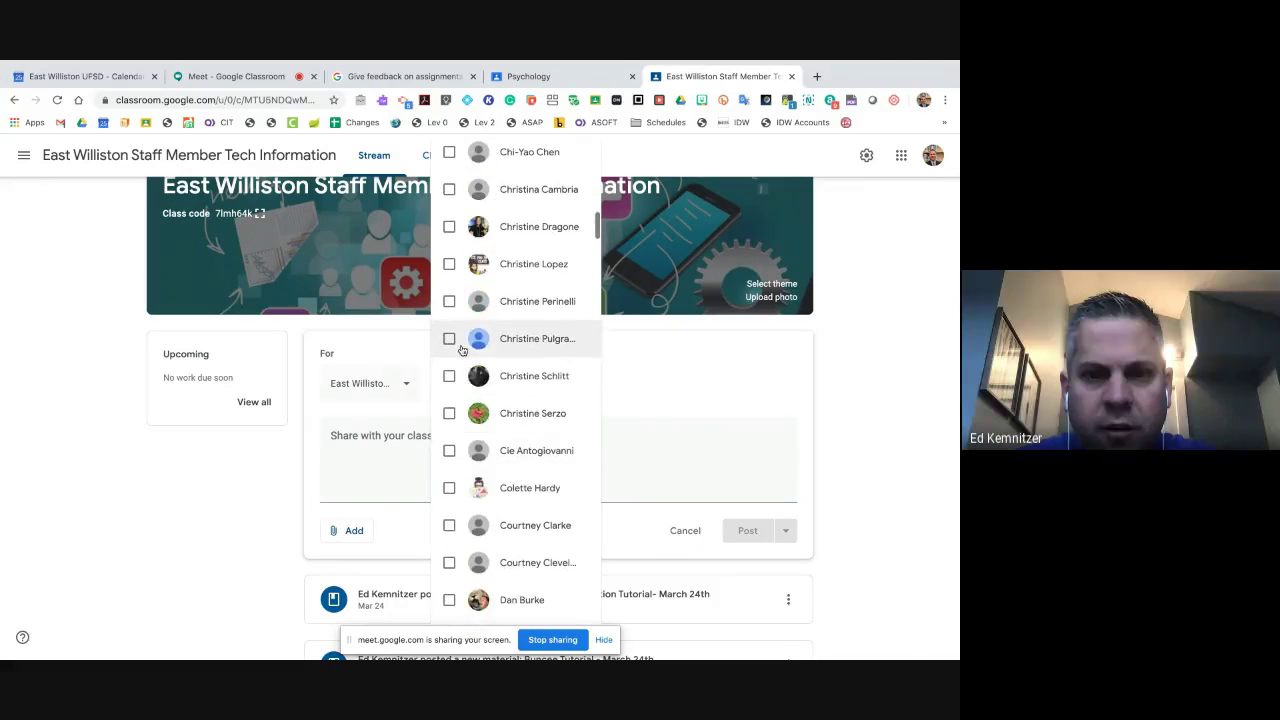
pyautogui.scroll(-1, 455, 440)
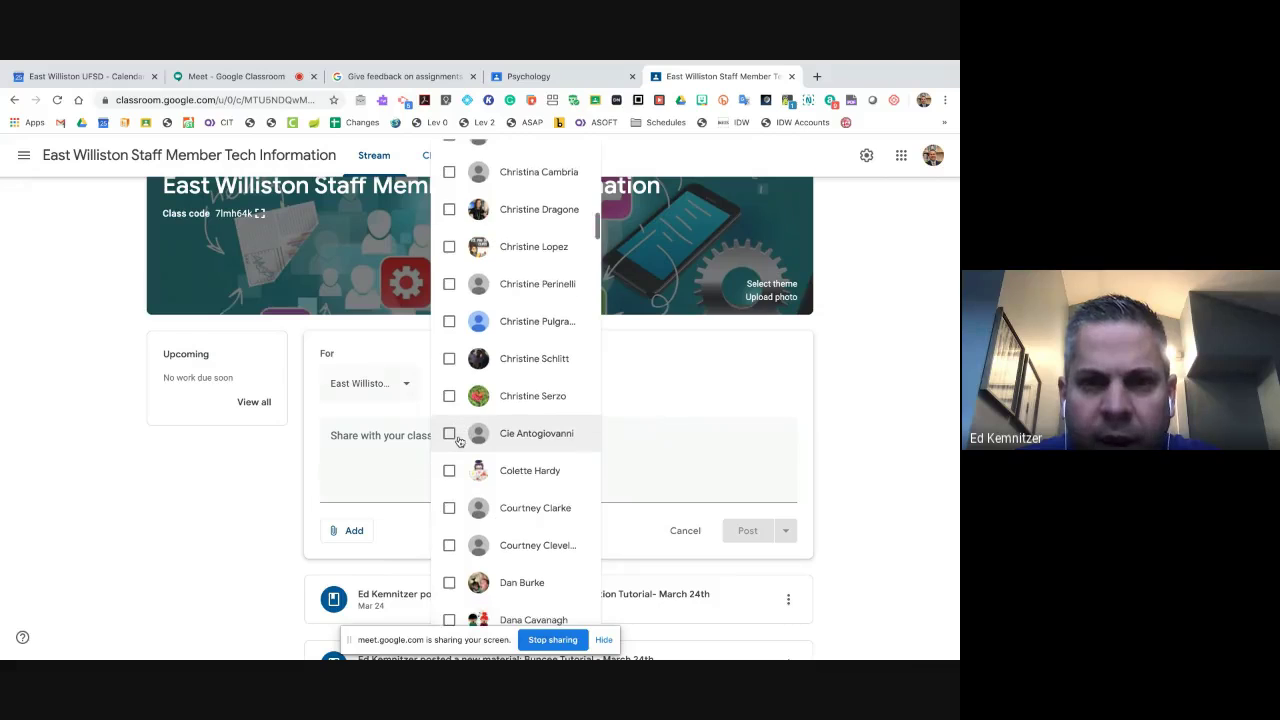
pyautogui.scroll(2, 458, 440)
pyautogui.scroll(1, 458, 440)
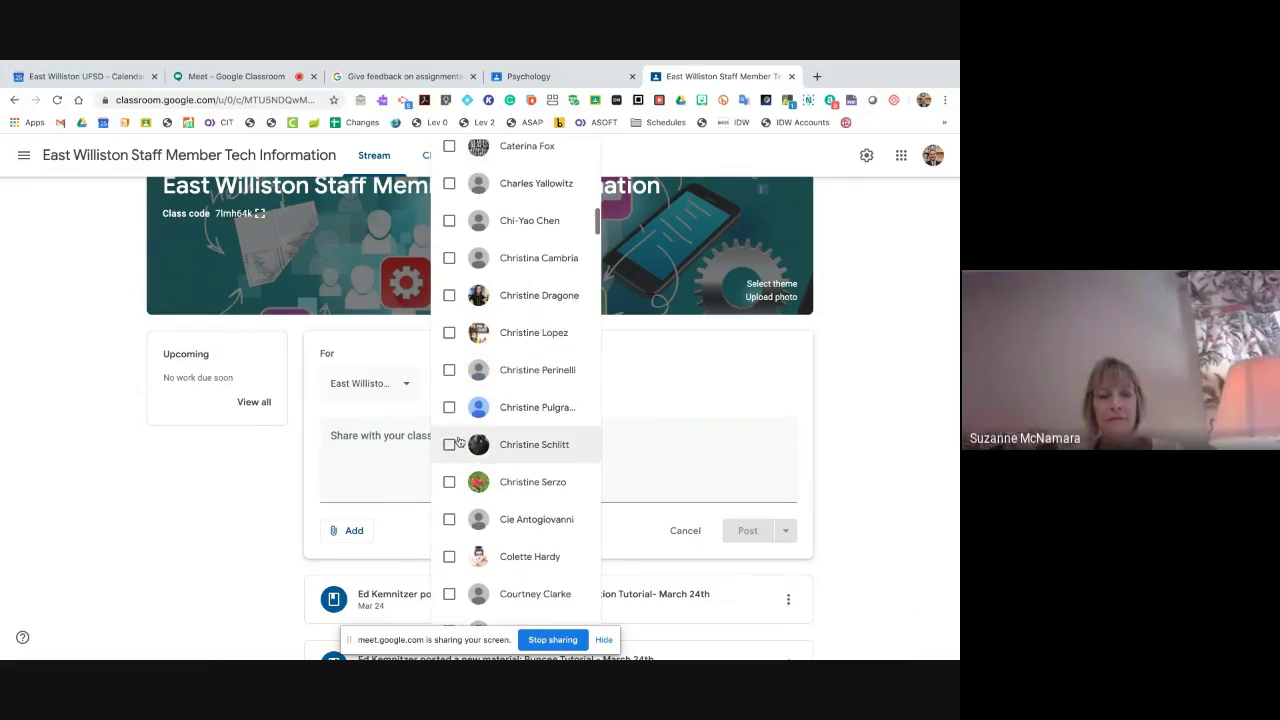
pyautogui.scroll(-1, 458, 440)
pyautogui.scroll(5, 457, 441)
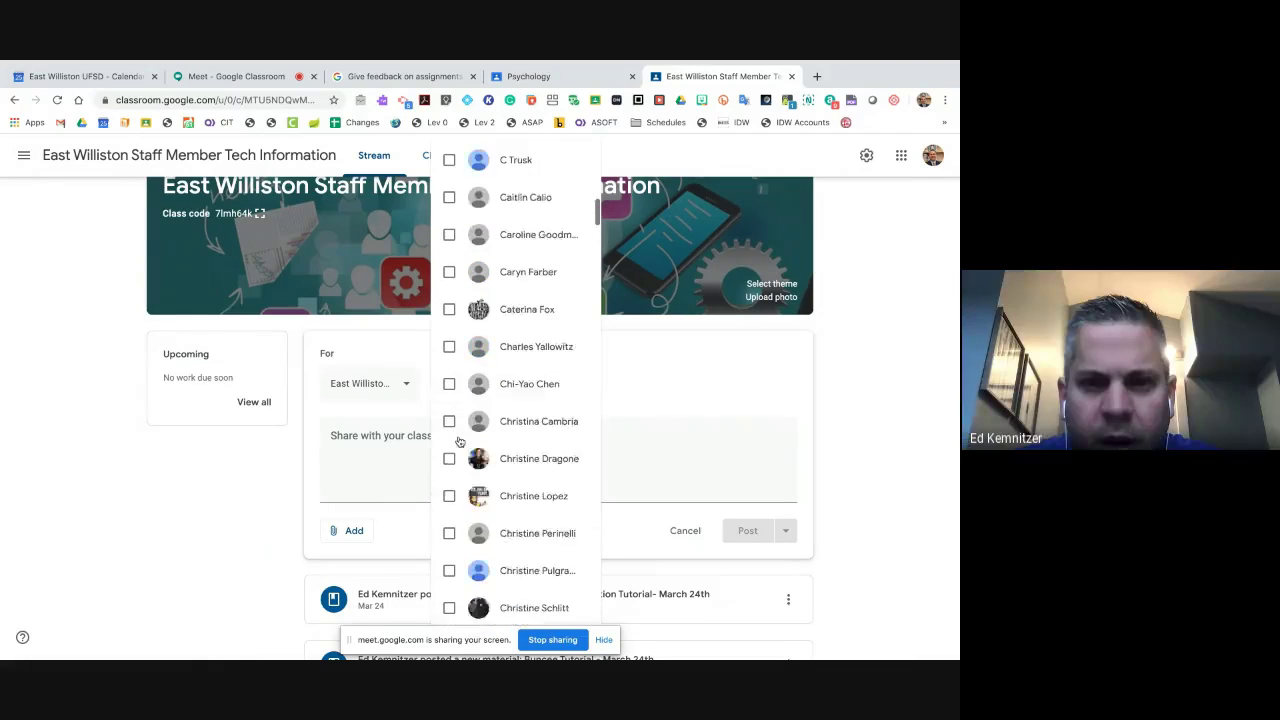
pyautogui.click(449, 314)
pyautogui.click(381, 465)
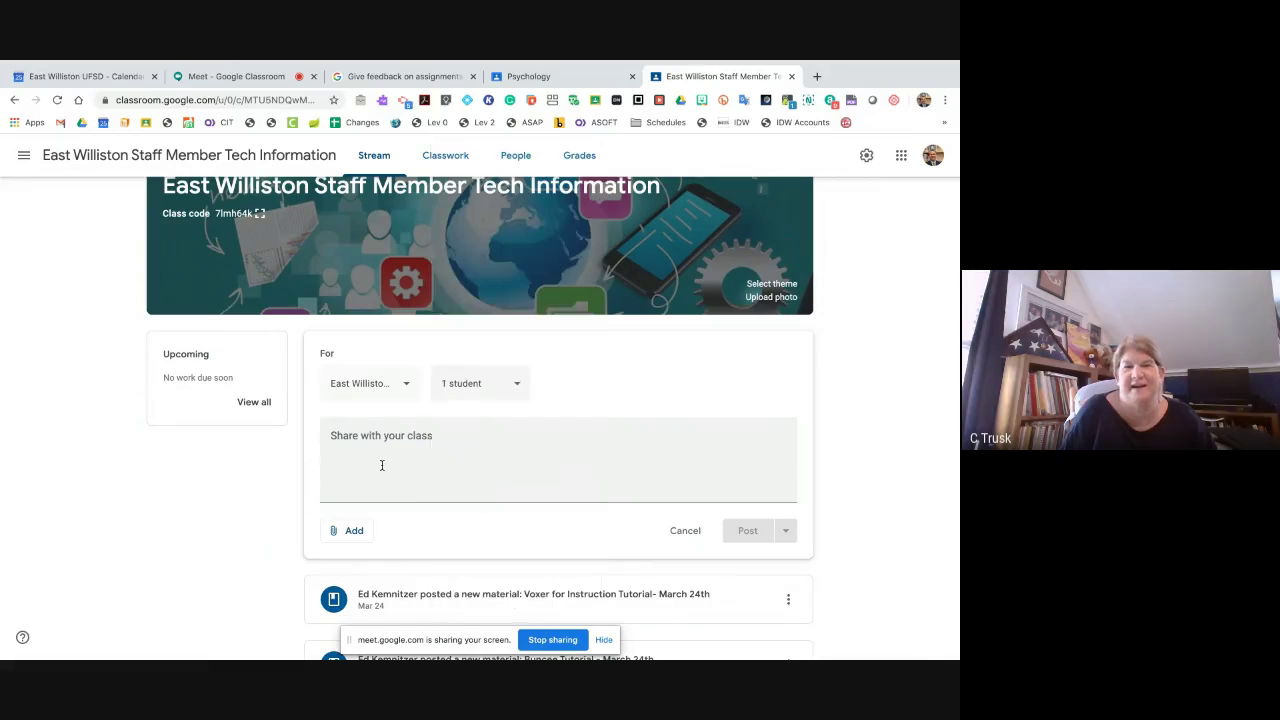
# - Write a greeting addressed to the student, correct its spelling, and post it
pyautogui.click(381, 465)
pyautogui.write('Hey Chris')
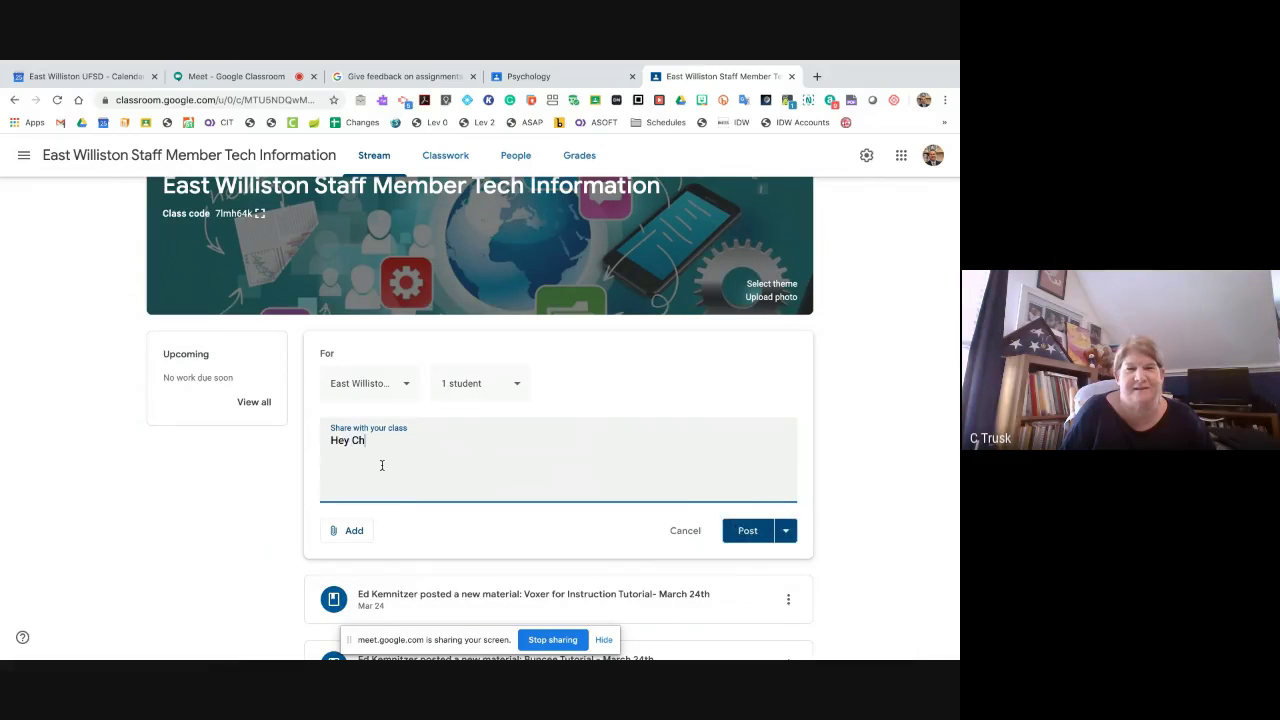
pyautogui.press('BackSpace')
pyautogui.press('BackSpace')
pyautogui.write('sti')
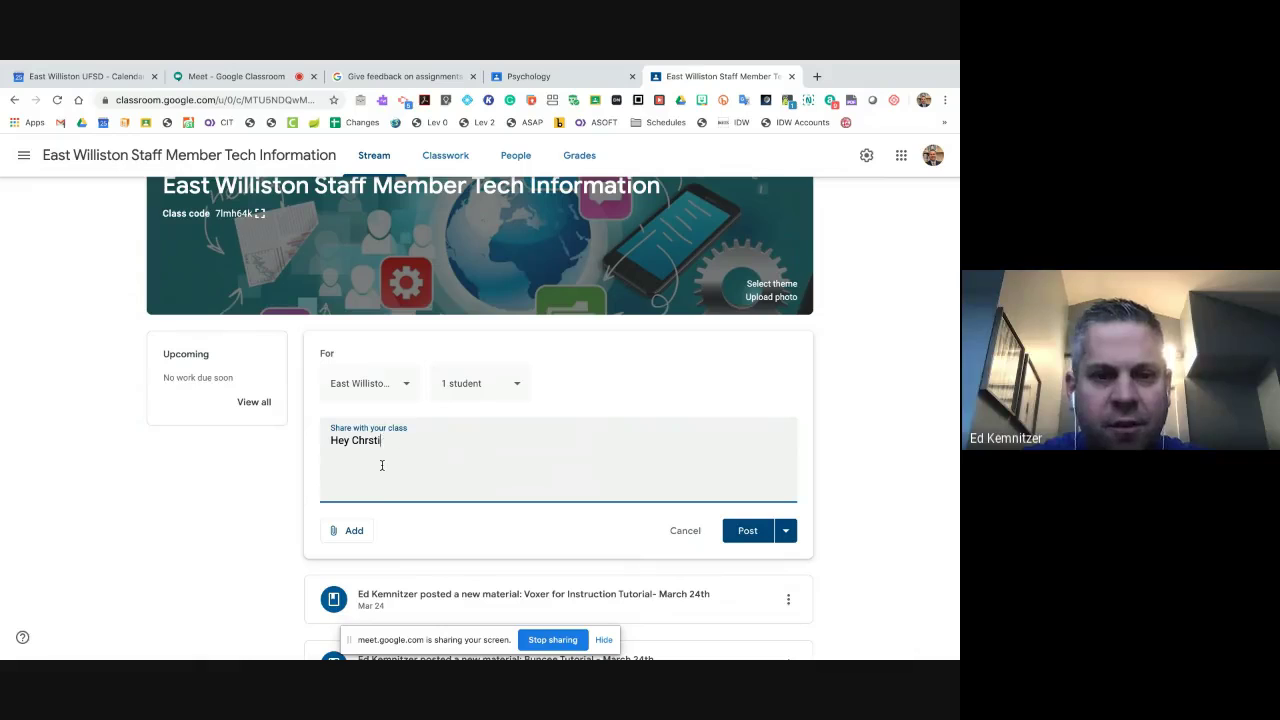
pyautogui.press('BackSpace')
pyautogui.press('BackSpace')
pyautogui.press('BackSpace')
pyautogui.write('istine!')
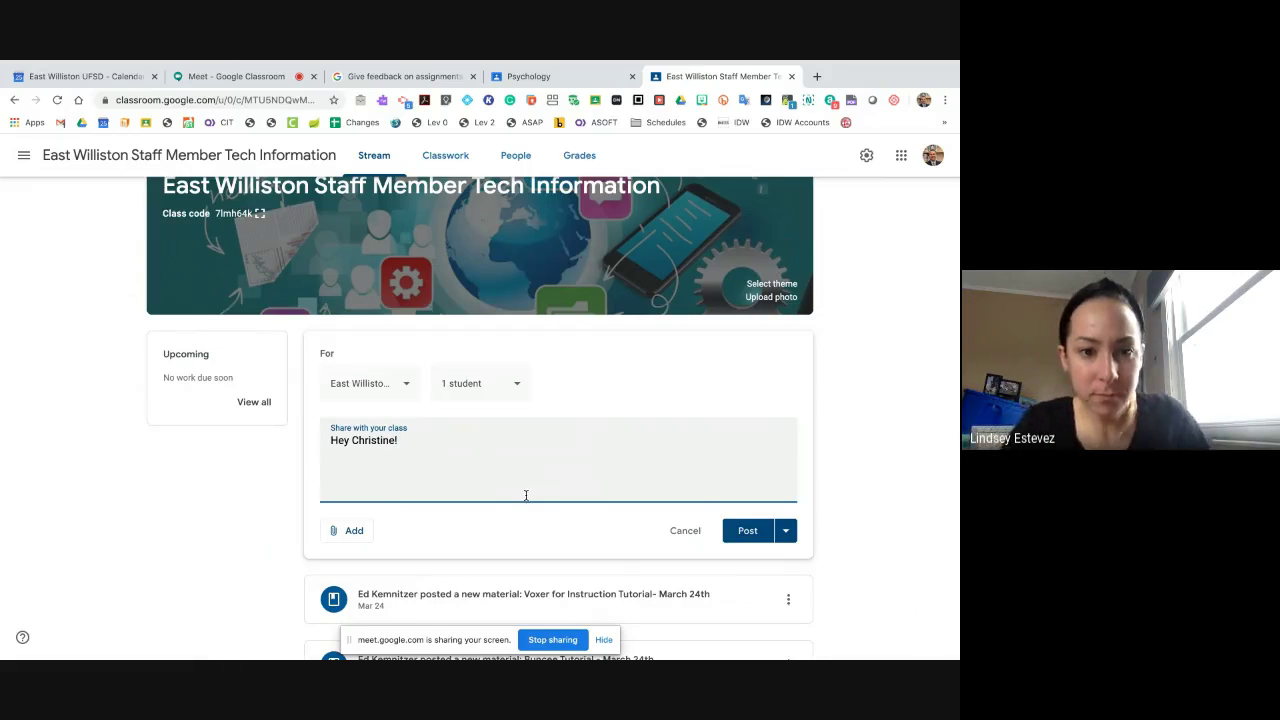
pyautogui.click(747, 531)
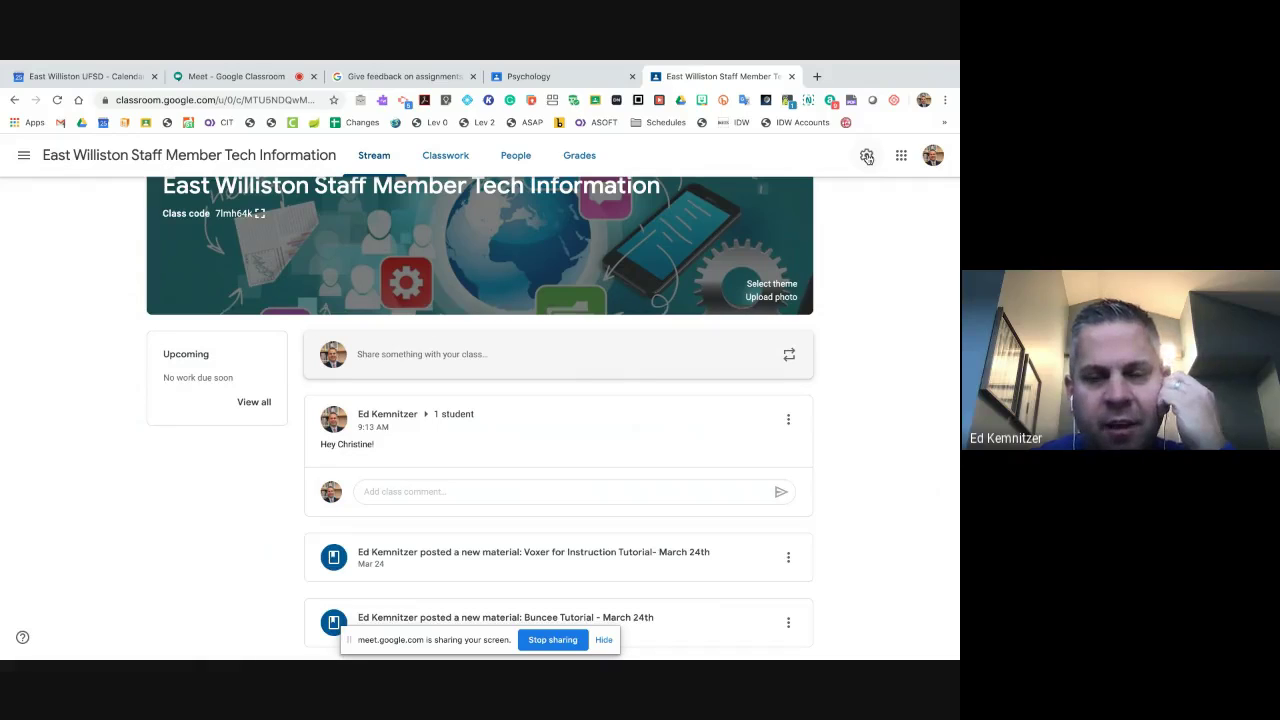
# - Open the class settings and scroll down to the General section
pyautogui.click(867, 156)
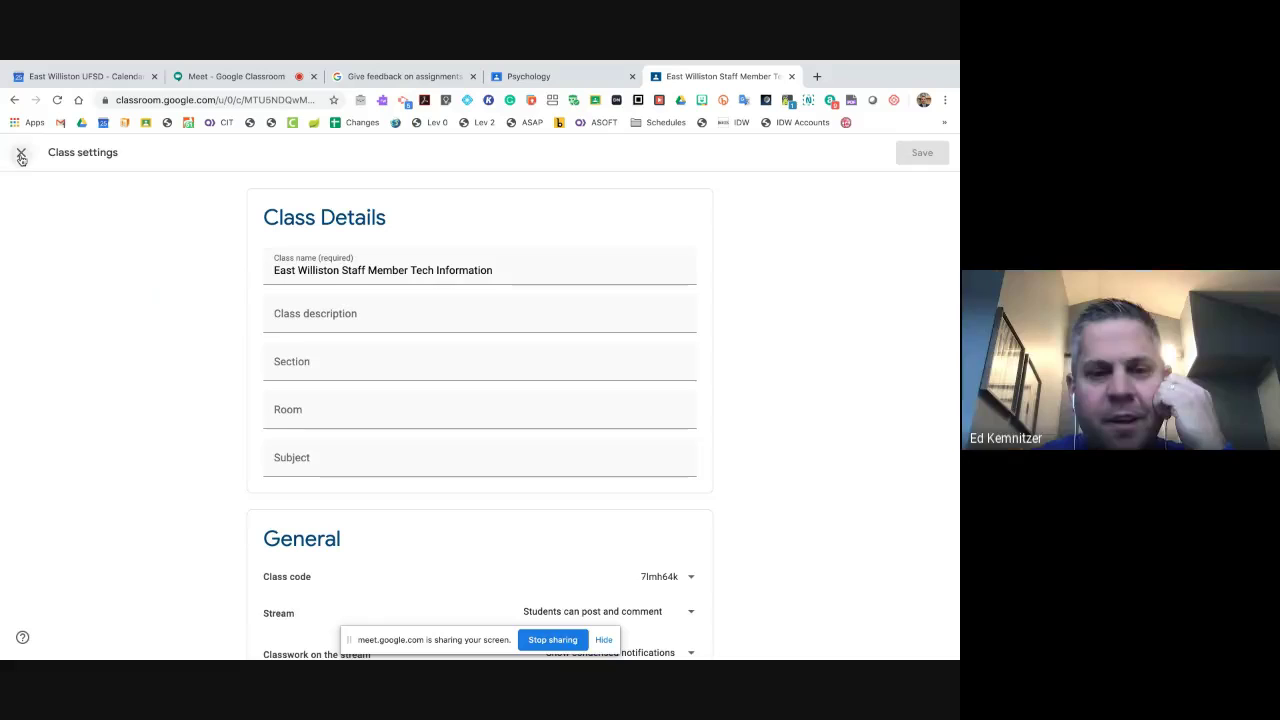
pyautogui.click(21, 152)
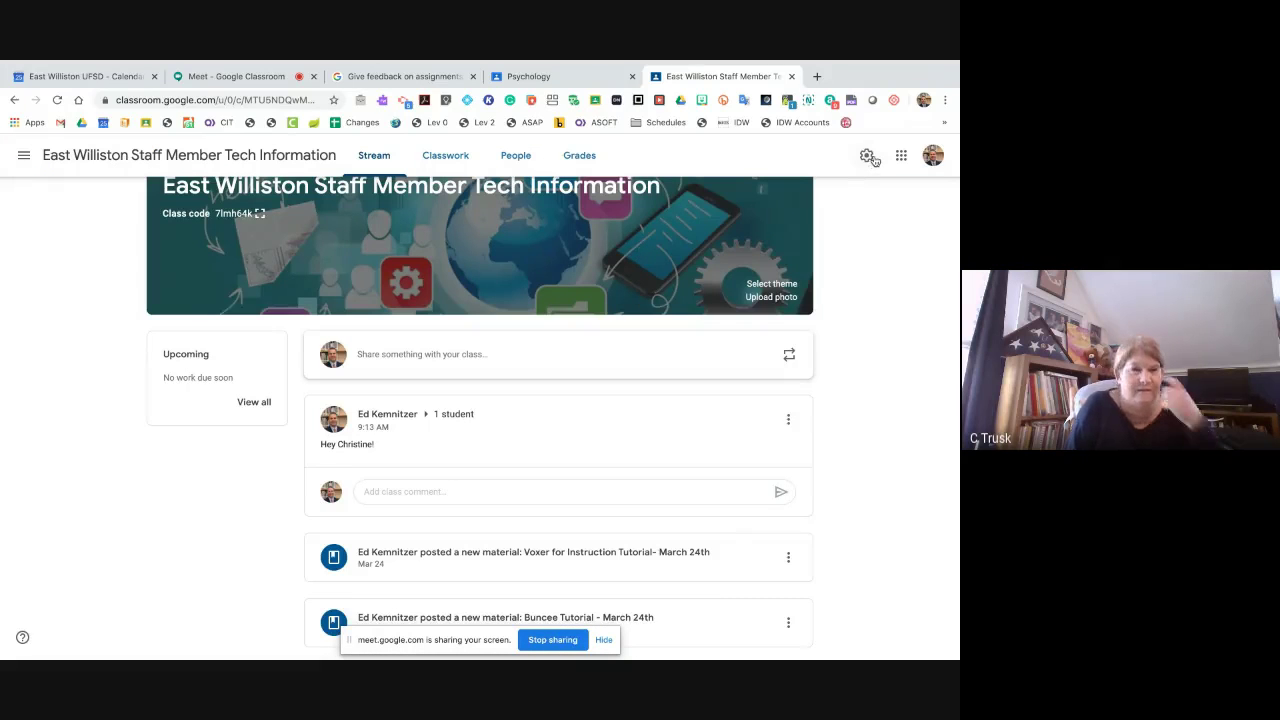
pyautogui.click(867, 157)
pyautogui.scroll(-5, 476, 329)
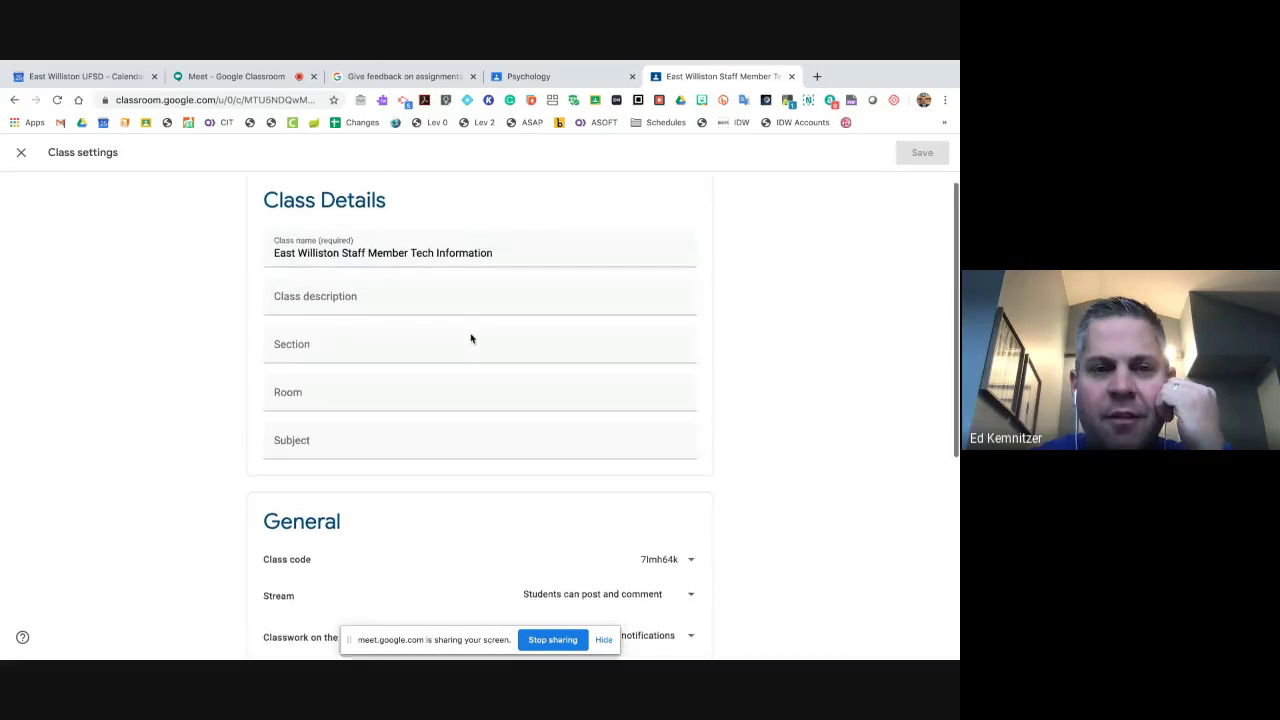
pyautogui.scroll(-1, 471, 338)
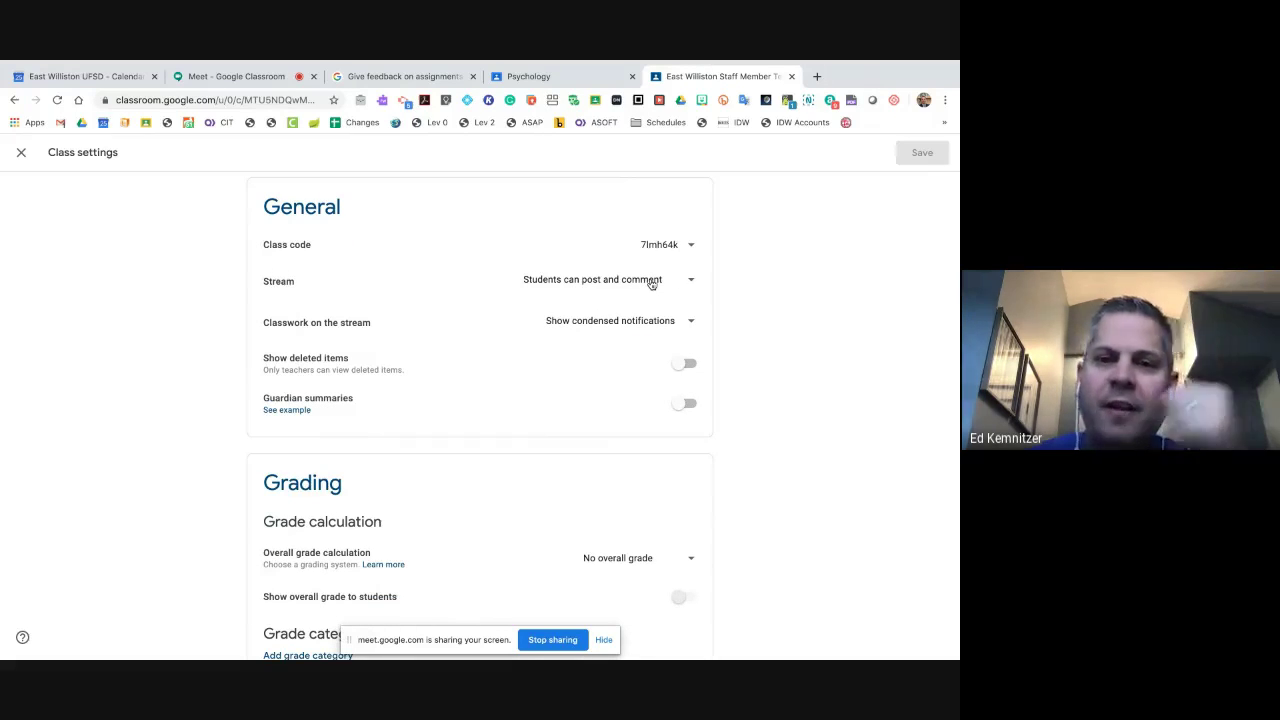
# - Check the Stream posting and Classwork-on-stream options, keeping post-and-comment and condensed notifications unchanged
pyautogui.click(676, 281)
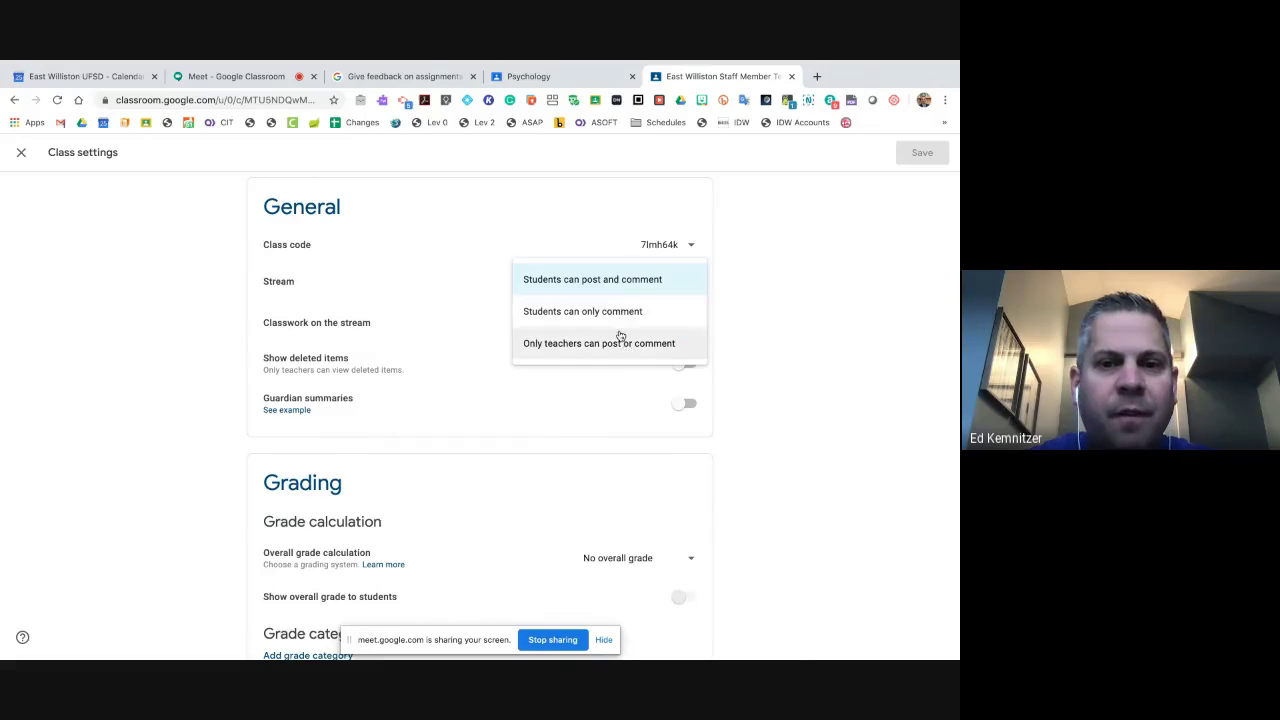
pyautogui.click(604, 284)
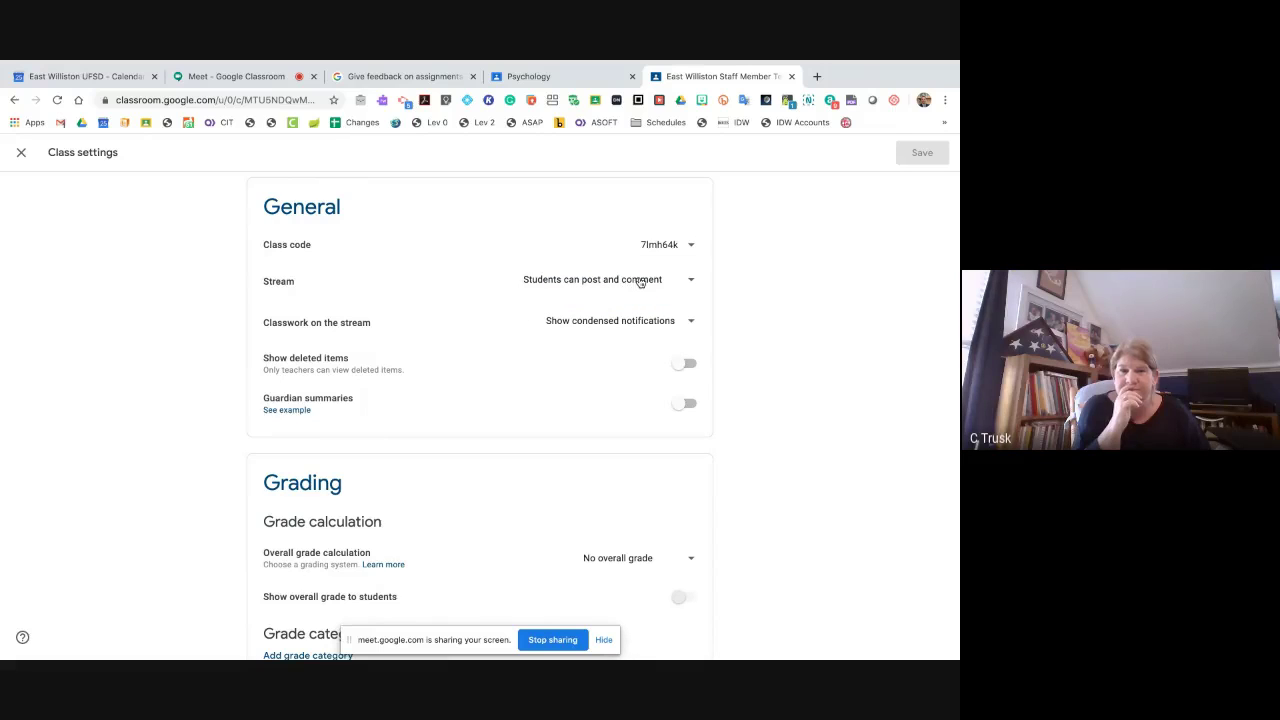
pyautogui.click(640, 282)
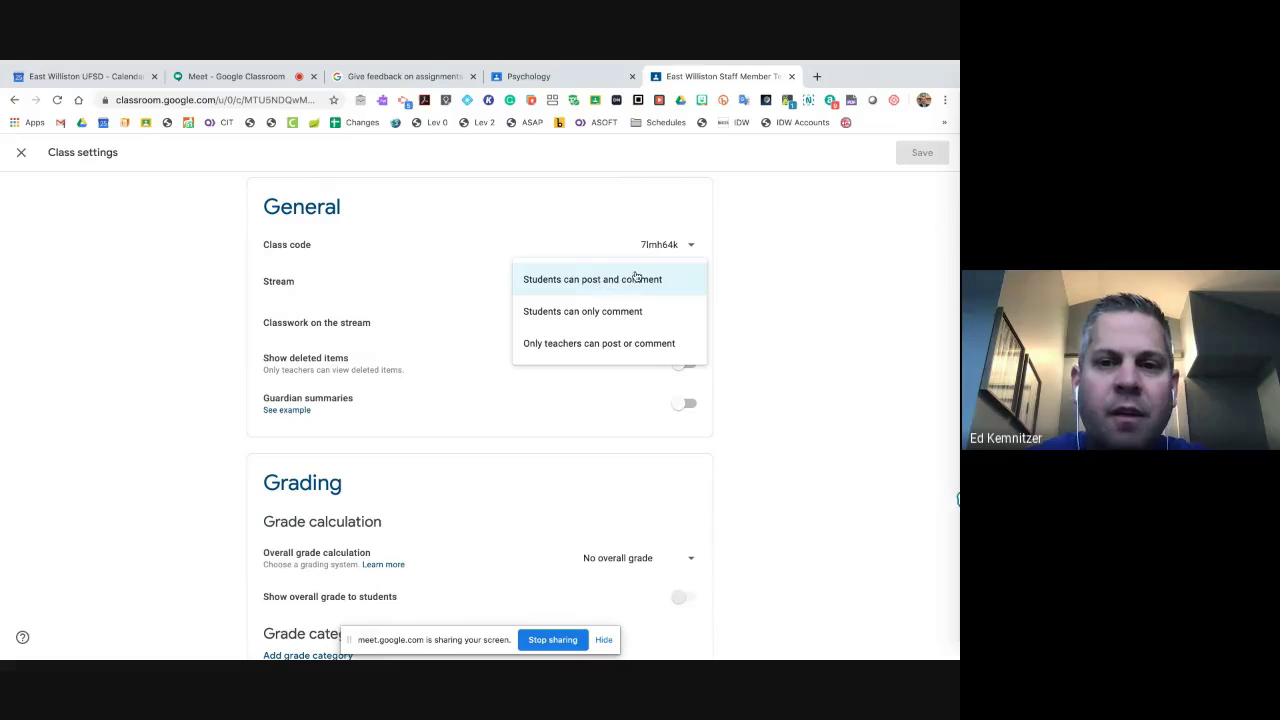
pyautogui.click(757, 278)
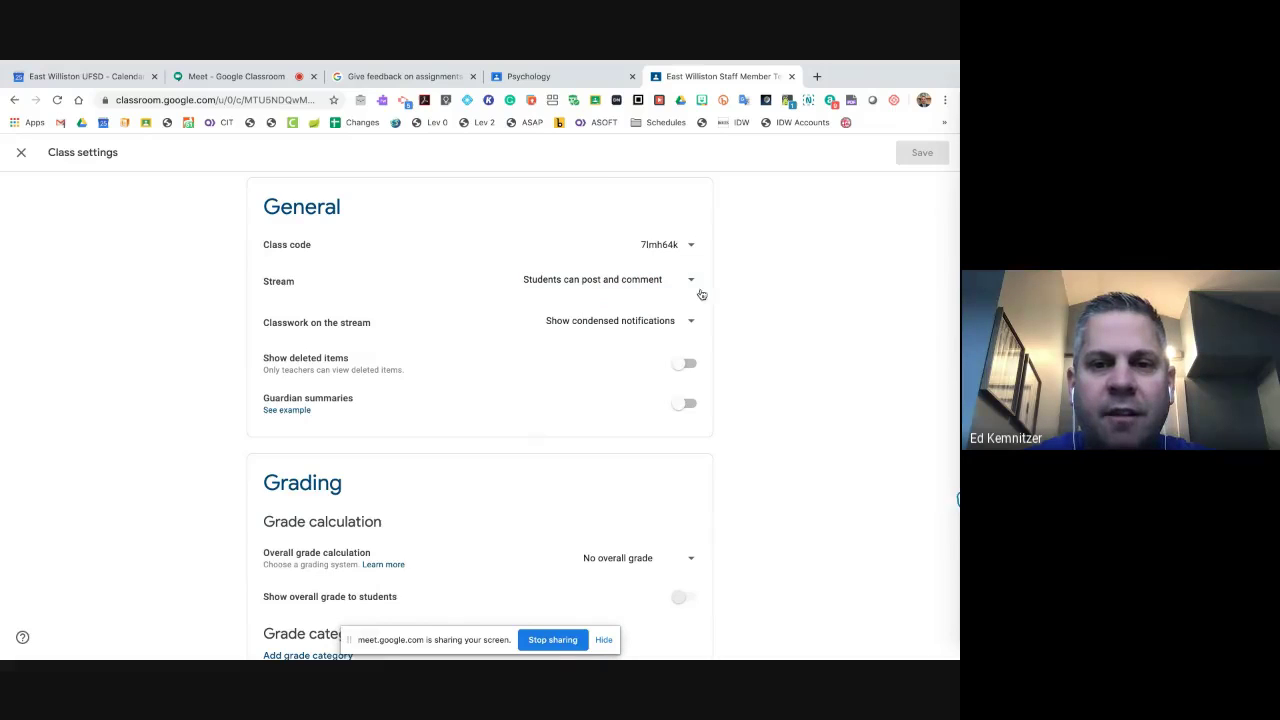
pyautogui.click(680, 324)
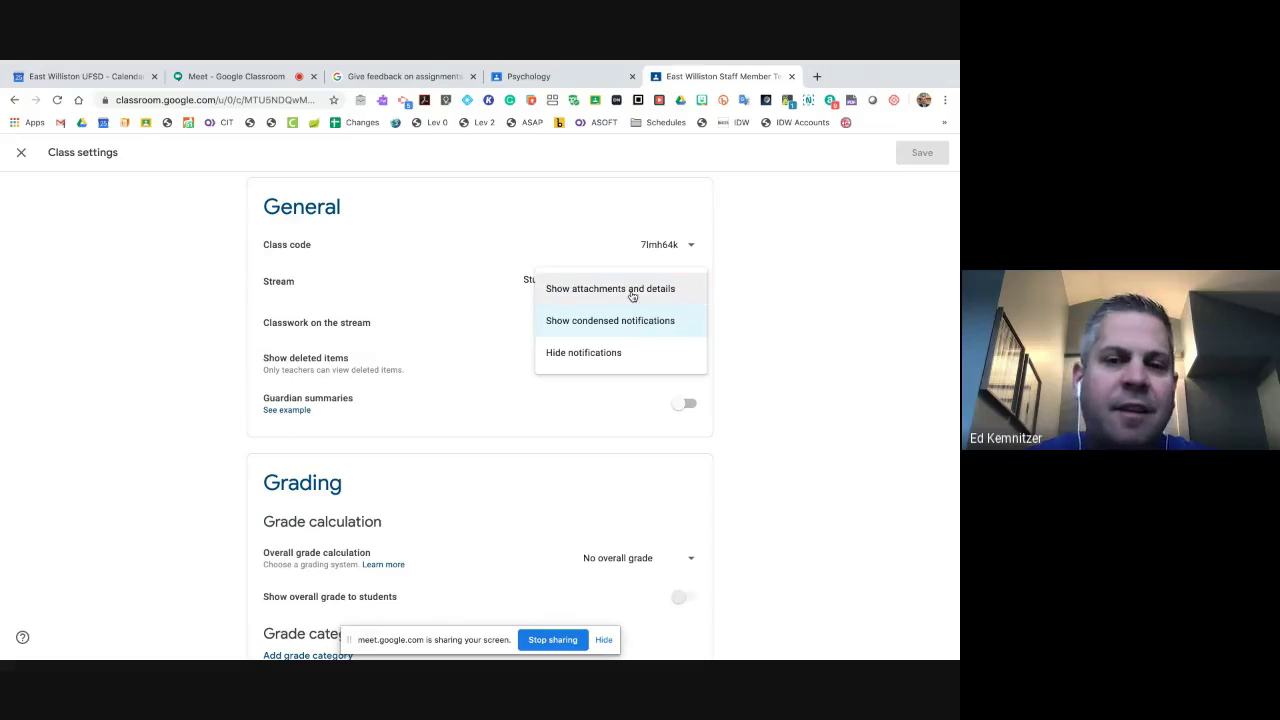
pyautogui.click(731, 308)
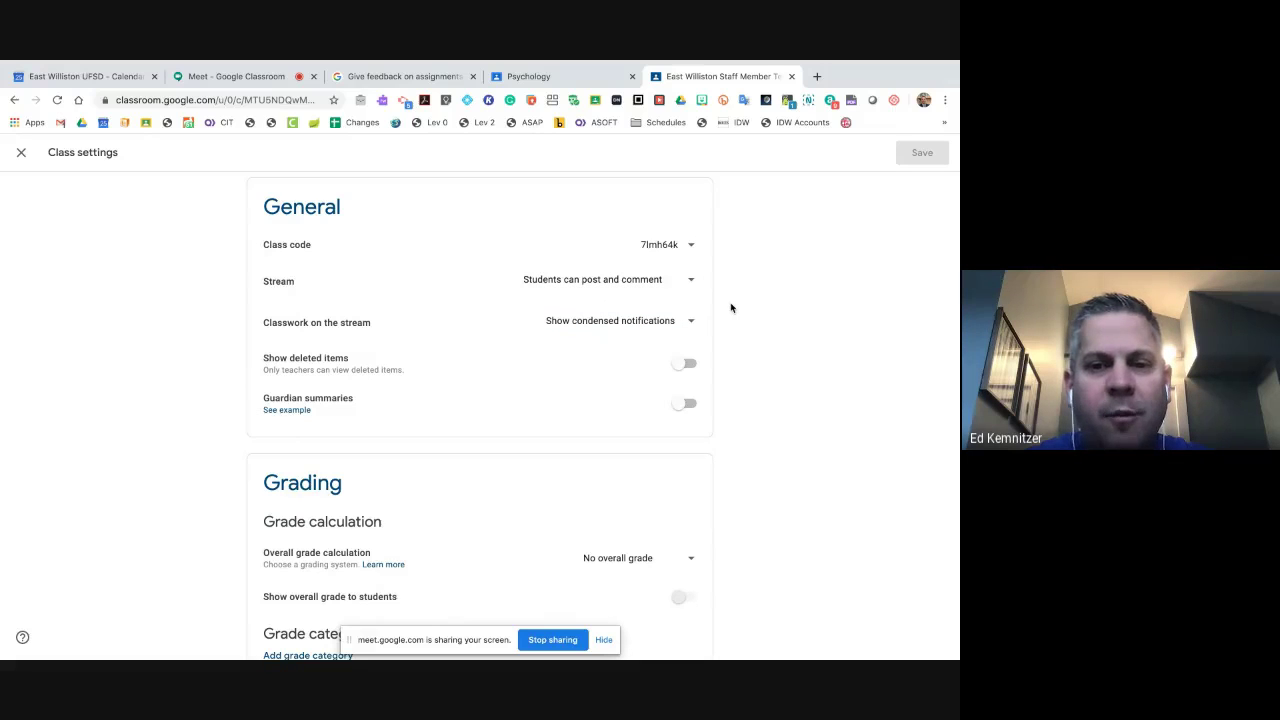
pyautogui.scroll(-2, 537, 366)
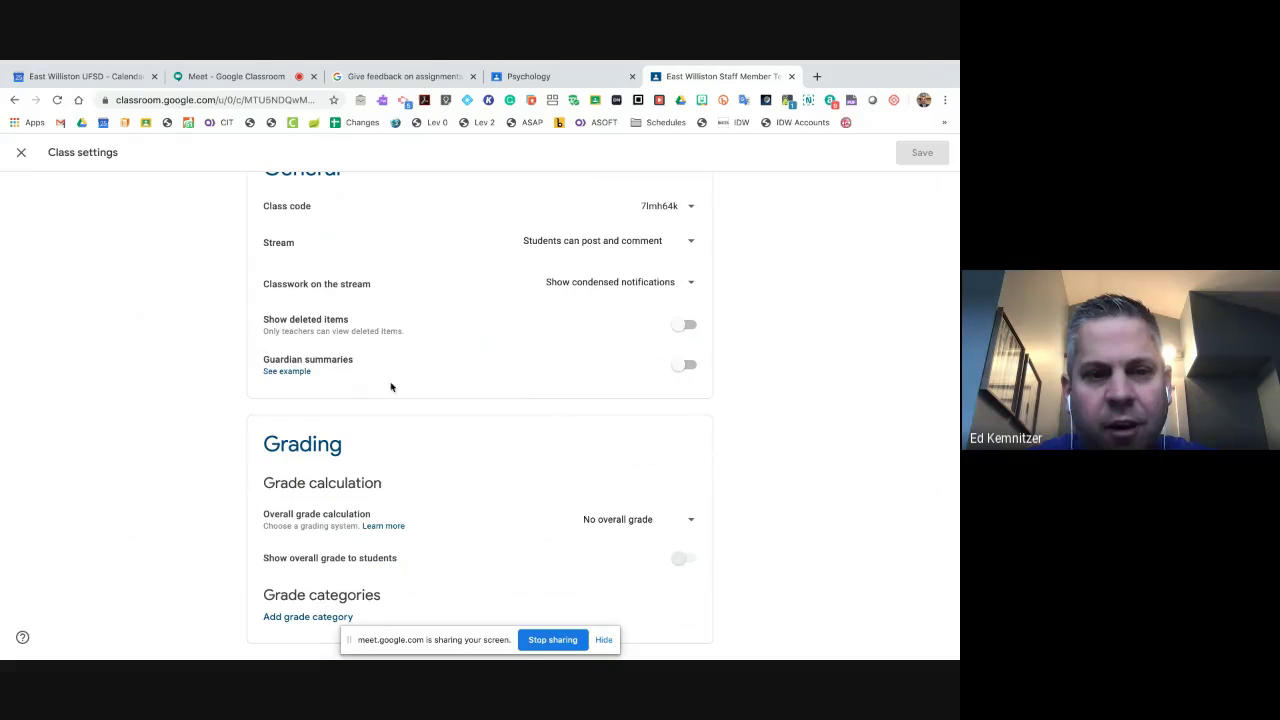
# - Decline guardian email summaries with No thanks, then close the class settings back to the stream
pyautogui.click(683, 368)
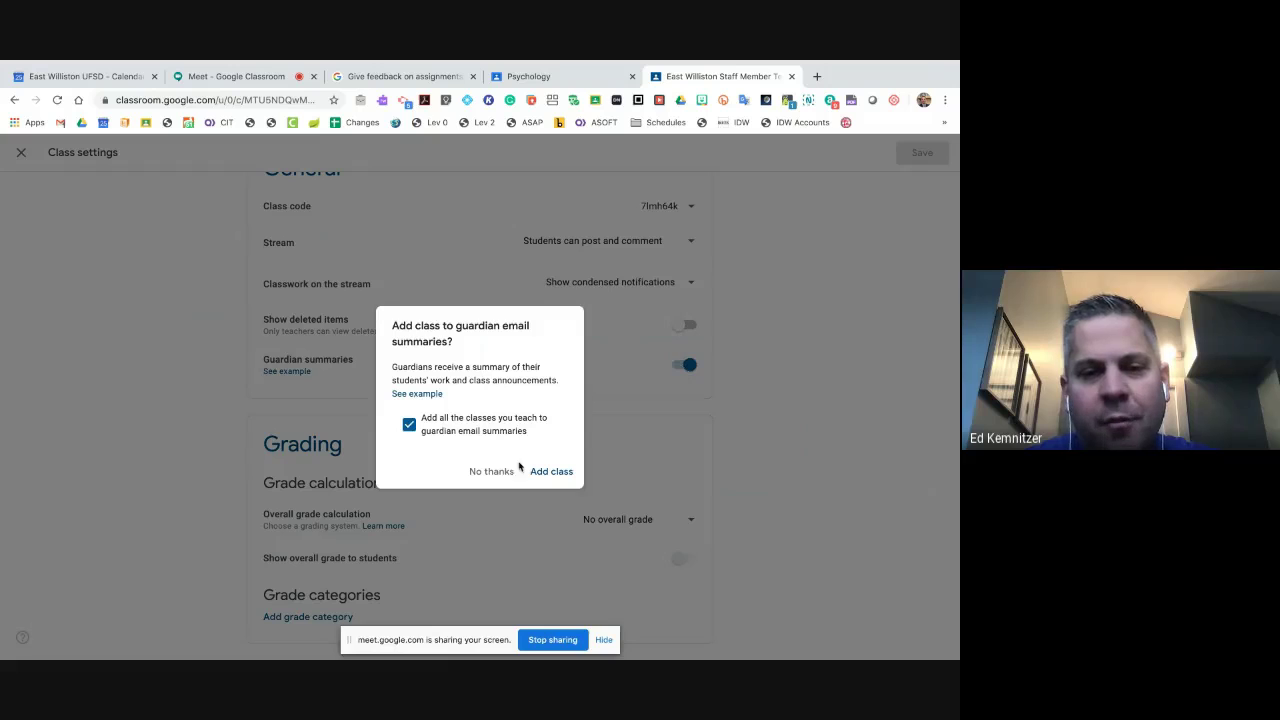
pyautogui.click(499, 477)
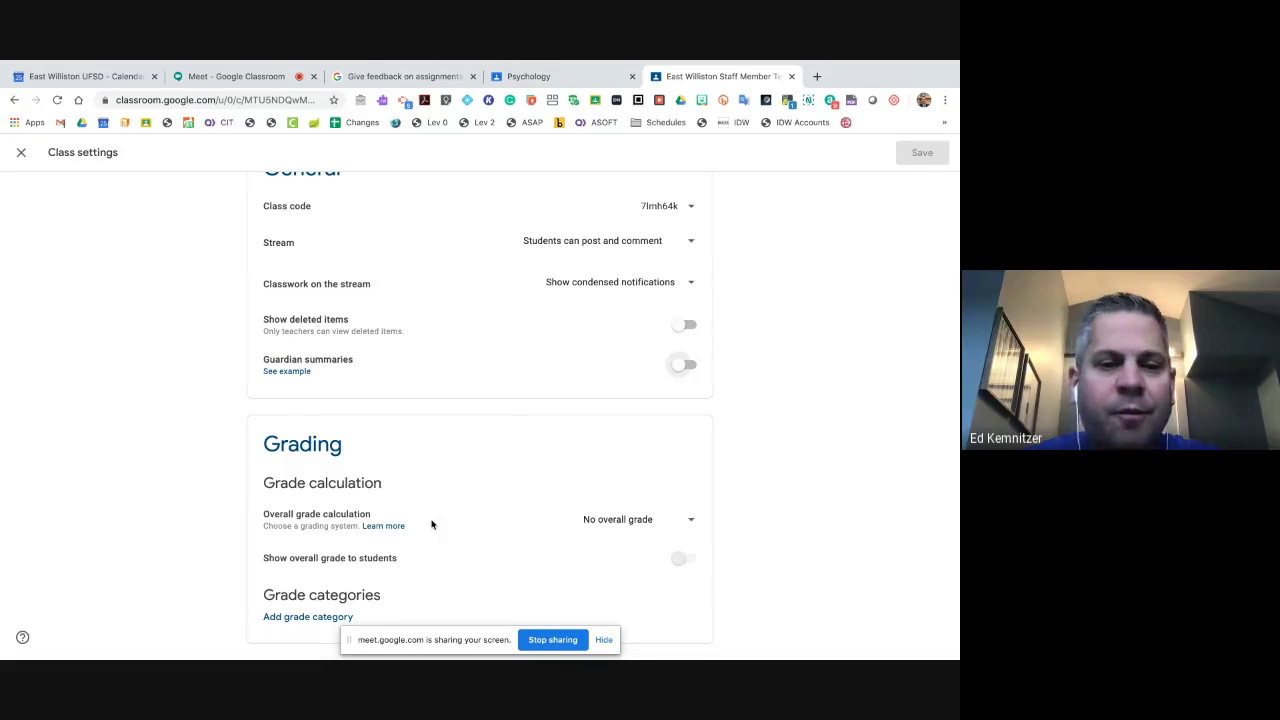
pyautogui.scroll(1, 381, 515)
pyautogui.scroll(-1, 381, 515)
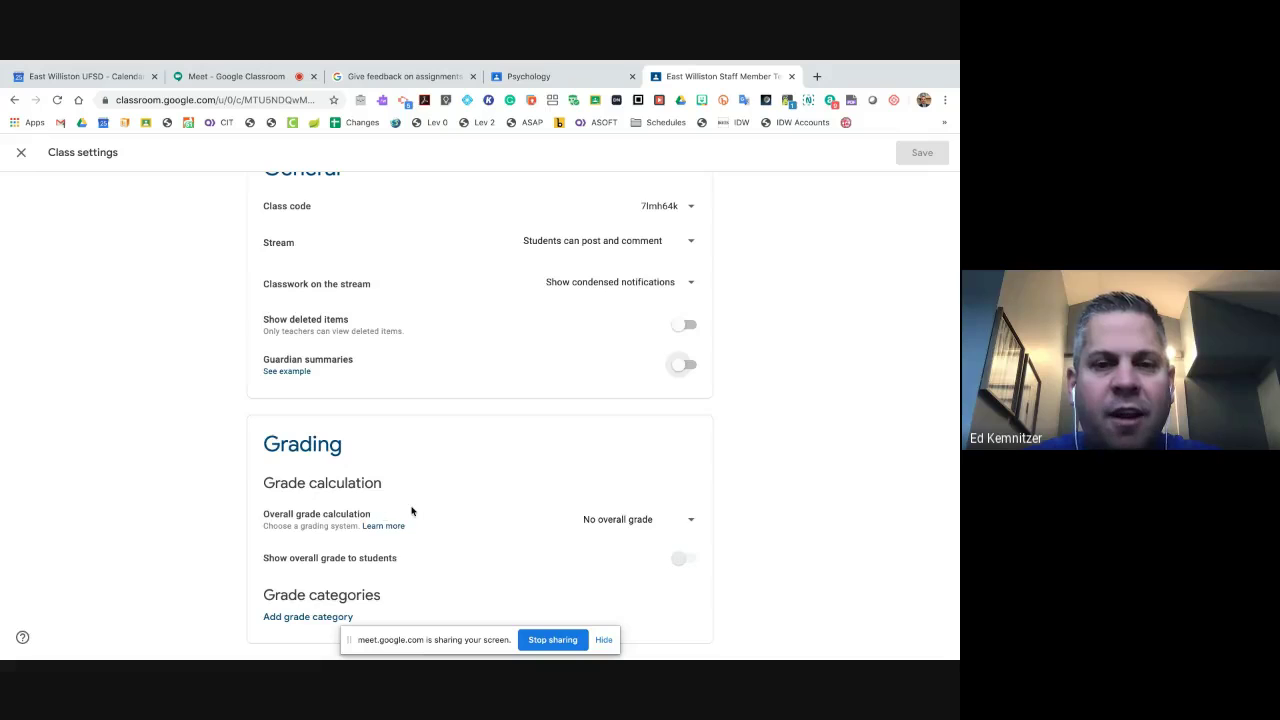
pyautogui.scroll(5, 411, 509)
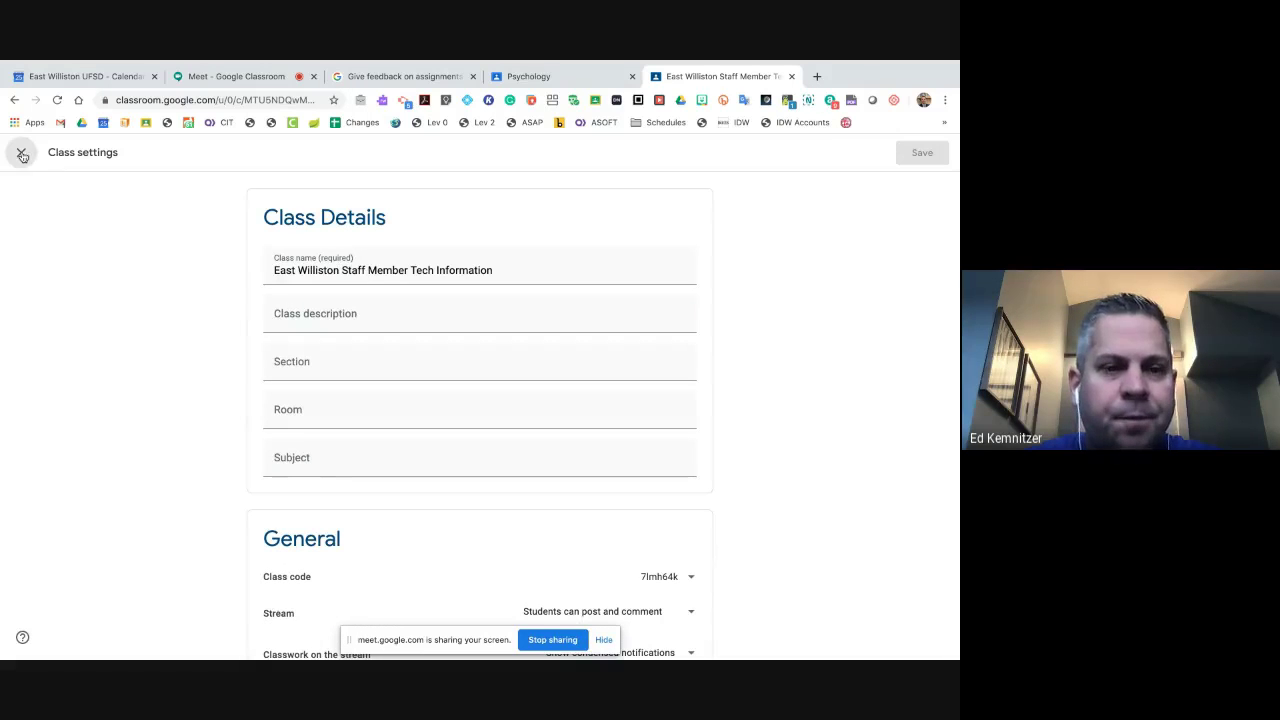
pyautogui.click(21, 152)
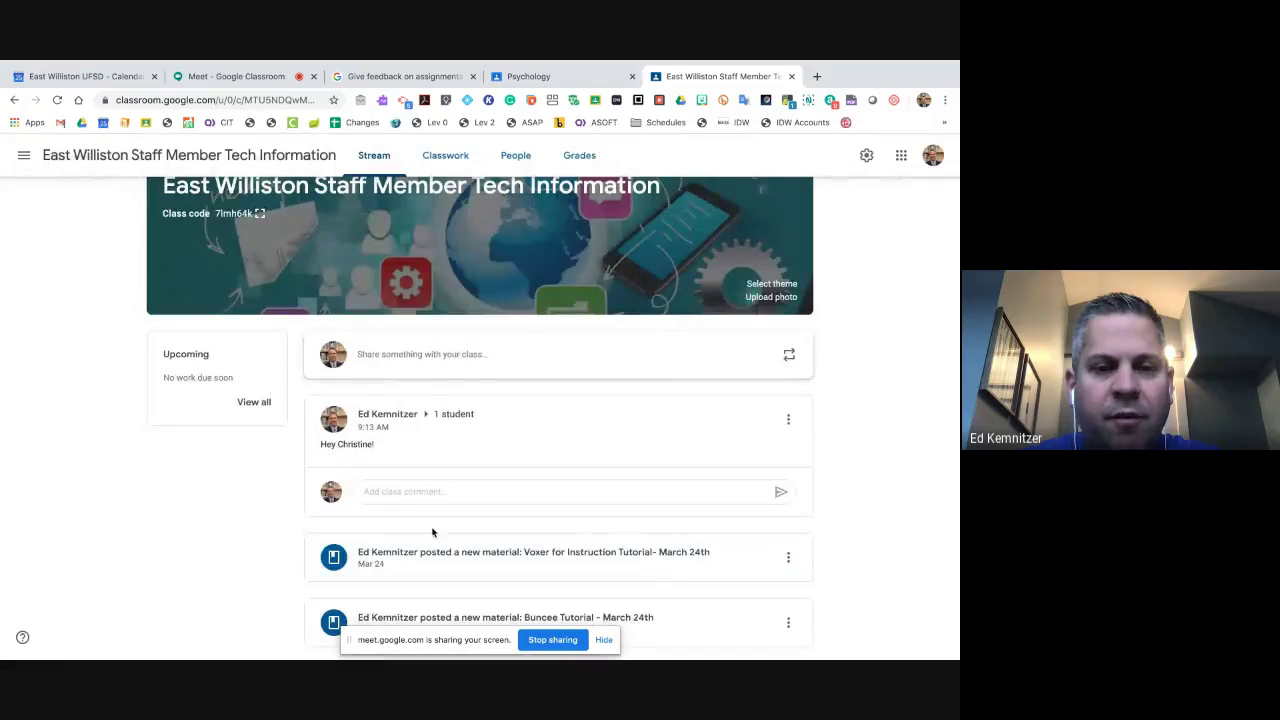
# - Browse the Classwork page's topics and materials, ending at the Technology Use for School Closures topic
pyautogui.click(447, 158)
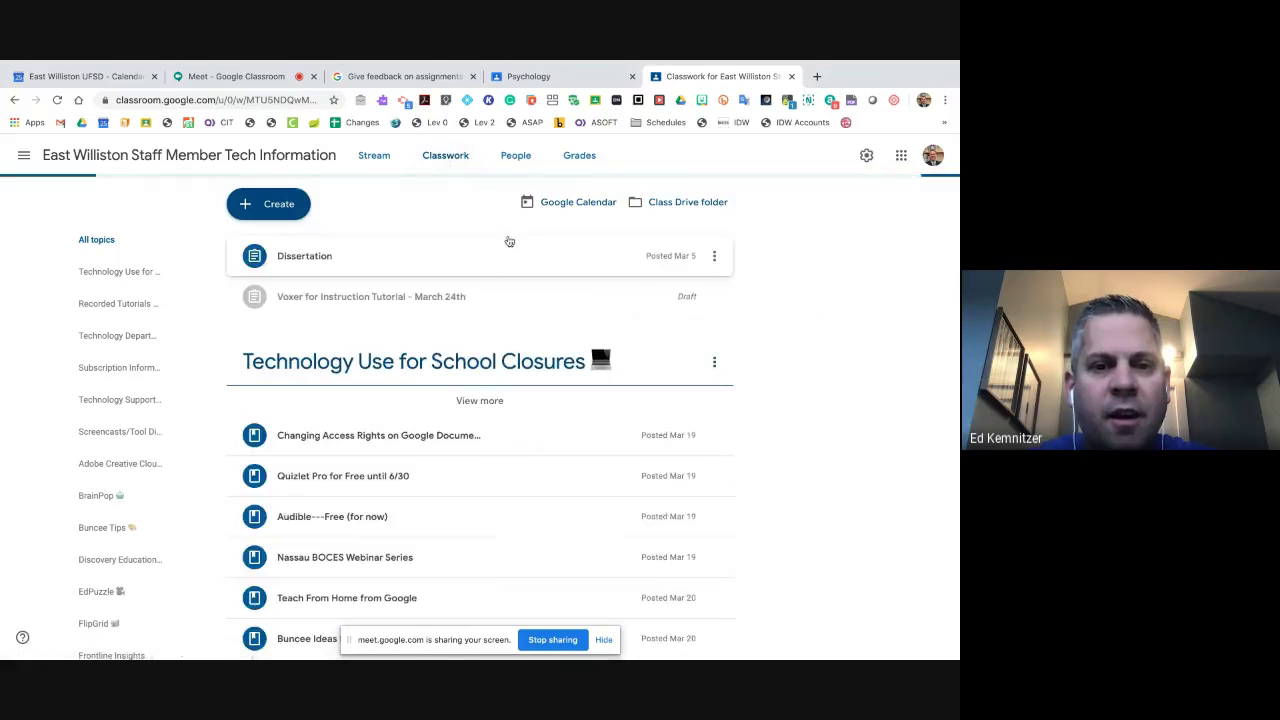
pyautogui.scroll(-1, 650, 330)
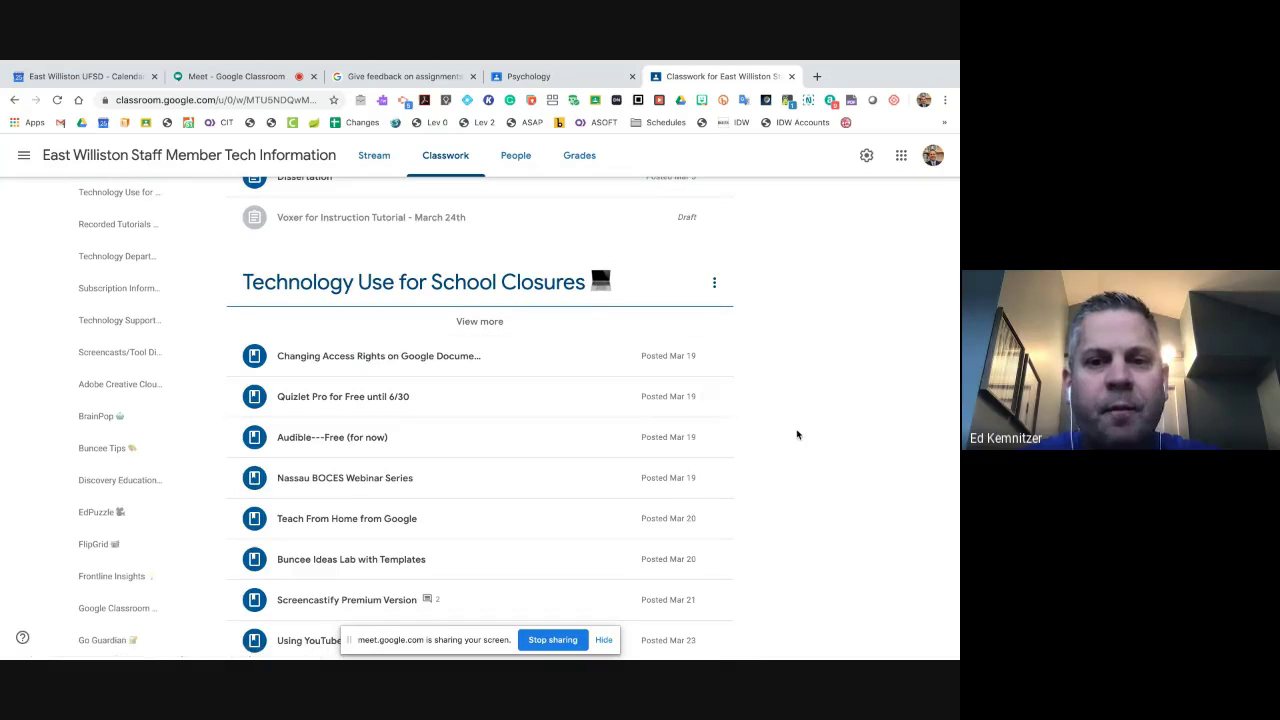
pyautogui.scroll(-10, 797, 434)
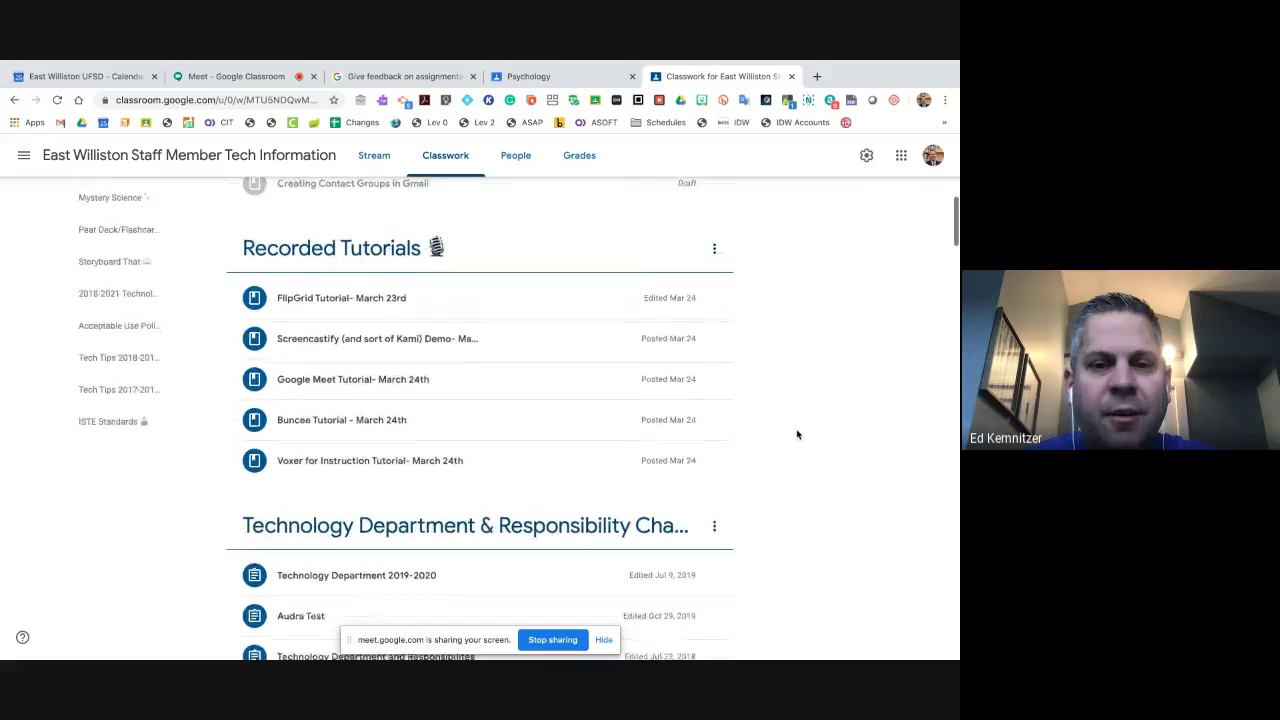
pyautogui.scroll(-13, 797, 434)
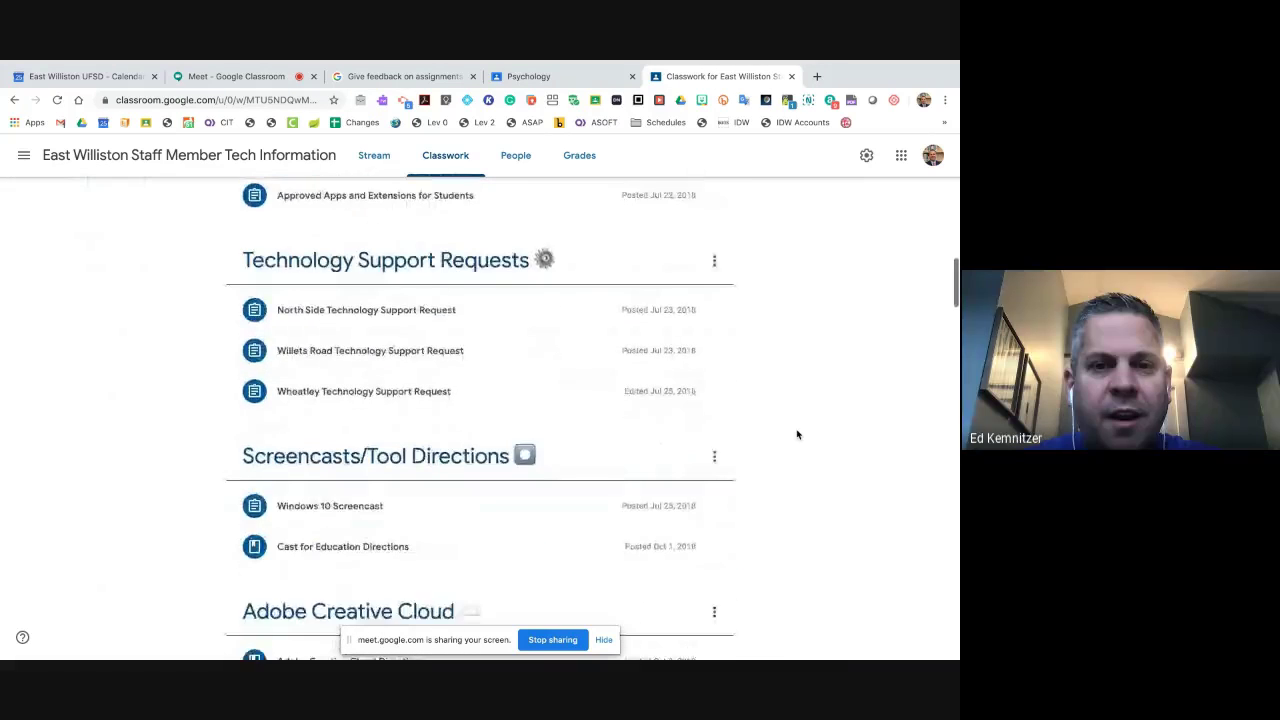
pyautogui.scroll(-5, 797, 434)
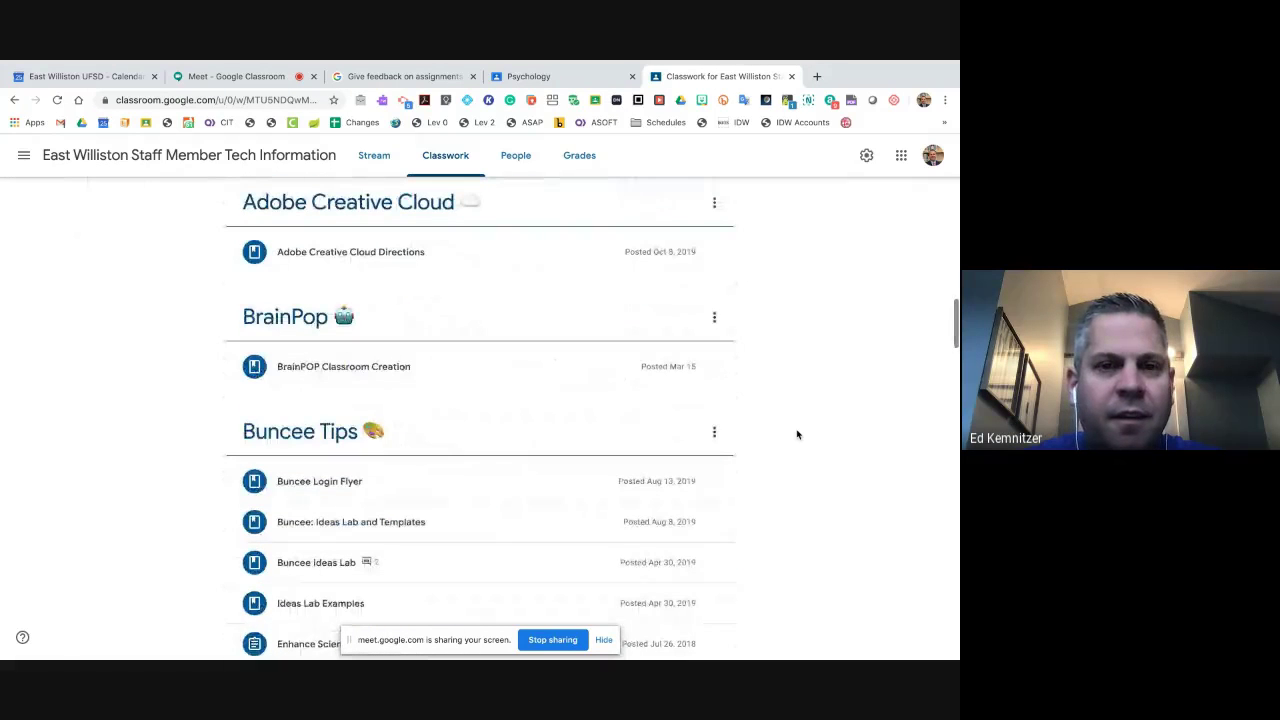
pyautogui.scroll(15, 797, 434)
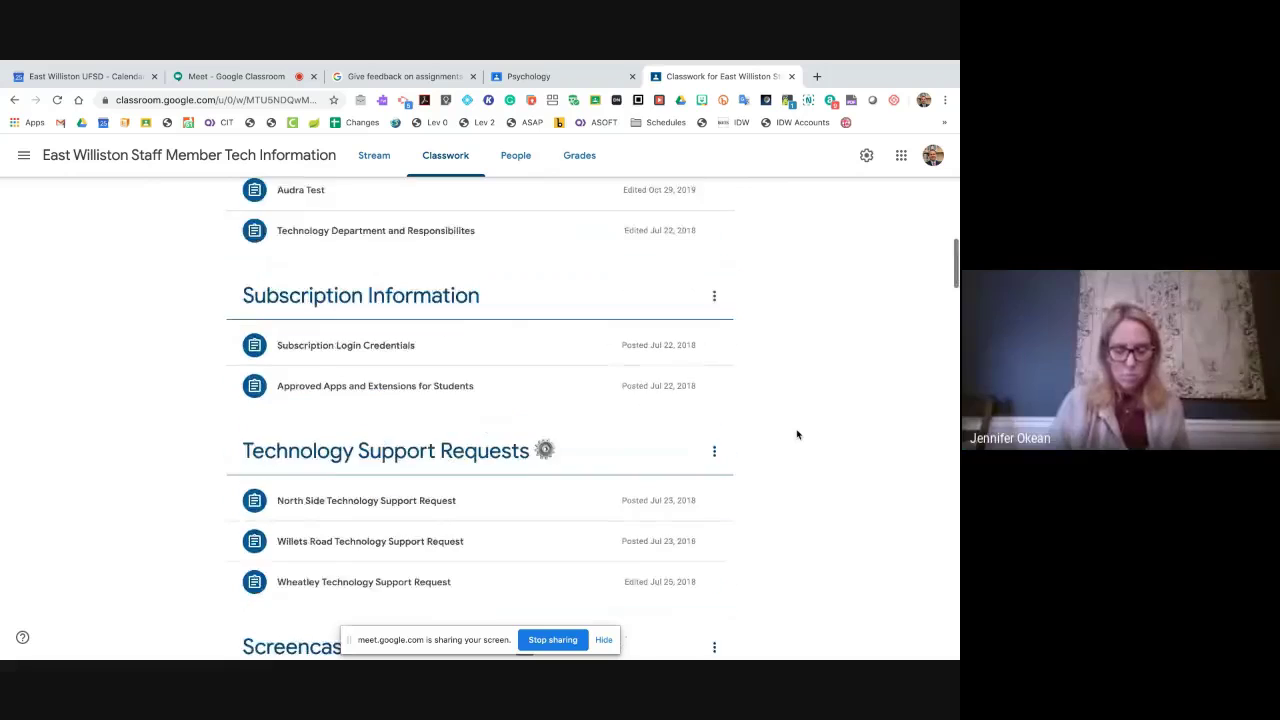
pyautogui.scroll(3, 797, 434)
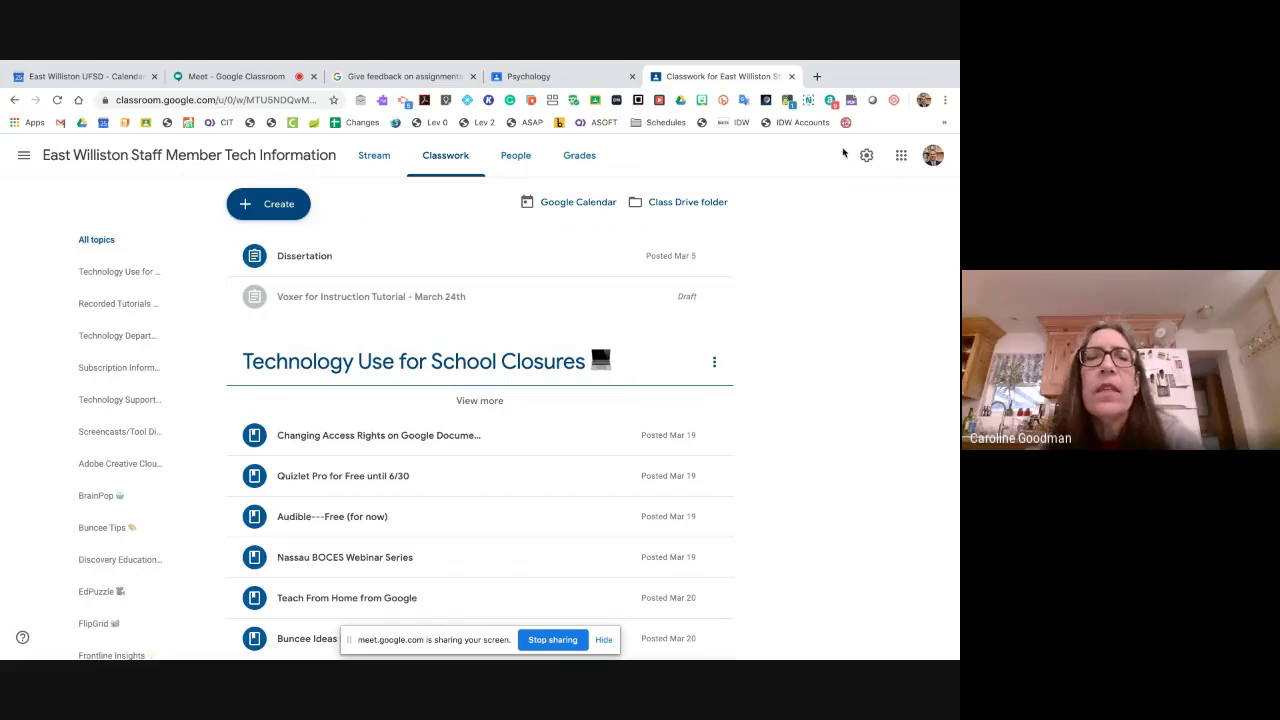
# - Go to Emojipedia in a new tab and search for 'computer'
pyautogui.click(815, 76)
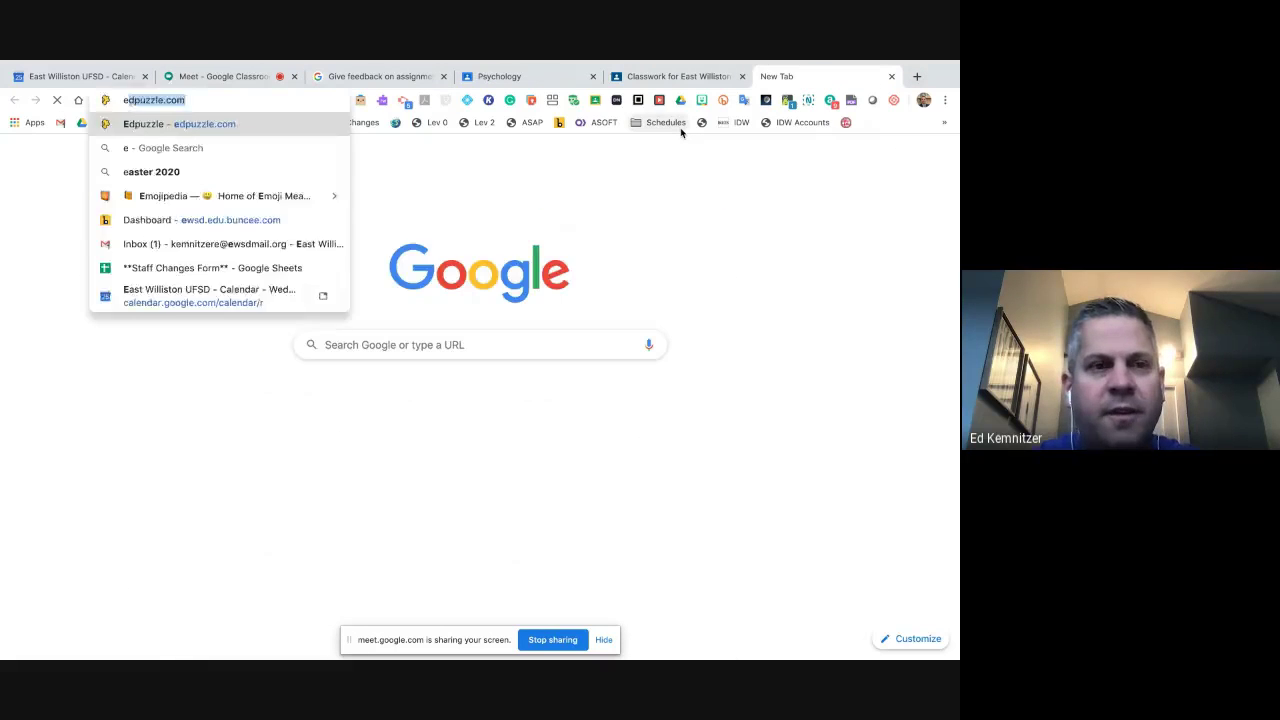
pyautogui.write('emo')
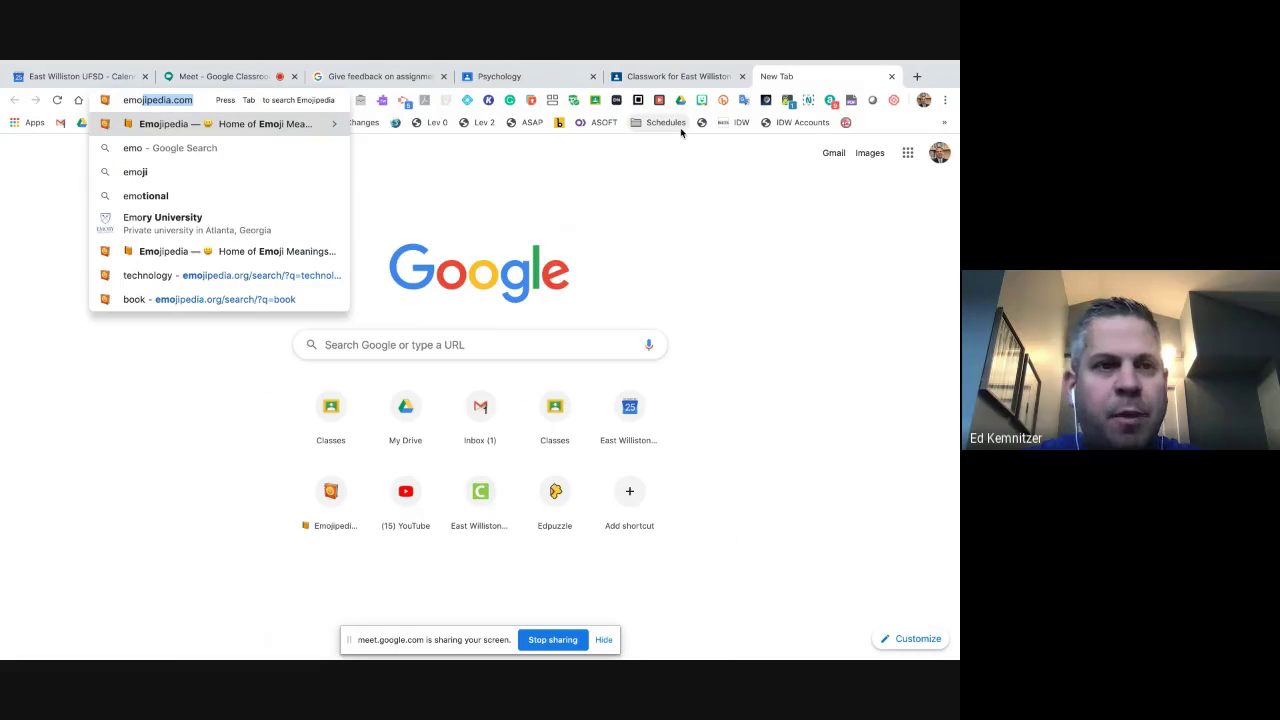
pyautogui.press('Return')
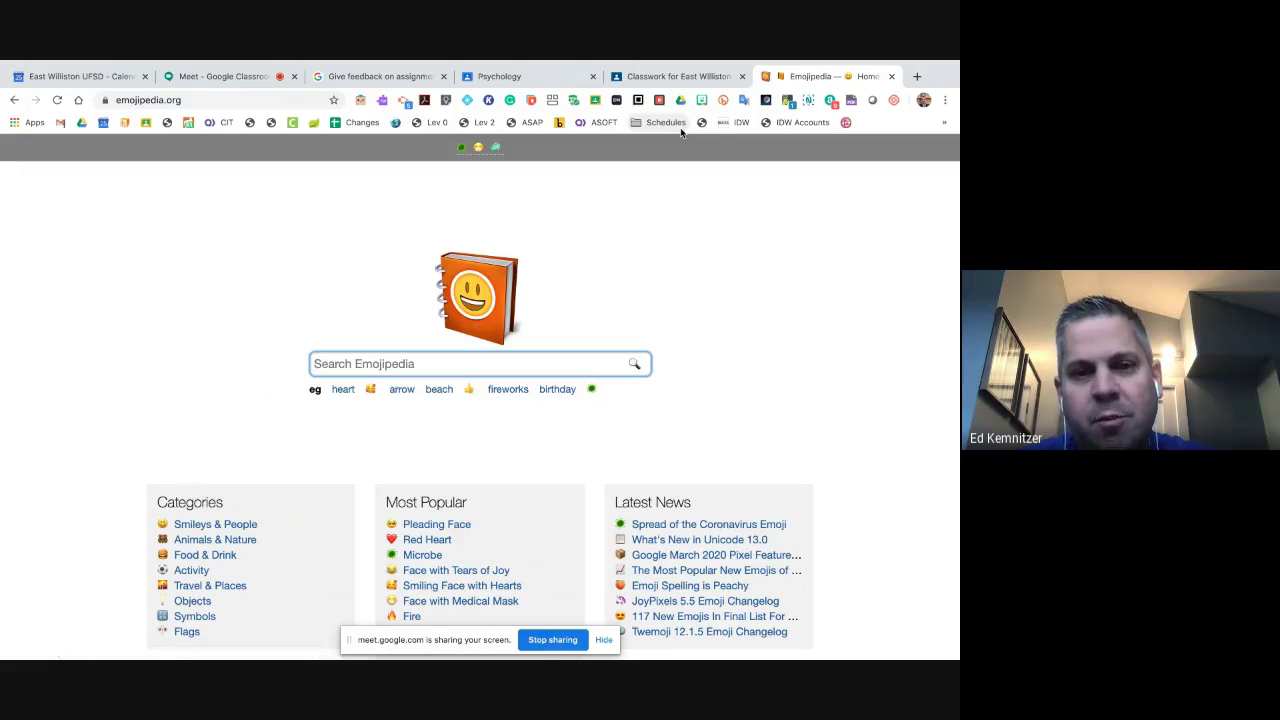
pyautogui.write('computer')
pyautogui.press('Return')
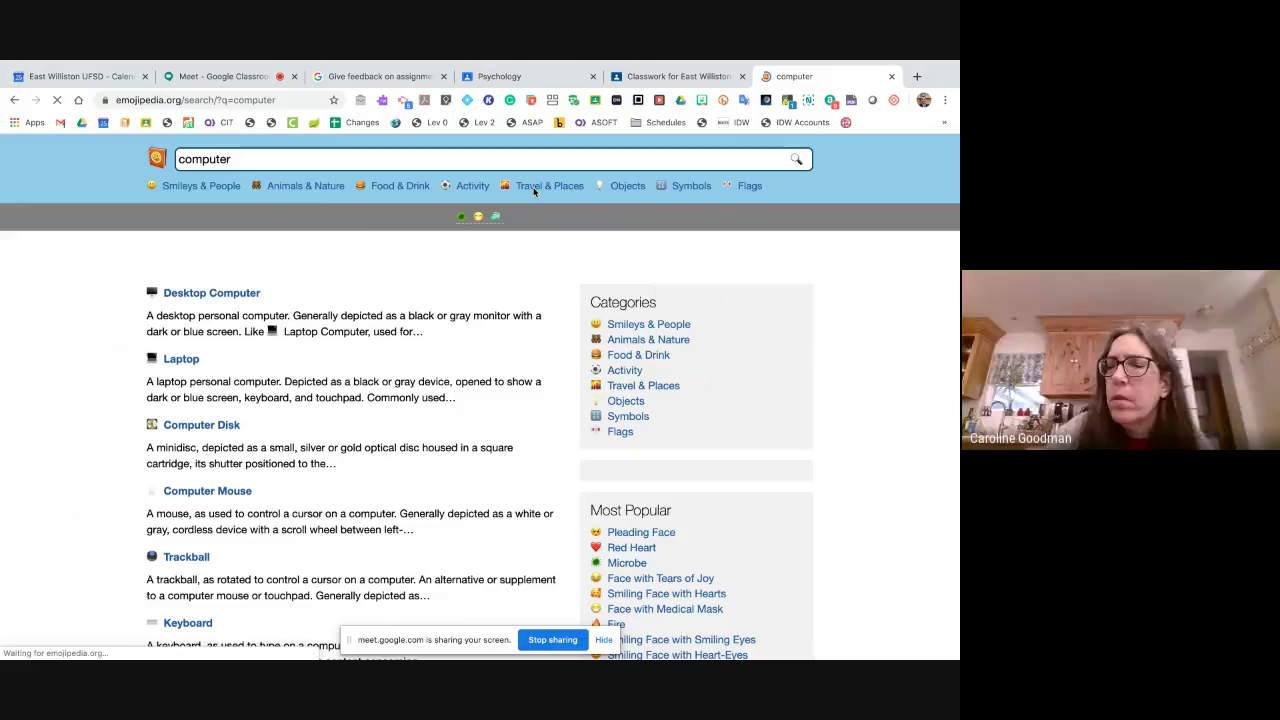
# - Copy the Desktop Computer emoji from its Emojipedia page
pyautogui.scroll(-3, 210, 430)
pyautogui.scroll(3, 210, 430)
pyautogui.click(210, 290)
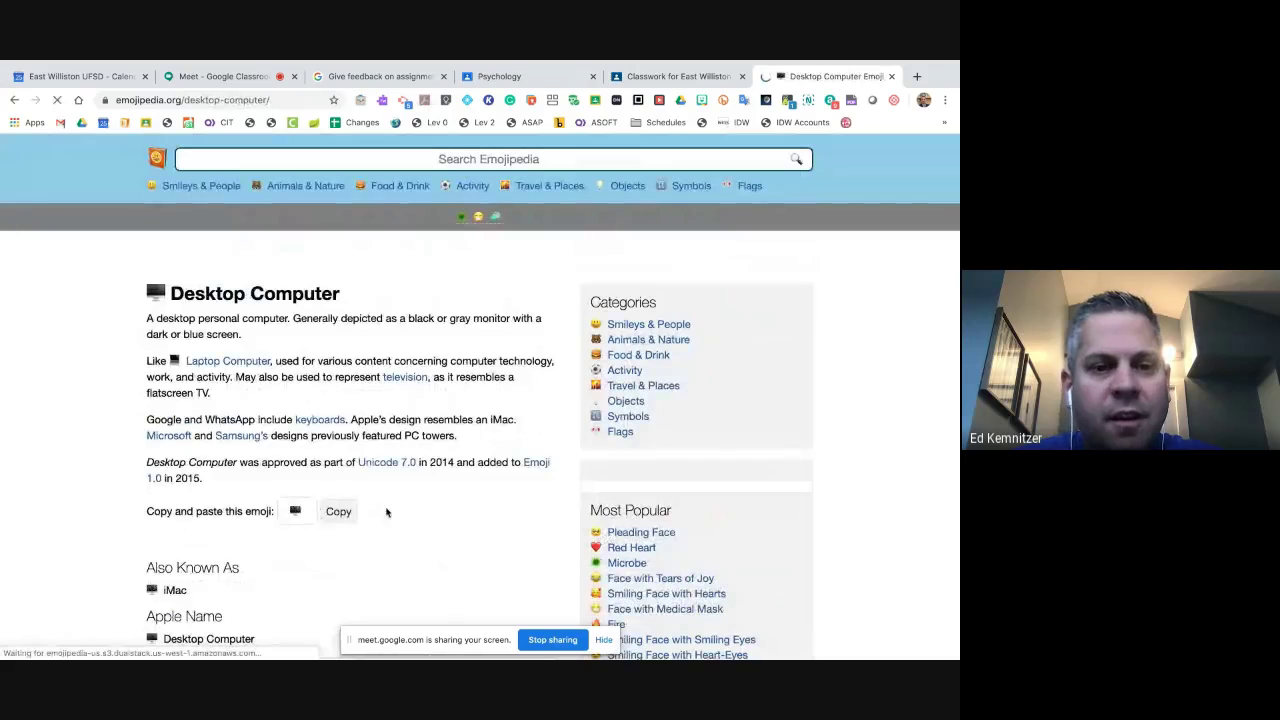
pyautogui.scroll(-1, 333, 583)
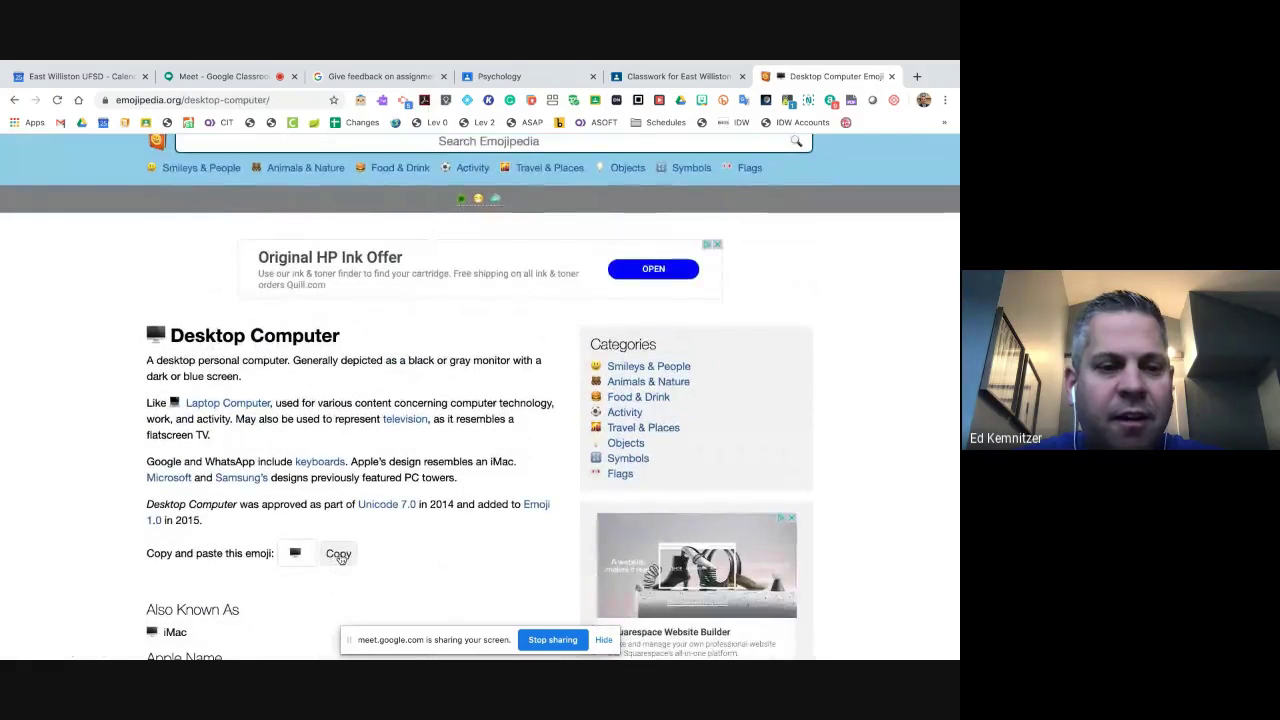
pyautogui.click(337, 556)
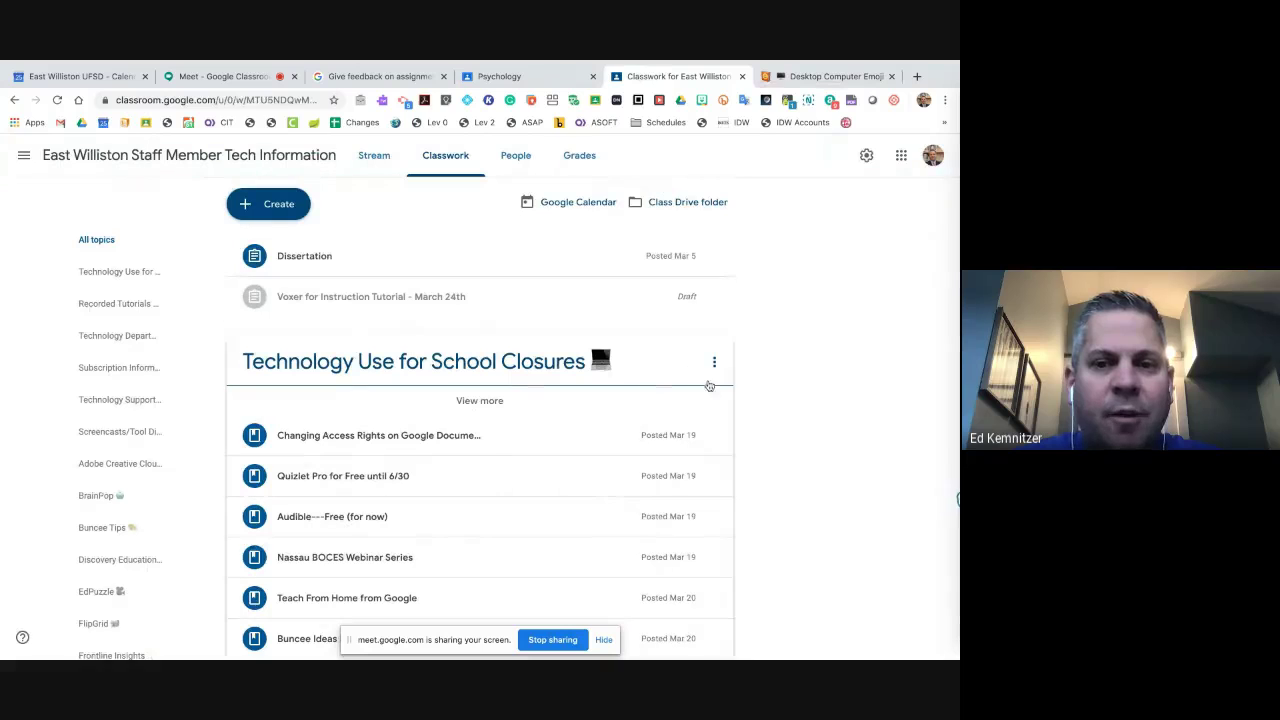
# - Rename the Technology Use for School Closures topic, swapping its laptop emoji for the desktop computer emoji
pyautogui.click(715, 366)
pyautogui.click(686, 390)
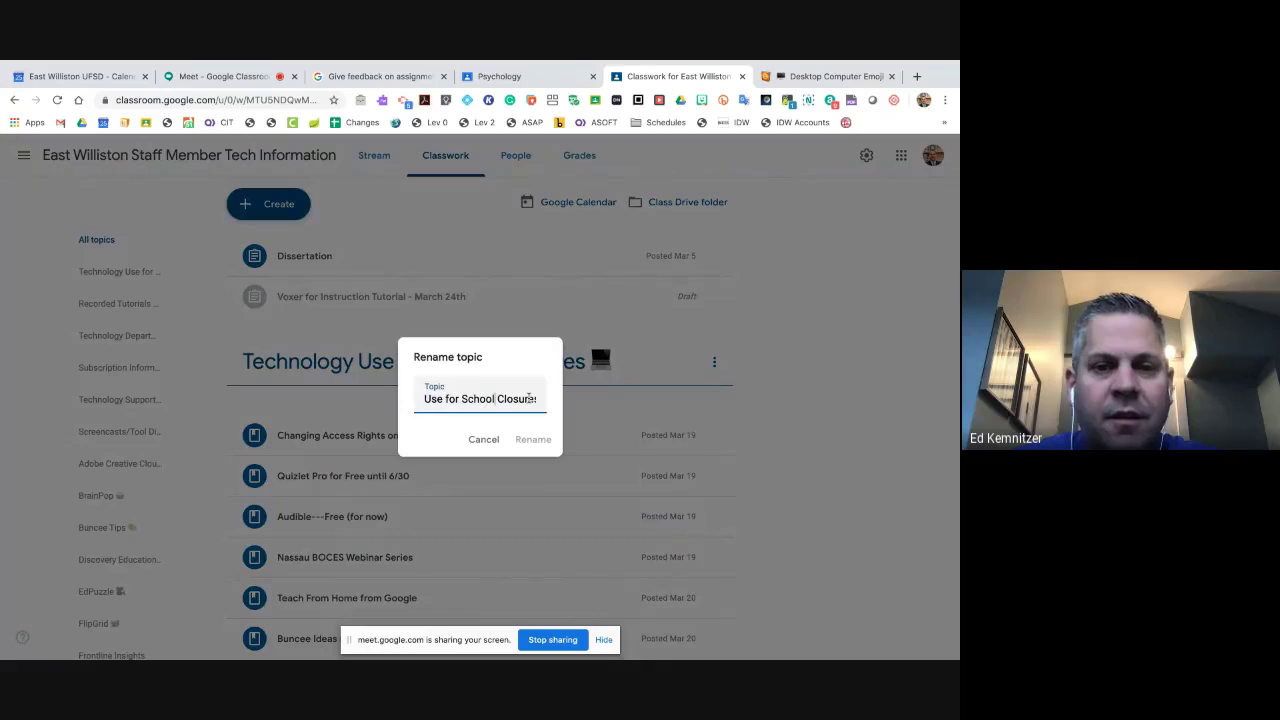
pyautogui.press('End')
pyautogui.press('BackSpace')
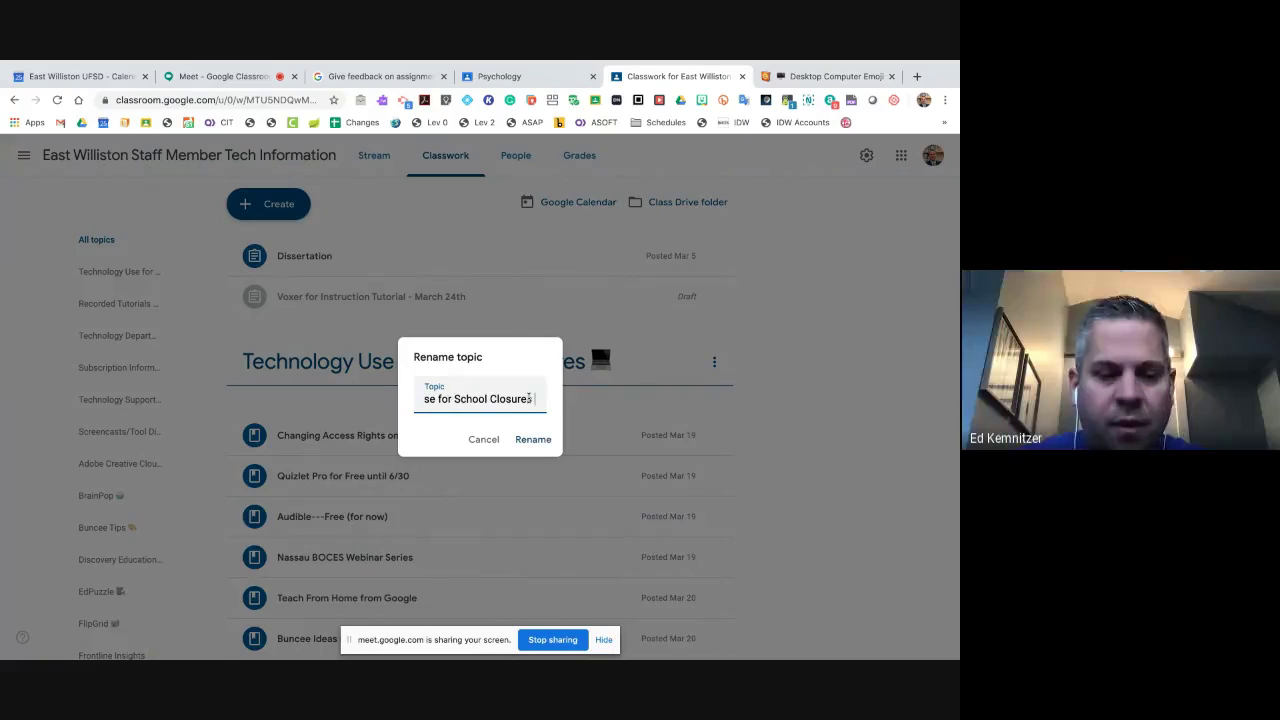
pyautogui.hotkey('ctrl', 'v')
pyautogui.click(530, 440)
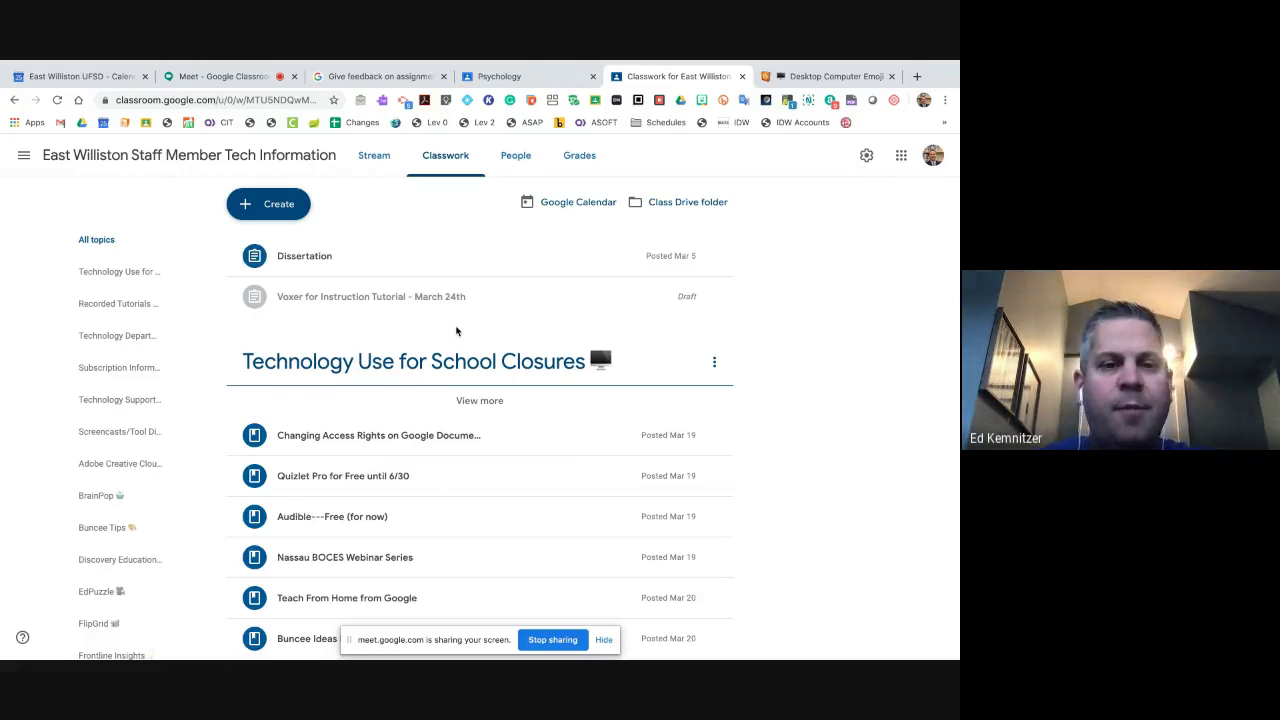
pyautogui.scroll(-1, 457, 332)
pyautogui.scroll(1, 457, 332)
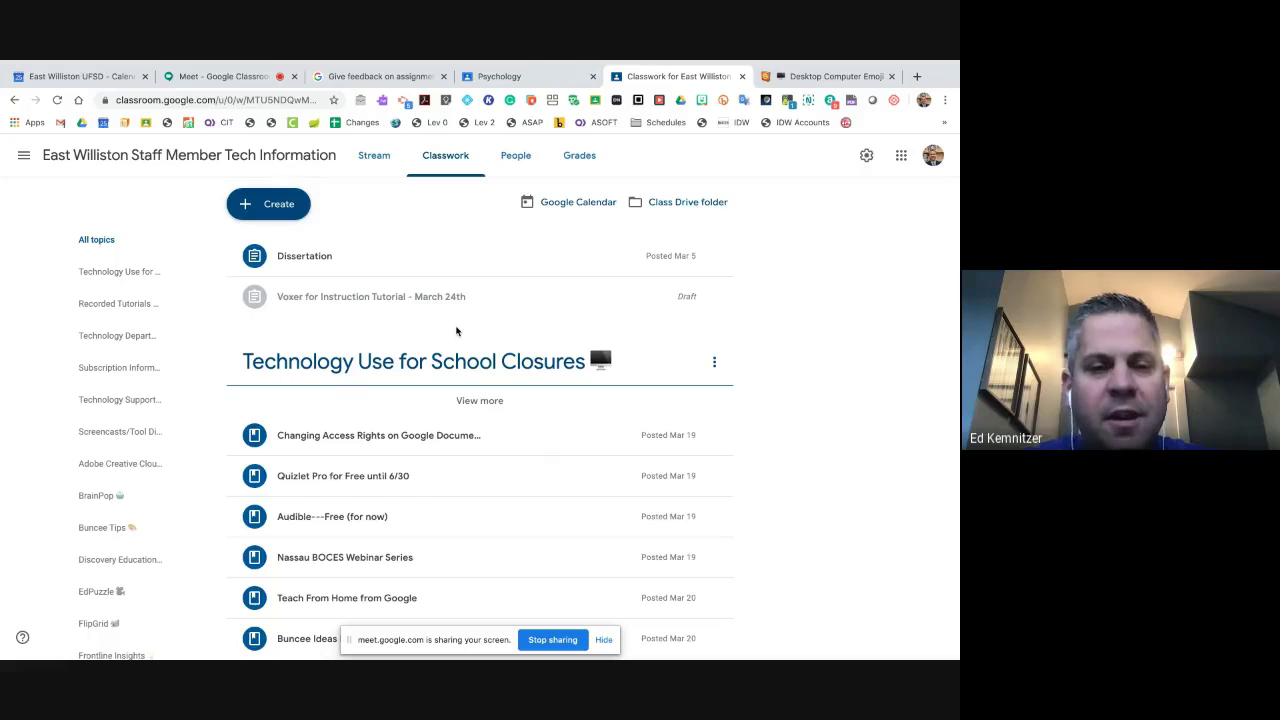
pyautogui.scroll(-2, 456, 331)
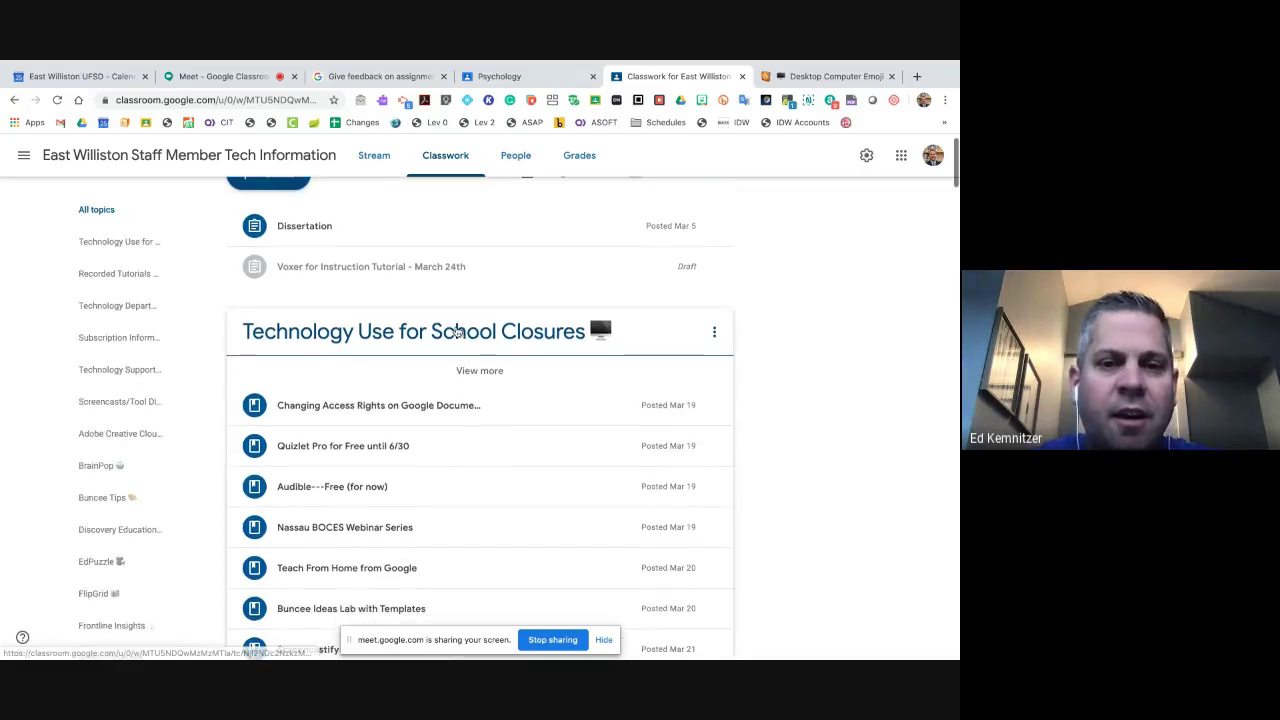
pyautogui.scroll(-3, 457, 331)
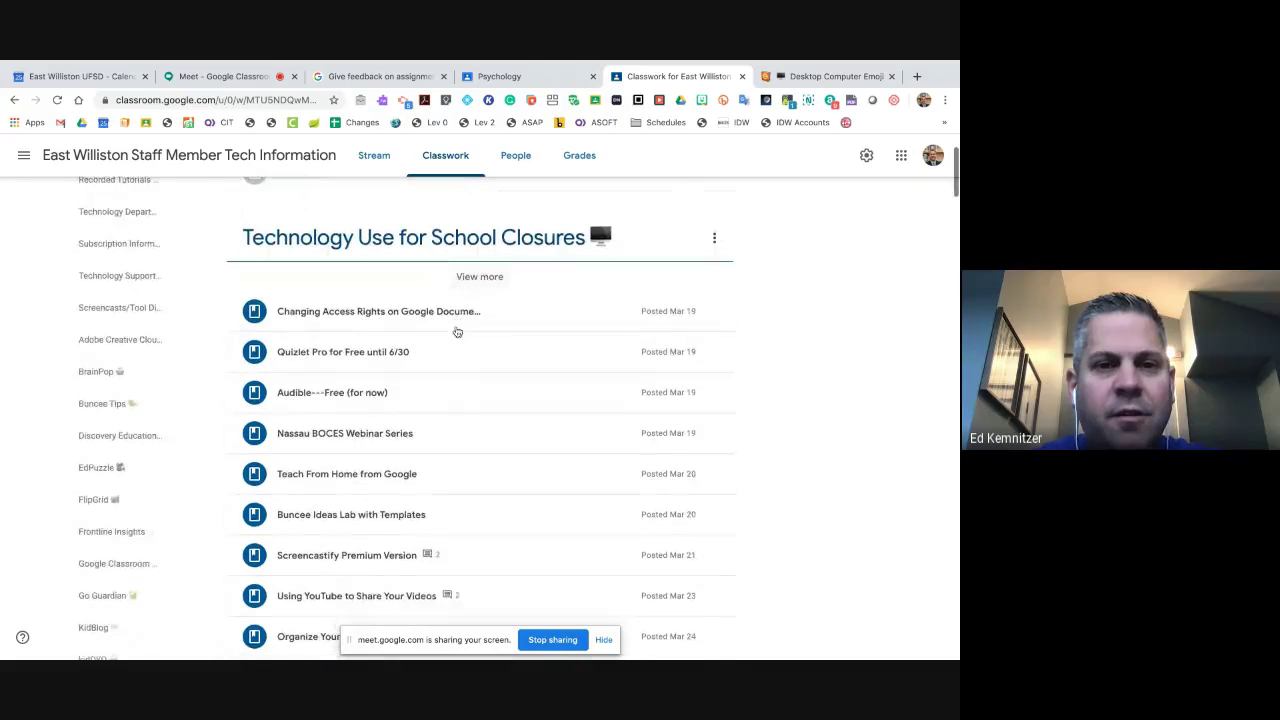
pyautogui.scroll(-11, 457, 331)
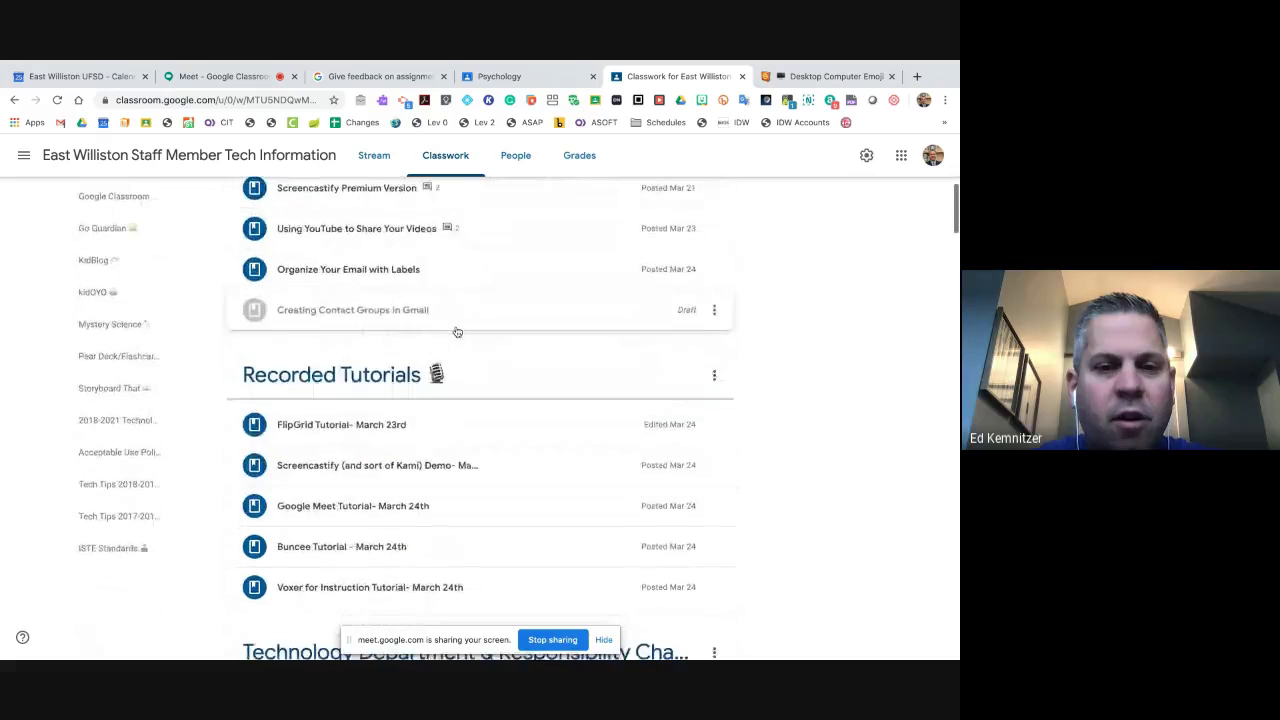
pyautogui.scroll(-5, 457, 331)
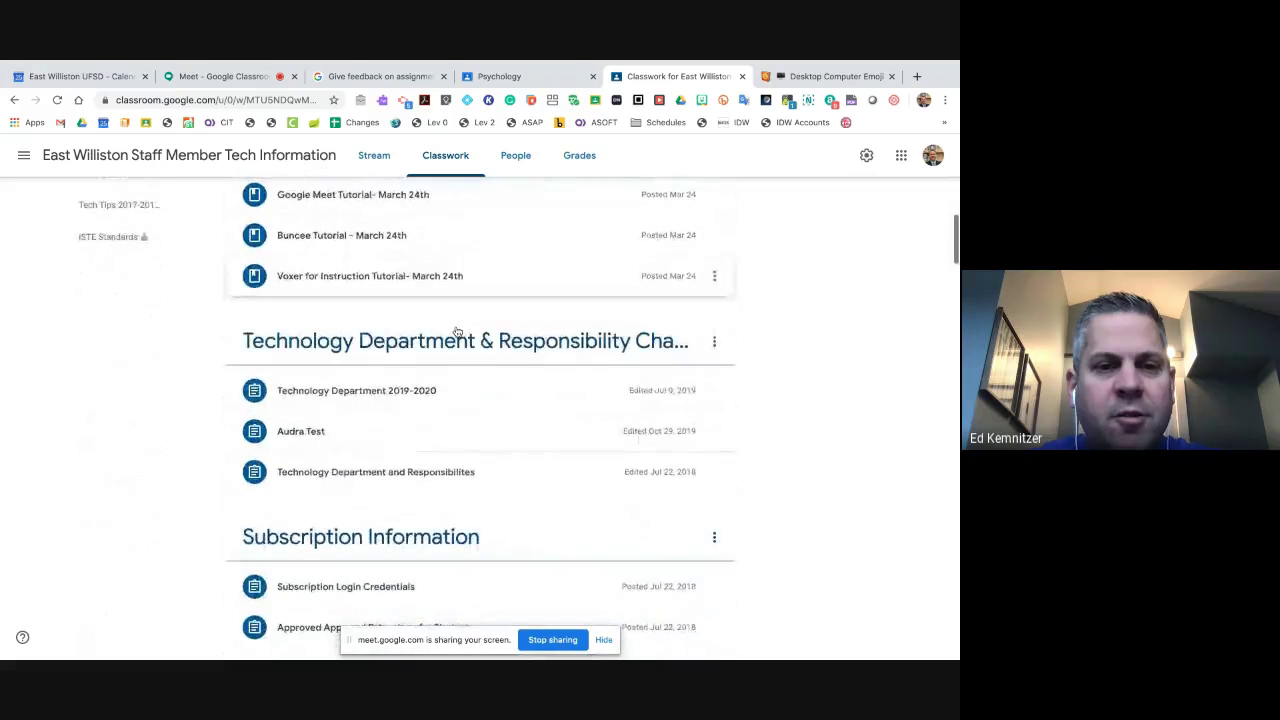
pyautogui.scroll(-6, 457, 331)
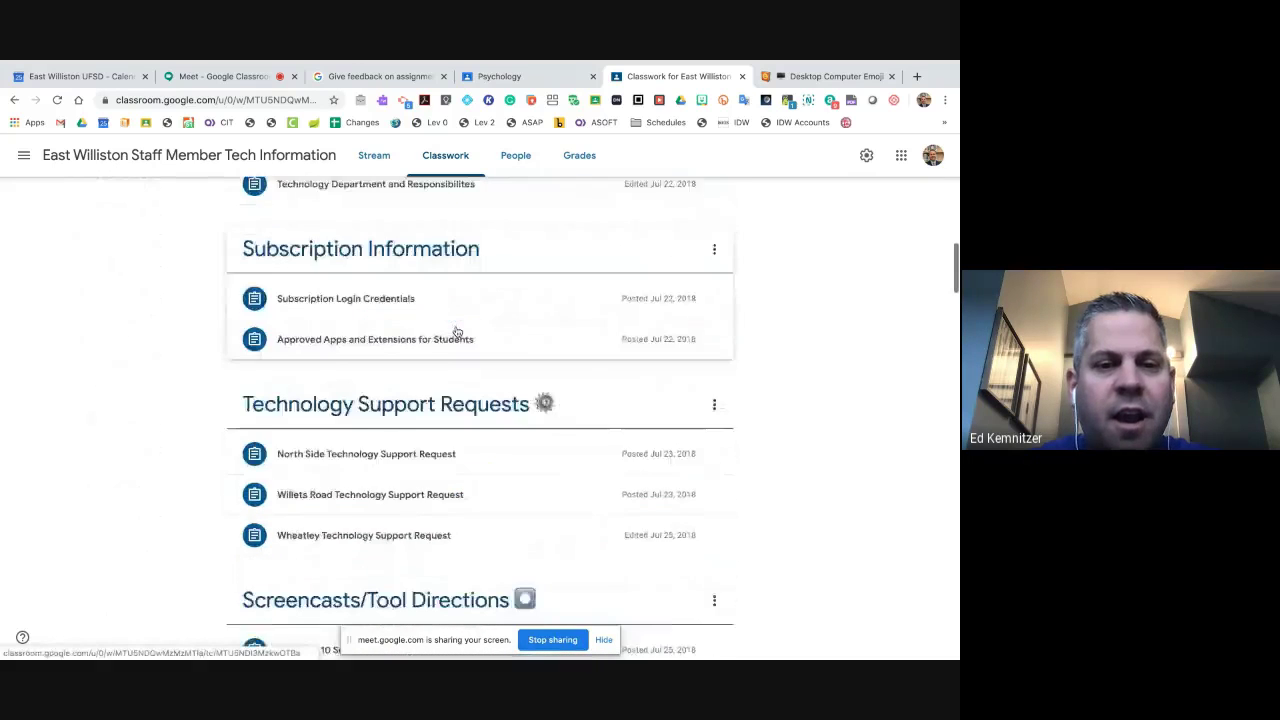
pyautogui.scroll(-6, 457, 331)
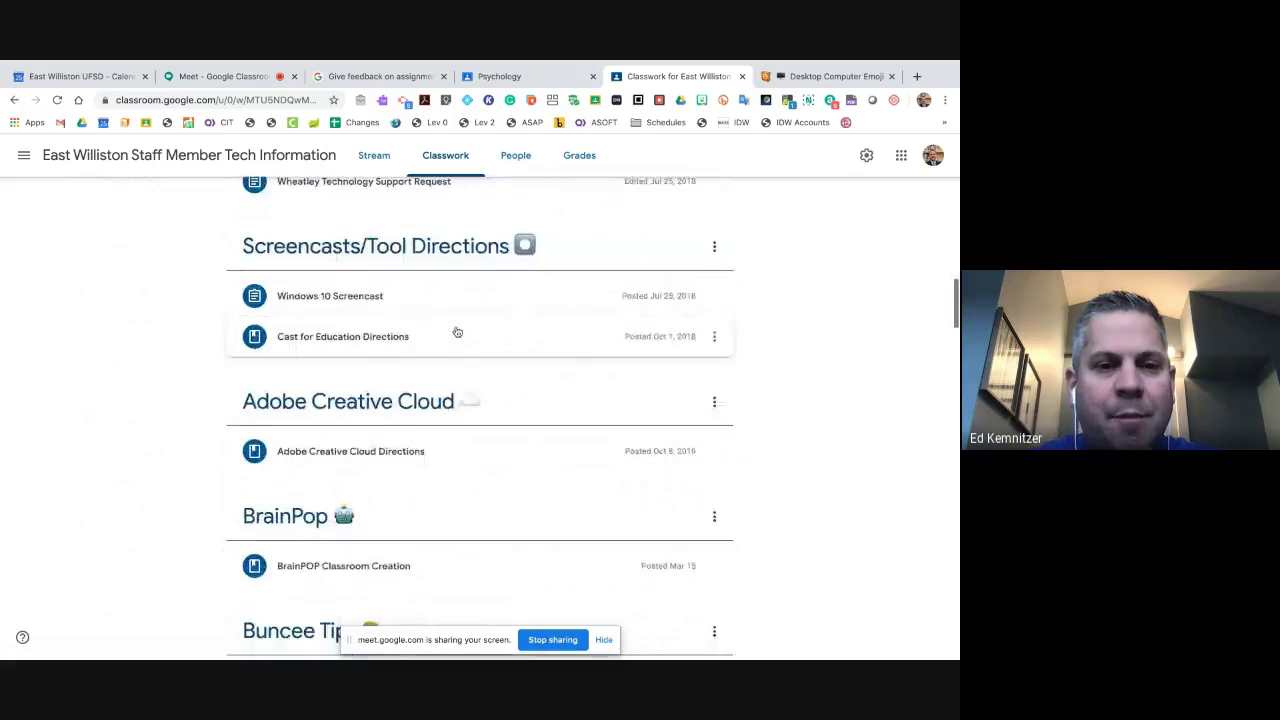
pyautogui.scroll(-7, 457, 331)
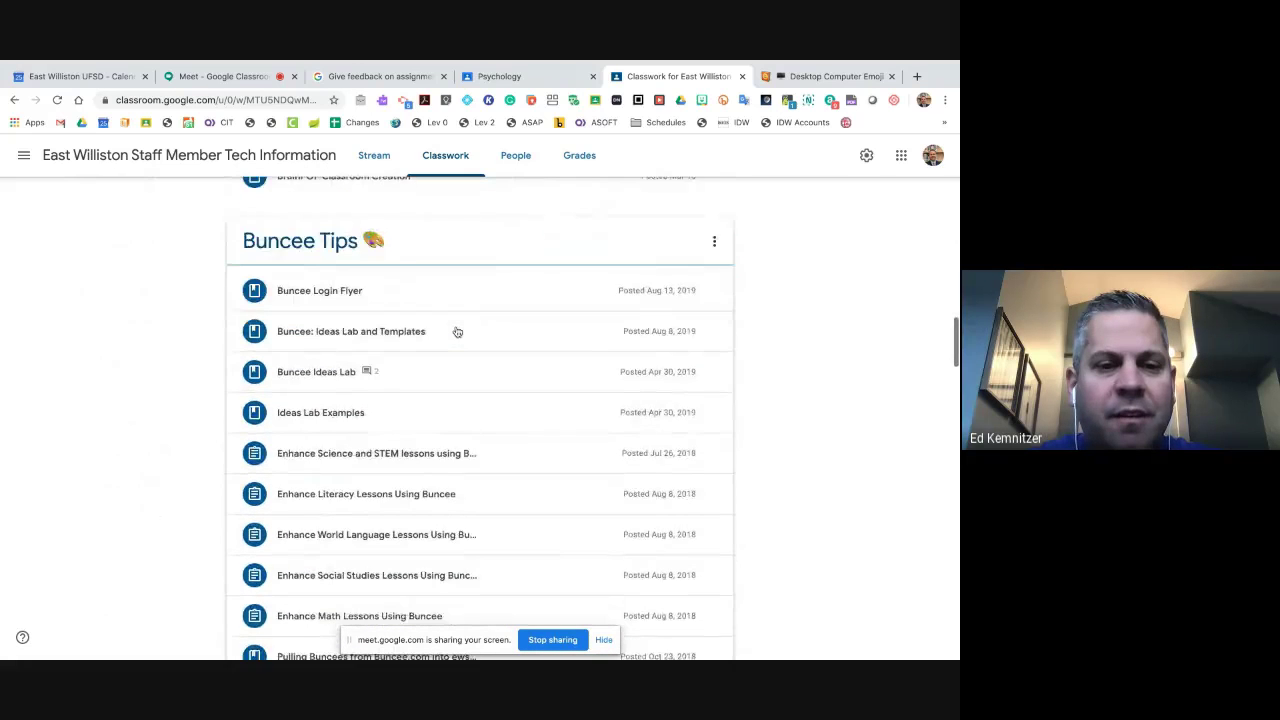
pyautogui.scroll(1, 451, 310)
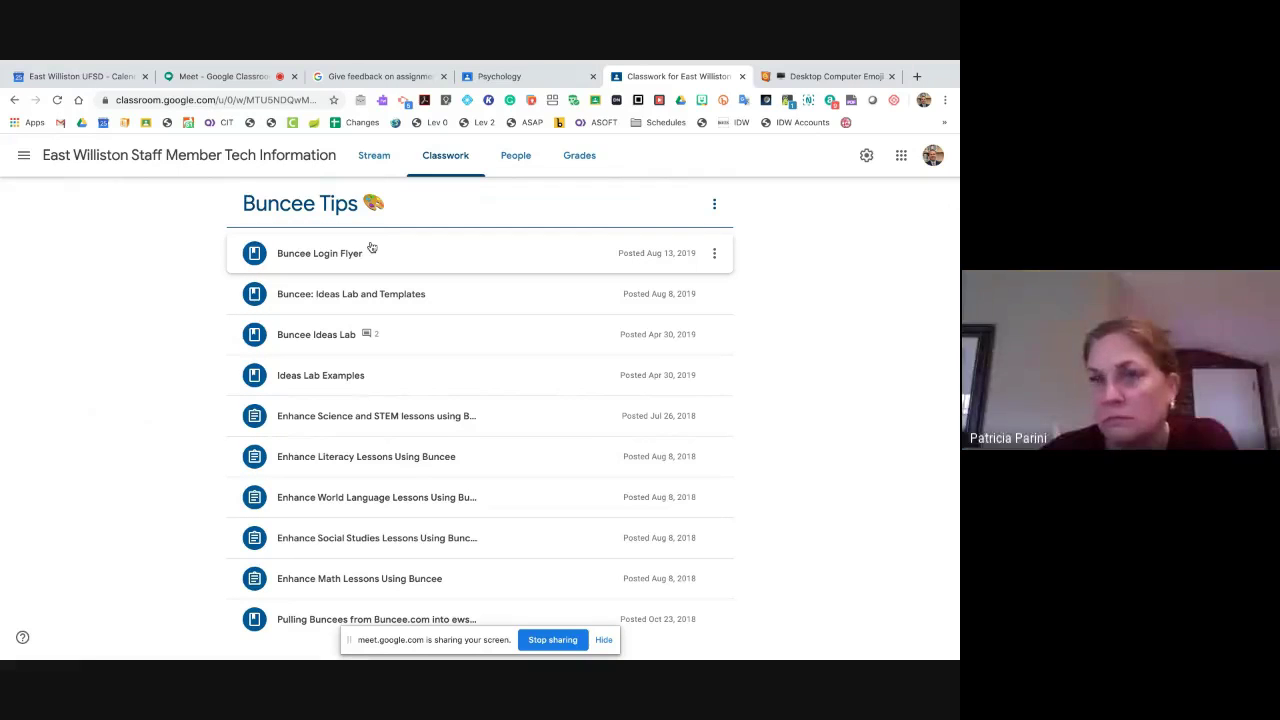
pyautogui.scroll(-10, 372, 247)
pyautogui.scroll(15, 372, 247)
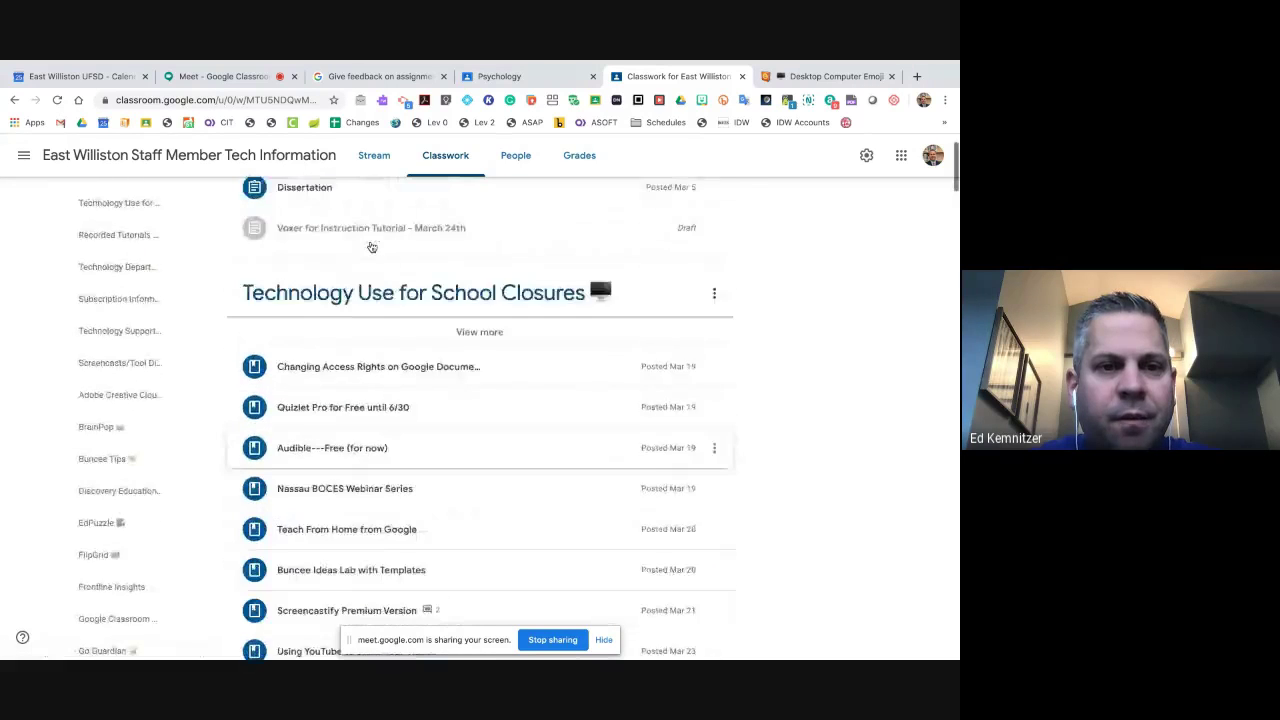
pyautogui.click(281, 208)
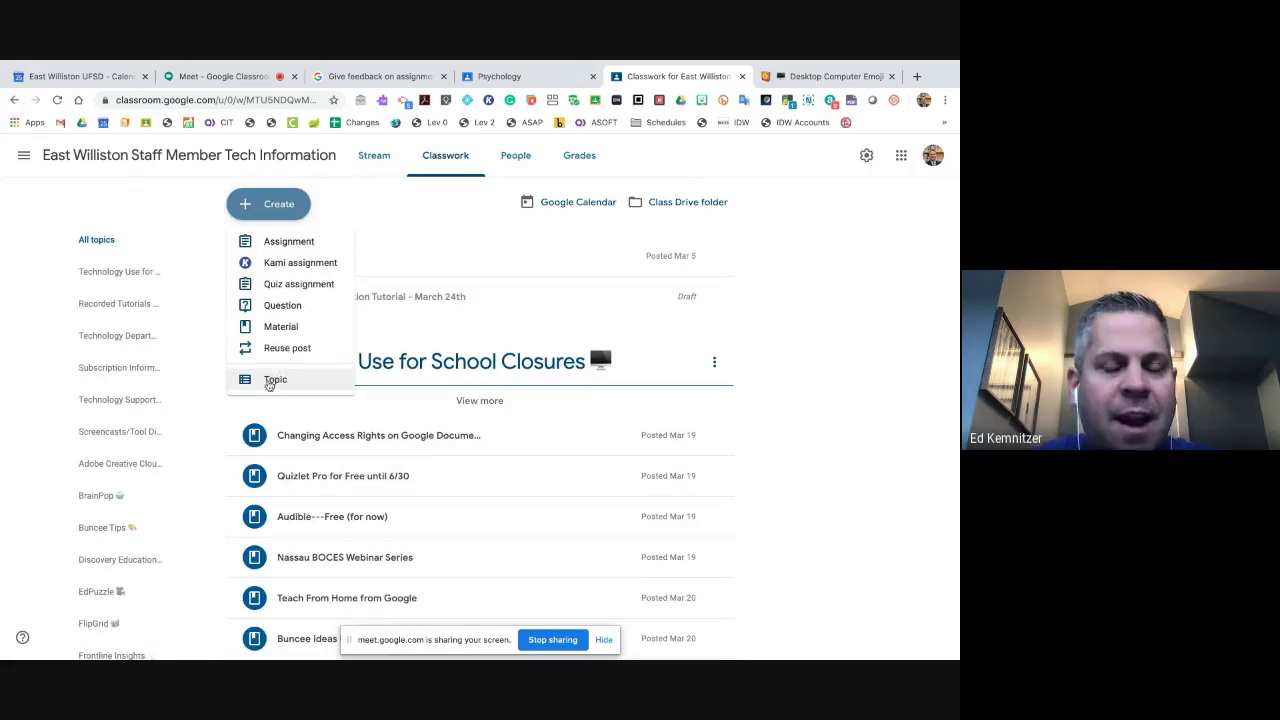
pyautogui.click(268, 382)
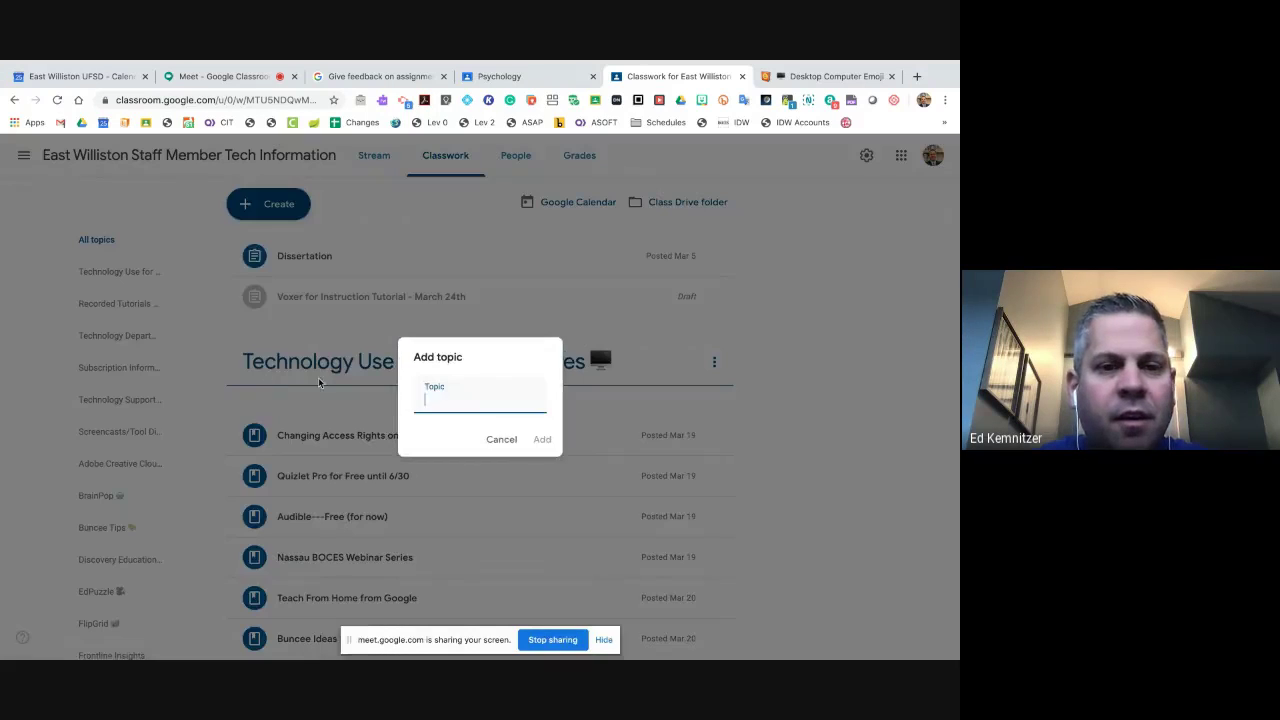
pyautogui.write('Reading')
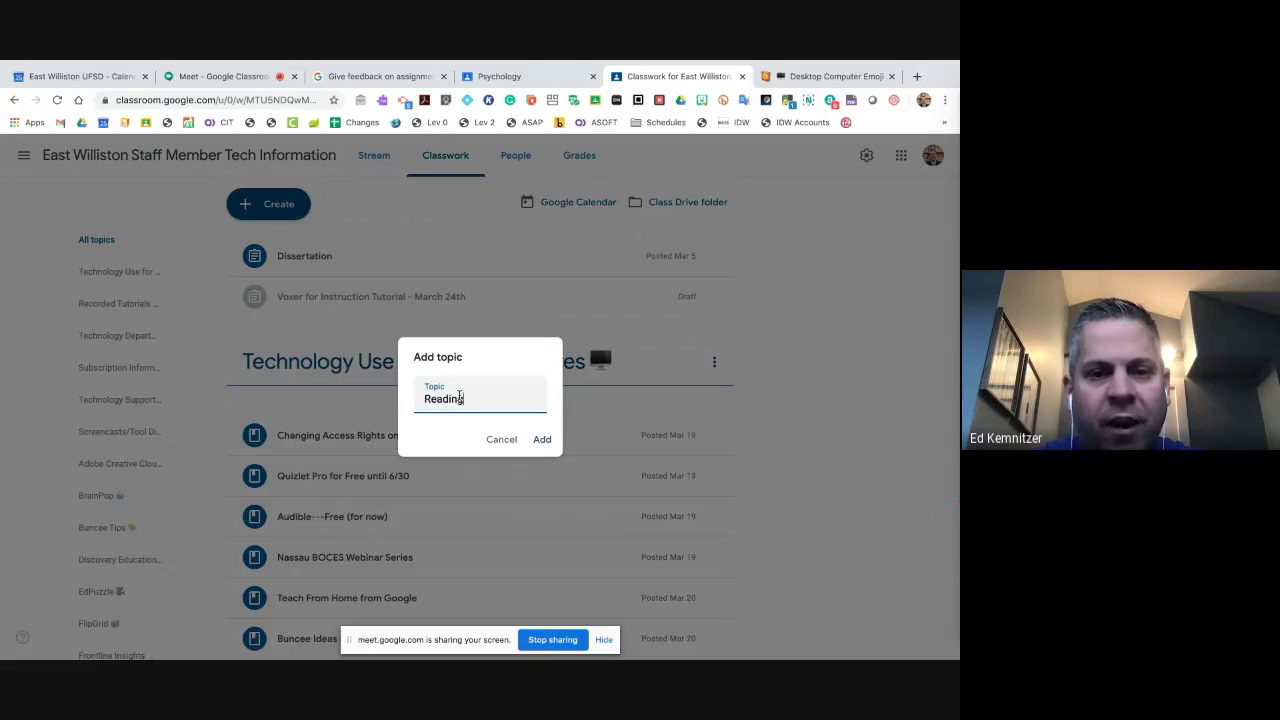
pyautogui.write(' Assignmnet')
pyautogui.press('BackSpace')
pyautogui.press('BackSpace')
pyautogui.press('BackSpace')
pyautogui.press('BackSpace')
pyautogui.write('men')
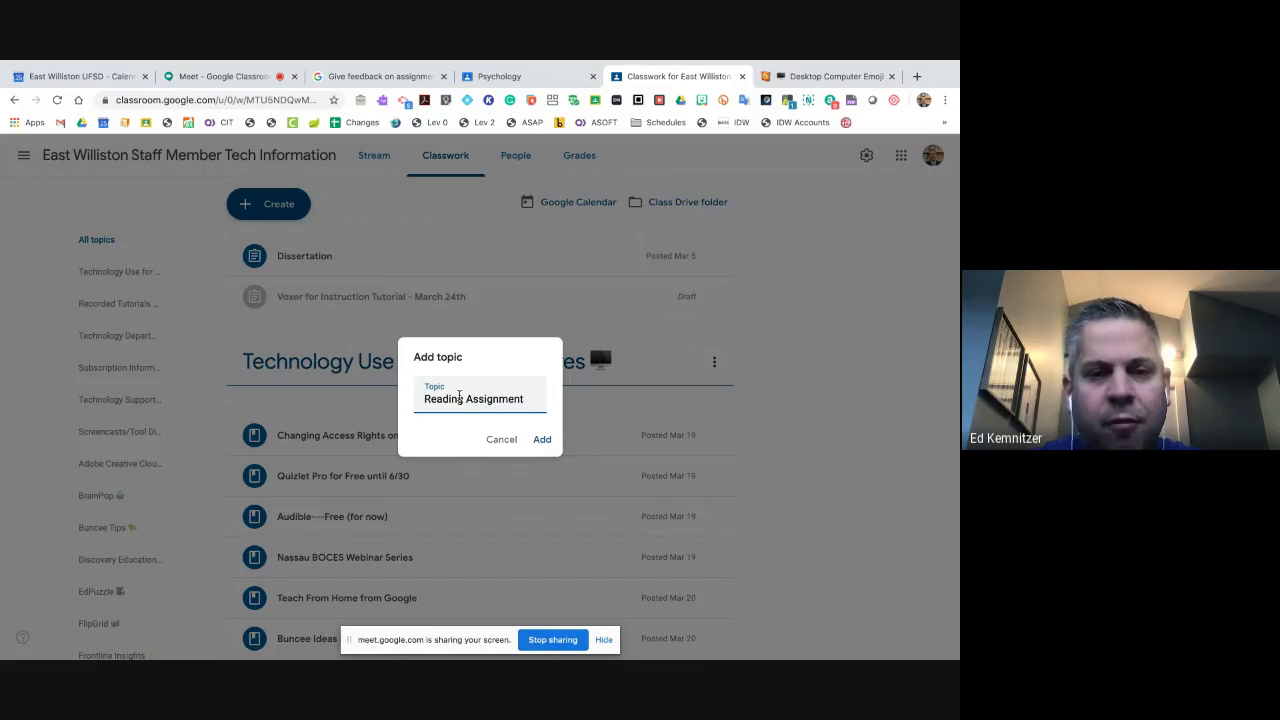
pyautogui.write('t')
pyautogui.press('BackSpace')
pyautogui.press('BackSpace')
pyautogui.press('BackSpace')
pyautogui.press('BackSpace')
pyautogui.press('BackSpace')
pyautogui.press('BackSpace')
pyautogui.press('BackSpace')
pyautogui.press('BackSpace')
pyautogui.press('BackSpace')
pyautogui.press('BackSpace')
pyautogui.press('BackSpace')
pyautogui.press('BackSpace')
pyautogui.press('BackSpace')
pyautogui.press('BackSpace')
pyautogui.press('BackSpace')
pyautogui.press('BackSpace')
pyautogui.press('BackSpace')
pyautogui.press('BackSpace')
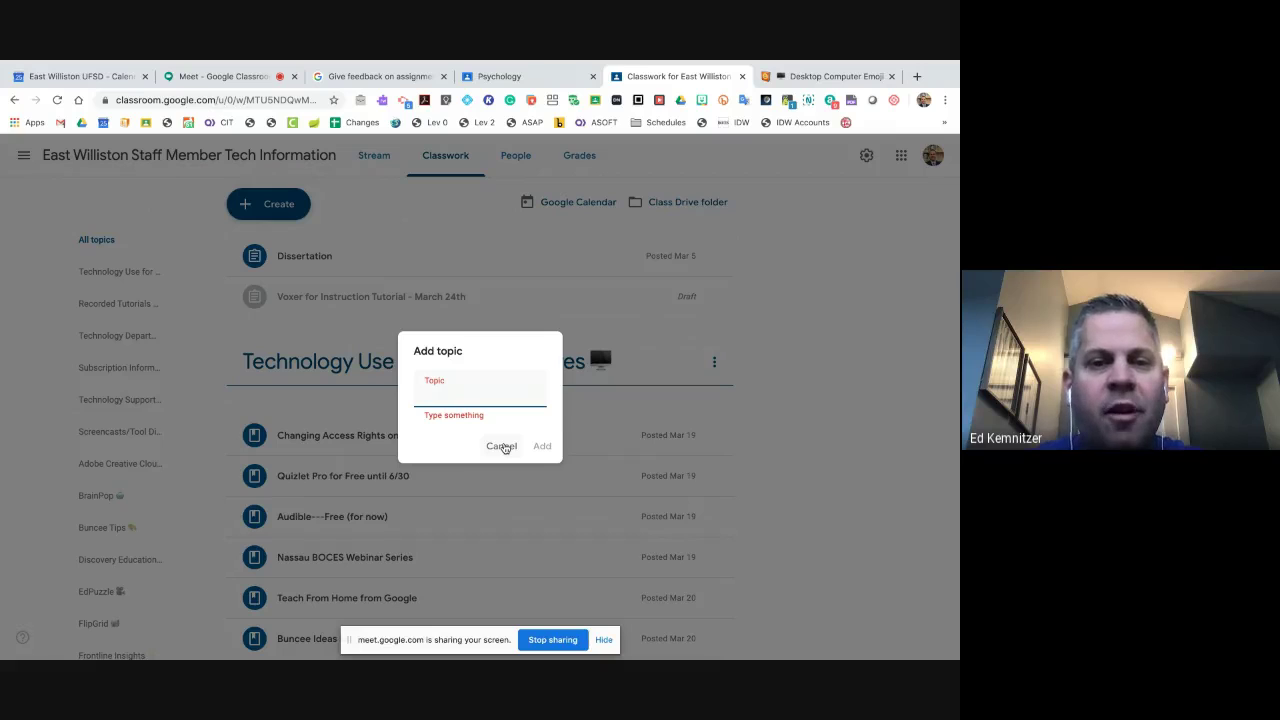
pyautogui.click(502, 446)
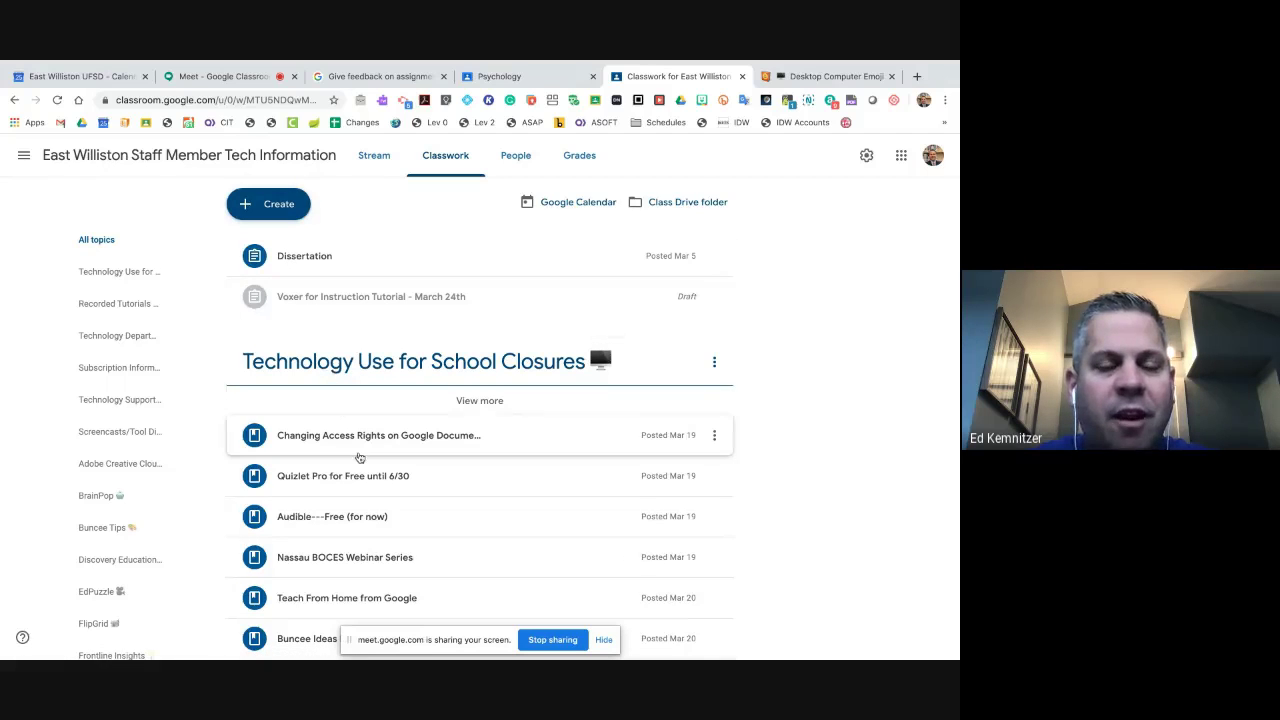
pyautogui.scroll(-3, 359, 457)
pyautogui.scroll(1, 325, 405)
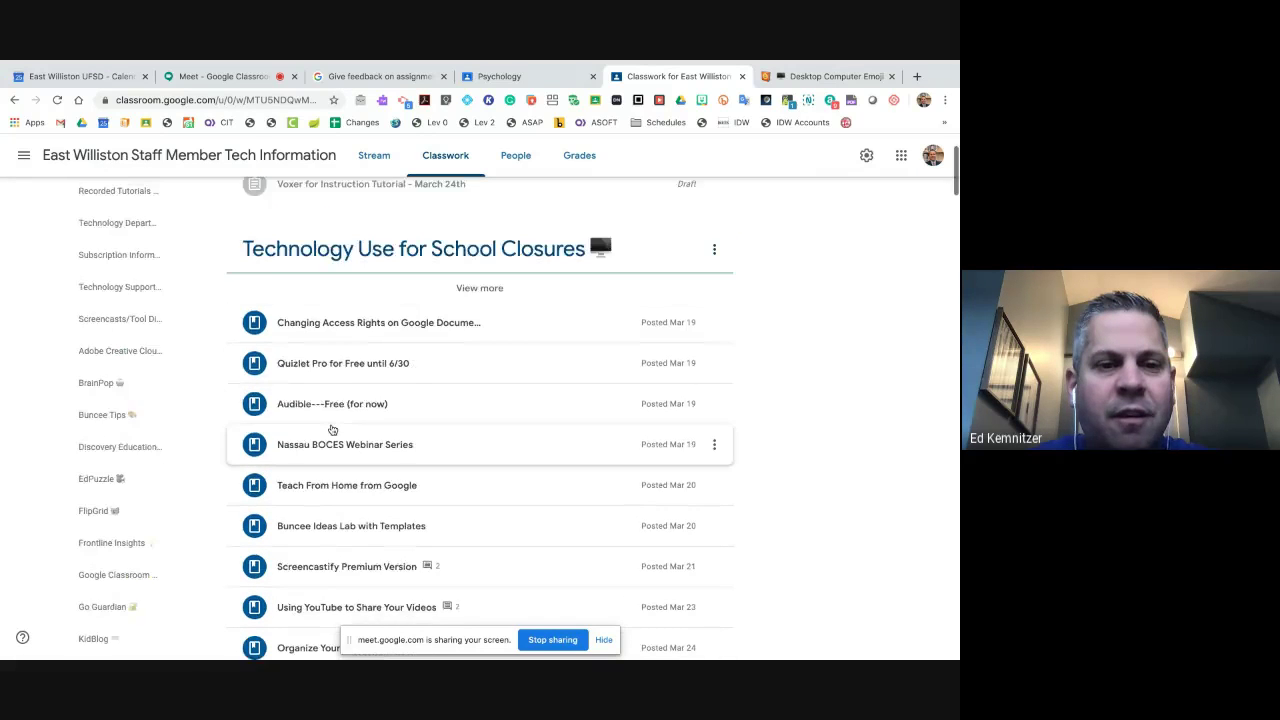
pyautogui.scroll(2, 332, 429)
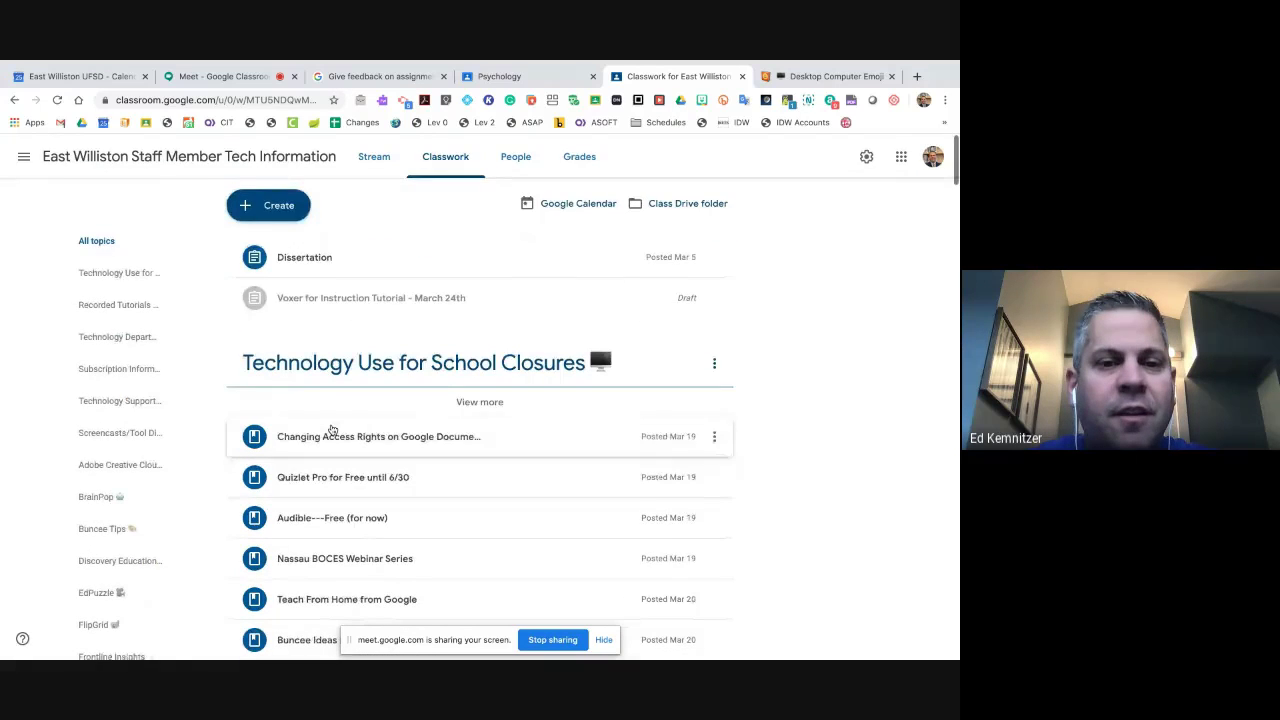
# - Start a new Material post titled 'Math Homework'
pyautogui.click(272, 208)
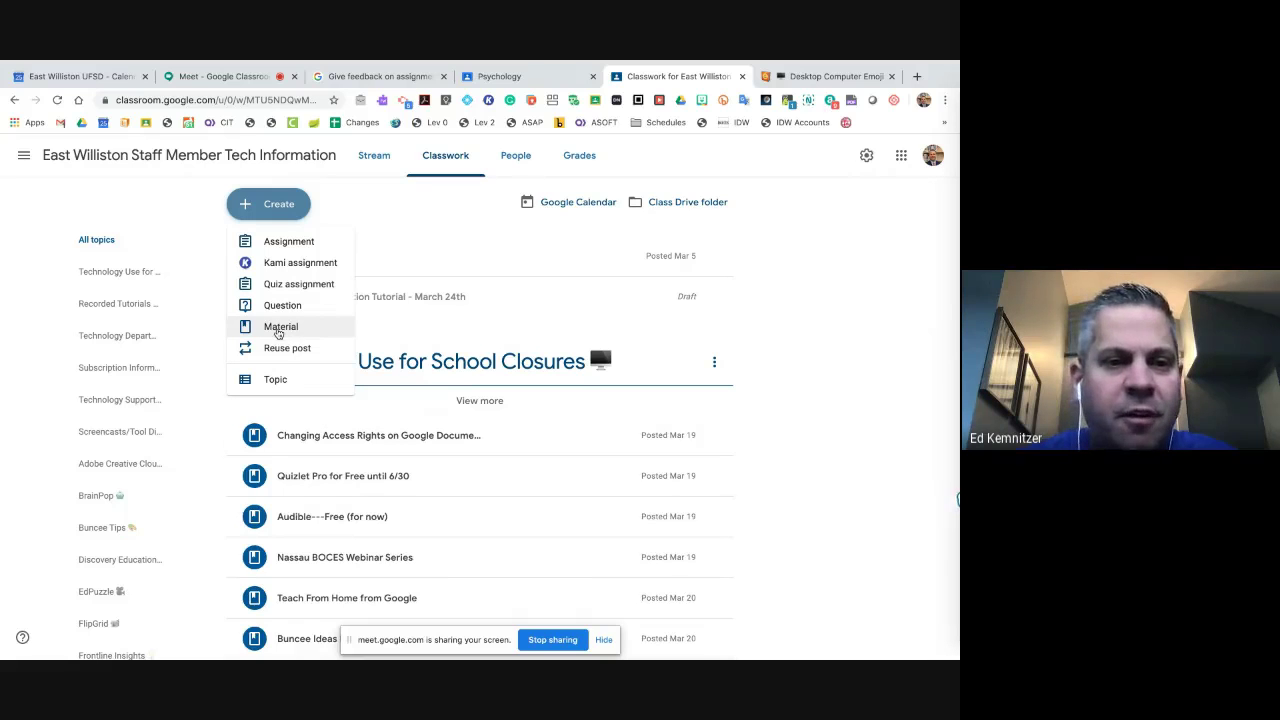
pyautogui.click(281, 330)
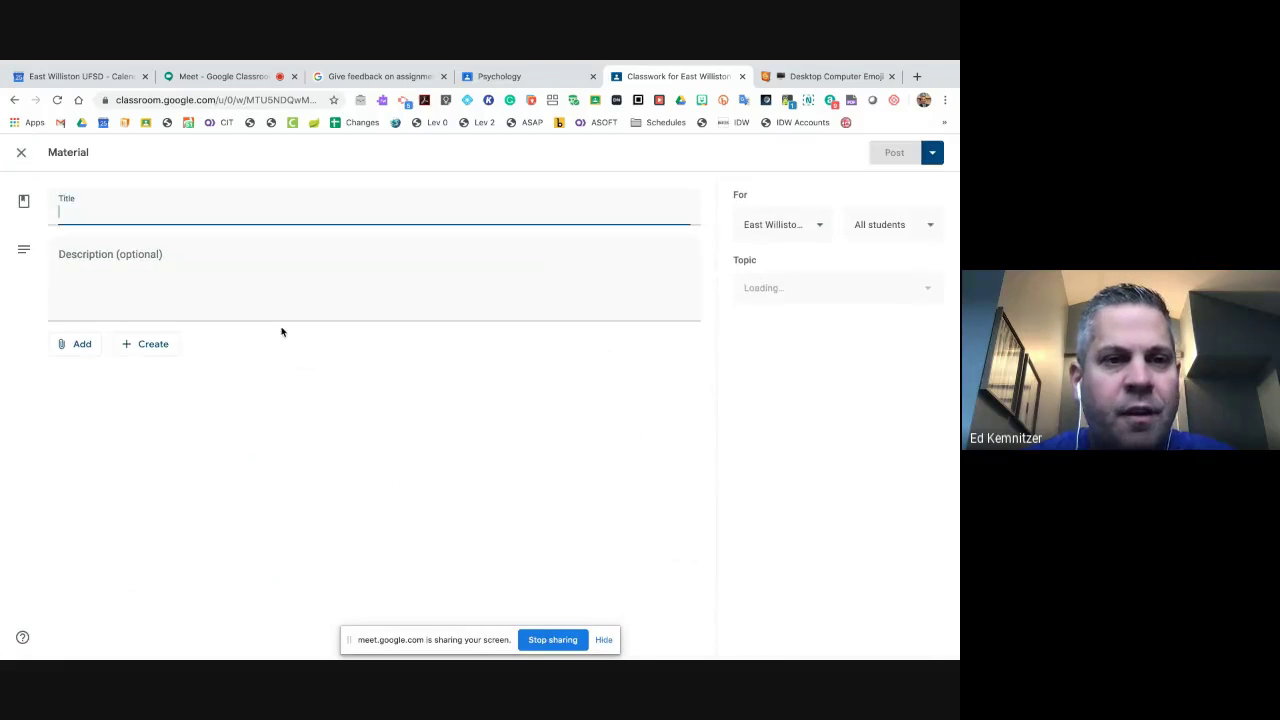
pyautogui.write('Math Homew')
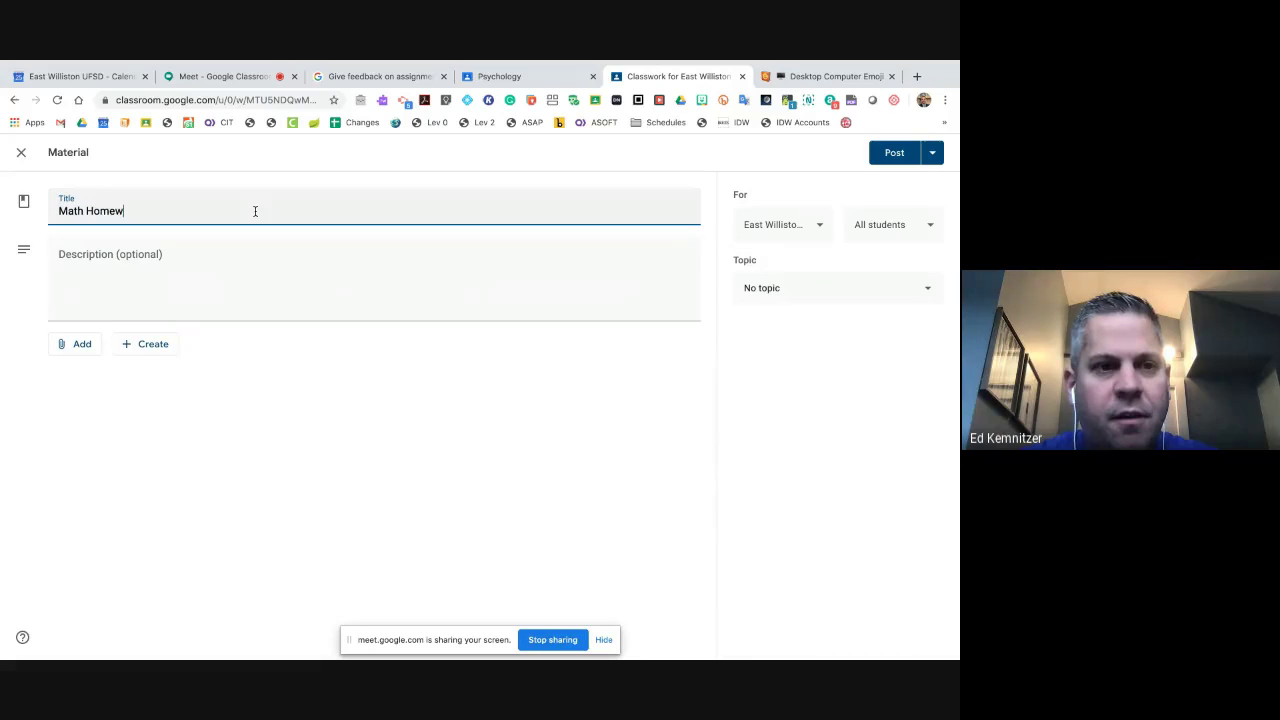
pyautogui.write('ork')
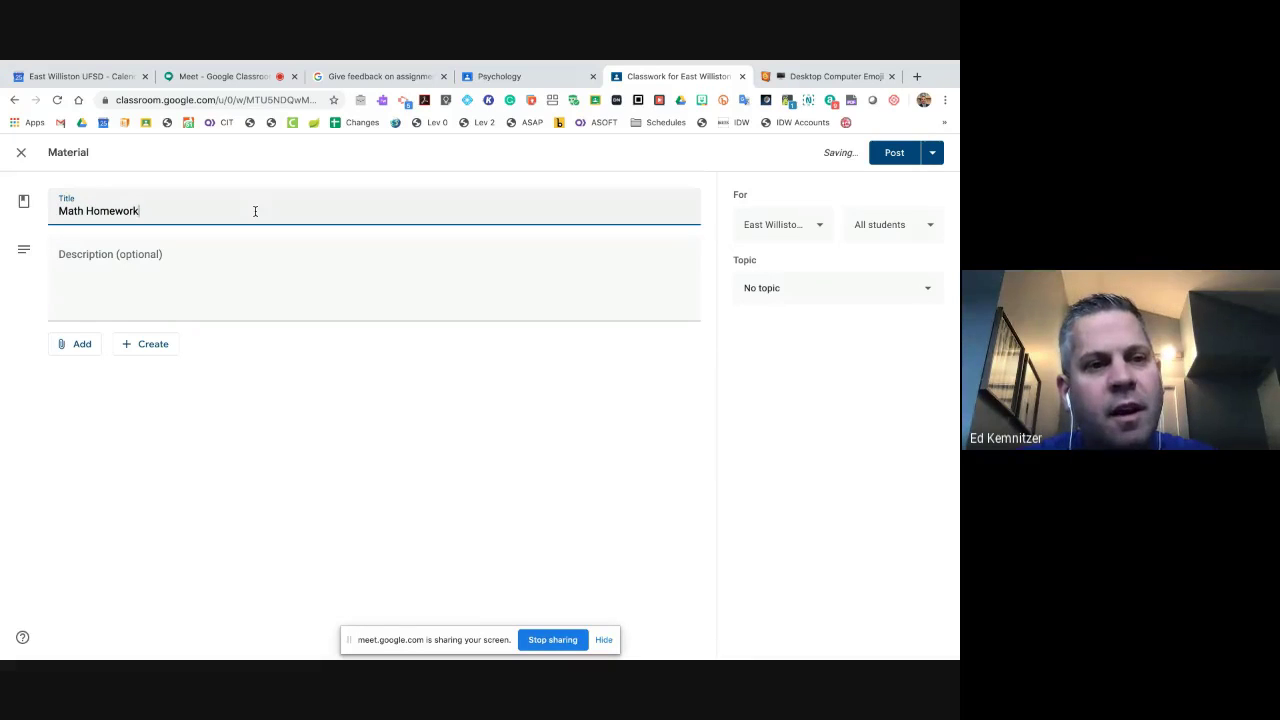
pyautogui.press('Tab')
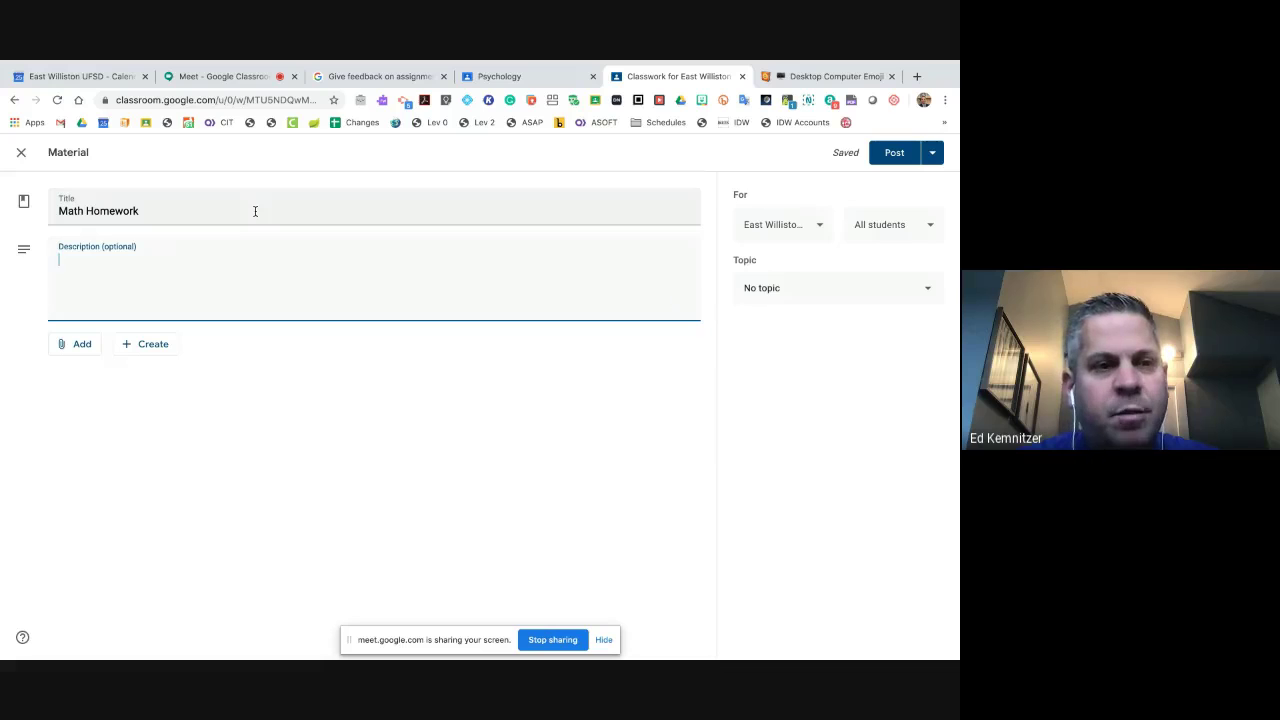
# - Write the description 'Please review this sheet and complete the homework packet.'
pyautogui.write('Please review')
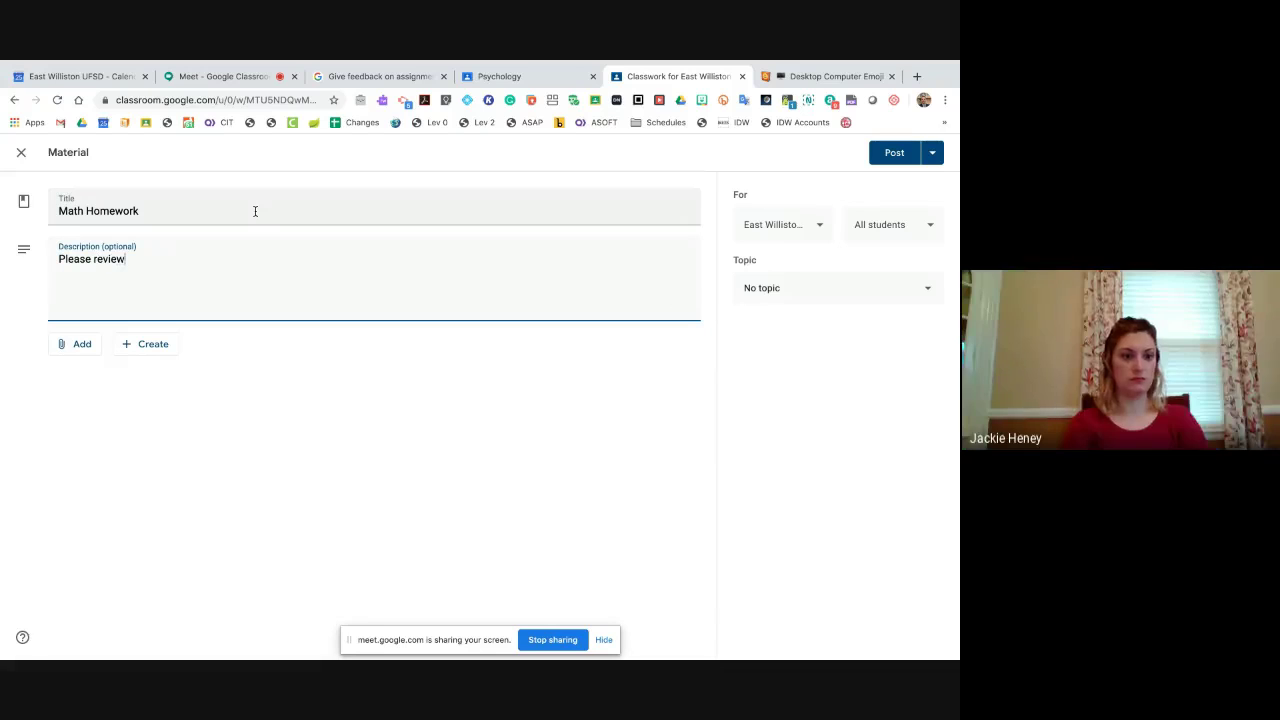
pyautogui.write(' this sheet and')
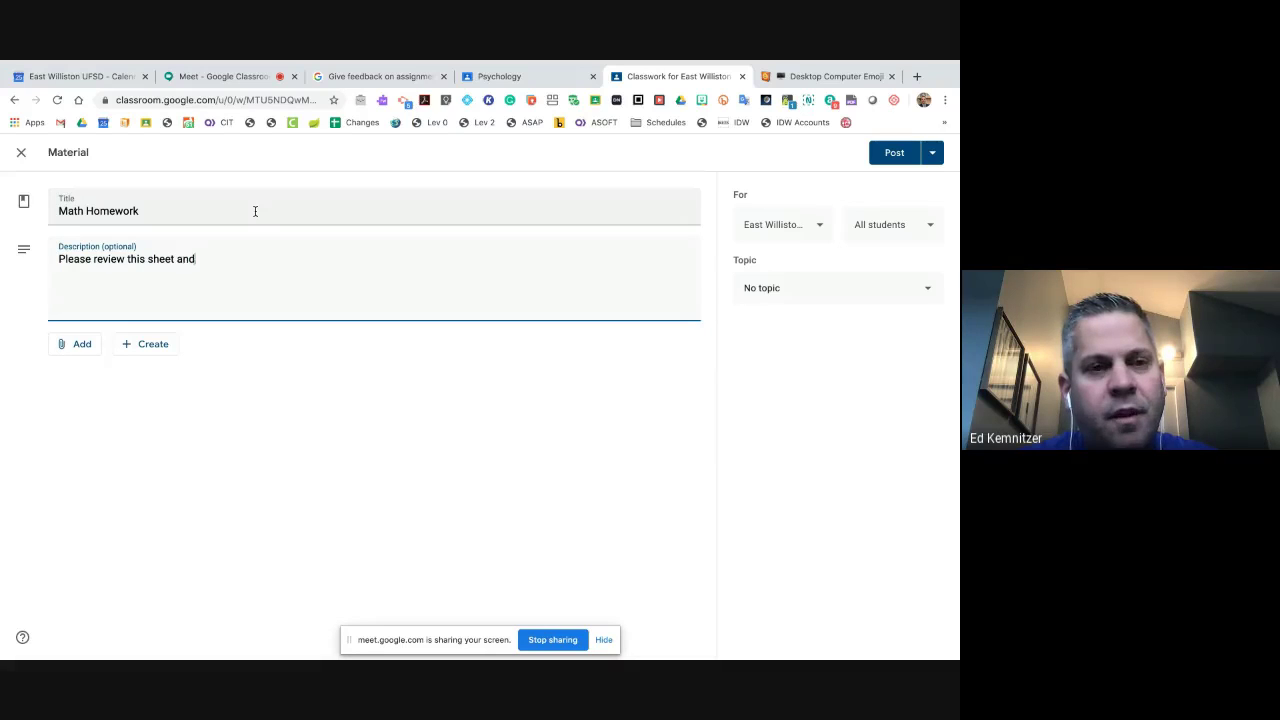
pyautogui.write(' complete the howme')
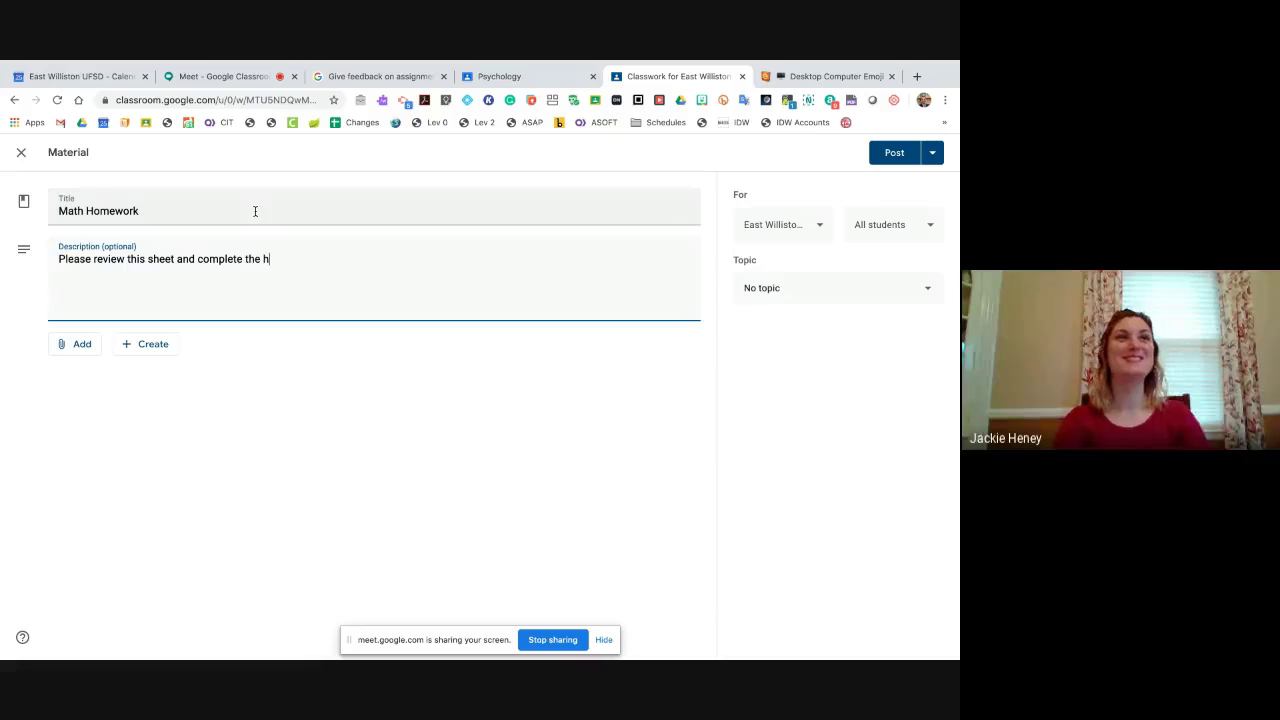
pyautogui.press('BackSpace')
pyautogui.press('BackSpace')
pyautogui.press('BackSpace')
pyautogui.write('jmework')
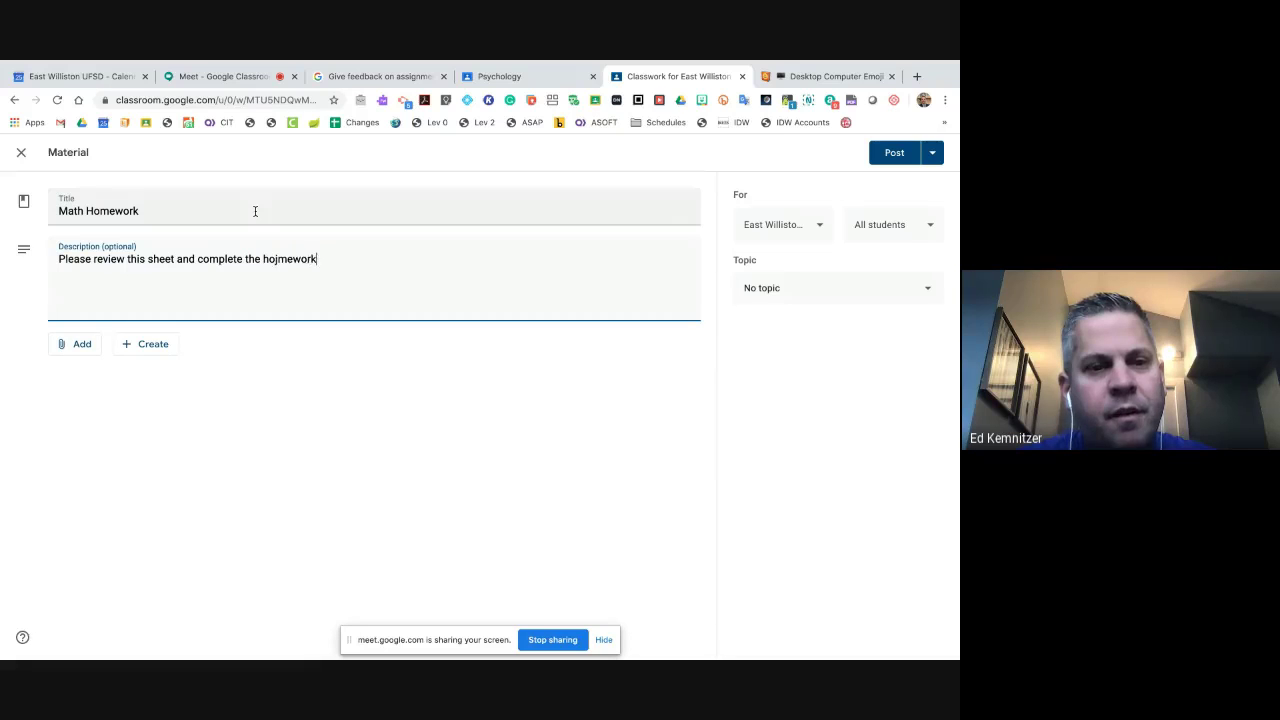
pyautogui.press('BackSpace')
pyautogui.press('BackSpace')
pyautogui.press('BackSpace')
pyautogui.press('BackSpace')
pyautogui.press('BackSpace')
pyautogui.press('BackSpace')
pyautogui.press('BackSpace')
pyautogui.write('mework pack')
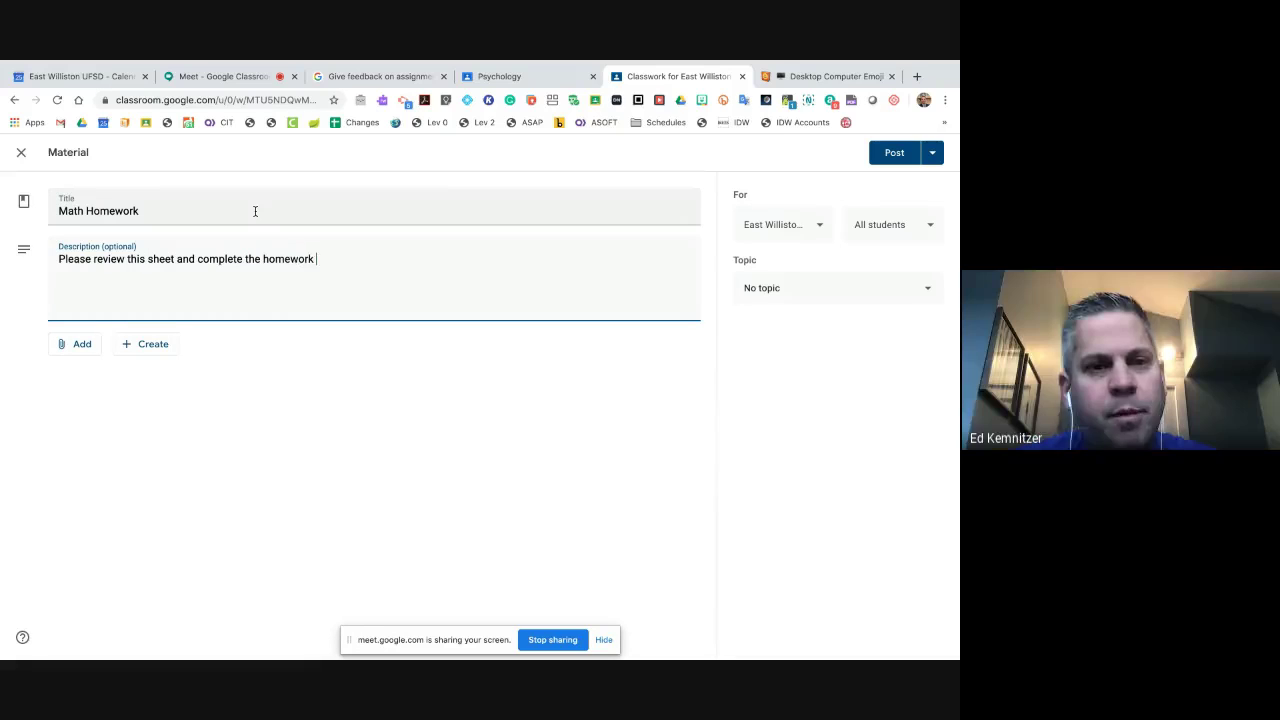
pyautogui.write('et.')
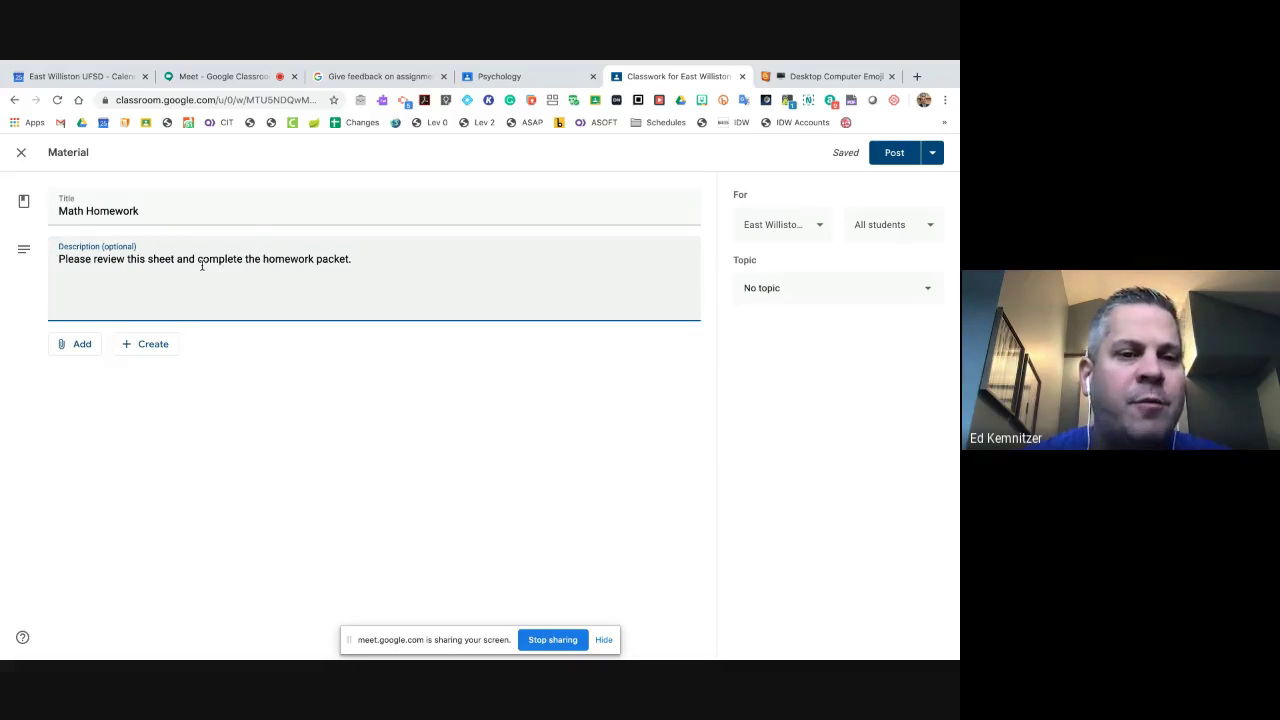
pyautogui.click(78, 347)
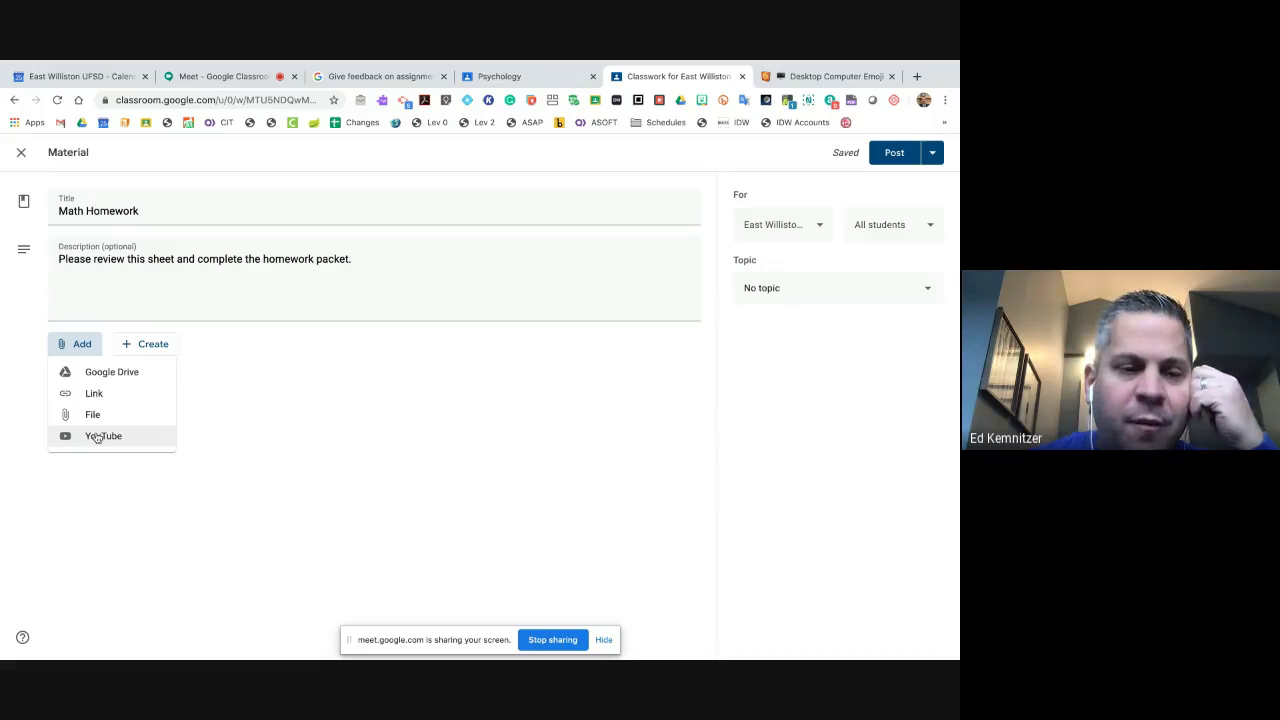
# - Search YouTube for 'math' and attach the first result, an 8-hour-10-minute video
pyautogui.click(98, 436)
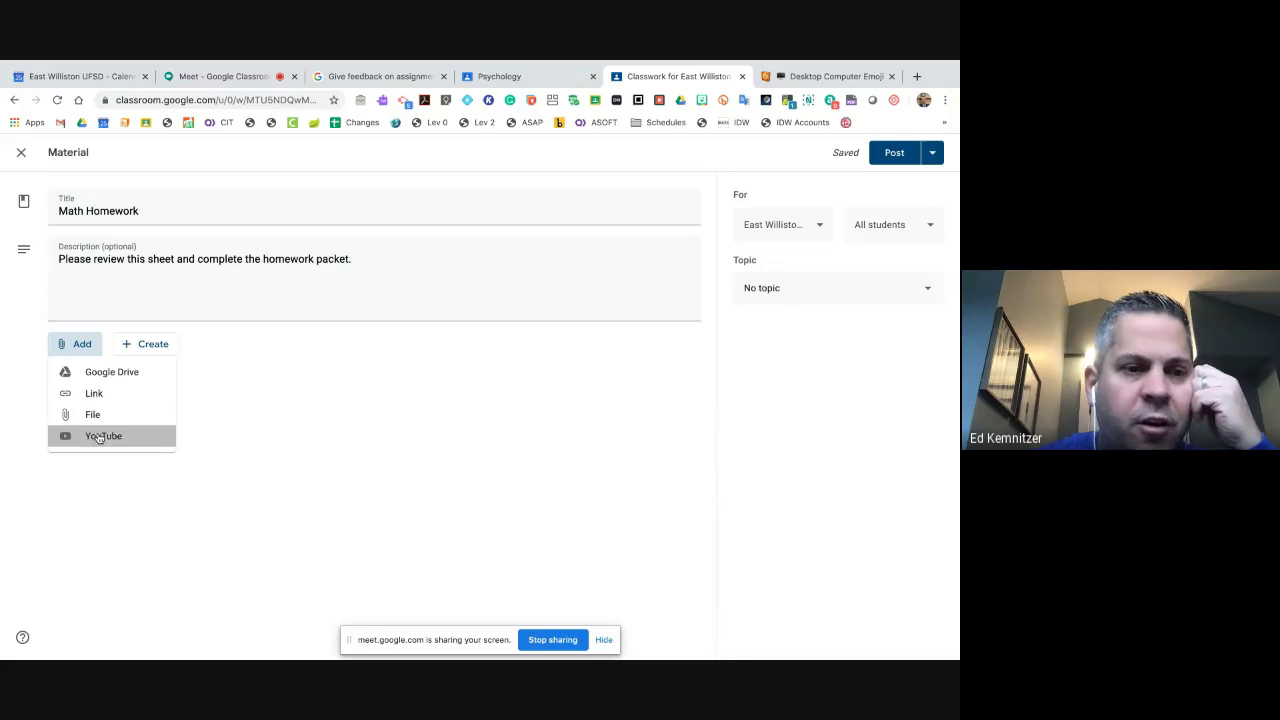
pyautogui.click(320, 274)
pyautogui.write('math')
pyautogui.press('Return')
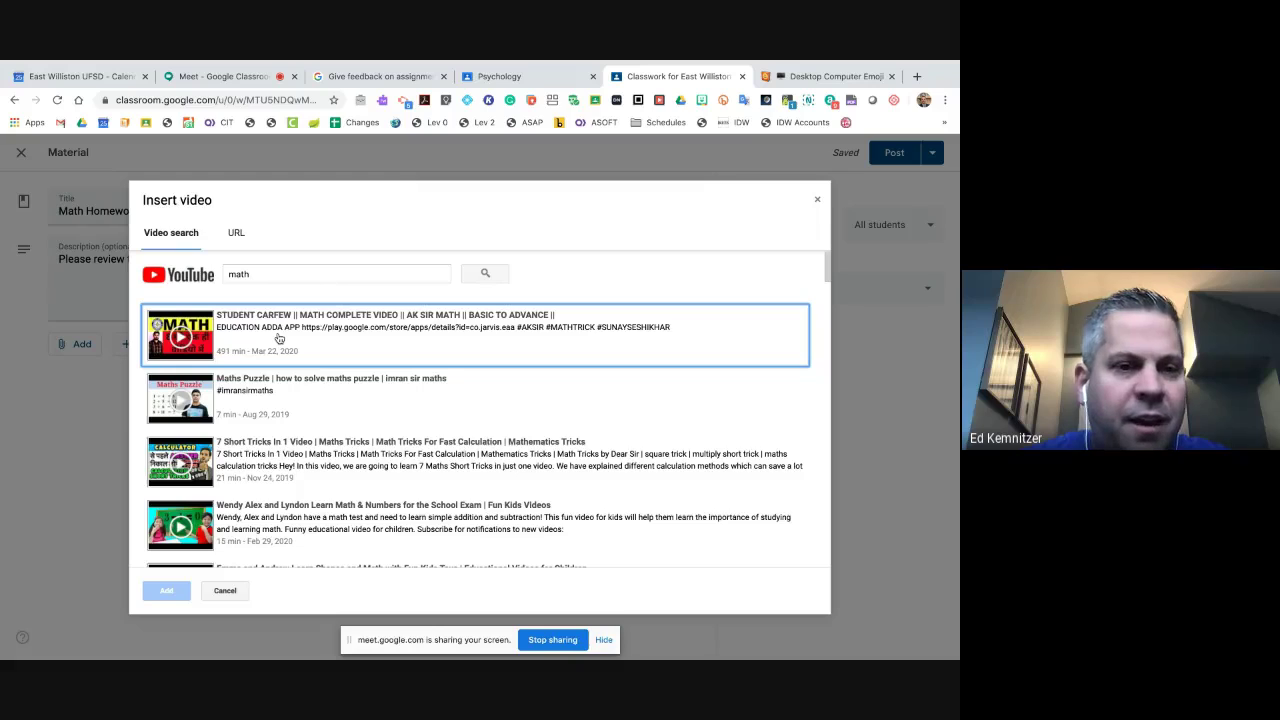
pyautogui.click(279, 339)
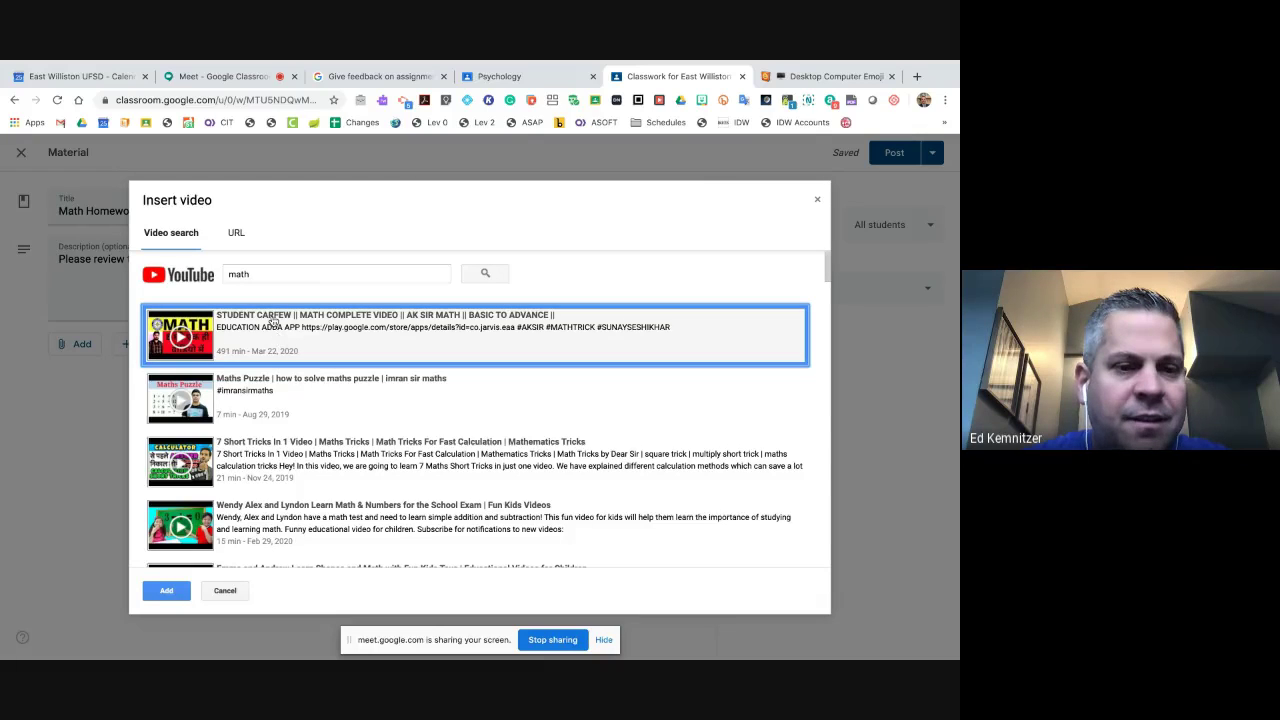
pyautogui.click(165, 592)
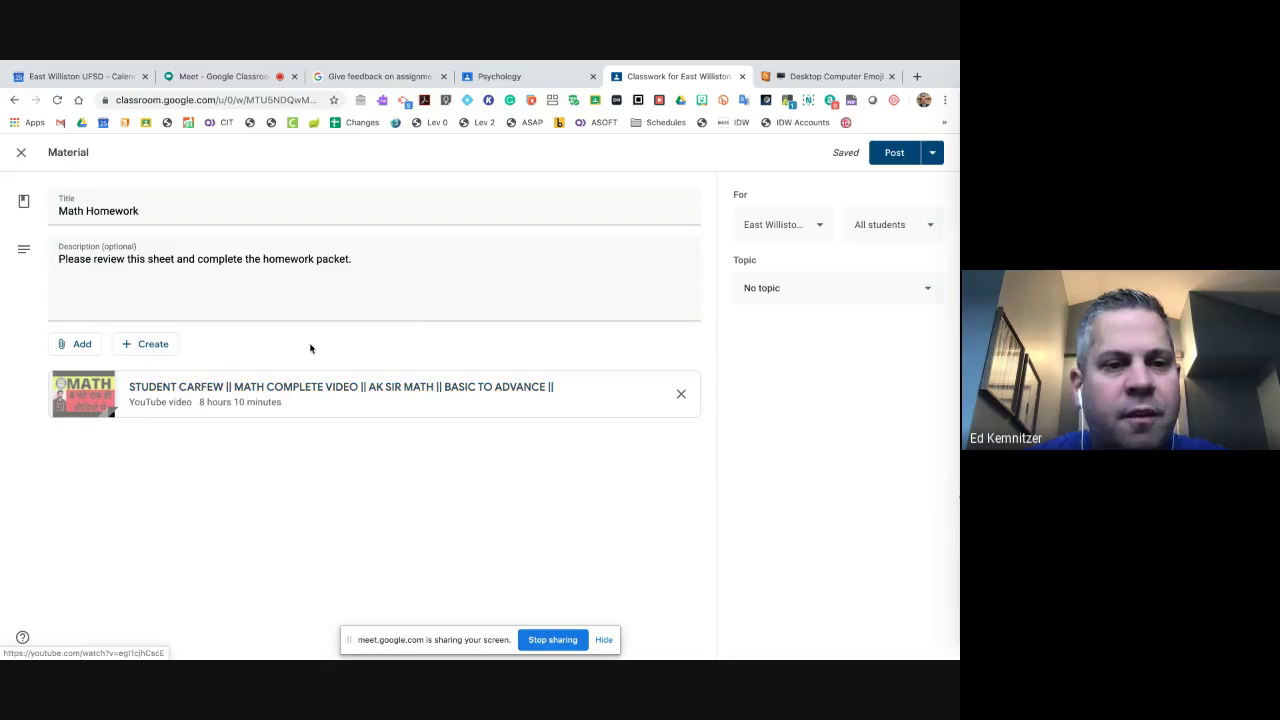
pyautogui.click(814, 225)
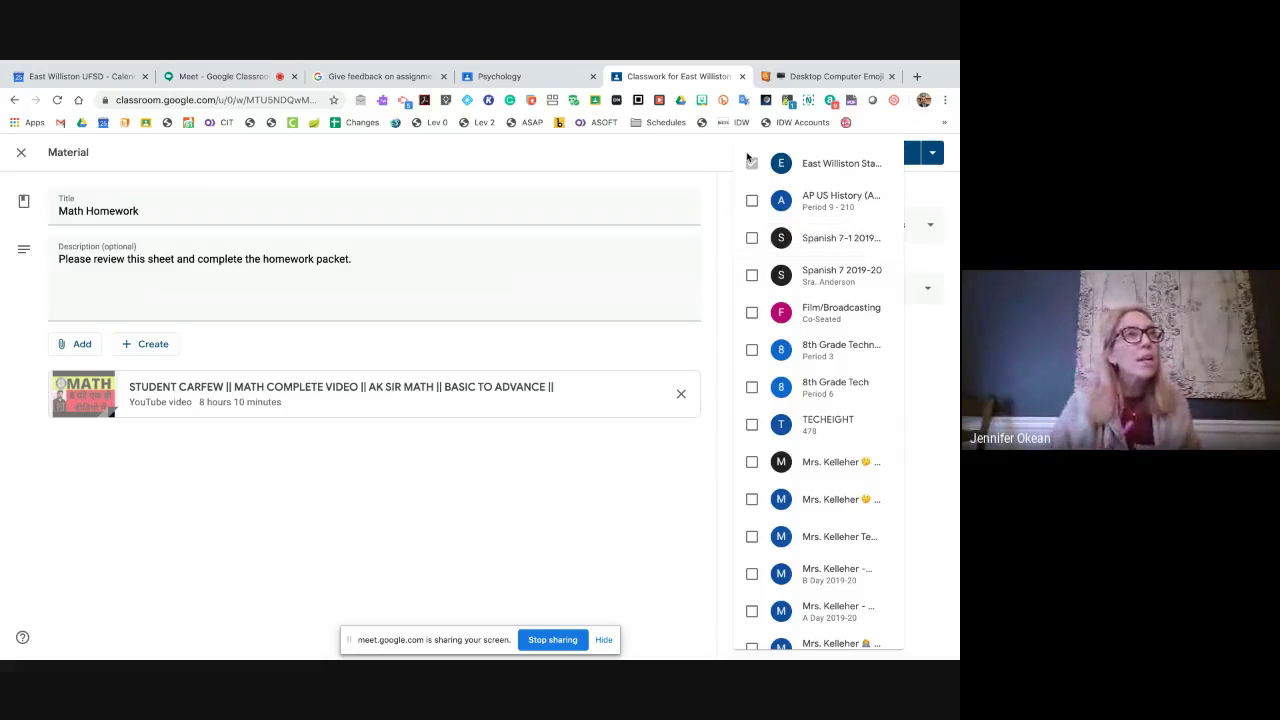
pyautogui.click(752, 203)
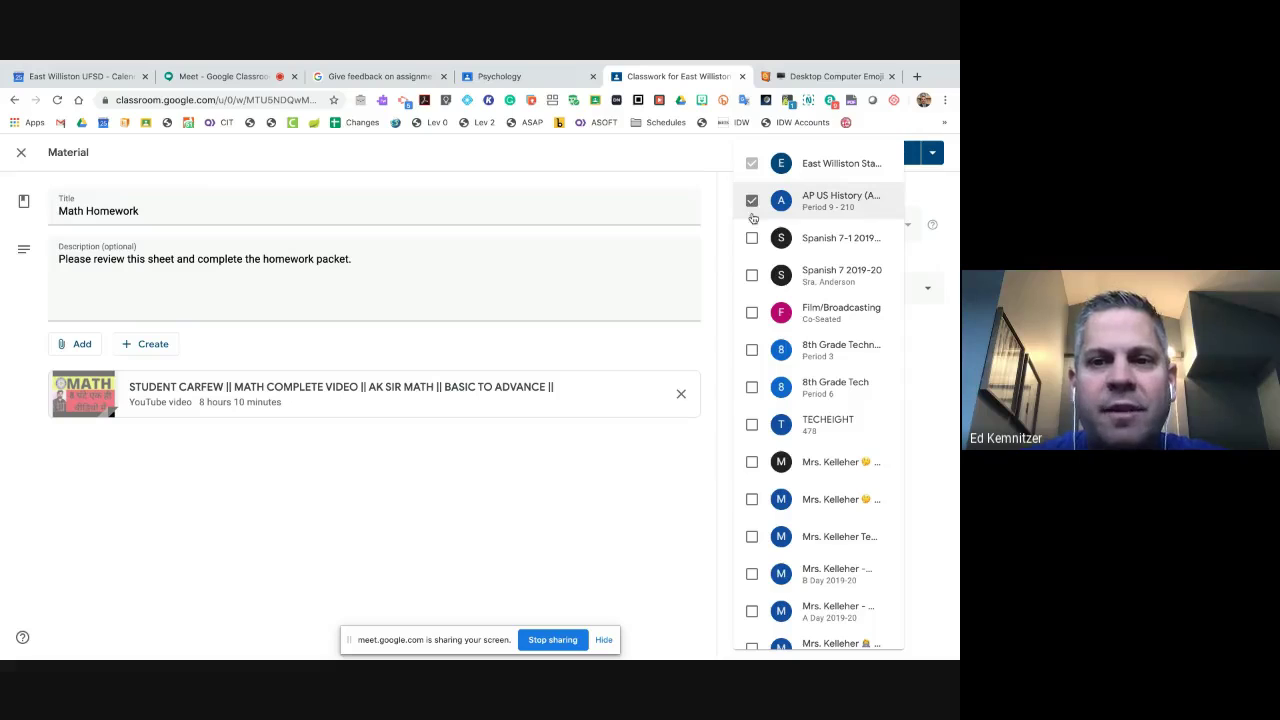
pyautogui.click(753, 239)
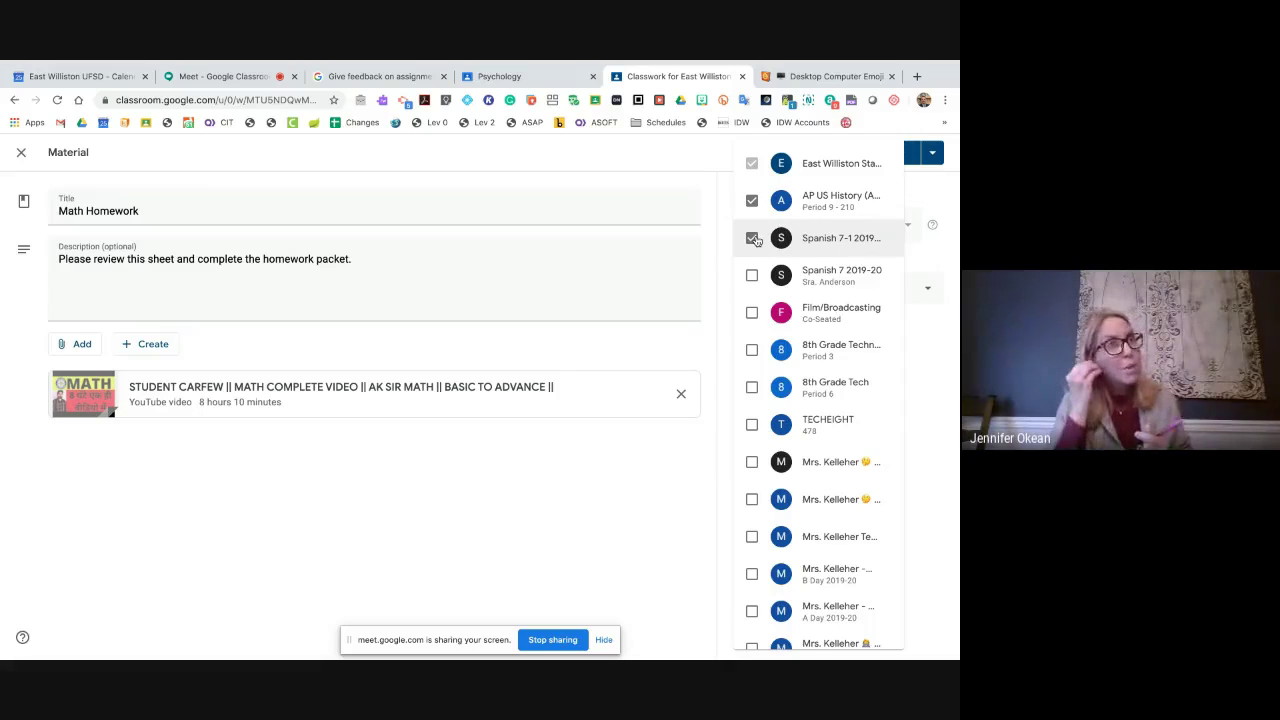
pyautogui.click(753, 276)
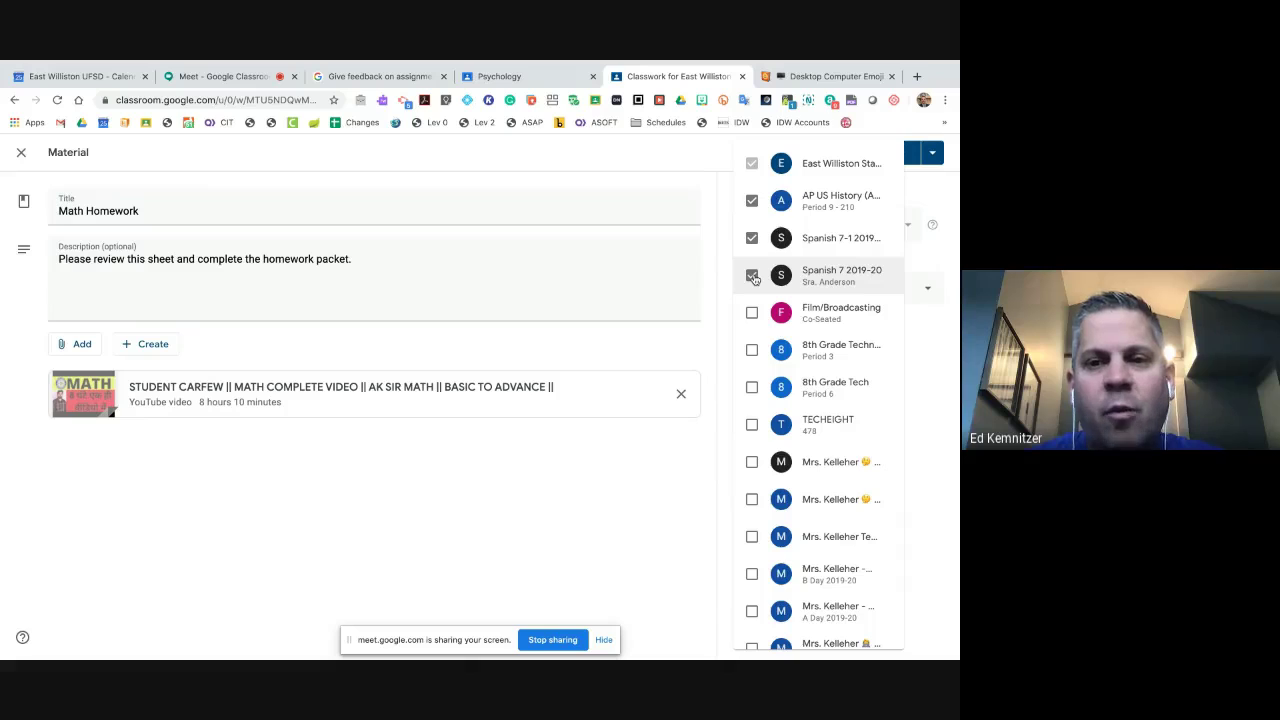
pyautogui.click(752, 275)
pyautogui.click(752, 238)
pyautogui.click(752, 200)
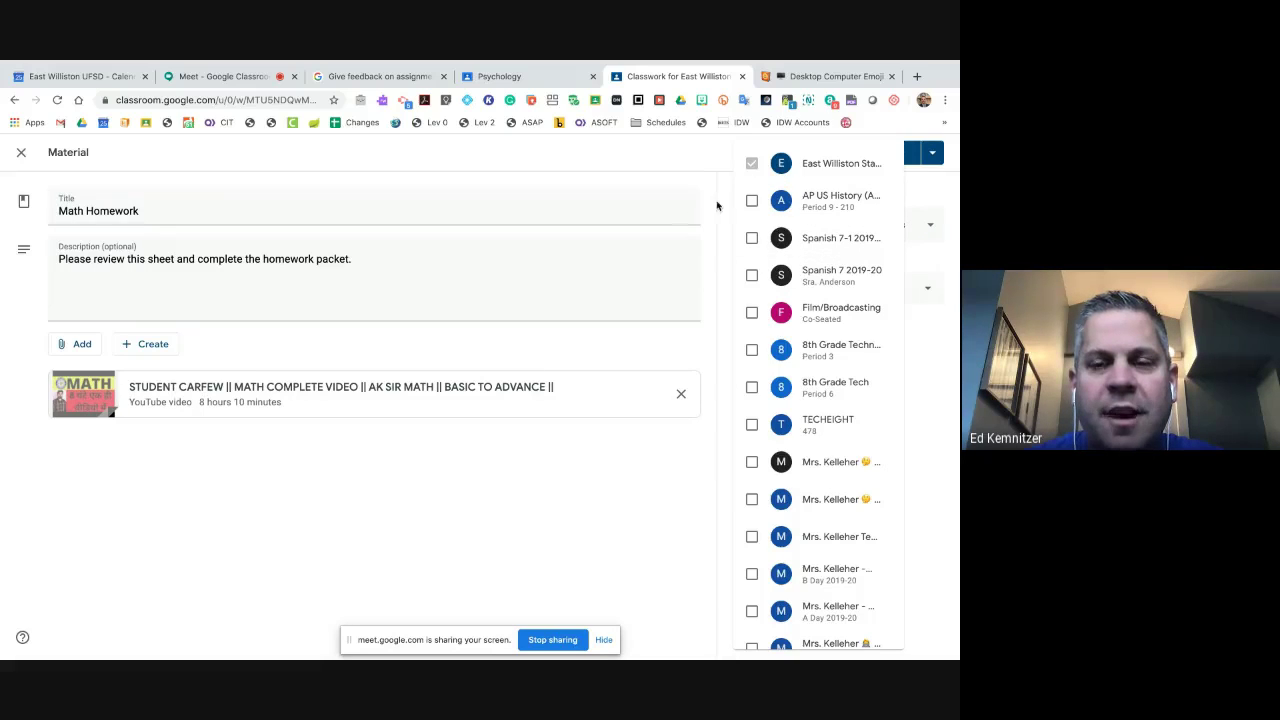
pyautogui.click(728, 206)
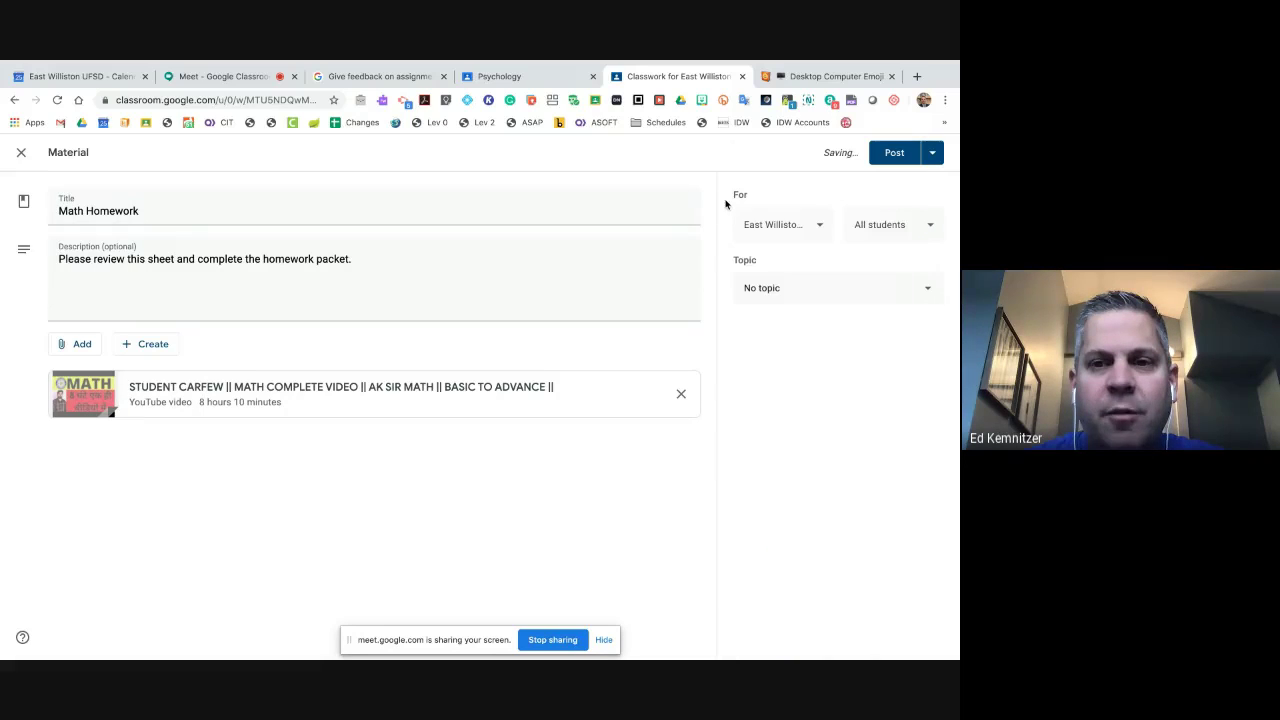
pyautogui.click(921, 231)
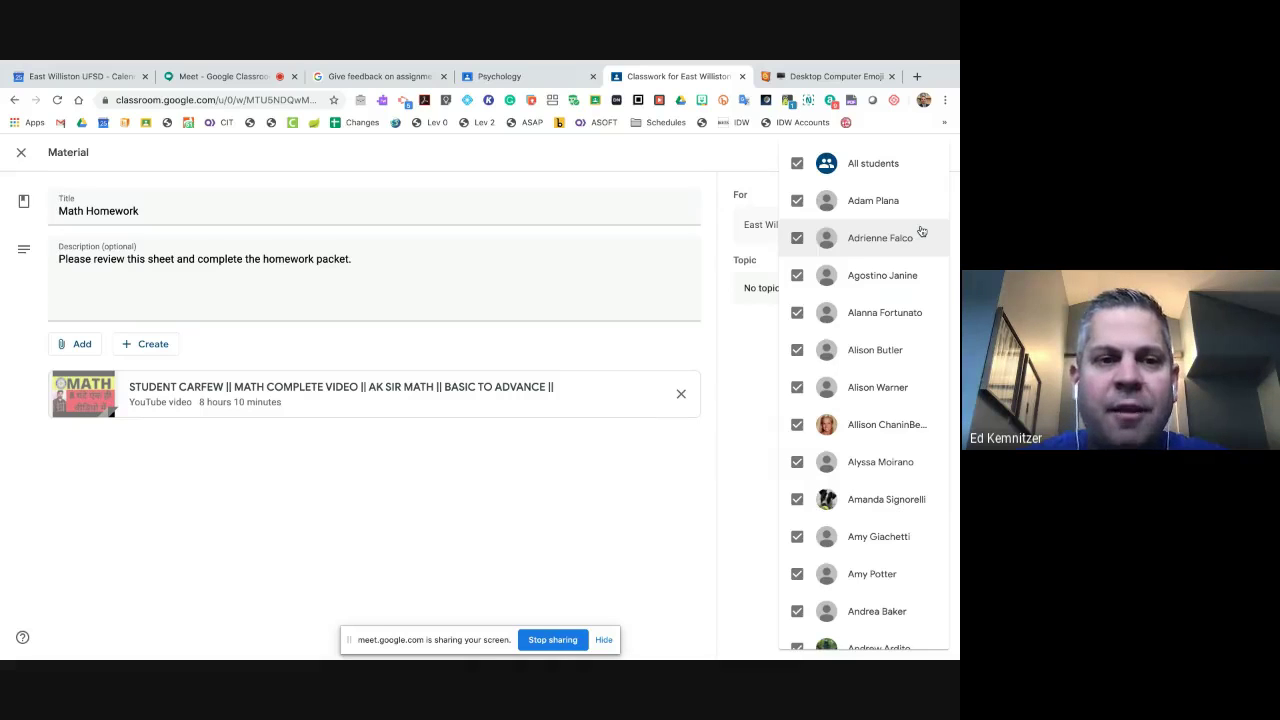
pyautogui.click(797, 163)
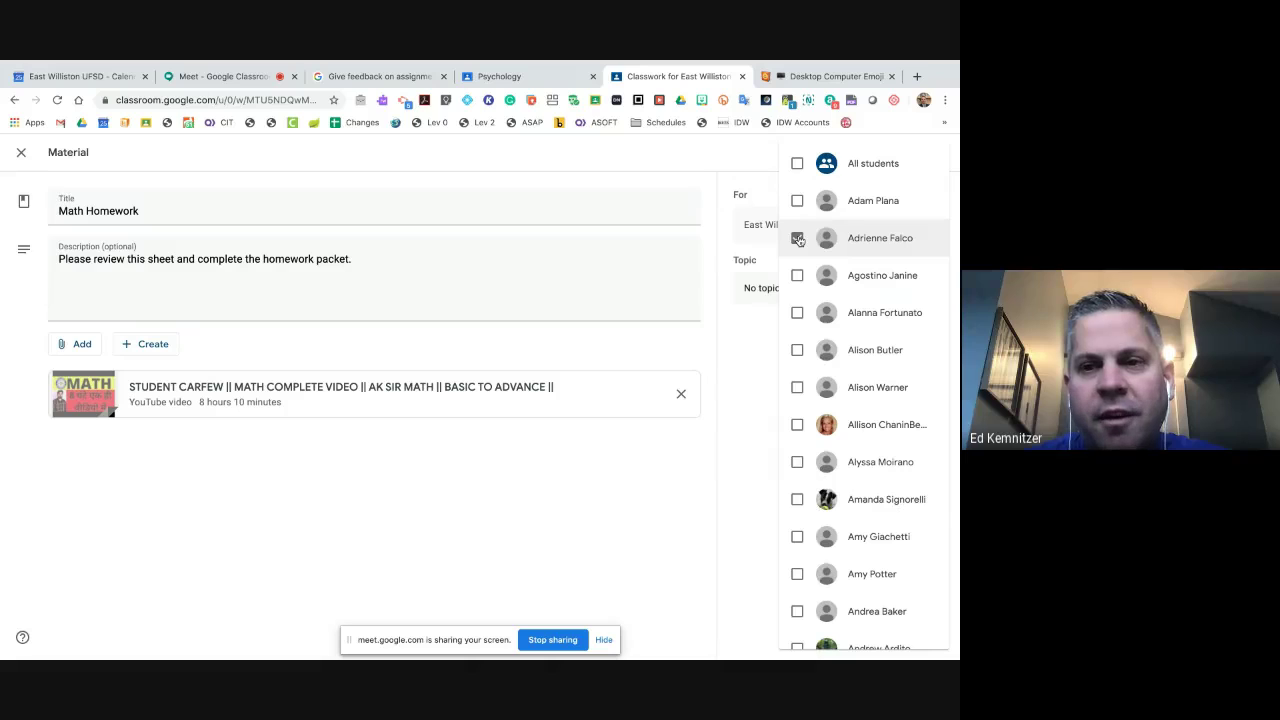
pyautogui.click(797, 163)
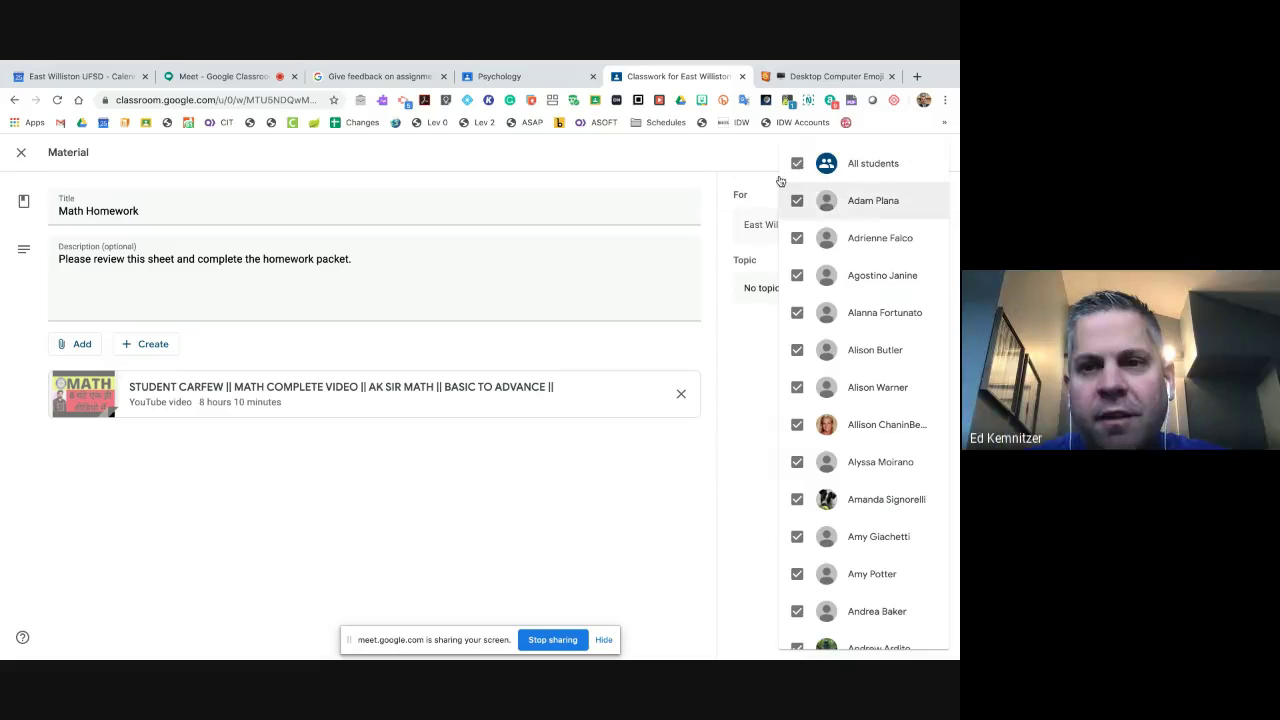
pyautogui.click(755, 167)
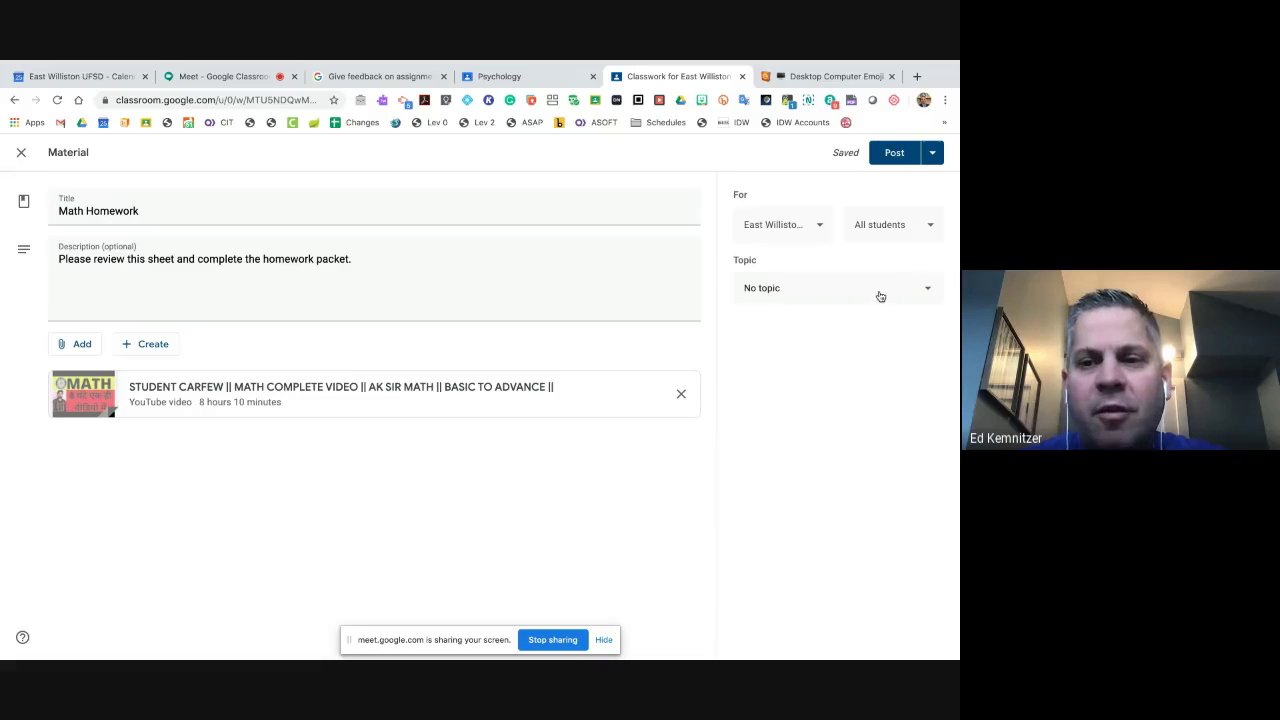
pyautogui.click(880, 296)
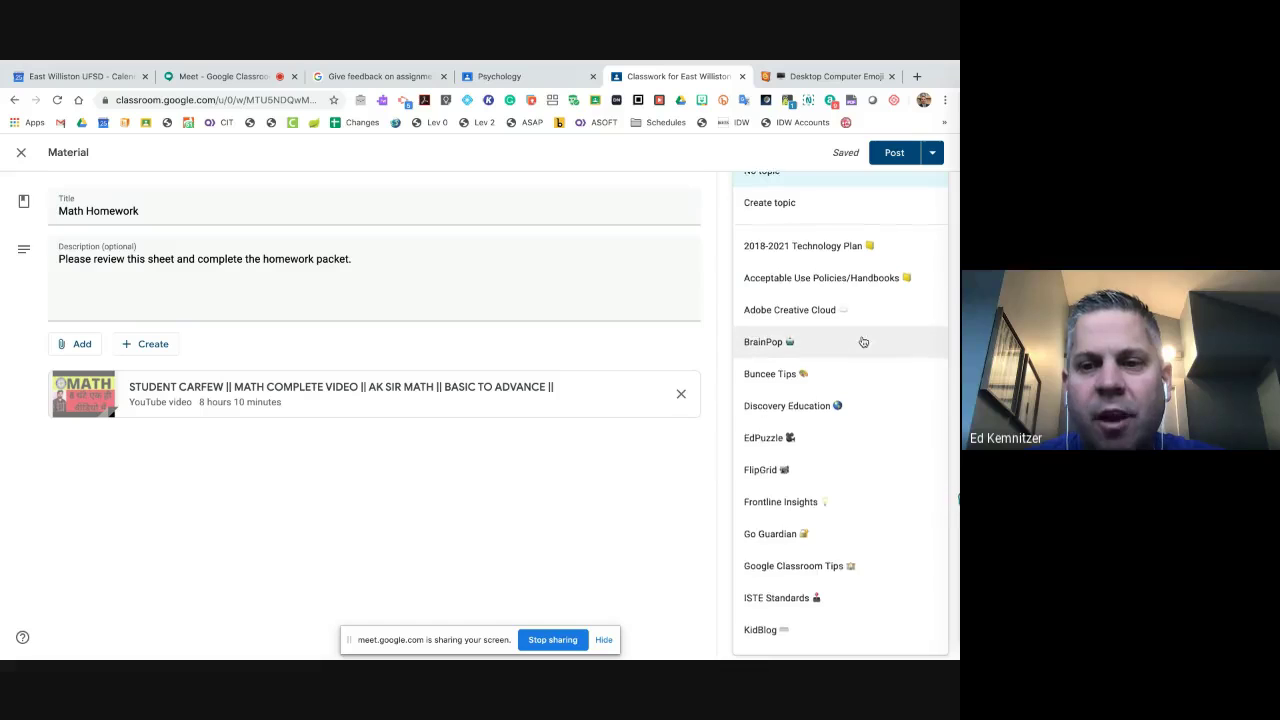
pyautogui.scroll(-2, 860, 340)
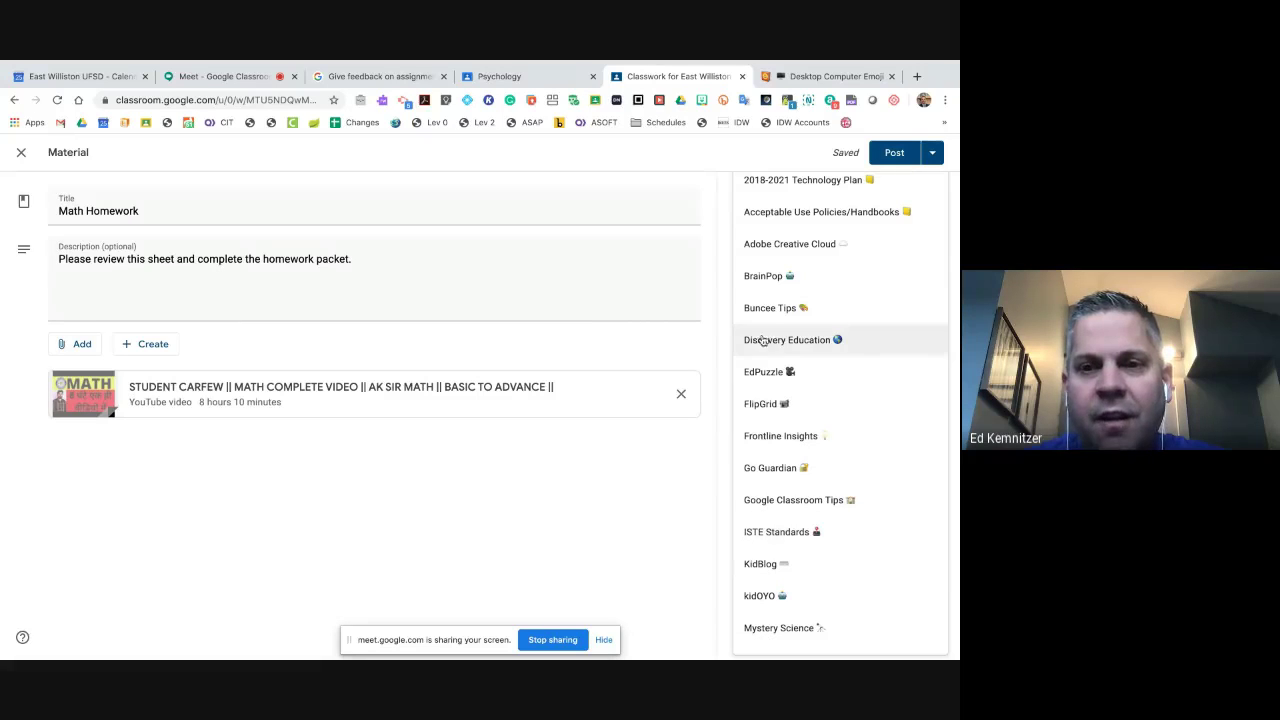
pyautogui.click(714, 163)
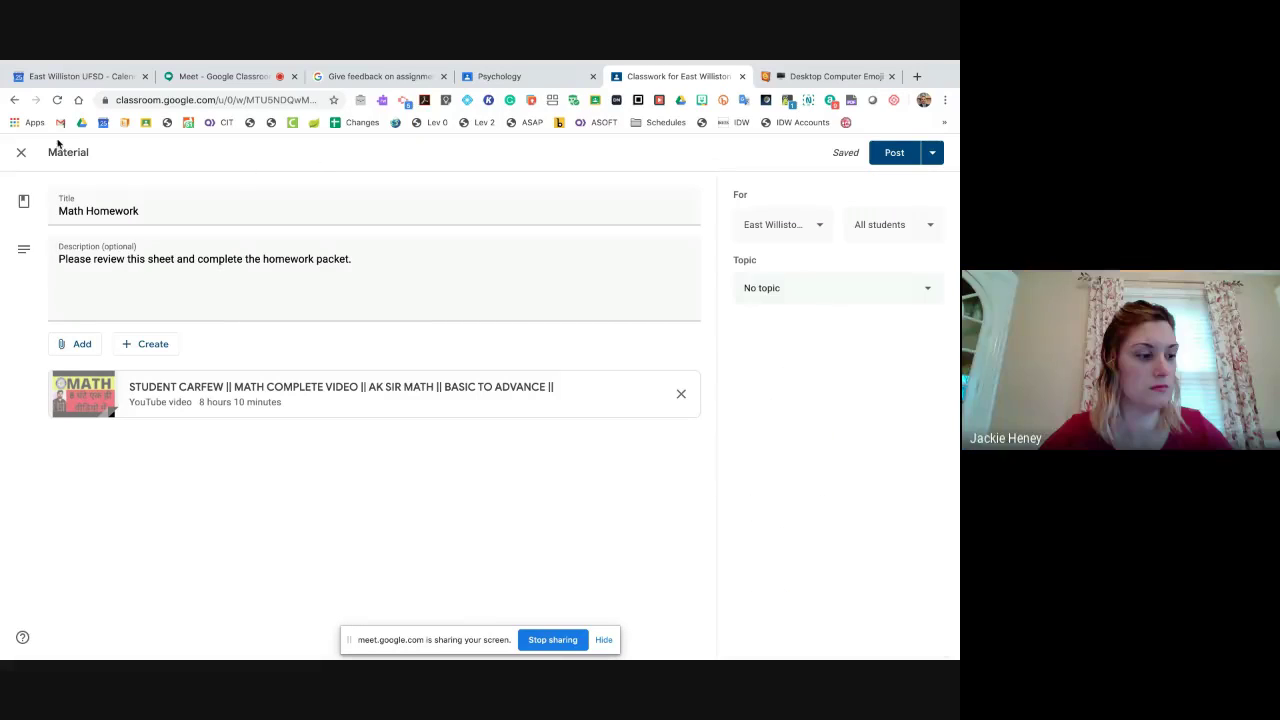
# - Close the Math Homework editor, keeping it as a draft, and scroll down the Classwork page
pyautogui.click(21, 153)
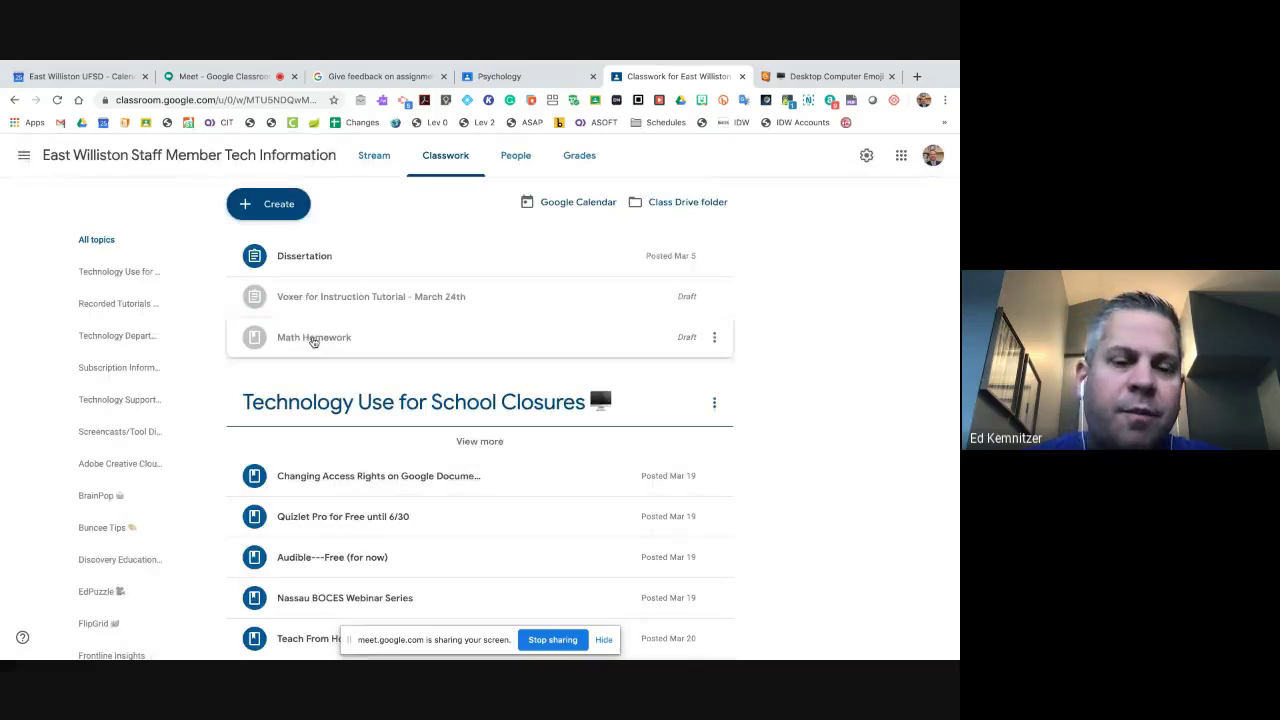
pyautogui.scroll(-2, 314, 414)
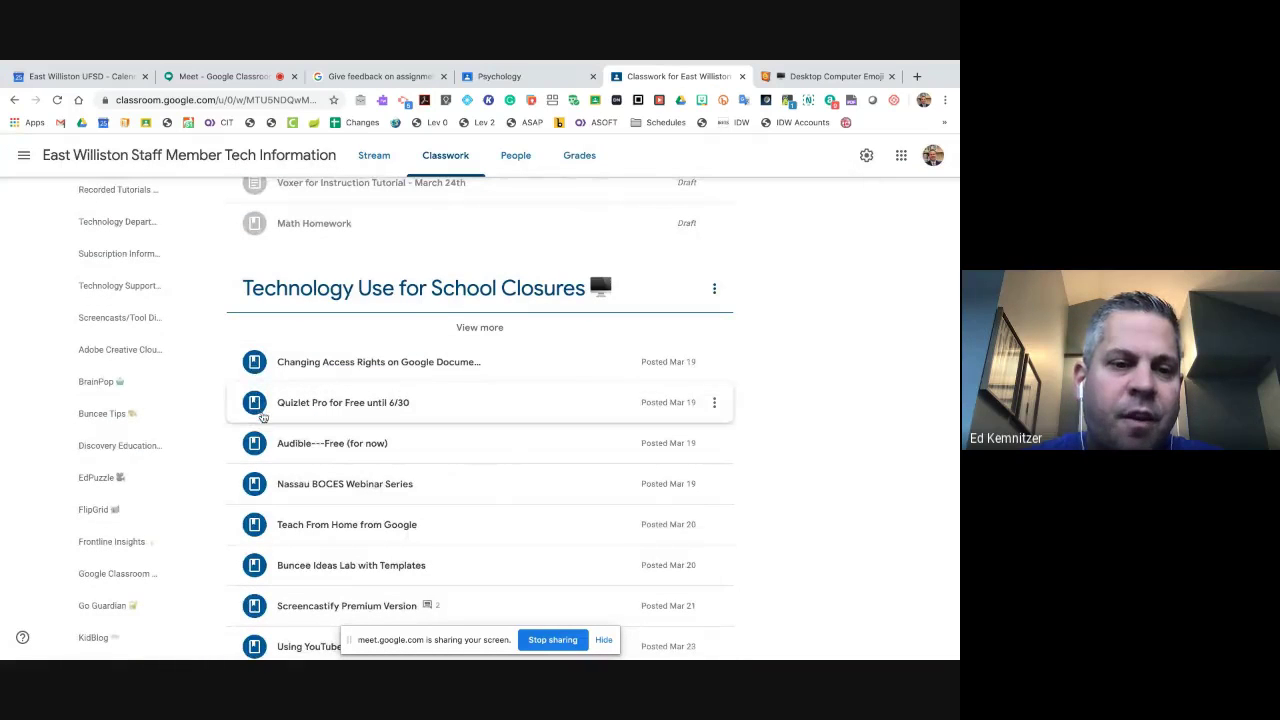
pyautogui.scroll(-6, 253, 517)
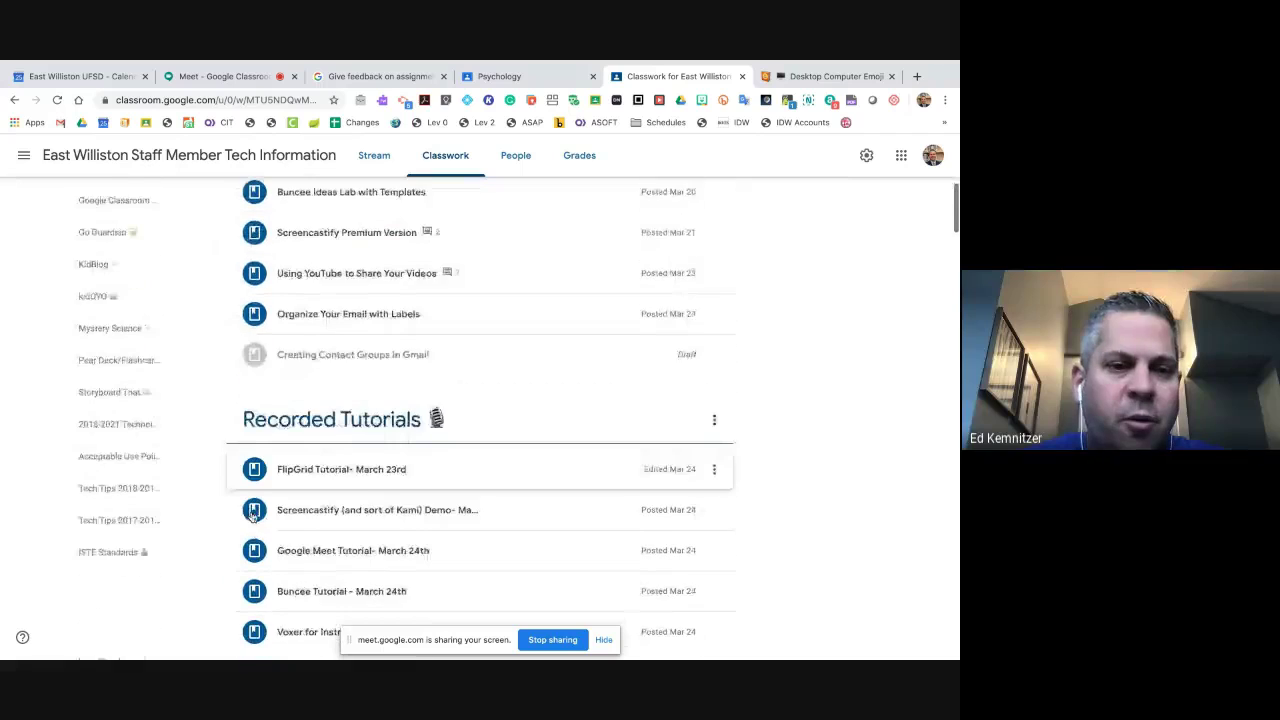
pyautogui.scroll(-4, 253, 517)
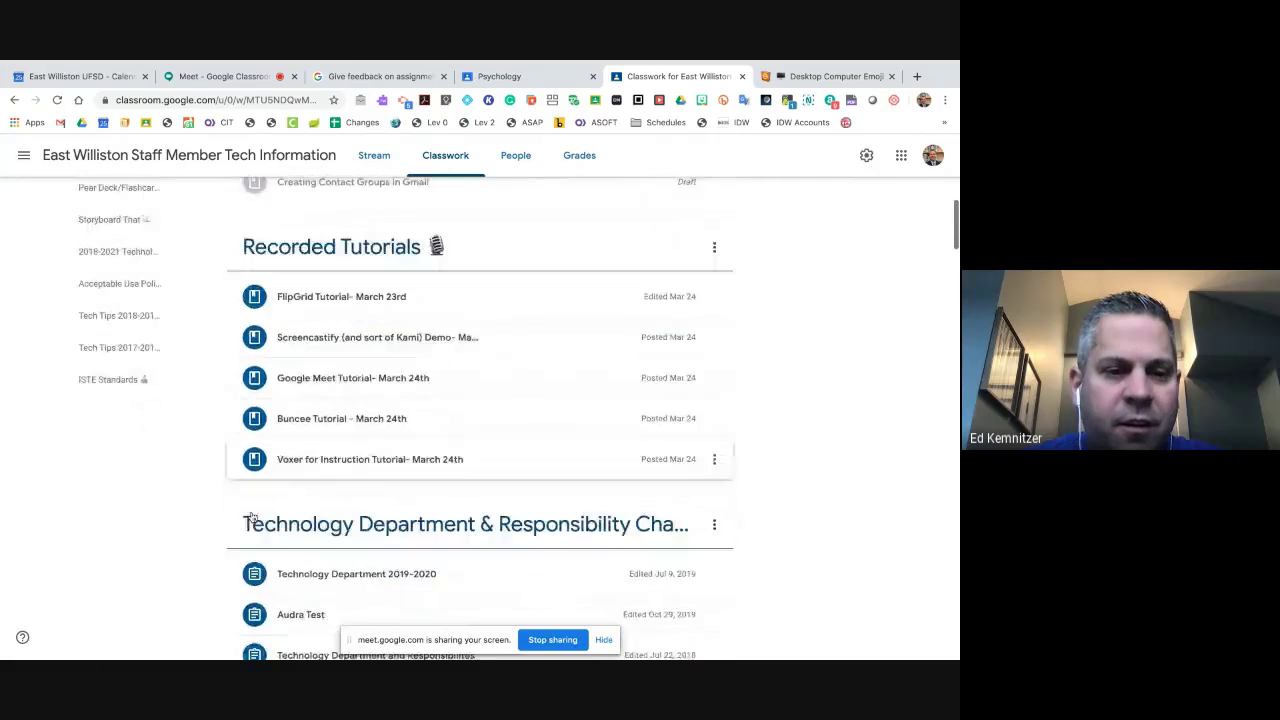
pyautogui.scroll(-3, 253, 517)
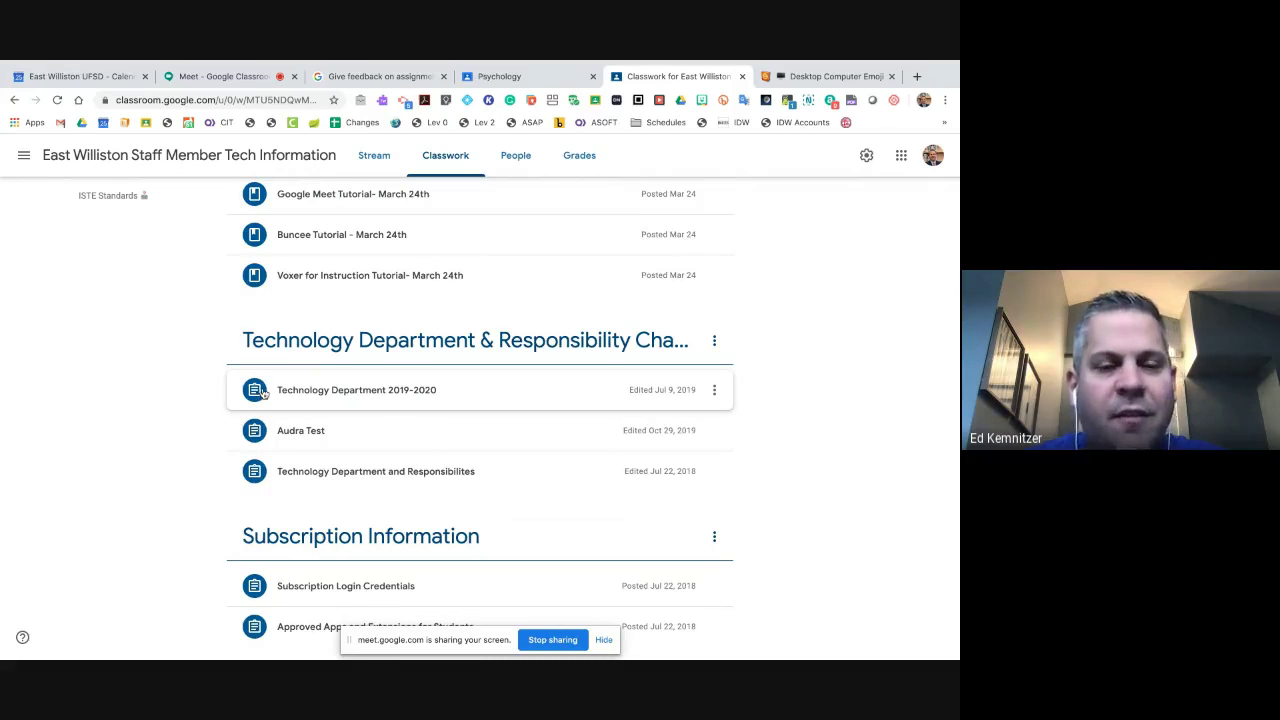
# - Expand the Technology Department 2019-2020 assignment and the post about changing access rights
pyautogui.click(258, 392)
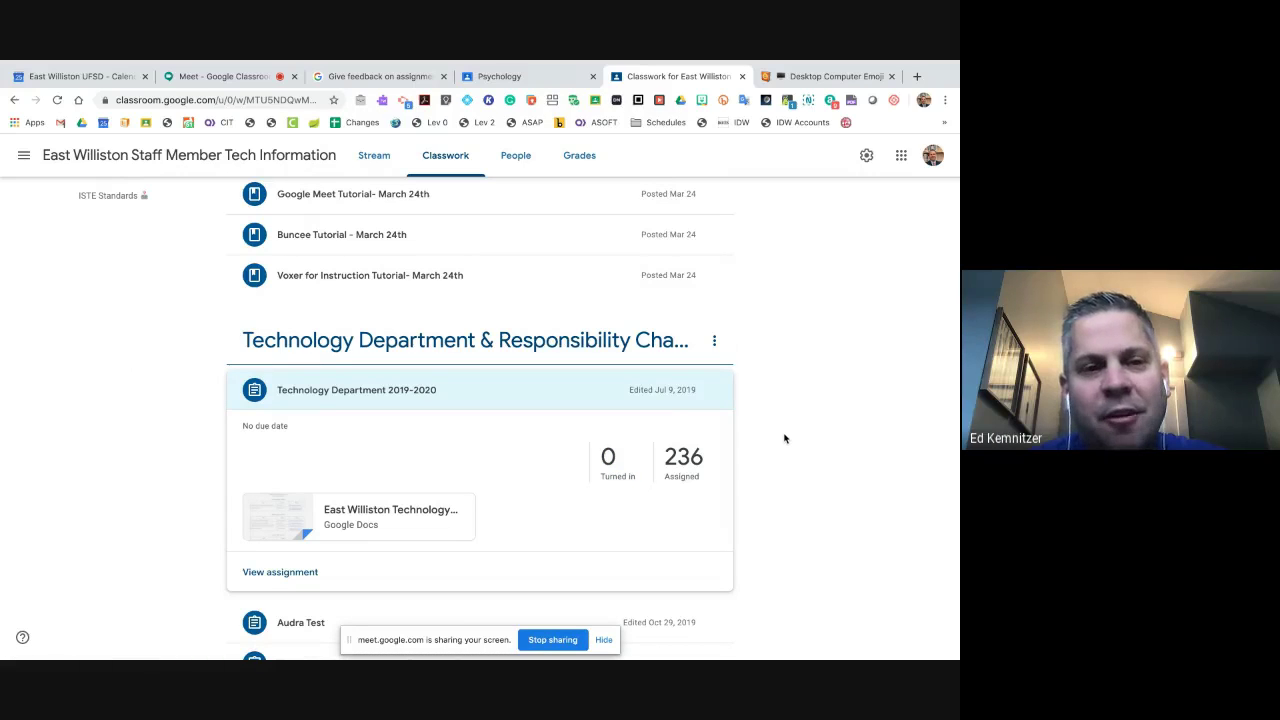
pyautogui.scroll(15, 785, 438)
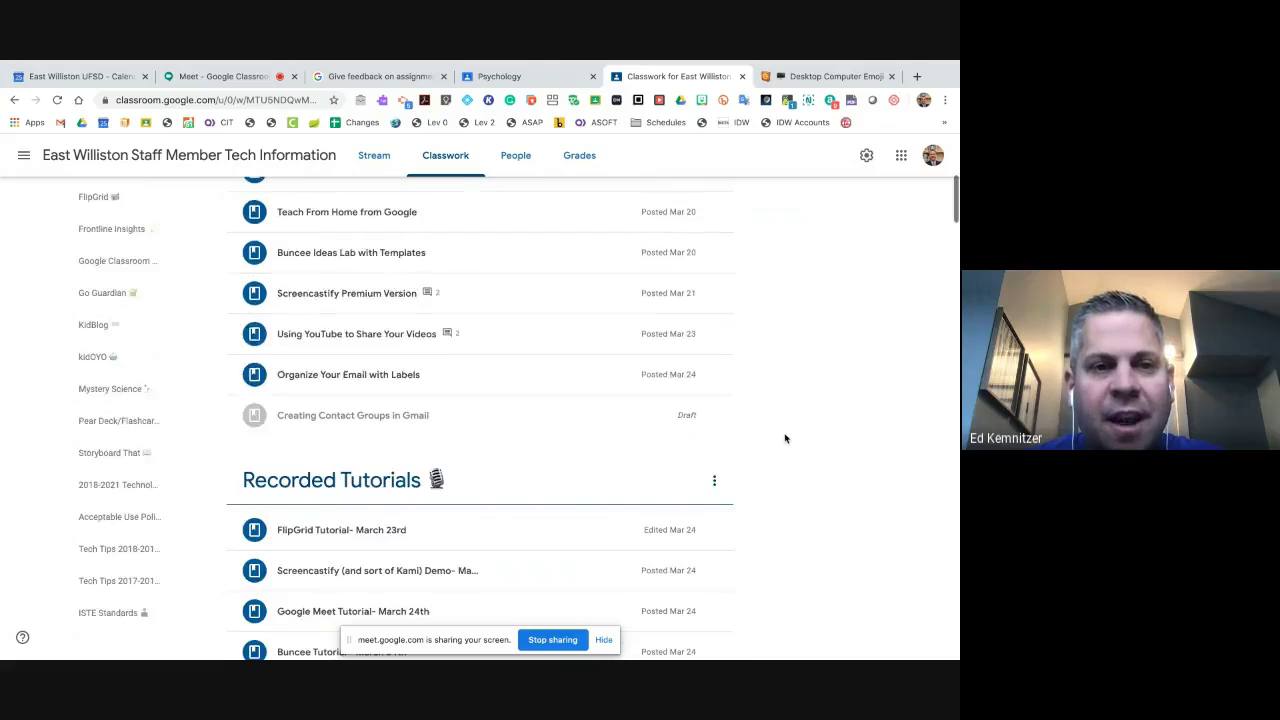
pyautogui.click(357, 477)
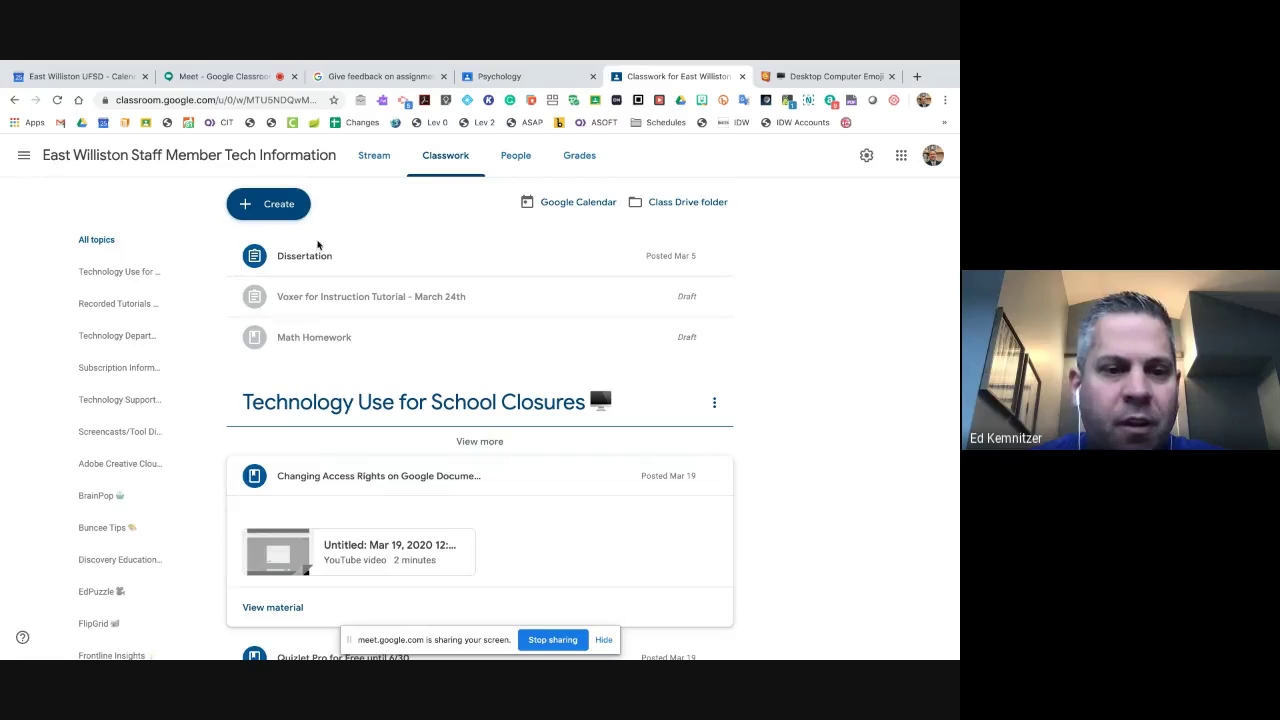
# - Create an 'English Writing Assignment' asking for a paragraph about your crazy day on the provided Google Document
pyautogui.click(272, 205)
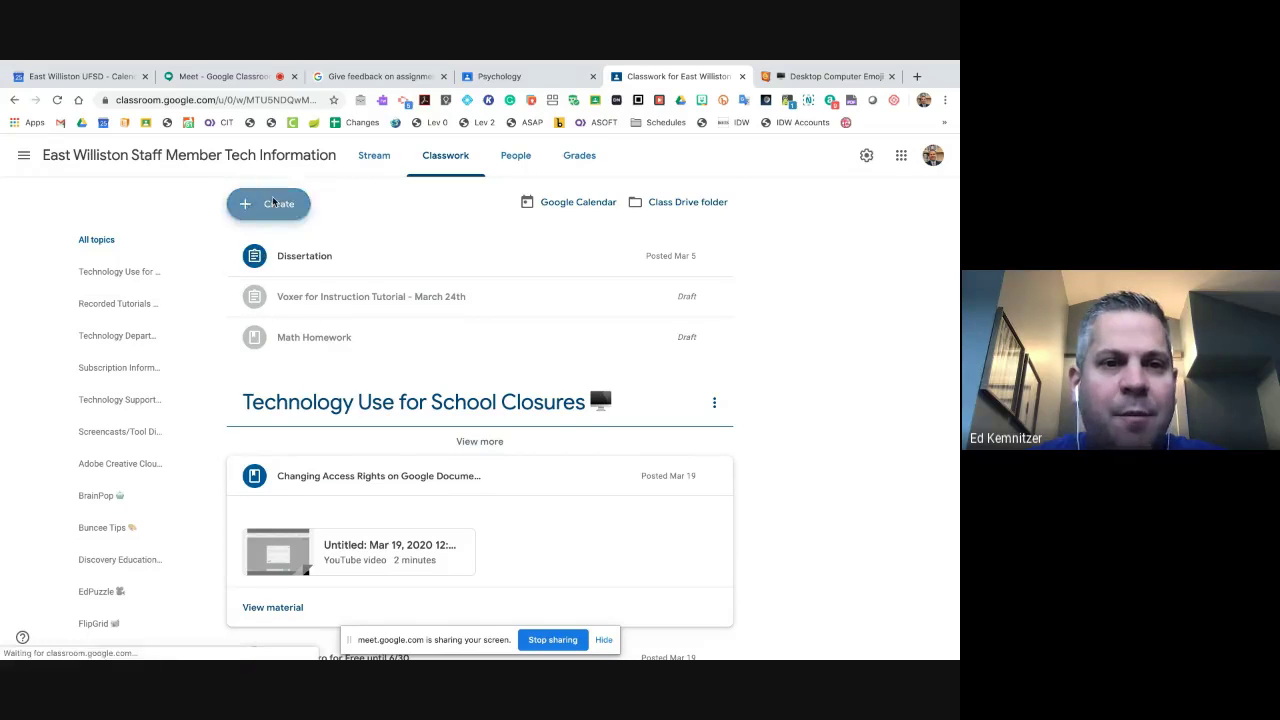
pyautogui.click(283, 243)
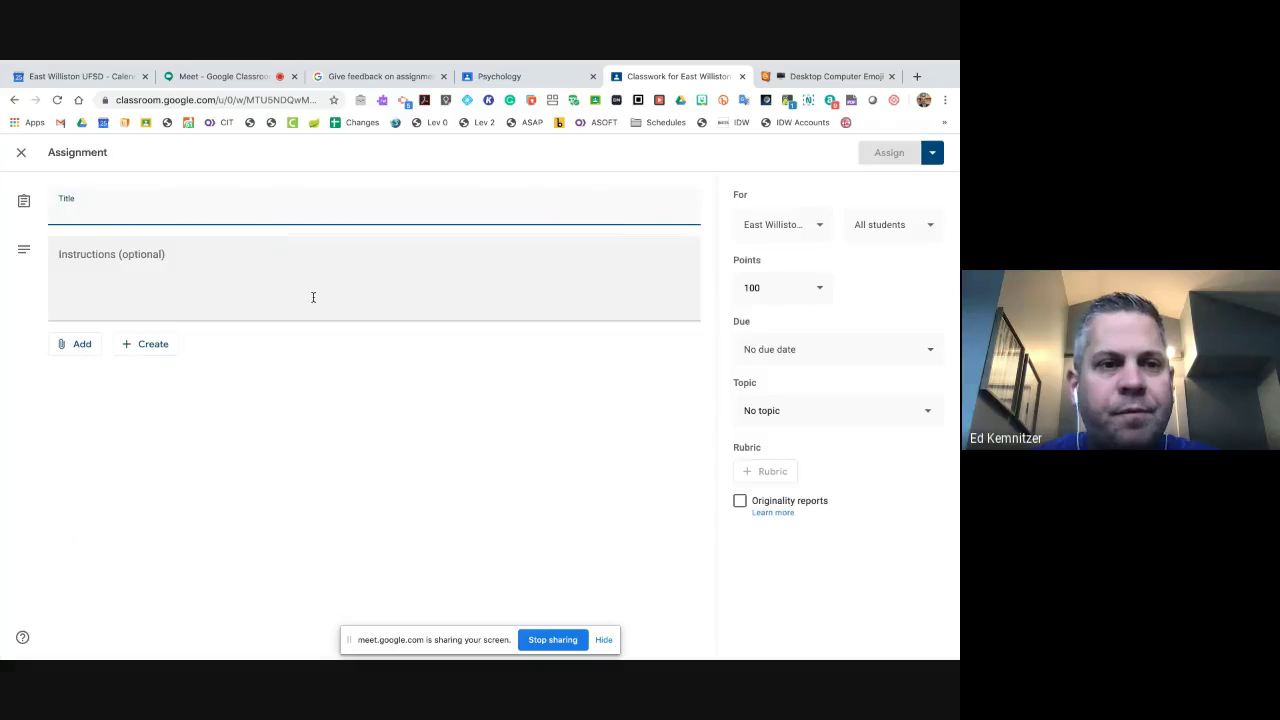
pyautogui.write('Your')
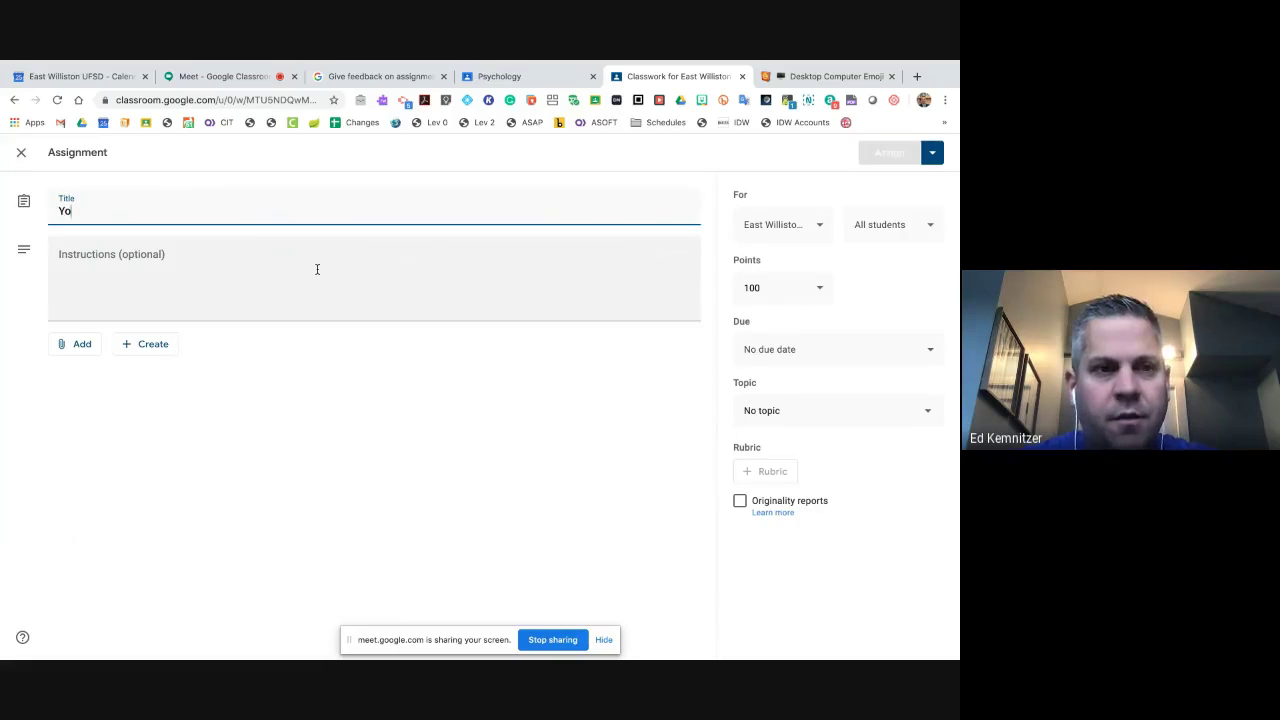
pyautogui.press('BackSpace')
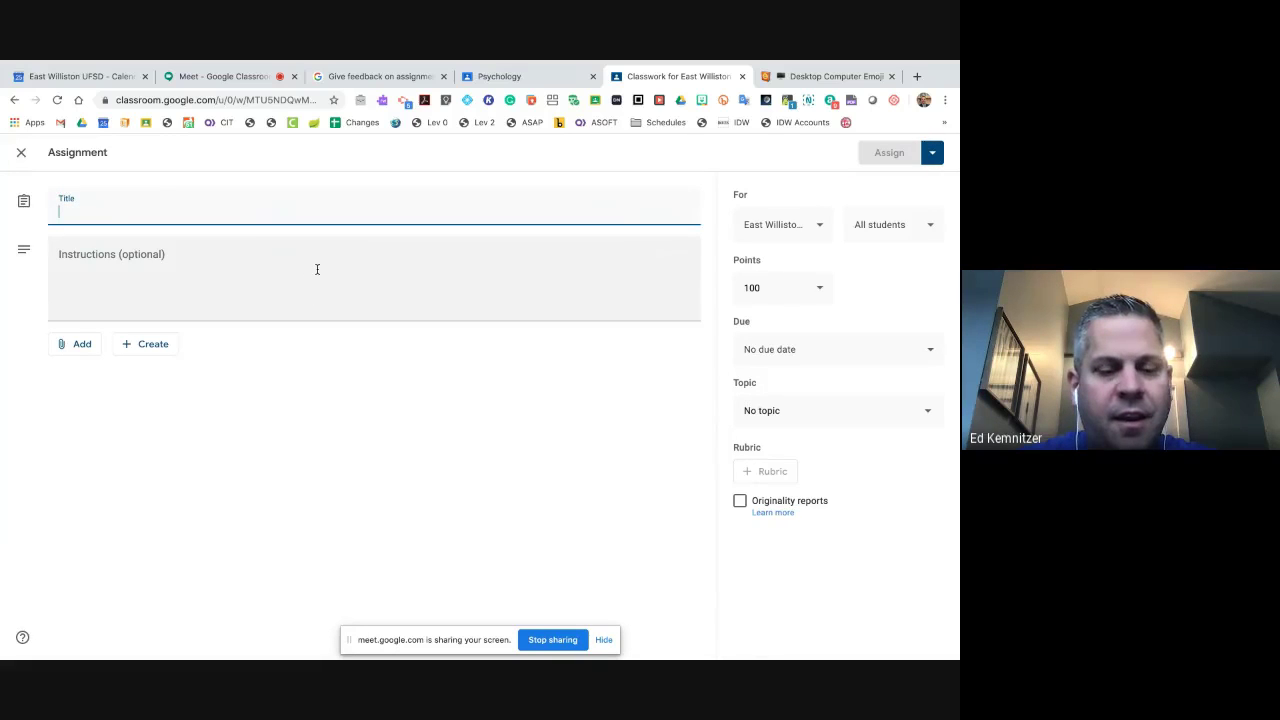
pyautogui.write('English Wrigtin')
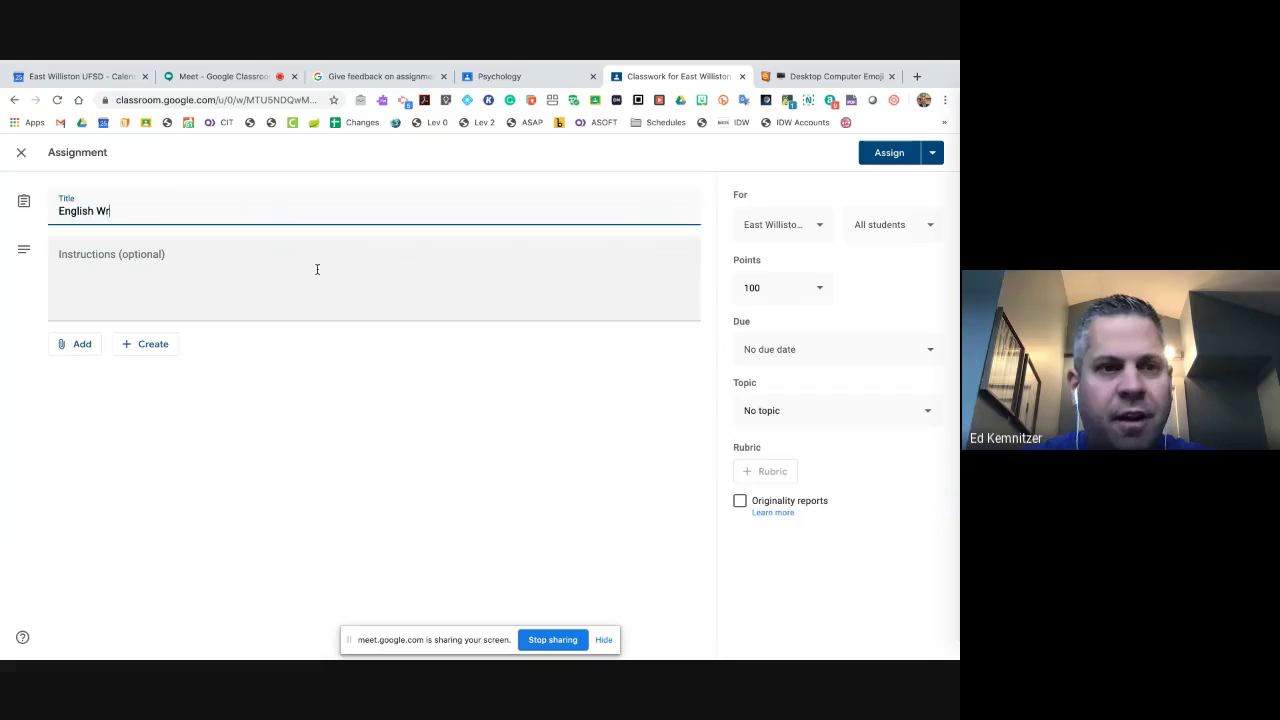
pyautogui.press('BackSpace')
pyautogui.press('BackSpace')
pyautogui.press('BackSpace')
pyautogui.press('BackSpace')
pyautogui.write('ting')
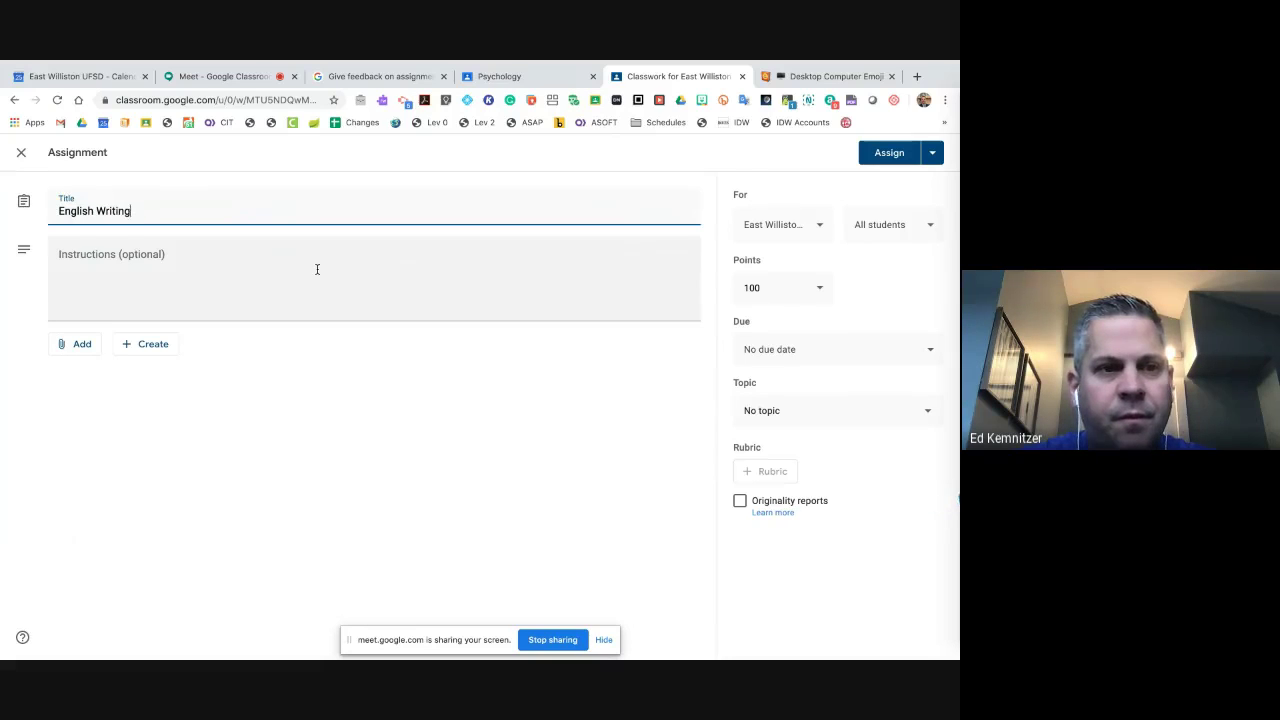
pyautogui.write(' Assignment')
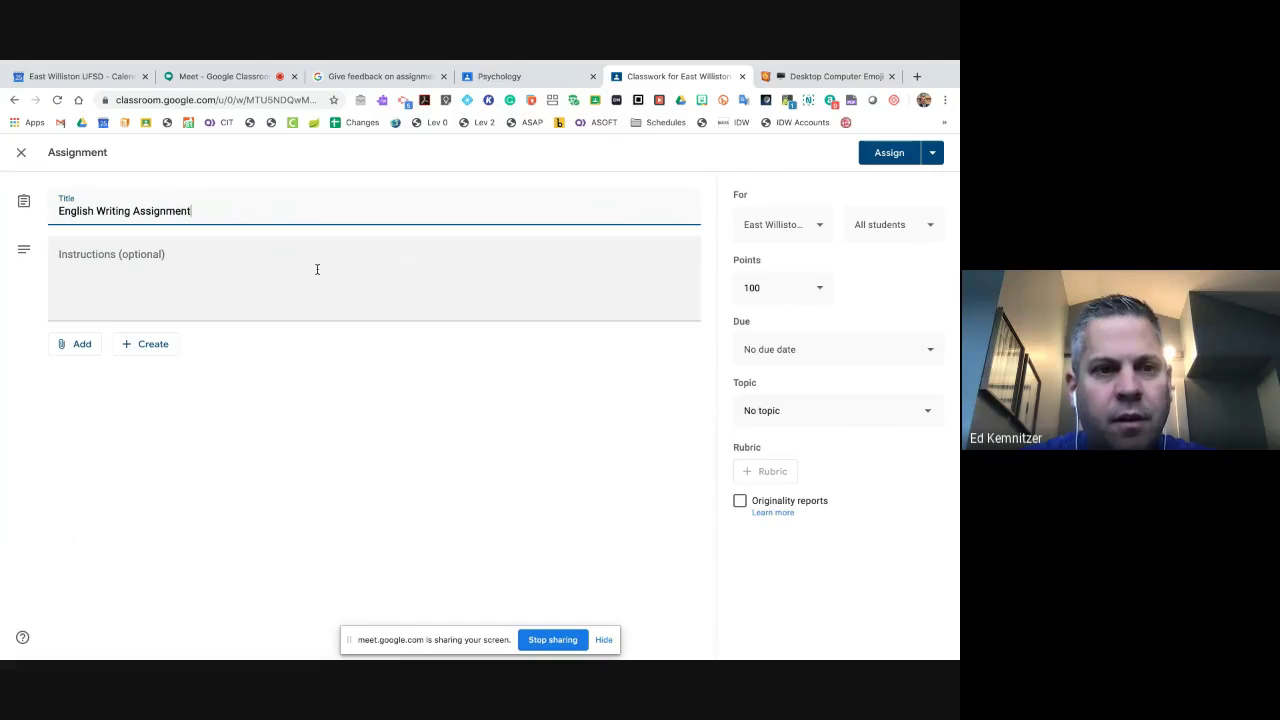
pyautogui.click(317, 269)
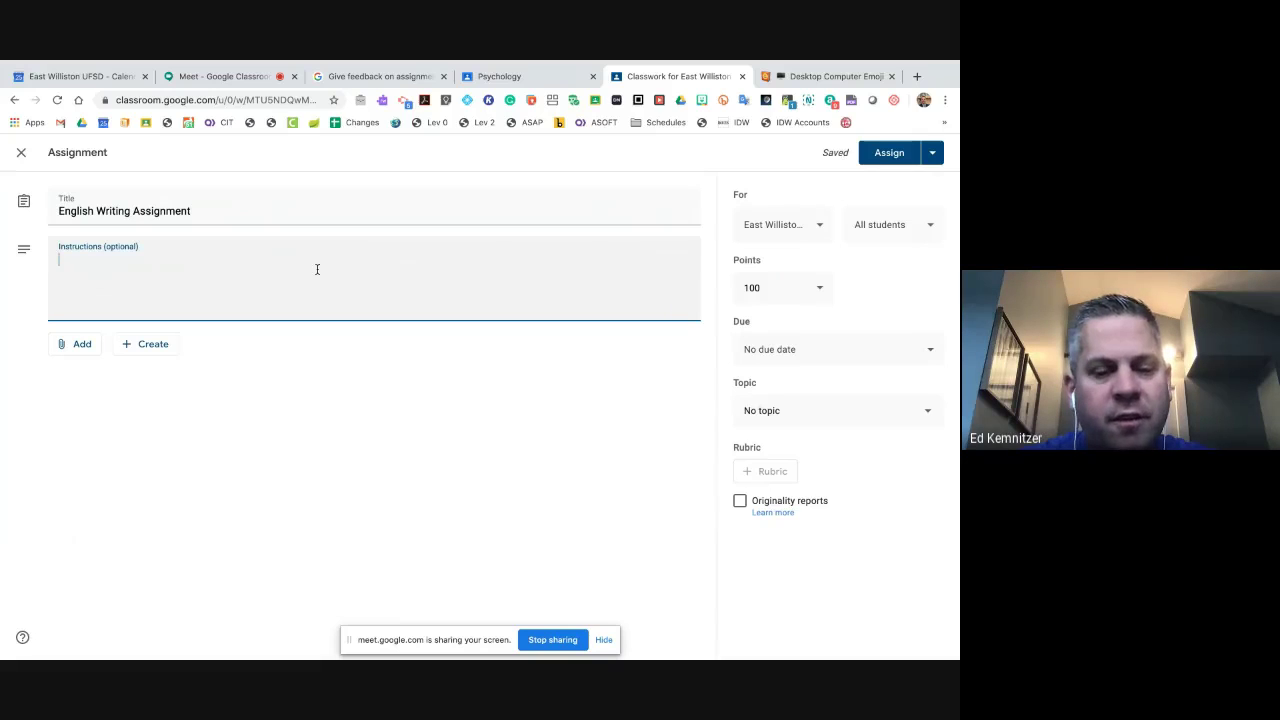
pyautogui.write('ON the ')
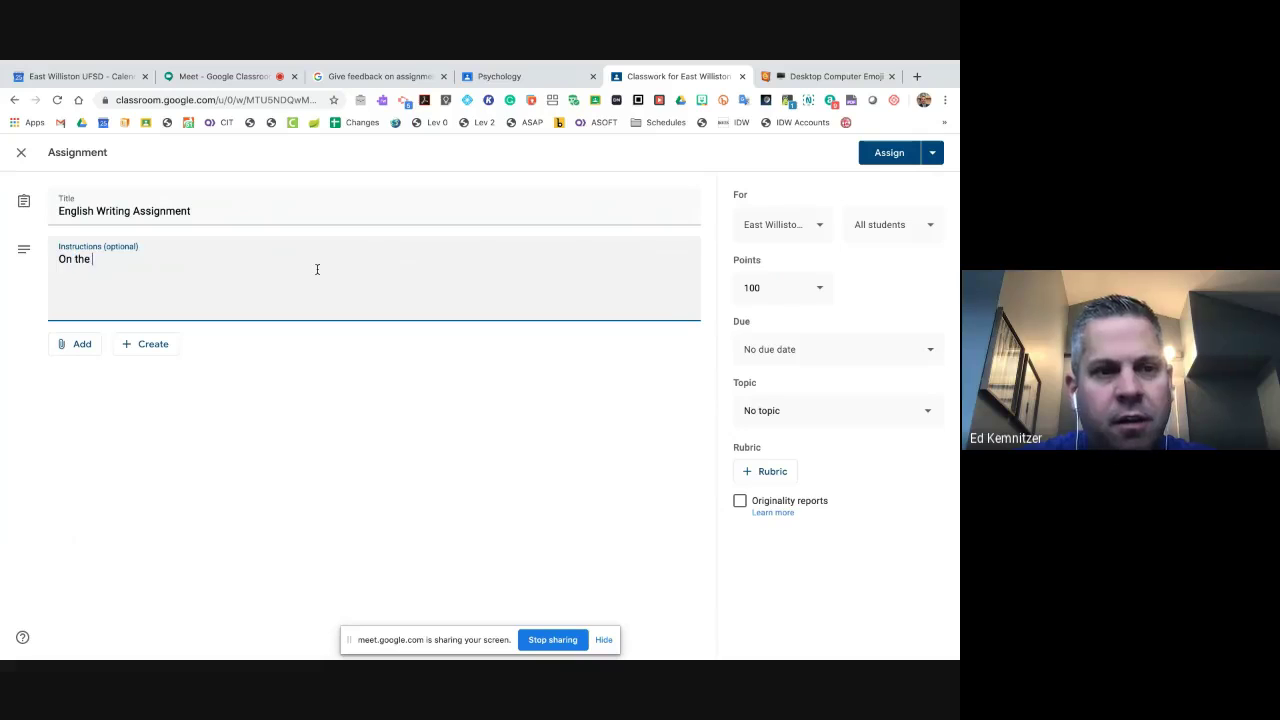
pyautogui.write('Google Document provided, ple')
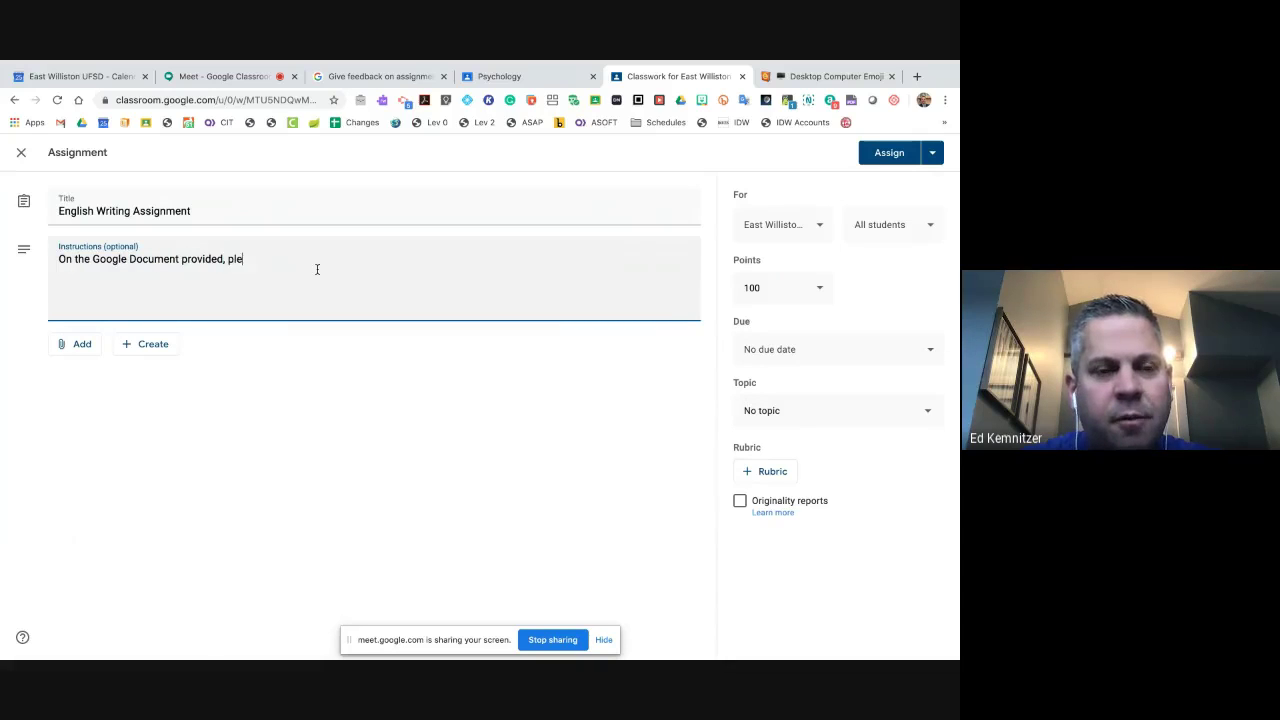
pyautogui.write('ase write a paragraph about you')
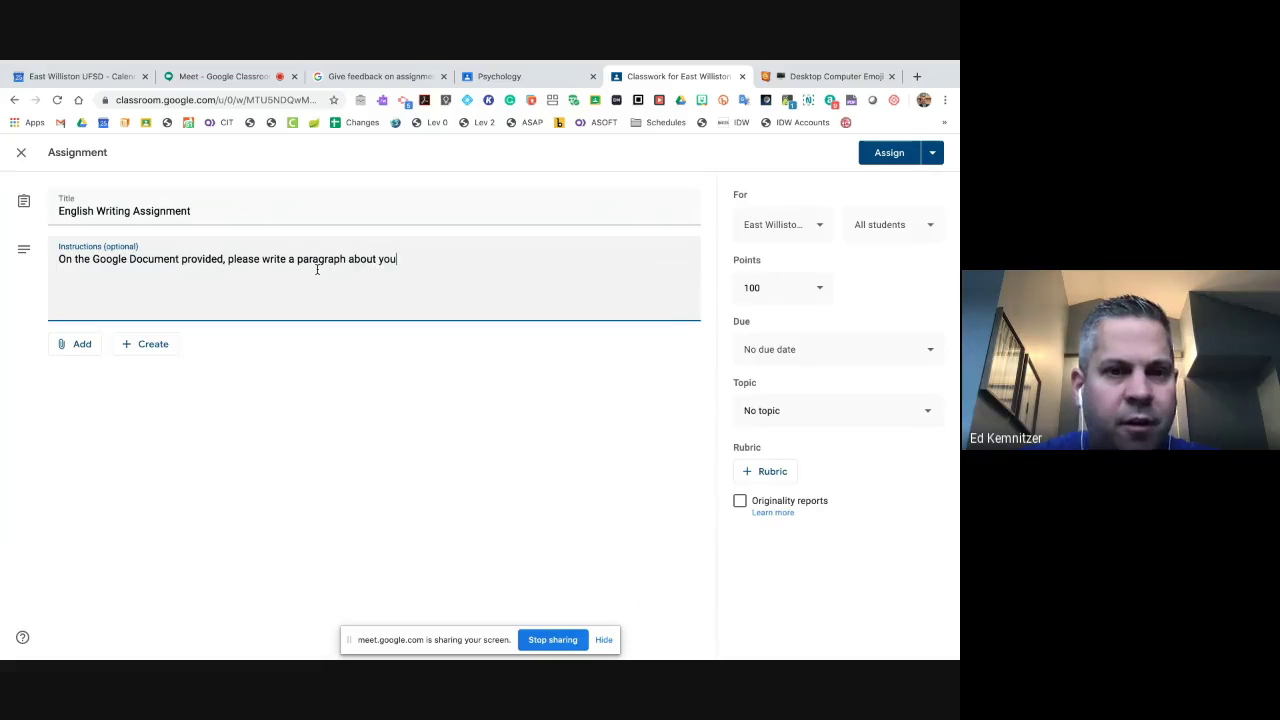
pyautogui.write('r crazy da')
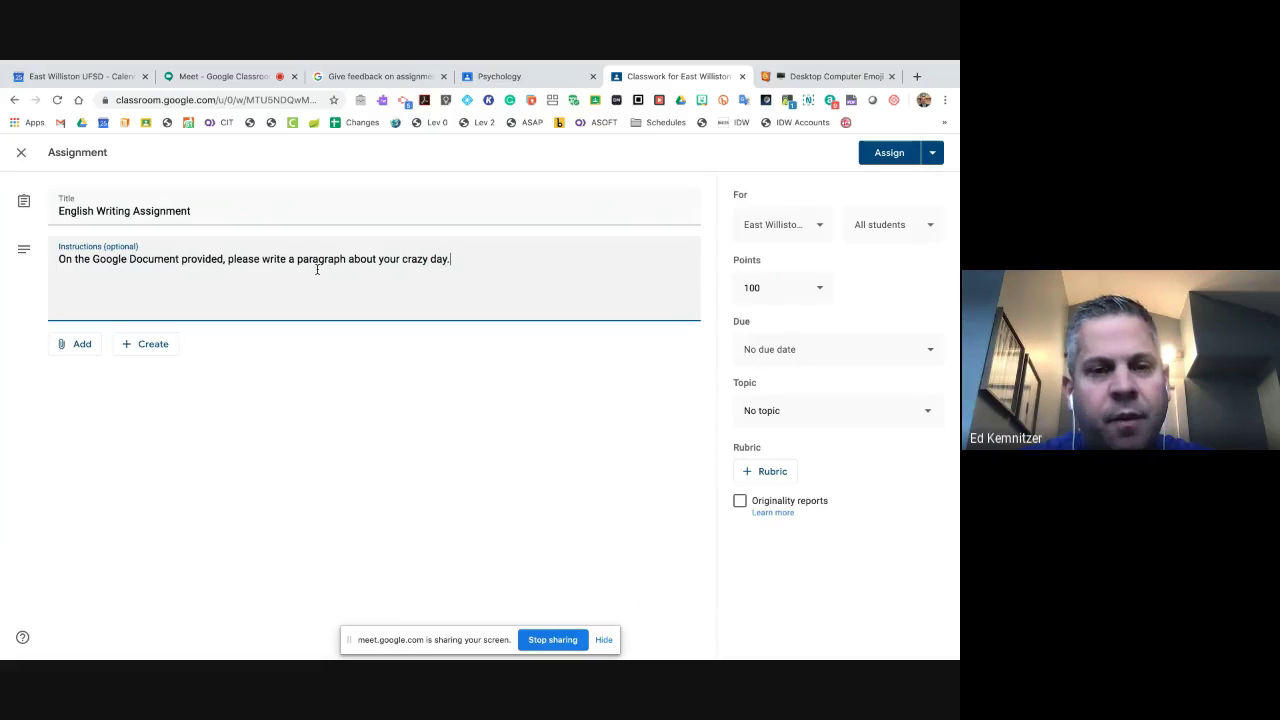
pyautogui.write('y.')
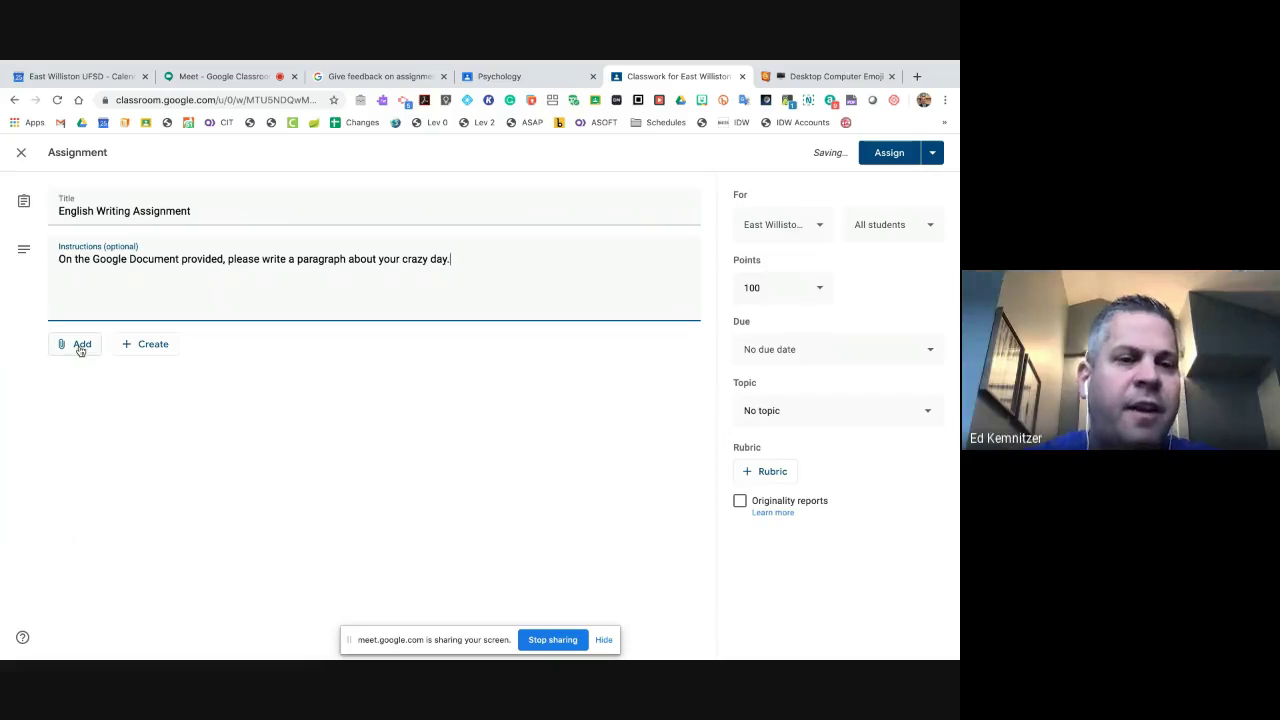
# - Attach the Live Tutorials document from Google Drive's Recent list to the assignment
pyautogui.click(80, 348)
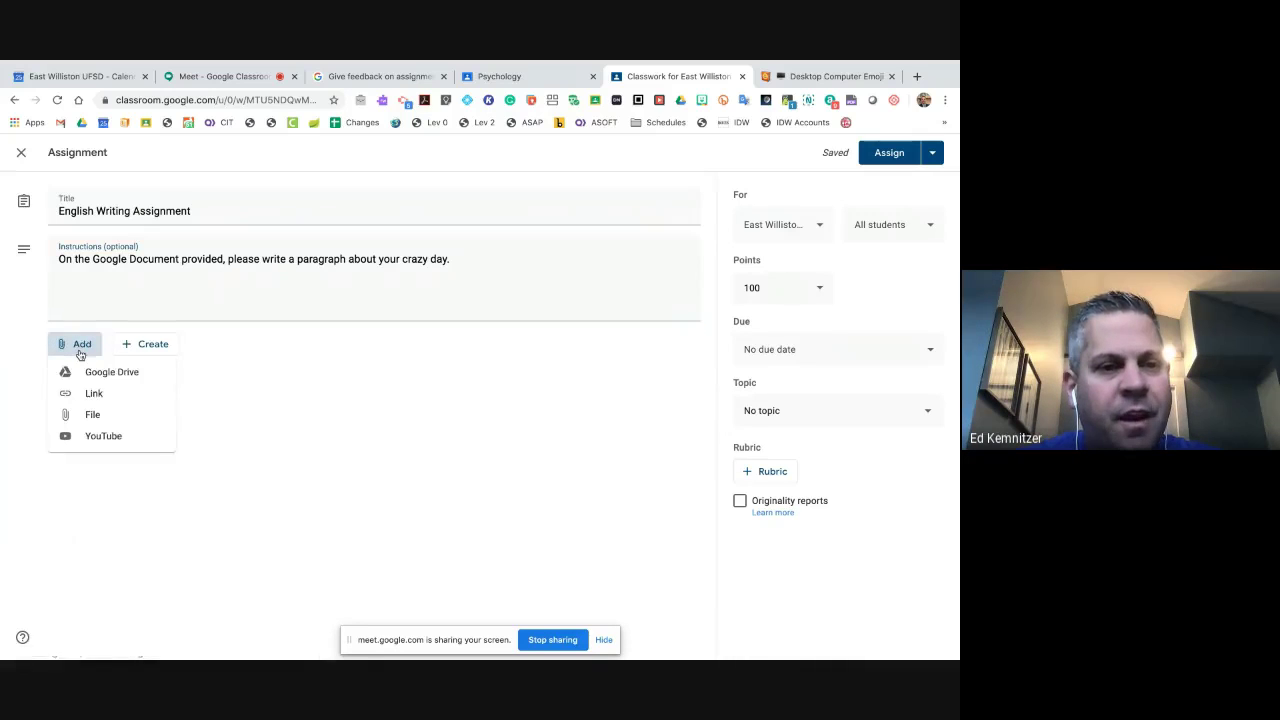
pyautogui.click(99, 370)
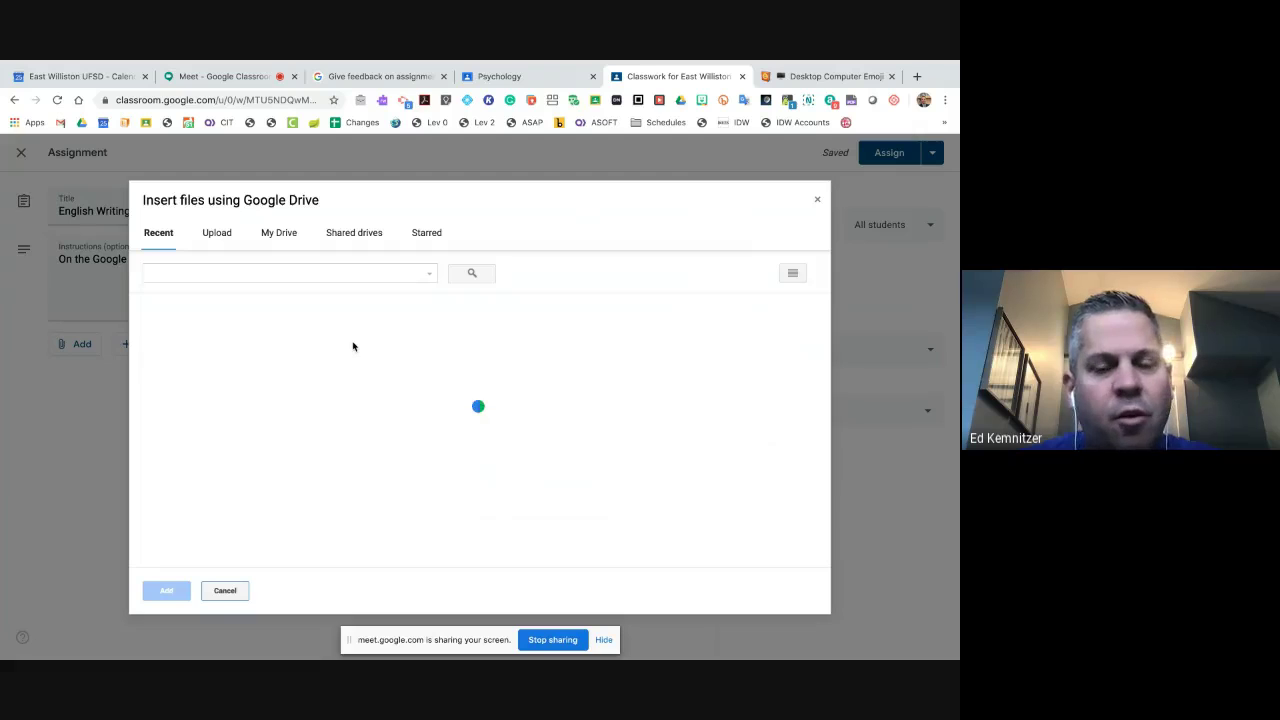
pyautogui.scroll(-1, 357, 363)
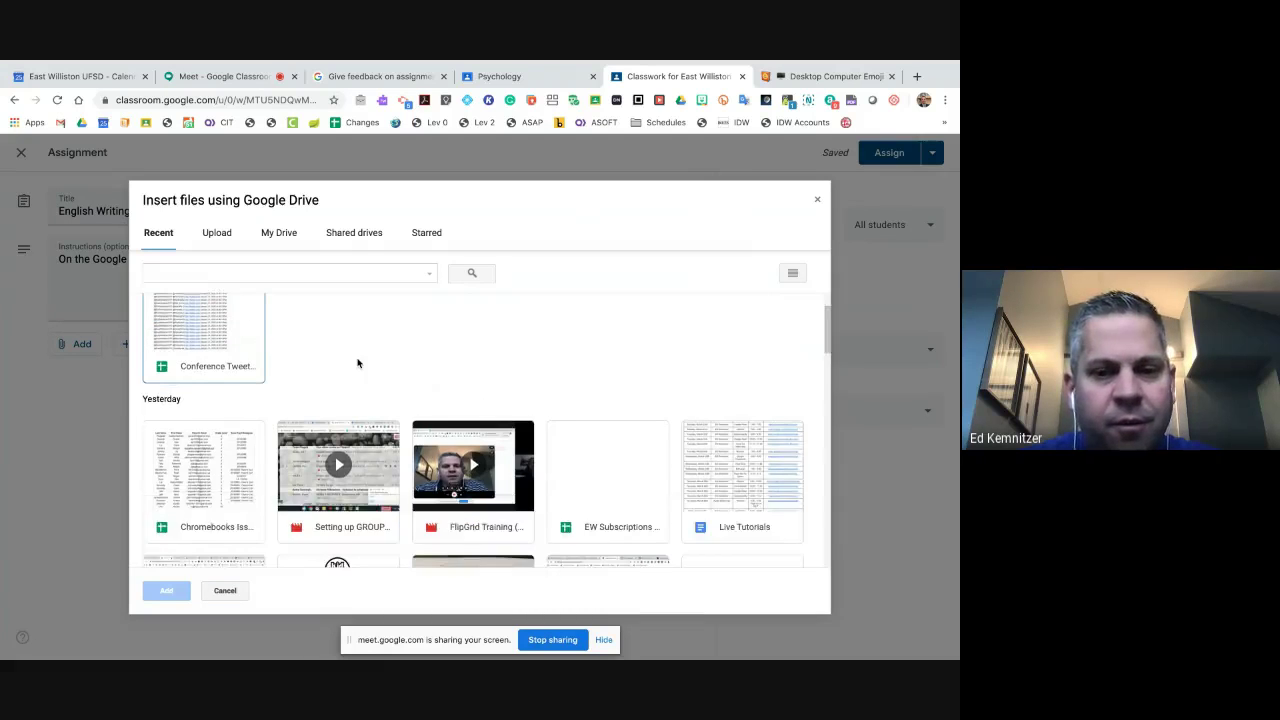
pyautogui.scroll(-2, 357, 363)
pyautogui.click(746, 420)
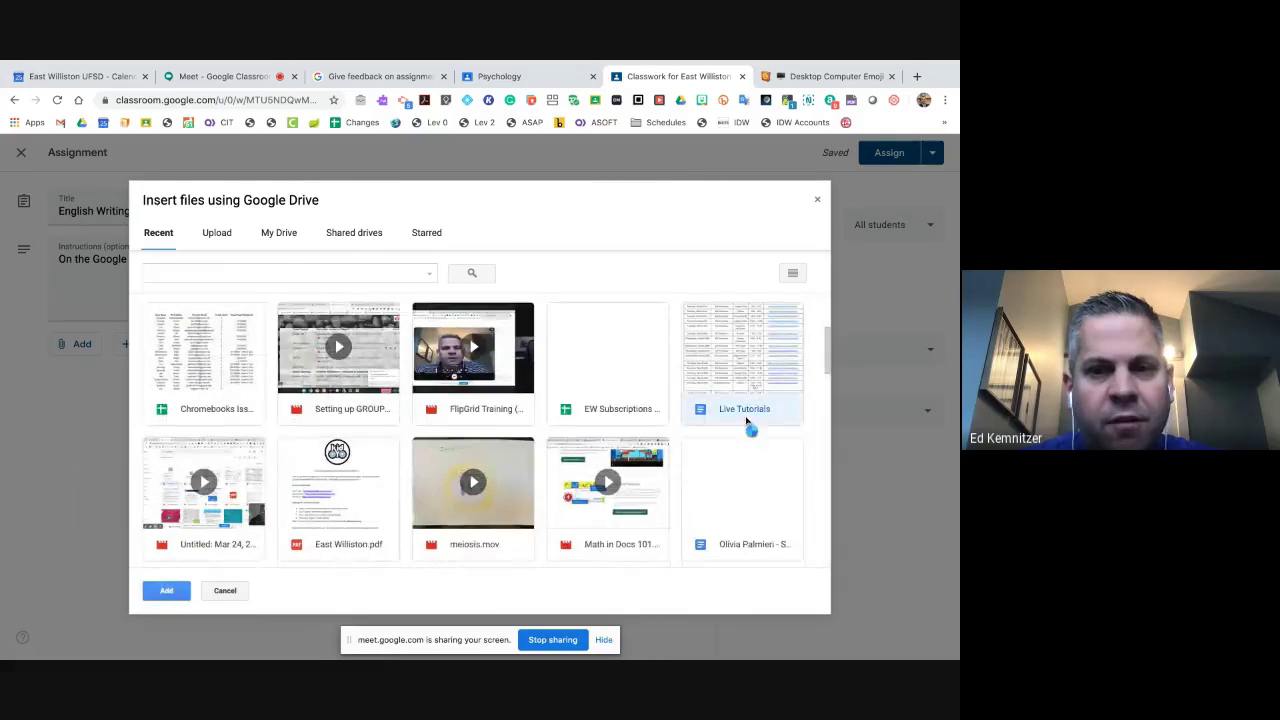
pyautogui.doubleClick(746, 420)
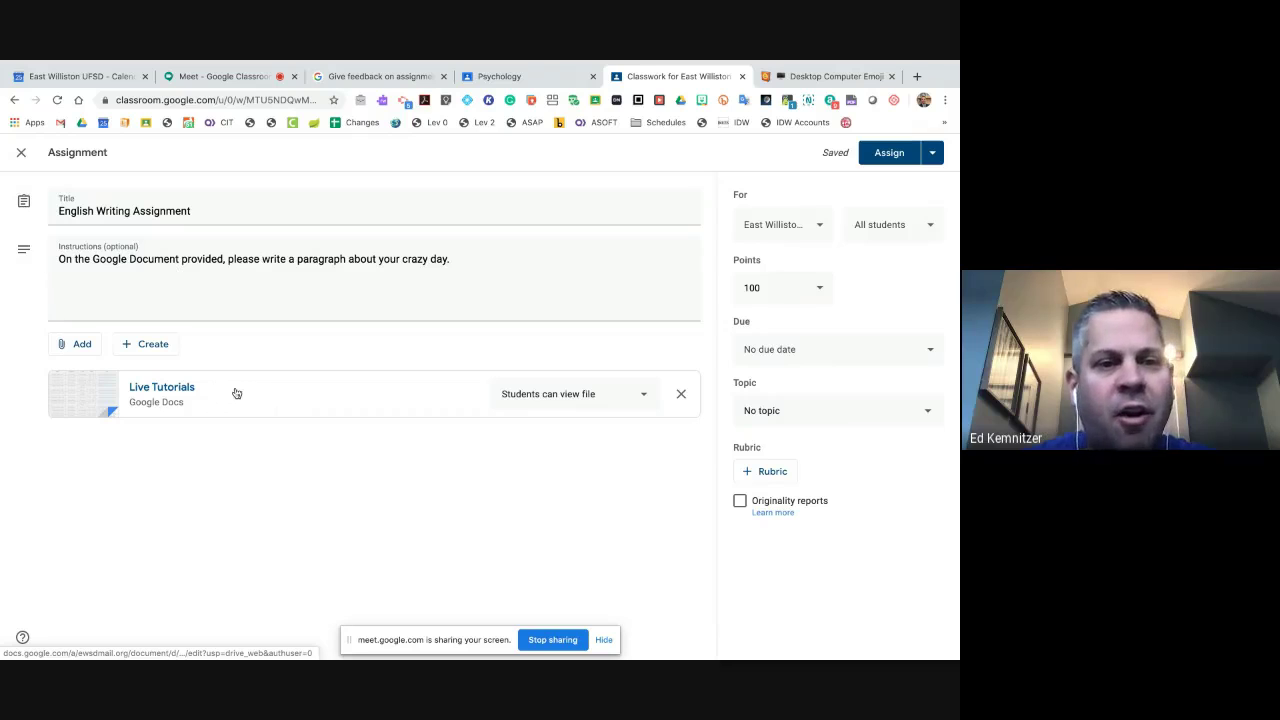
# - Set the Live Tutorials doc attachment to 'Make a copy for each student'
pyautogui.click(644, 399)
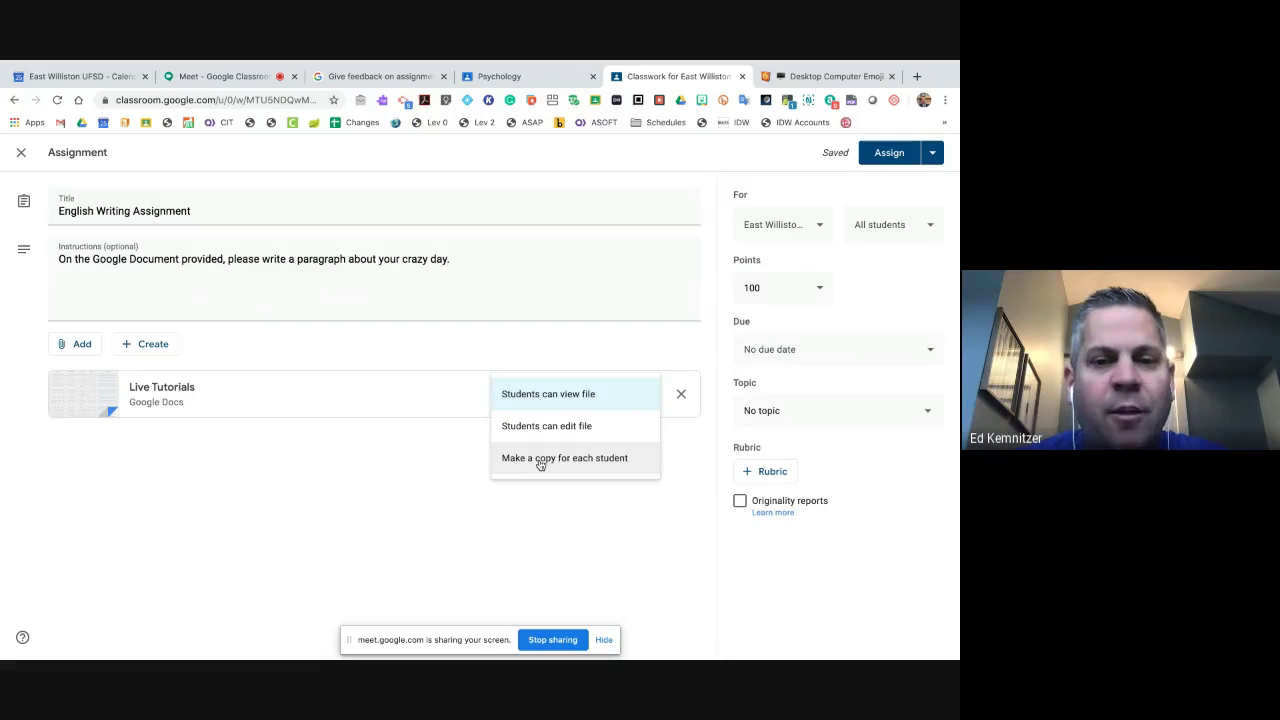
pyautogui.click(540, 460)
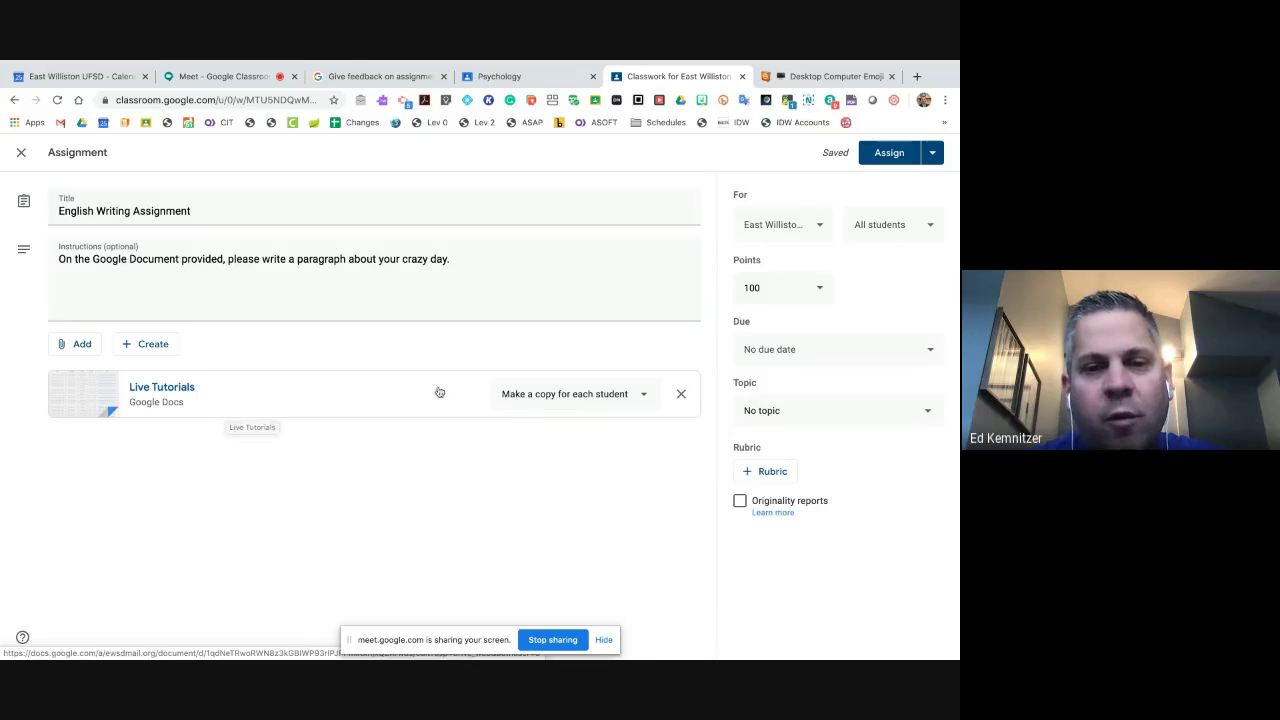
# - Confirm the assignment still goes to this class and all students
pyautogui.click(803, 231)
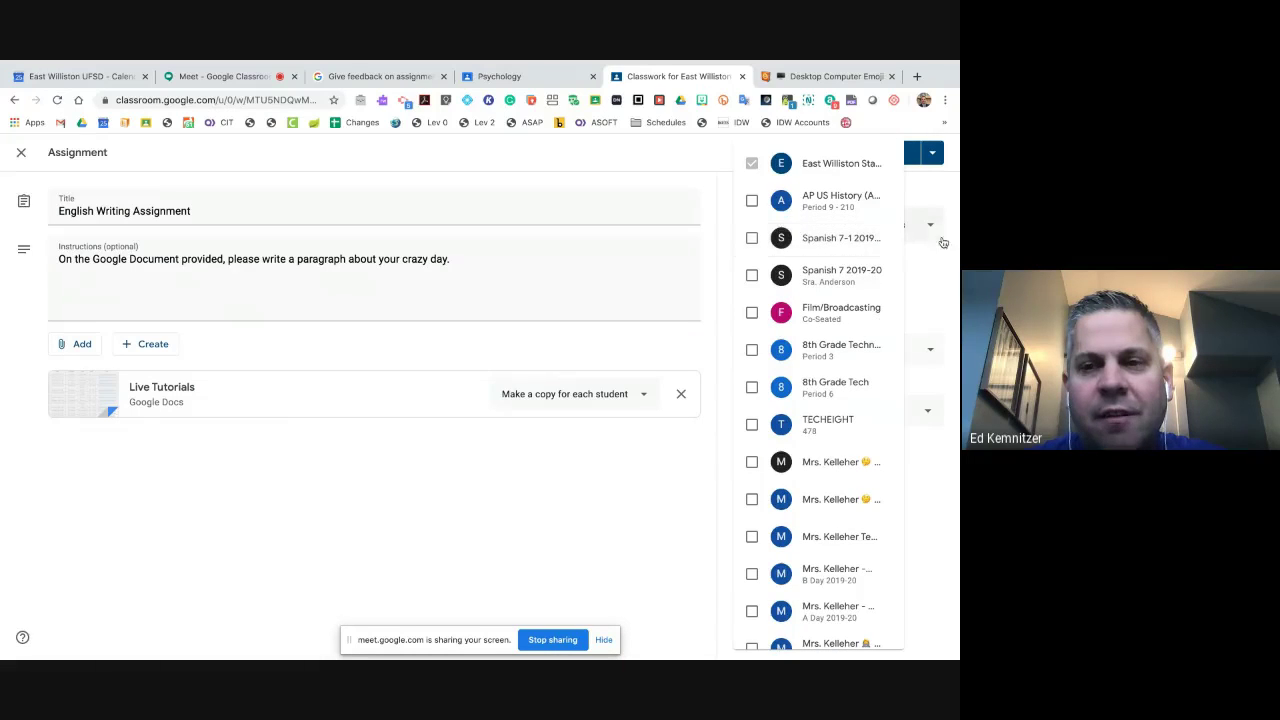
pyautogui.click(940, 276)
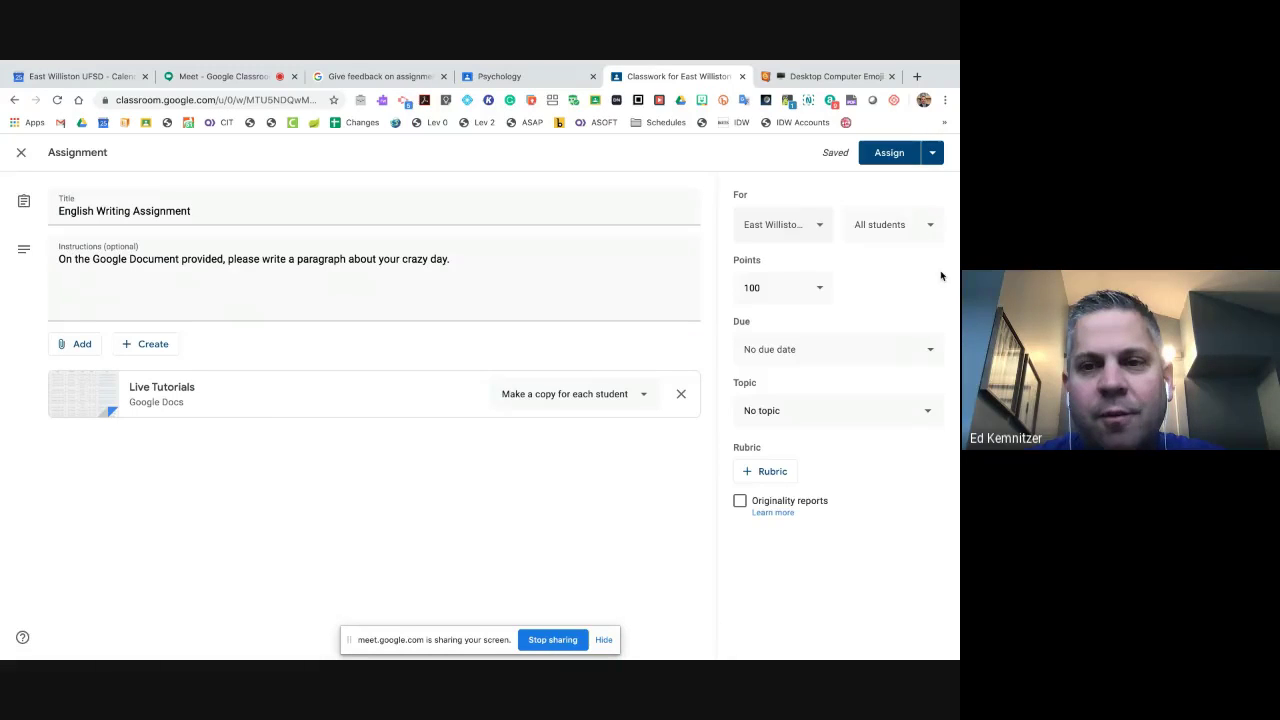
pyautogui.click(915, 224)
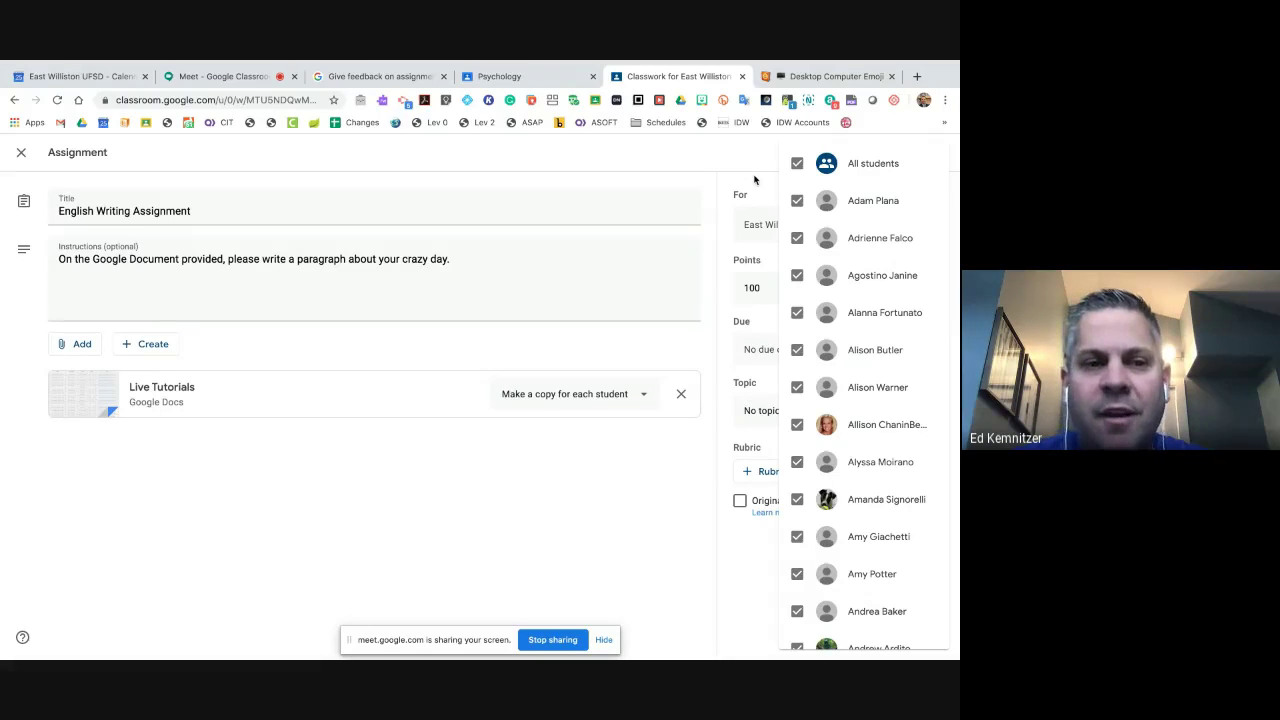
pyautogui.click(754, 179)
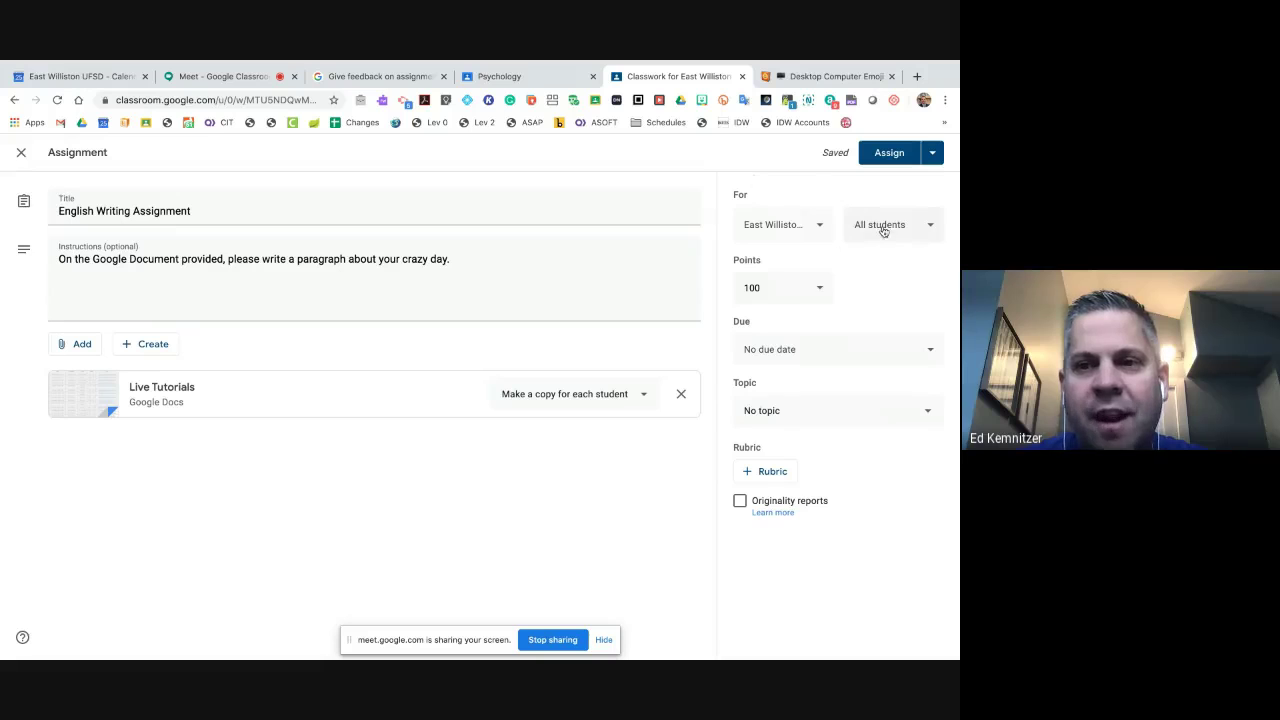
# - Change the assignment's points from 100 to Ungraded
pyautogui.click(820, 290)
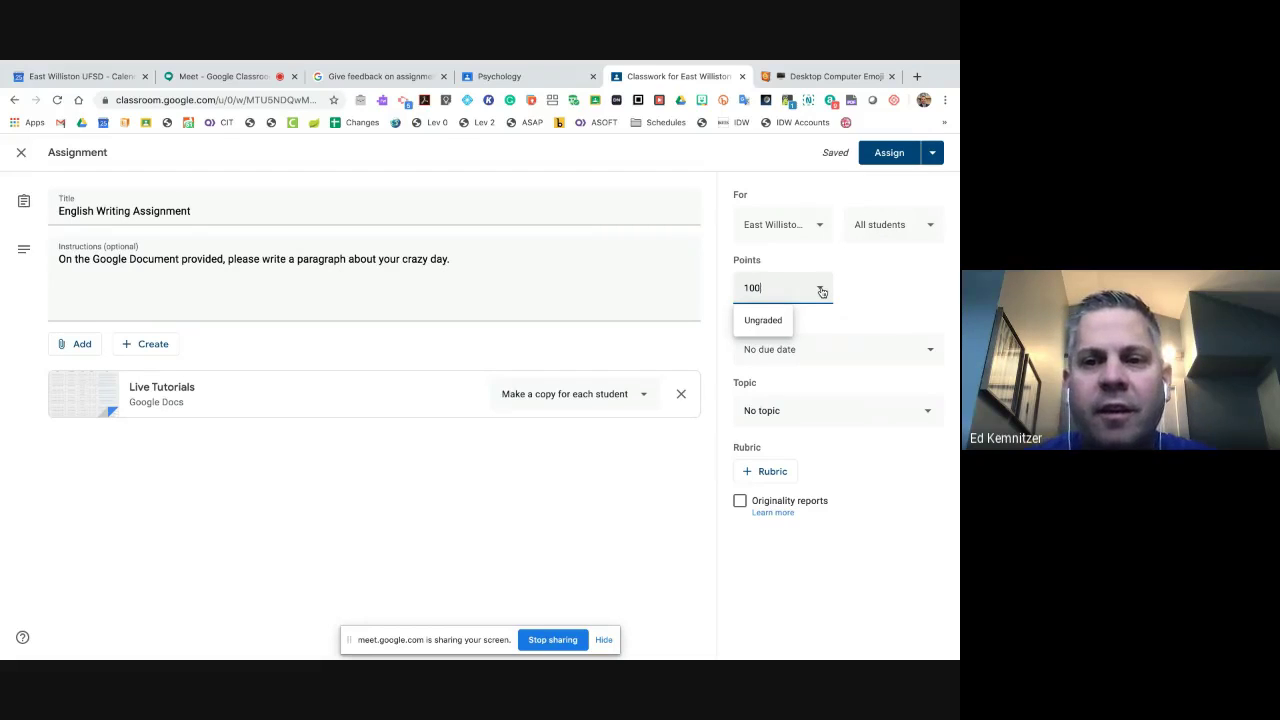
pyautogui.click(763, 321)
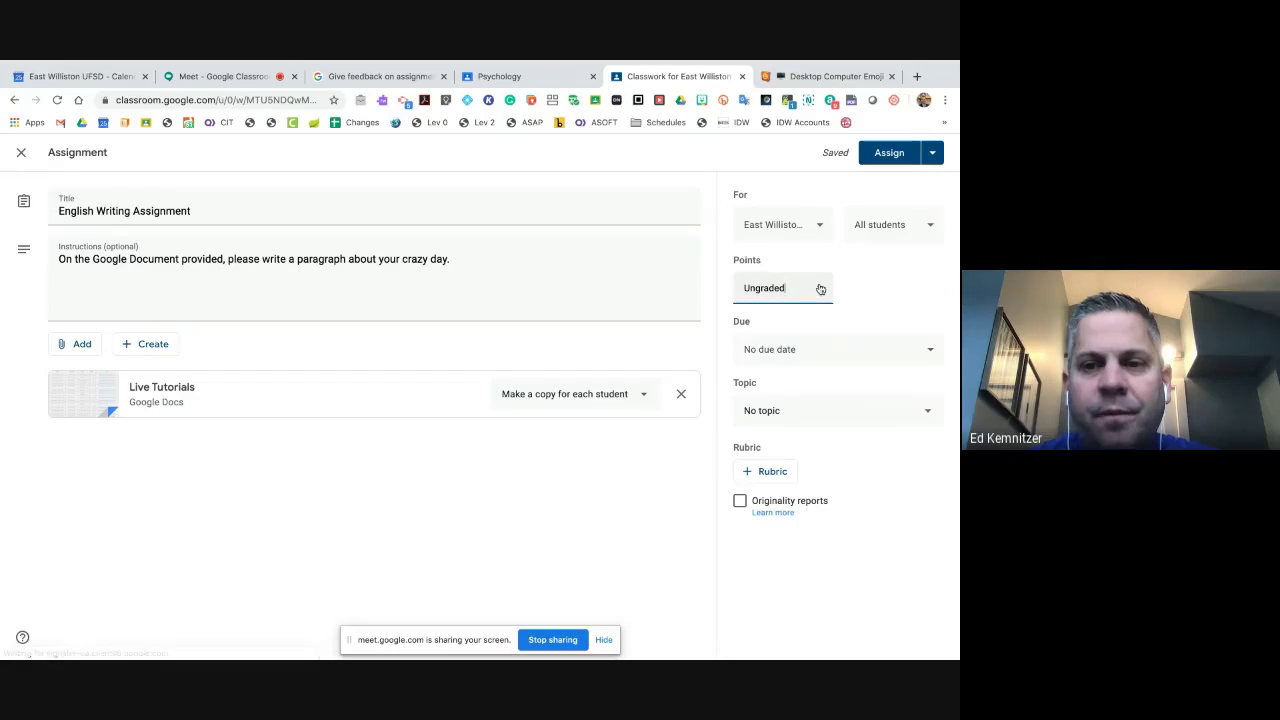
pyautogui.click(900, 355)
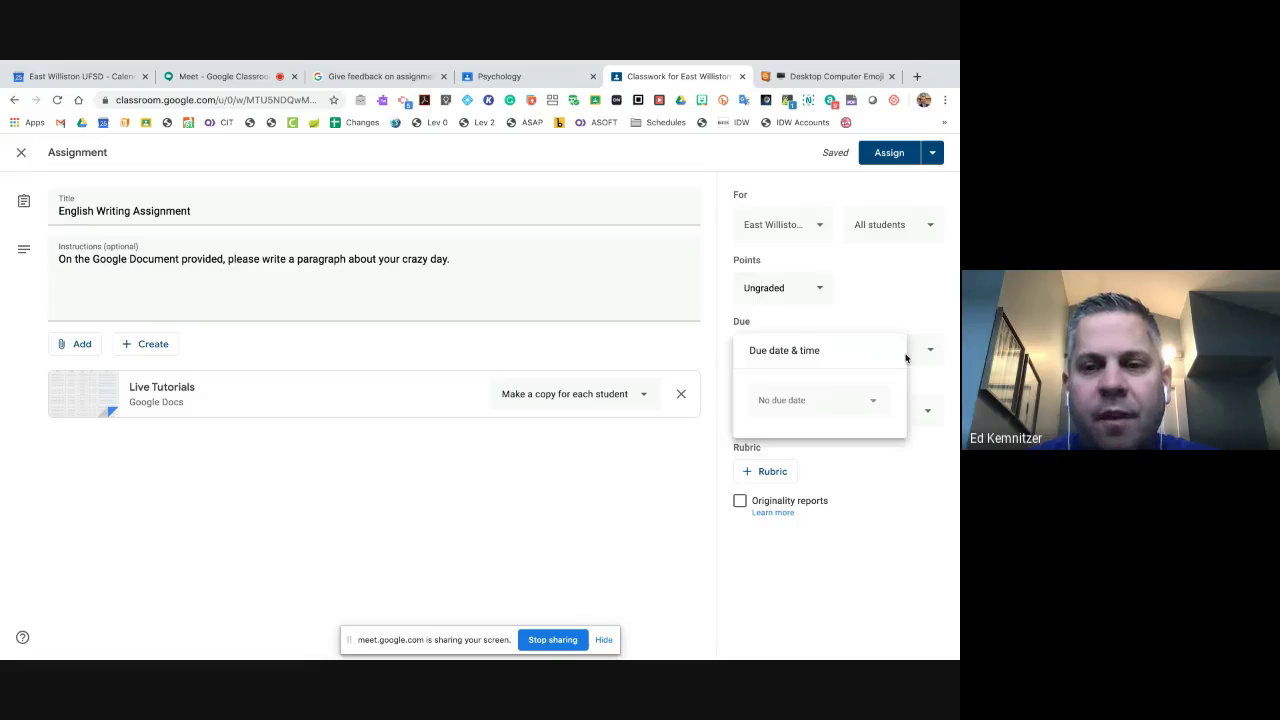
# - Pick March 27 as the due date with the default 11:59 PM time
pyautogui.click(833, 410)
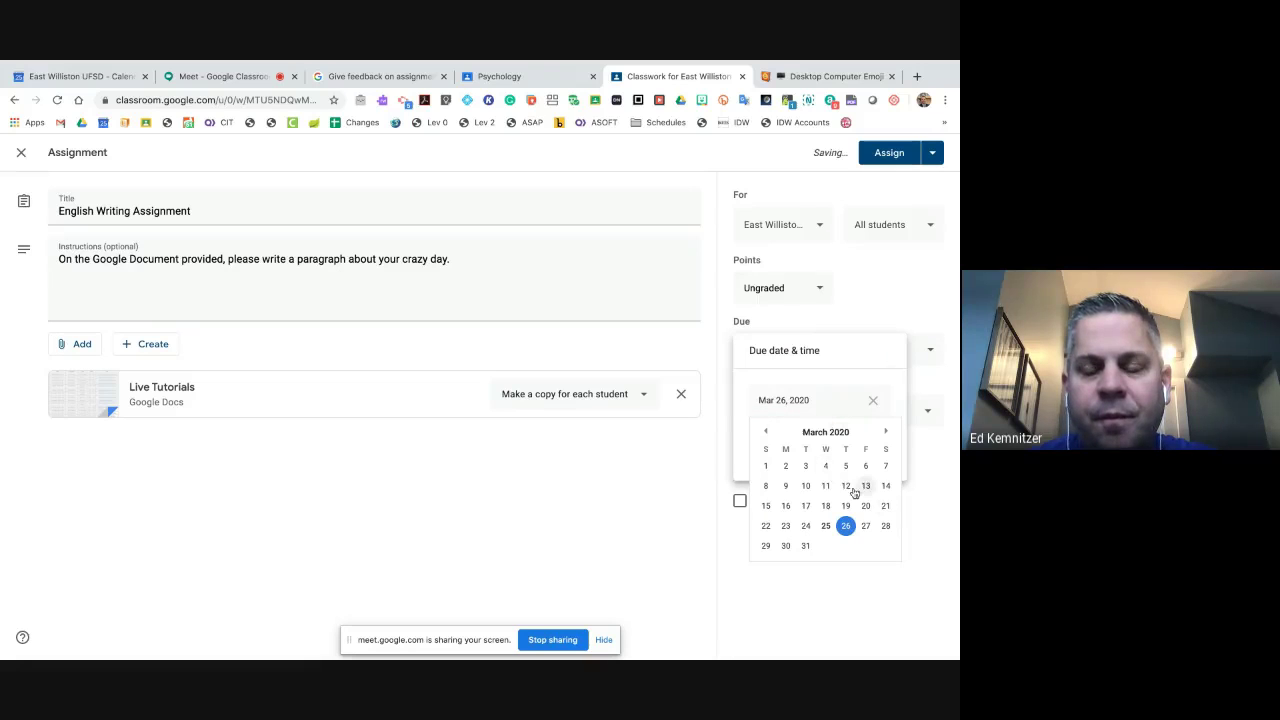
pyautogui.click(864, 529)
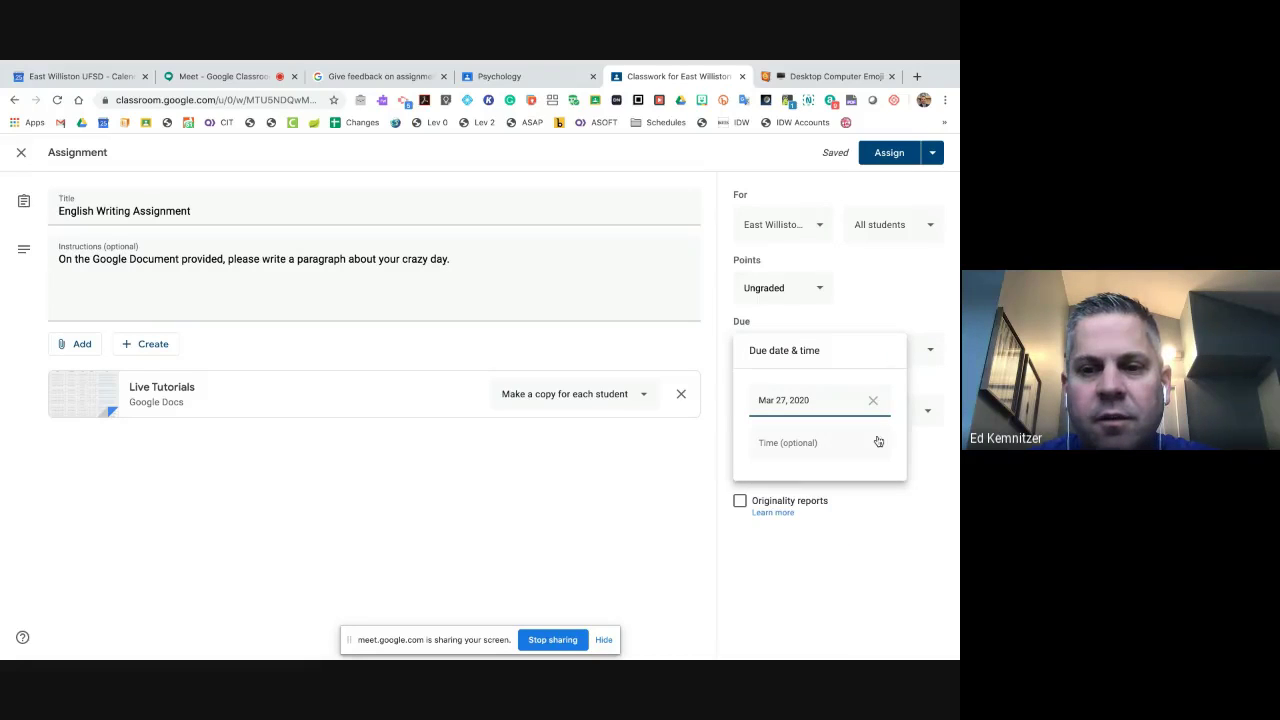
pyautogui.click(829, 441)
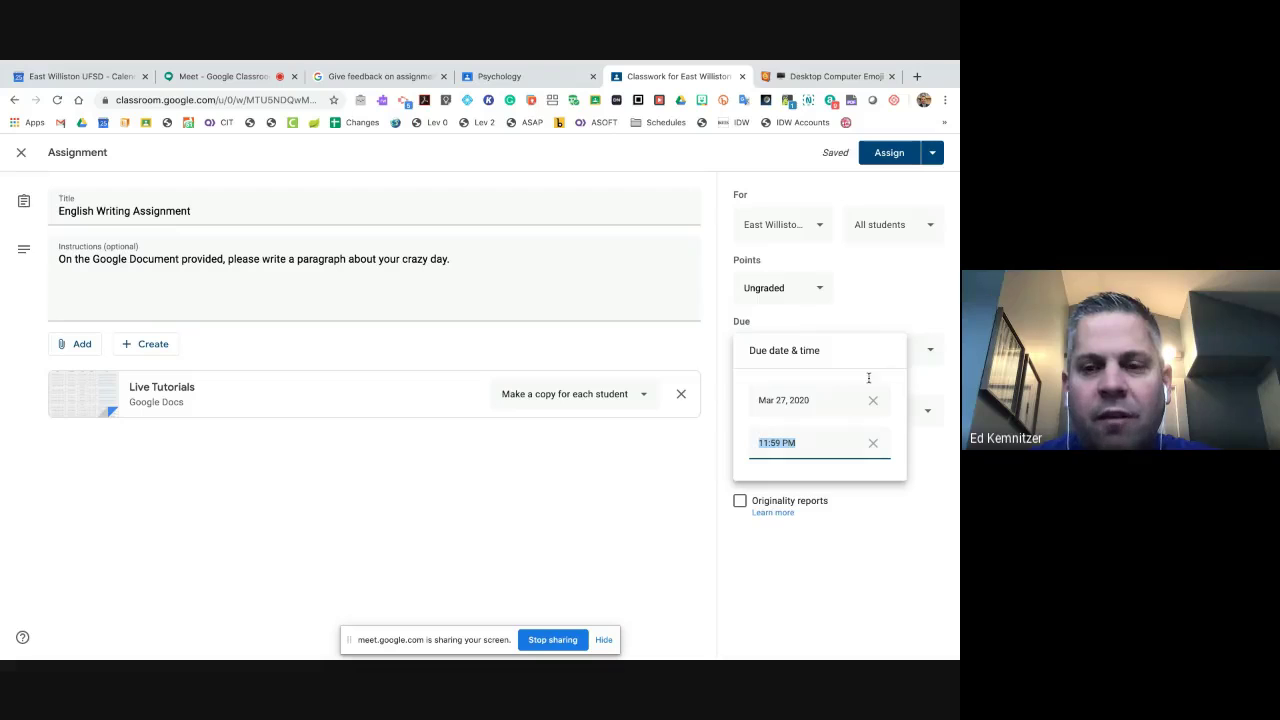
pyautogui.click(915, 259)
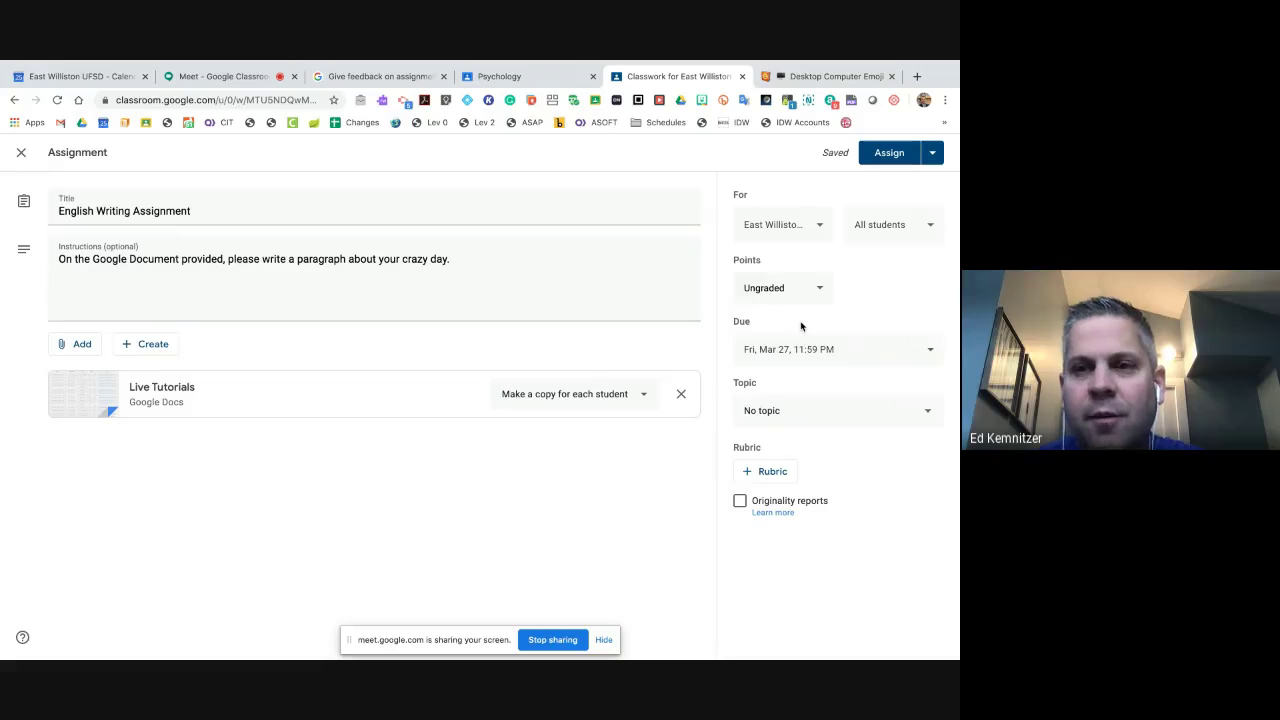
pyautogui.click(230, 77)
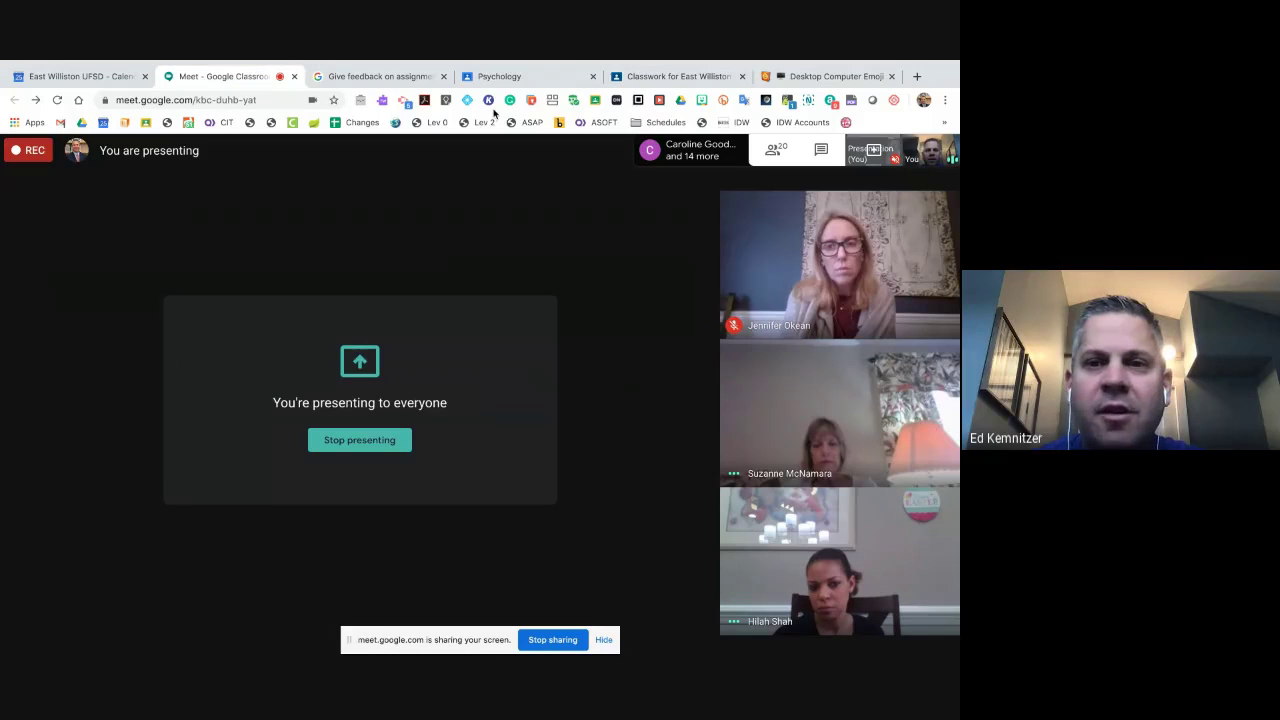
pyautogui.click(680, 77)
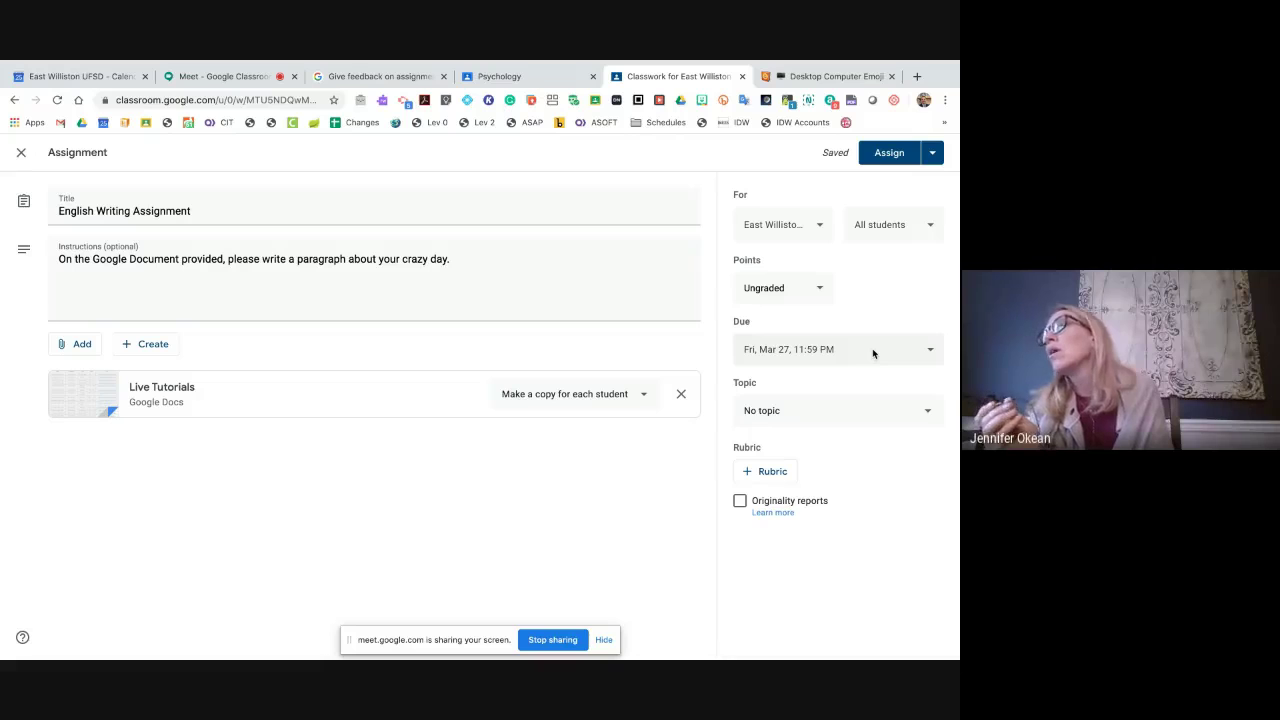
# - Check the Topic list twice, leaving no topic, with a quick look at the Meet call
pyautogui.click(886, 419)
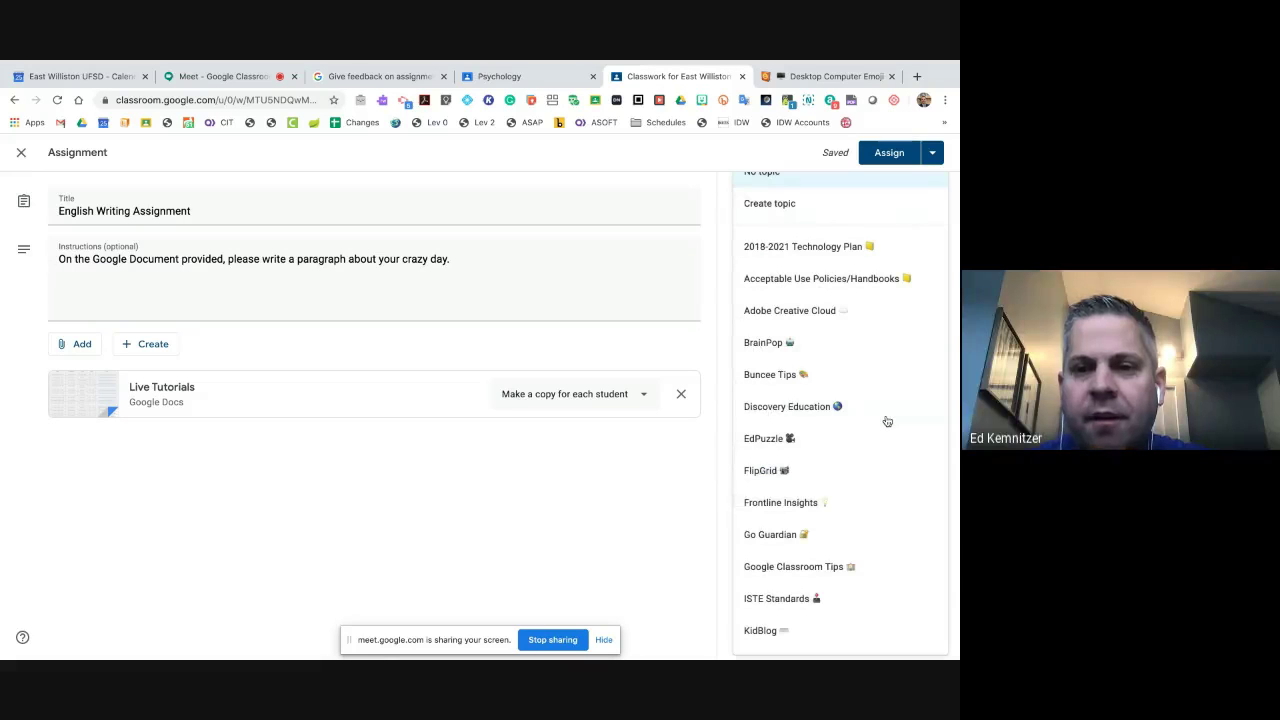
pyautogui.click(694, 486)
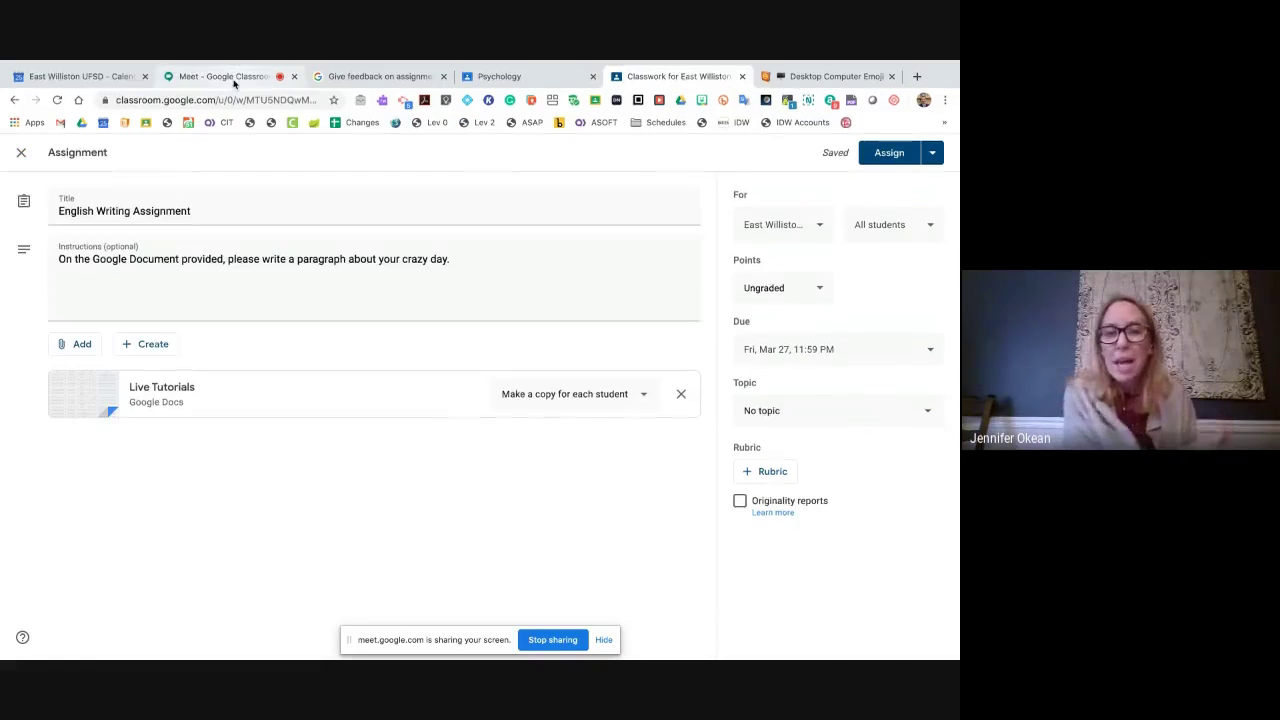
pyautogui.click(225, 76)
pyautogui.click(655, 76)
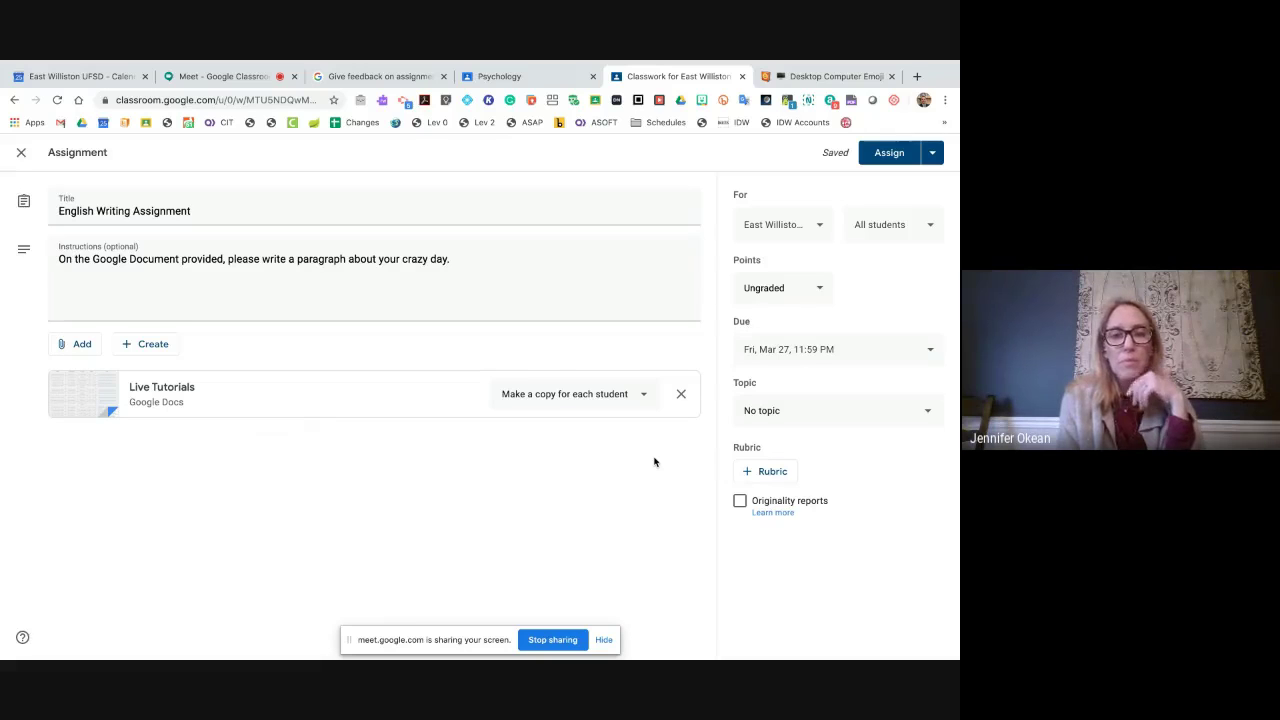
pyautogui.click(766, 412)
pyautogui.click(674, 467)
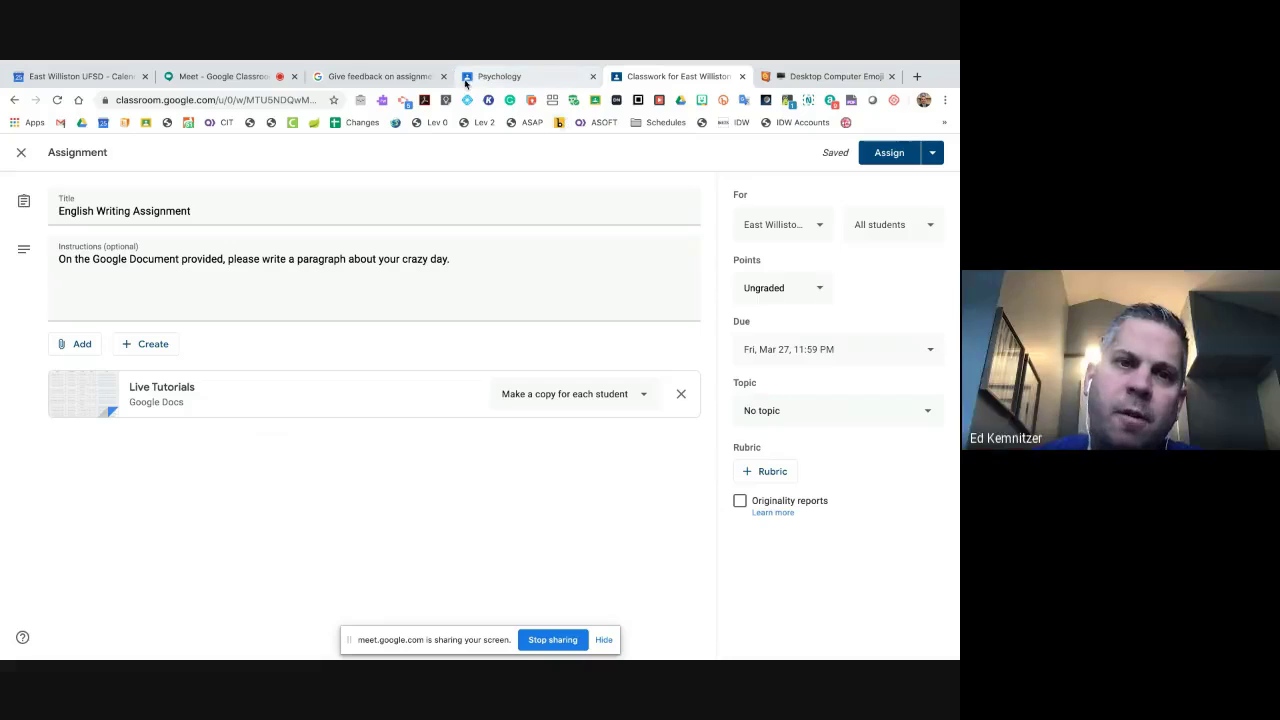
pyautogui.click(252, 80)
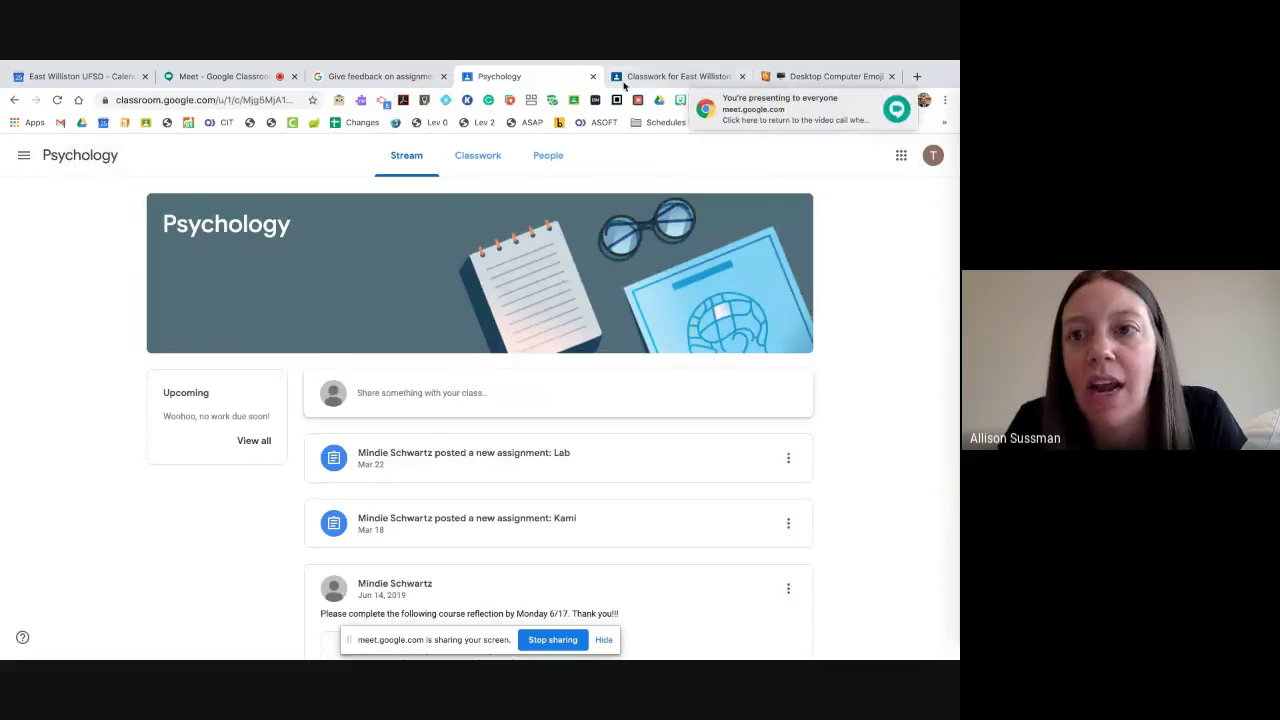
pyautogui.hotkey('ctrl', 'Tab')
pyautogui.click(533, 84)
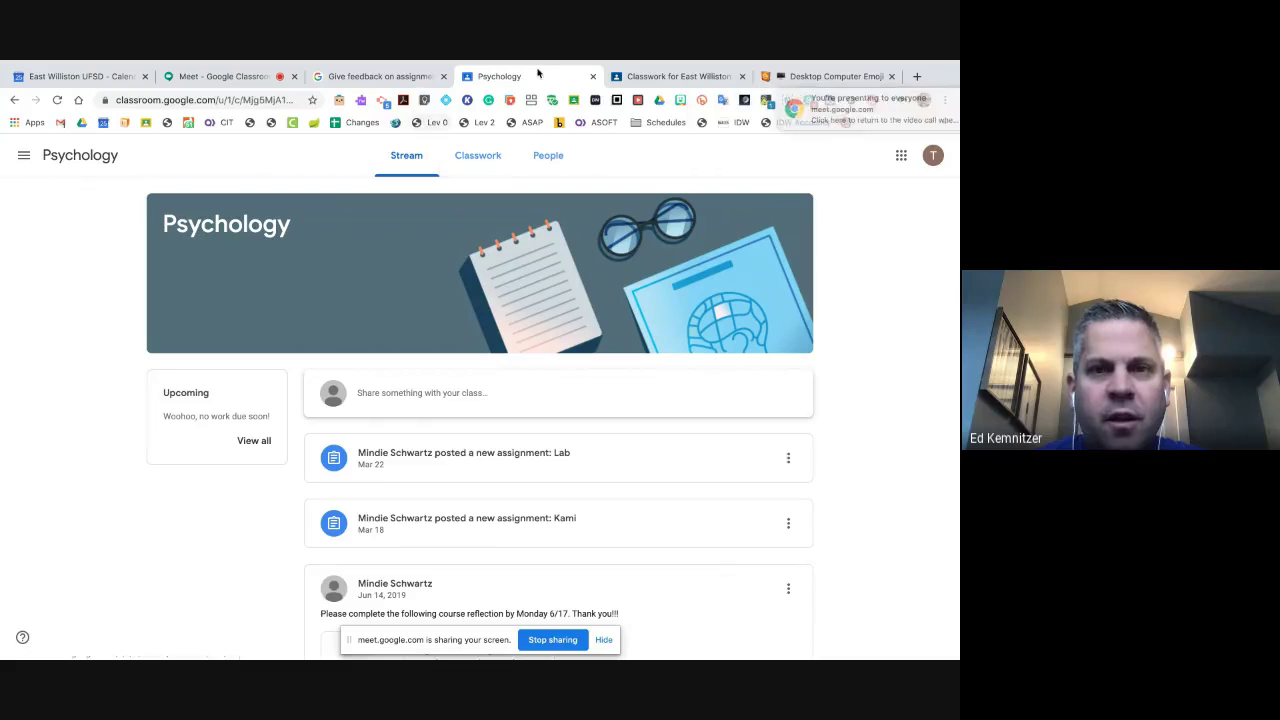
pyautogui.click(676, 76)
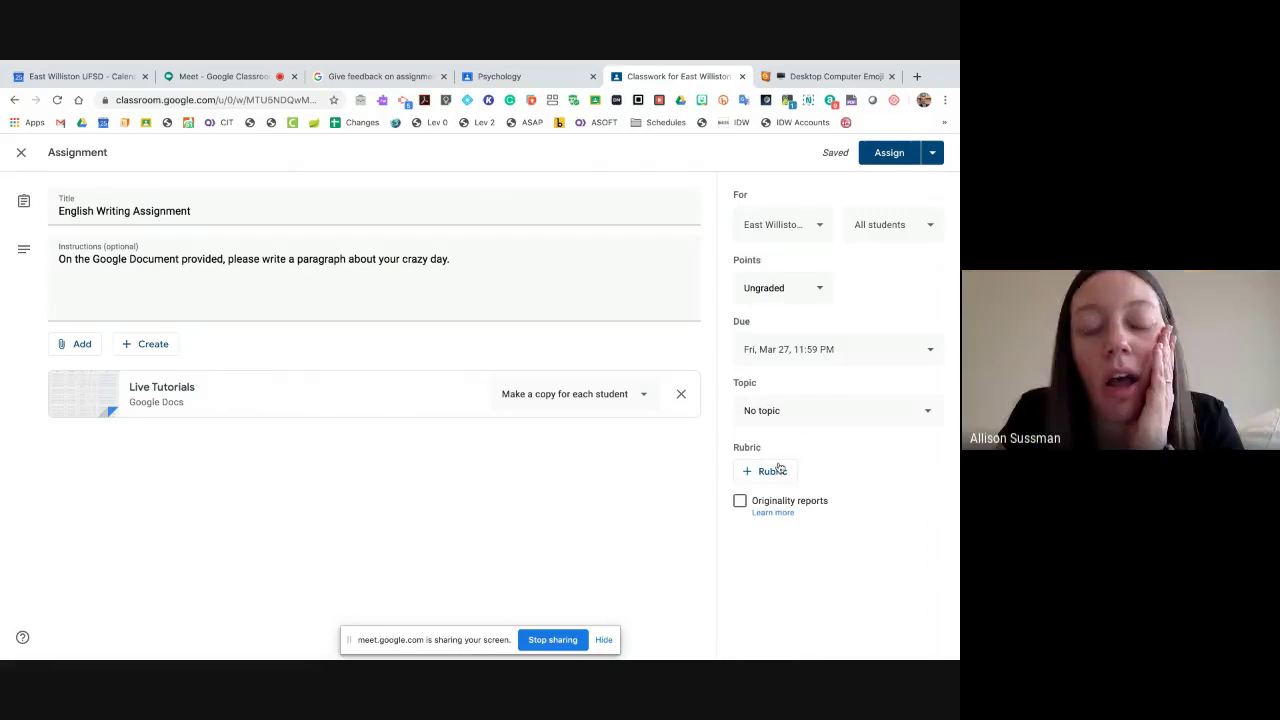
# - File the assignment under the EdPuzzle topic and start creating a rubric
pyautogui.click(779, 414)
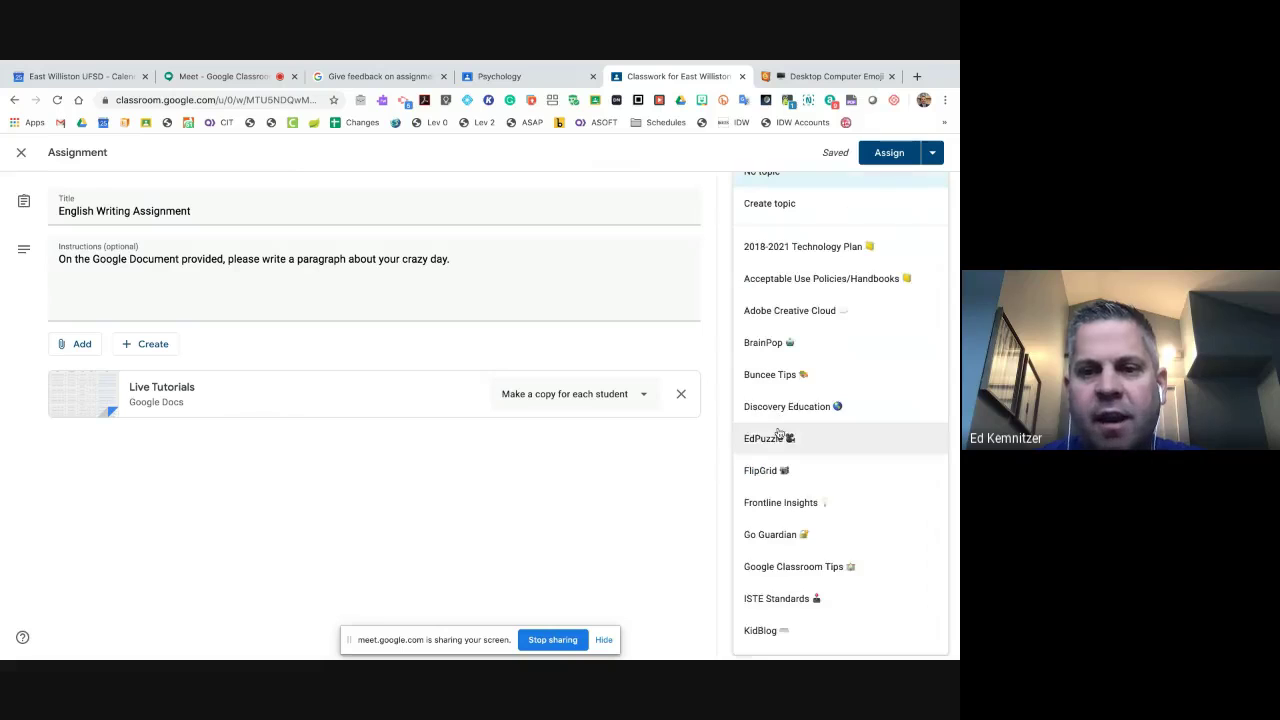
pyautogui.click(777, 438)
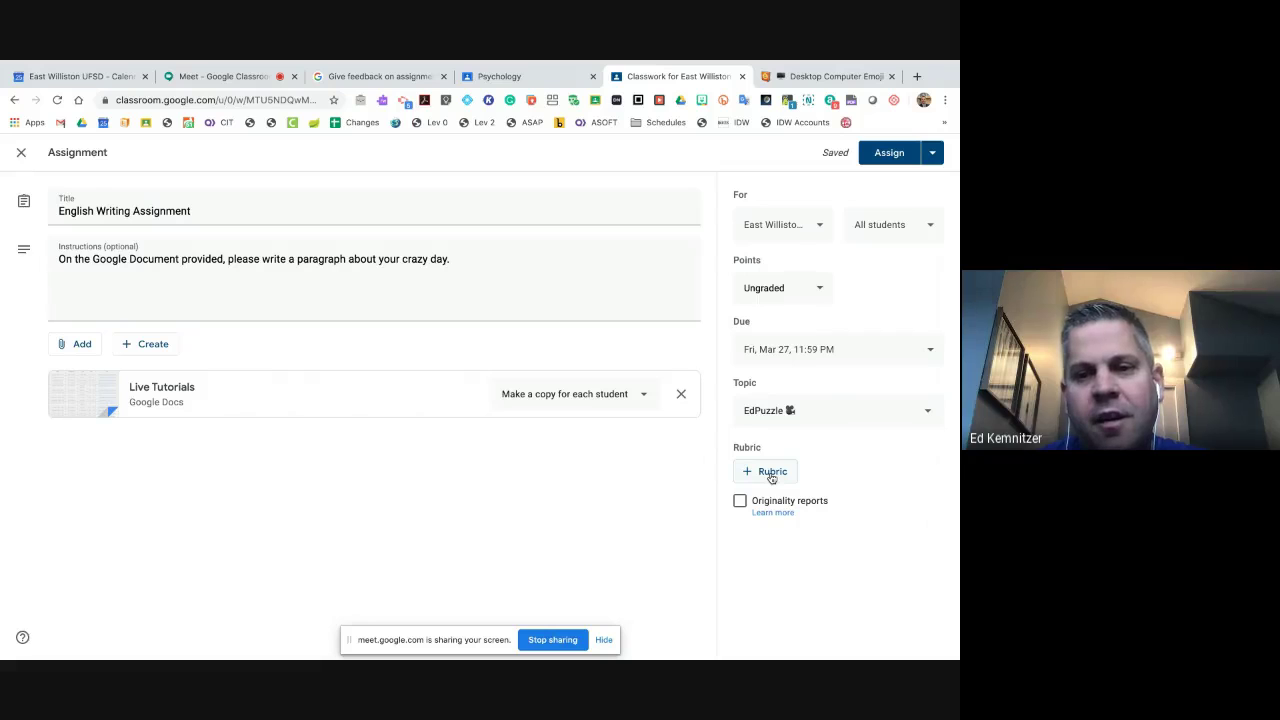
pyautogui.click(771, 475)
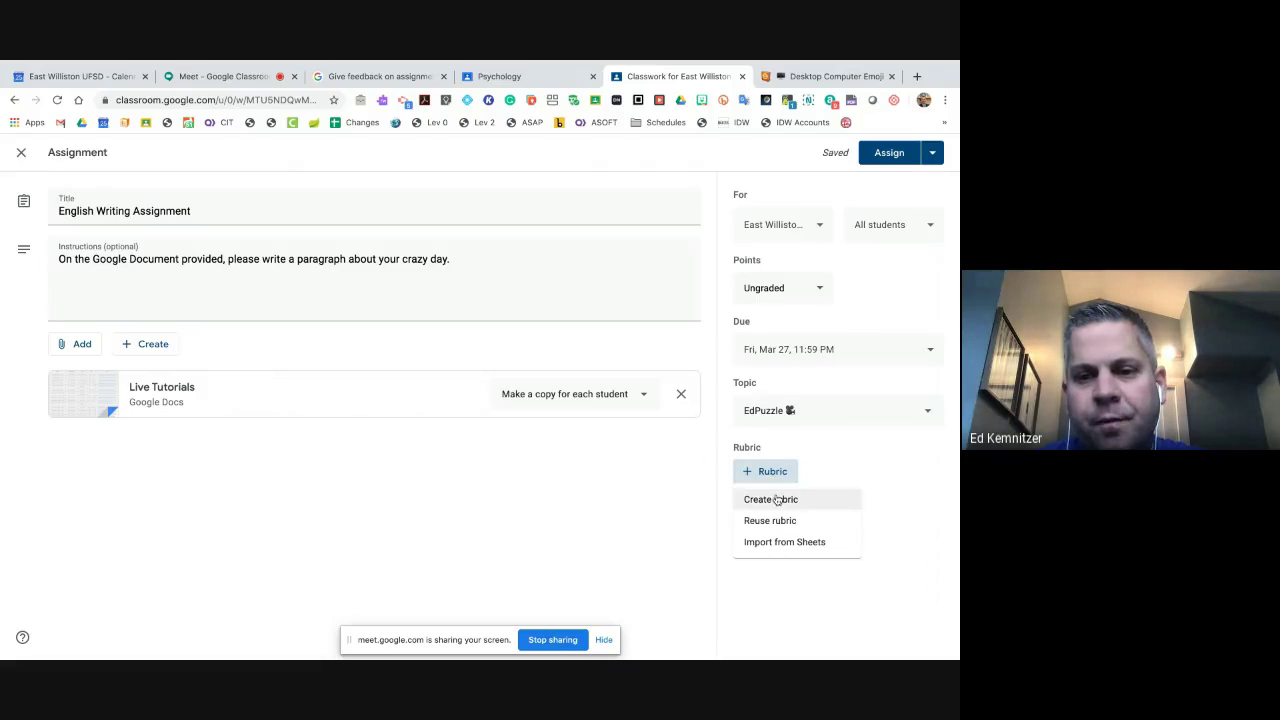
pyautogui.click(778, 500)
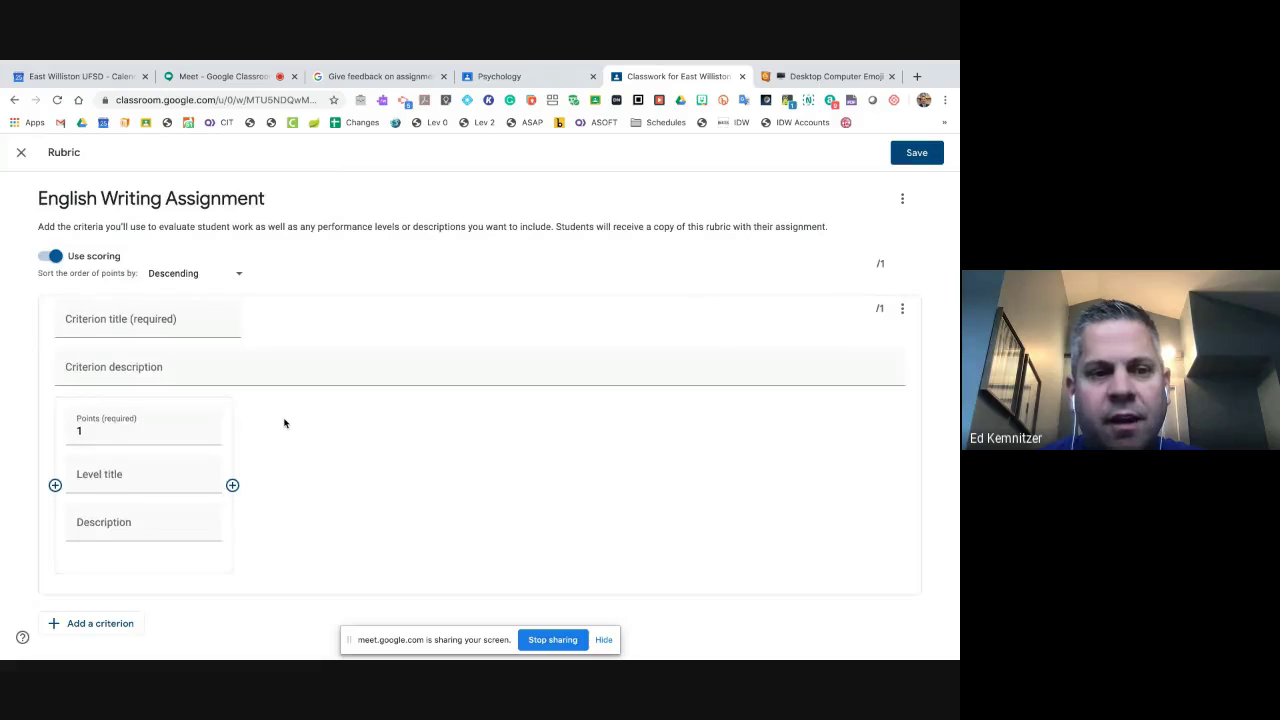
# - Discard the empty rubric and leave the assignment without one
pyautogui.click(20, 152)
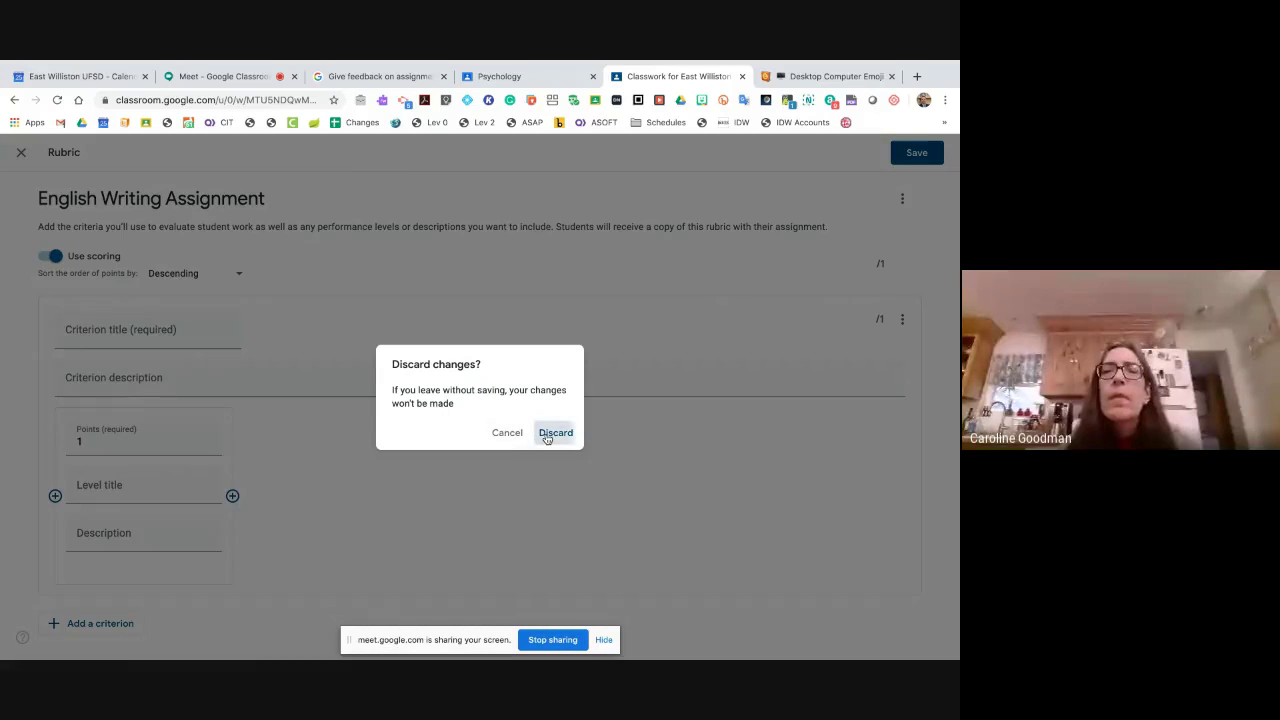
pyautogui.click(545, 434)
pyautogui.click(746, 473)
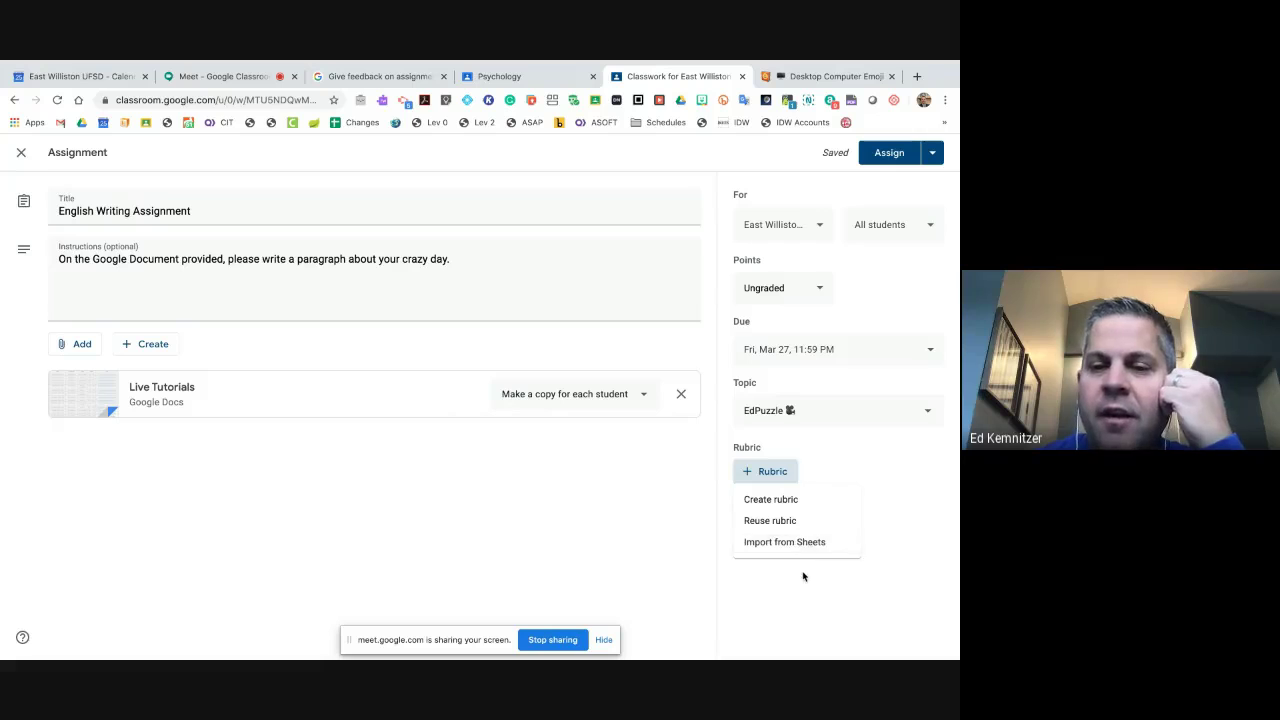
pyautogui.click(803, 574)
pyautogui.click(766, 471)
pyautogui.click(786, 586)
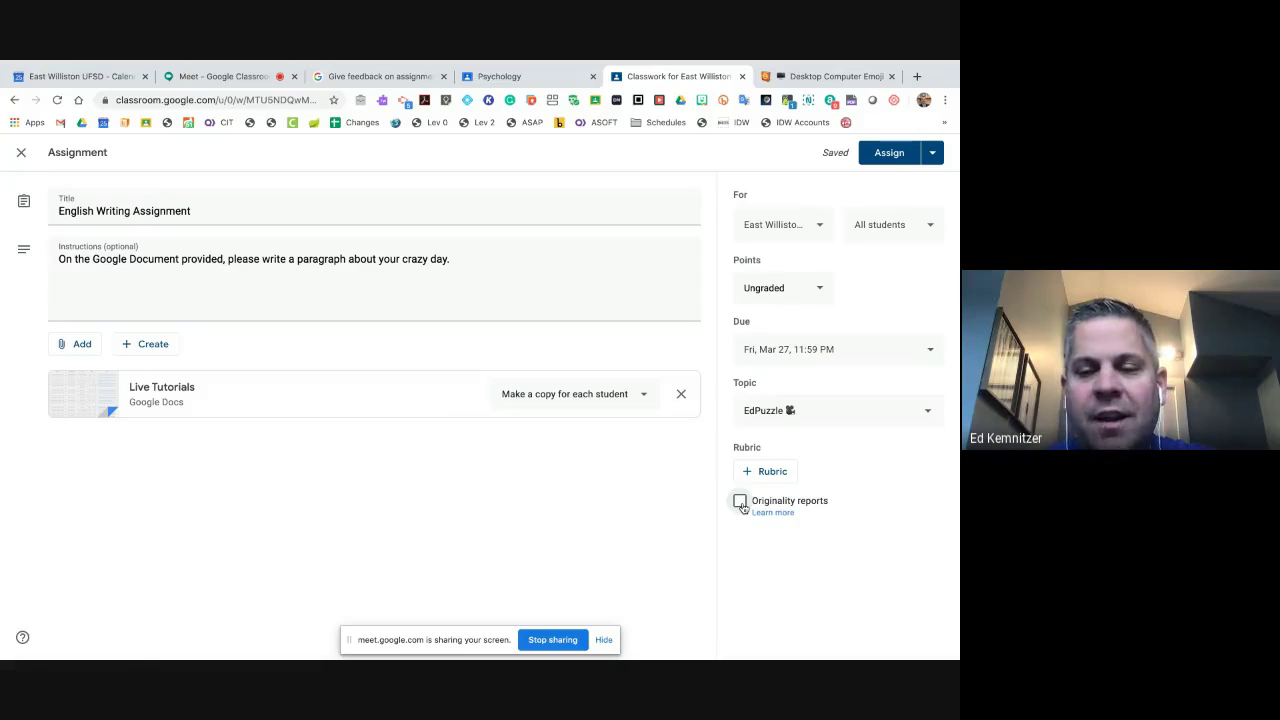
pyautogui.click(740, 501)
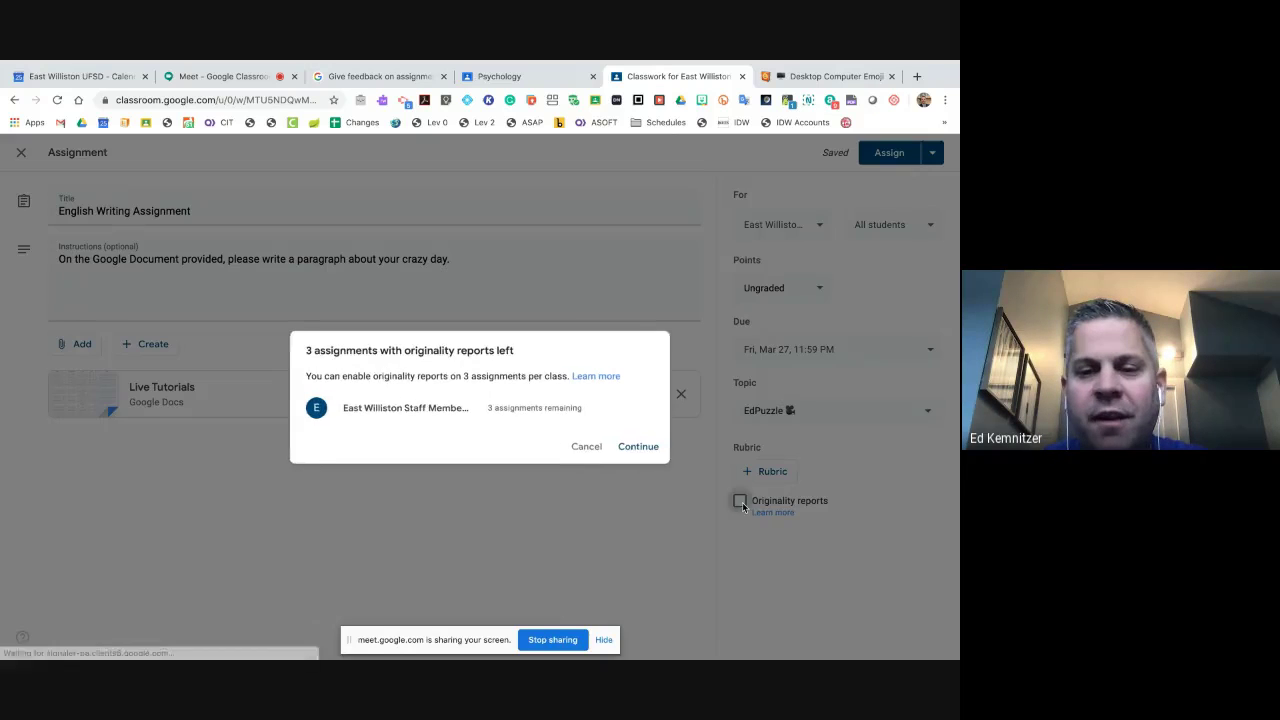
pyautogui.click(594, 448)
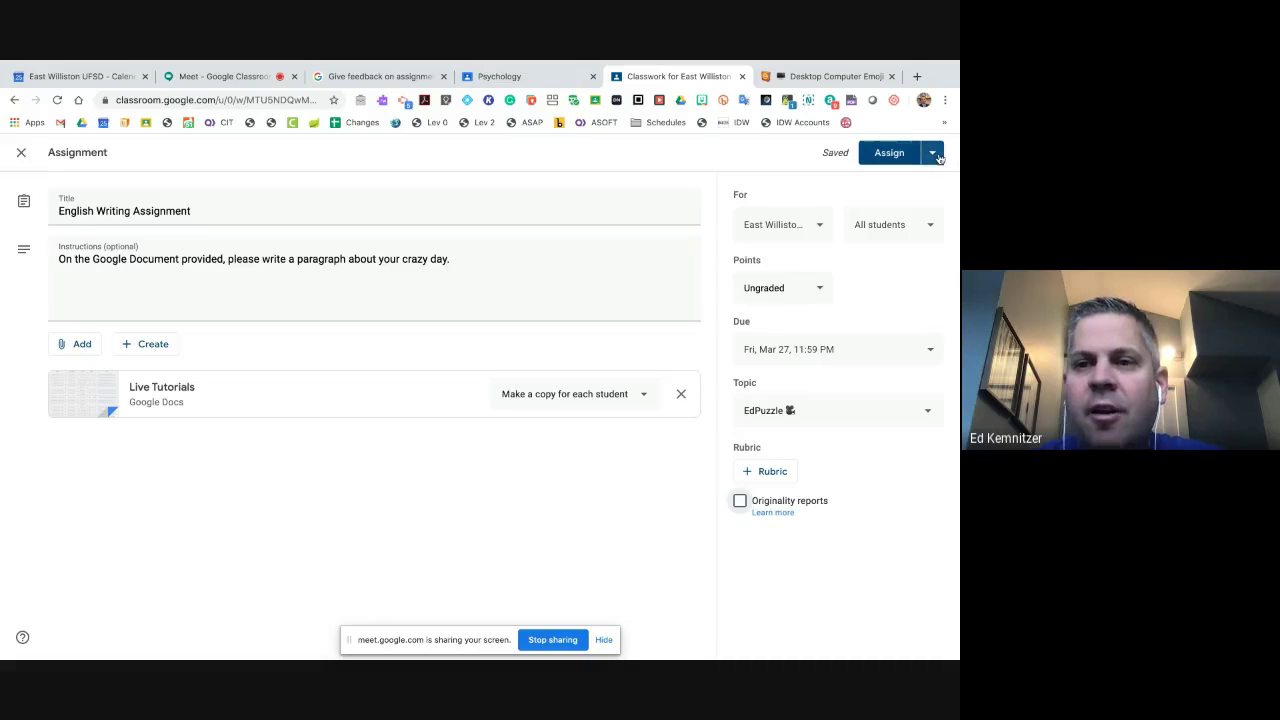
pyautogui.click(934, 153)
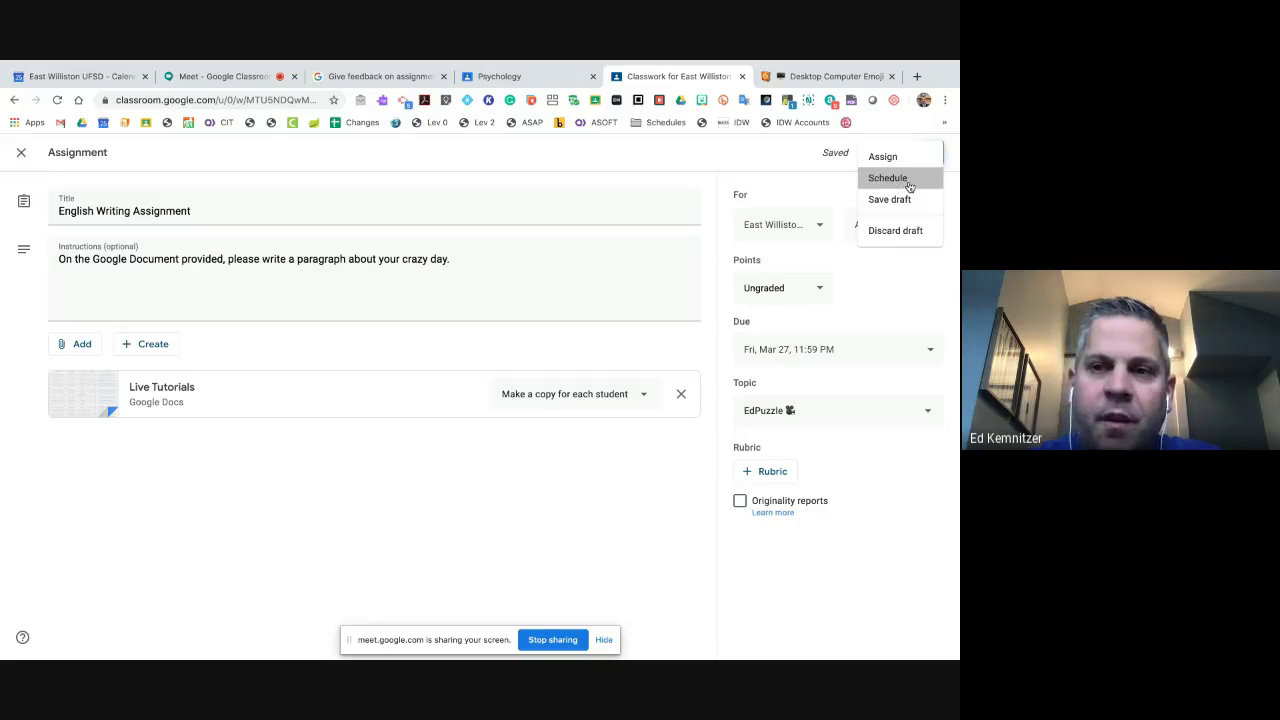
pyautogui.click(908, 184)
pyautogui.click(516, 372)
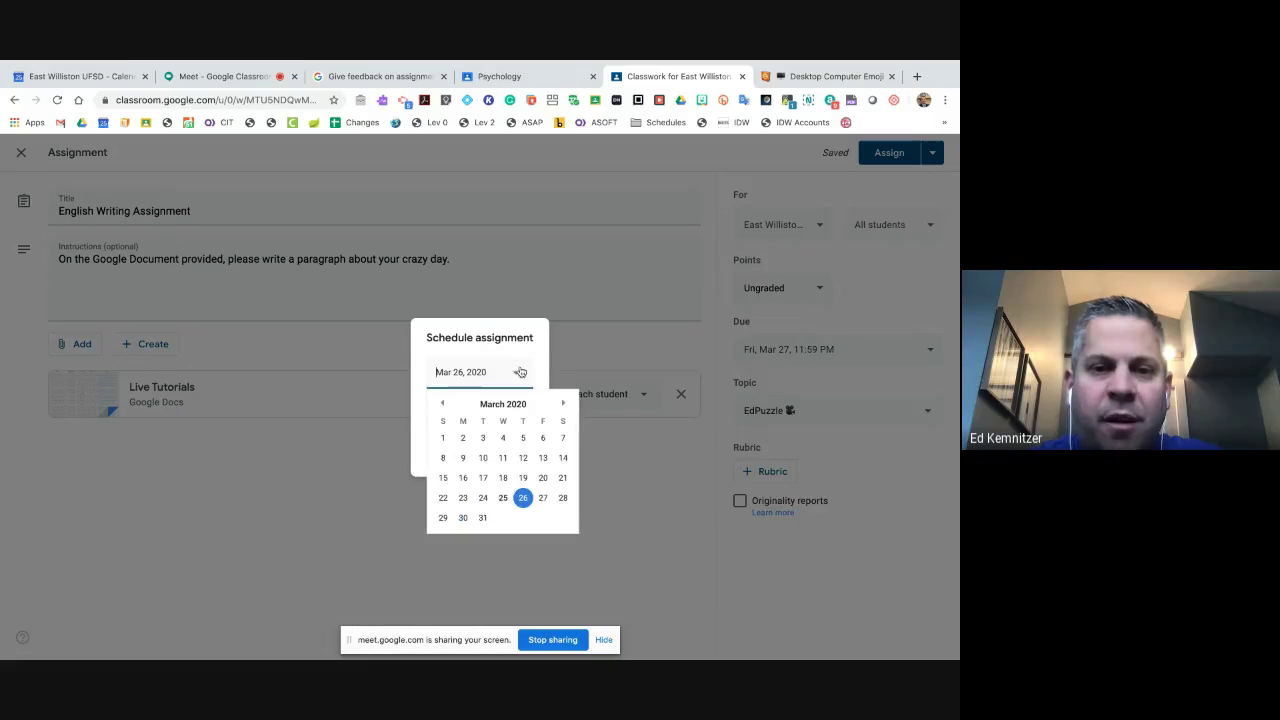
pyautogui.click(460, 515)
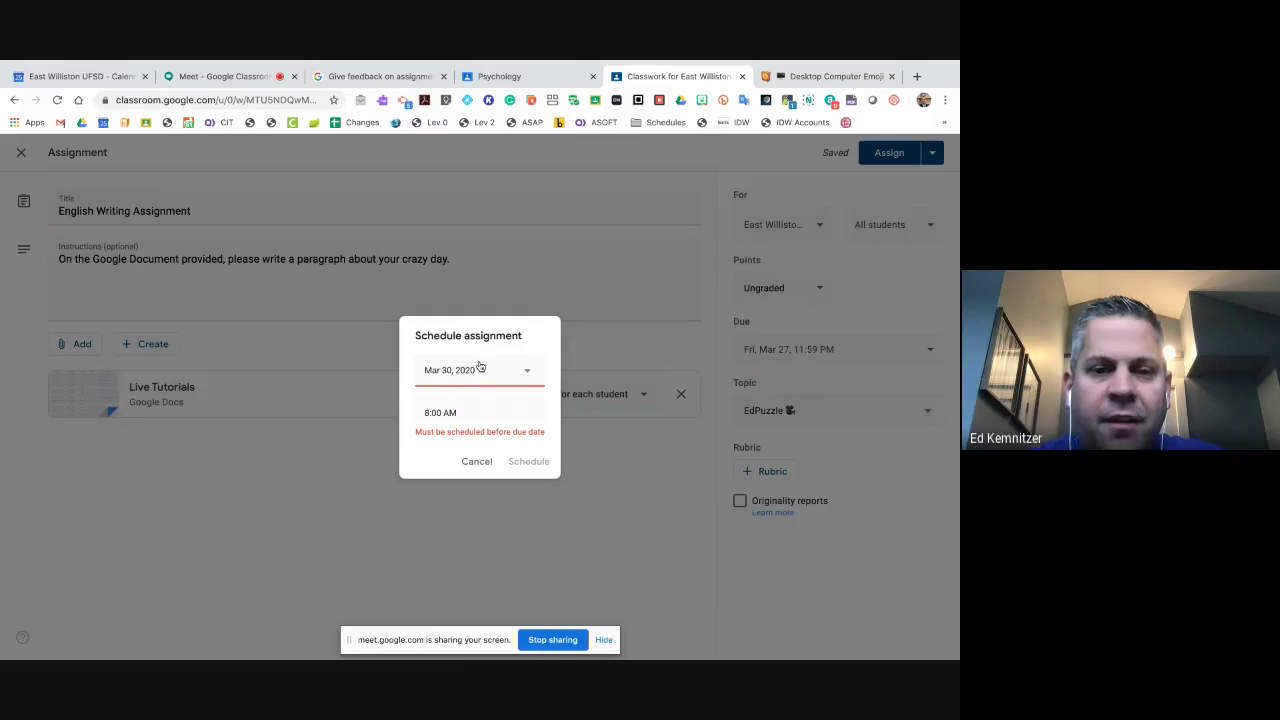
pyautogui.click(476, 461)
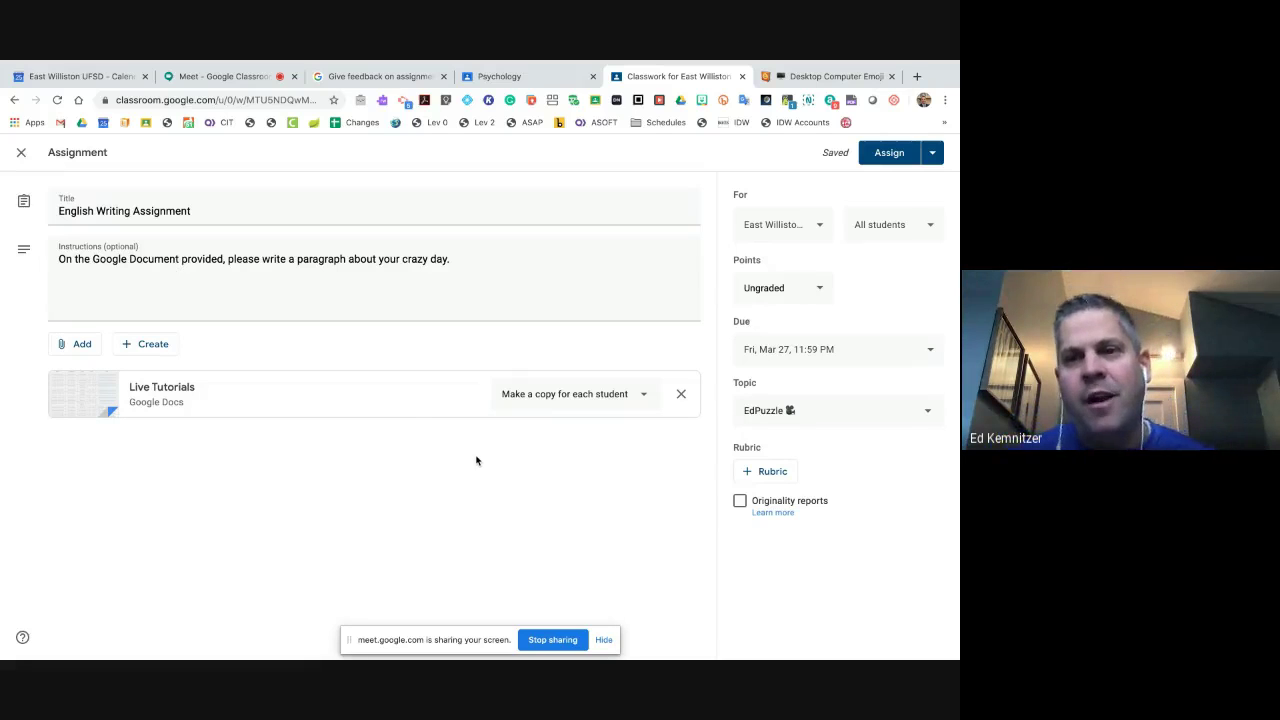
pyautogui.click(934, 156)
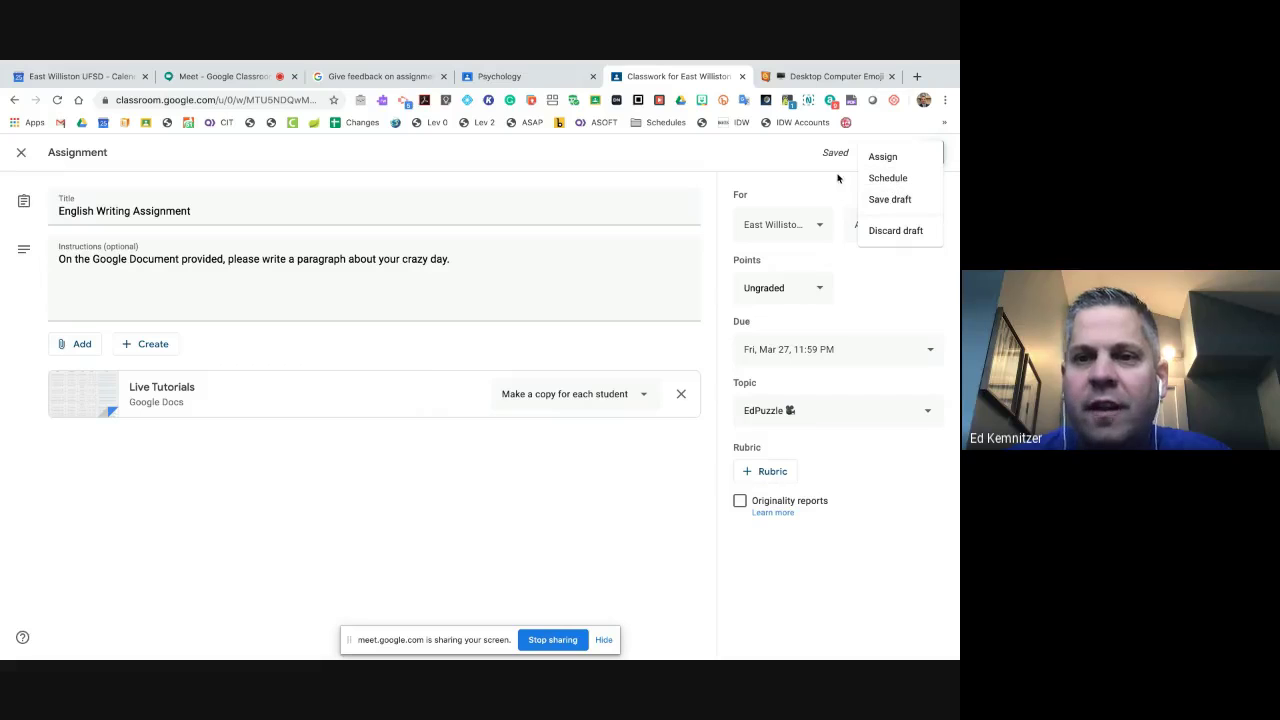
pyautogui.click(16, 155)
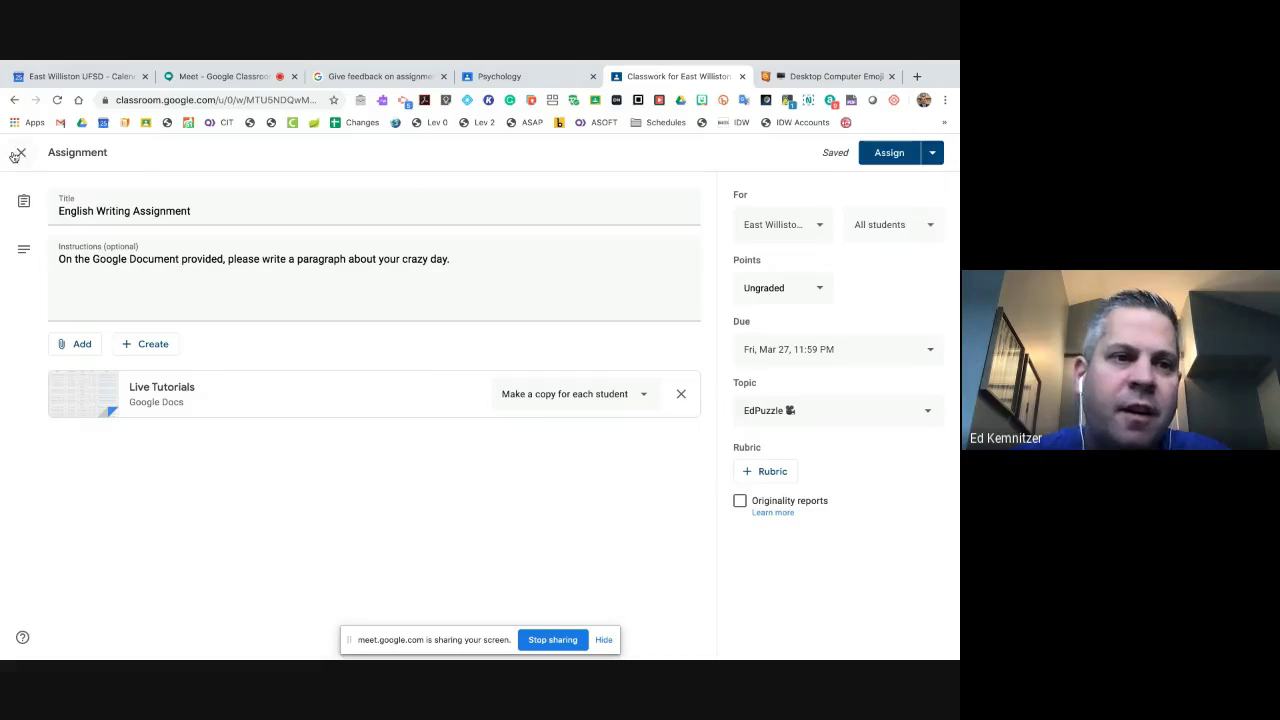
# - Close the assignment, open the staff class Stream and briefly show its class code full screen
pyautogui.click(24, 157)
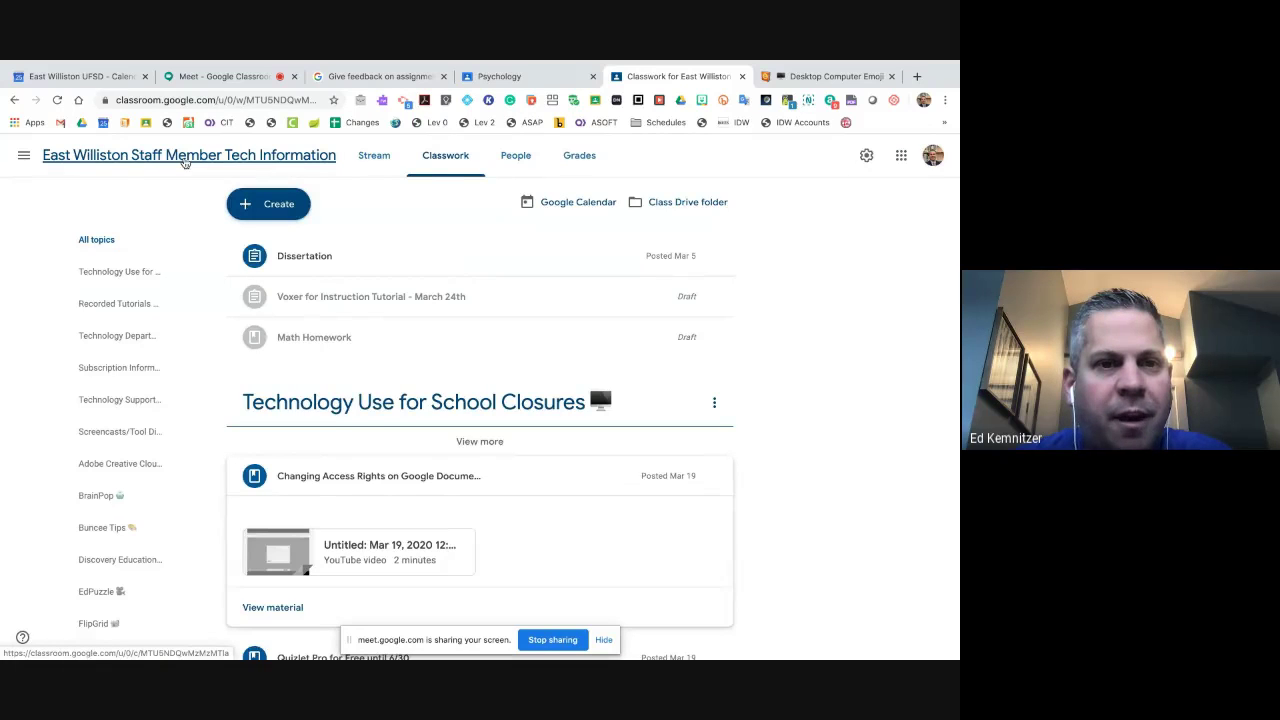
pyautogui.click(184, 160)
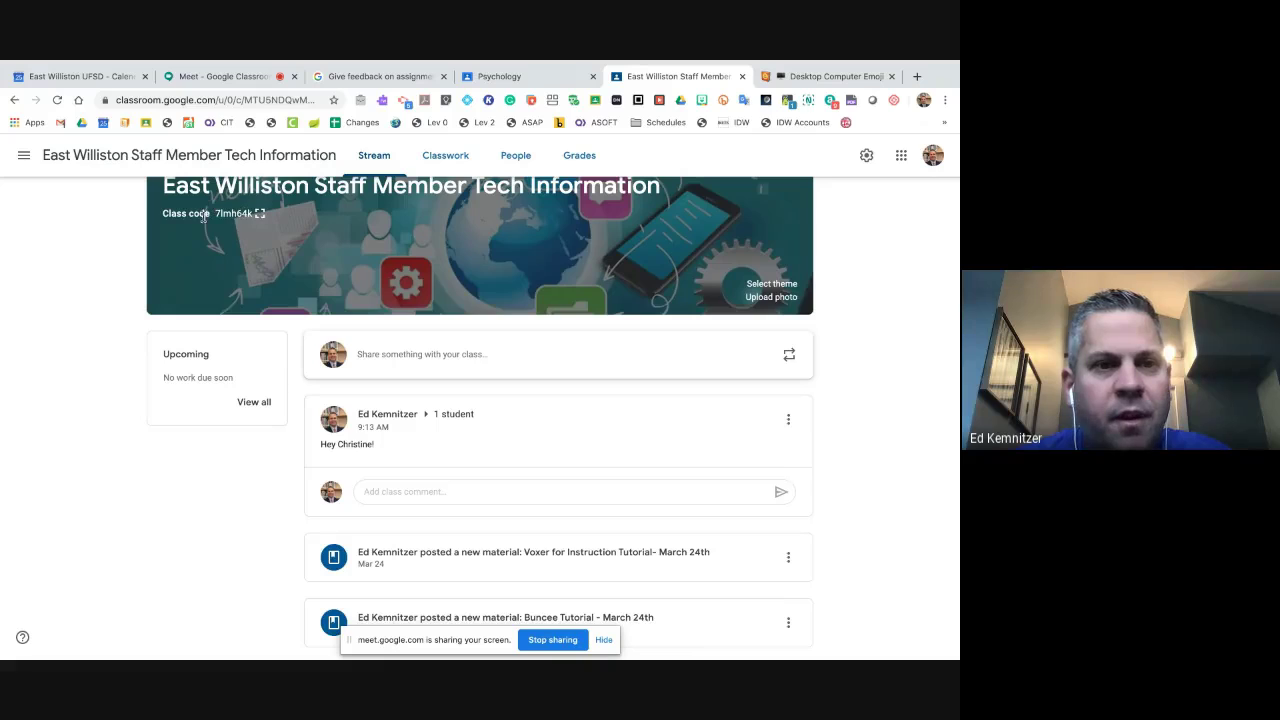
pyautogui.click(259, 214)
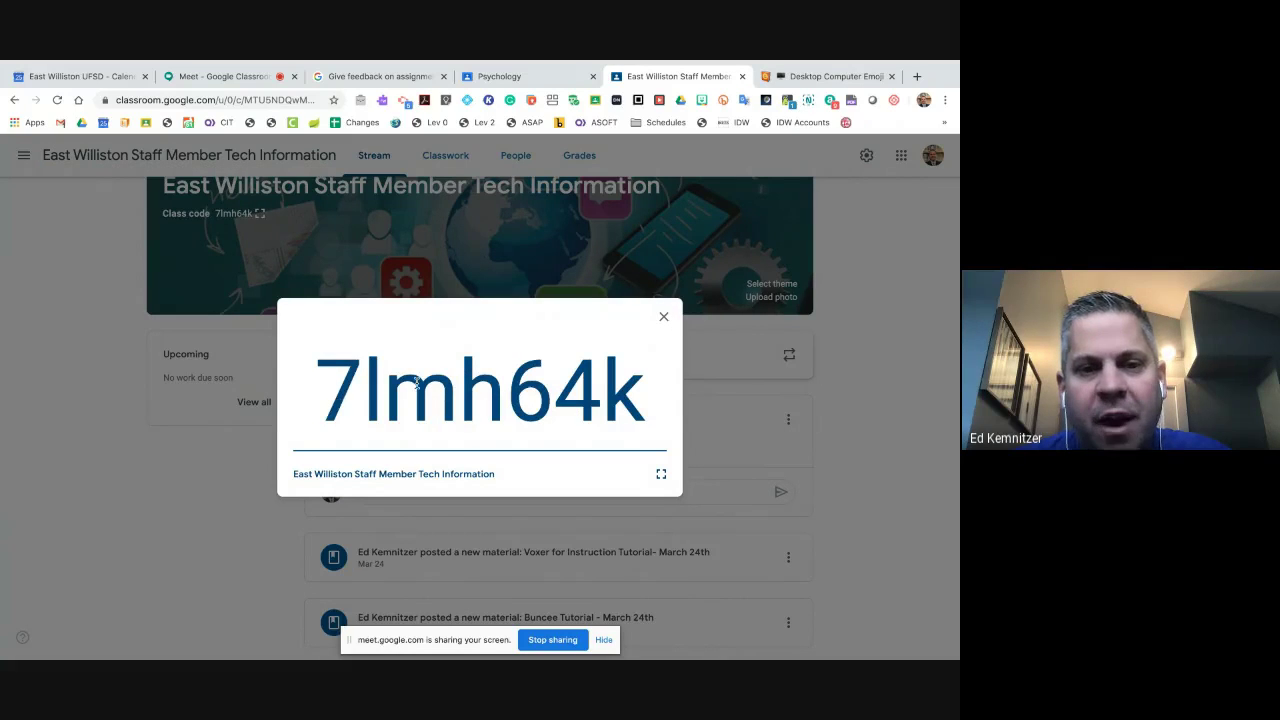
pyautogui.click(664, 317)
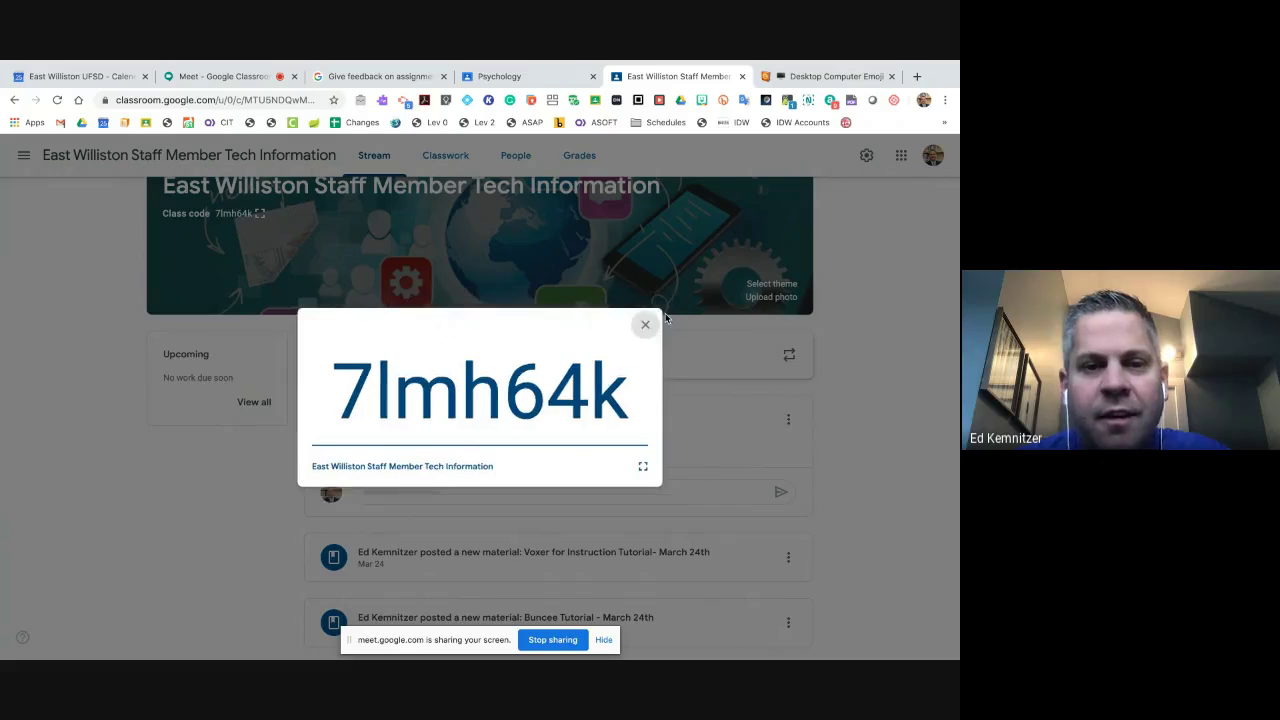
pyautogui.click(24, 156)
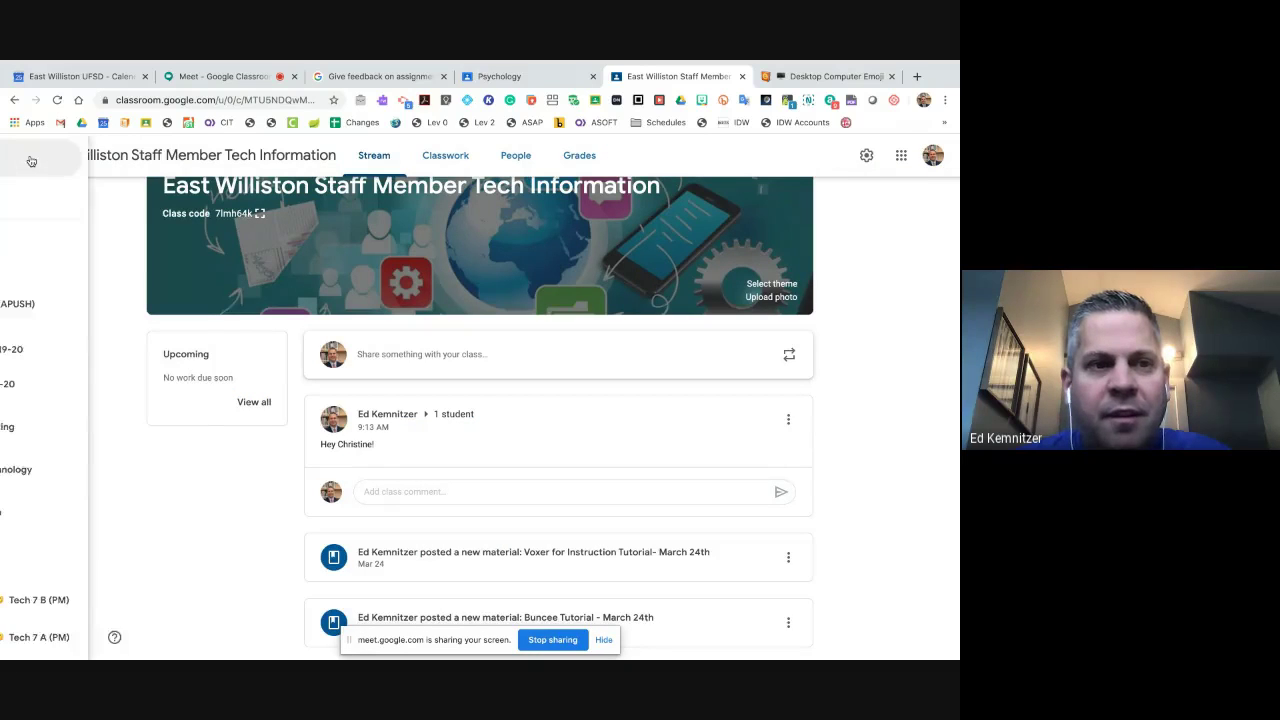
pyautogui.click(66, 167)
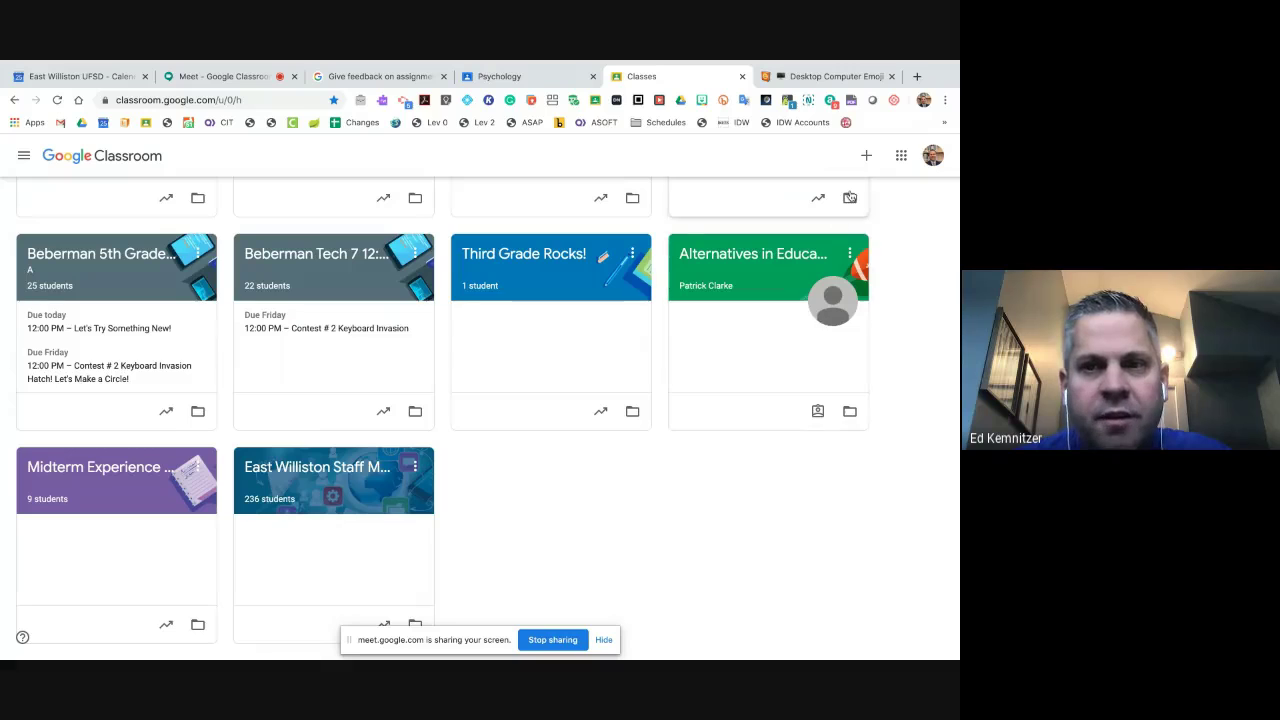
pyautogui.click(866, 156)
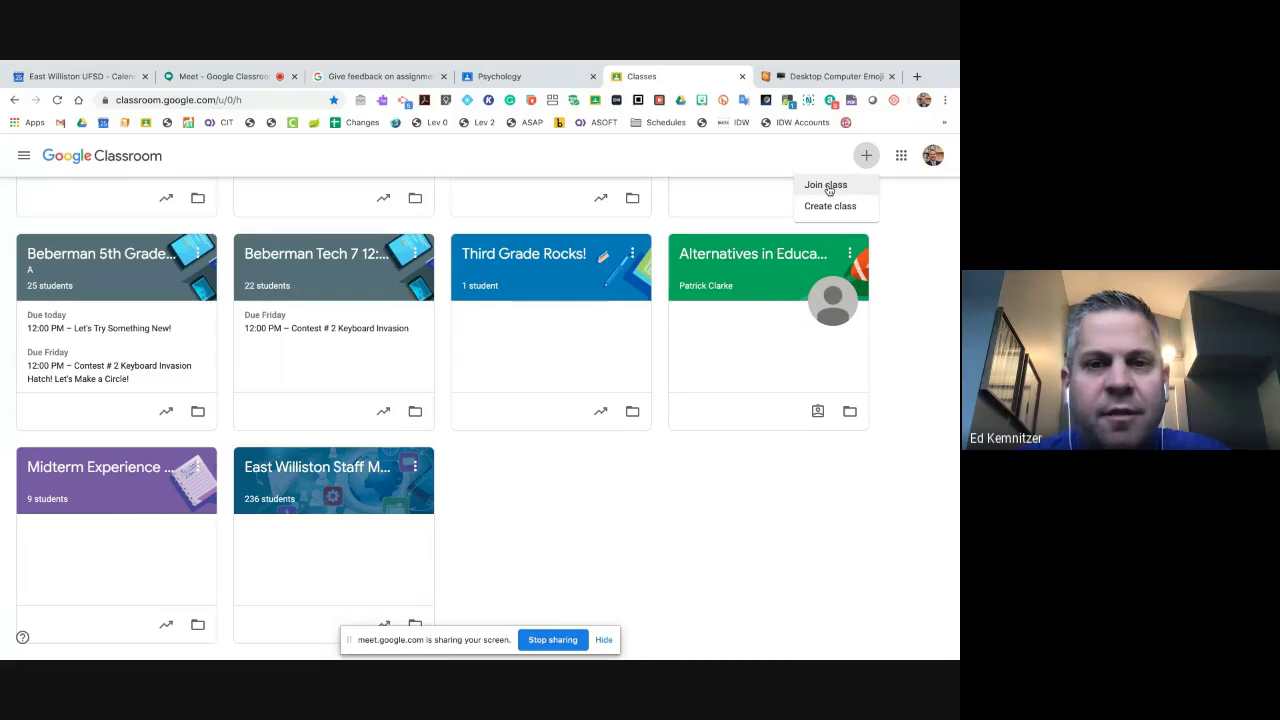
pyautogui.click(828, 188)
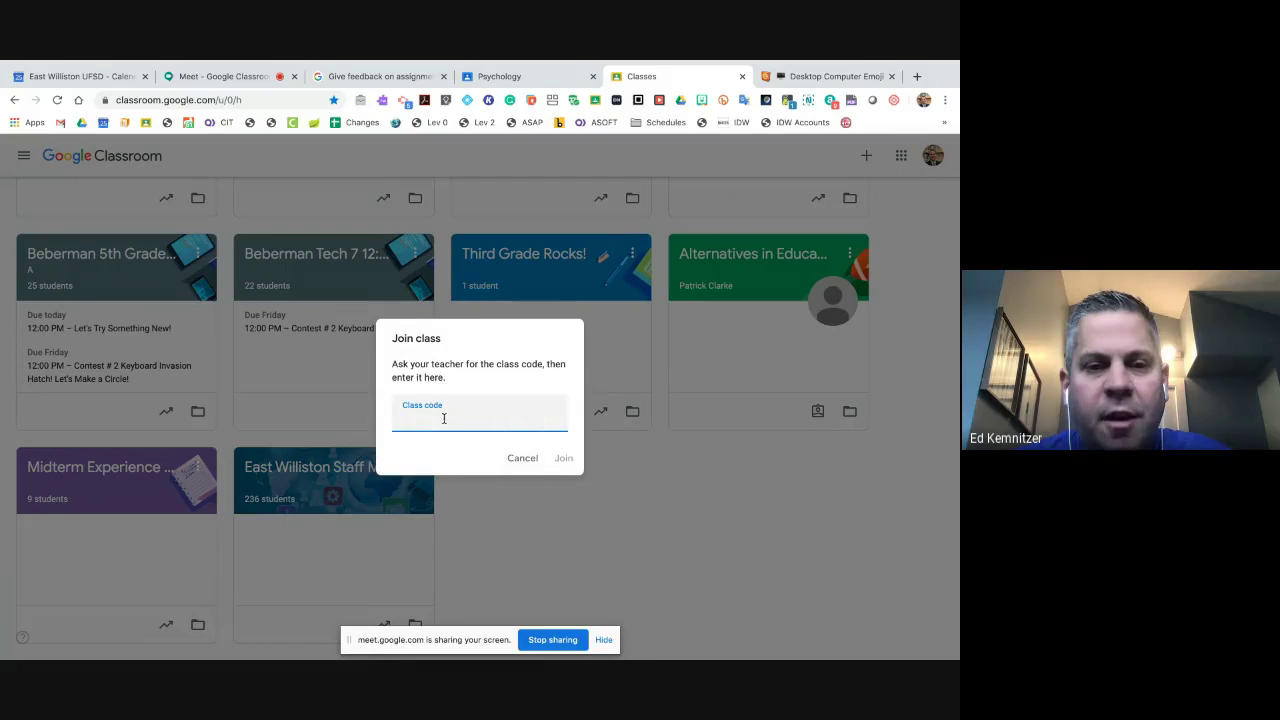
pyautogui.click(522, 457)
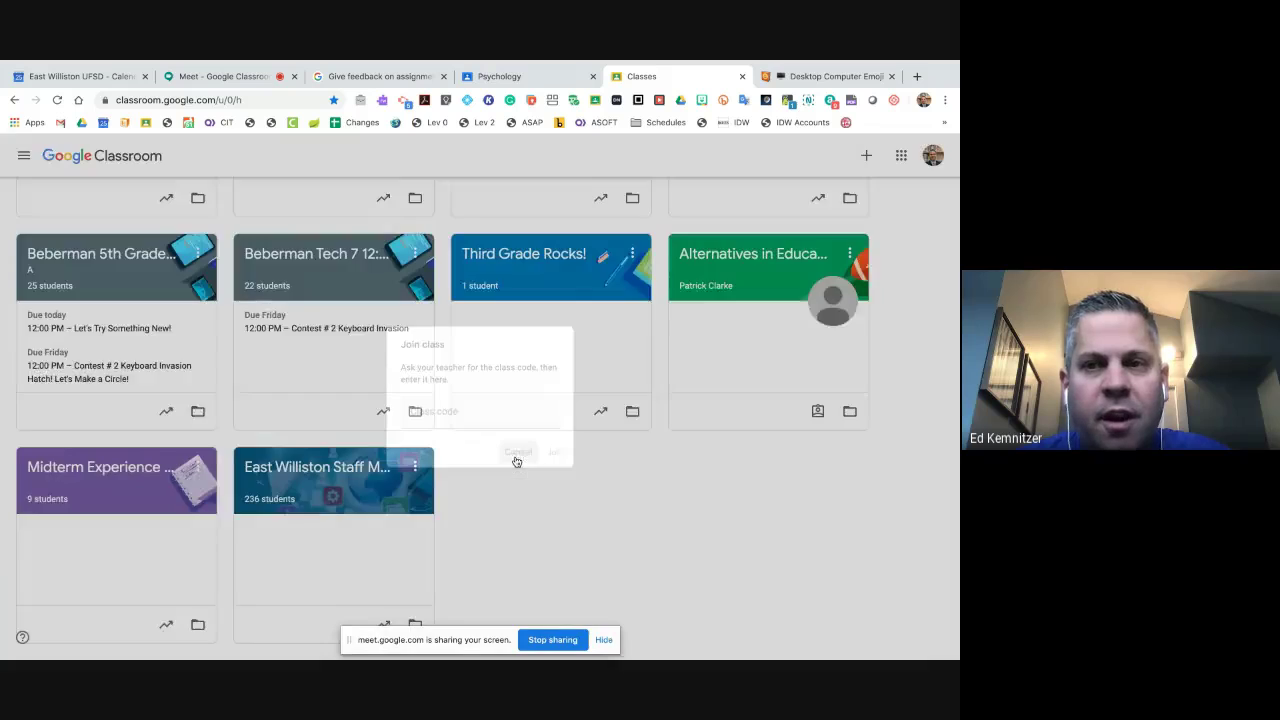
pyautogui.scroll(5, 416, 342)
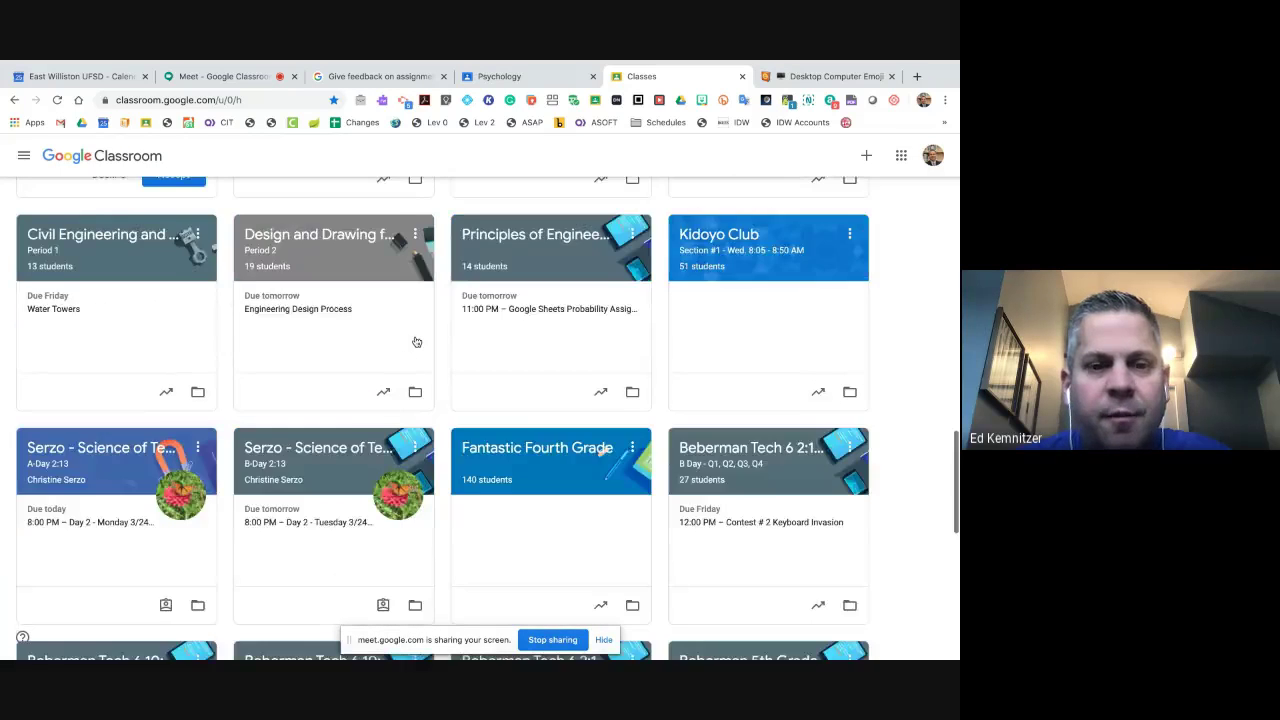
pyautogui.scroll(-5, 300, 408)
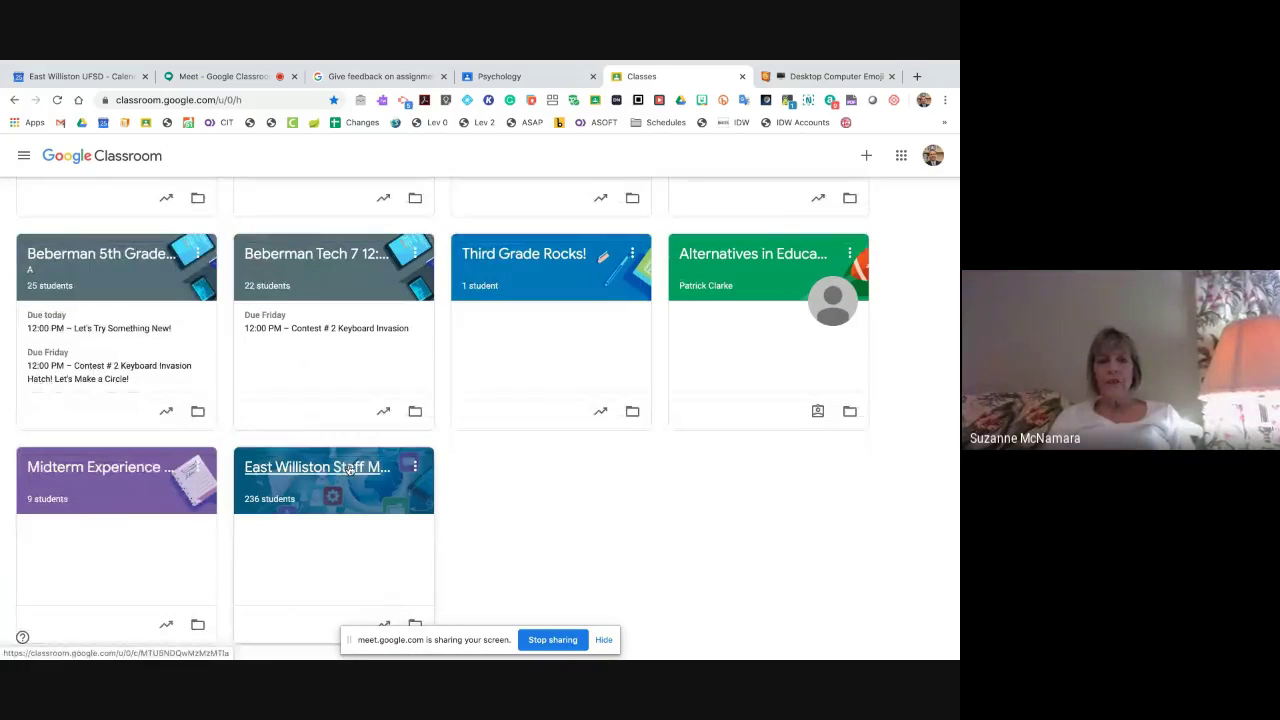
pyautogui.click(349, 470)
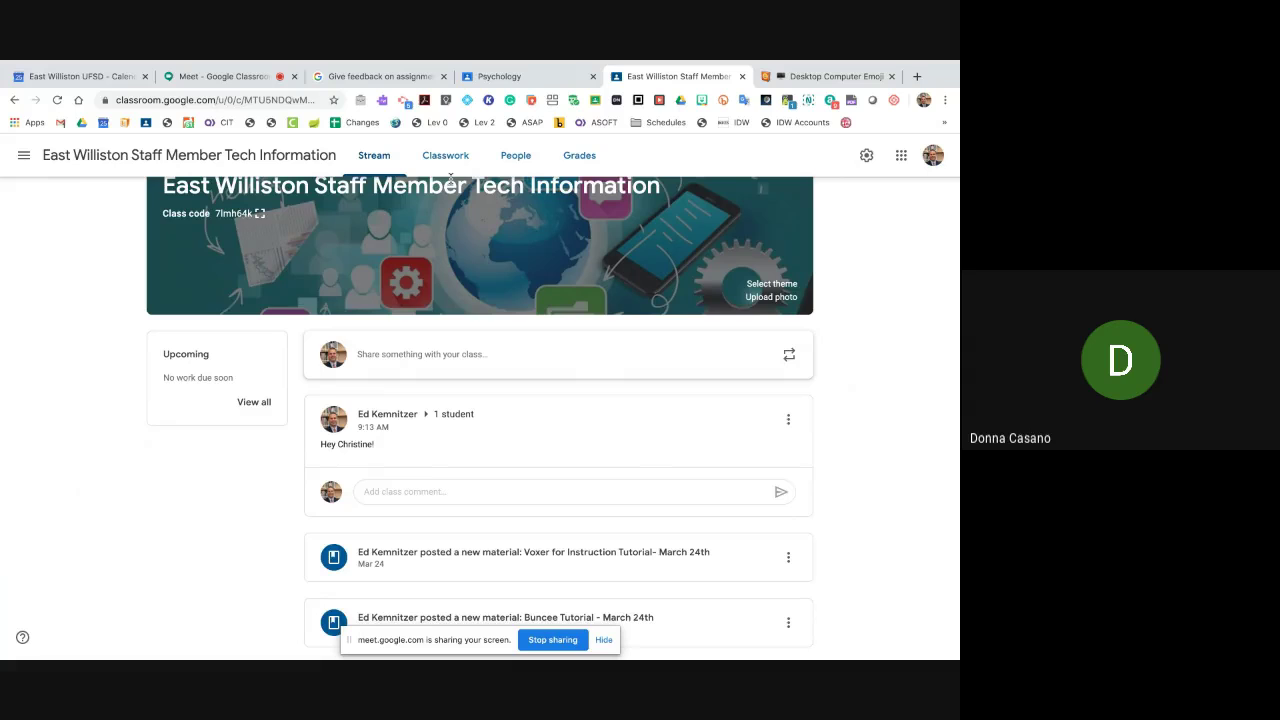
# - Switch between the Meet presentation and the staff class Stream
pyautogui.click(195, 77)
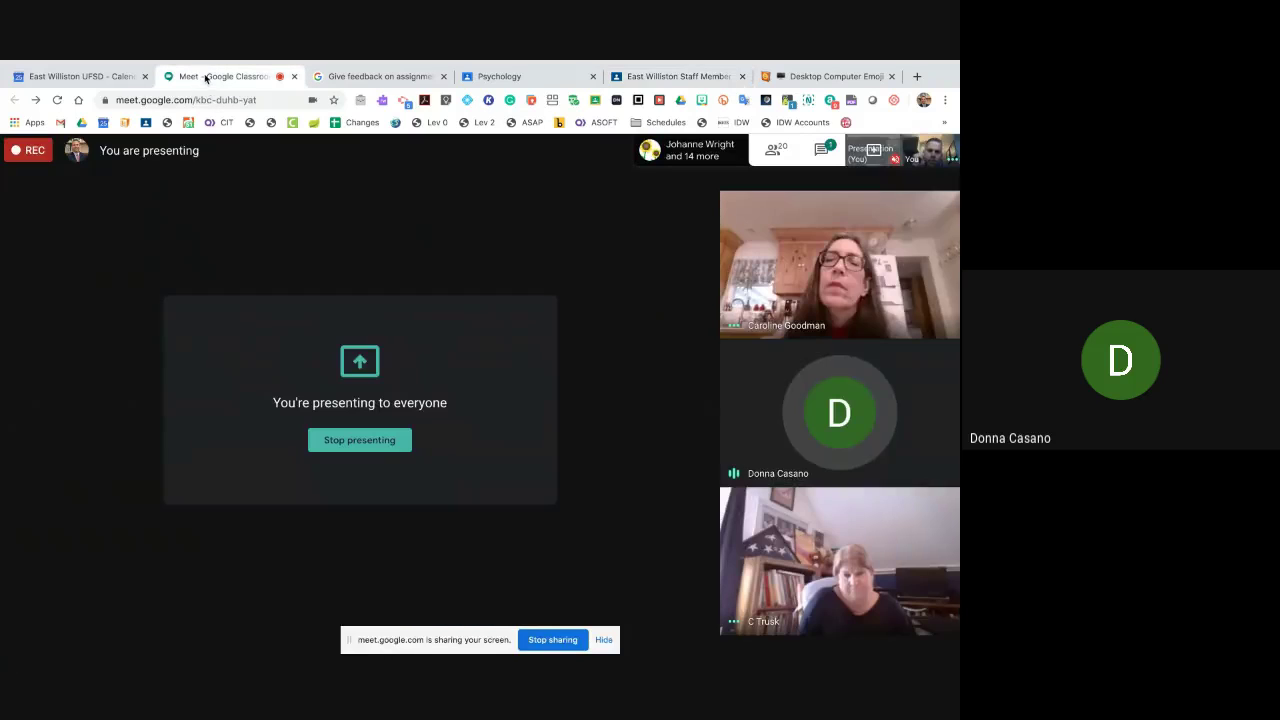
pyautogui.click(632, 75)
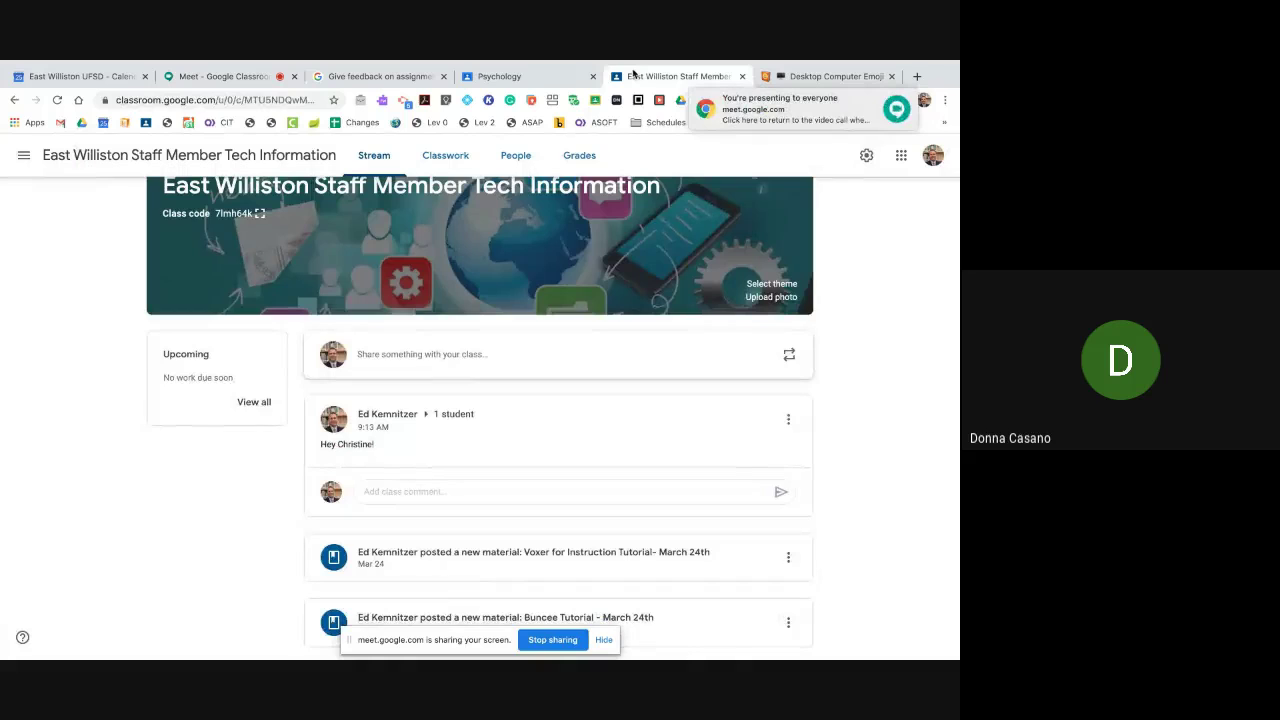
pyautogui.click(249, 77)
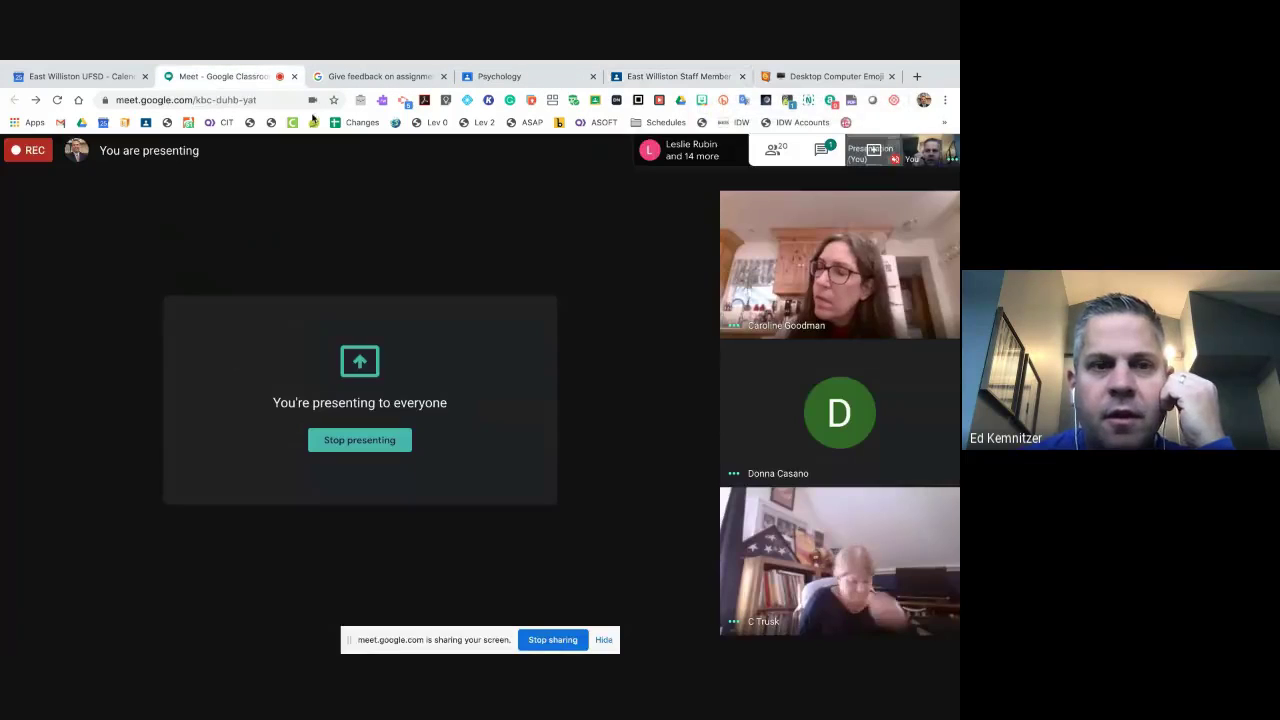
pyautogui.click(640, 80)
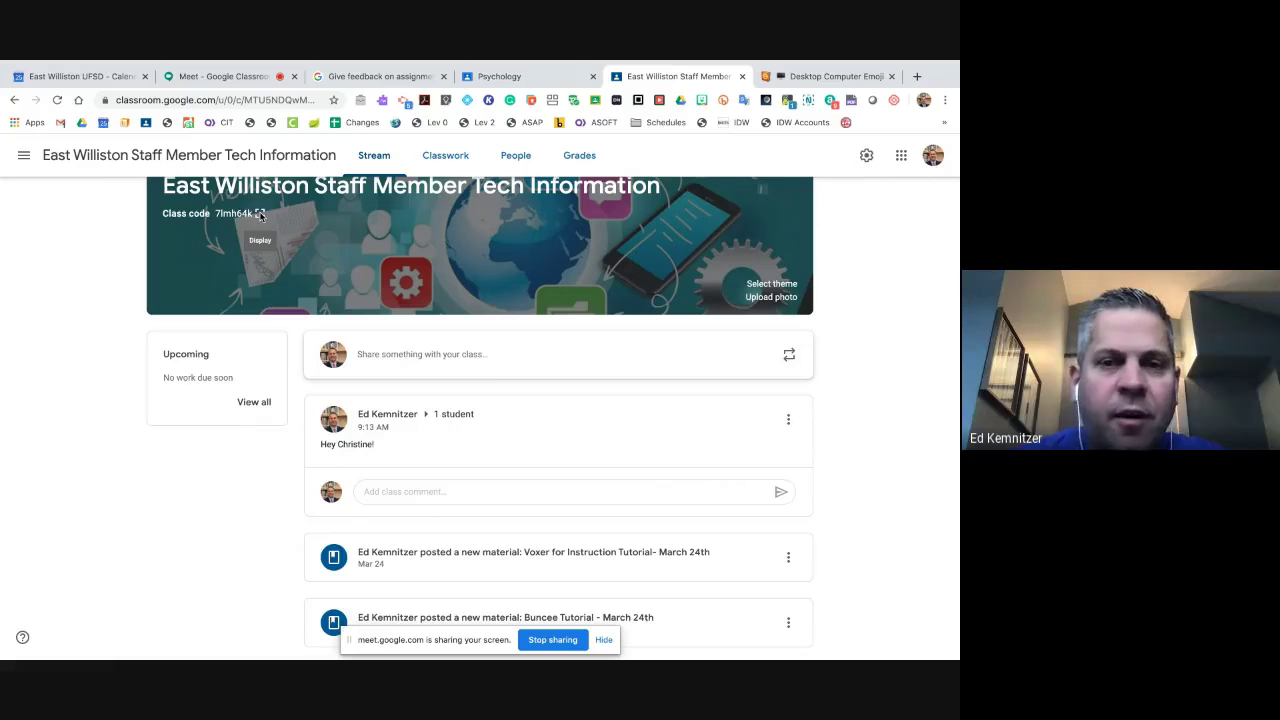
pyautogui.click(259, 214)
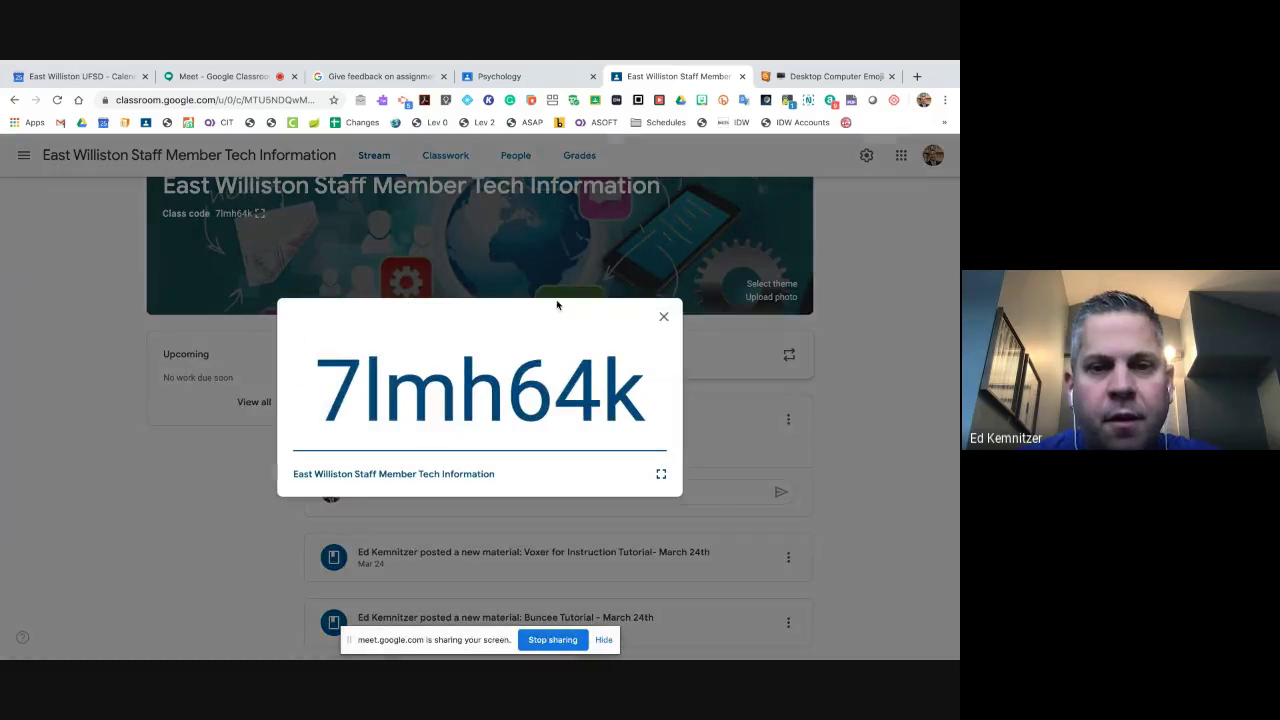
pyautogui.click(668, 318)
pyautogui.click(459, 160)
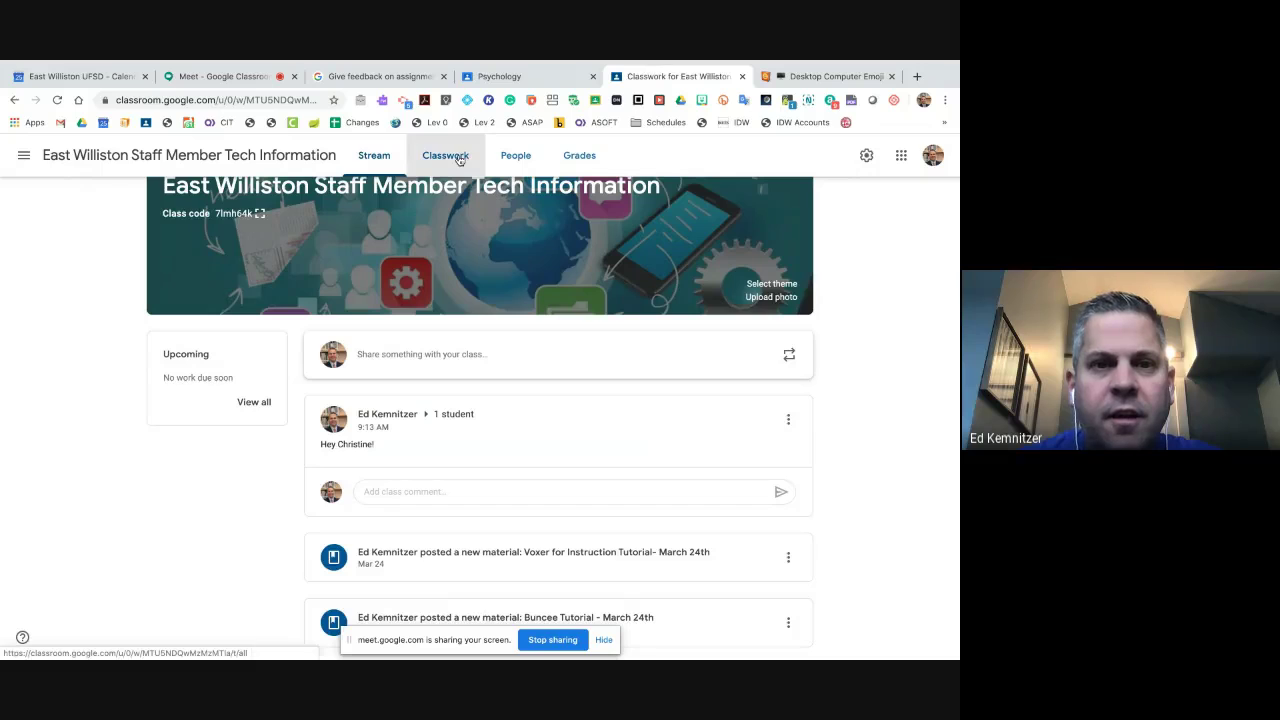
# - Create a new Kami assignment and begin linking Kami to a Google account
pyautogui.click(285, 212)
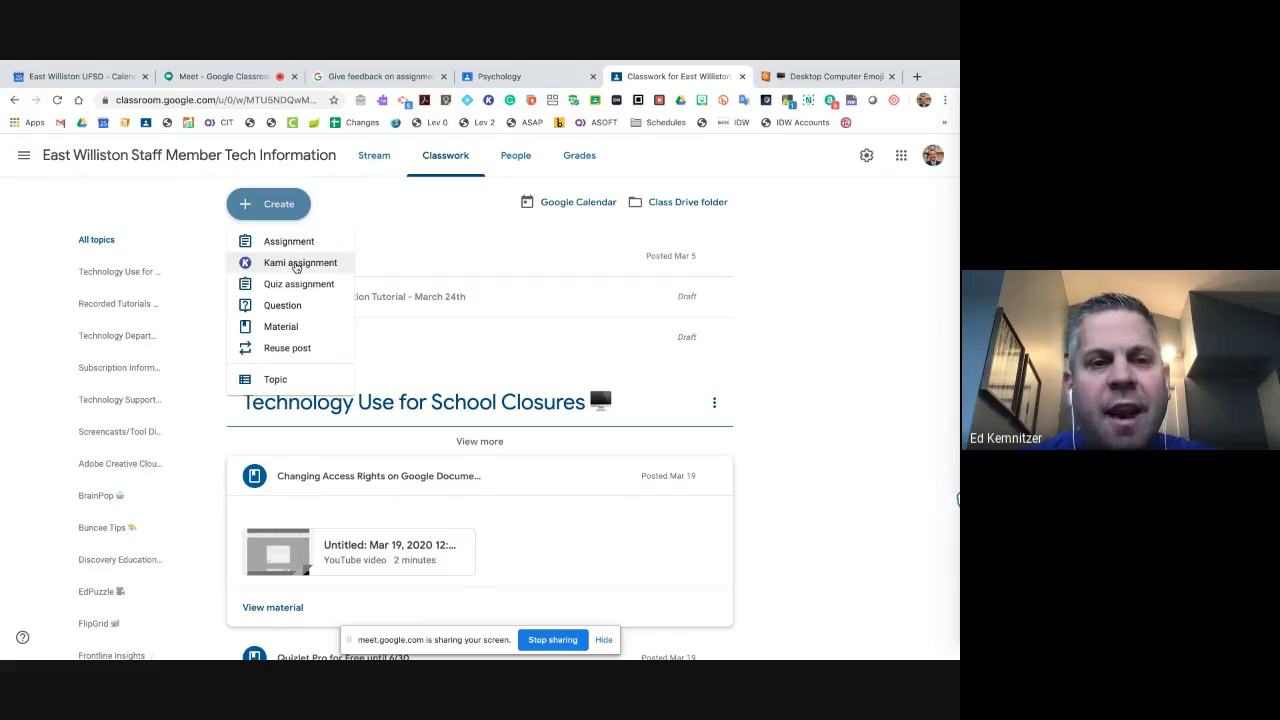
pyautogui.click(296, 265)
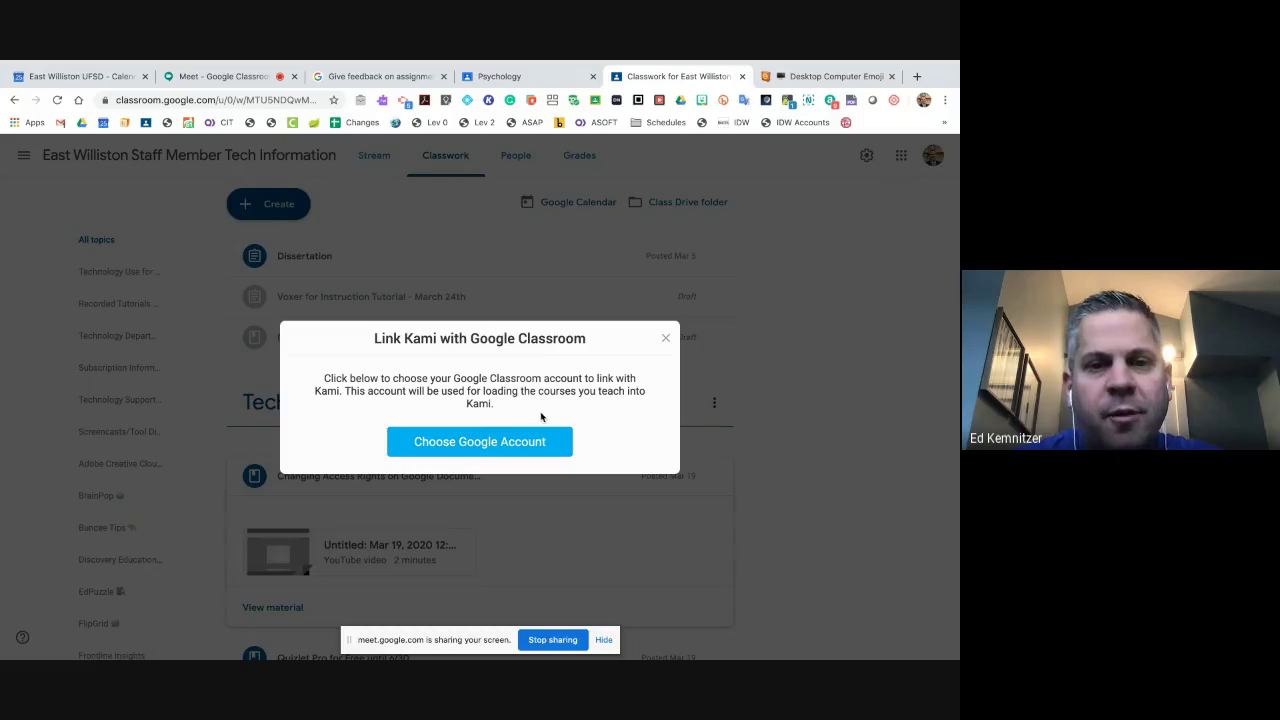
pyautogui.click(483, 446)
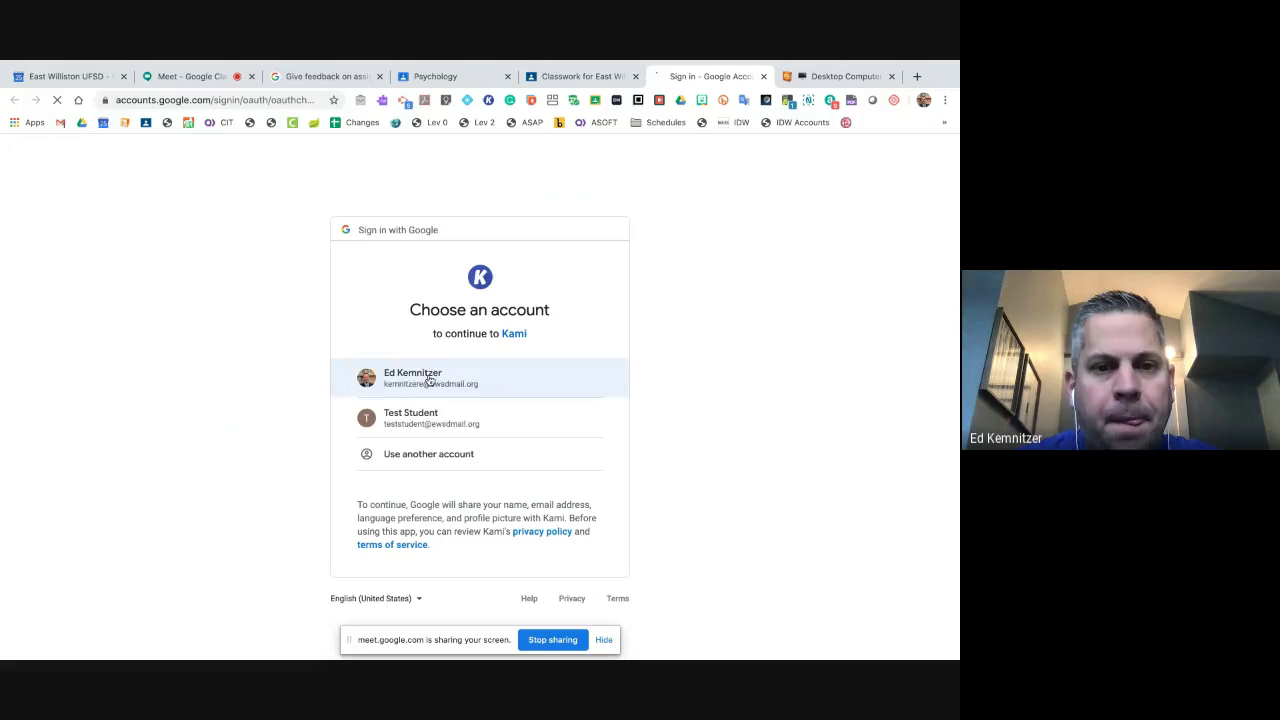
# - Link the teacher's Google account to Kami and allow Classroom access
pyautogui.click(429, 378)
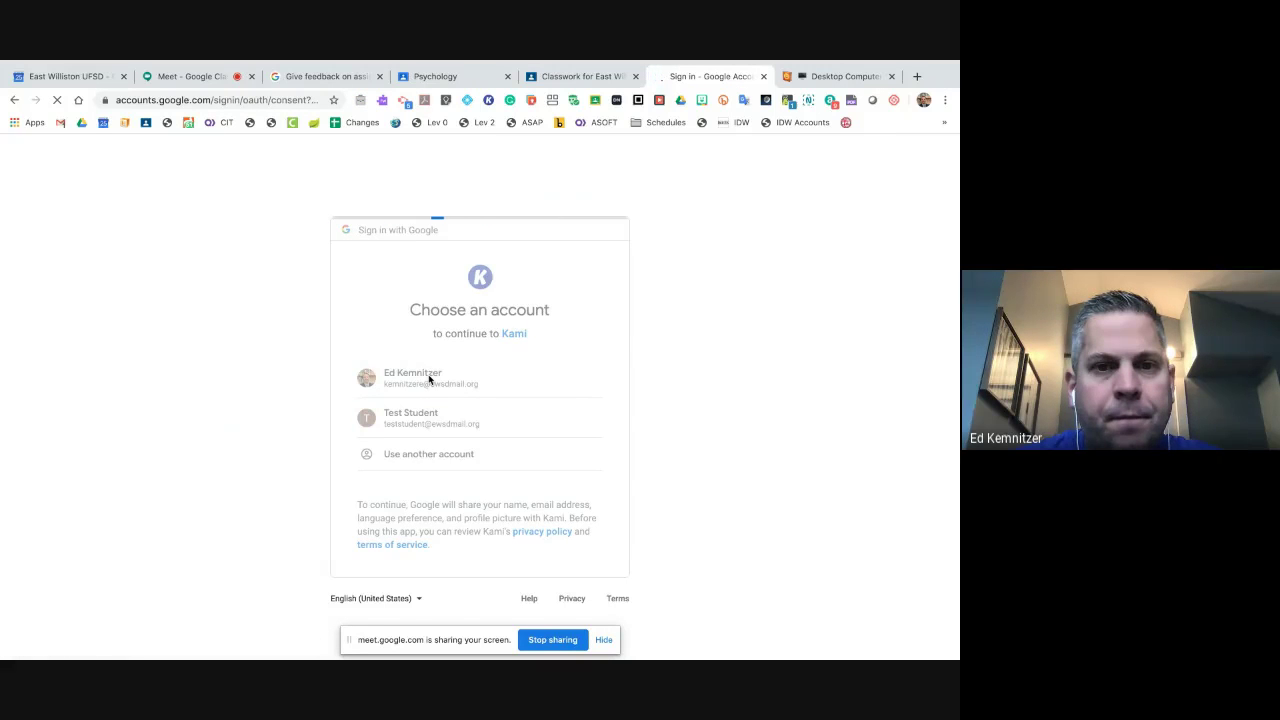
pyautogui.scroll(-5, 459, 470)
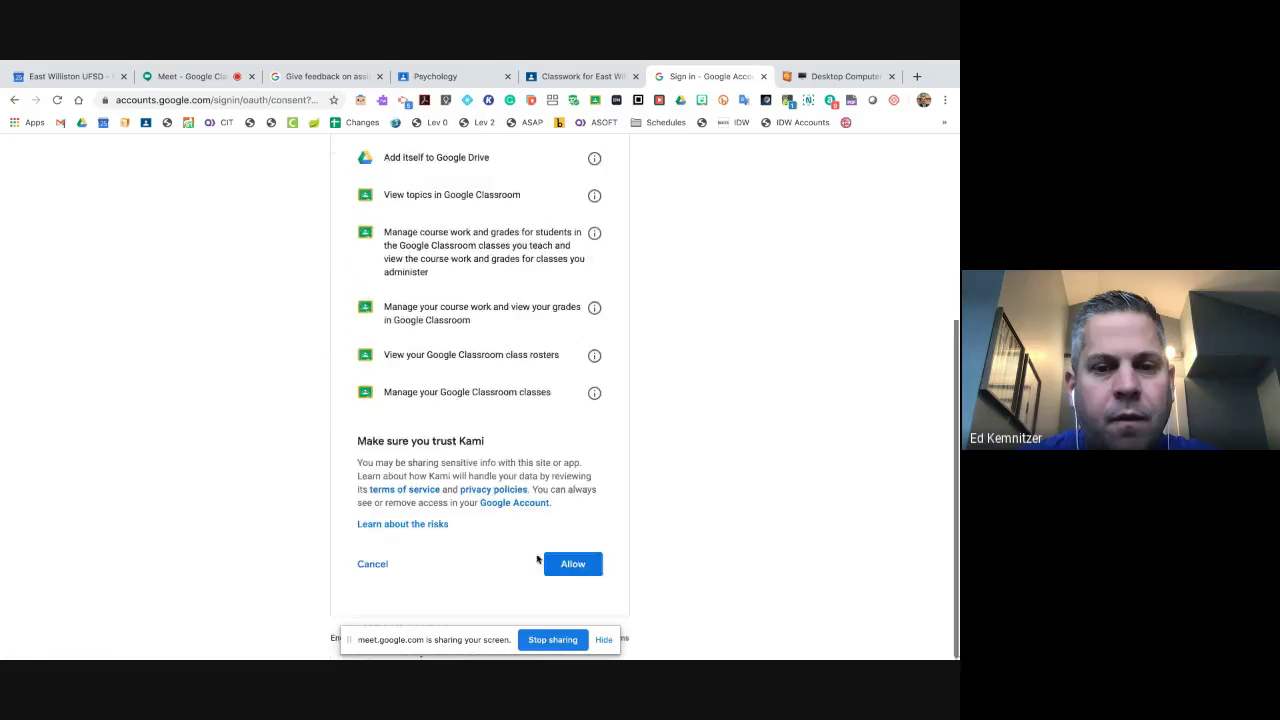
pyautogui.click(573, 607)
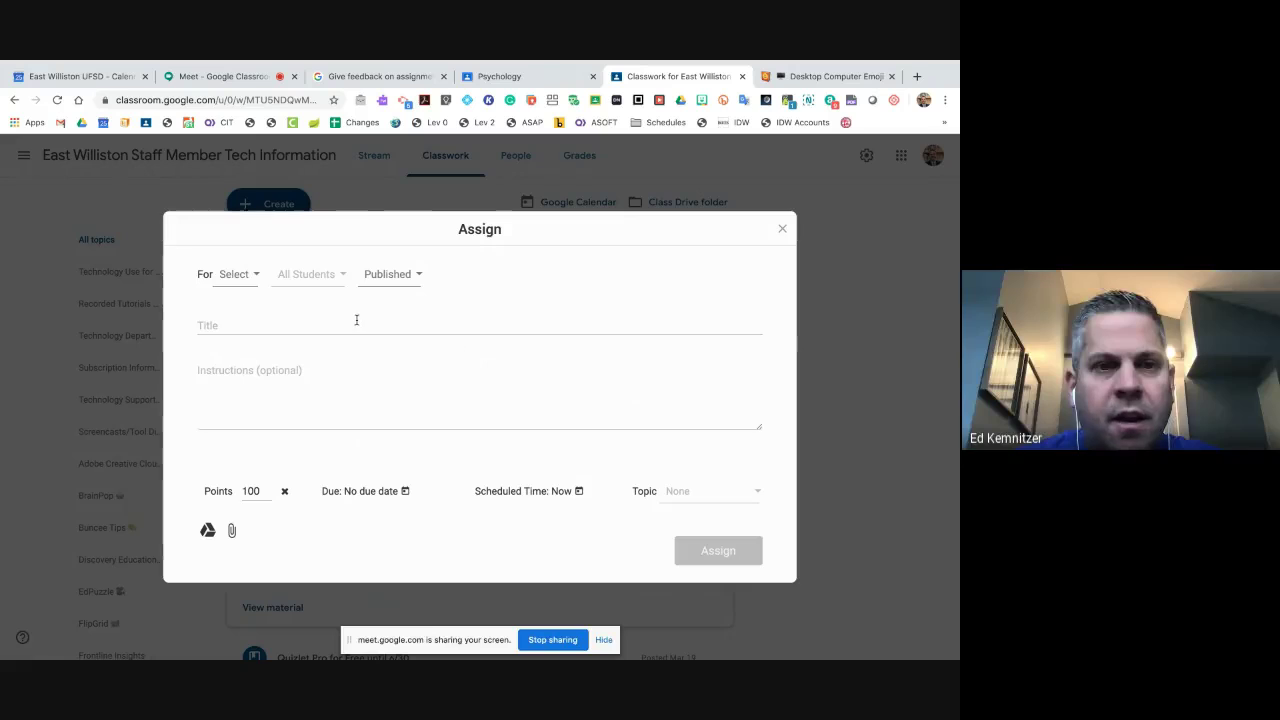
# - Assign the Kami draft to AP US History (APUSH) with the title 'Title'
pyautogui.click(329, 320)
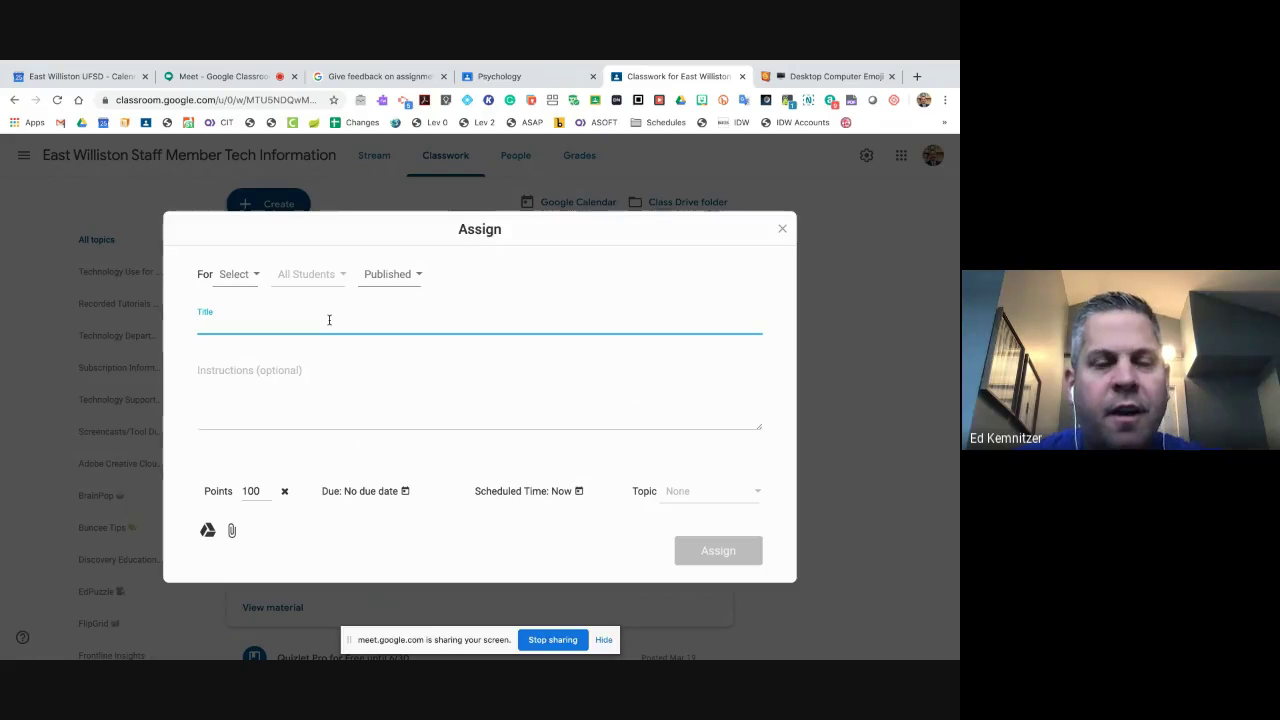
pyautogui.click(236, 275)
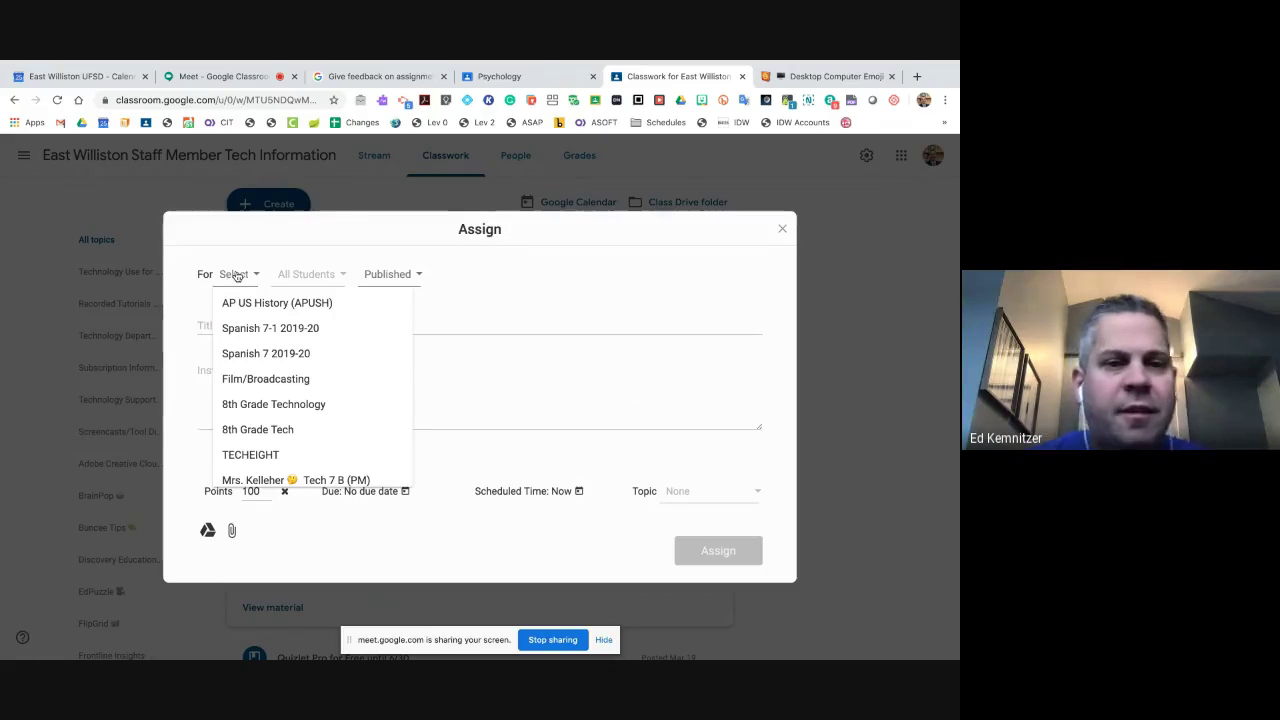
pyautogui.click(292, 302)
pyautogui.click(194, 320)
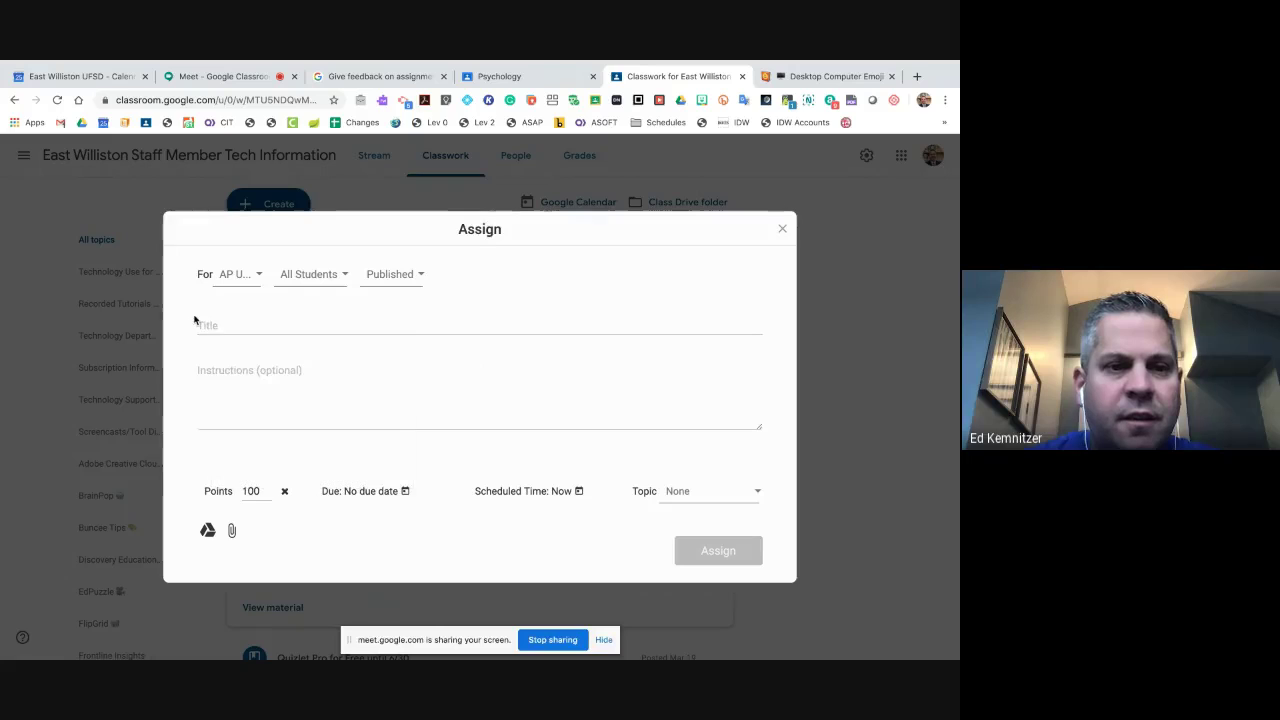
pyautogui.click(212, 323)
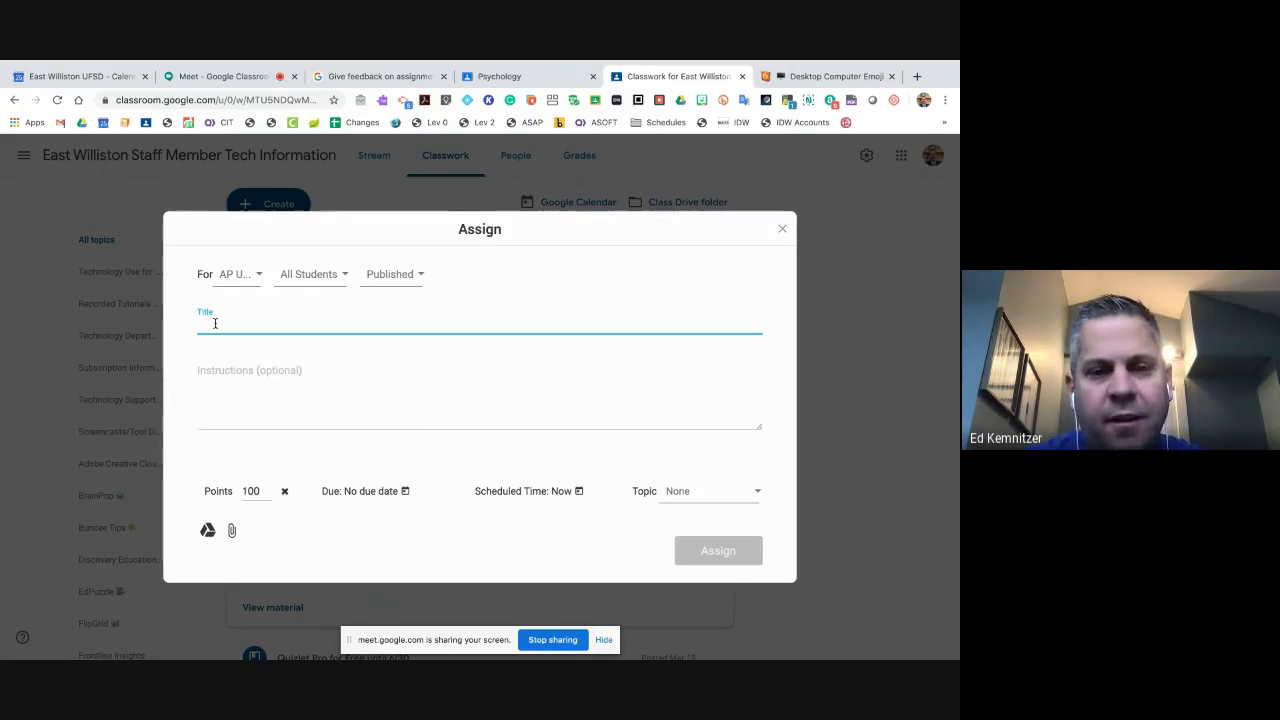
pyautogui.write('Title')
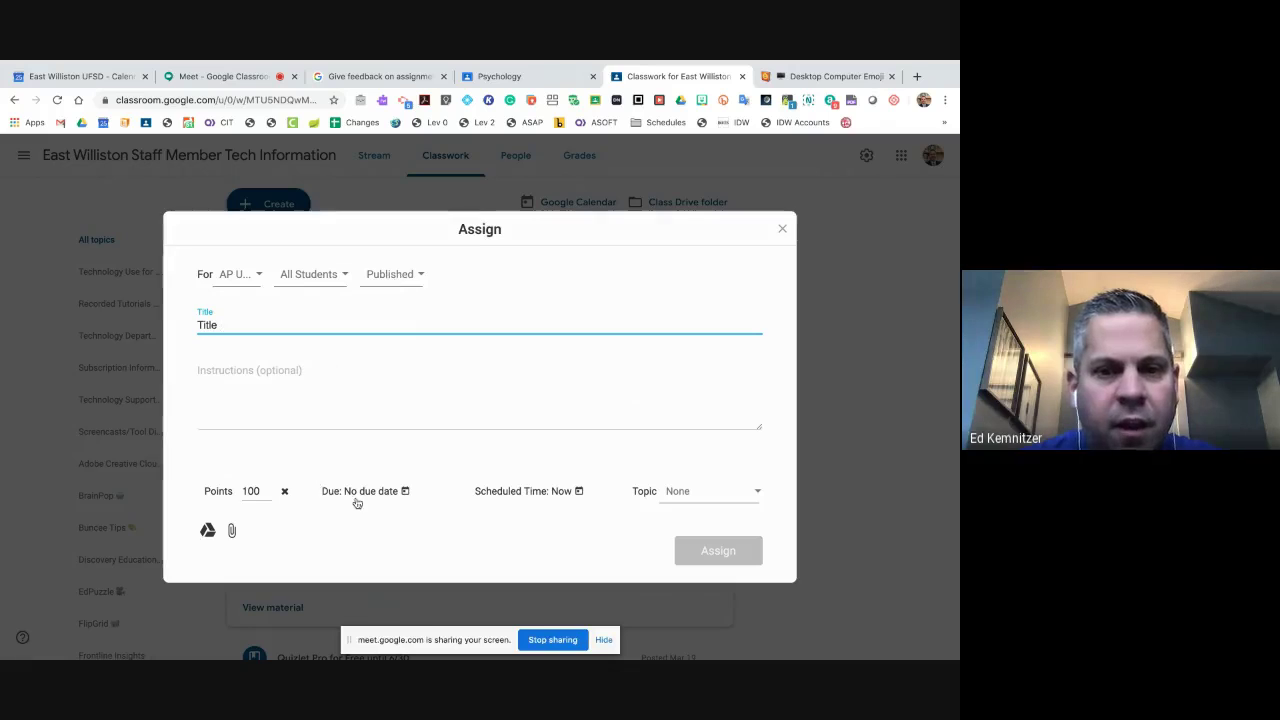
# - Cancel the local upload, browse PDFs in Google Drive, then switch to the Psychology class
pyautogui.click(231, 530)
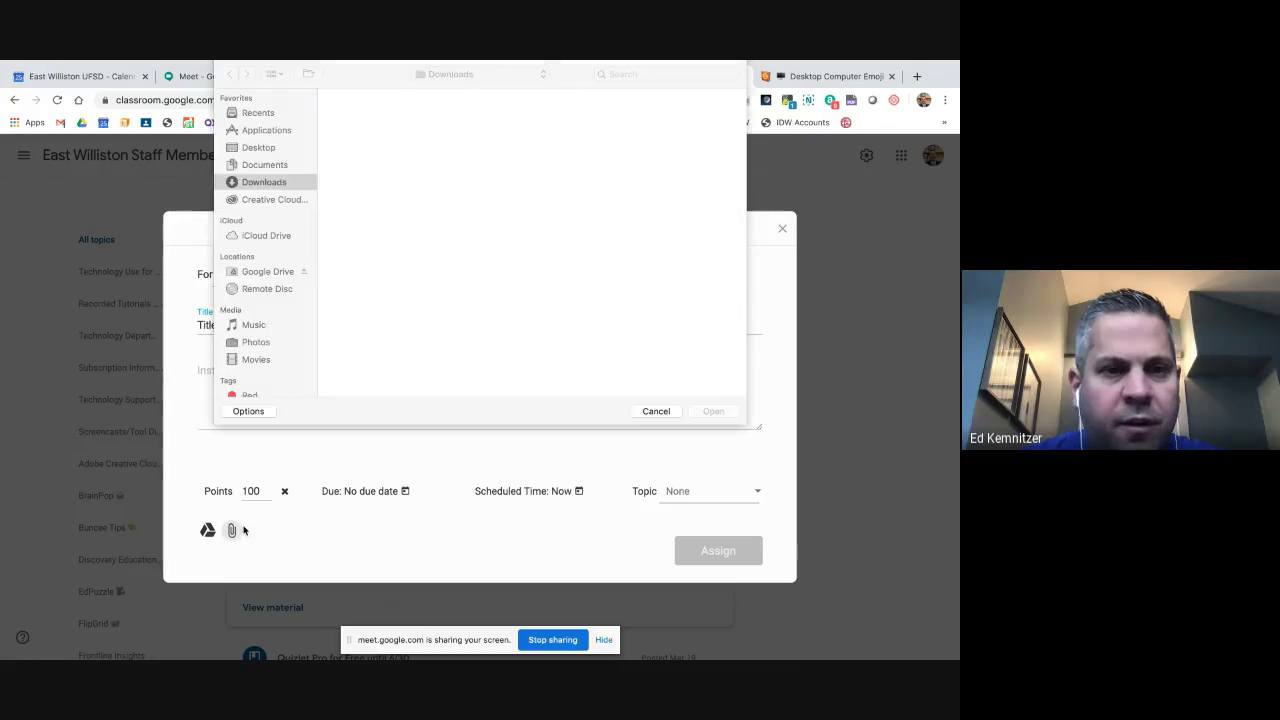
pyautogui.click(655, 411)
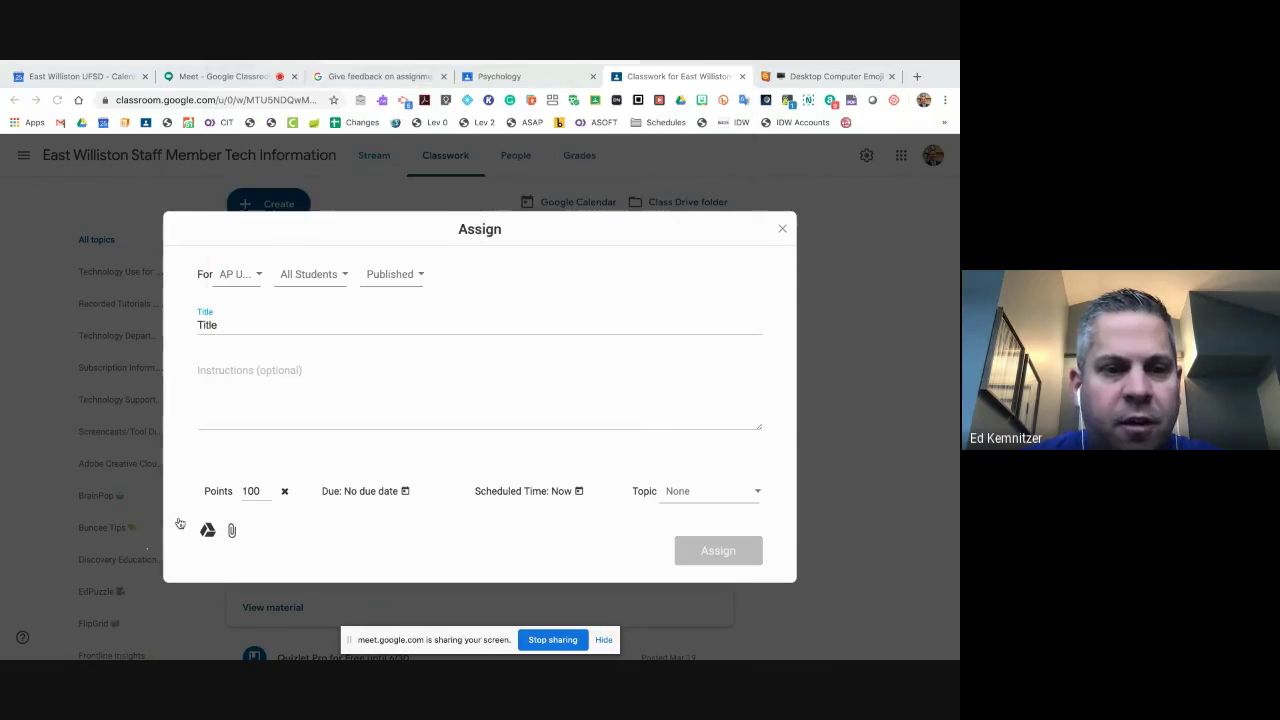
pyautogui.click(207, 529)
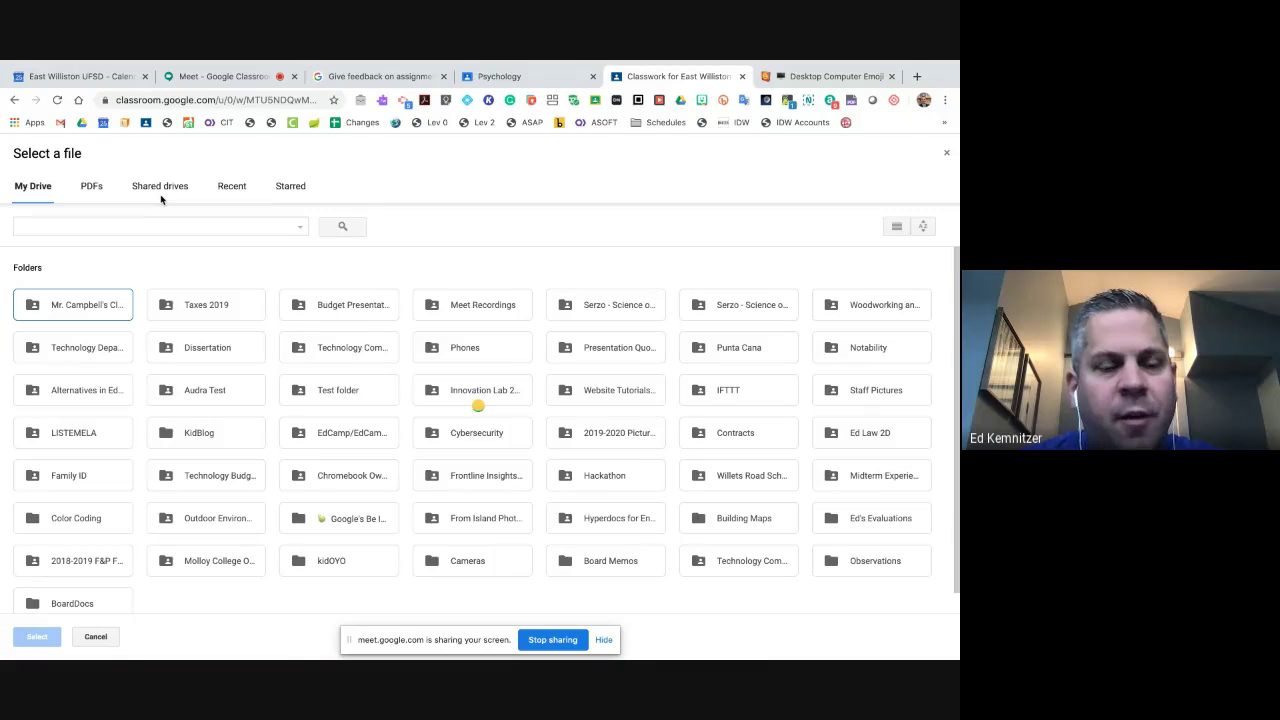
pyautogui.click(91, 186)
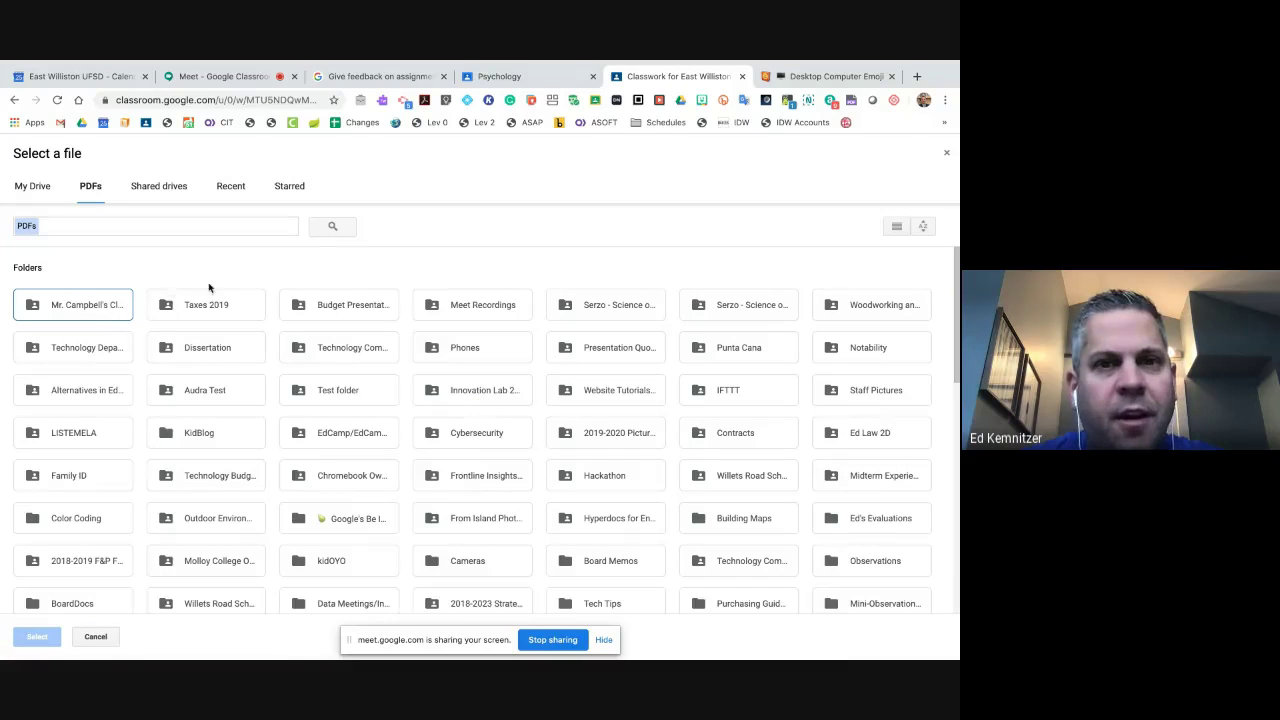
pyautogui.click(530, 76)
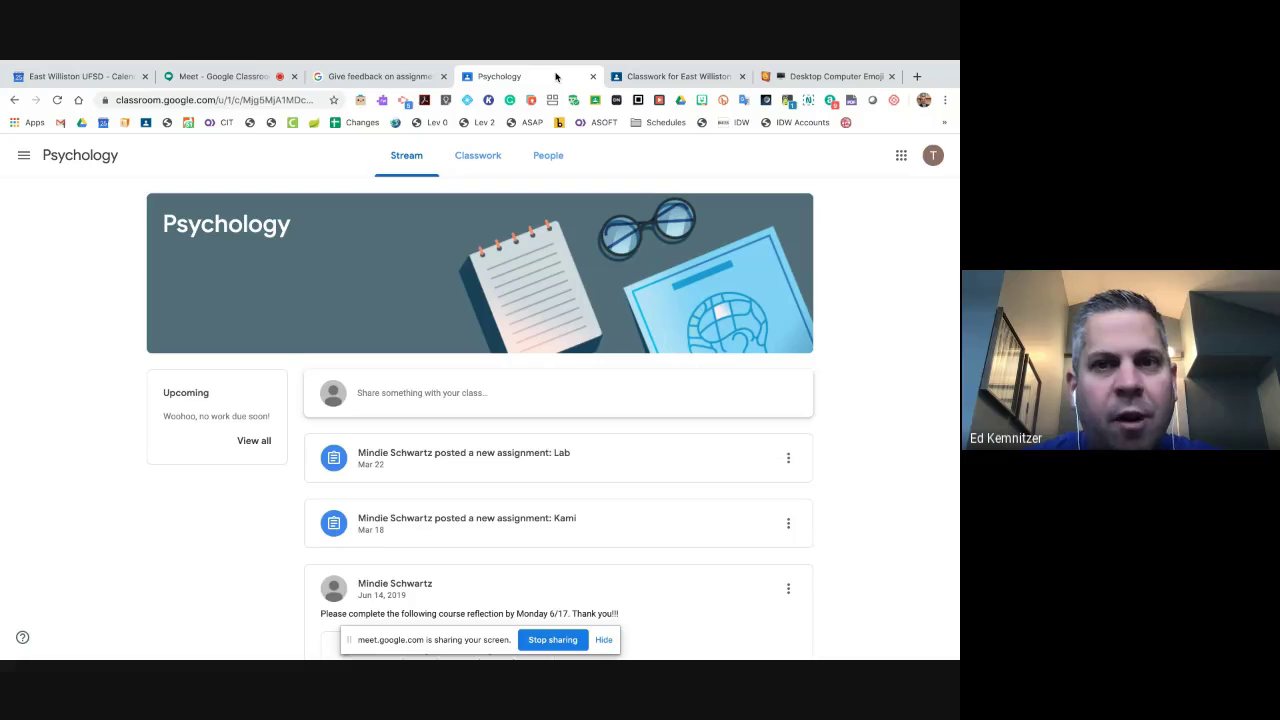
# - Flip between the Drive picker, Psychology class and Meet presentation tabs
pyautogui.click(680, 76)
pyautogui.click(540, 77)
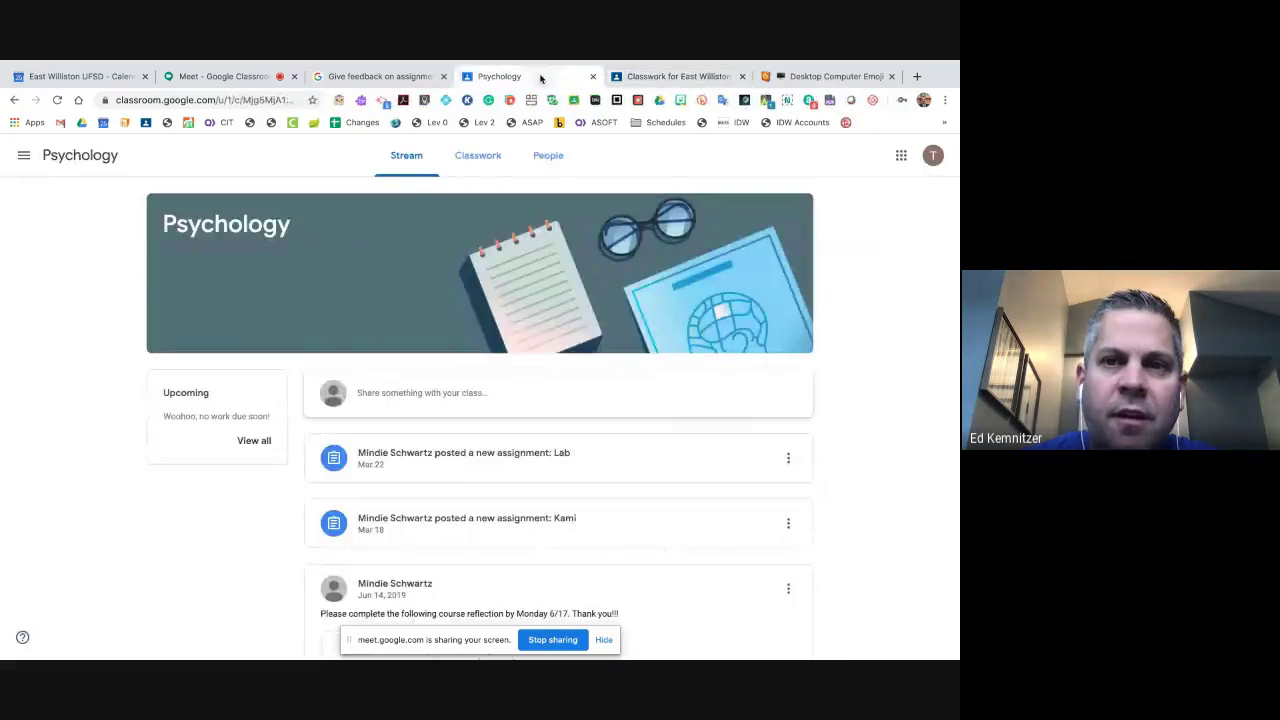
pyautogui.click(226, 77)
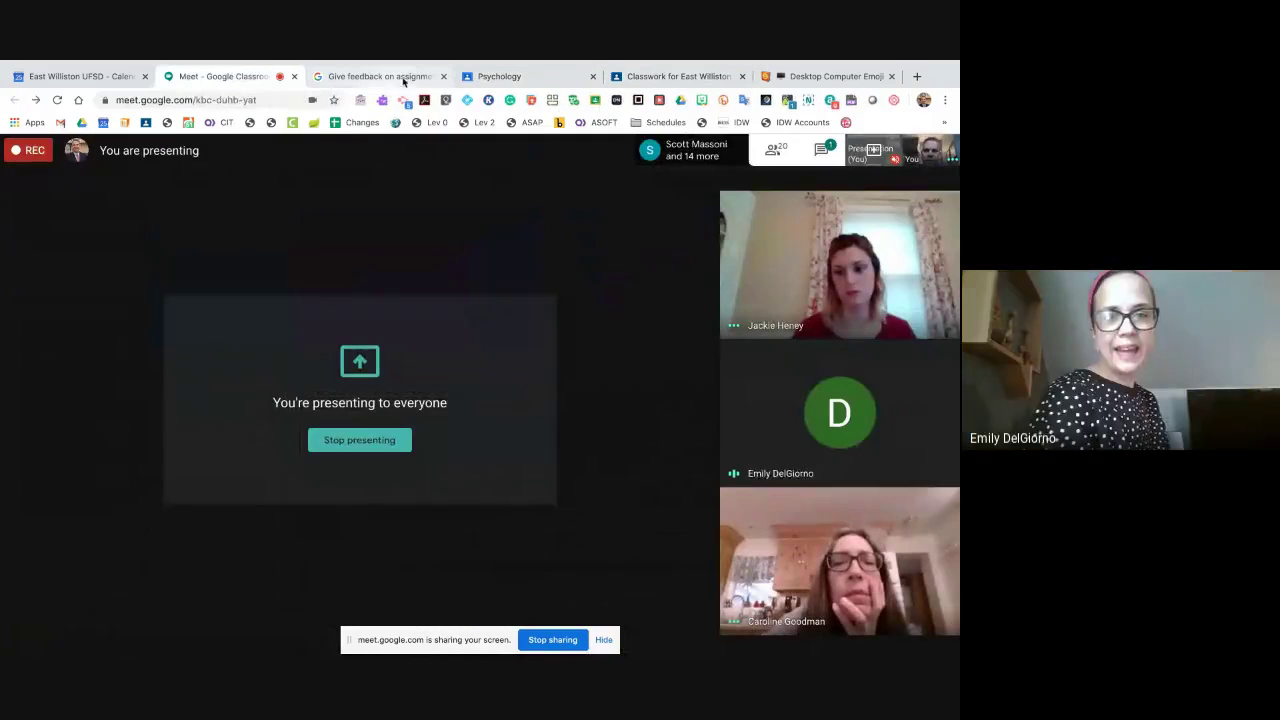
pyautogui.click(630, 78)
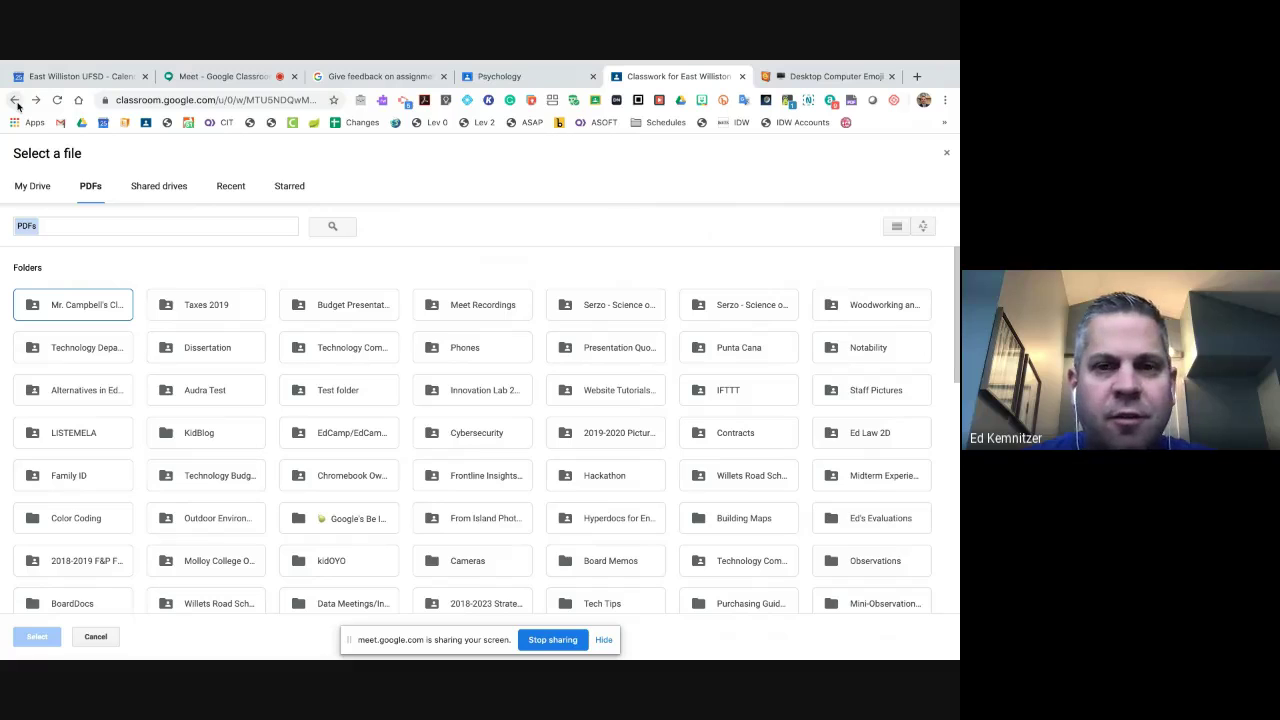
# - Cancel the Drive file picker and close the Kami draft unassigned
pyautogui.click(15, 101)
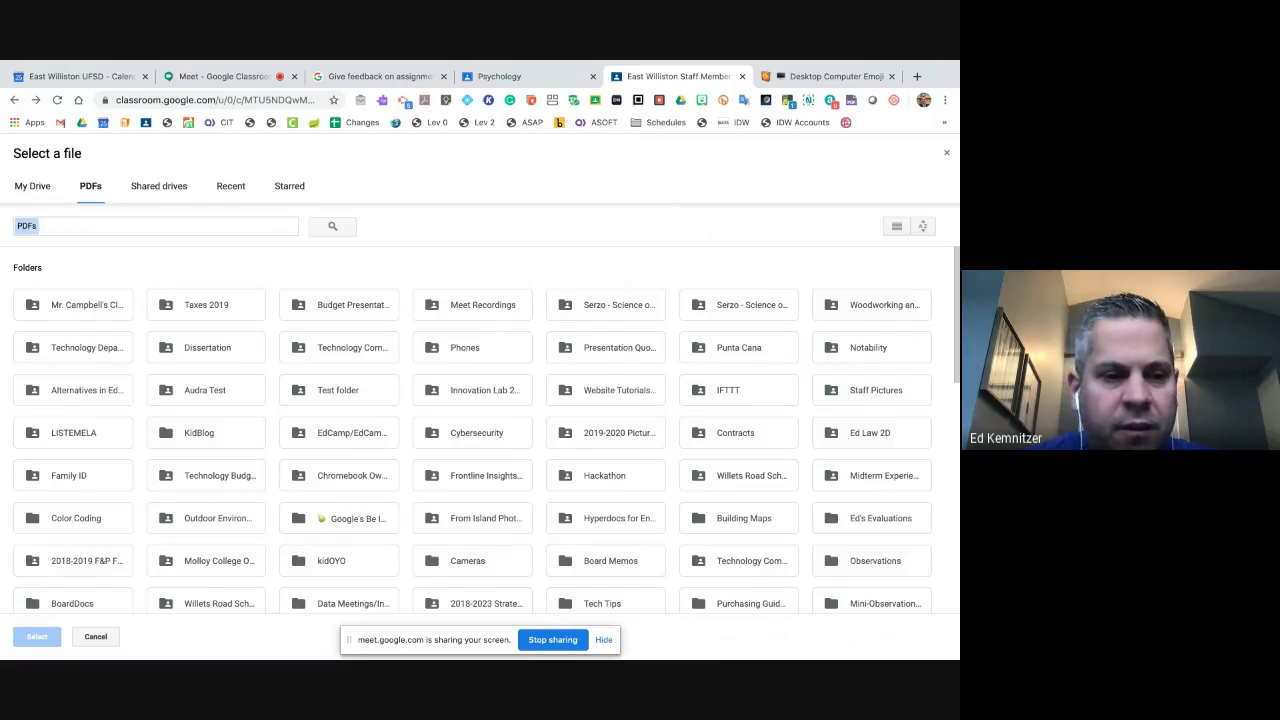
pyautogui.click(97, 641)
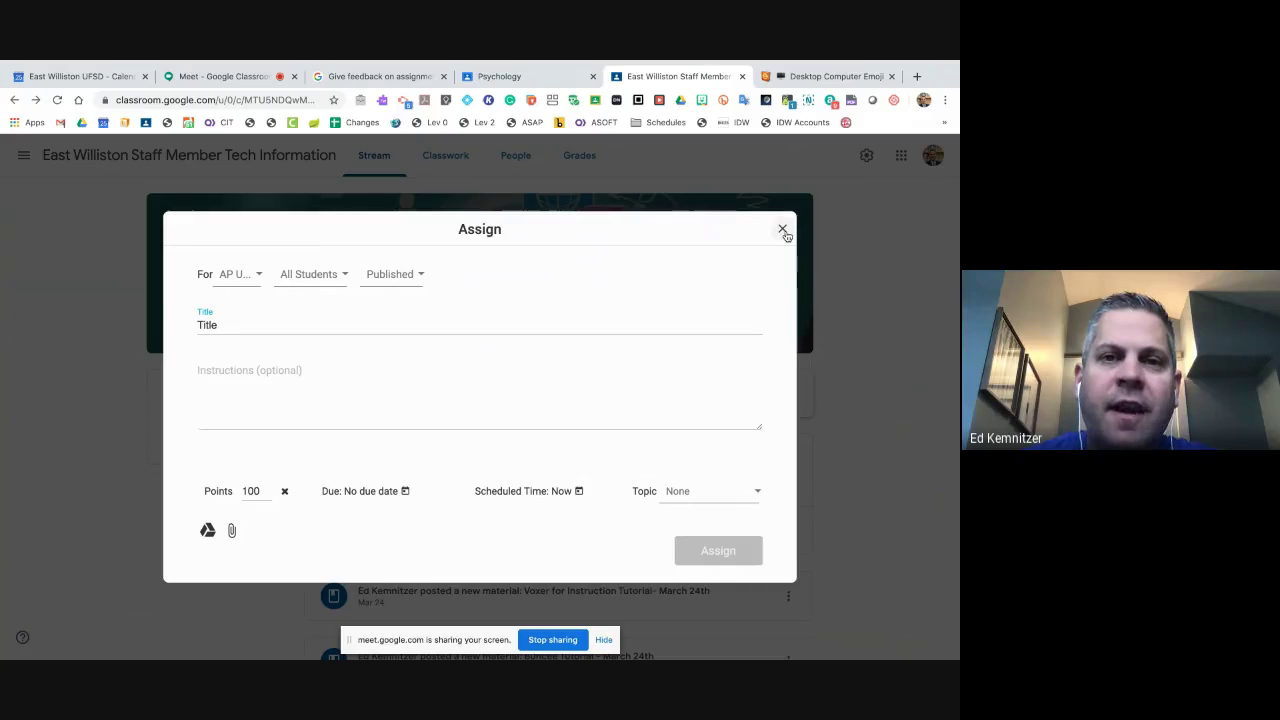
pyautogui.click(783, 230)
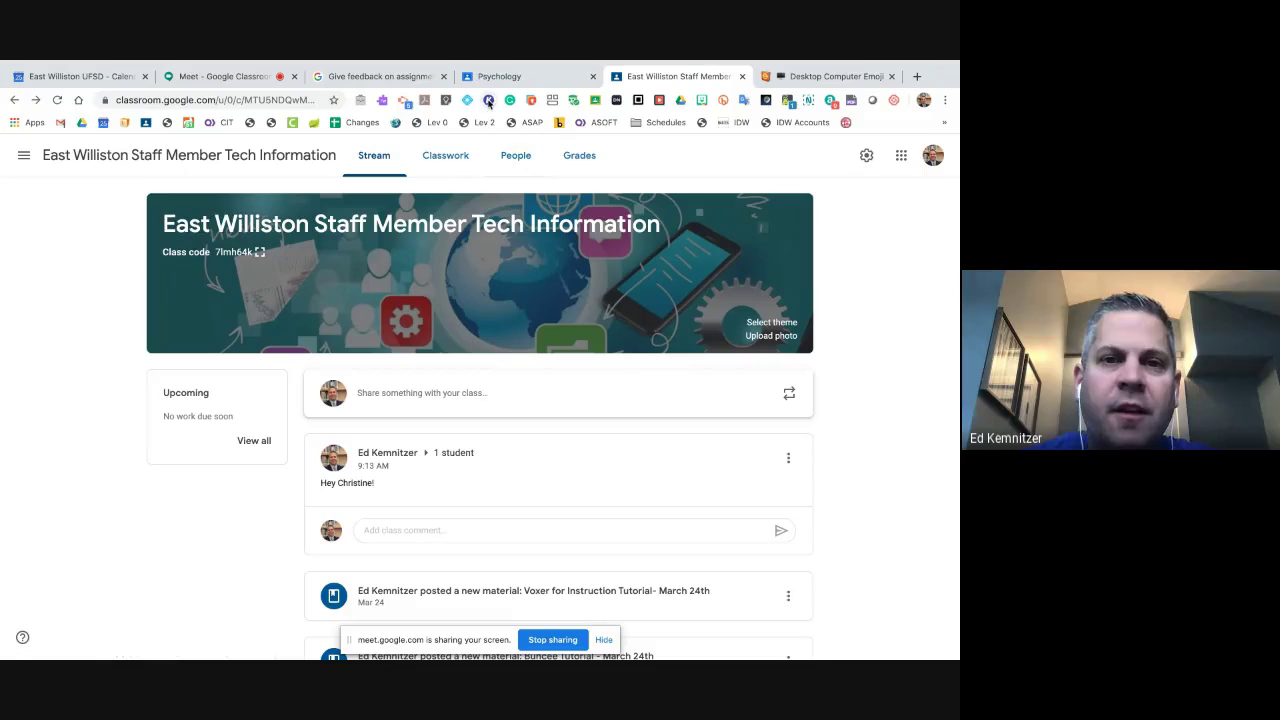
# - Go to the staff class's Classwork page and show the Create menu's post types
pyautogui.click(452, 160)
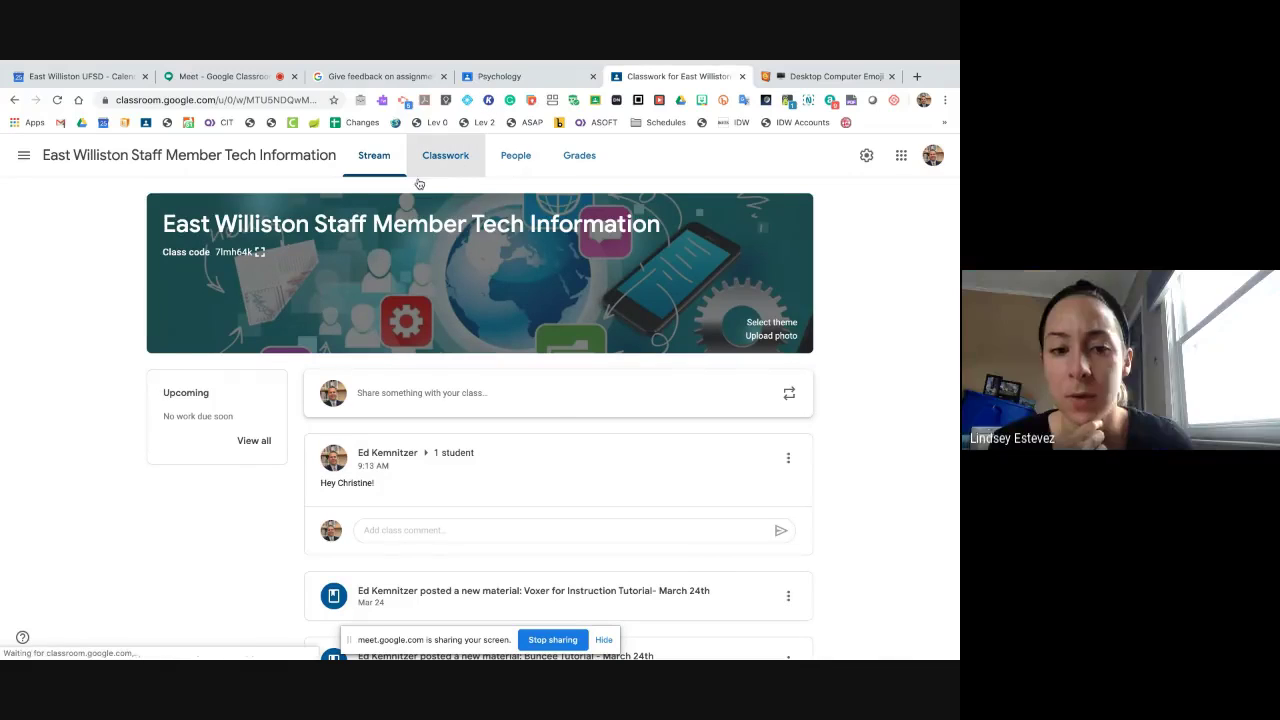
pyautogui.click(280, 204)
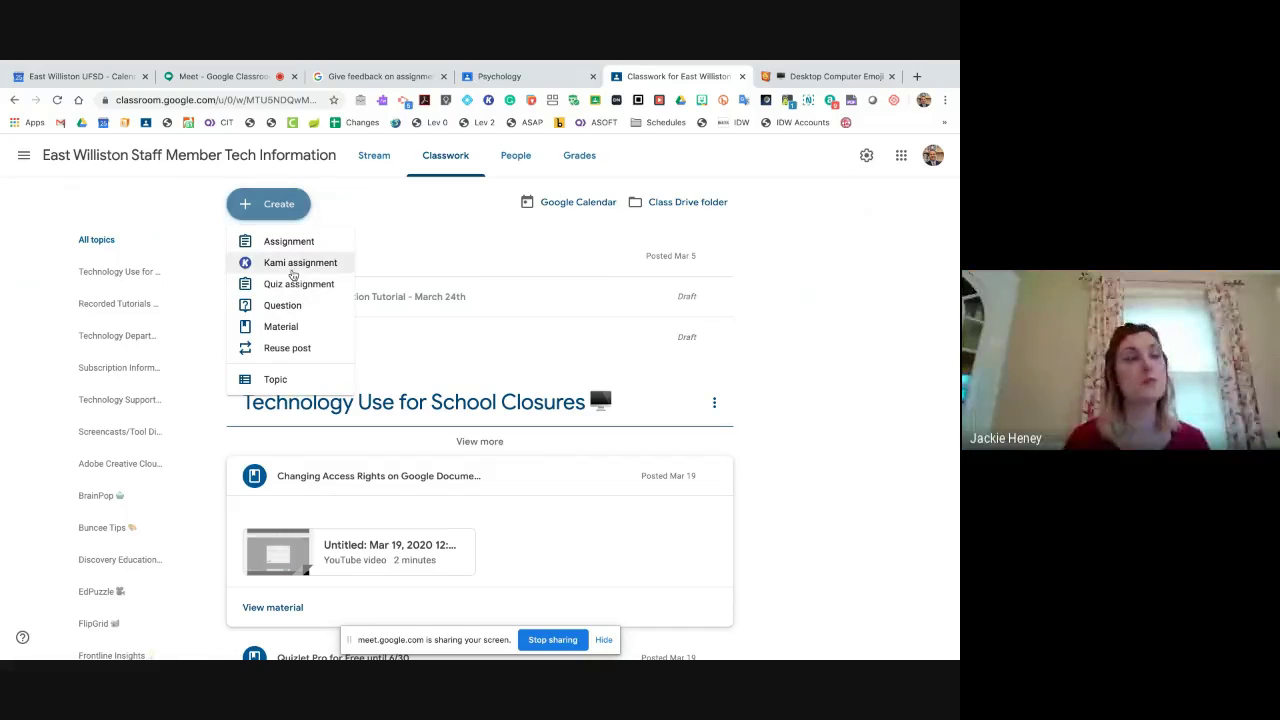
# - Start a new quiz assignment with Chromebook locked mode on, and review its point options
pyautogui.click(297, 286)
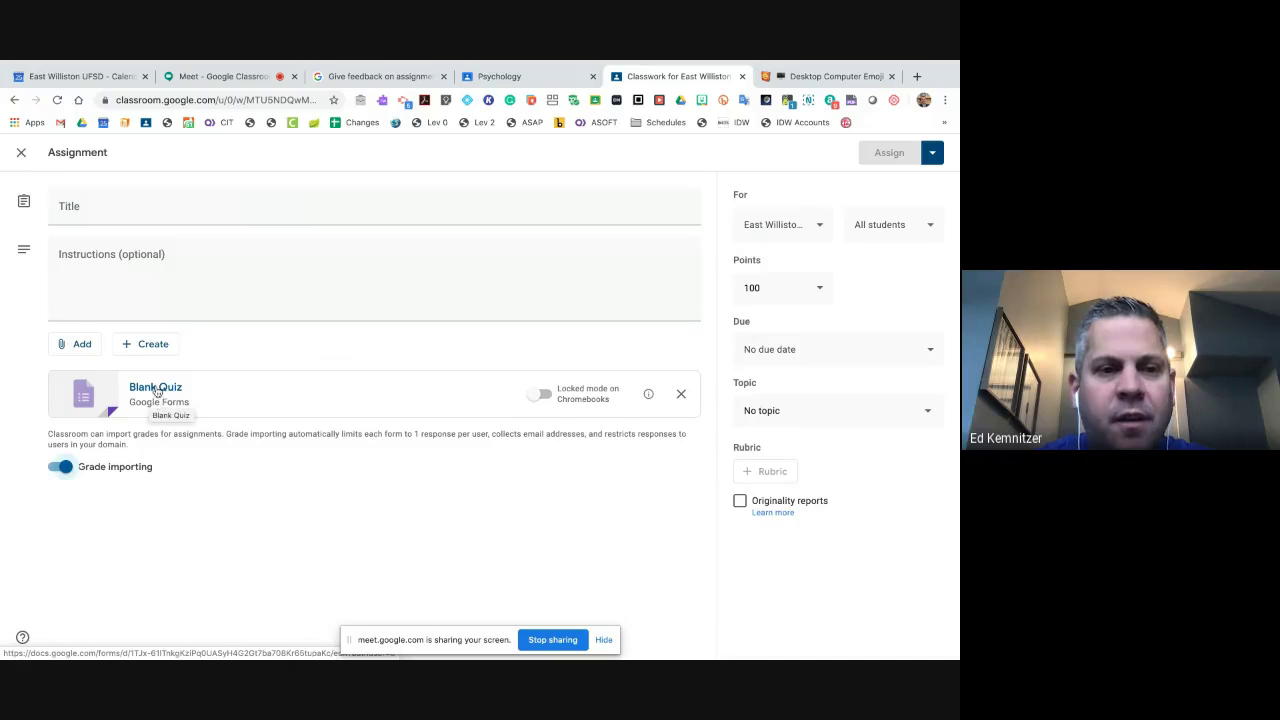
pyautogui.click(539, 394)
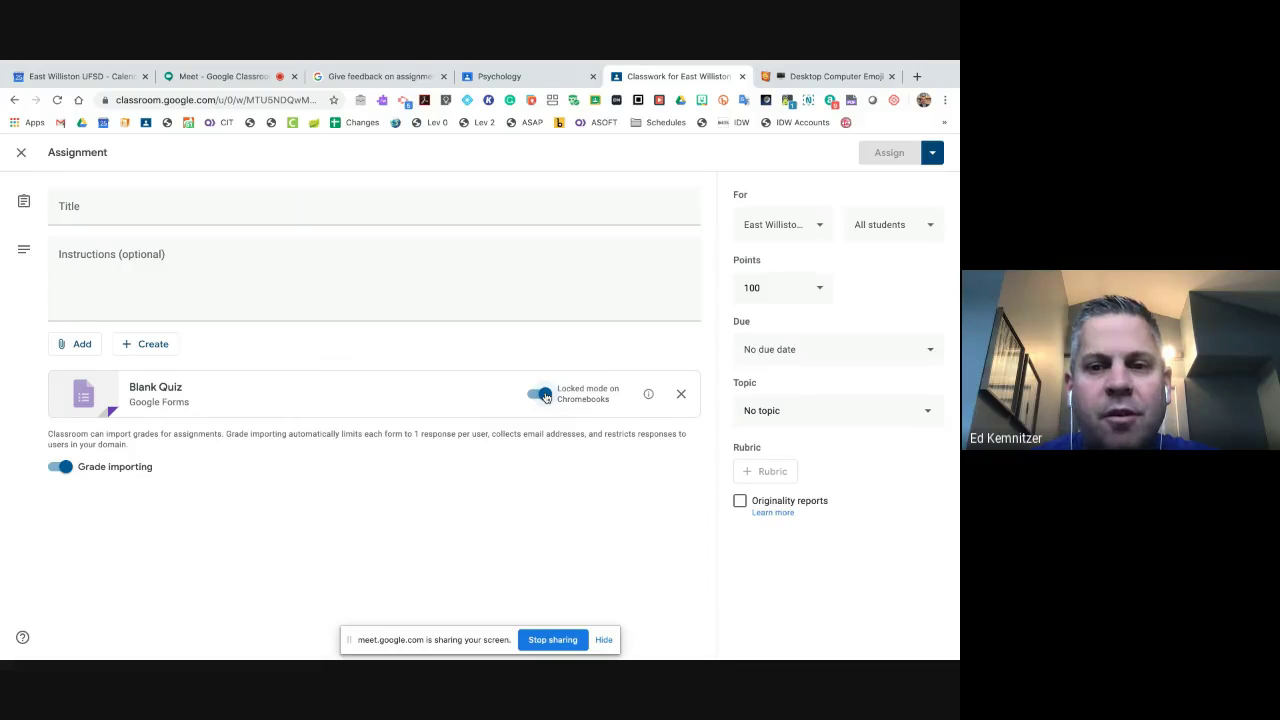
pyautogui.click(778, 292)
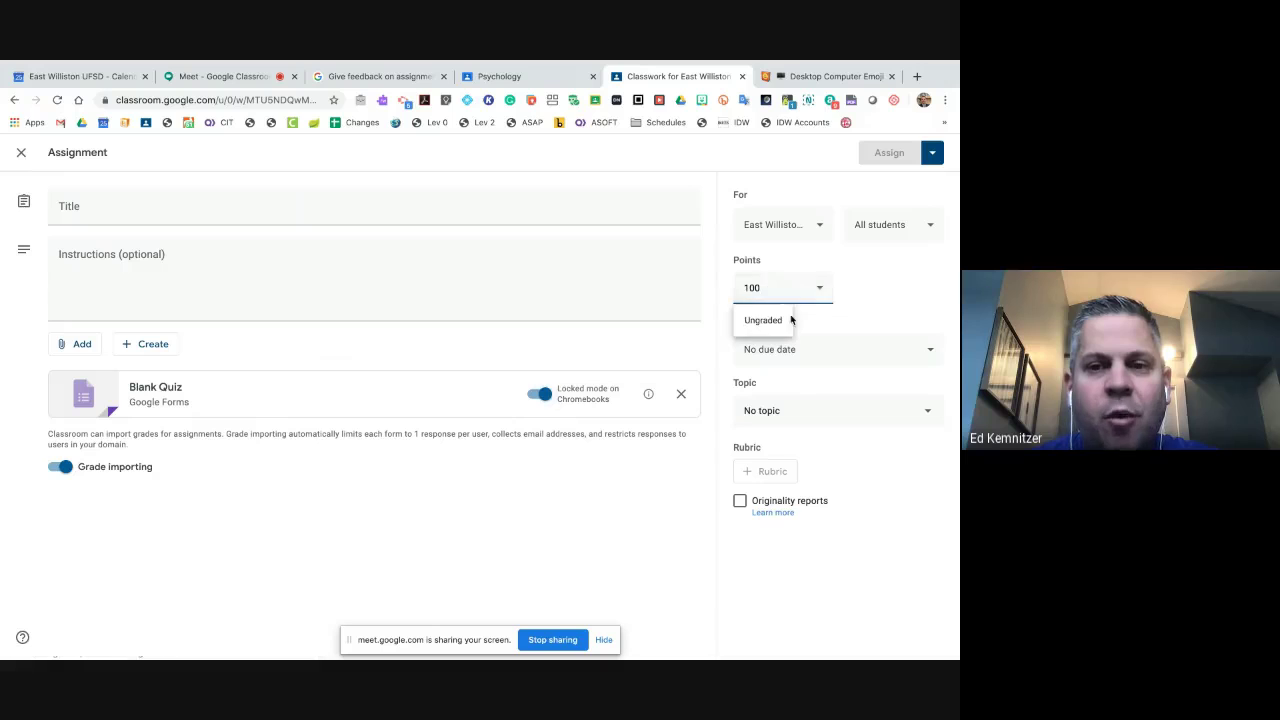
# - Open and close the attached Blank Quiz form, then close the assignment editor
pyautogui.click(174, 395)
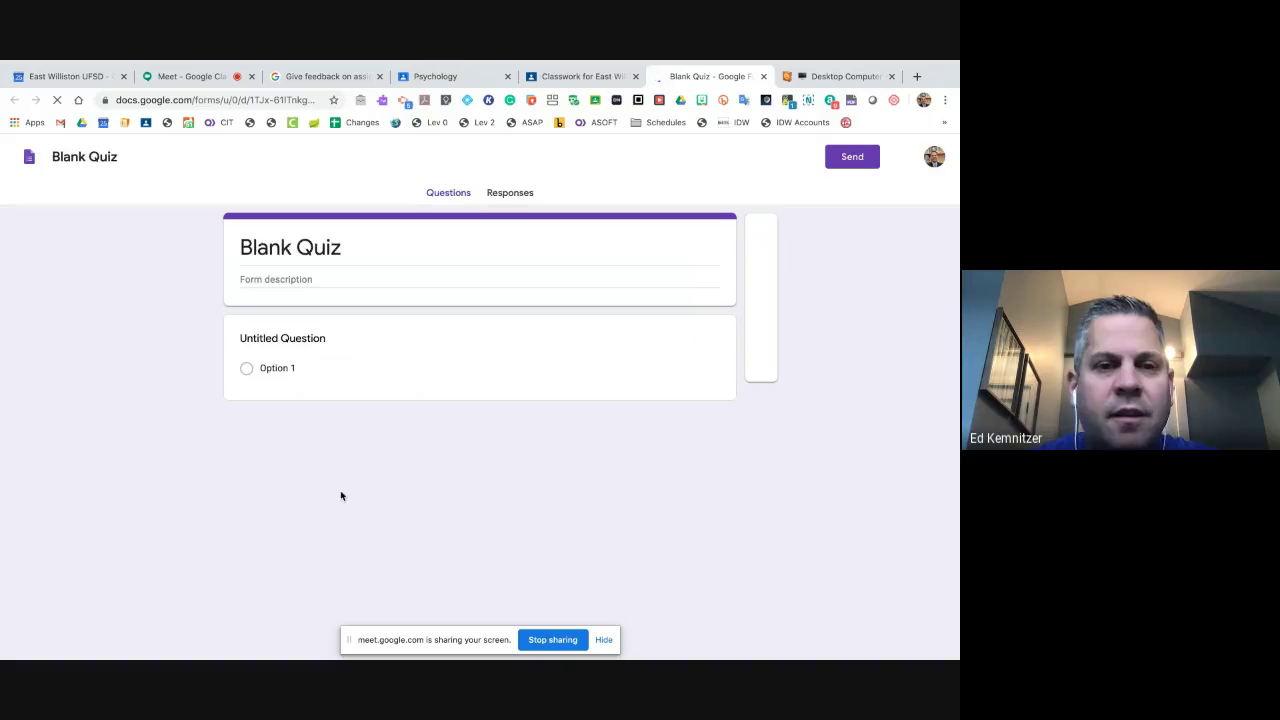
pyautogui.click(763, 77)
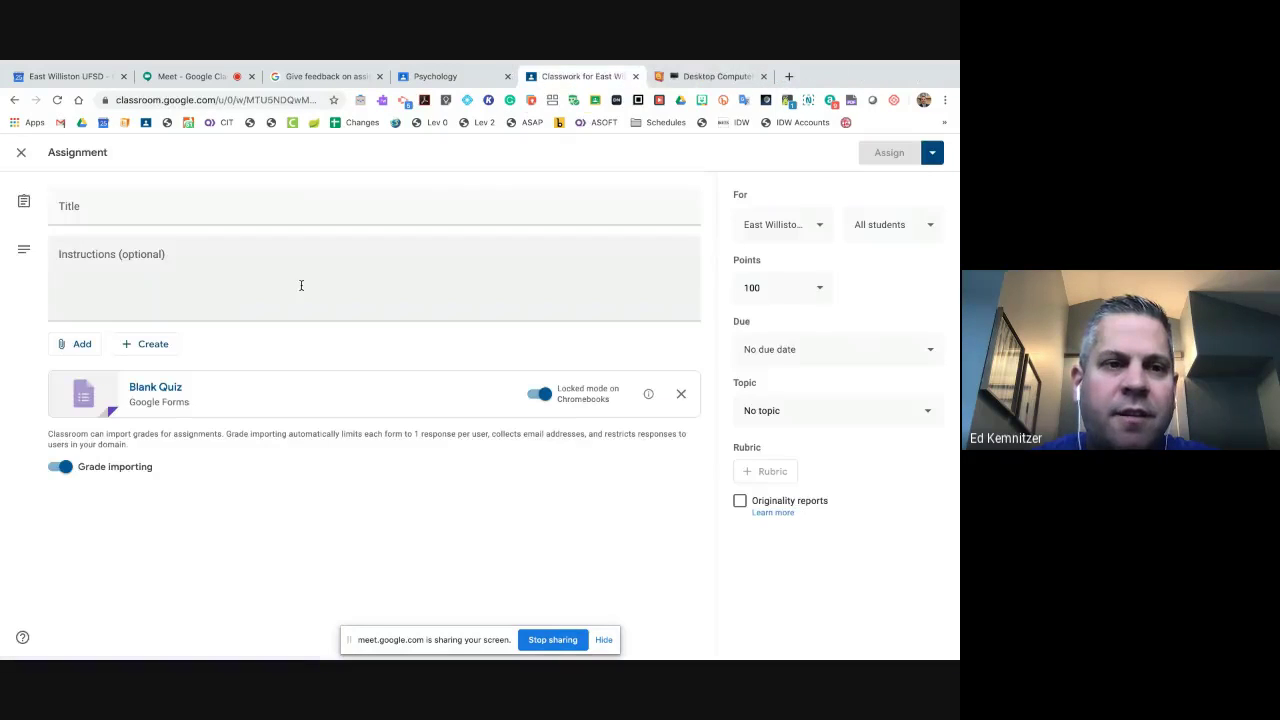
pyautogui.click(21, 155)
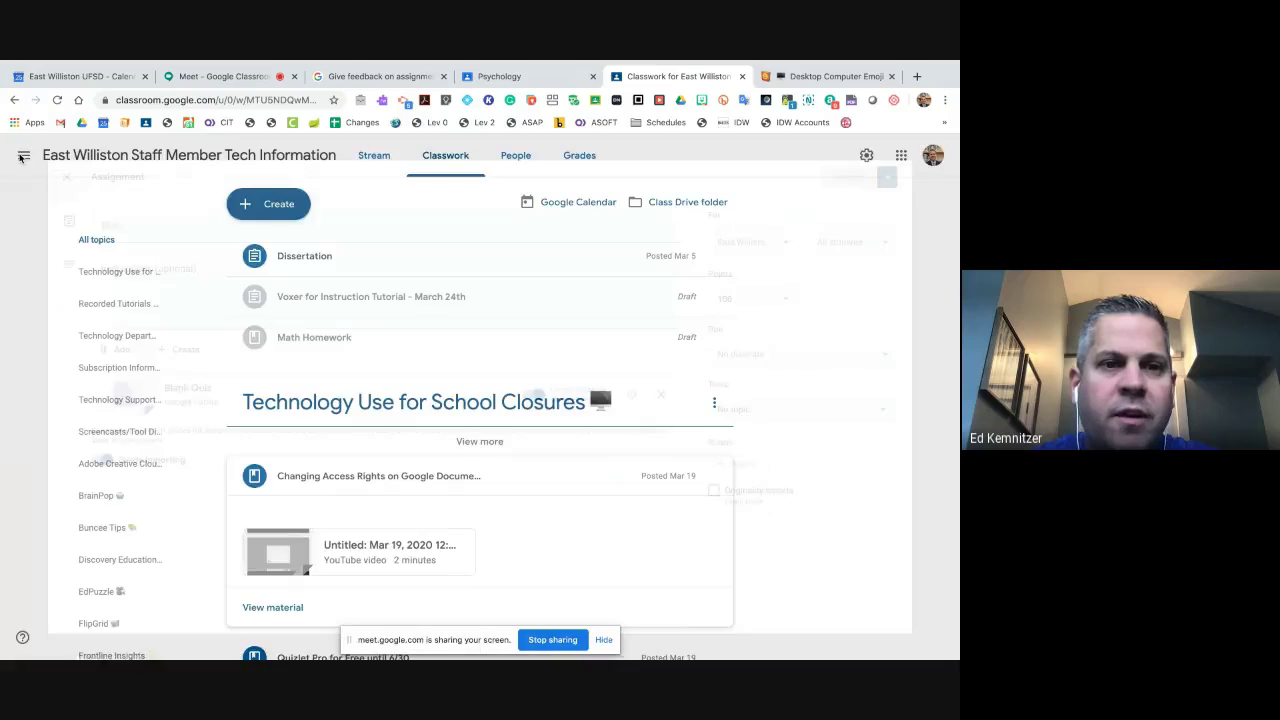
# - Create a question post titled 'hhkhkhkhkh' with no topic and leave it as a draft
pyautogui.click(262, 204)
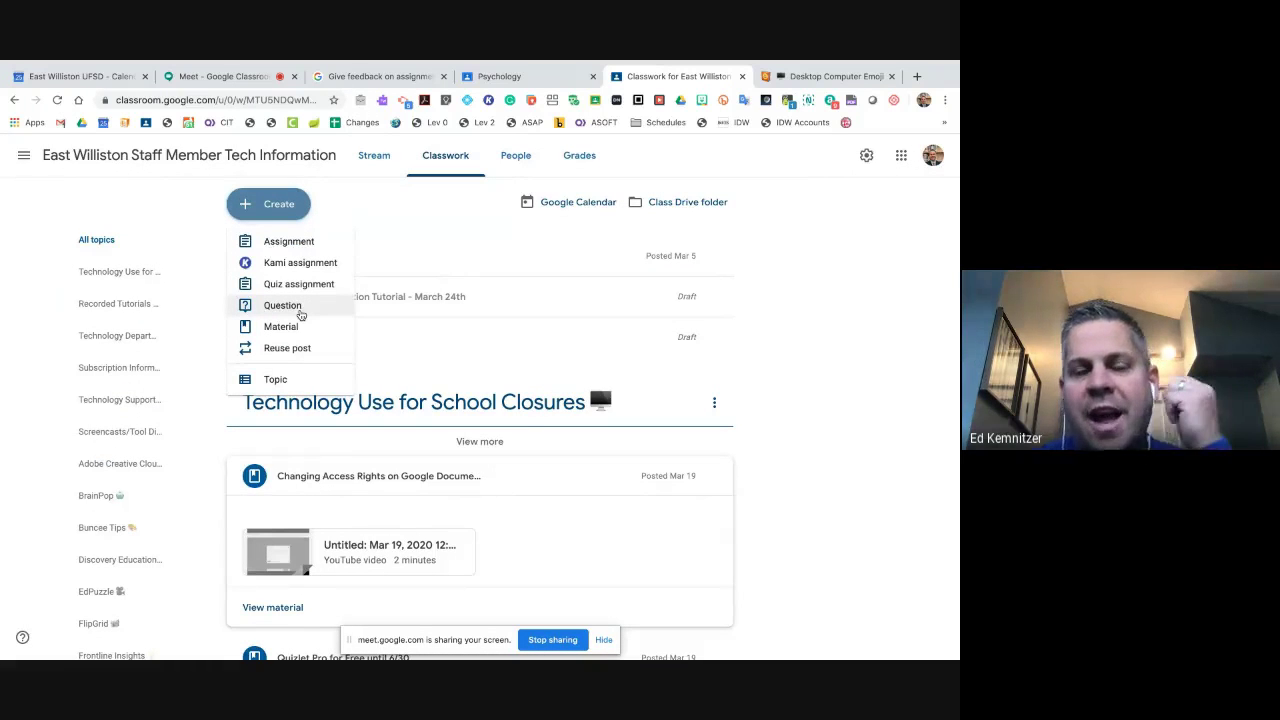
pyautogui.click(300, 314)
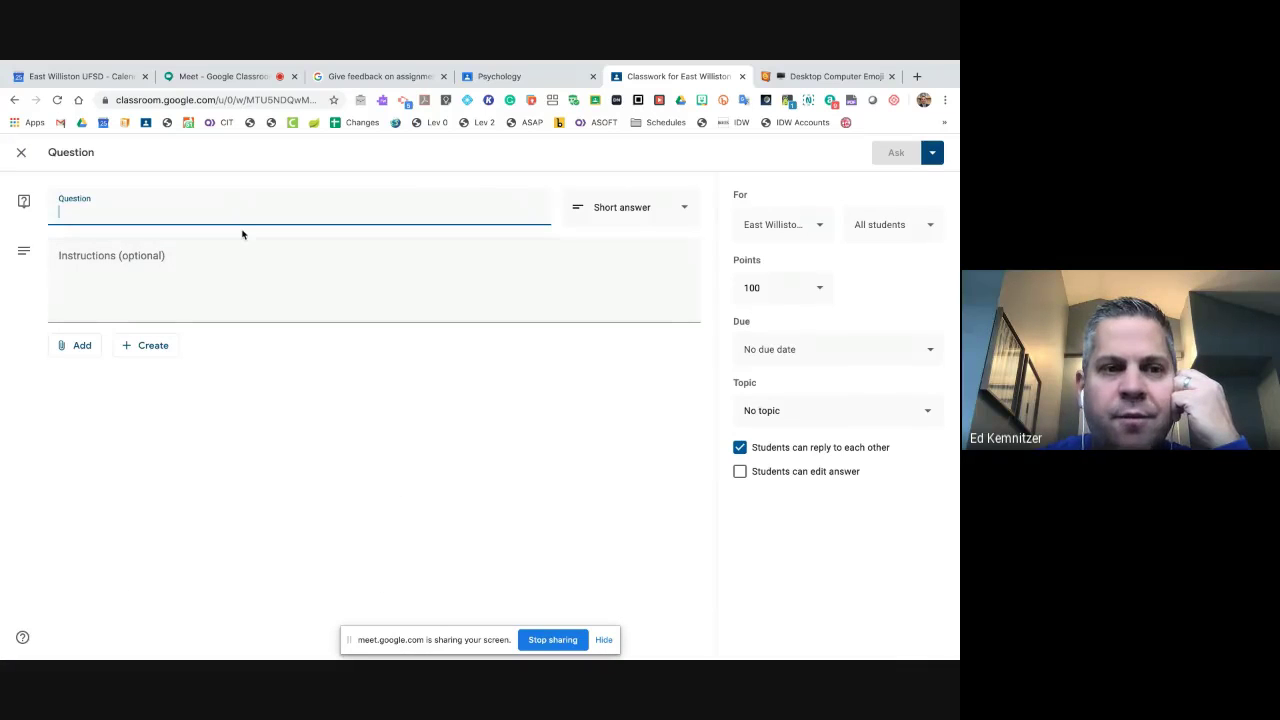
pyautogui.write('hhkhkhkhkh')
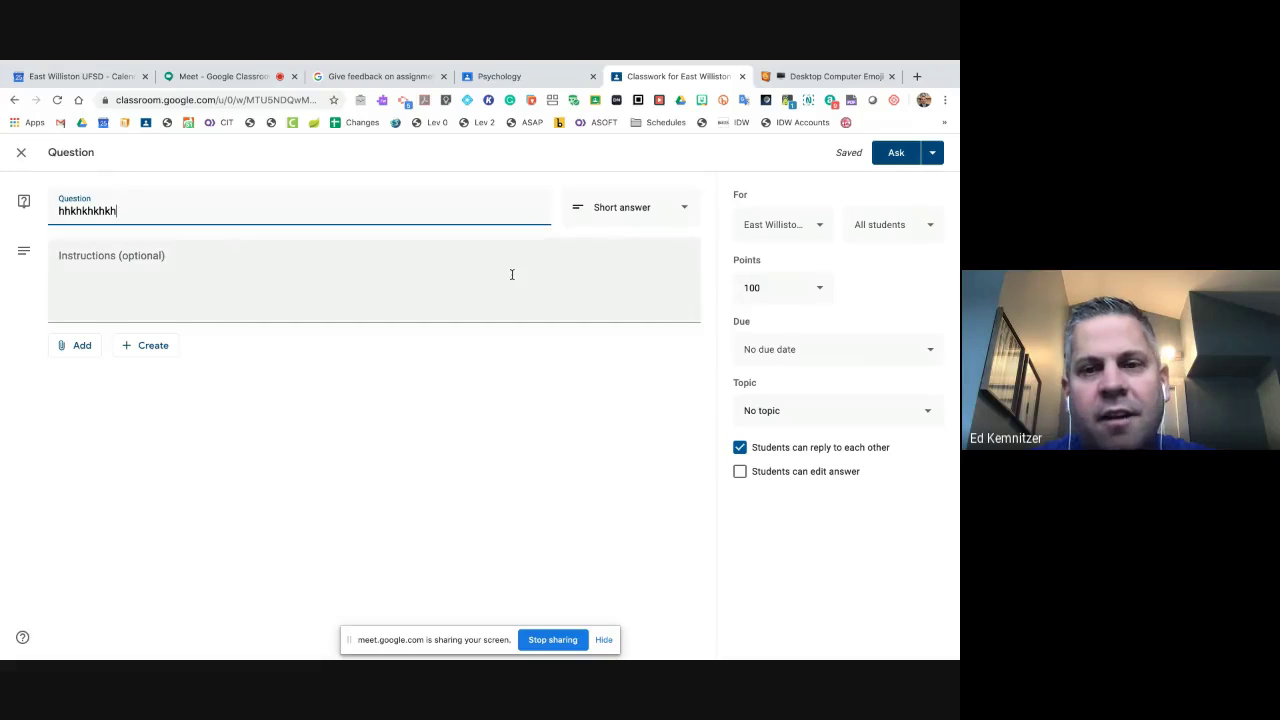
pyautogui.click(889, 421)
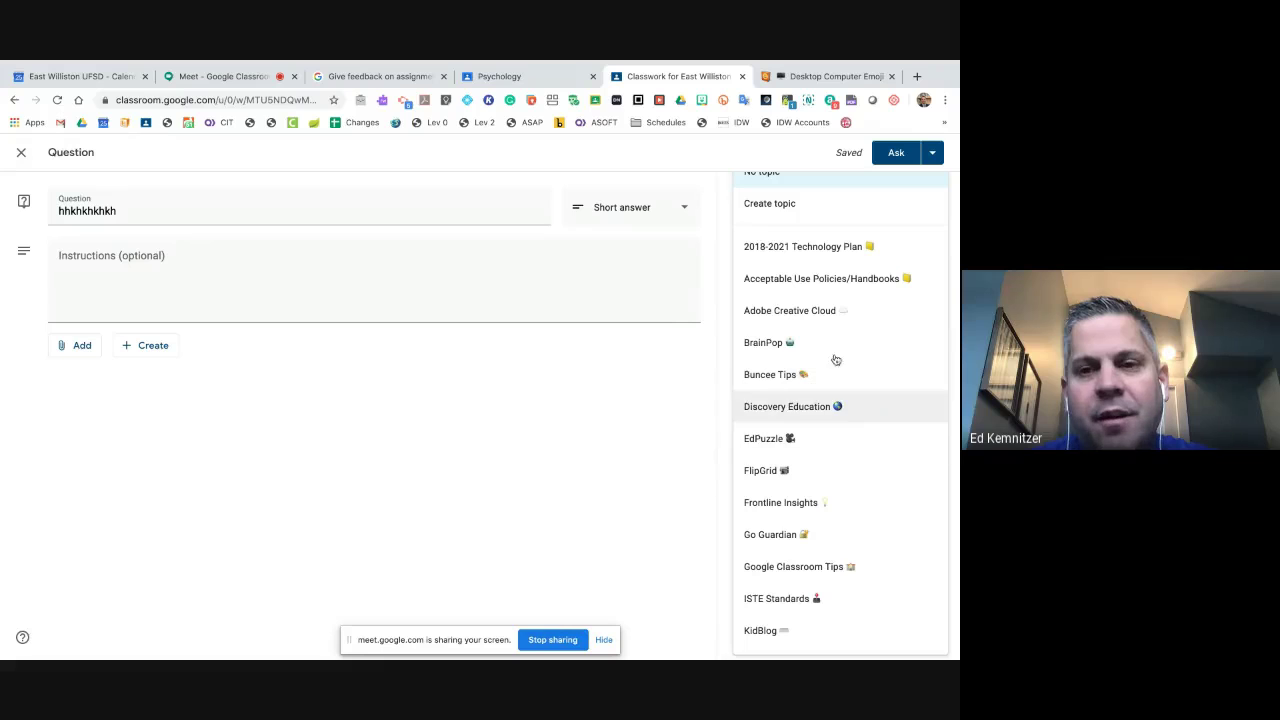
pyautogui.scroll(-1, 834, 340)
pyautogui.scroll(1, 834, 365)
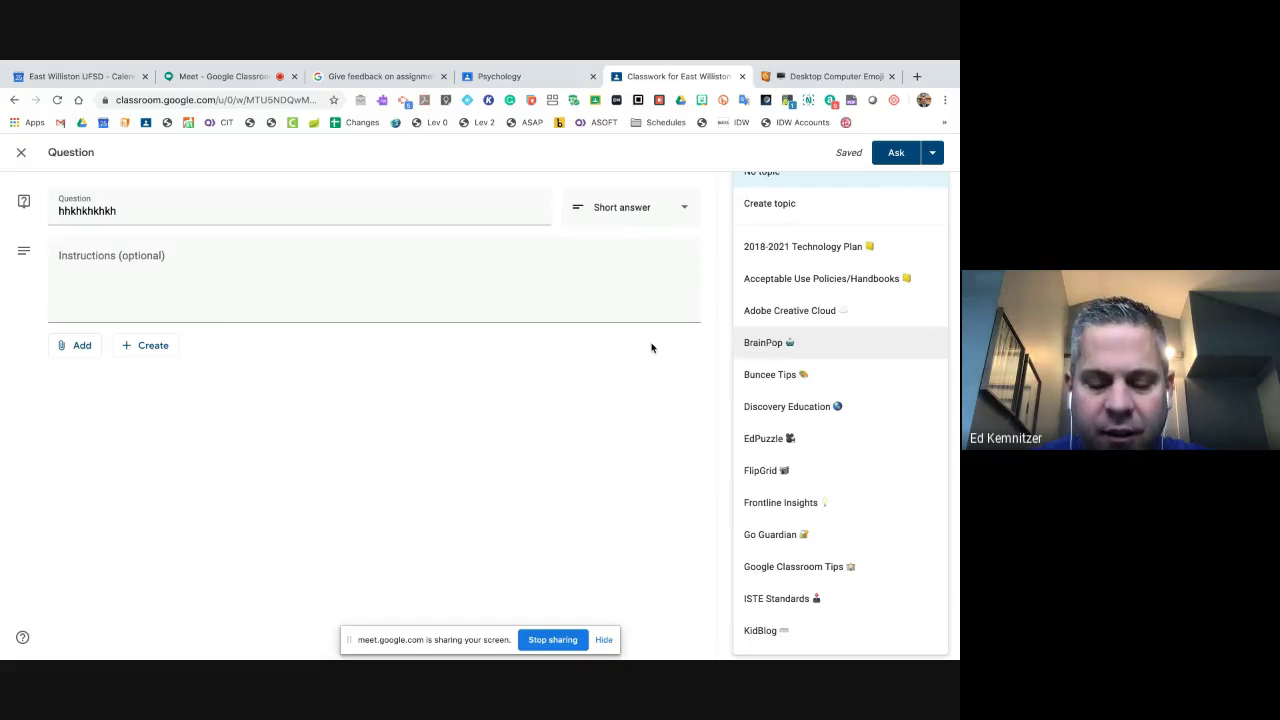
pyautogui.click(651, 347)
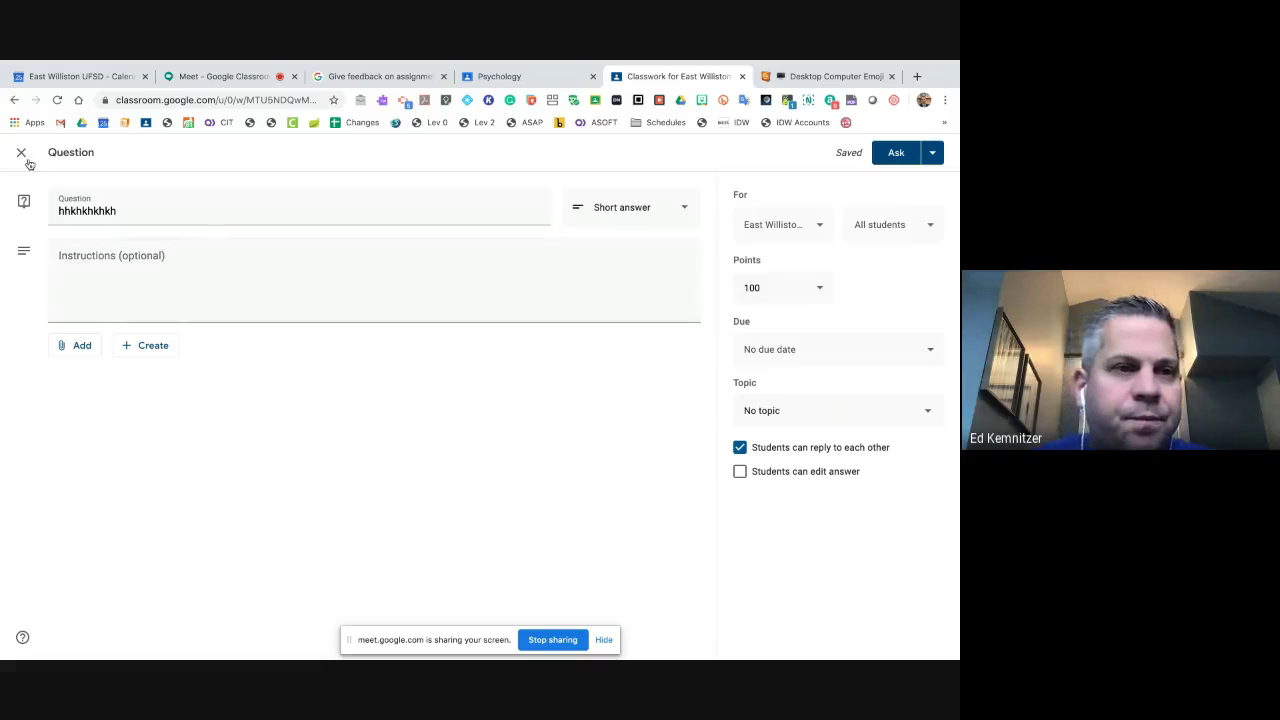
pyautogui.click(22, 155)
# - Create another quiz assignment and open its Blank Quiz Google Forms attachment
pyautogui.click(285, 214)
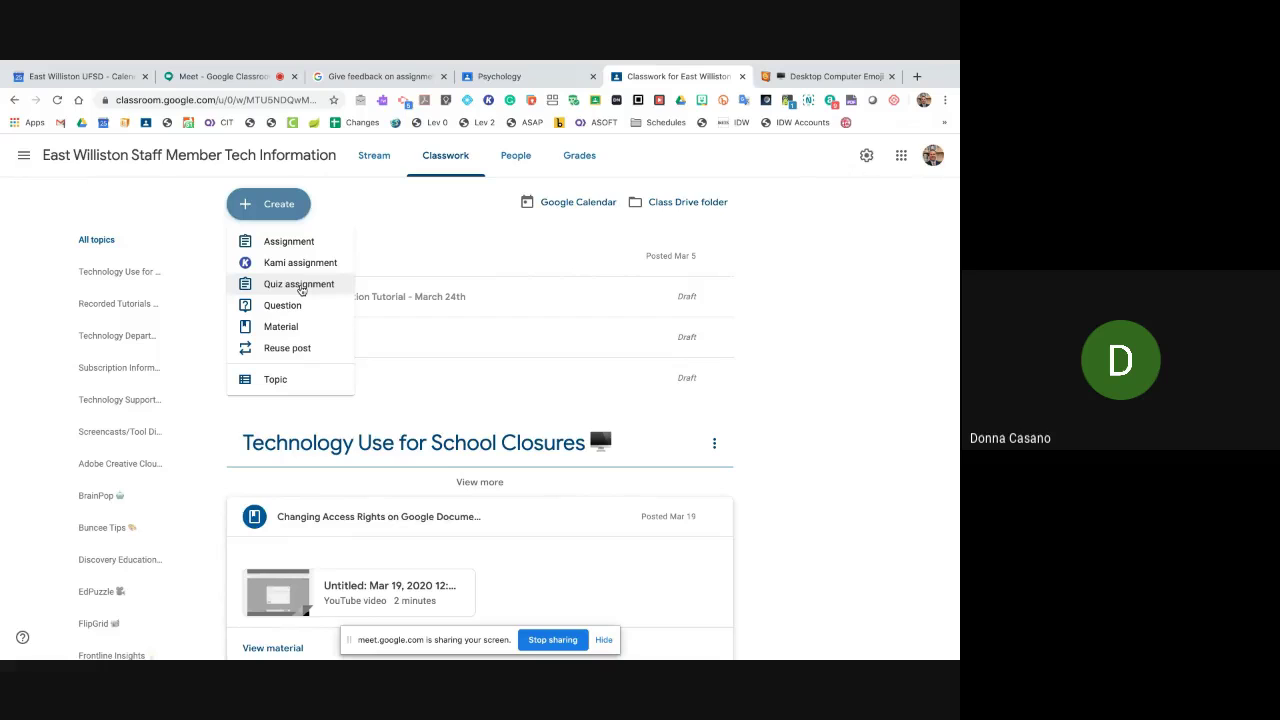
pyautogui.click(300, 287)
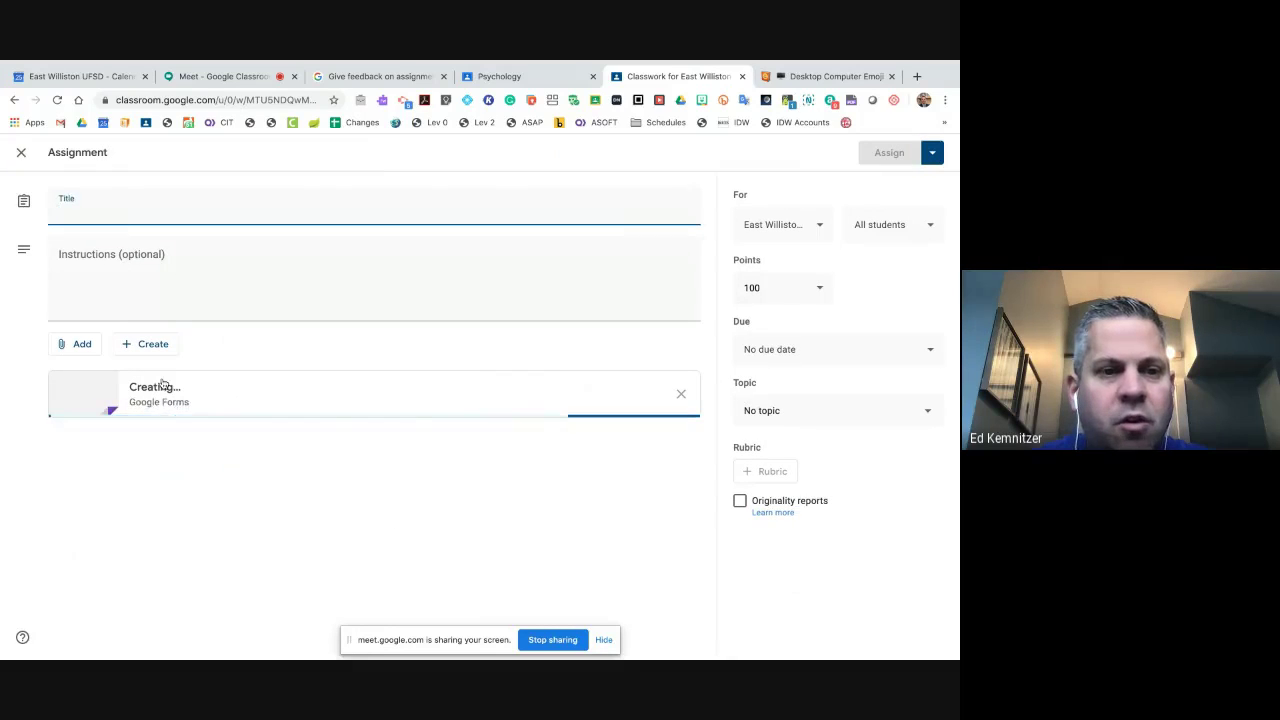
pyautogui.click(163, 389)
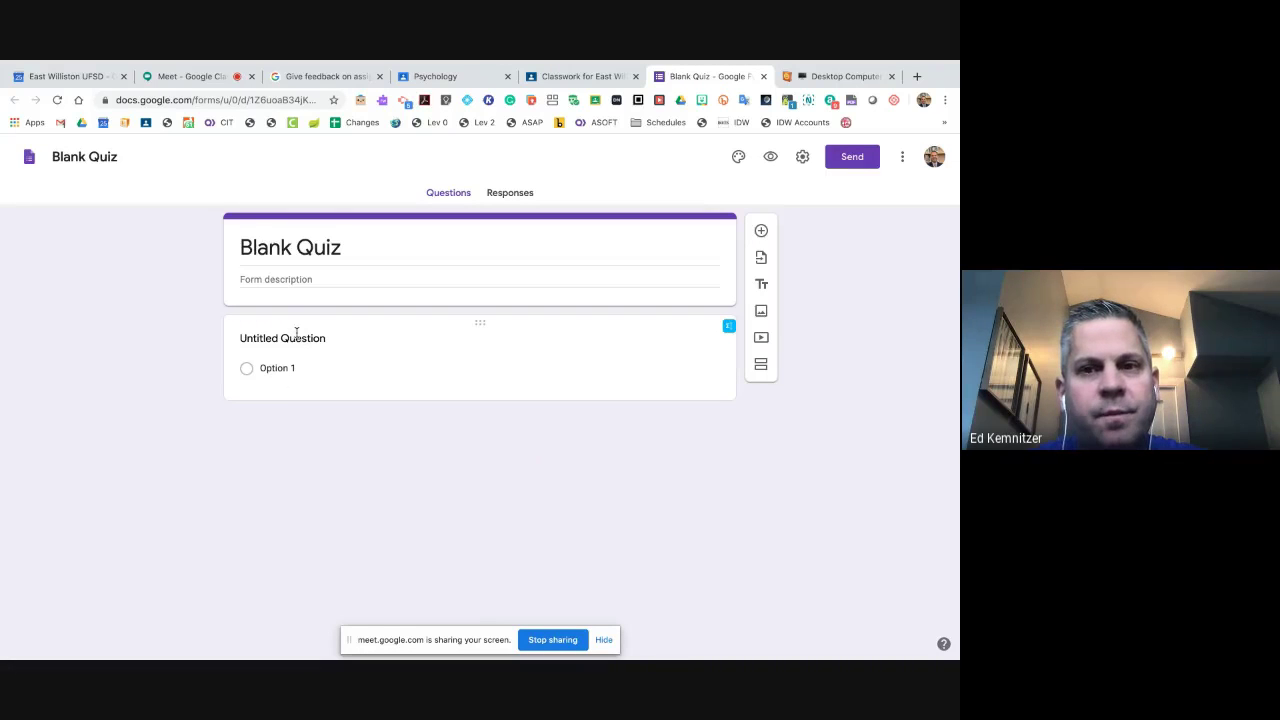
# - Enter the question 'Where is your house?' with answer choices EW, OW and RH
pyautogui.click(303, 337)
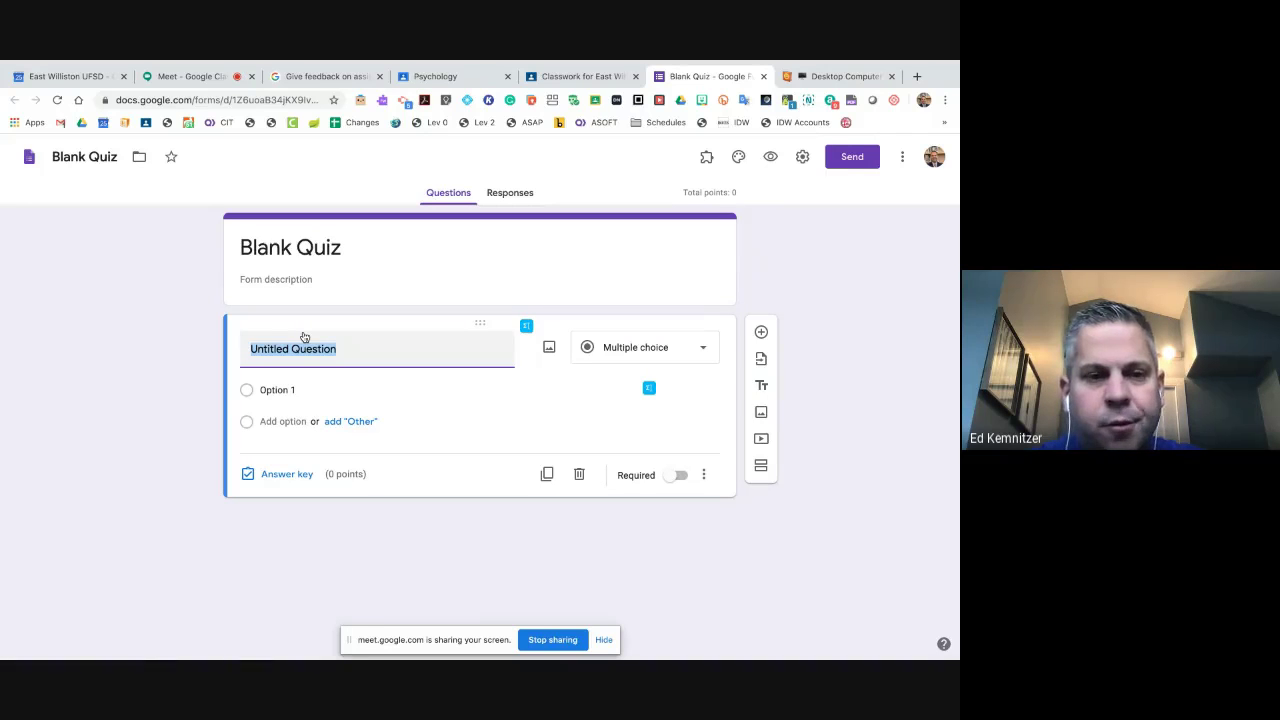
pyautogui.write('Where if ')
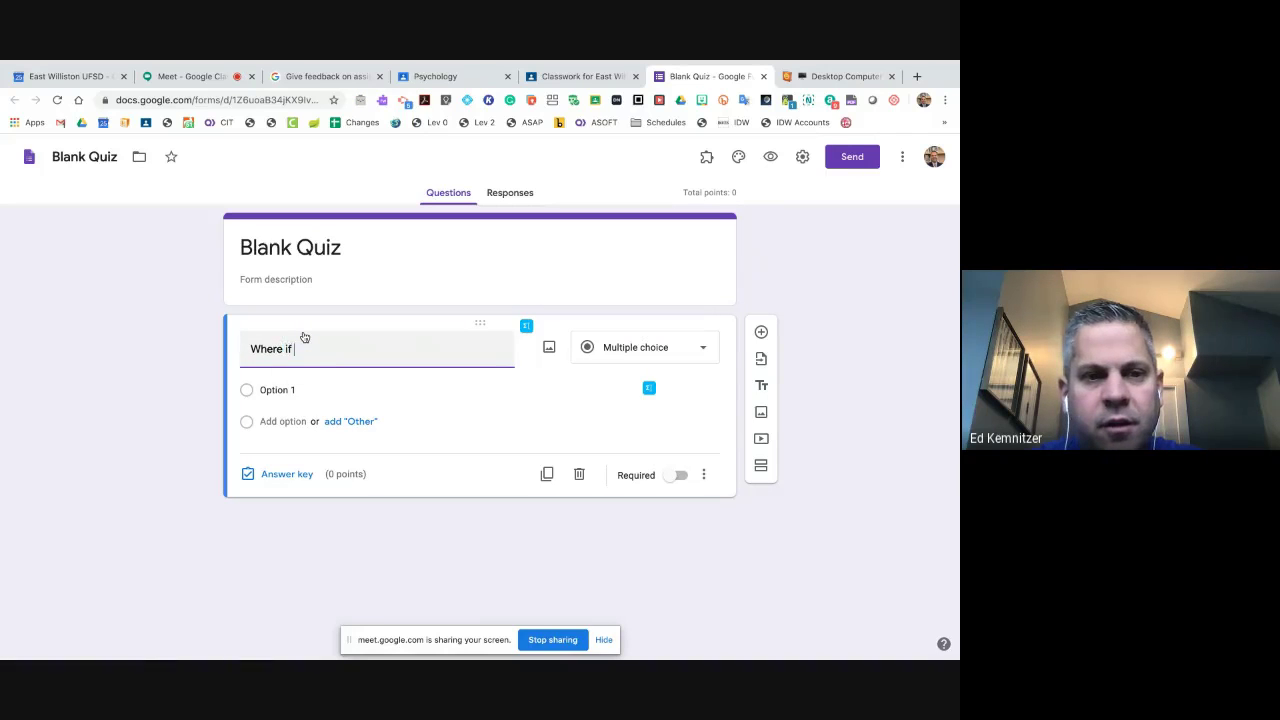
pyautogui.press('BackSpace')
pyautogui.press('BackSpace')
pyautogui.write('s your house')
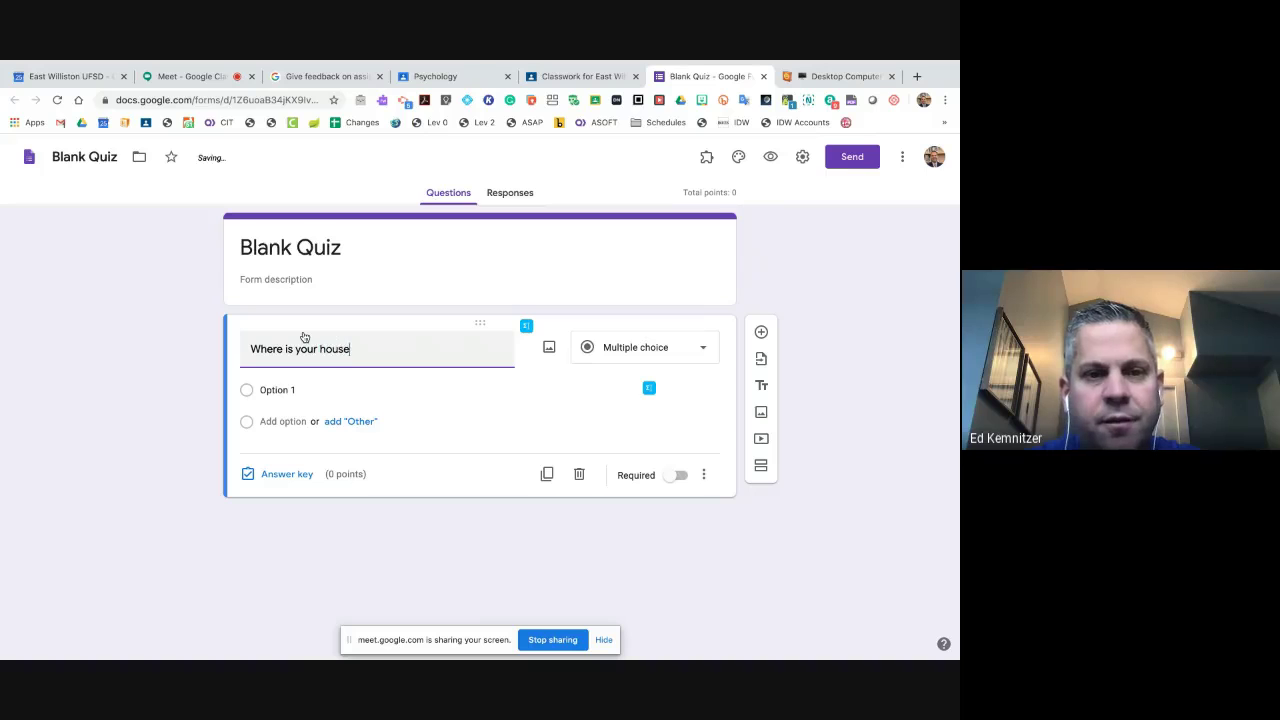
pyautogui.write('?')
pyautogui.click(298, 389)
pyautogui.write('EW')
pyautogui.press('Return')
pyautogui.write('OW')
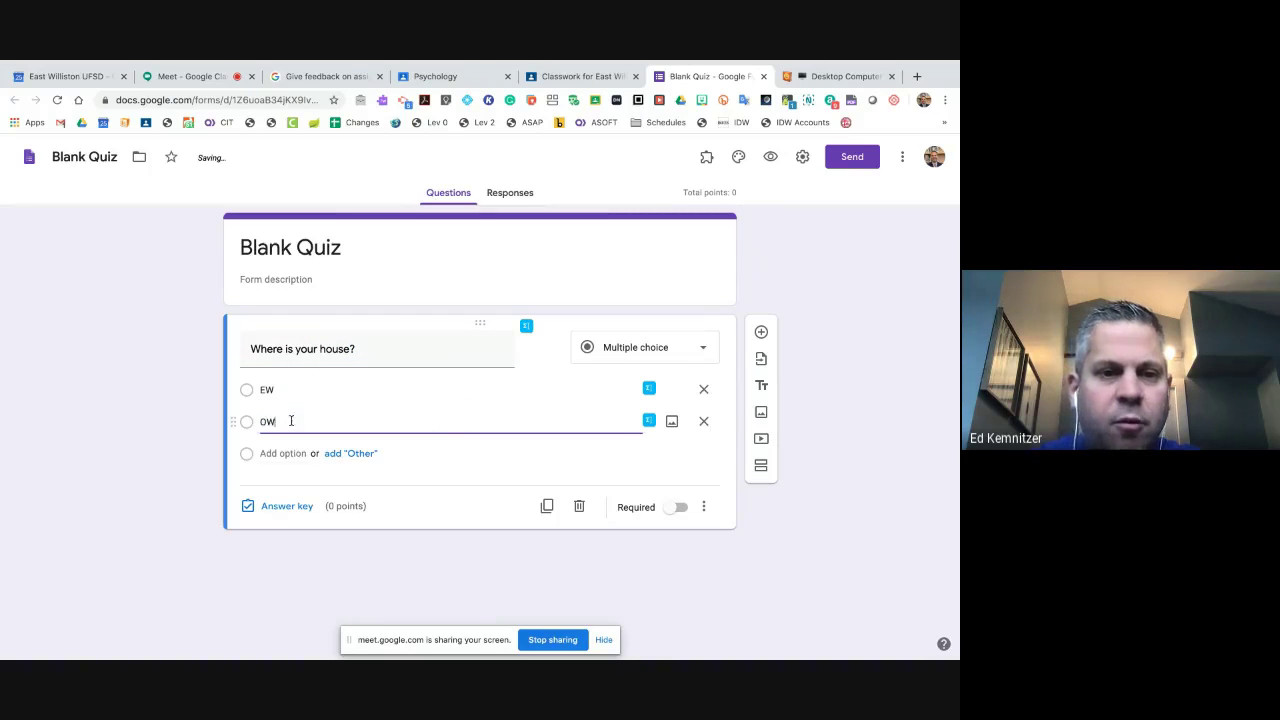
pyautogui.press('Return')
pyautogui.write('RH')
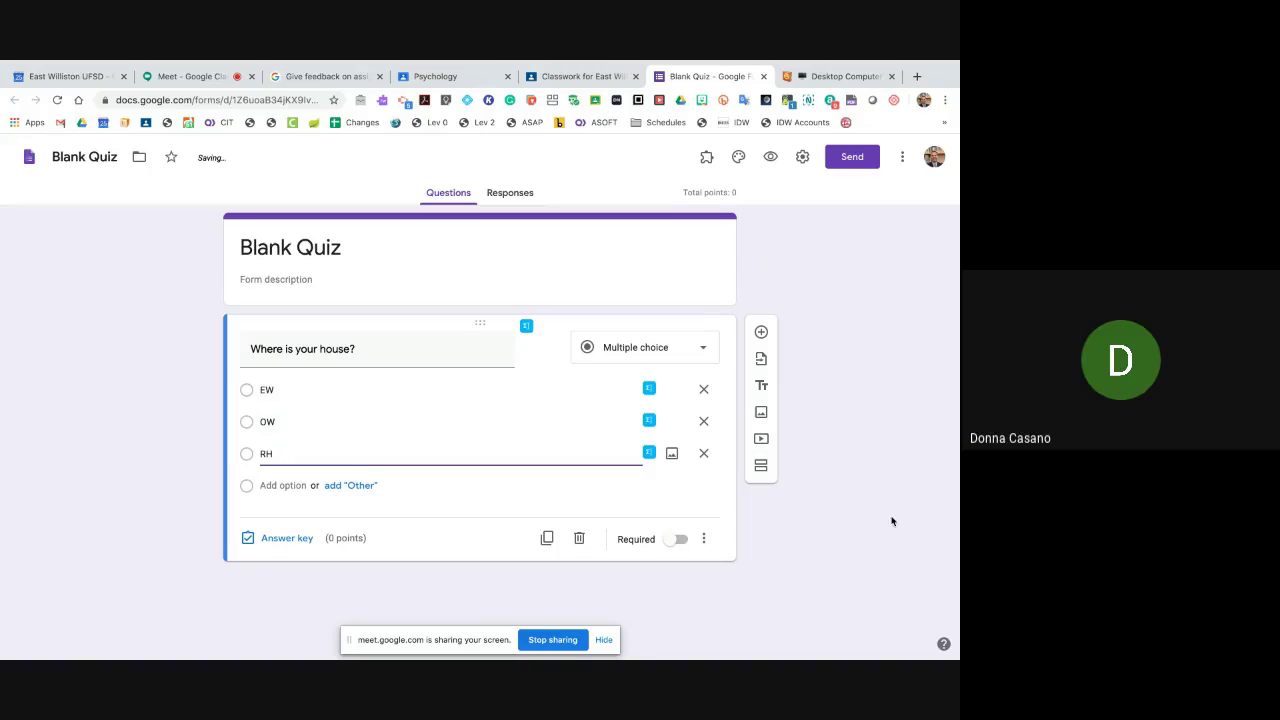
# - Keep the question as multiple choice and preview the quiz as students see it
pyautogui.click(701, 355)
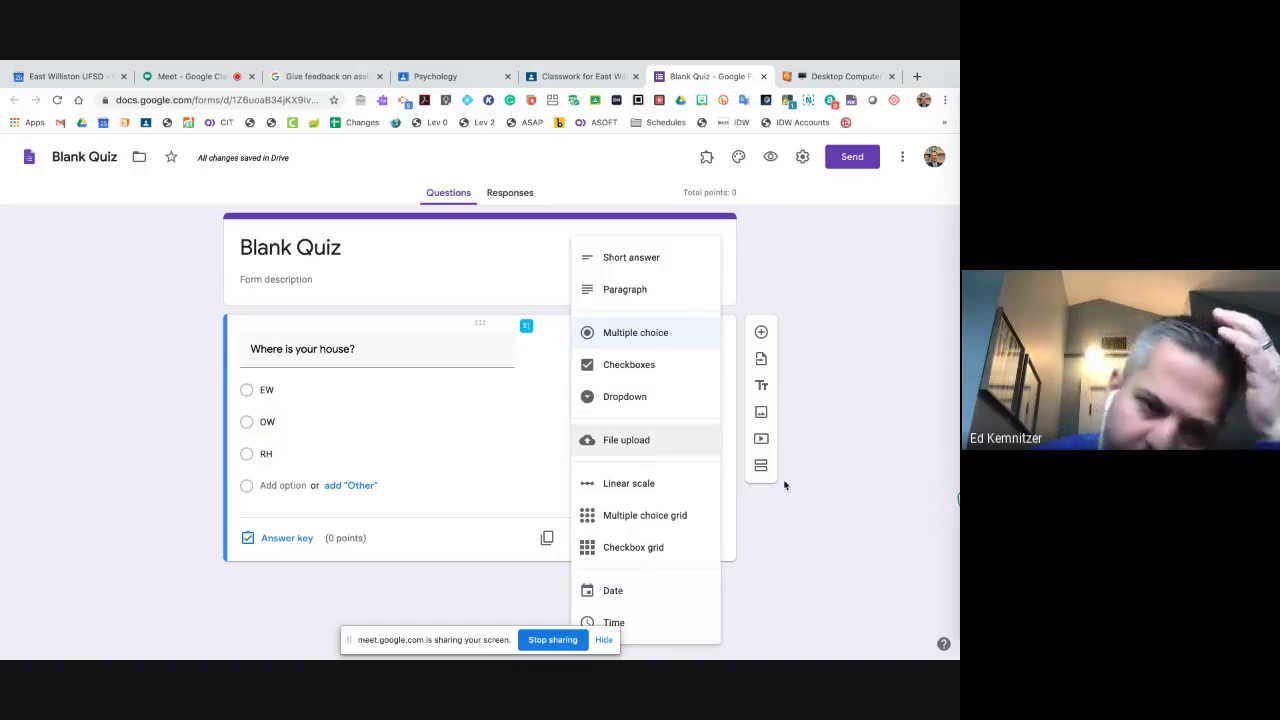
pyautogui.click(809, 510)
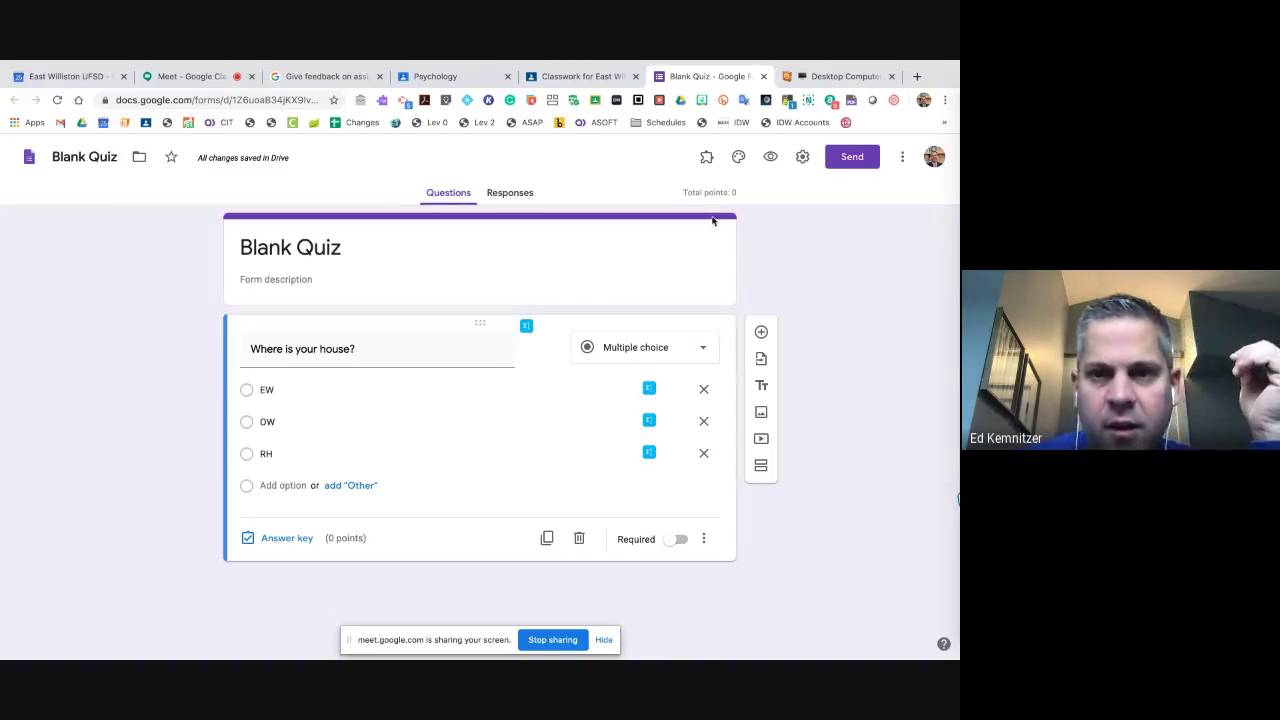
pyautogui.click(770, 160)
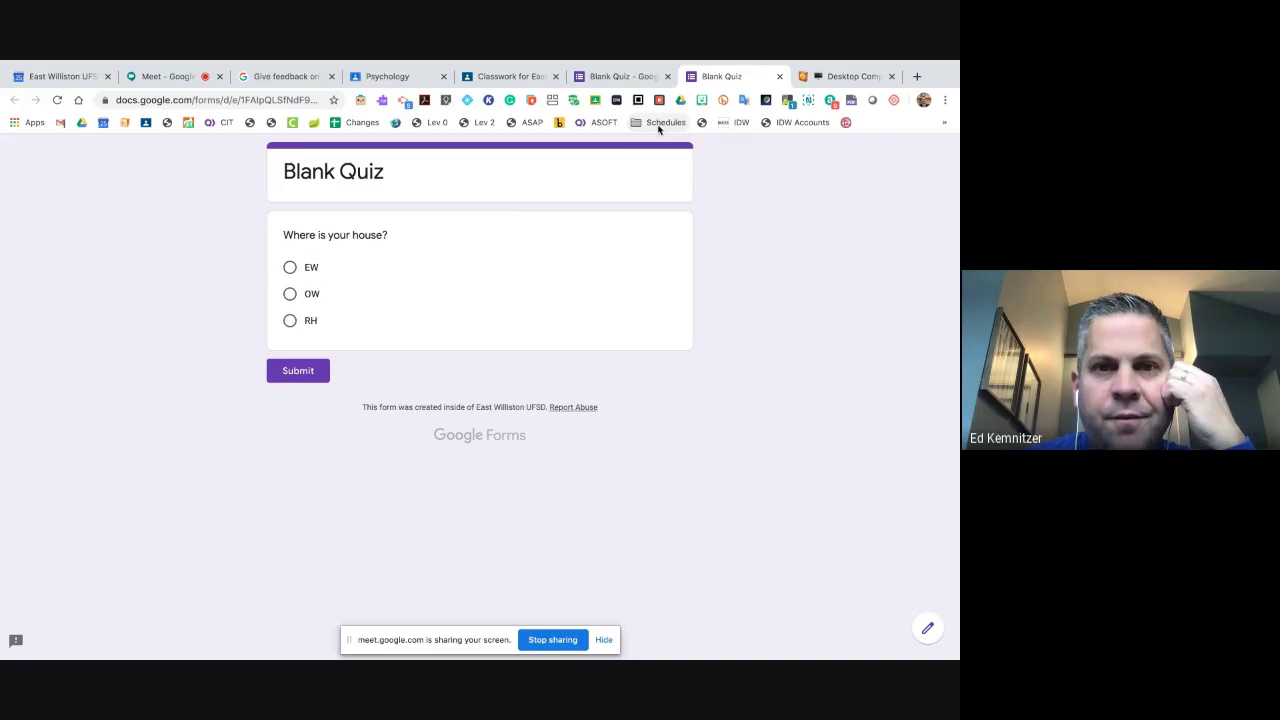
# - Bring up the Read&Write extension toolbar, then close the quiz preview
pyautogui.click(381, 101)
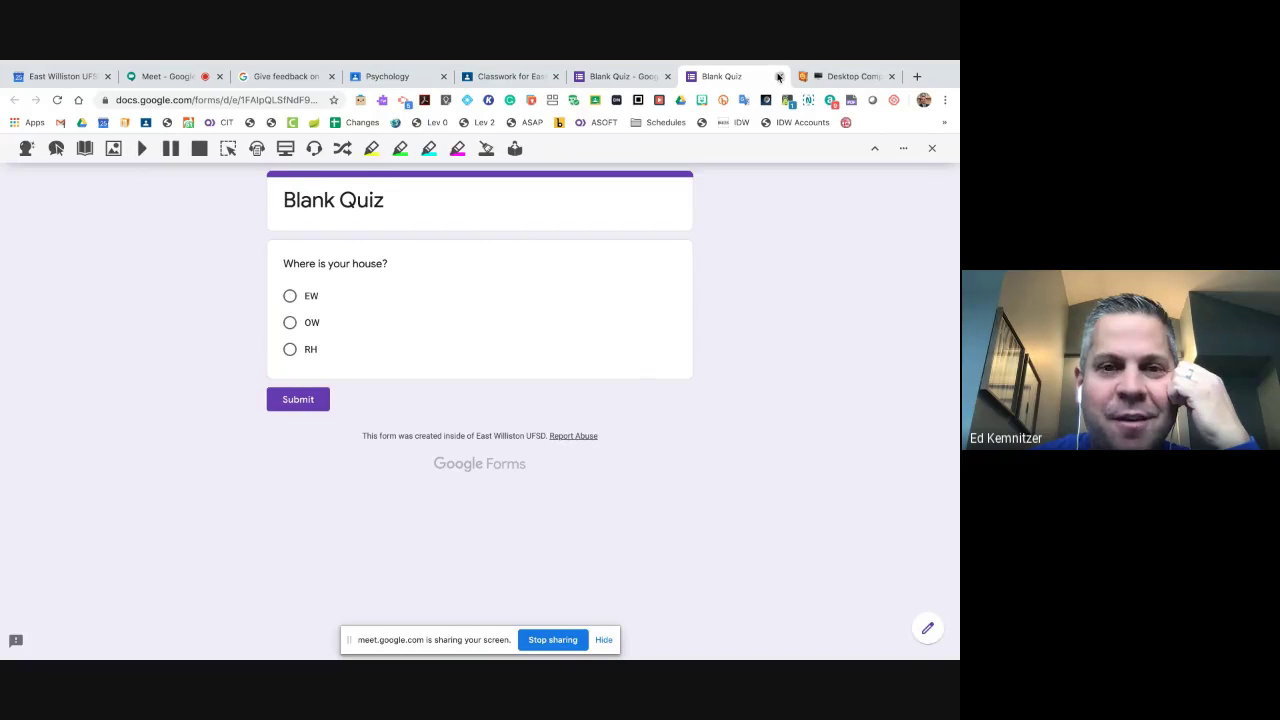
pyautogui.click(778, 77)
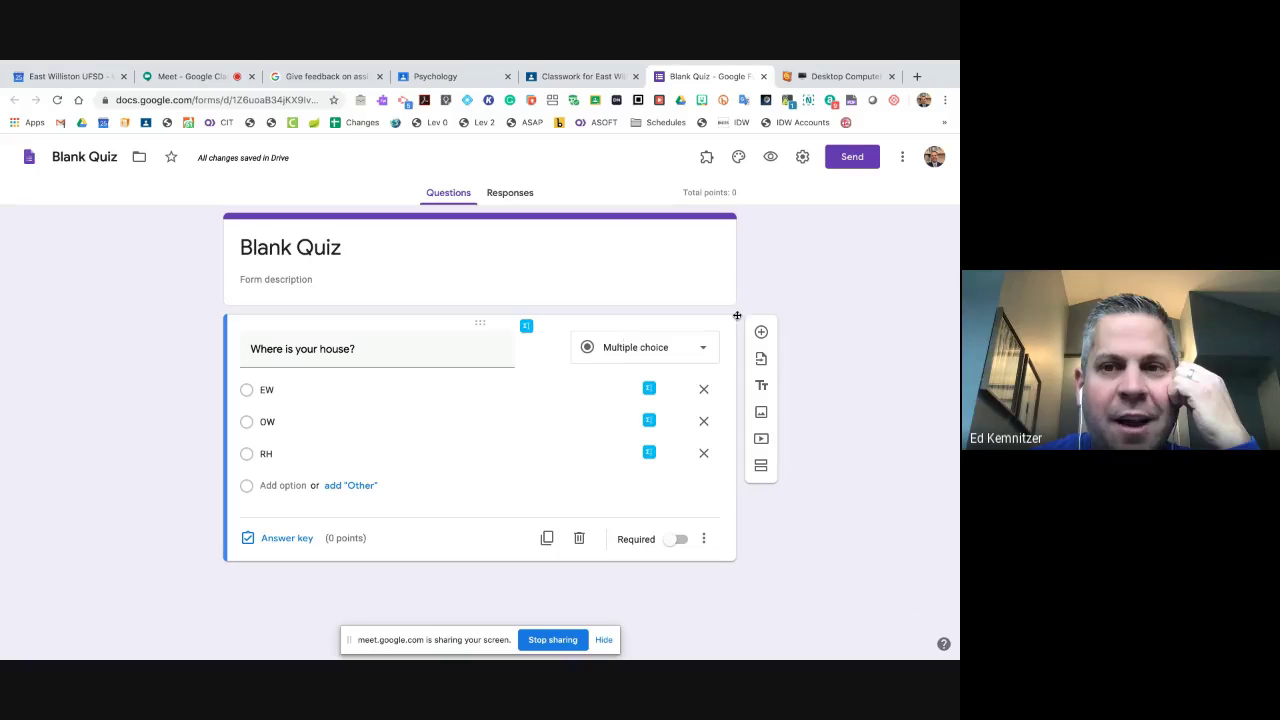
# - Dismiss the form's More menu, close the Blank Quiz tab, and close the unposted quiz assignment
pyautogui.click(902, 157)
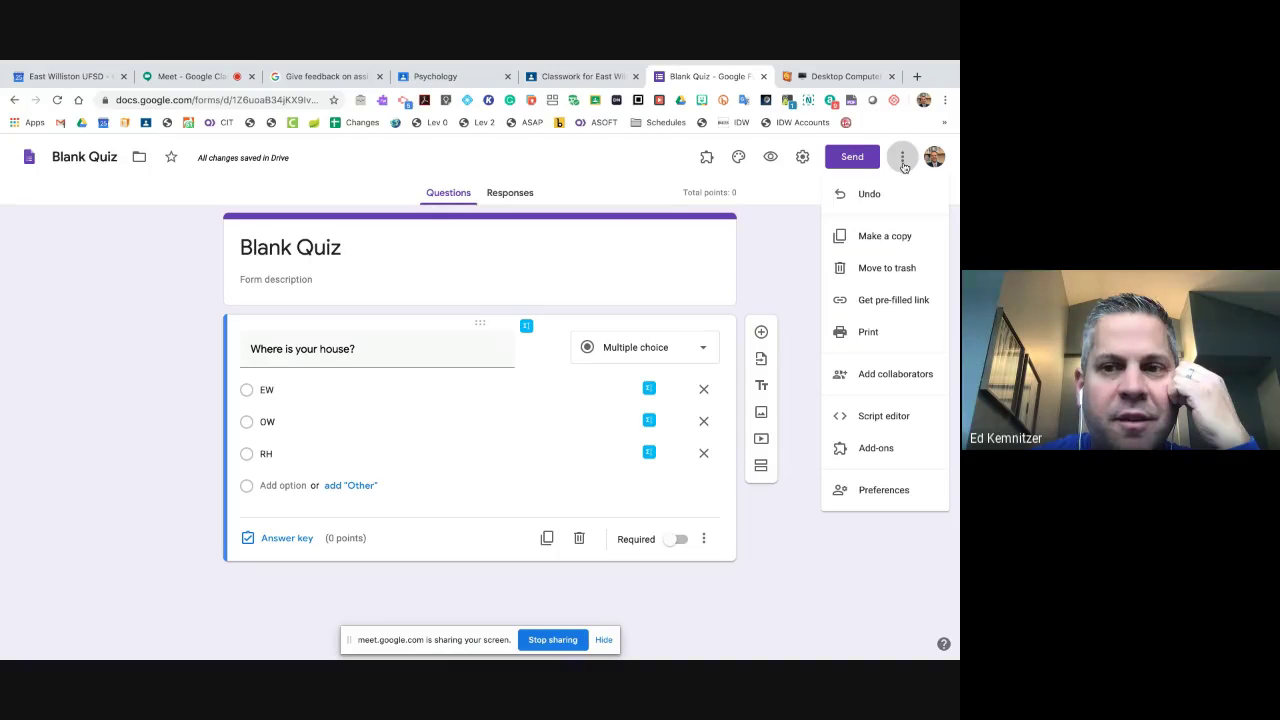
pyautogui.click(786, 285)
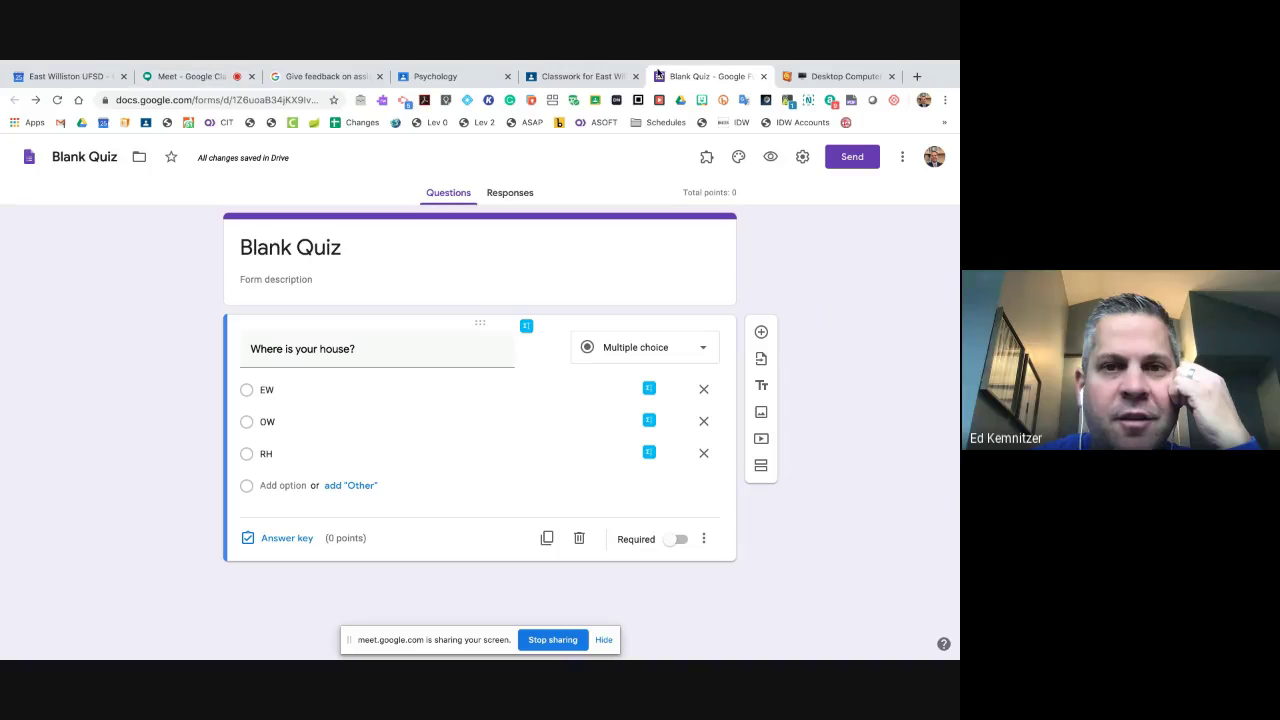
pyautogui.click(762, 77)
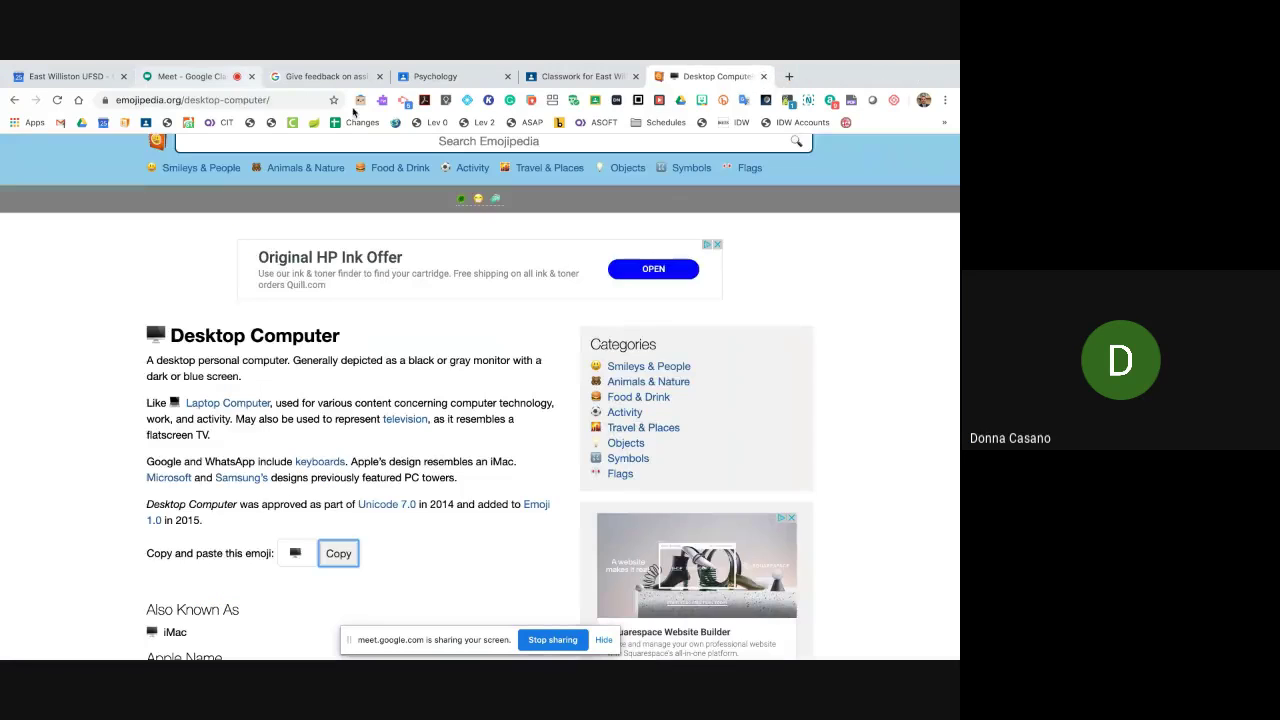
pyautogui.click(549, 79)
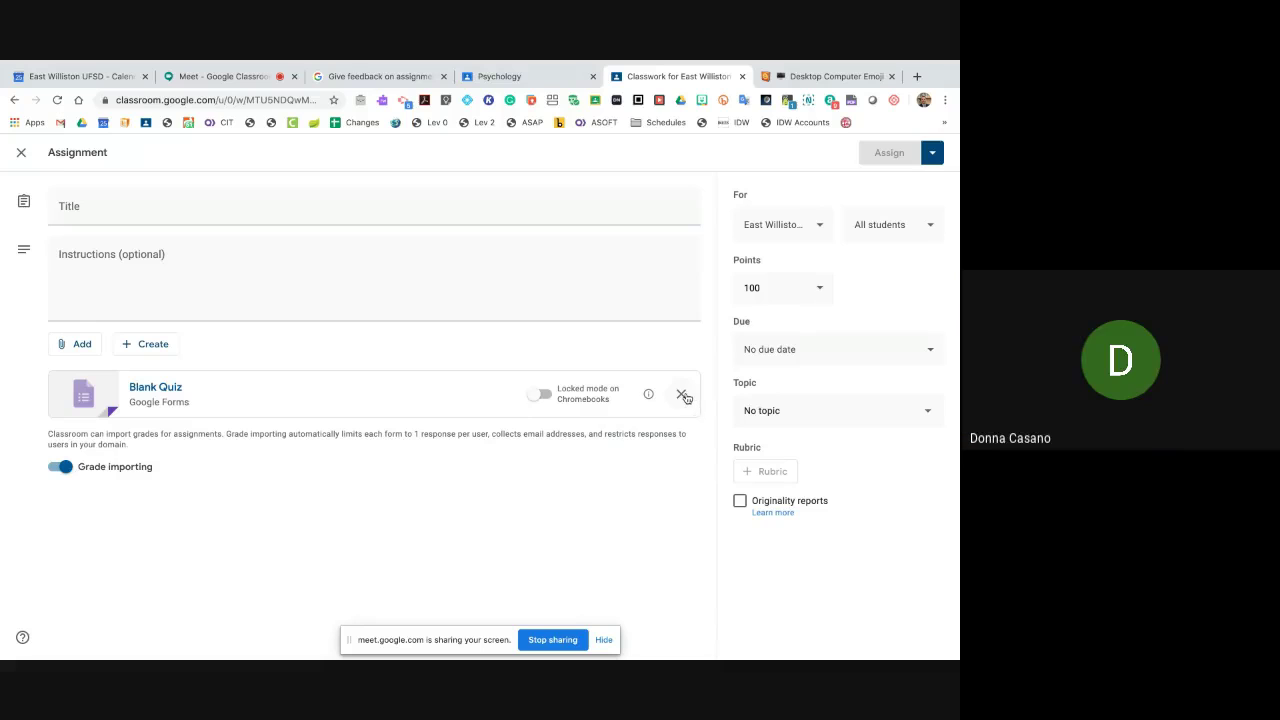
pyautogui.click(20, 155)
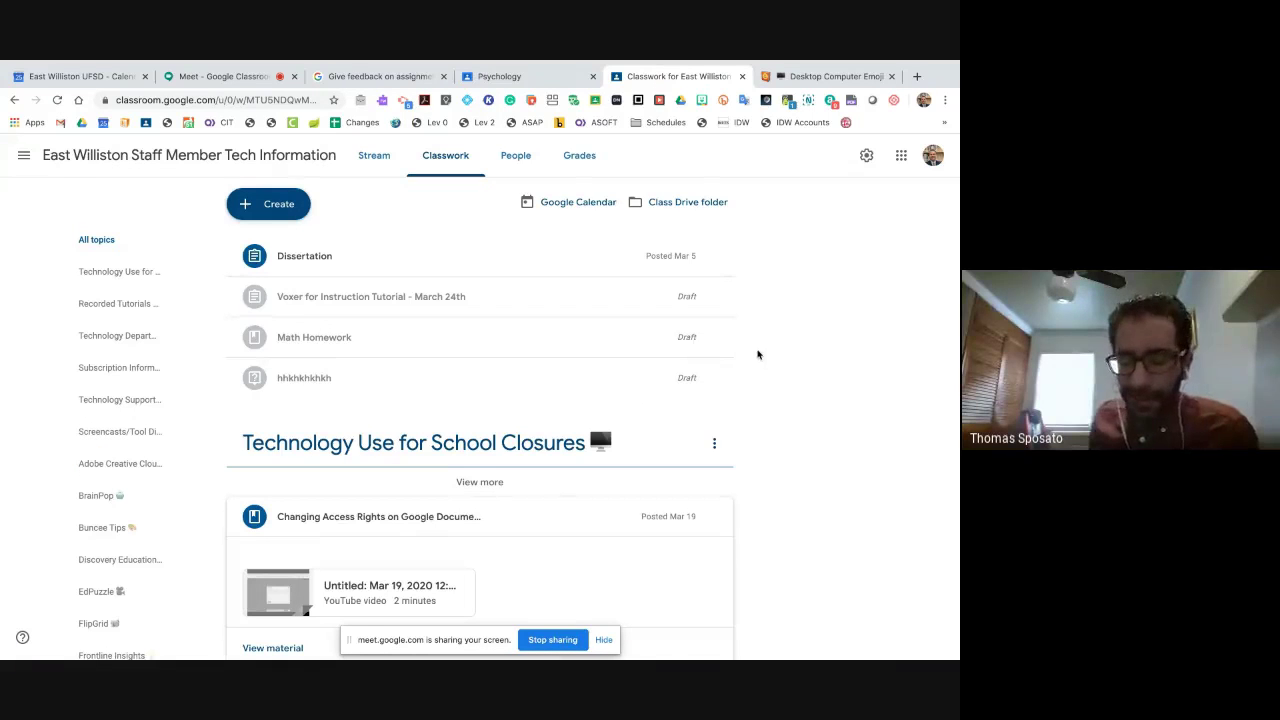
# - Delete the 'hhkhkhkhkh' draft question and confirm the deletion
pyautogui.click(716, 380)
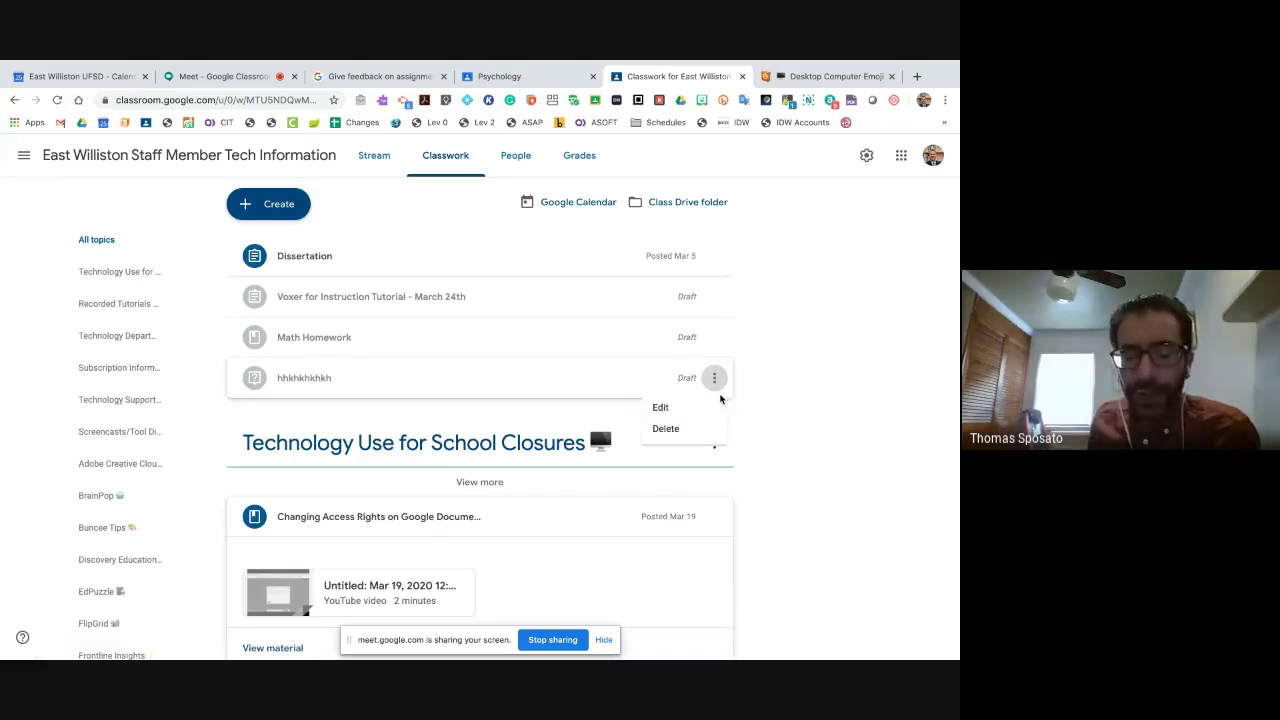
pyautogui.click(693, 427)
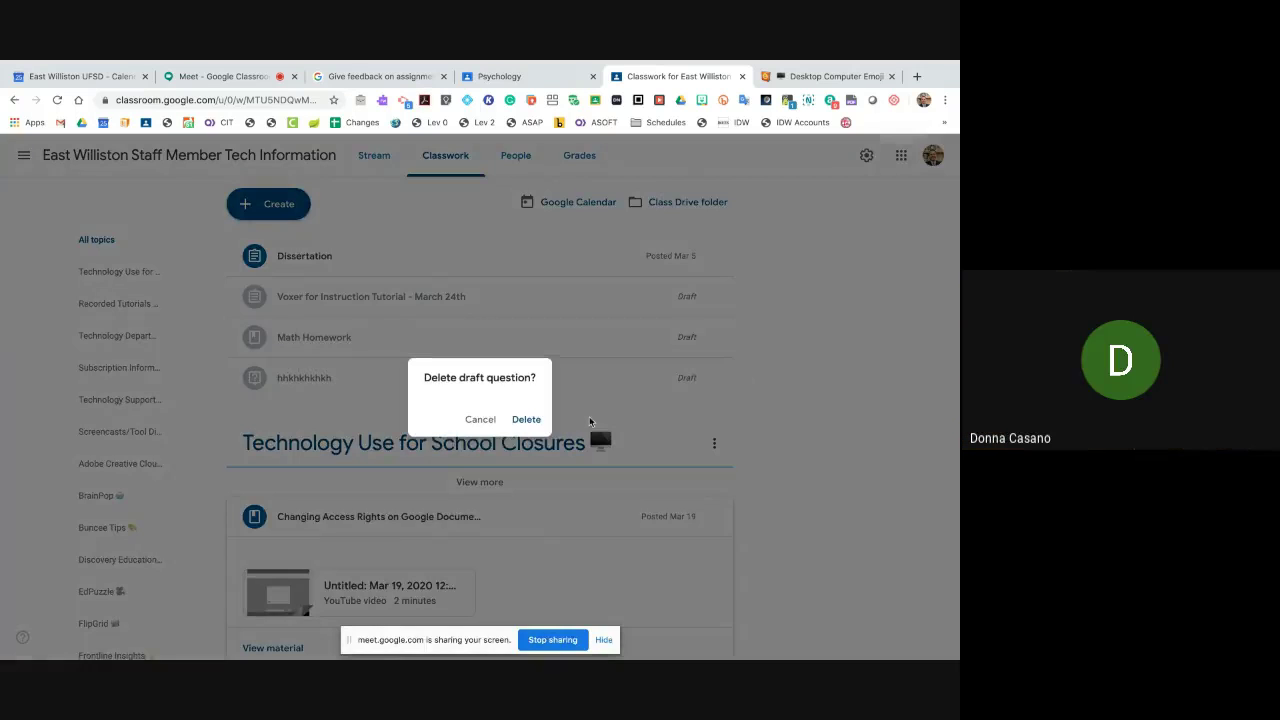
pyautogui.click(538, 420)
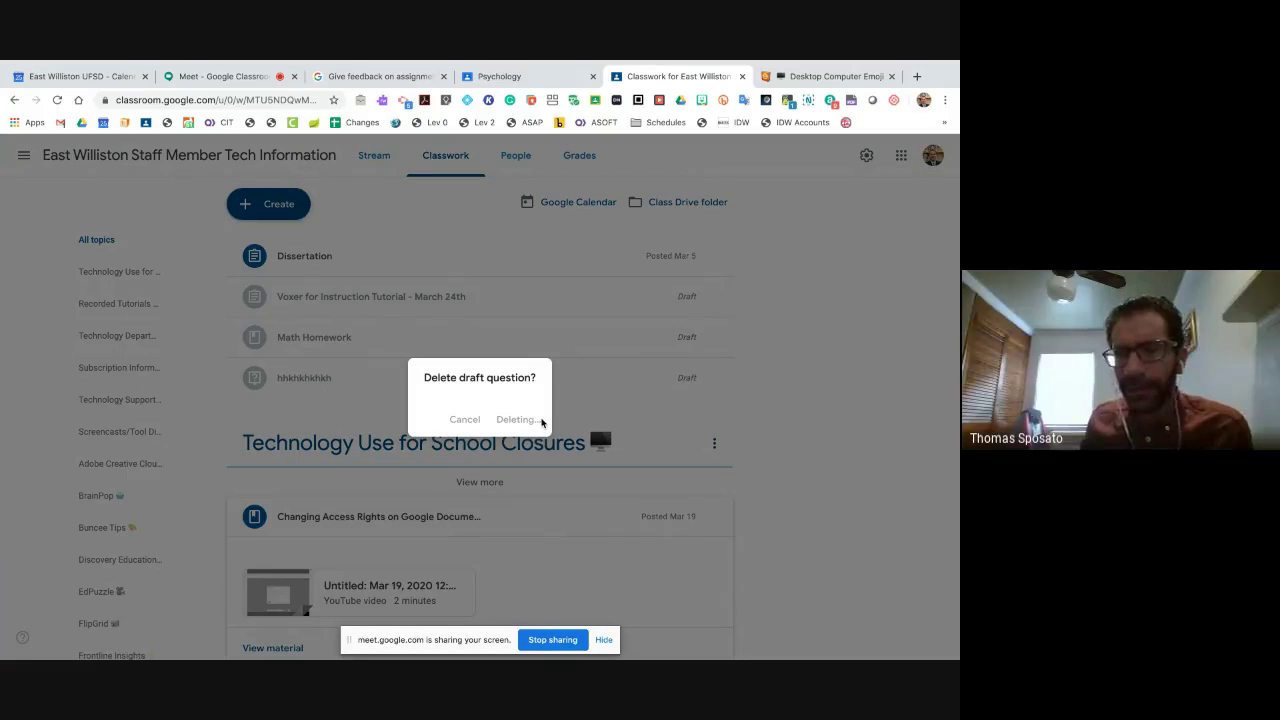
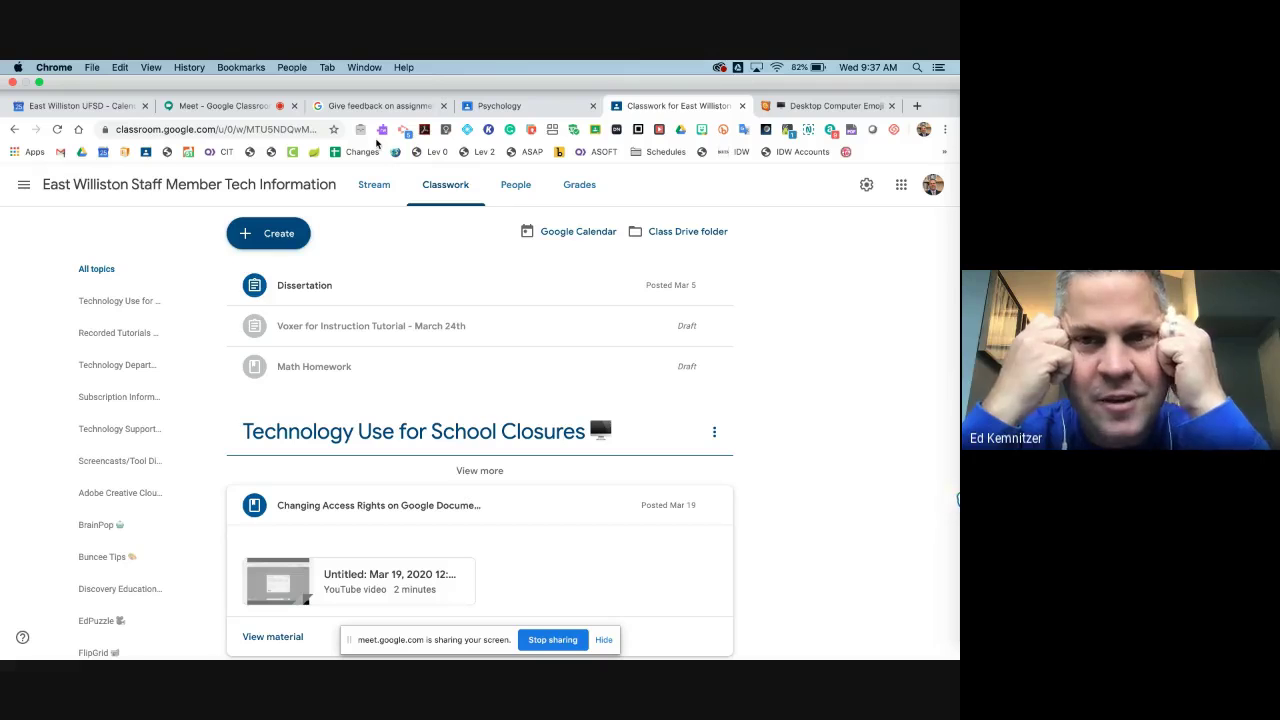
# - Glance at the Bitmoji panel, then open the Create menu listing Assignment, Quiz, Question, Material, Reuse post, Topic
pyautogui.click(702, 130)
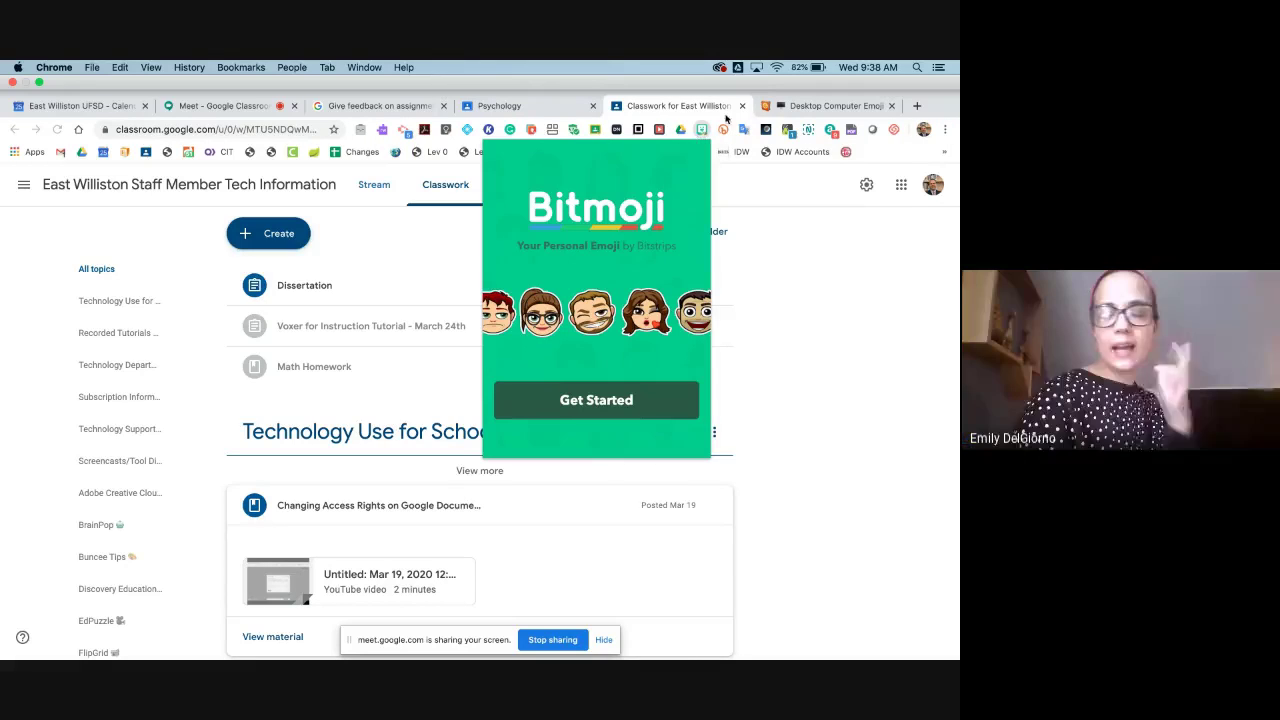
pyautogui.click(758, 204)
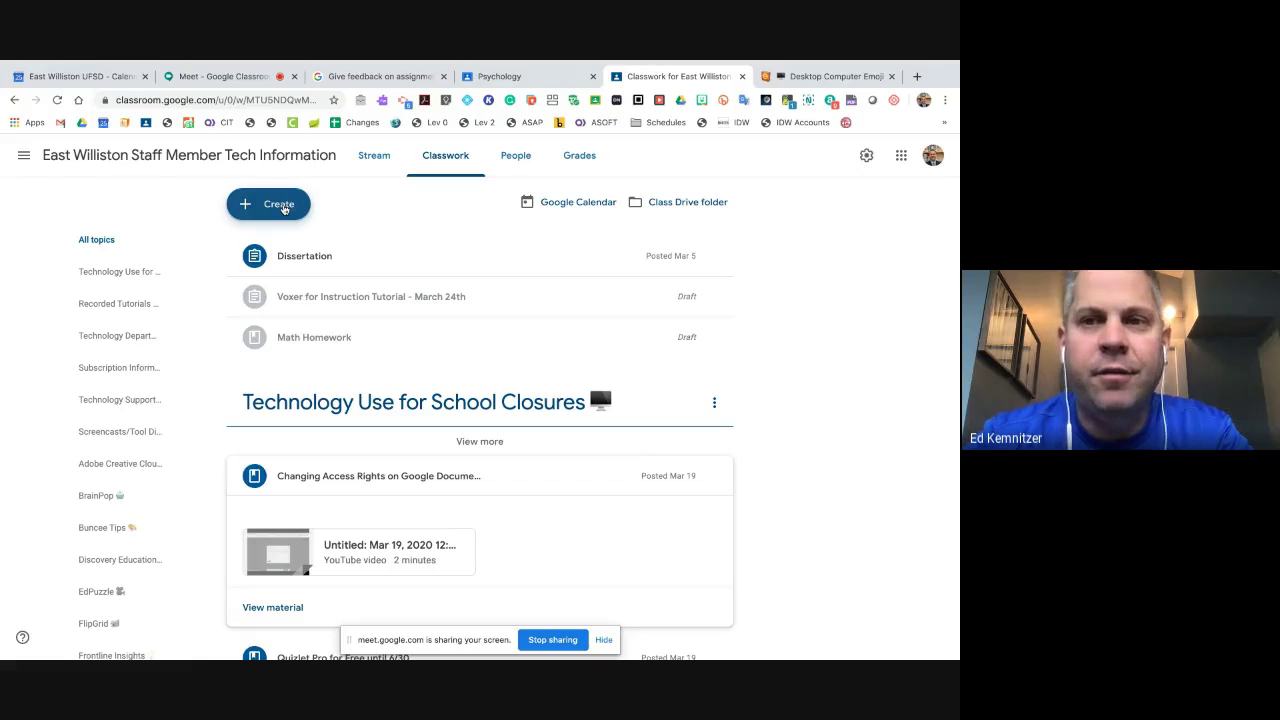
pyautogui.click(283, 208)
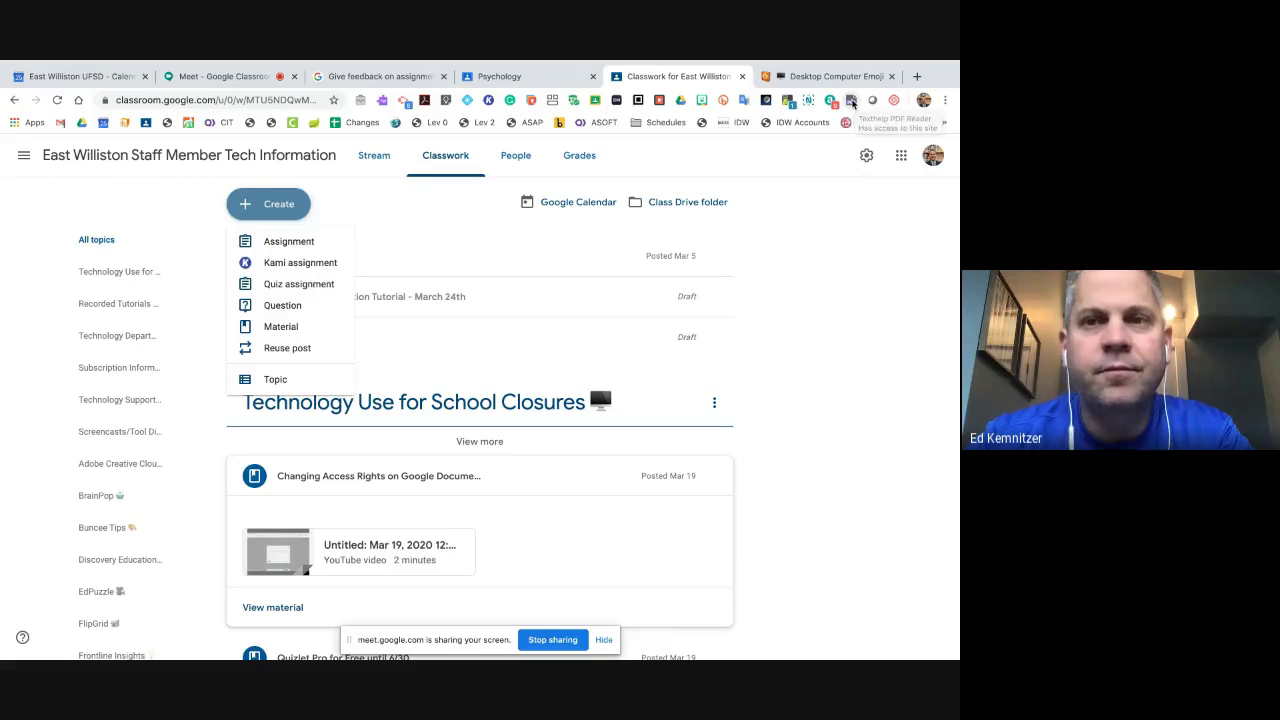
pyautogui.click(848, 236)
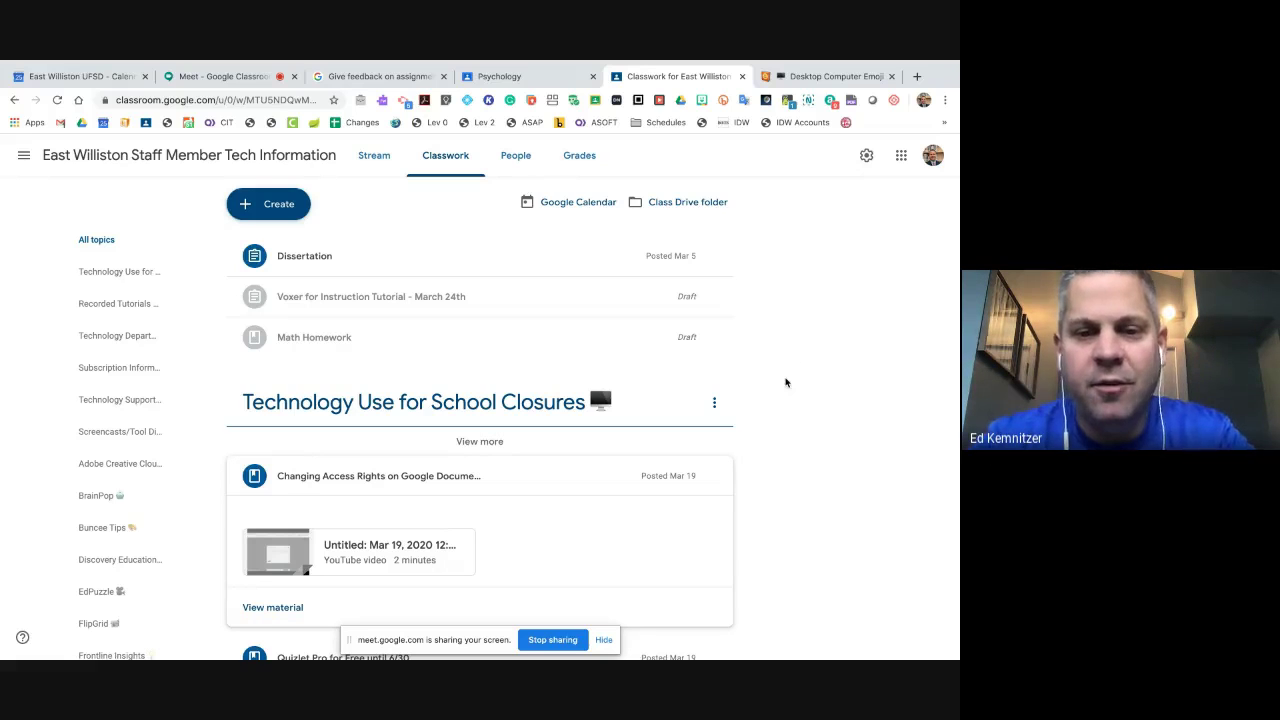
pyautogui.scroll(-2, 786, 383)
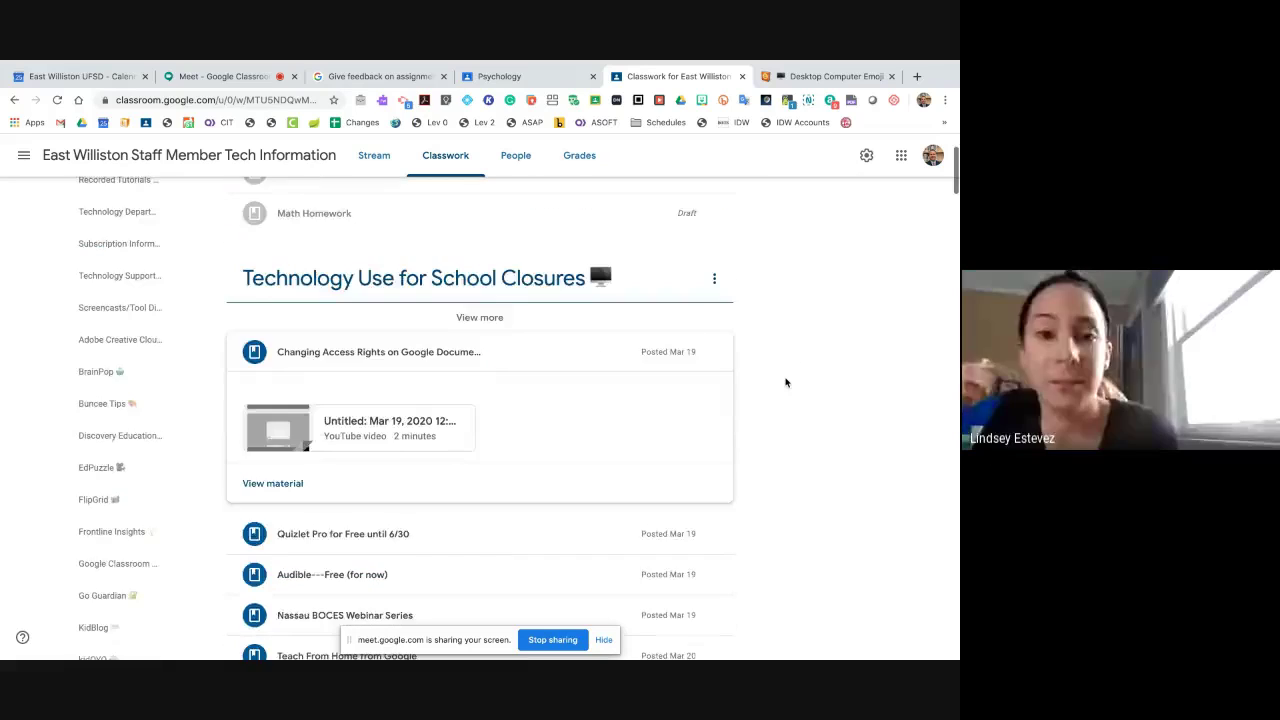
pyautogui.scroll(1, 786, 380)
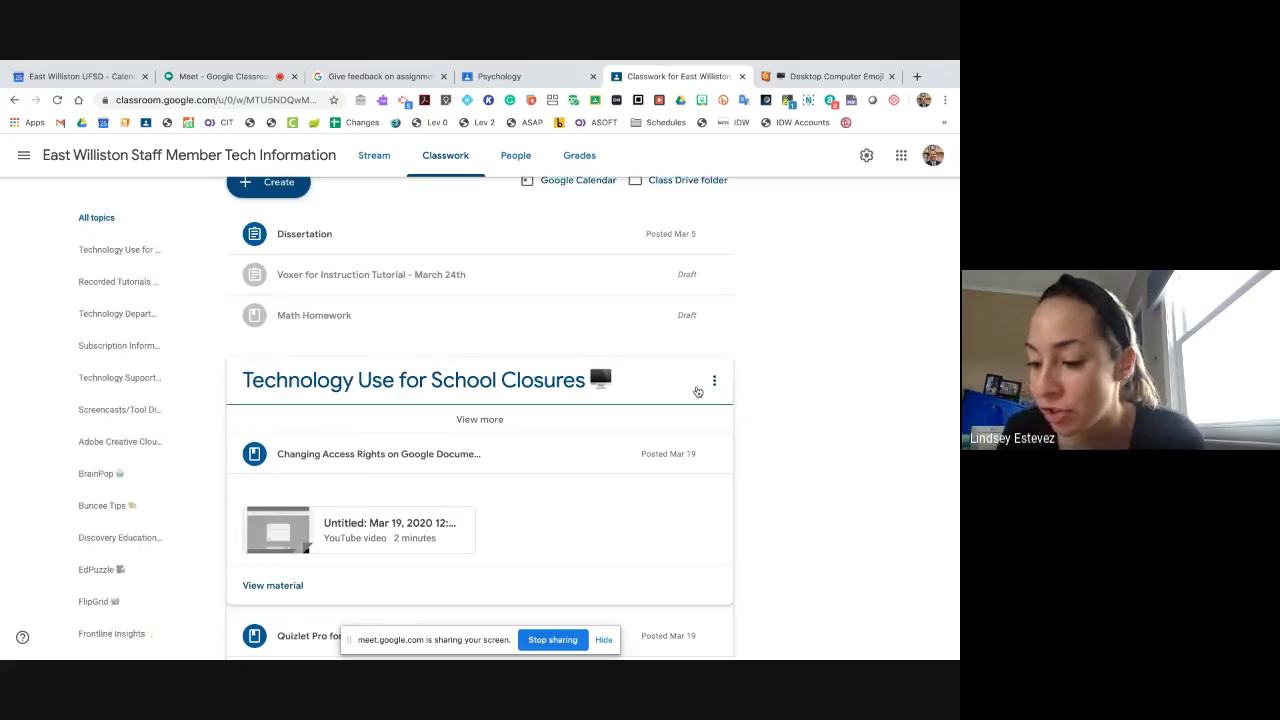
pyautogui.scroll(1, 330, 211)
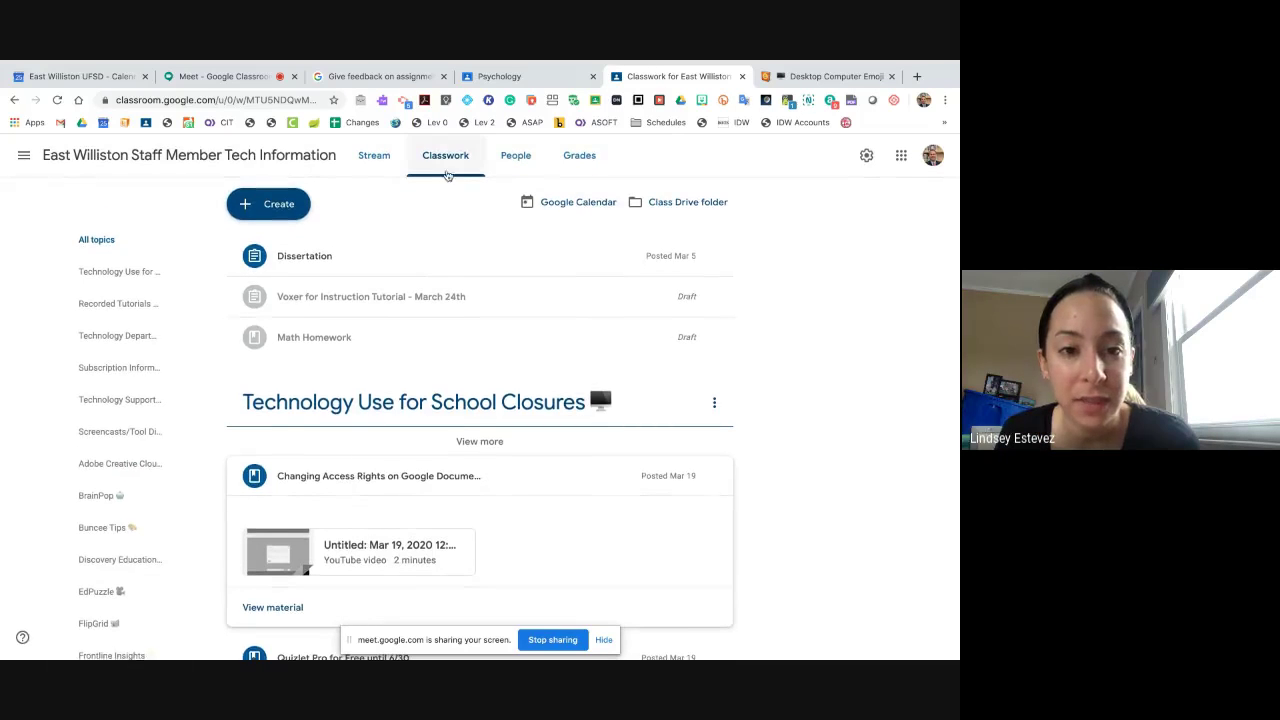
pyautogui.click(277, 207)
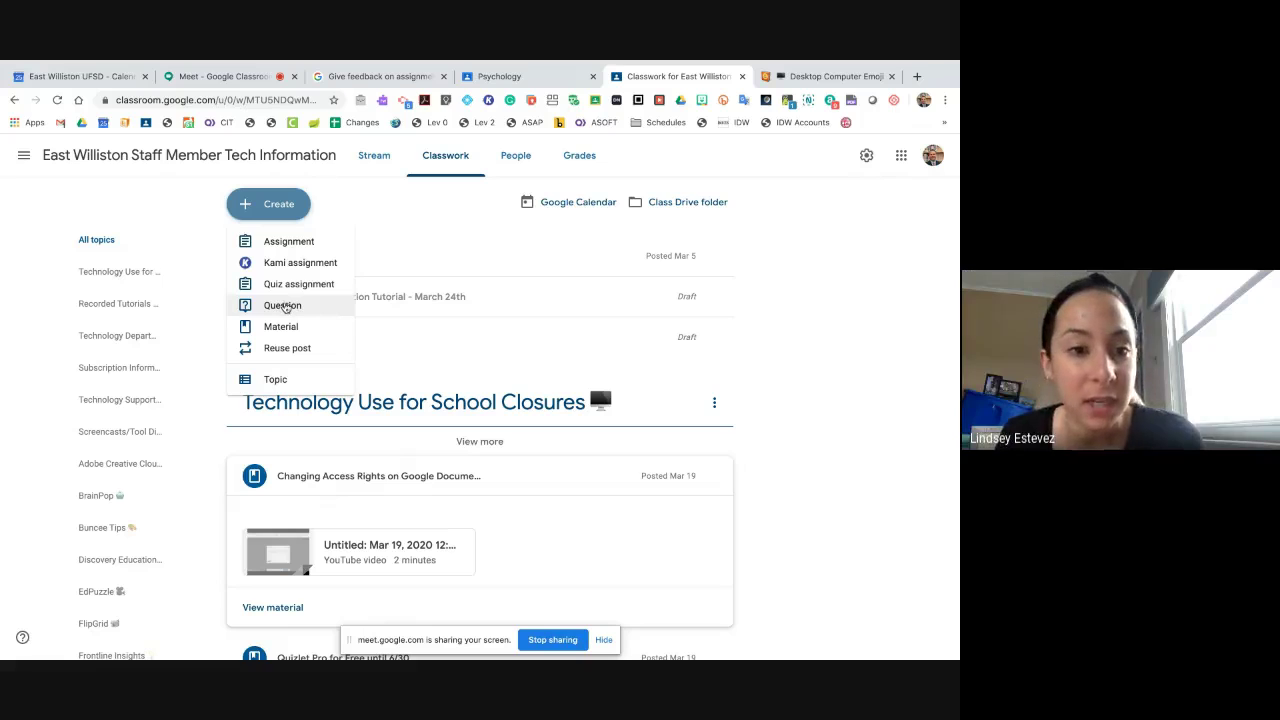
# - Start a Question post, check its All students recipient list, discard it, and return to the Meet call
pyautogui.click(284, 305)
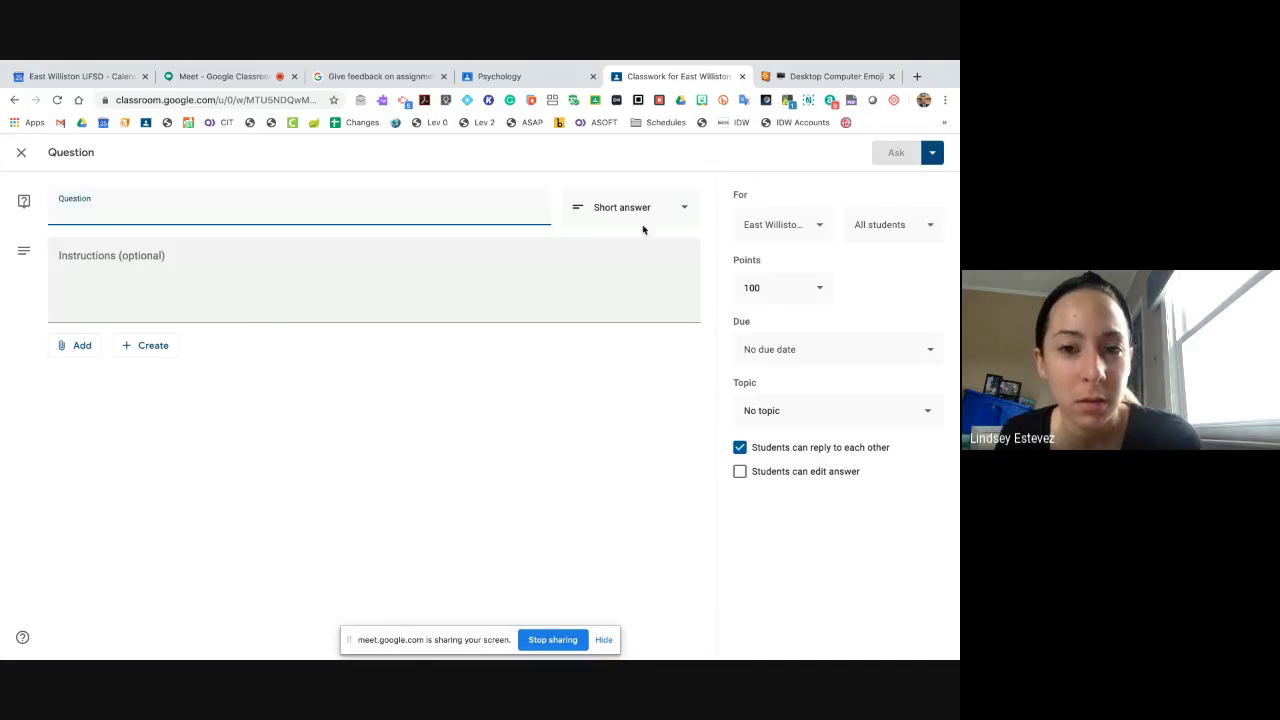
pyautogui.click(929, 229)
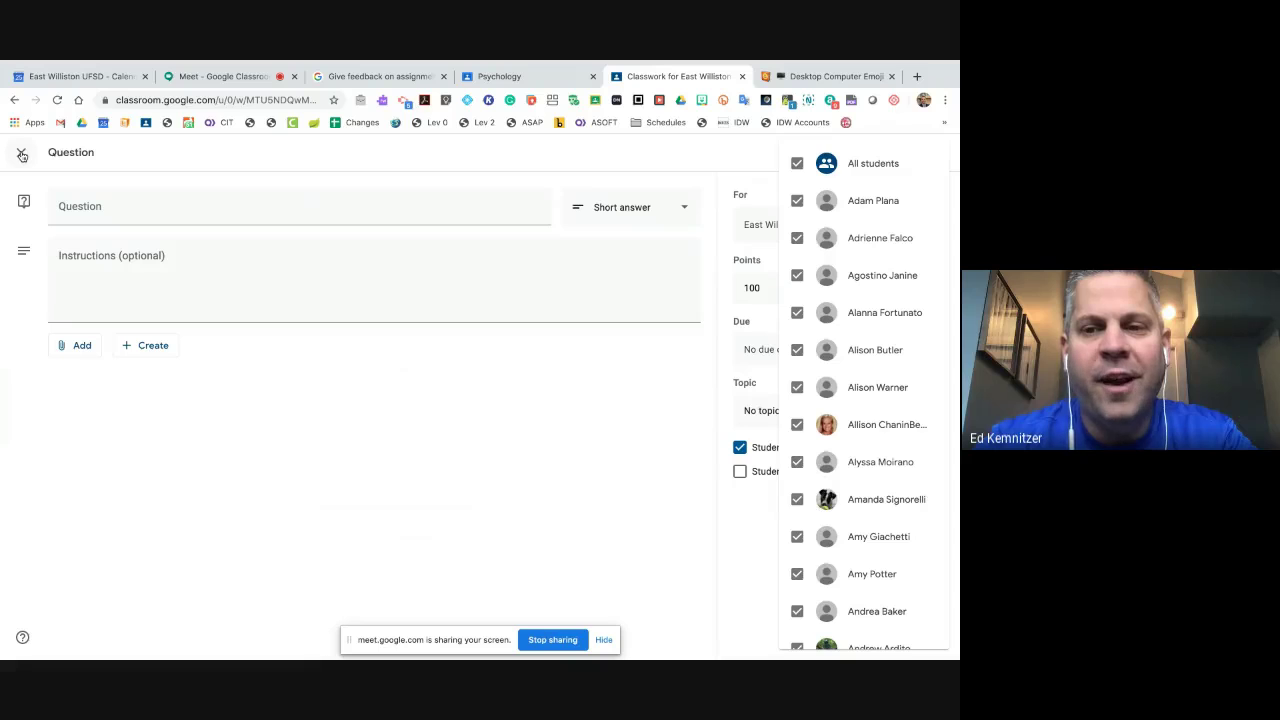
pyautogui.click(22, 156)
pyautogui.click(22, 155)
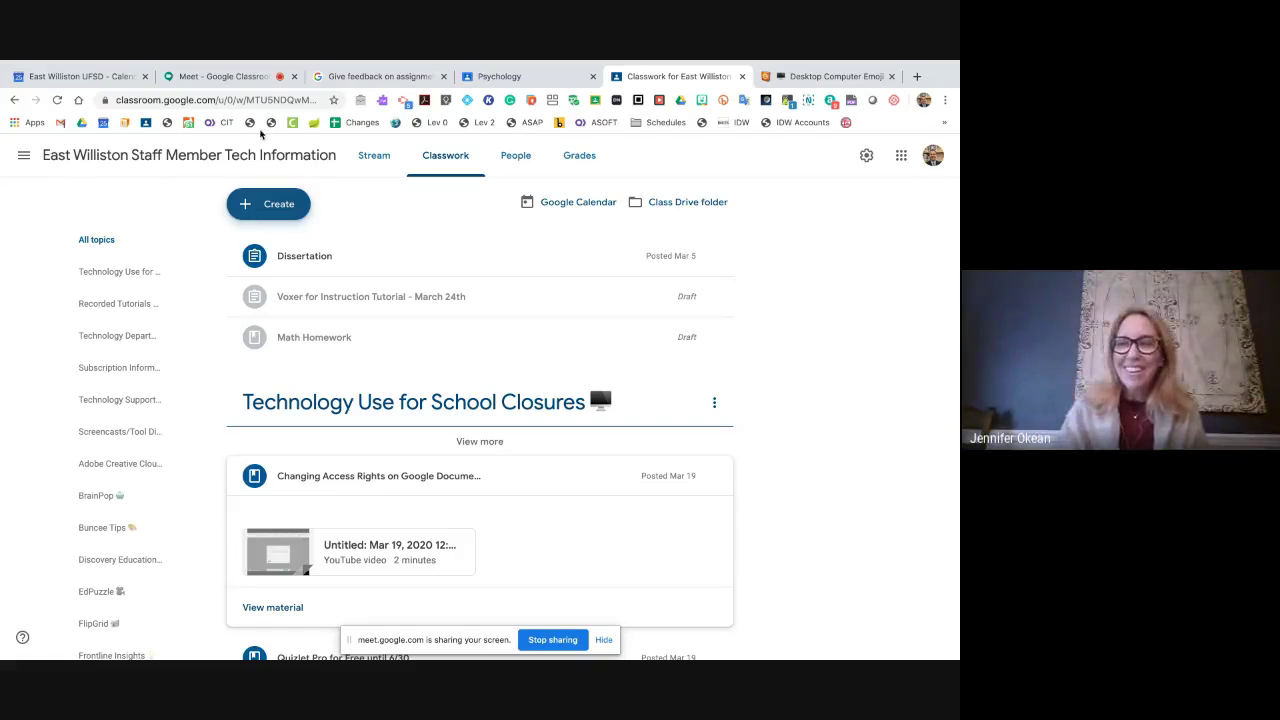
pyautogui.click(233, 77)
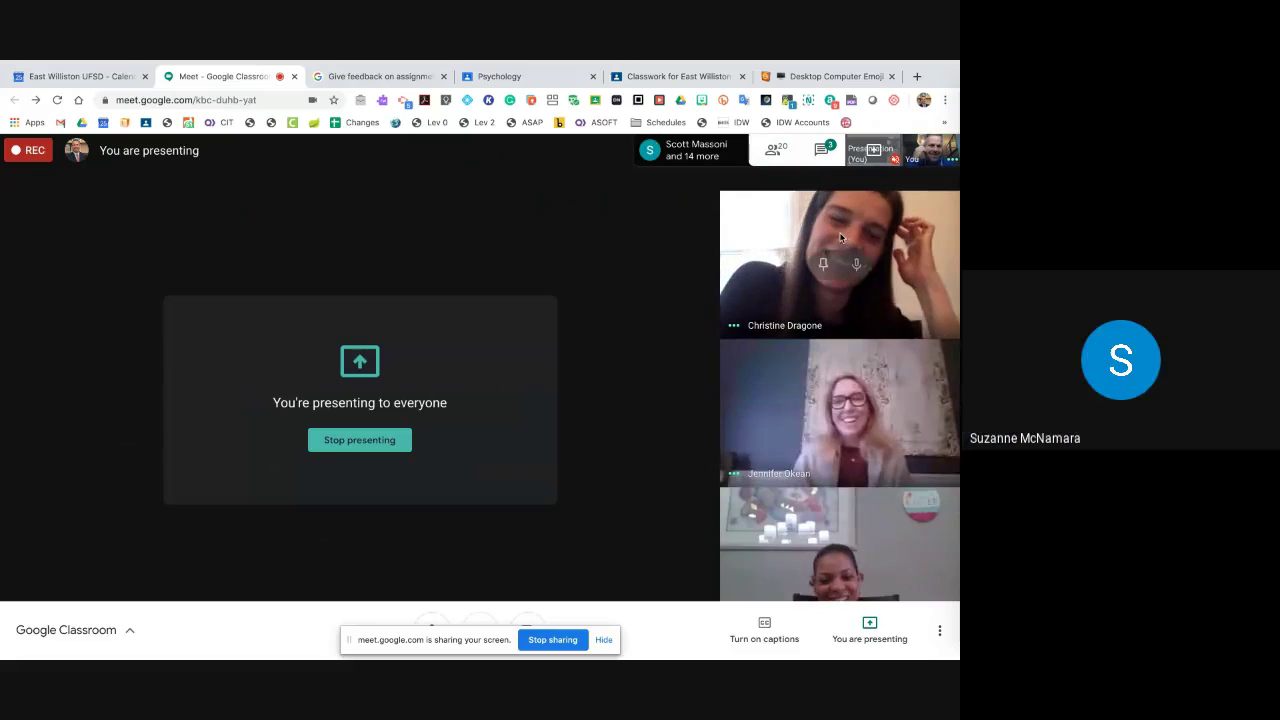
# - Scroll through the Meet participant list, close it, and return to the staff class's Classwork page
pyautogui.click(777, 155)
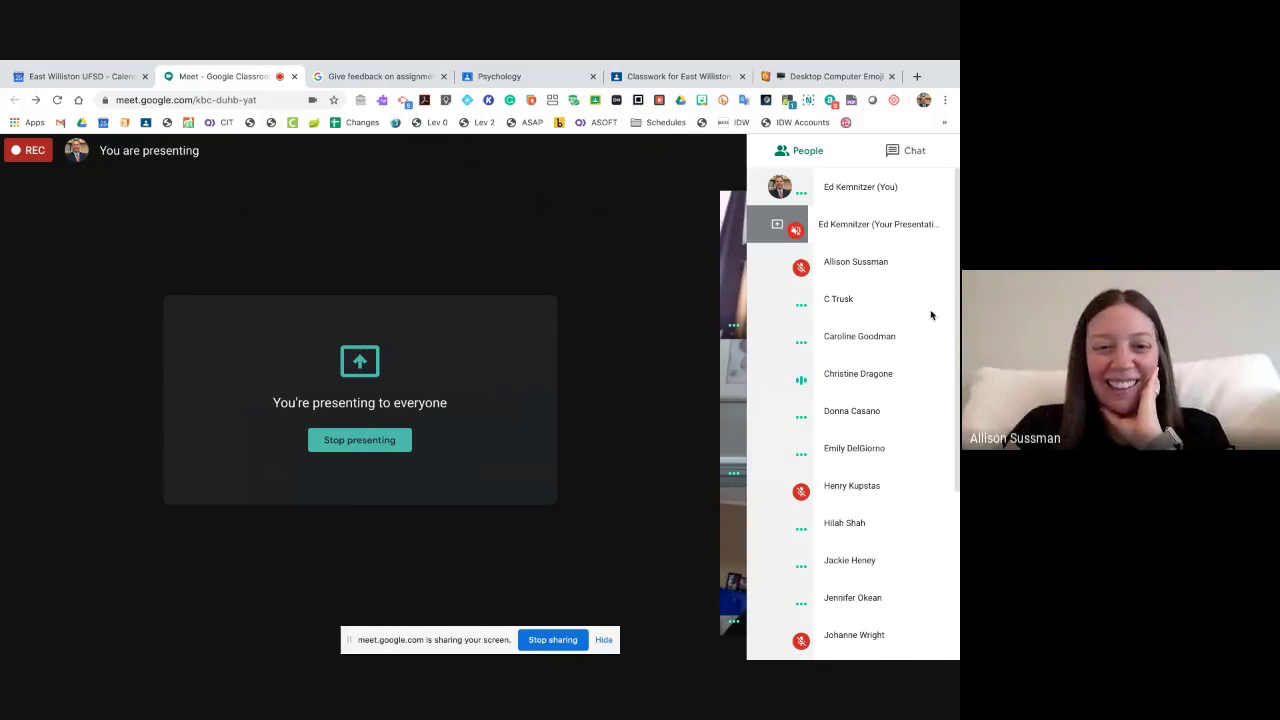
pyautogui.scroll(-2, 930, 315)
pyautogui.scroll(-5, 930, 315)
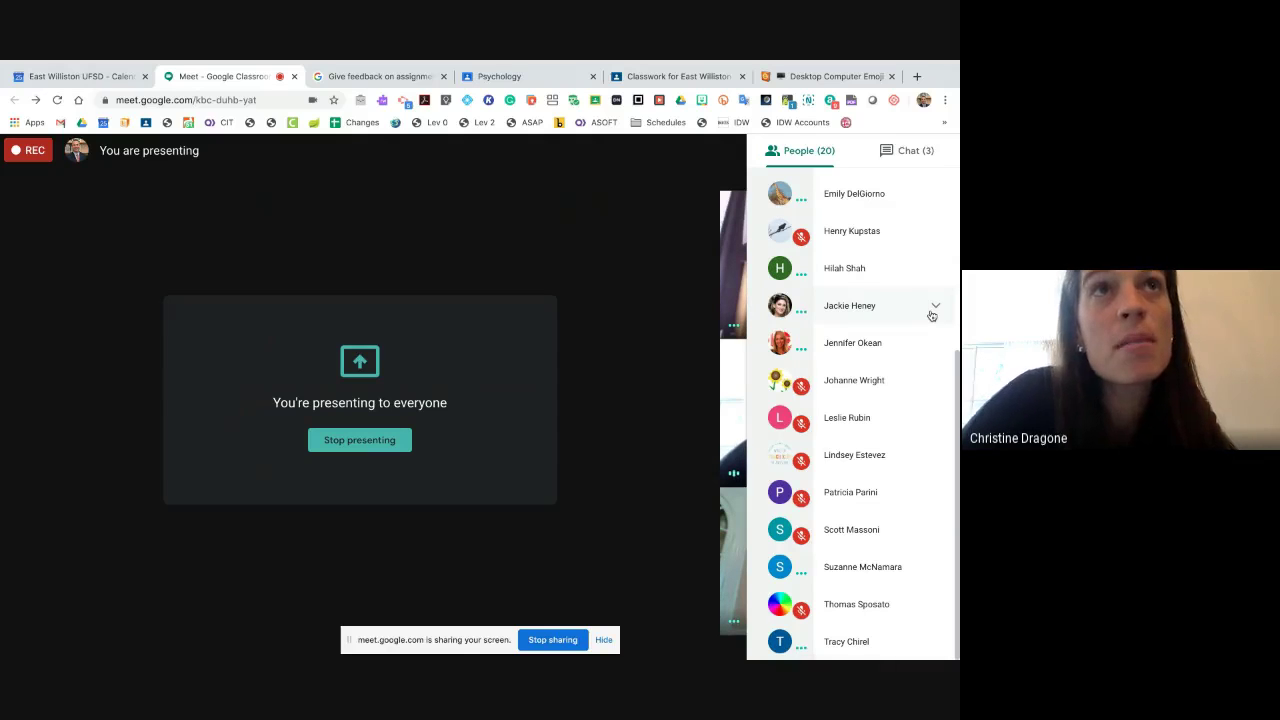
pyautogui.scroll(5, 931, 315)
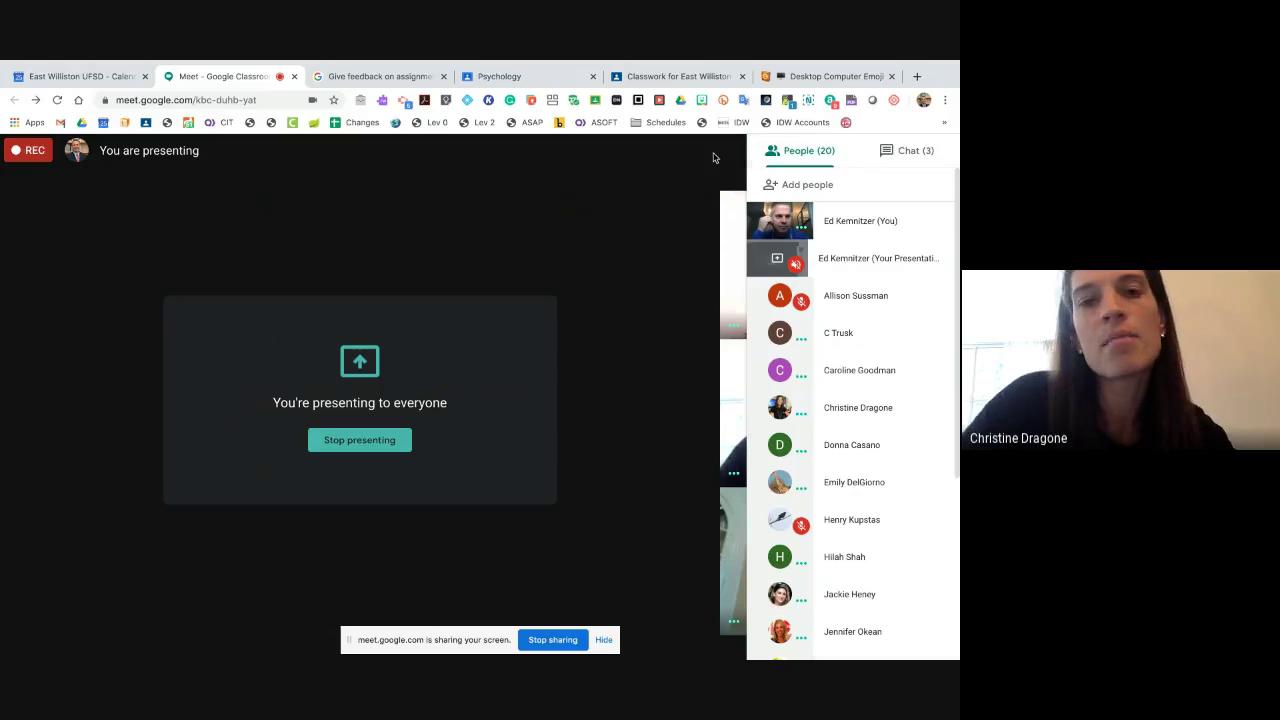
pyautogui.click(801, 158)
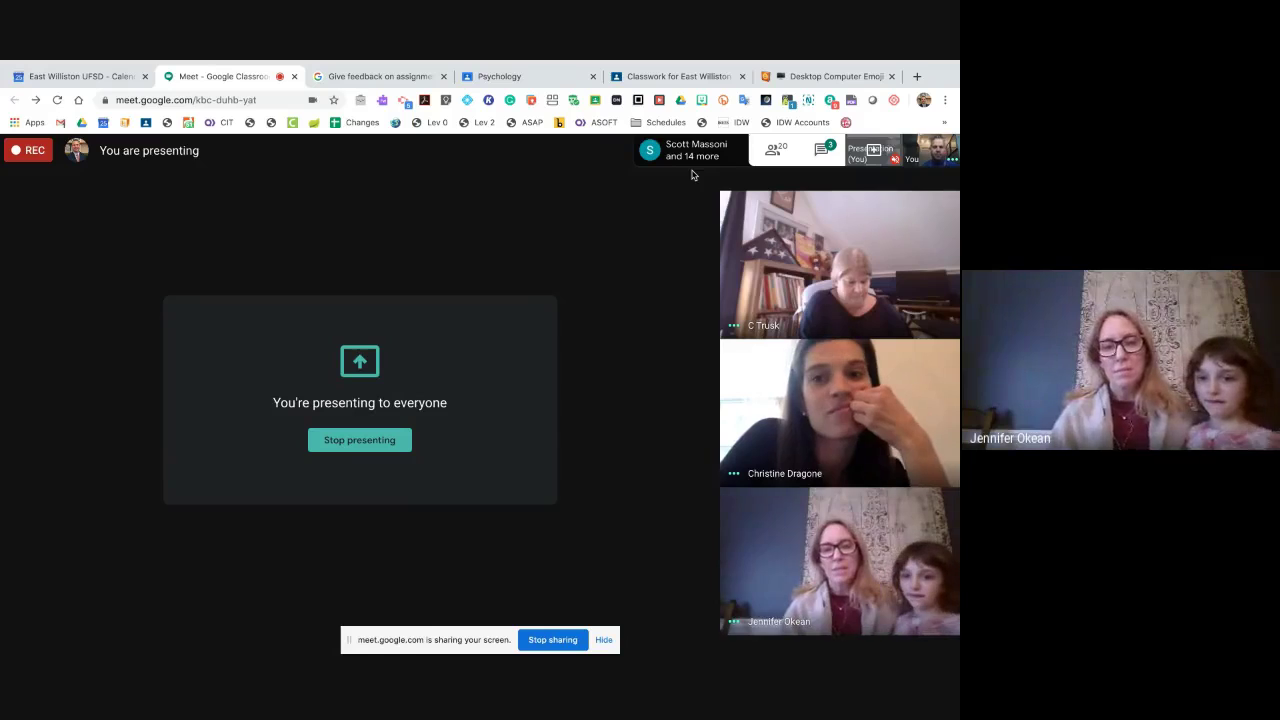
pyautogui.click(665, 76)
# - Reuse the English Writing Assignment post, then close the resulting draft without posting
pyautogui.click(280, 205)
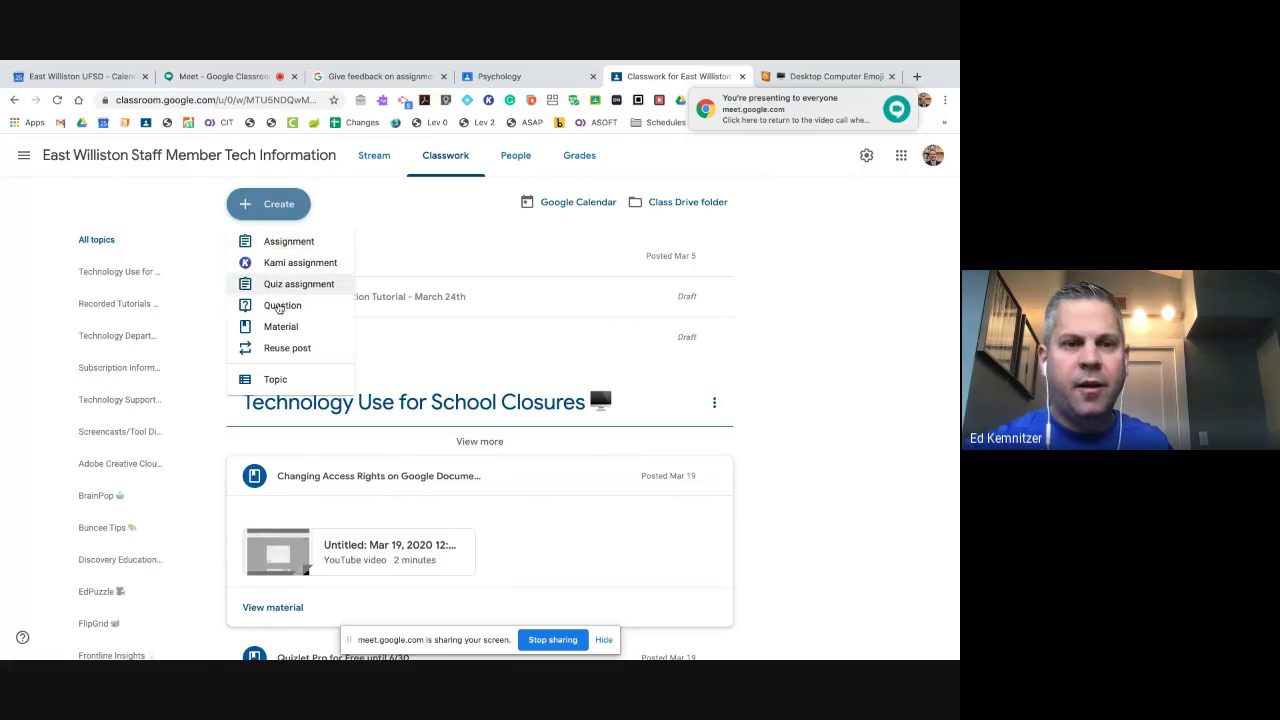
pyautogui.click(281, 348)
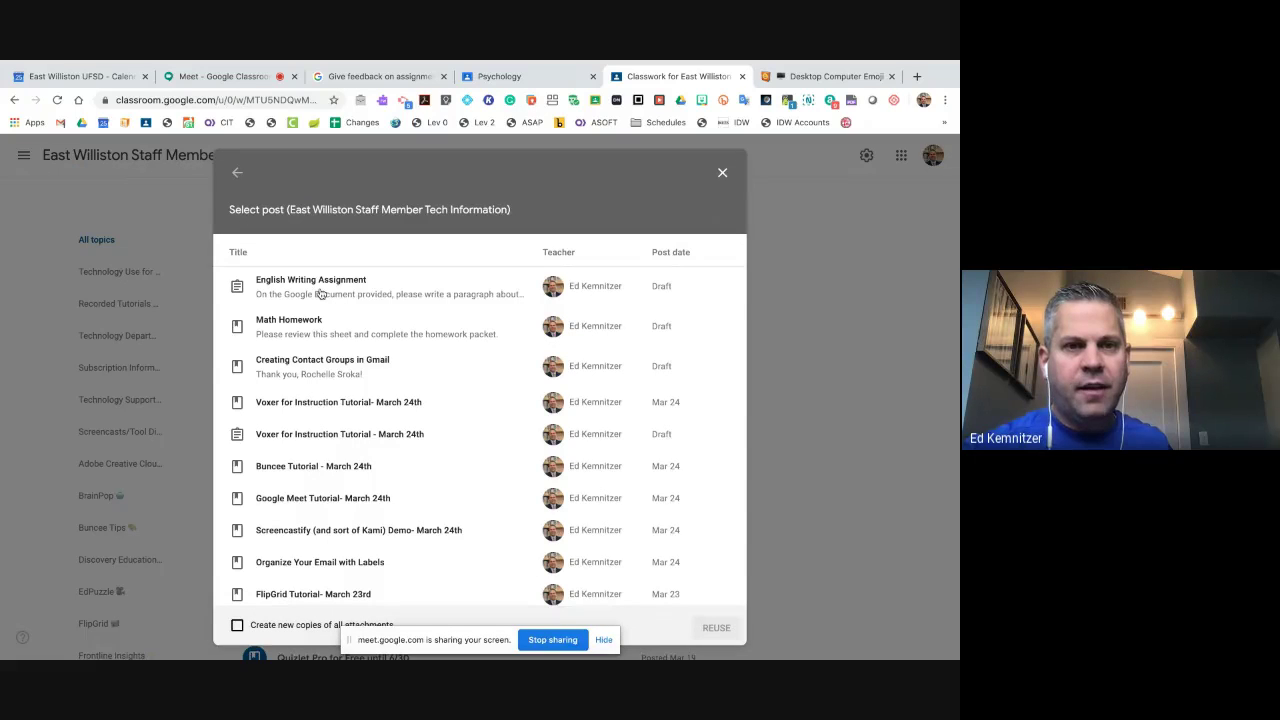
pyautogui.click(320, 293)
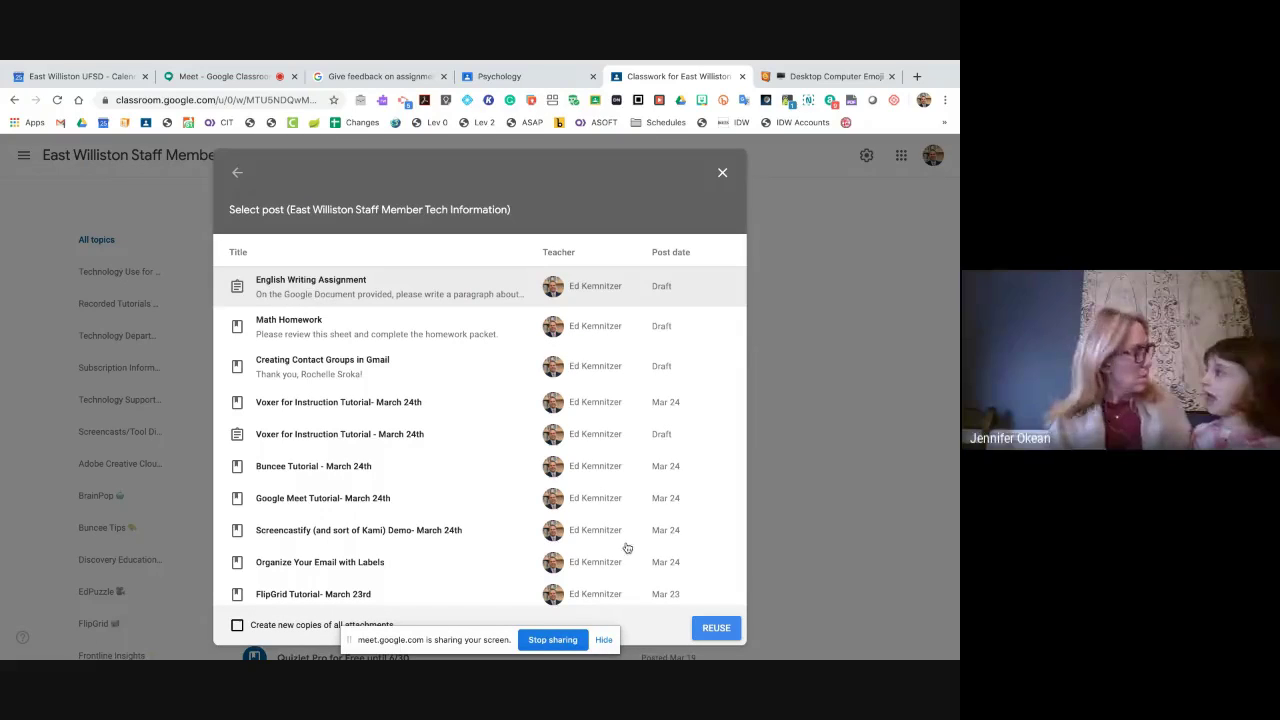
pyautogui.click(714, 630)
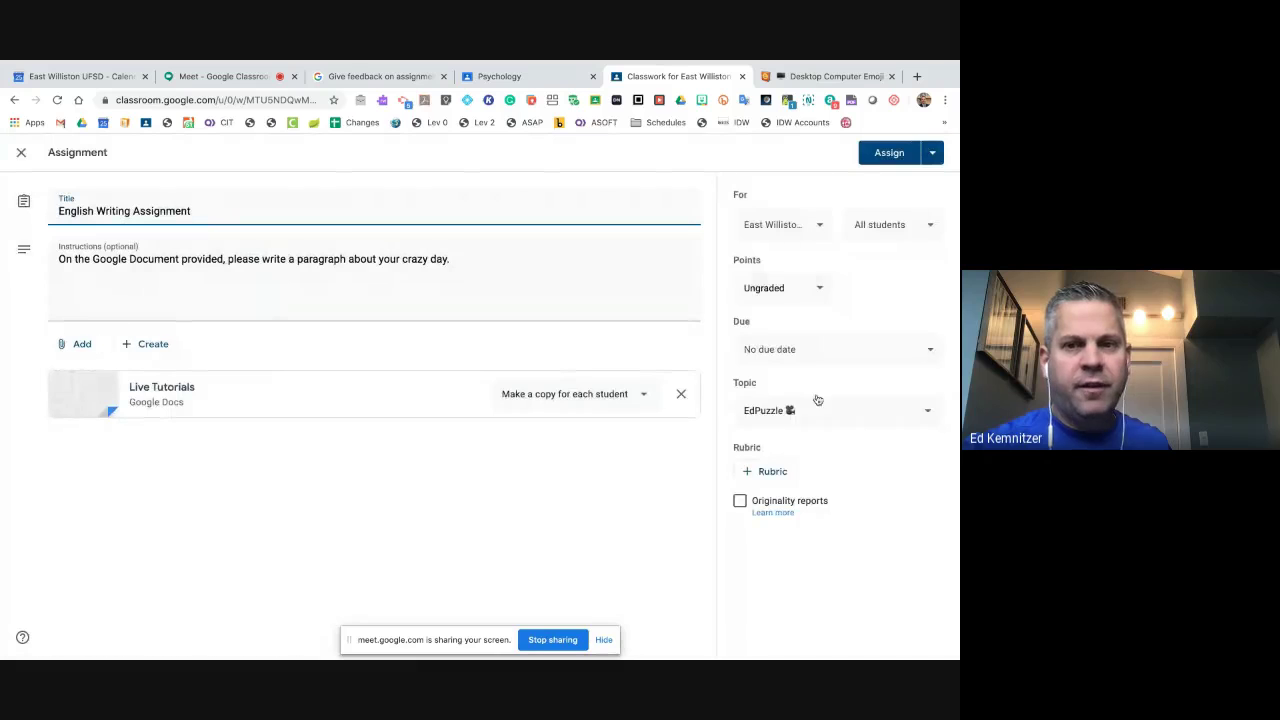
pyautogui.click(21, 155)
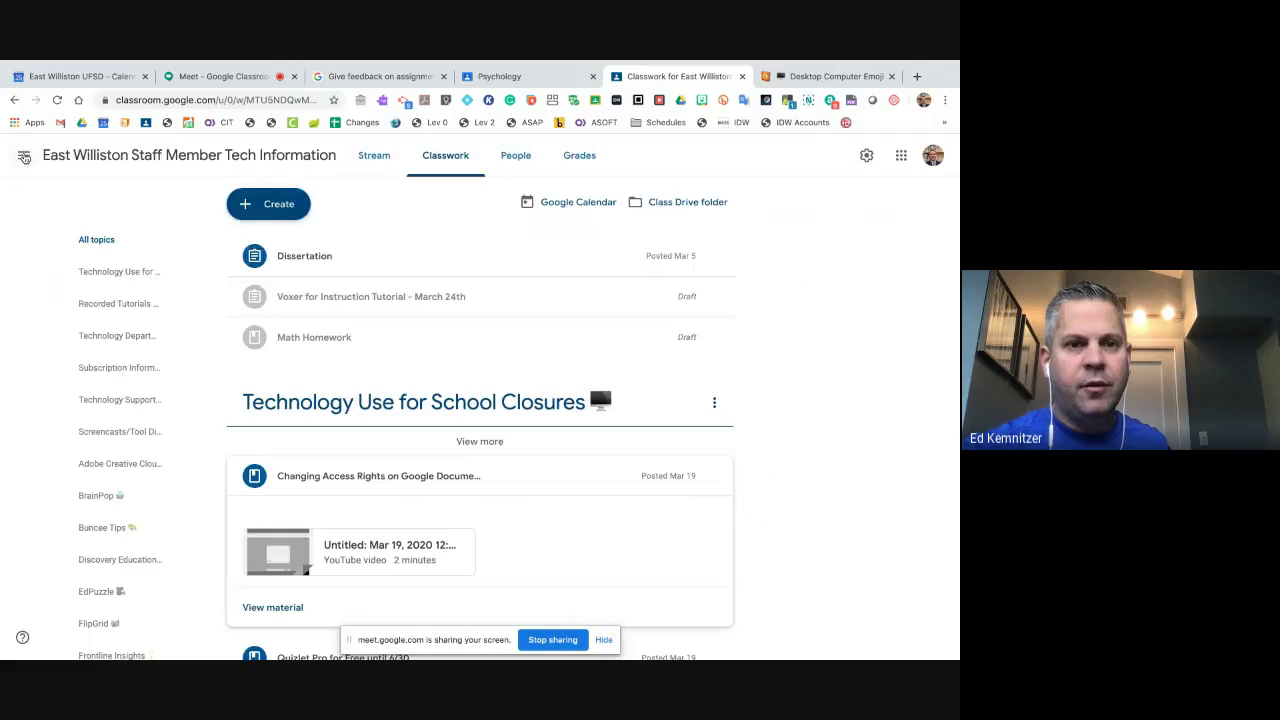
# - Dismiss the Create menu and view the class's People roster of teachers and students
pyautogui.click(274, 205)
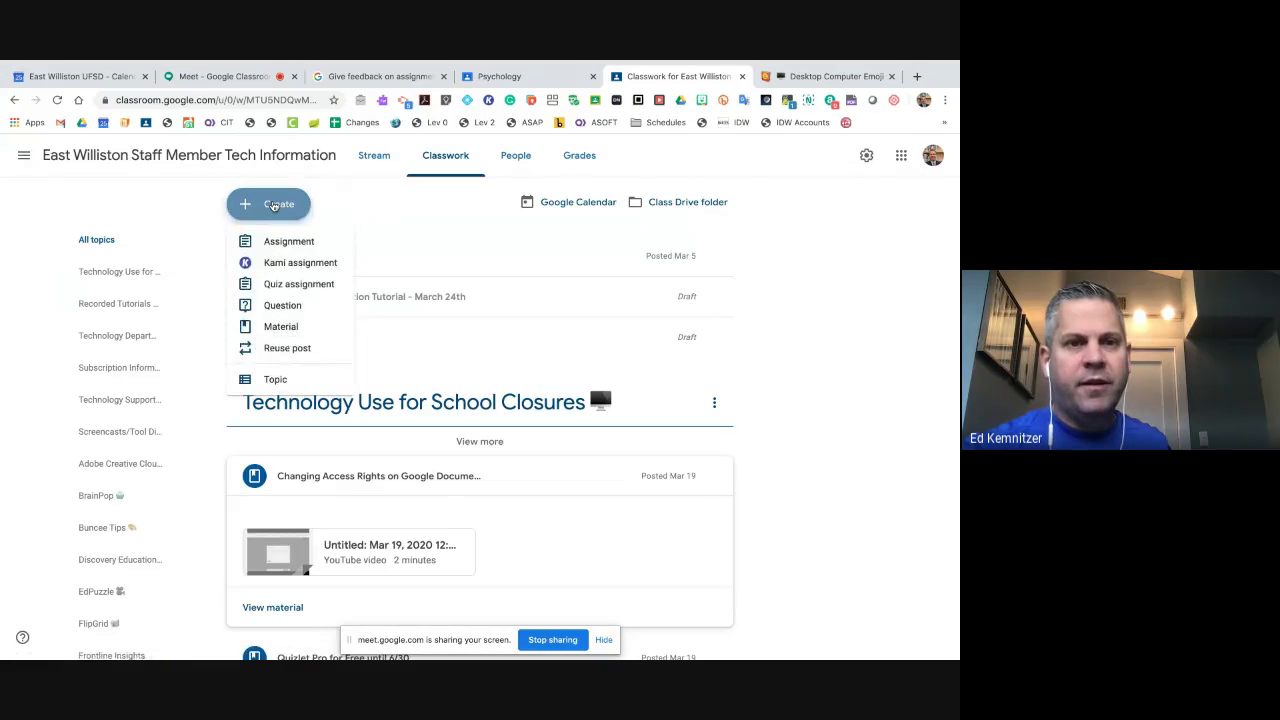
pyautogui.click(181, 209)
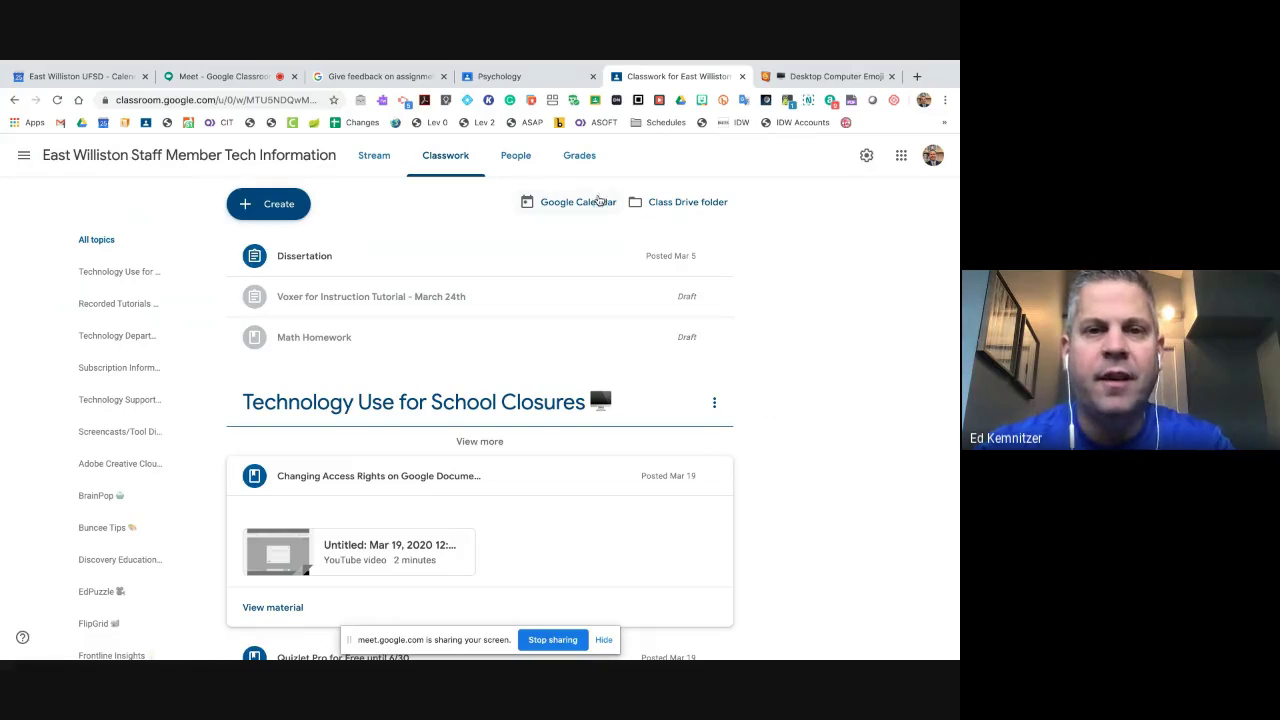
pyautogui.click(517, 157)
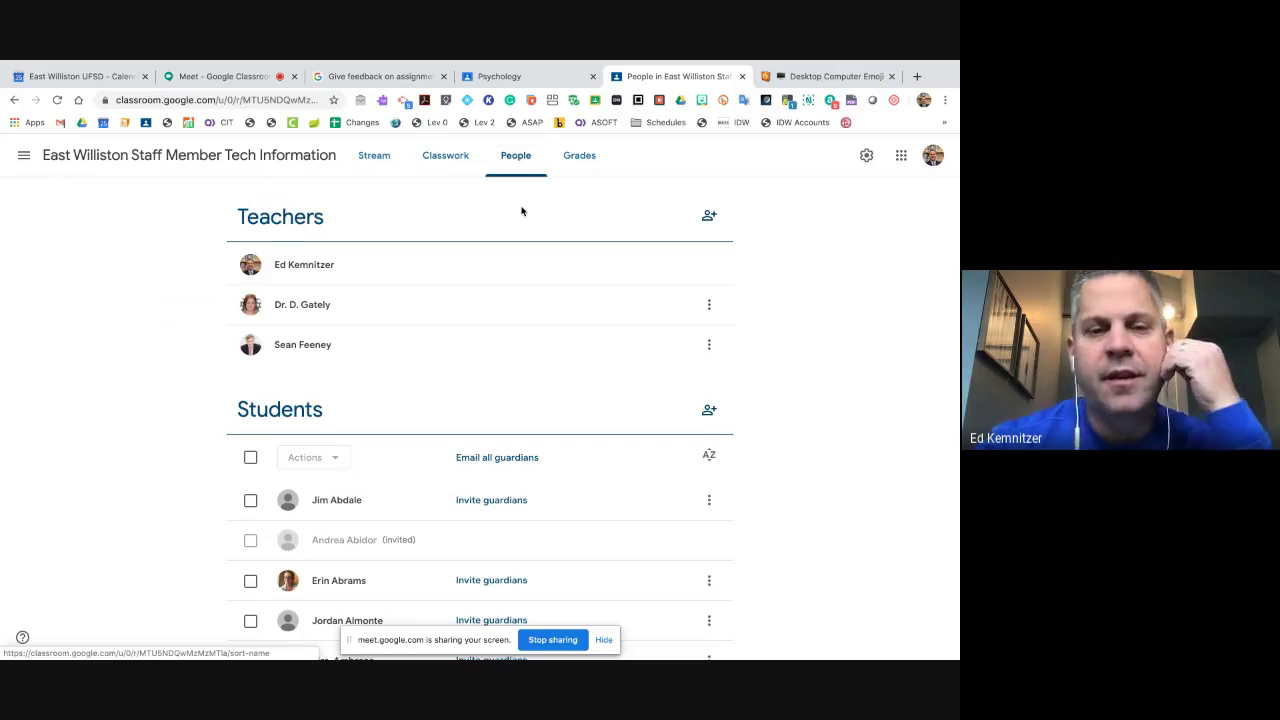
# - Scroll through the staff class's People roster, then switch to the Psychology class Stream
pyautogui.scroll(-2, 522, 211)
pyautogui.scroll(-10, 522, 211)
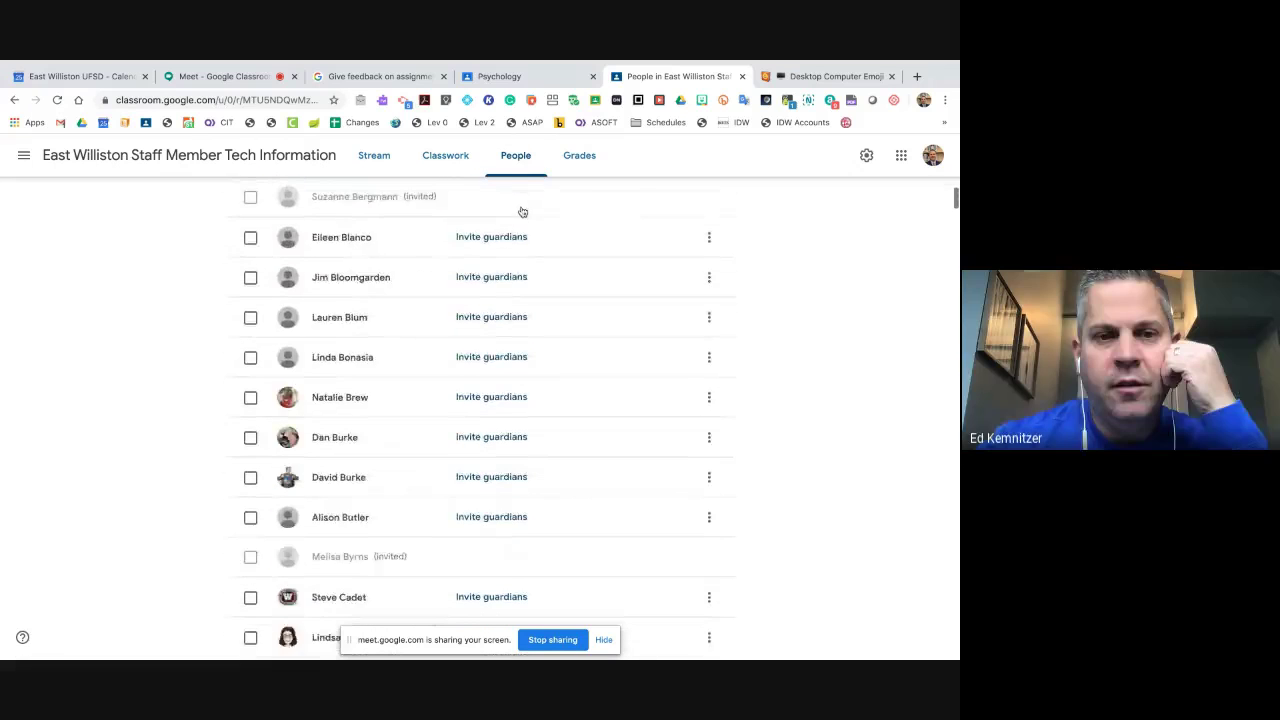
pyautogui.scroll(-1, 521, 212)
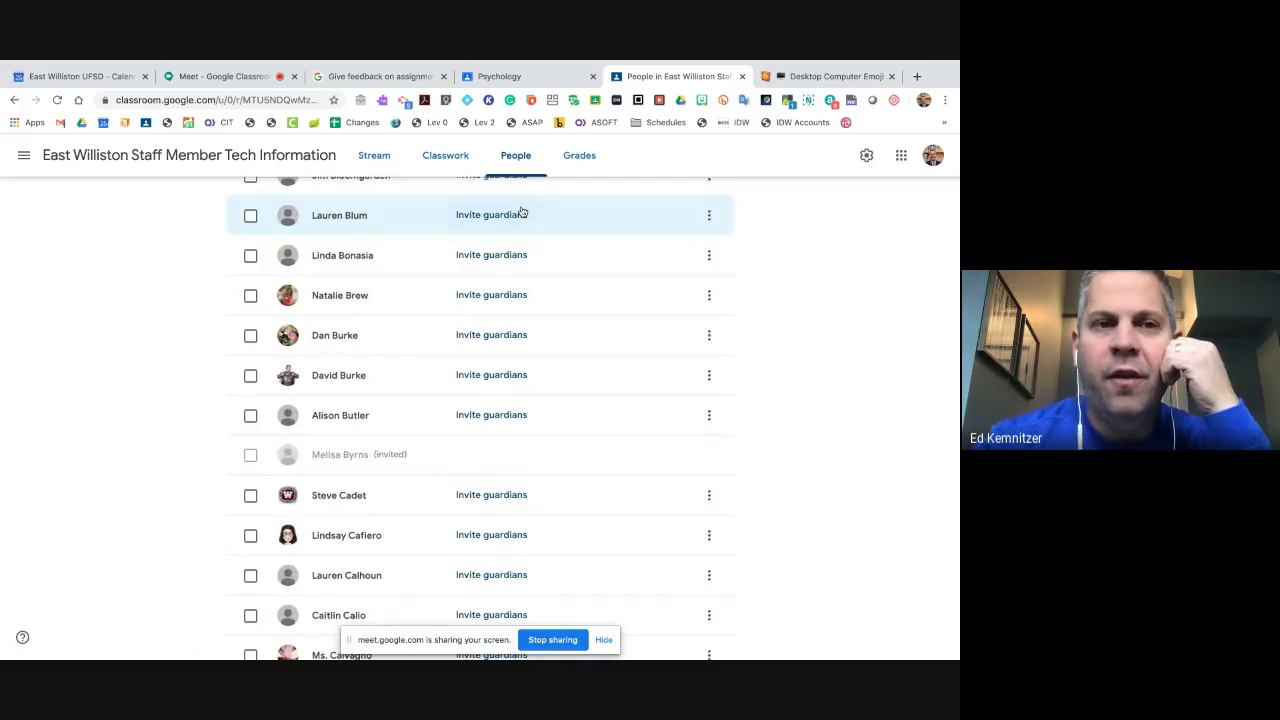
pyautogui.scroll(13, 522, 211)
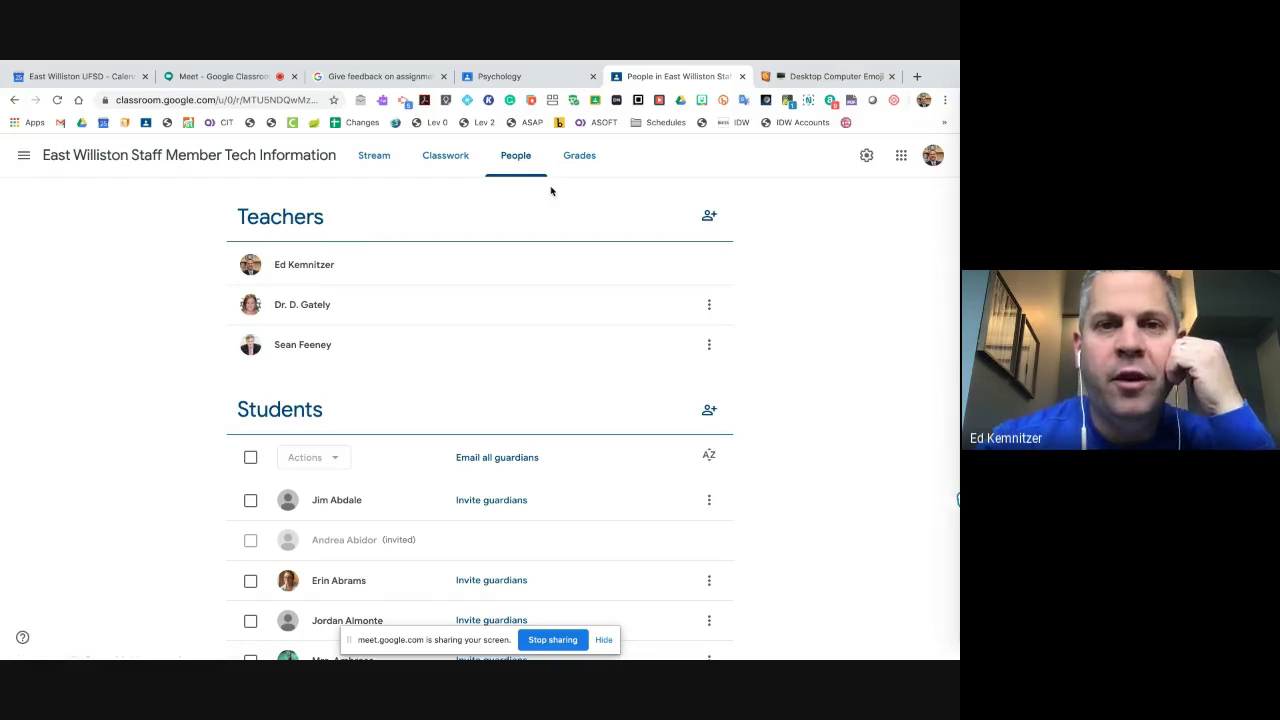
pyautogui.scroll(-10, 557, 191)
pyautogui.scroll(-20, 557, 191)
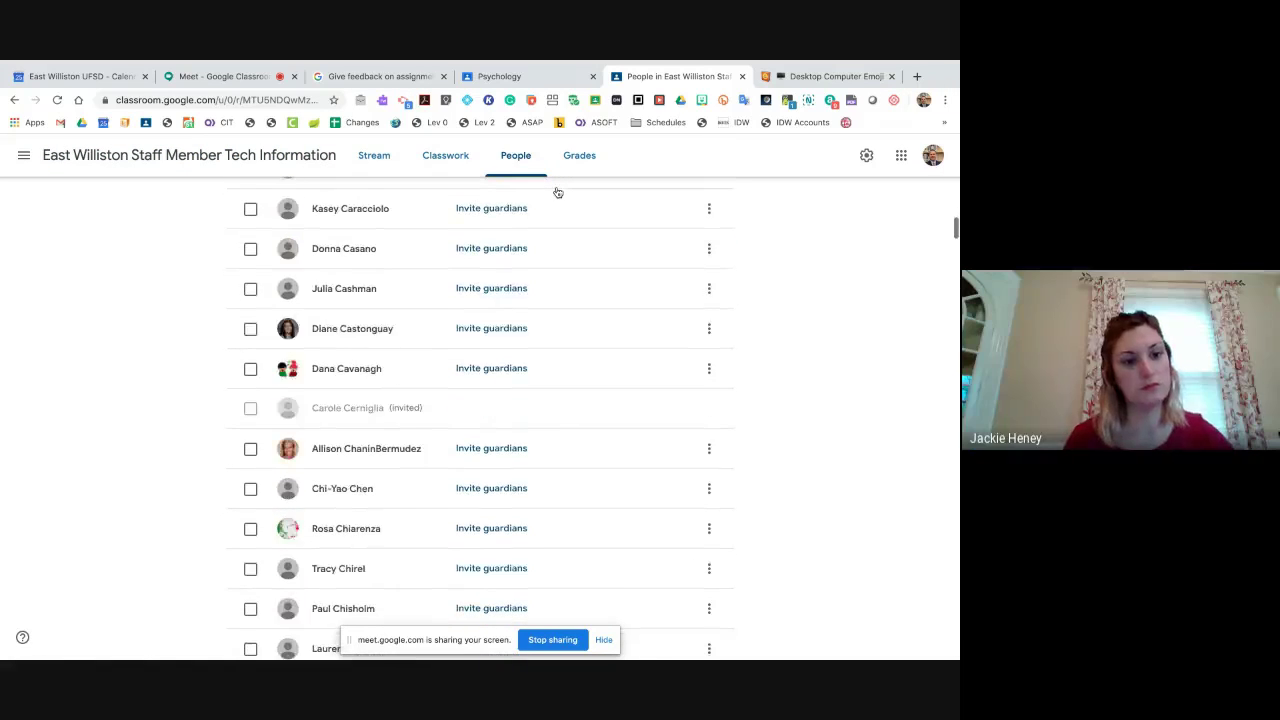
pyautogui.scroll(-20, 557, 191)
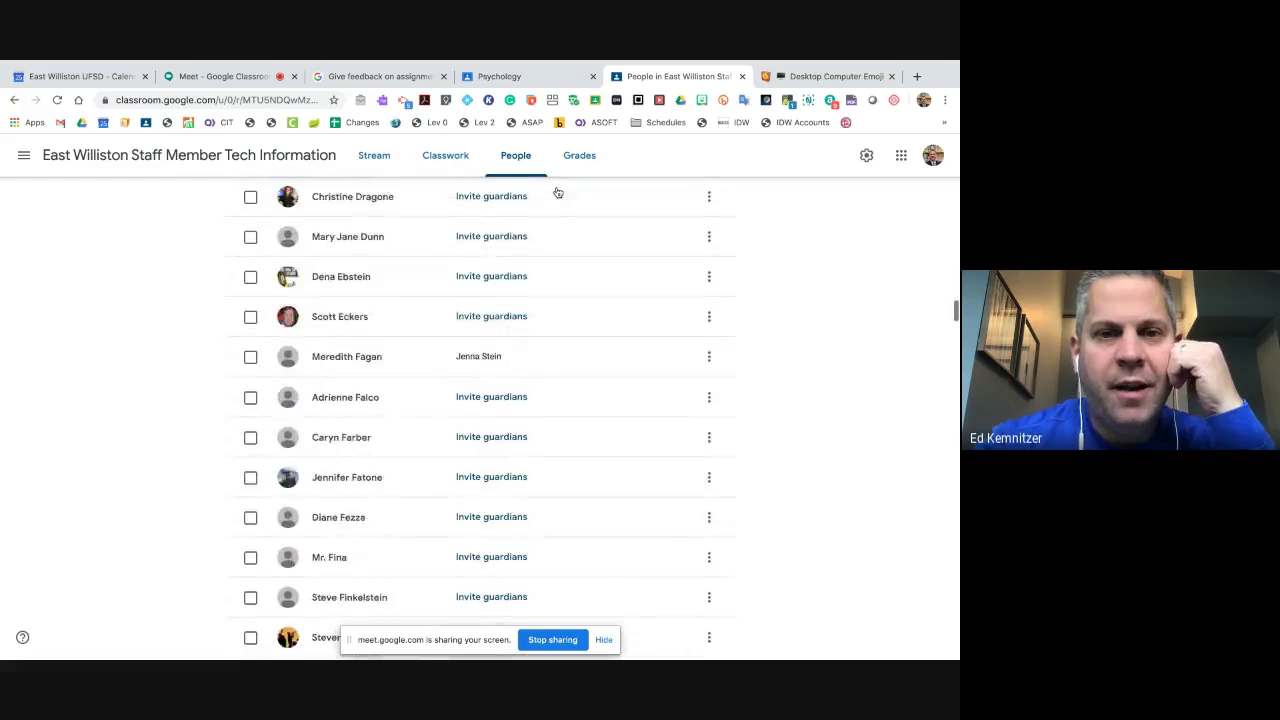
pyautogui.scroll(-8, 557, 191)
pyautogui.scroll(20, 557, 191)
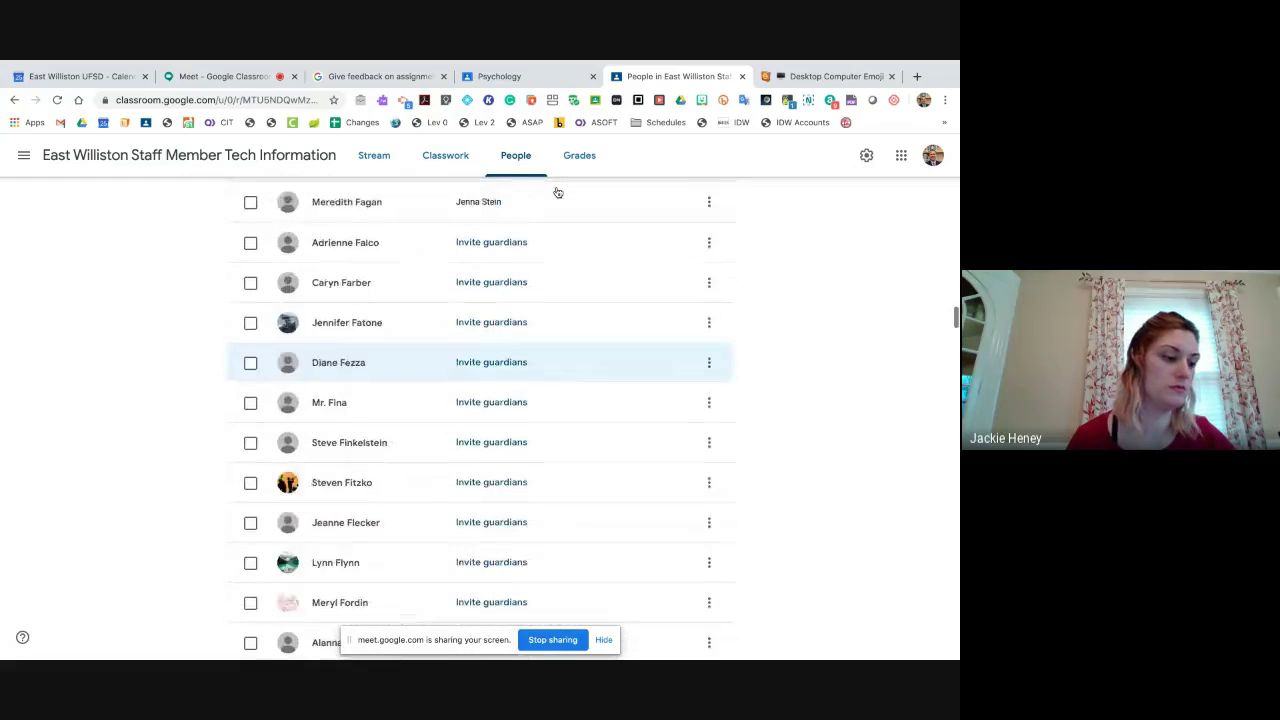
pyautogui.scroll(20, 557, 191)
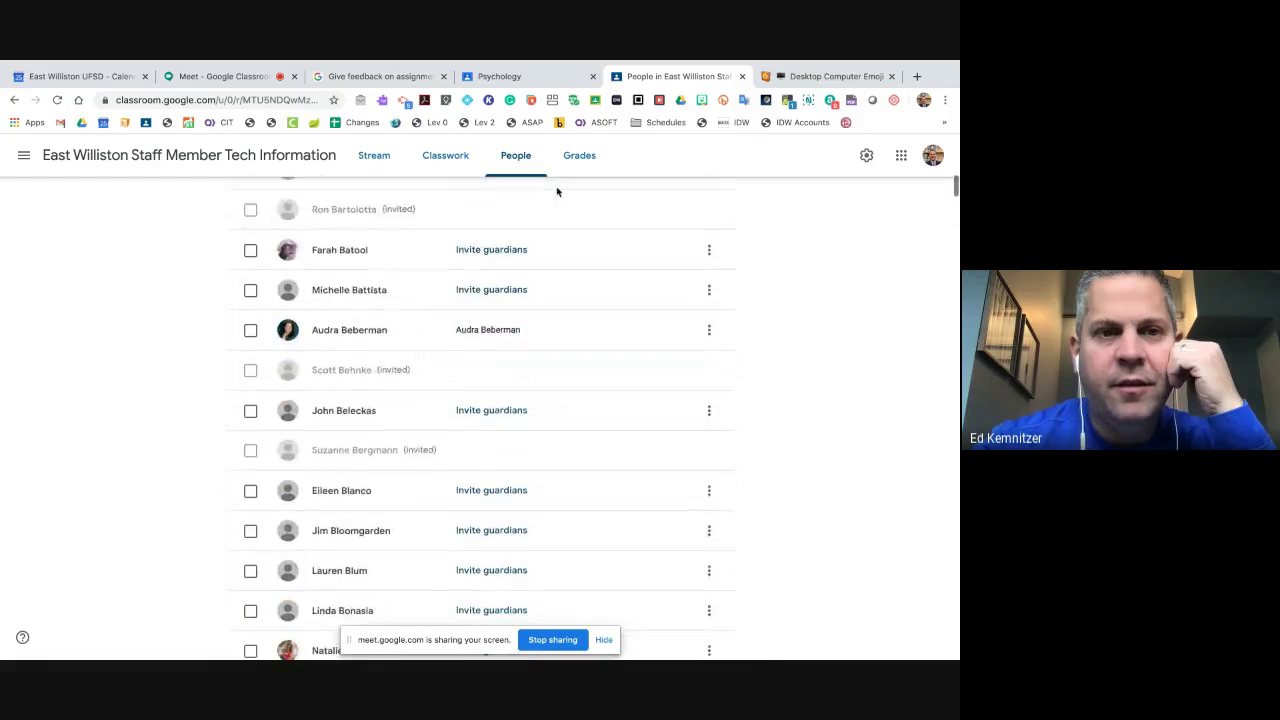
pyautogui.scroll(-15, 458, 243)
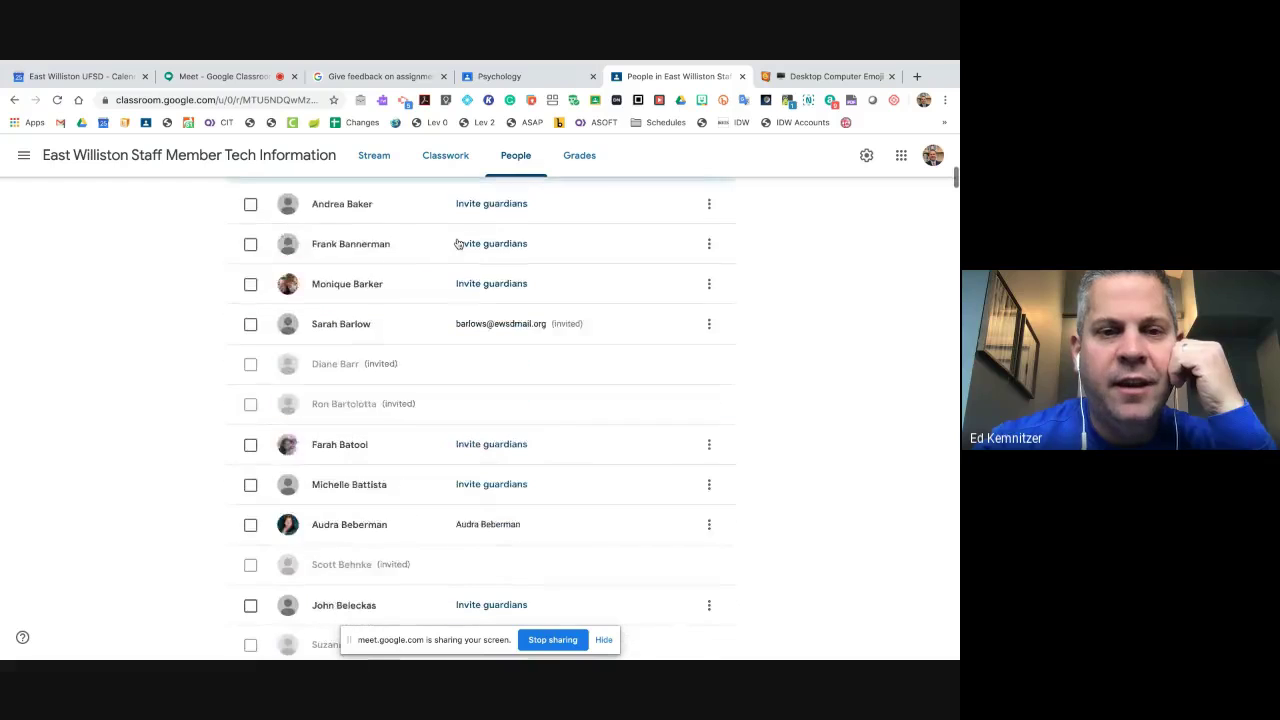
pyautogui.scroll(-5, 458, 243)
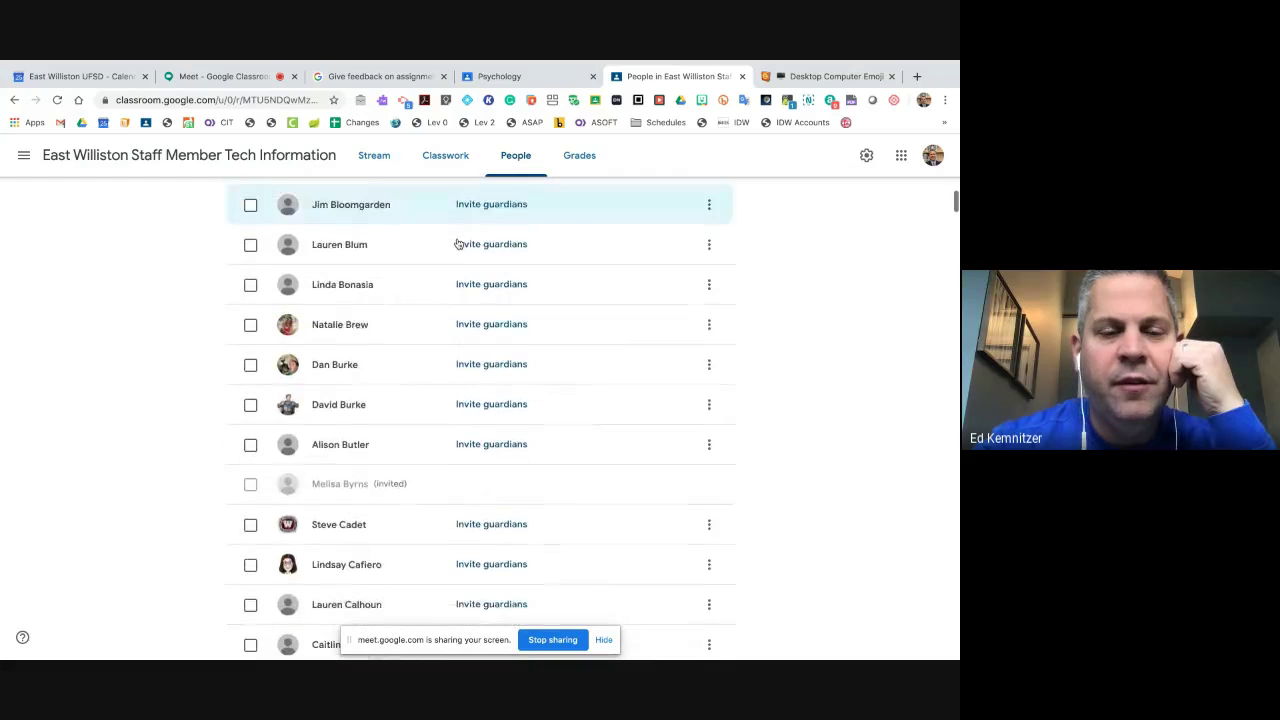
pyautogui.scroll(20, 458, 243)
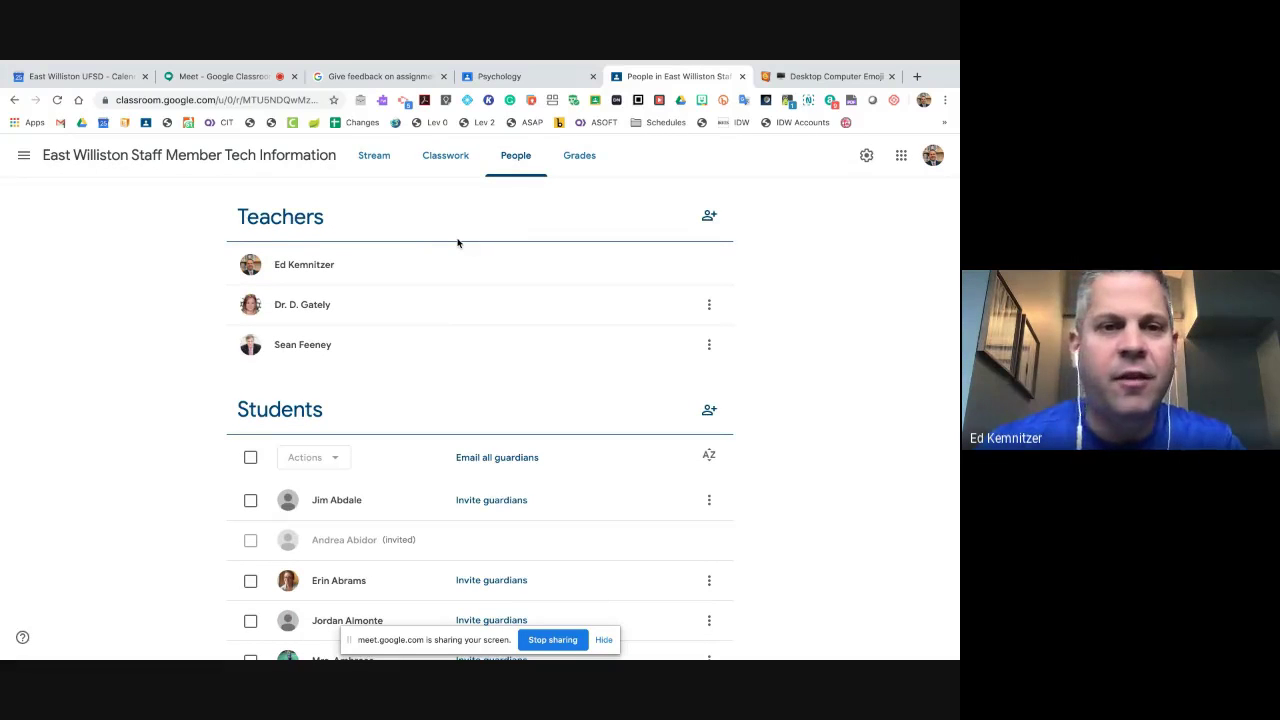
pyautogui.scroll(-5, 458, 243)
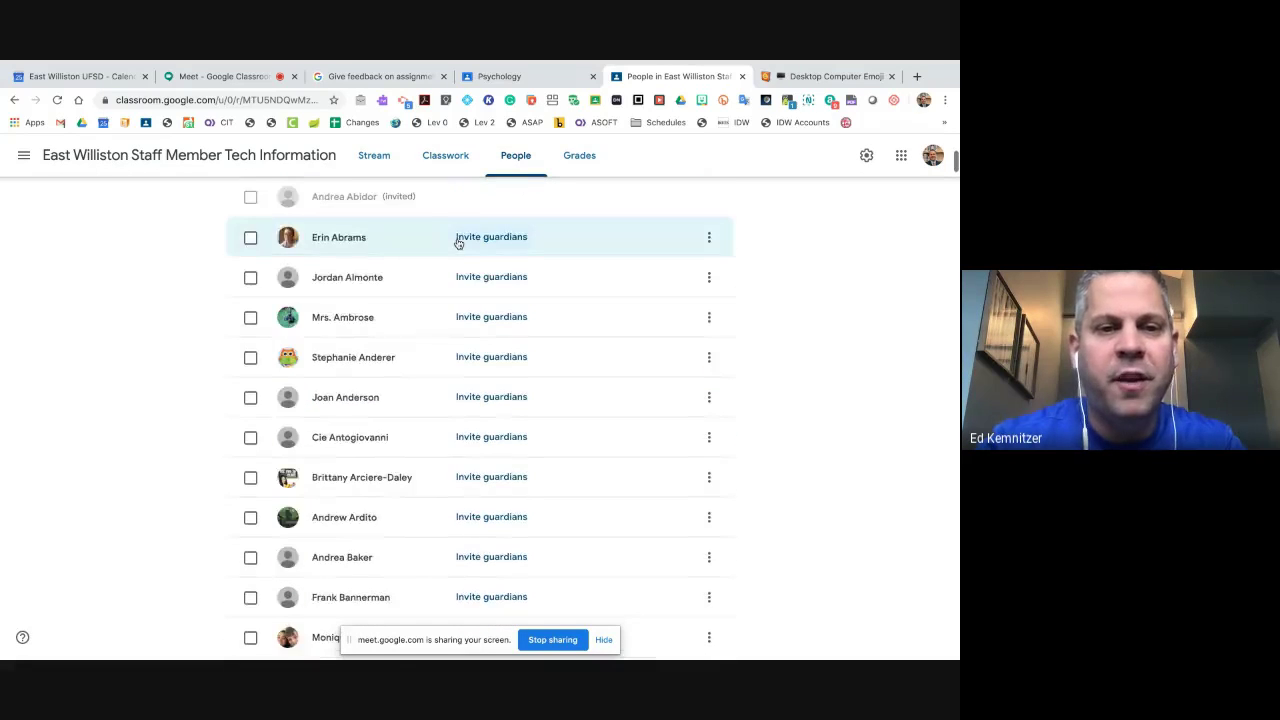
pyautogui.scroll(-3, 458, 243)
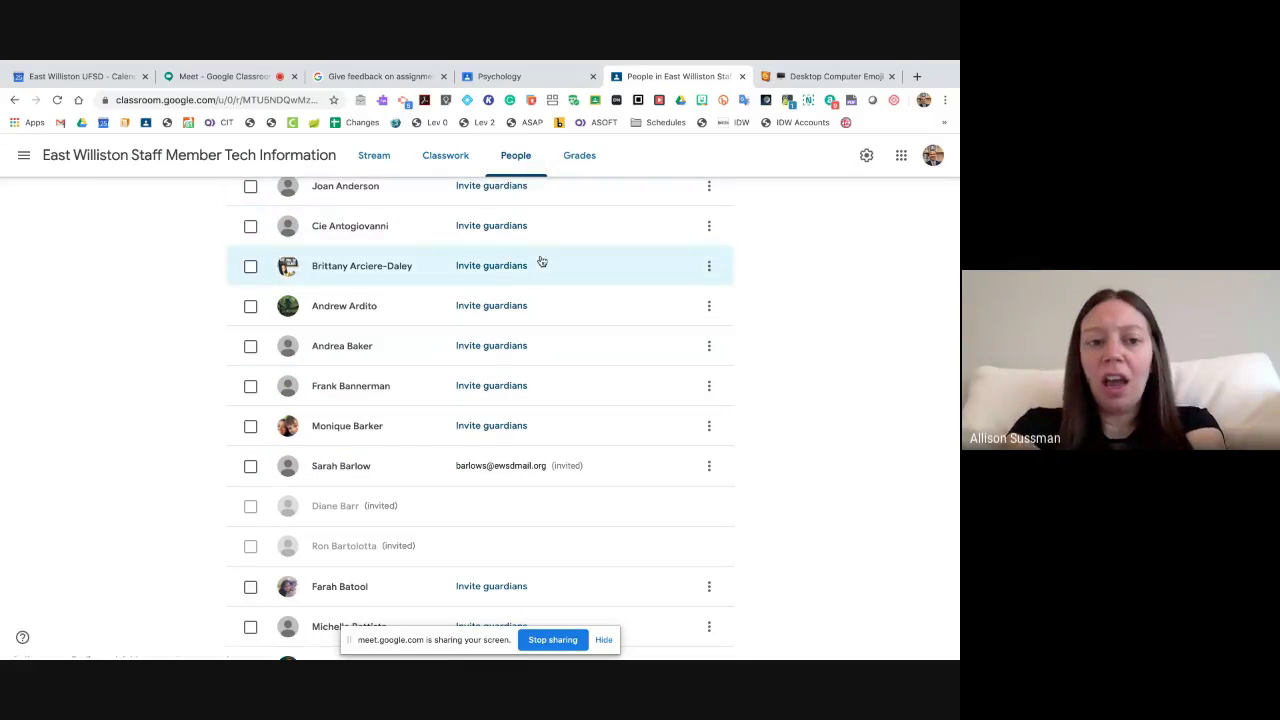
pyautogui.scroll(3, 530, 368)
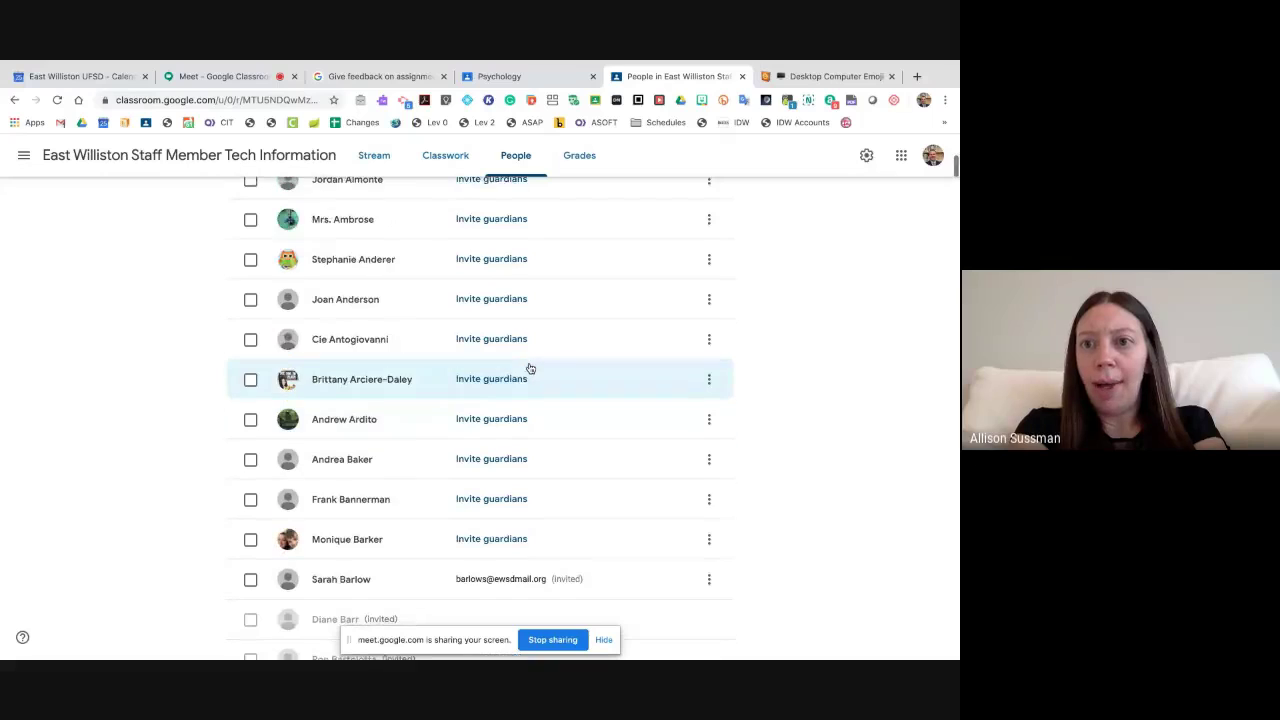
pyautogui.scroll(1, 530, 368)
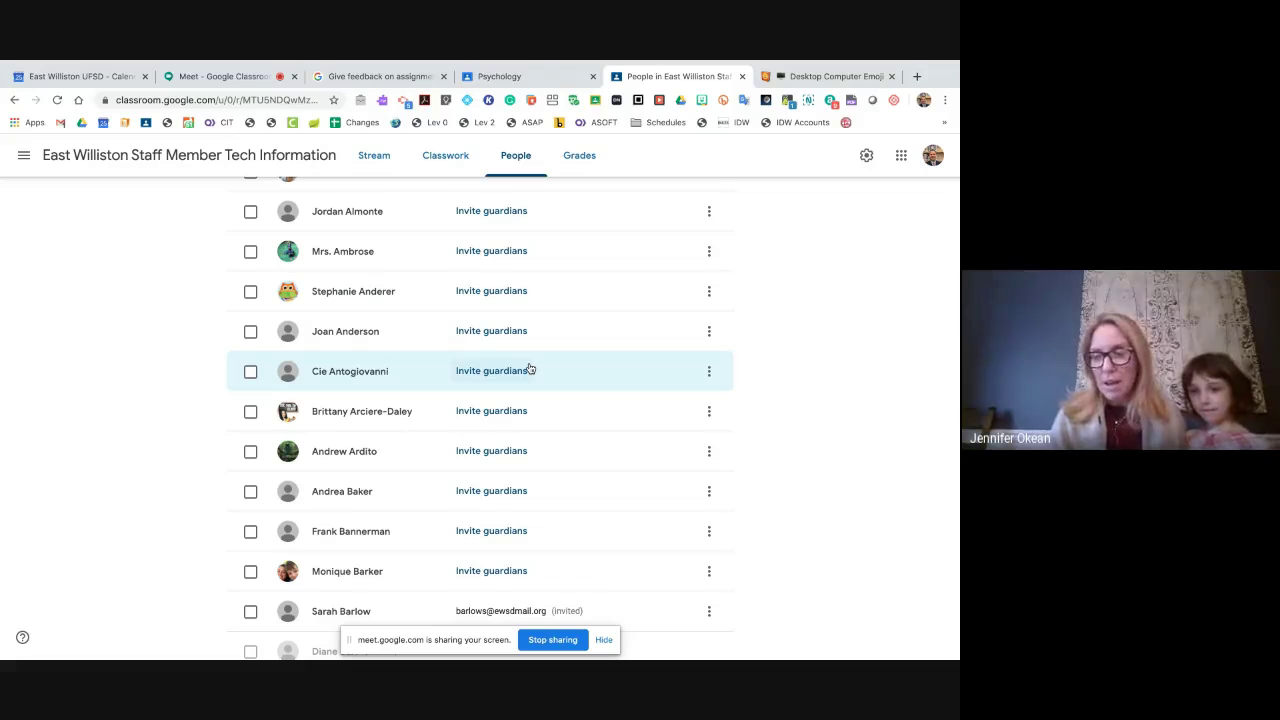
pyautogui.click(515, 75)
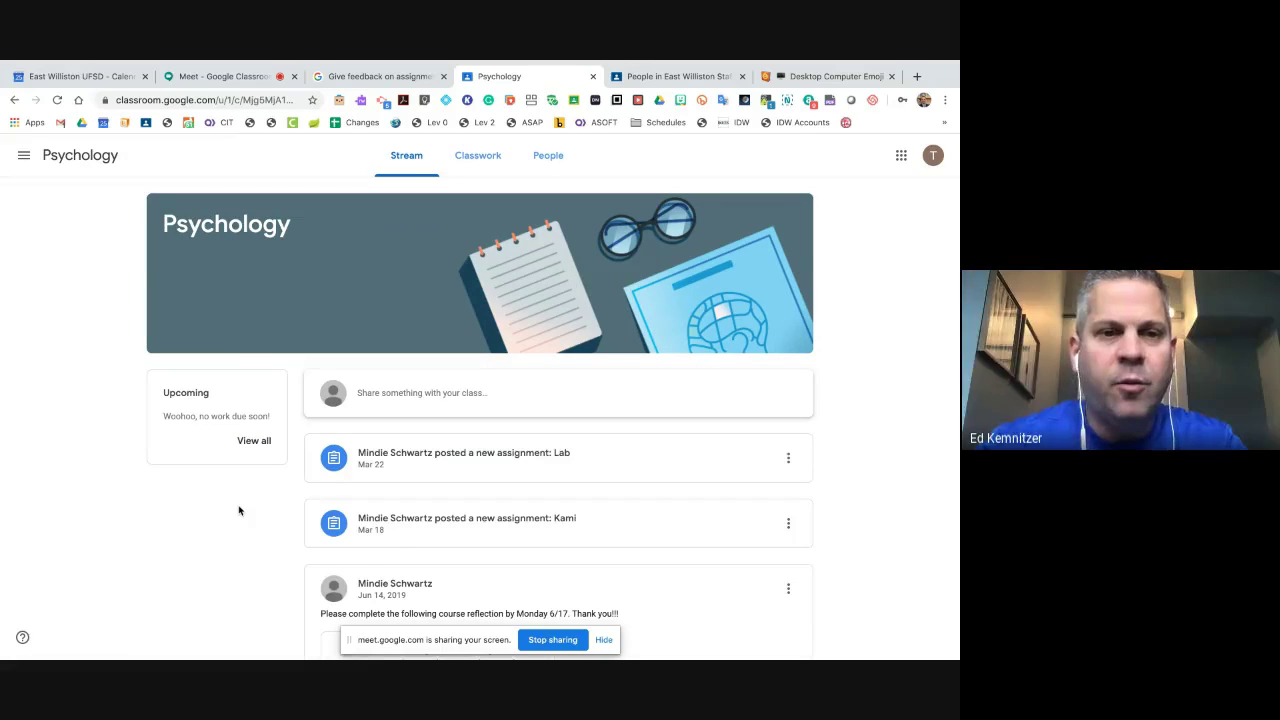
pyautogui.scroll(-1, 239, 511)
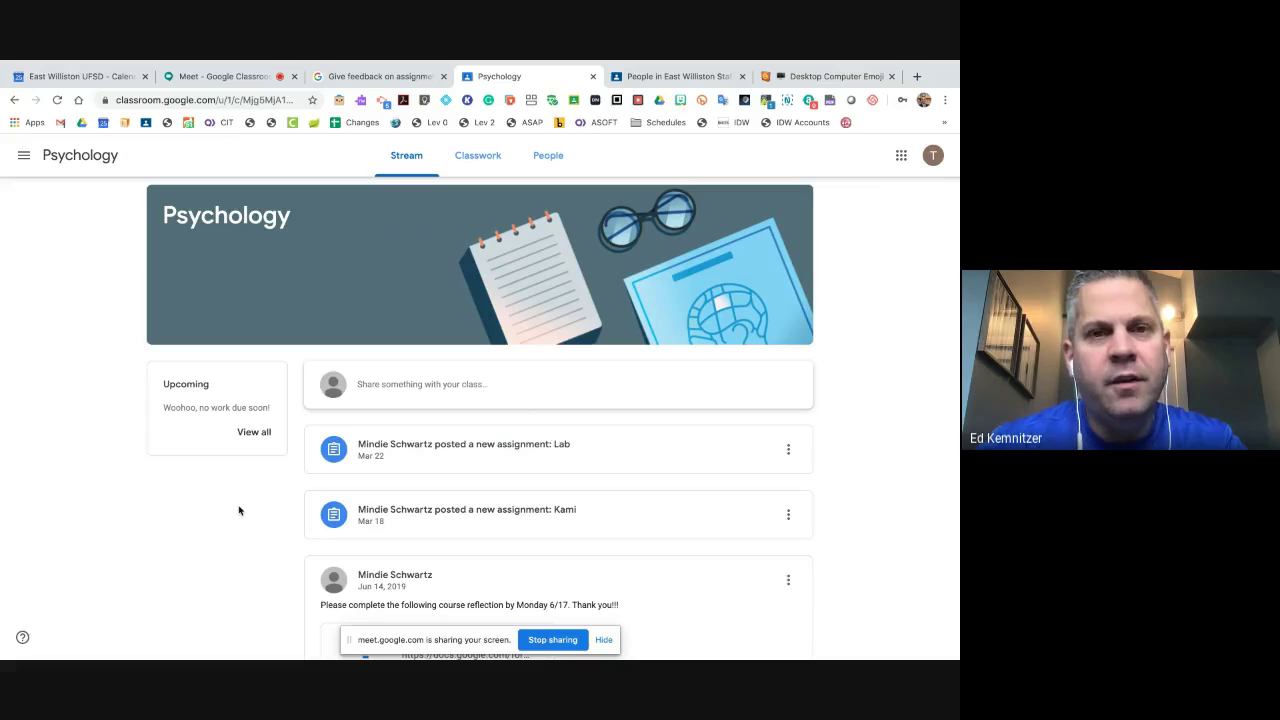
pyautogui.scroll(-3, 239, 511)
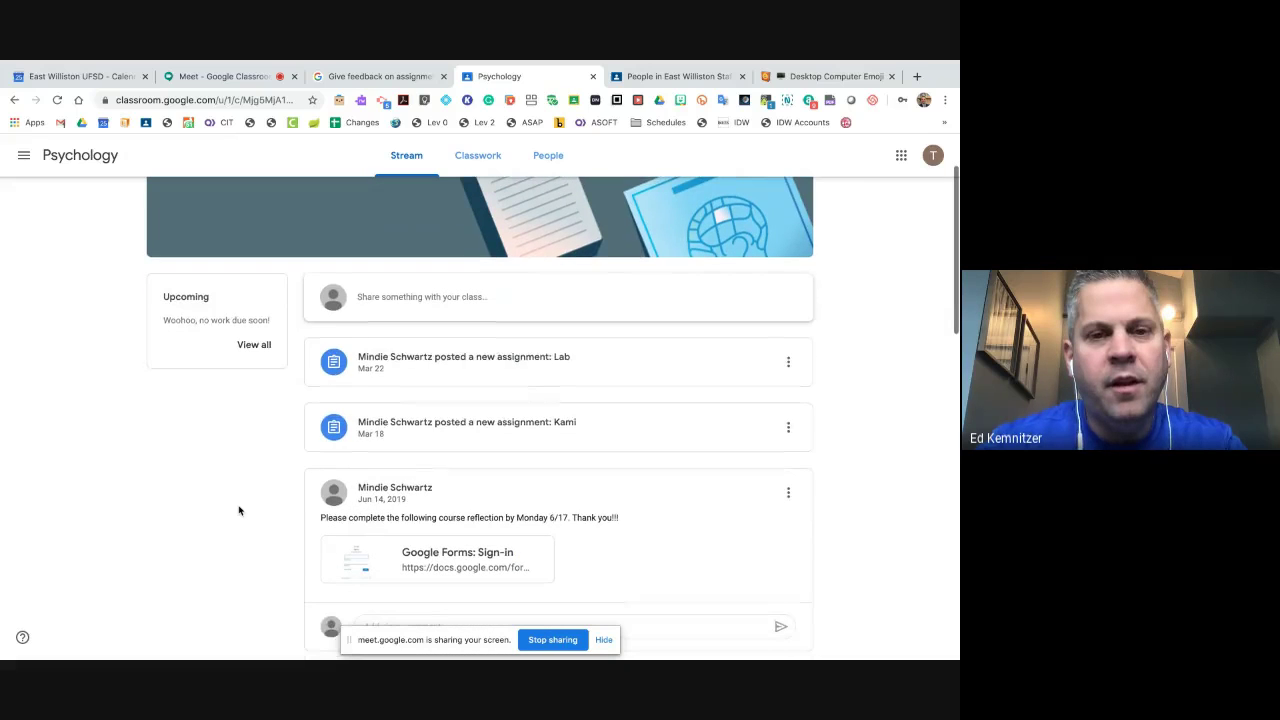
pyautogui.scroll(-1, 477, 357)
pyautogui.scroll(-1, 479, 360)
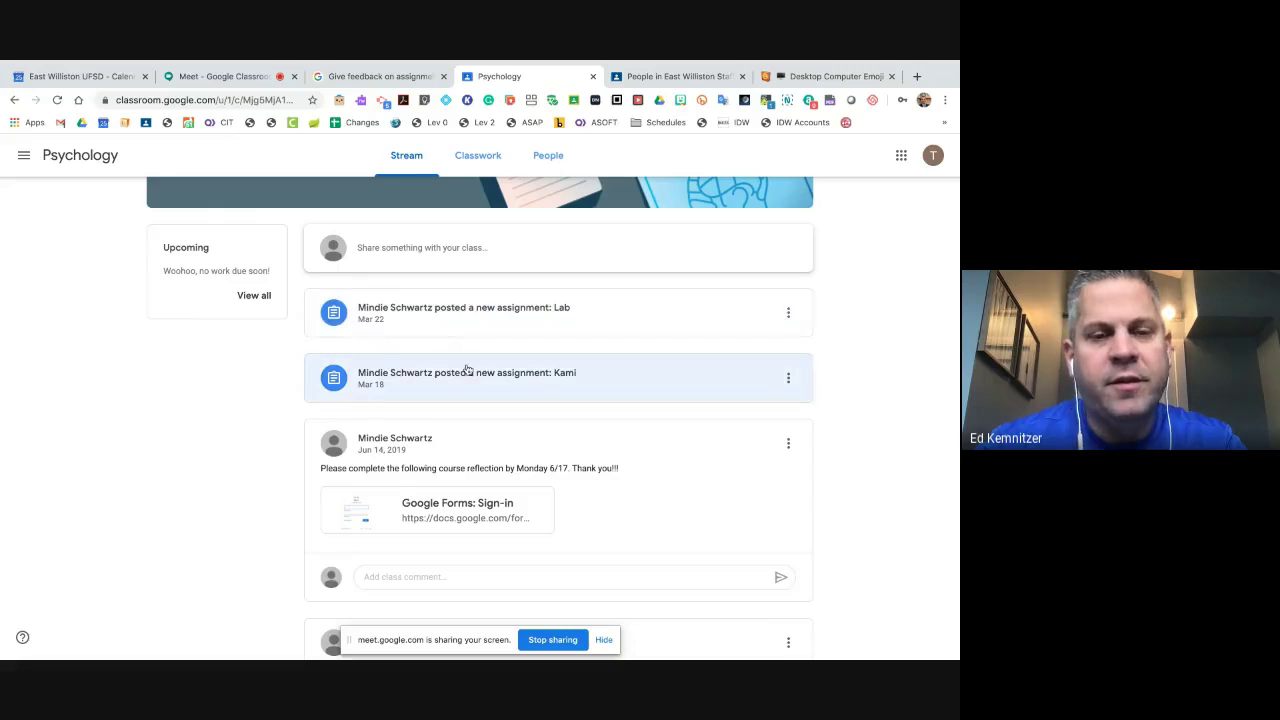
pyautogui.scroll(-2, 466, 370)
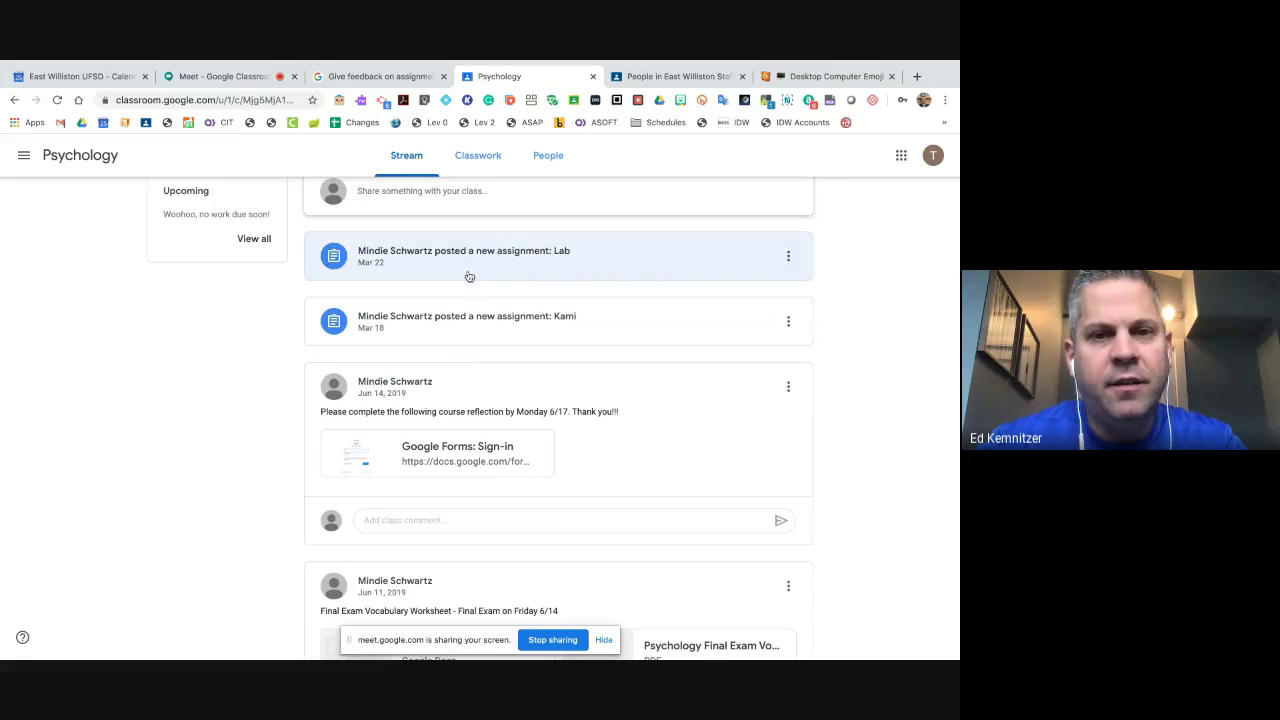
pyautogui.click(503, 318)
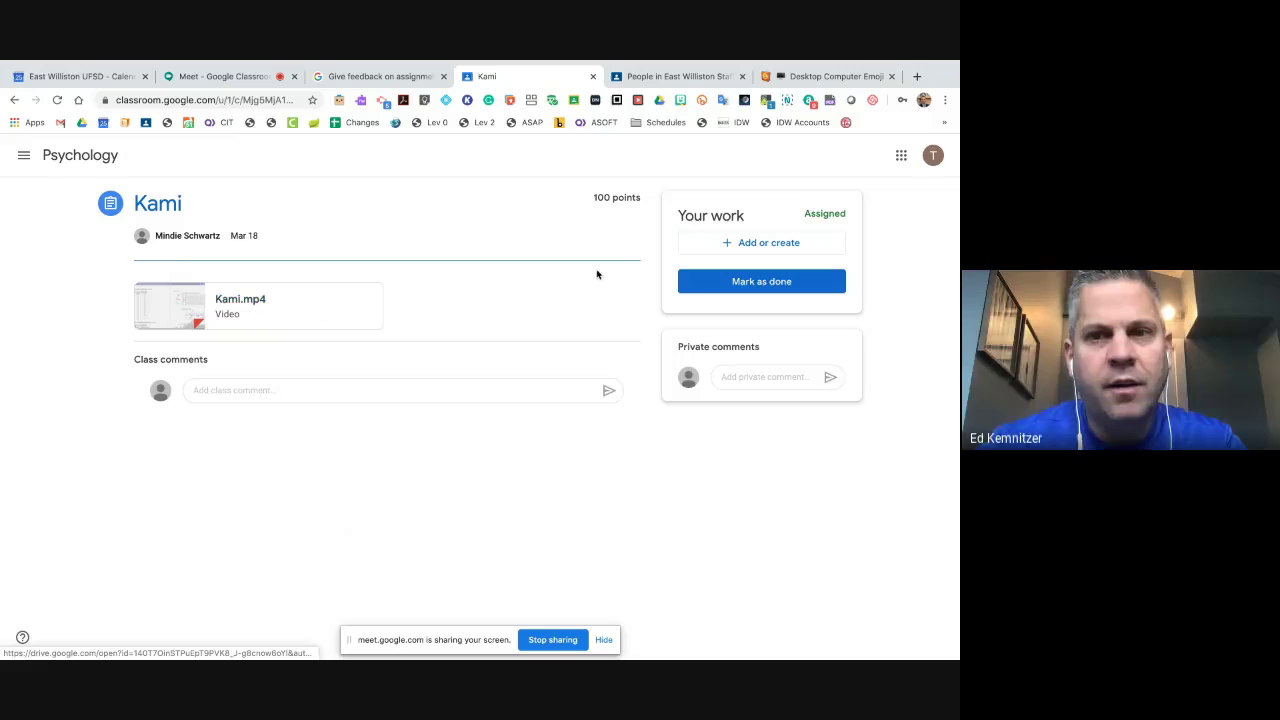
pyautogui.click(743, 245)
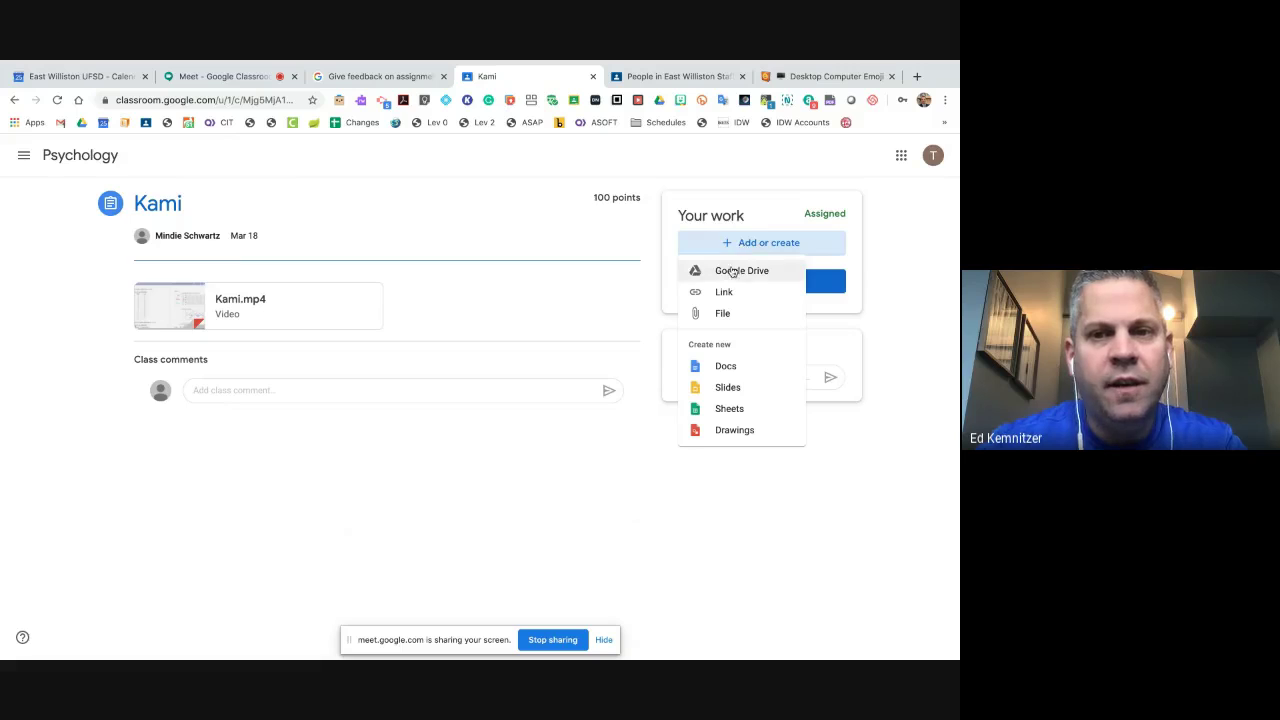
pyautogui.click(766, 531)
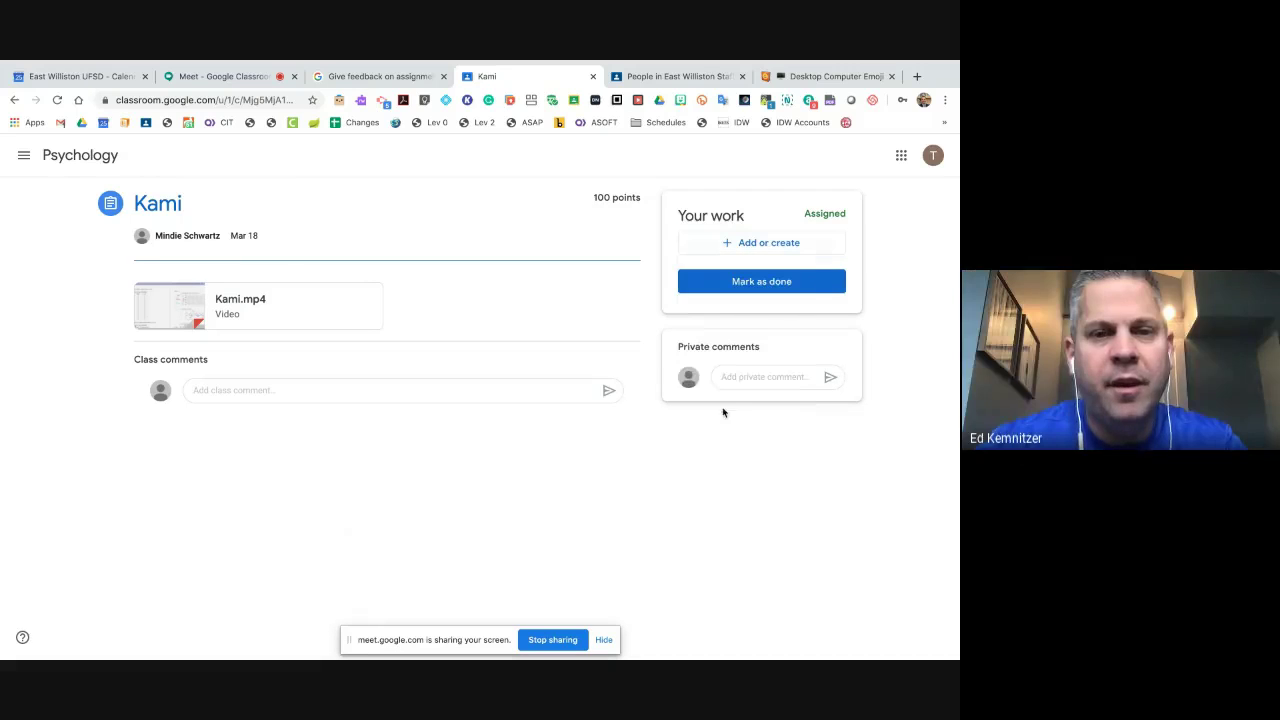
pyautogui.click(254, 300)
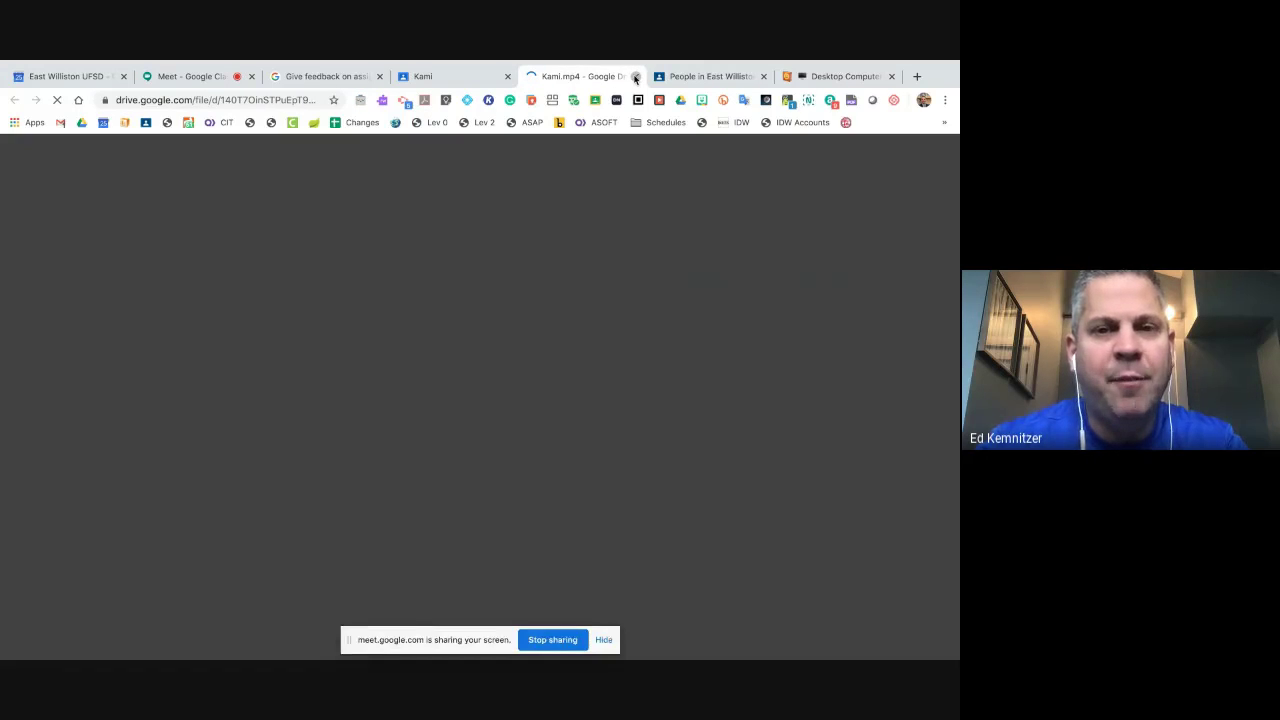
pyautogui.click(635, 77)
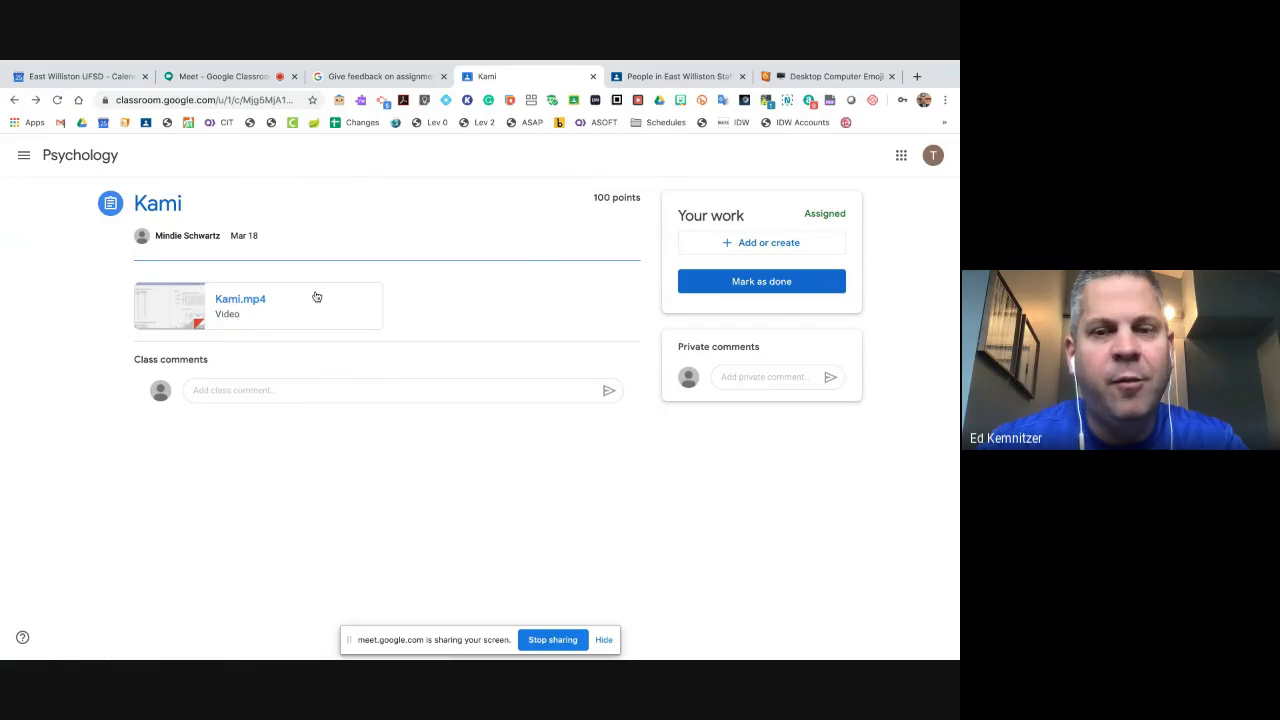
pyautogui.click(14, 100)
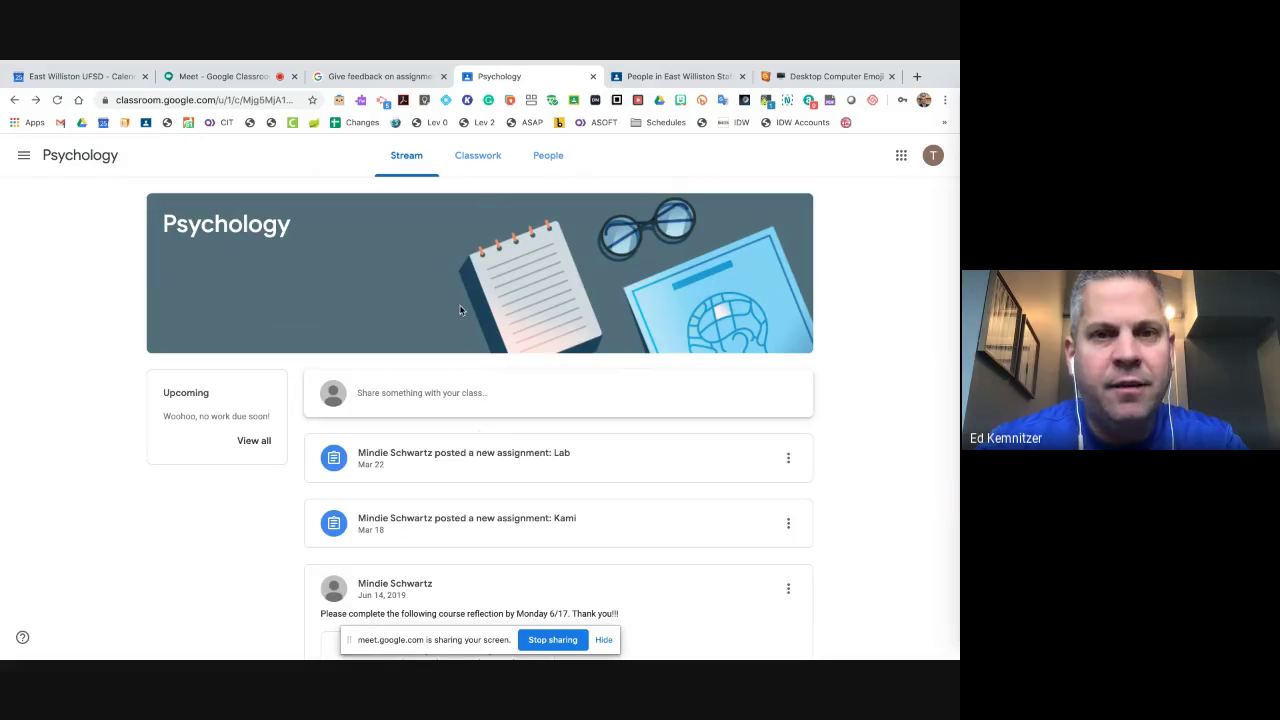
pyautogui.scroll(-5, 486, 338)
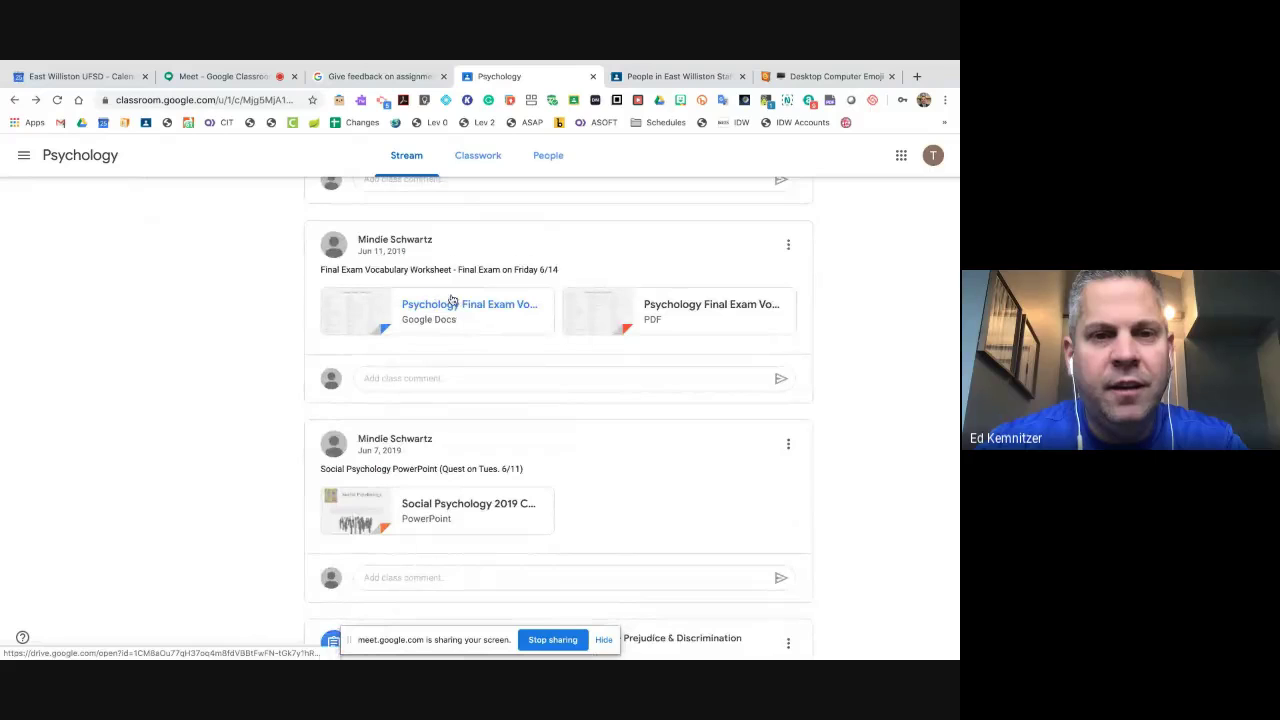
pyautogui.click(474, 305)
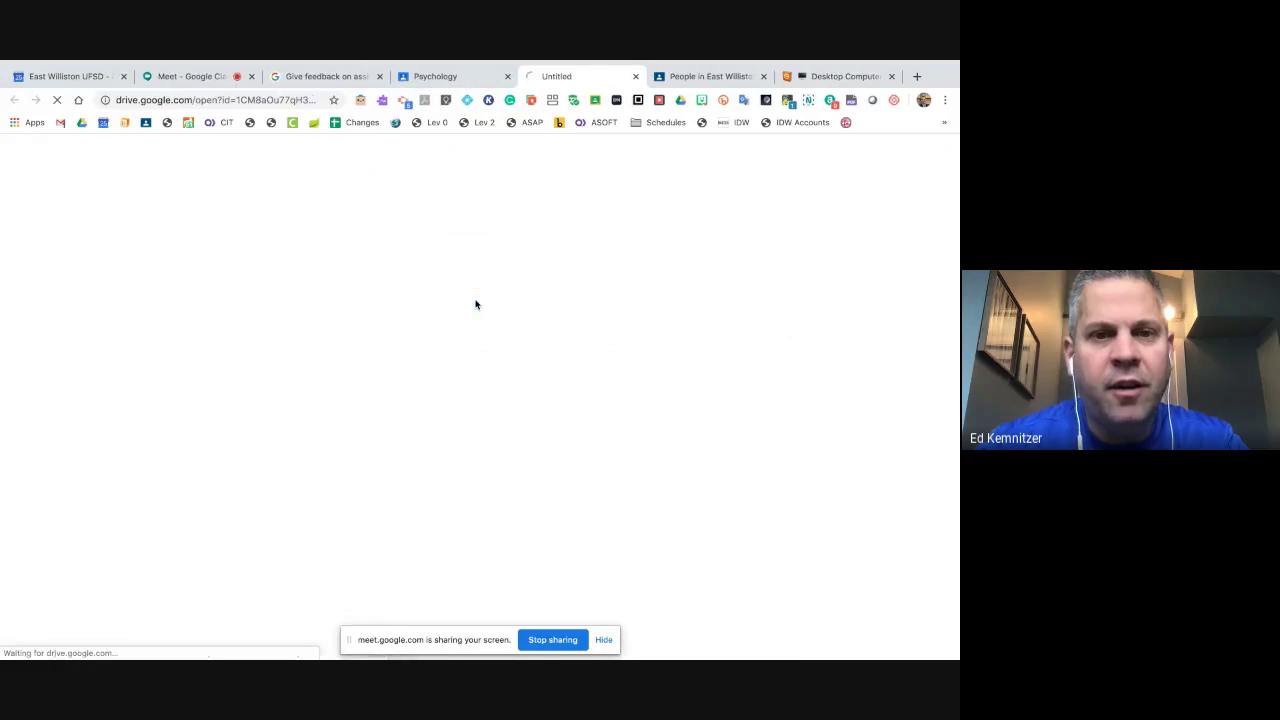
pyautogui.click(633, 77)
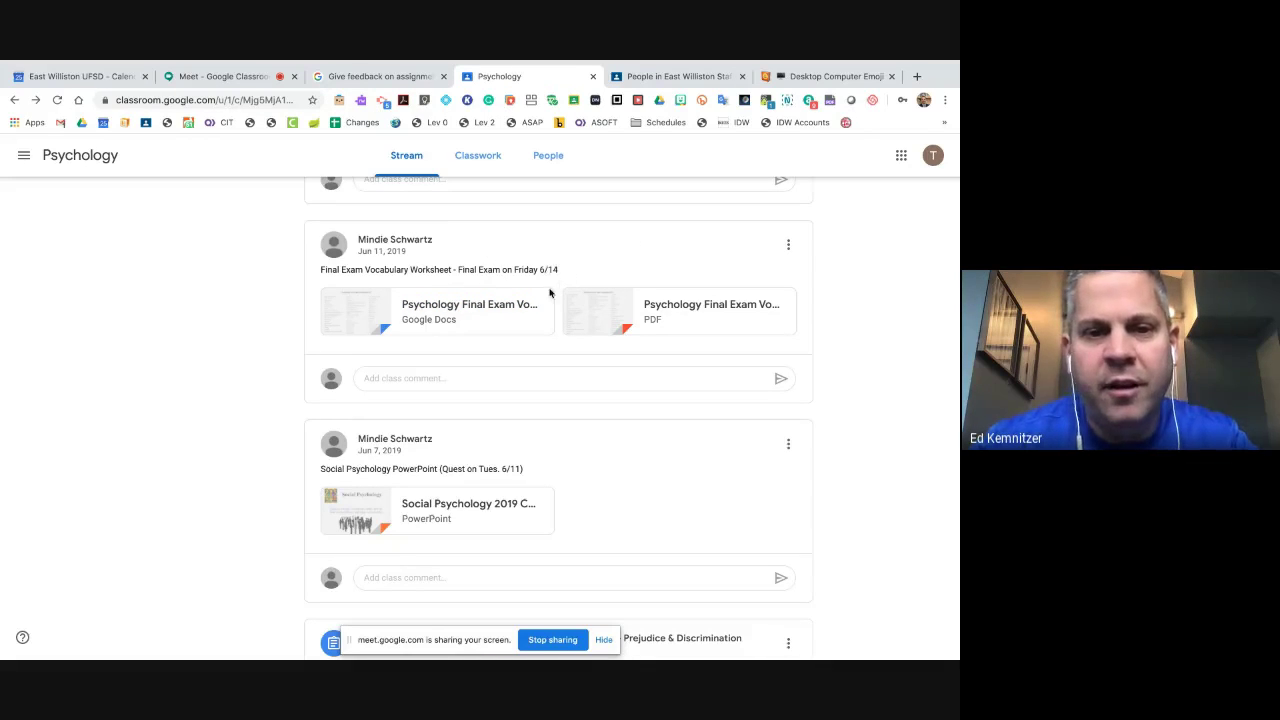
pyautogui.scroll(-1, 541, 330)
pyautogui.scroll(-5, 541, 331)
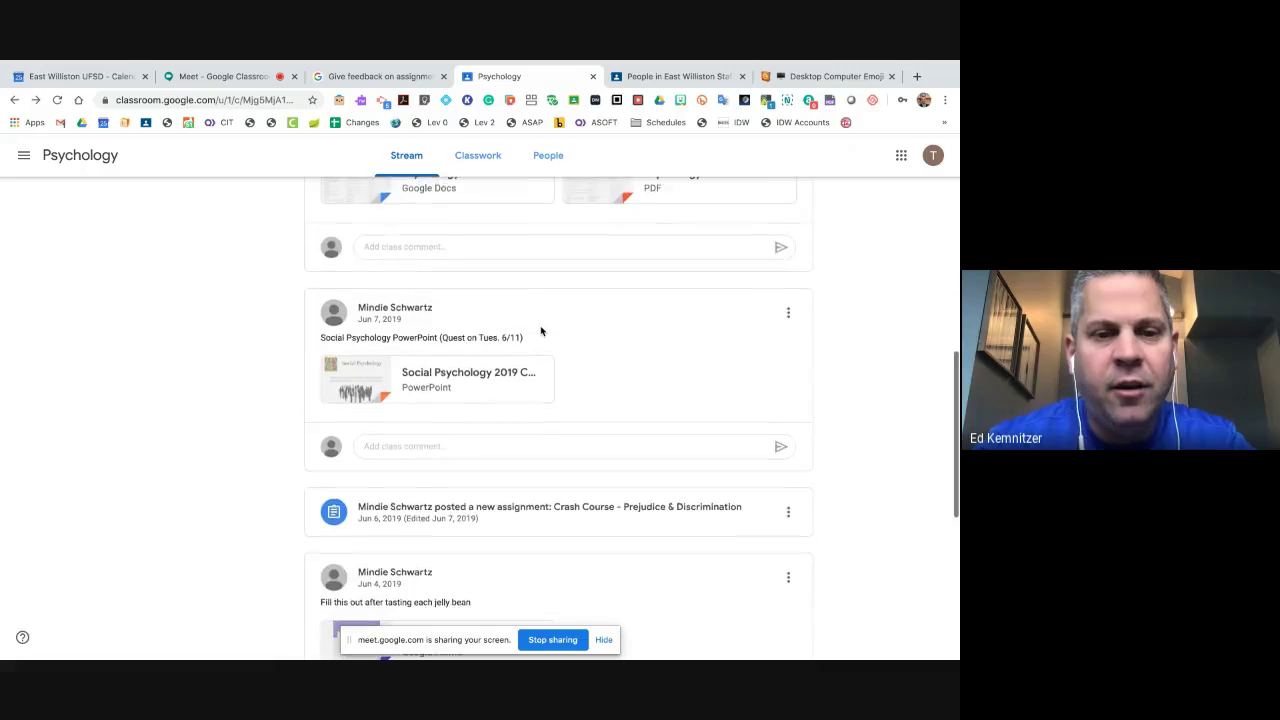
pyautogui.scroll(-6, 541, 331)
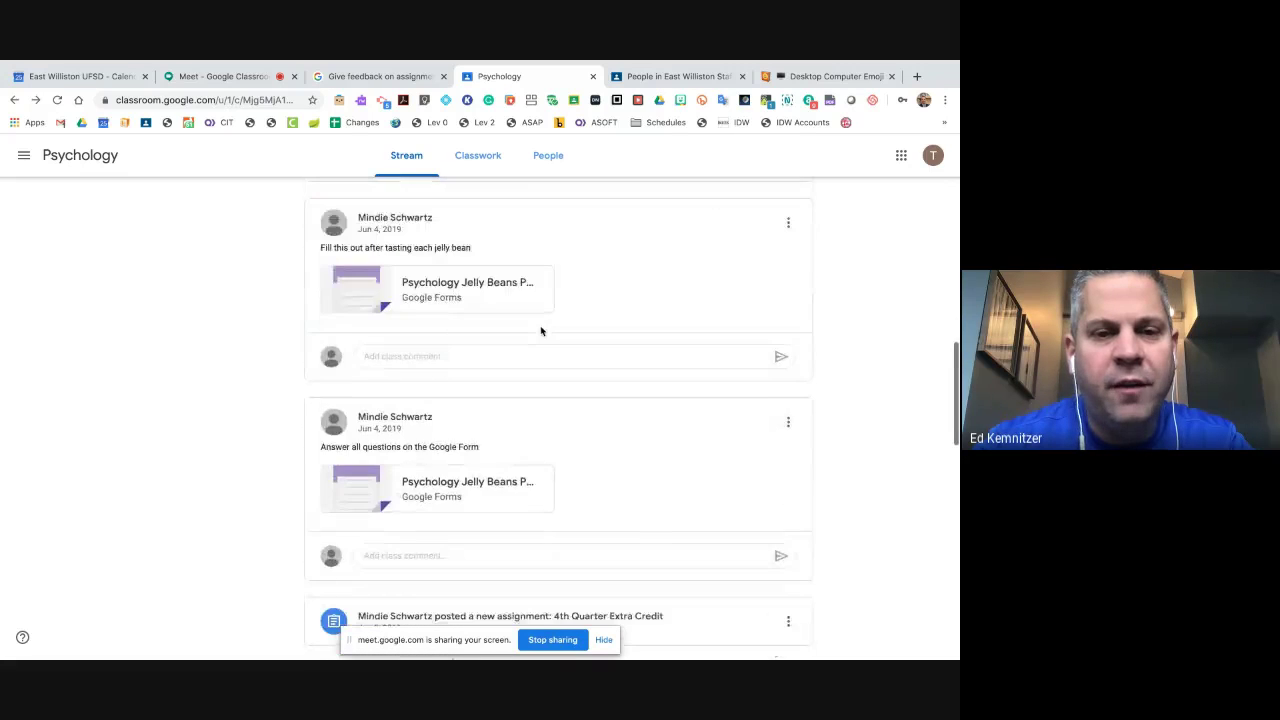
pyautogui.scroll(-1, 541, 331)
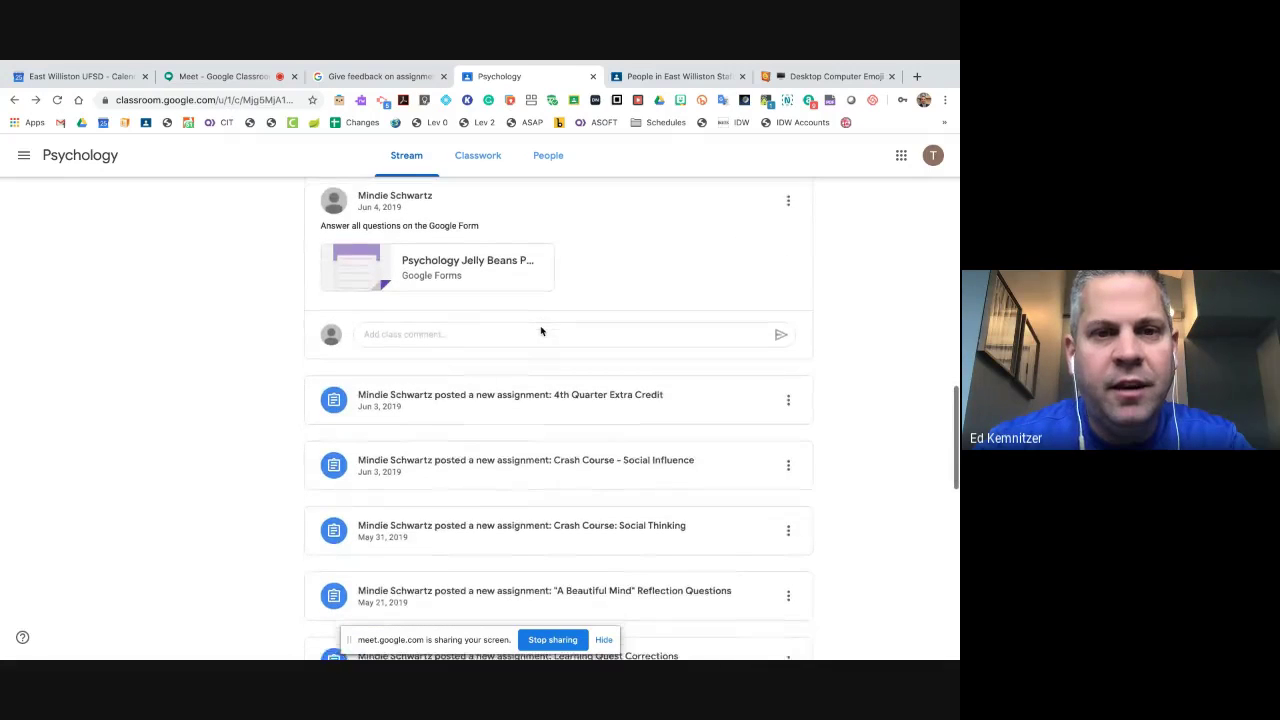
pyautogui.scroll(1, 541, 331)
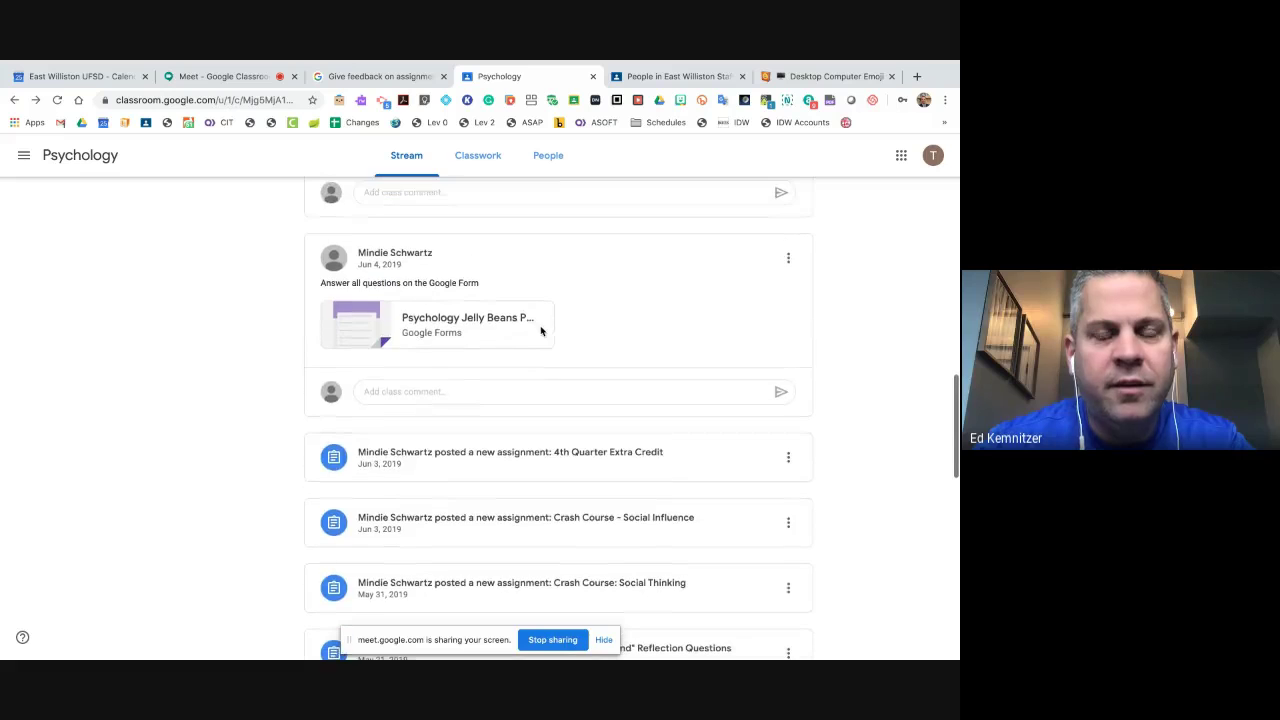
pyautogui.click(455, 325)
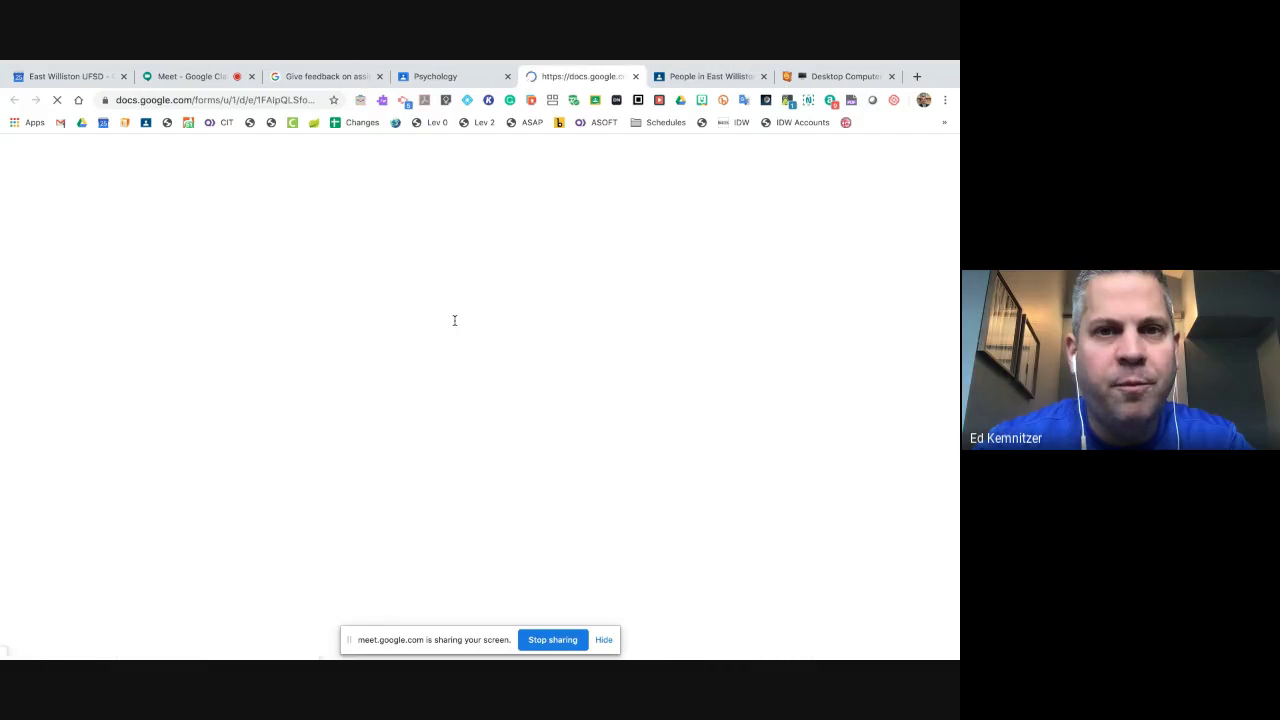
pyautogui.scroll(-3, 480, 366)
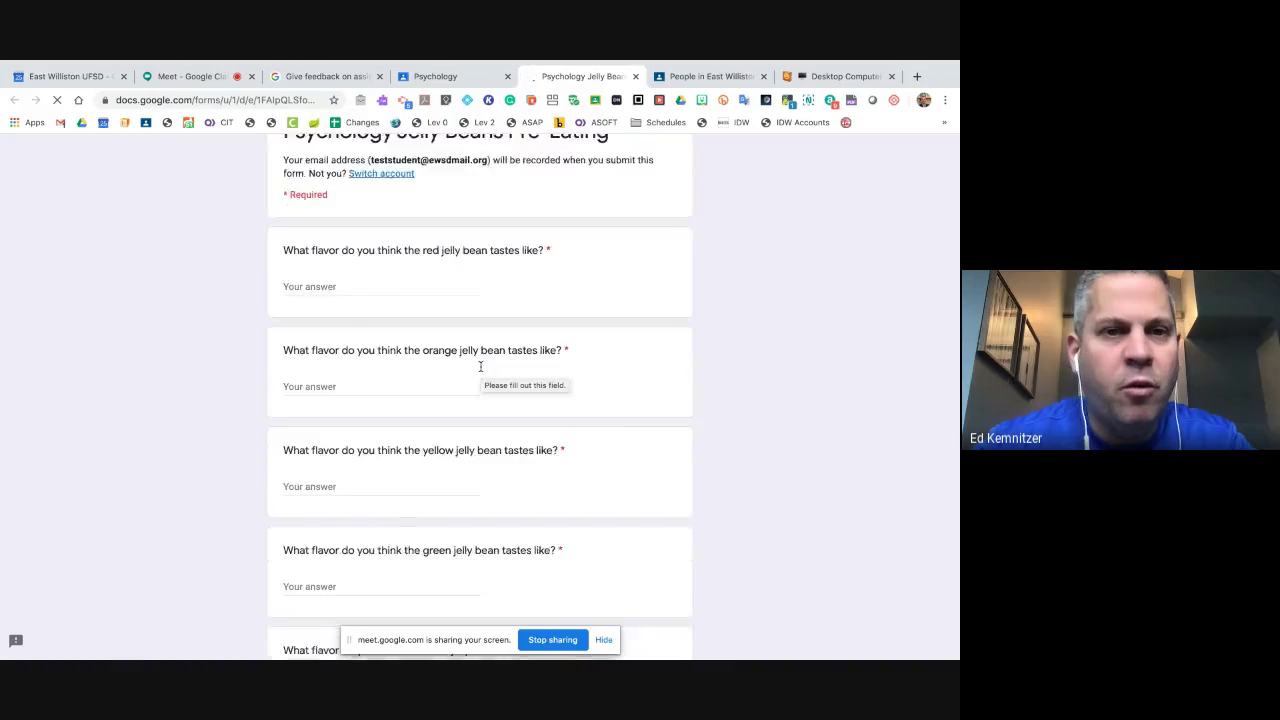
pyautogui.scroll(4, 480, 370)
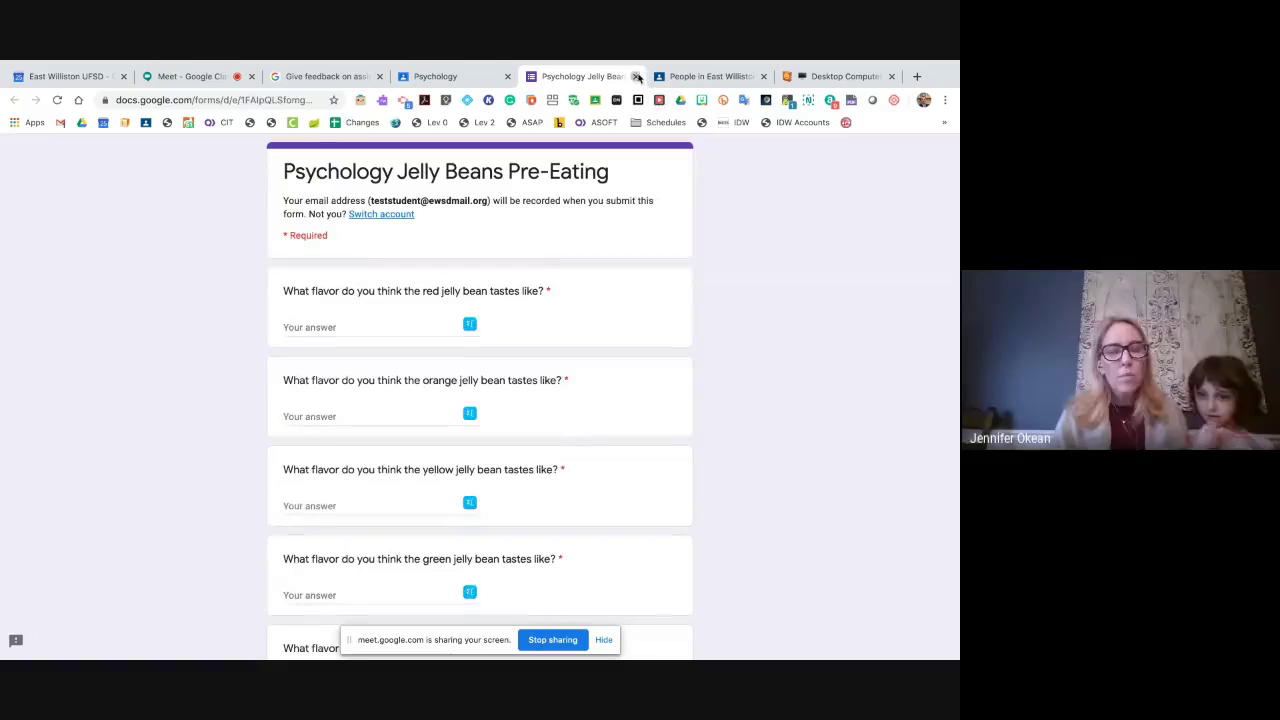
pyautogui.click(638, 76)
pyautogui.scroll(3, 514, 191)
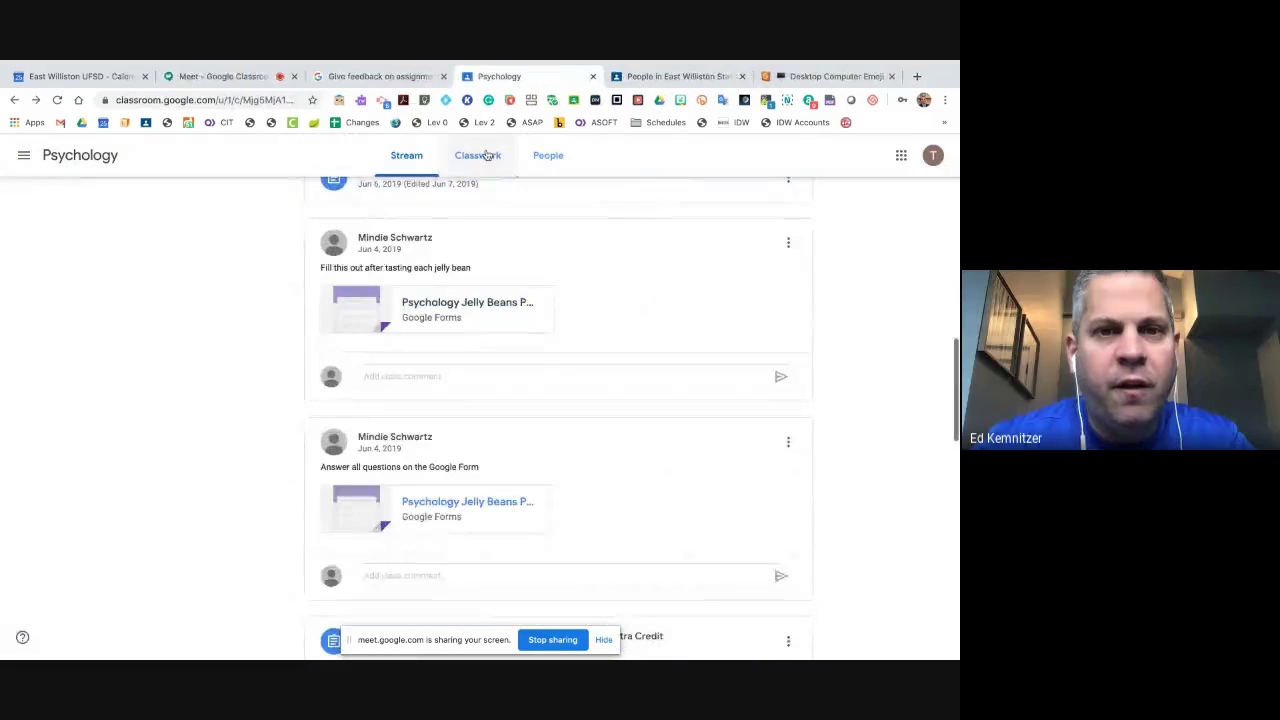
pyautogui.click(480, 156)
pyautogui.scroll(-1, 434, 341)
pyautogui.scroll(-3, 434, 341)
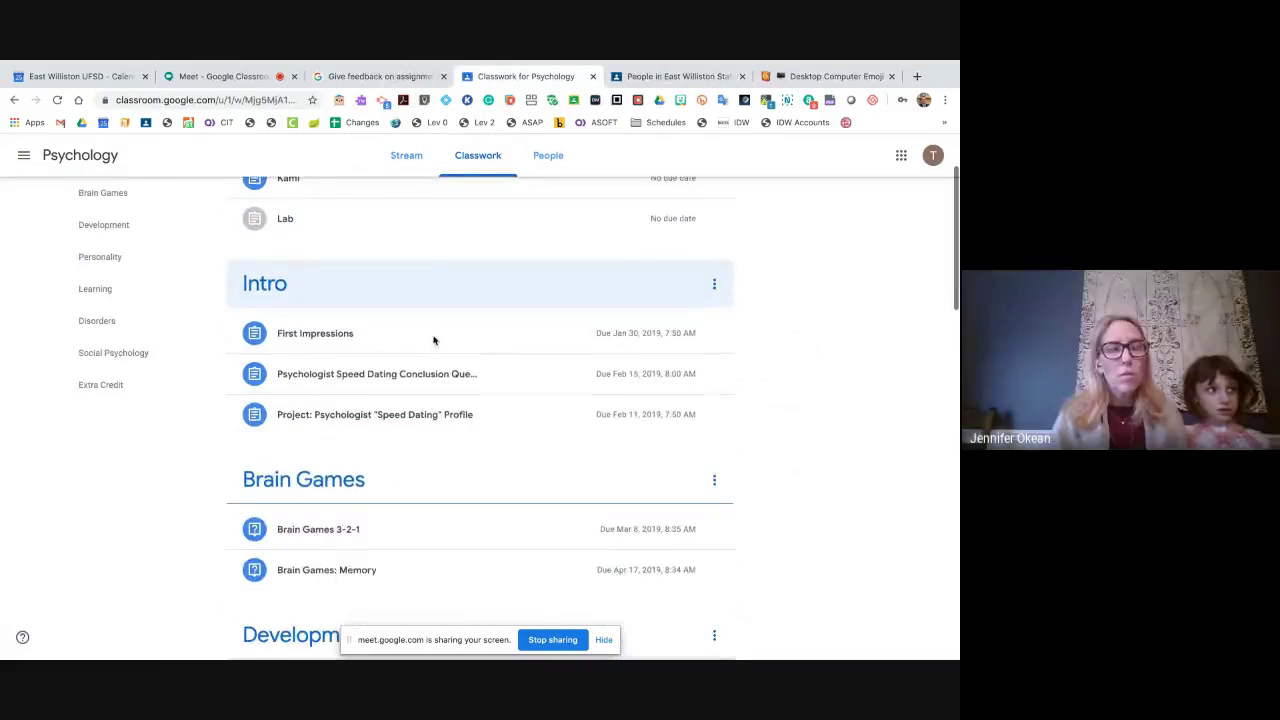
pyautogui.scroll(4, 434, 341)
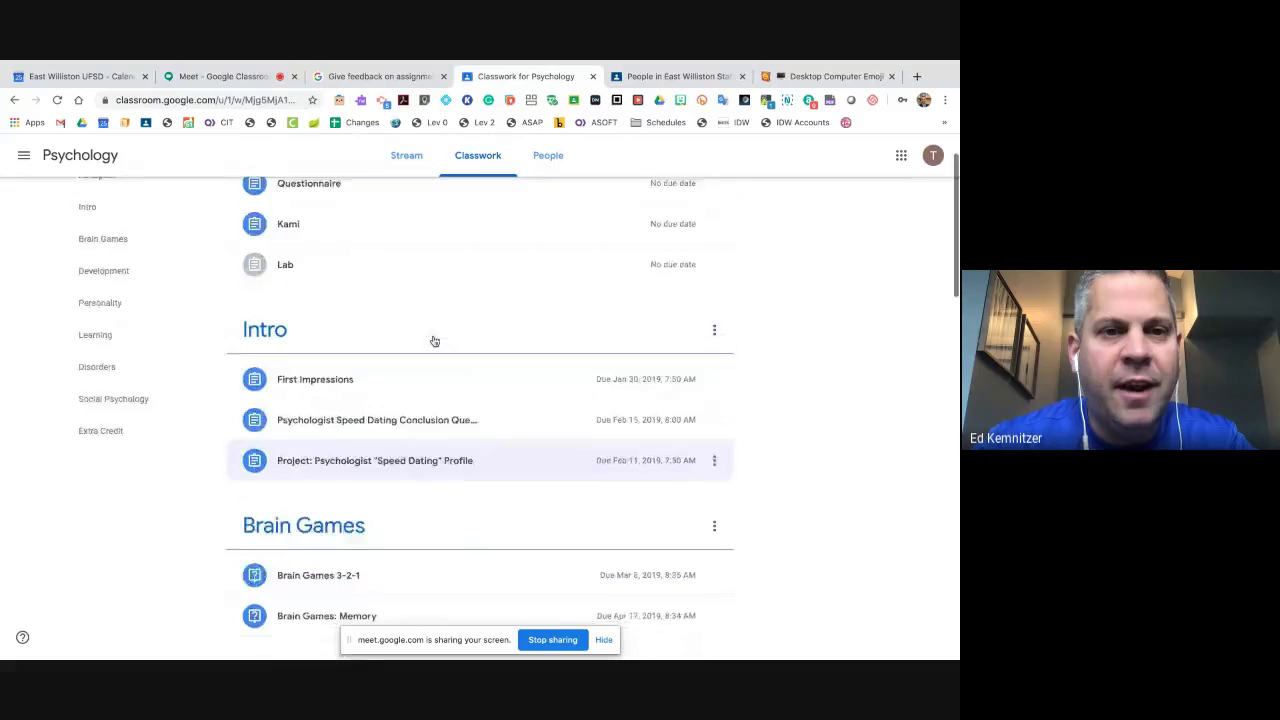
pyautogui.scroll(-2, 434, 341)
pyautogui.scroll(-8, 434, 341)
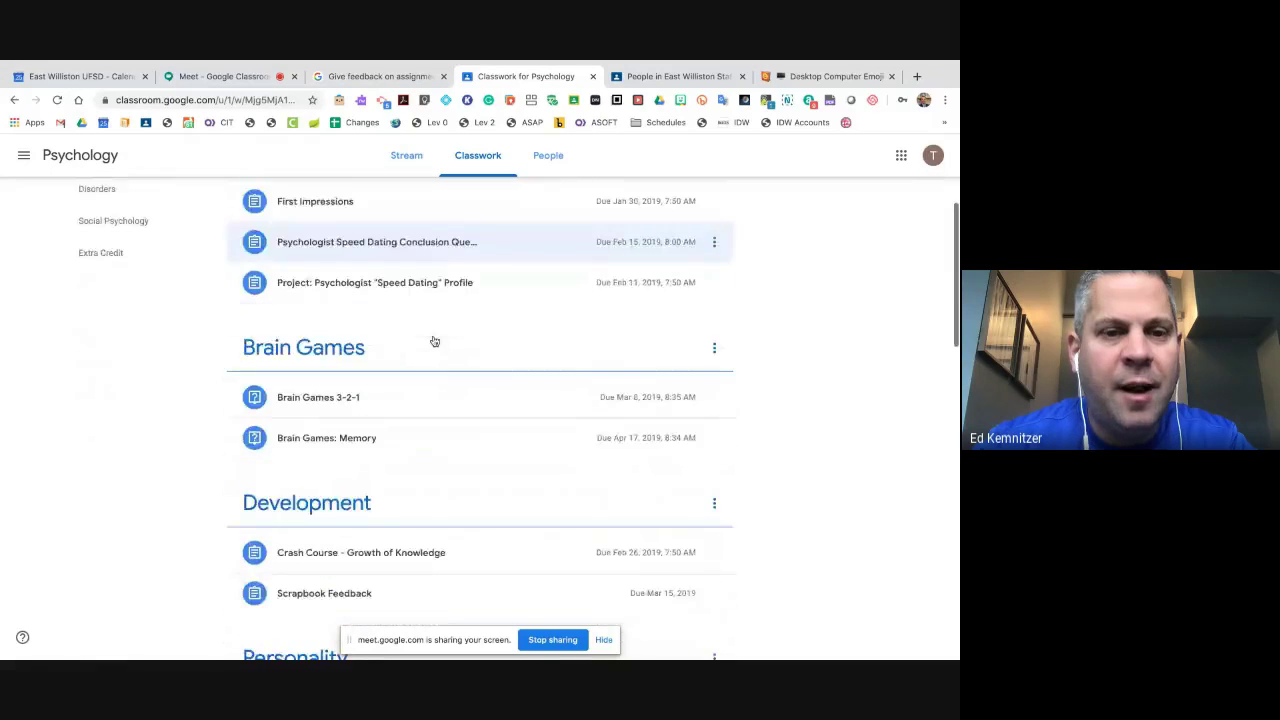
pyautogui.scroll(-8, 434, 341)
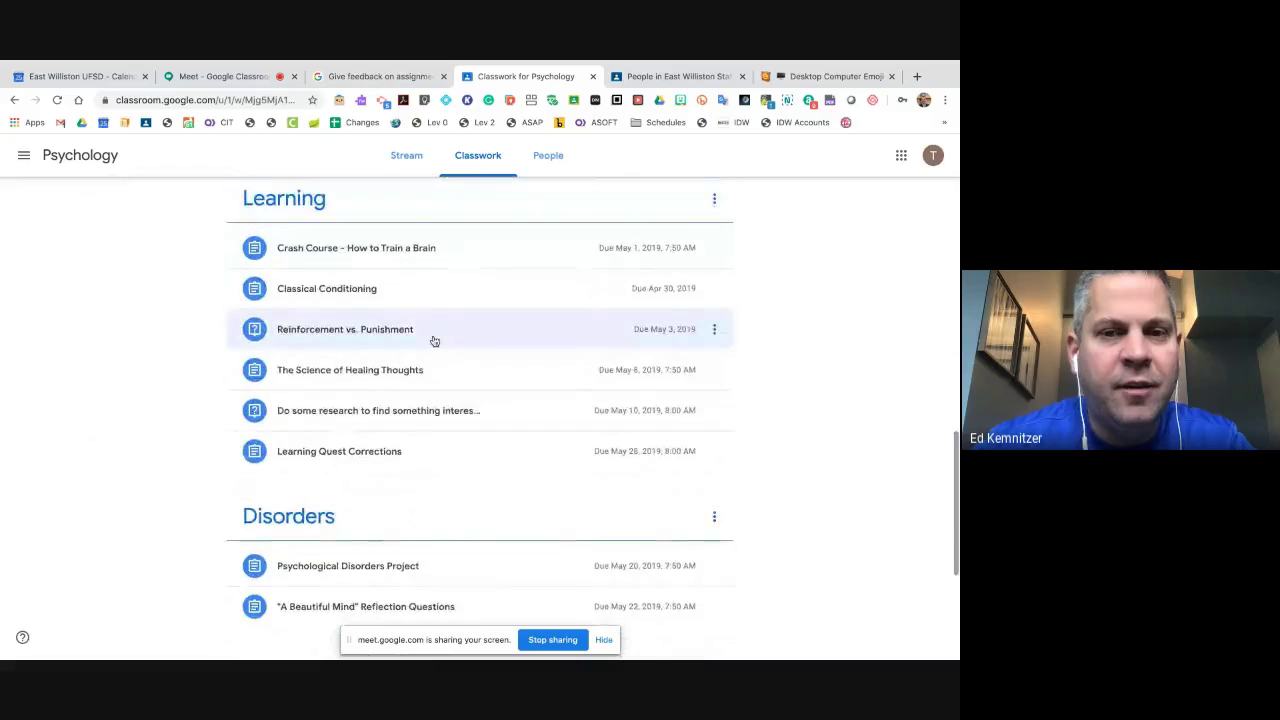
pyautogui.scroll(-1, 434, 341)
pyautogui.scroll(1, 434, 341)
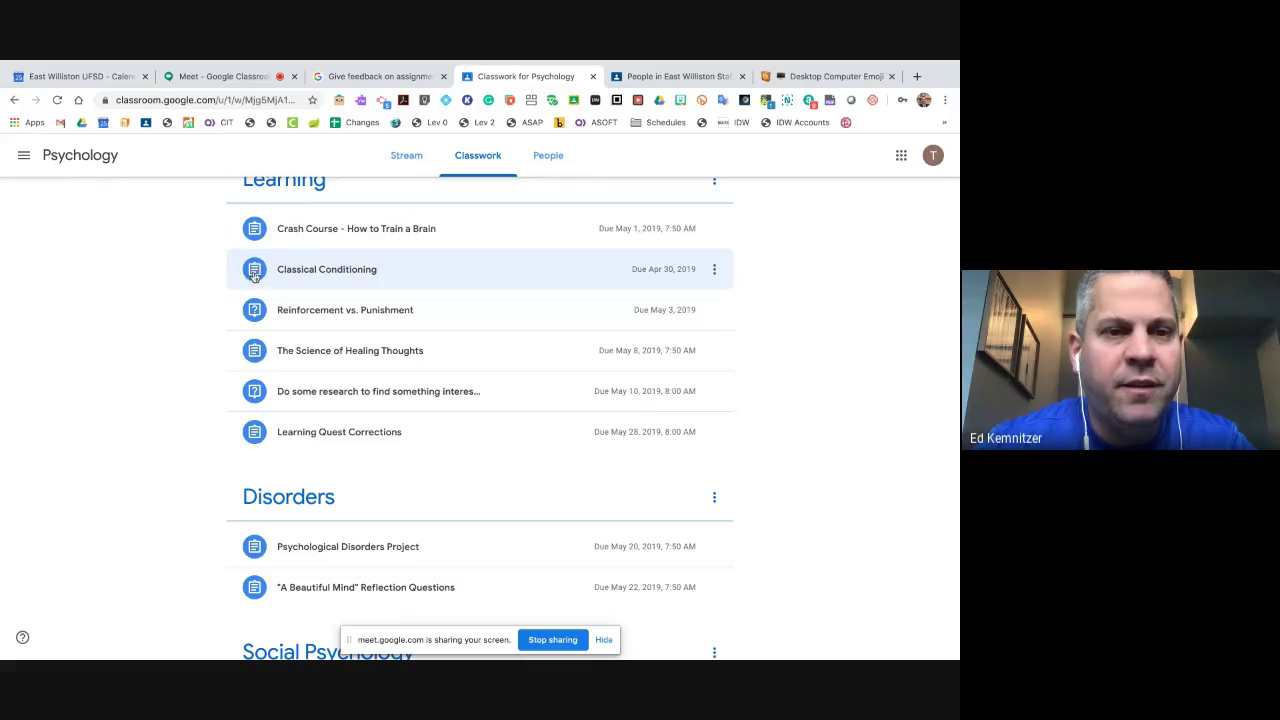
pyautogui.scroll(8, 255, 315)
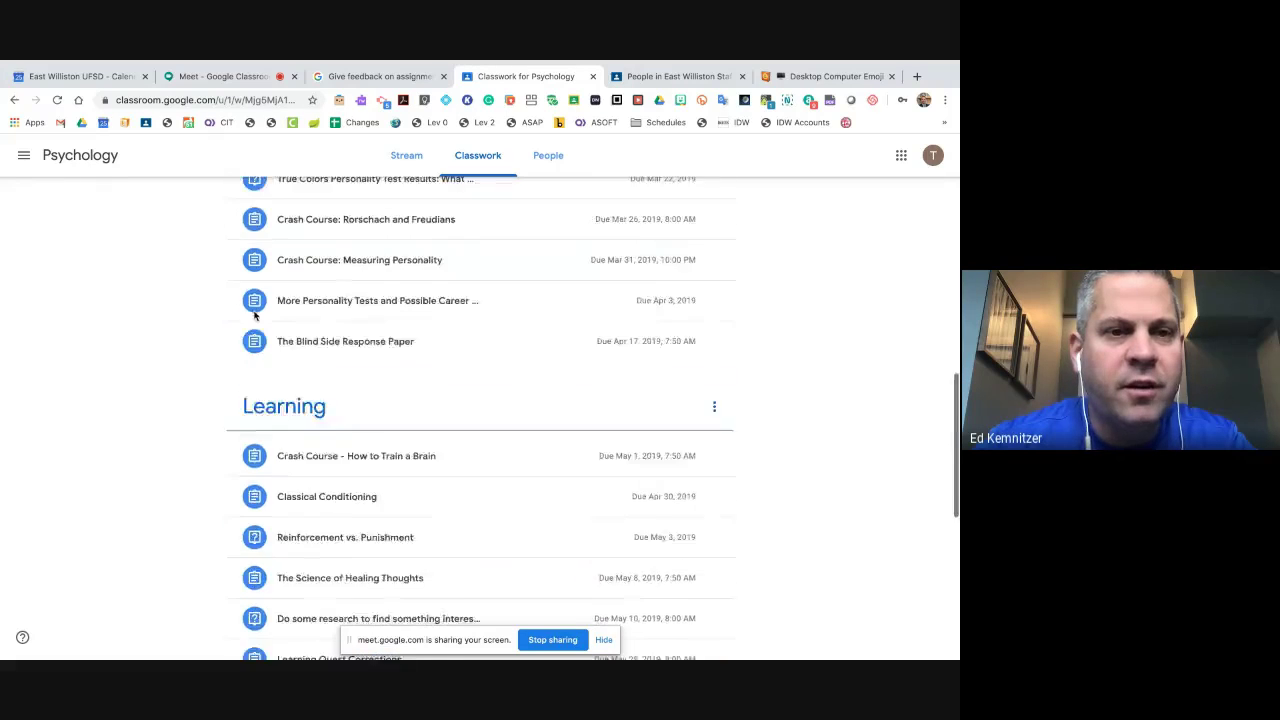
pyautogui.scroll(-12, 255, 315)
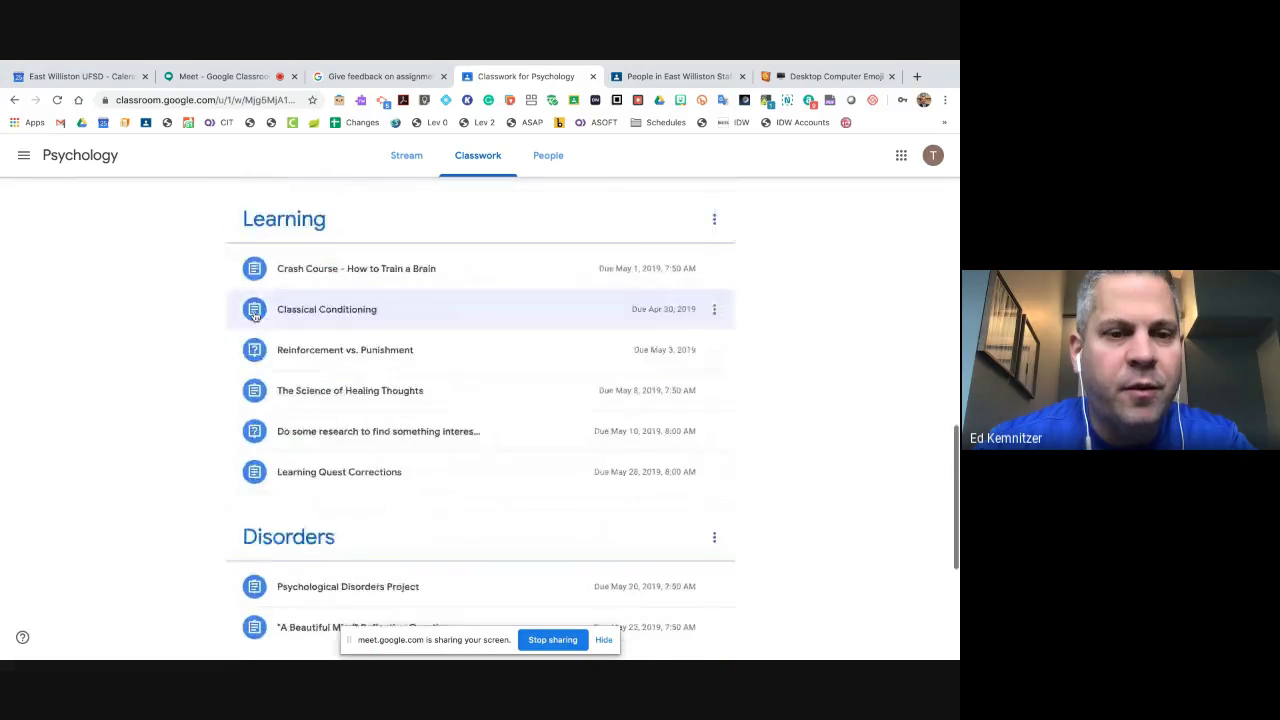
pyautogui.scroll(7, 255, 315)
pyautogui.scroll(15, 255, 315)
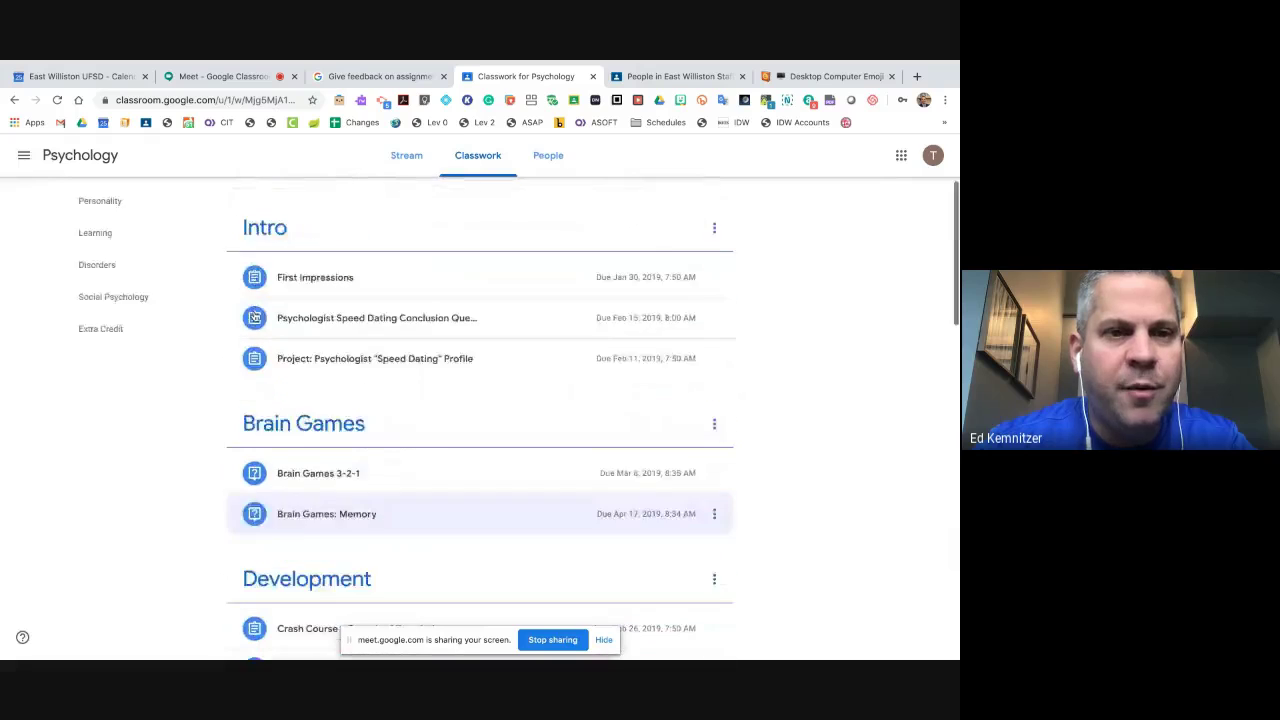
pyautogui.click(545, 166)
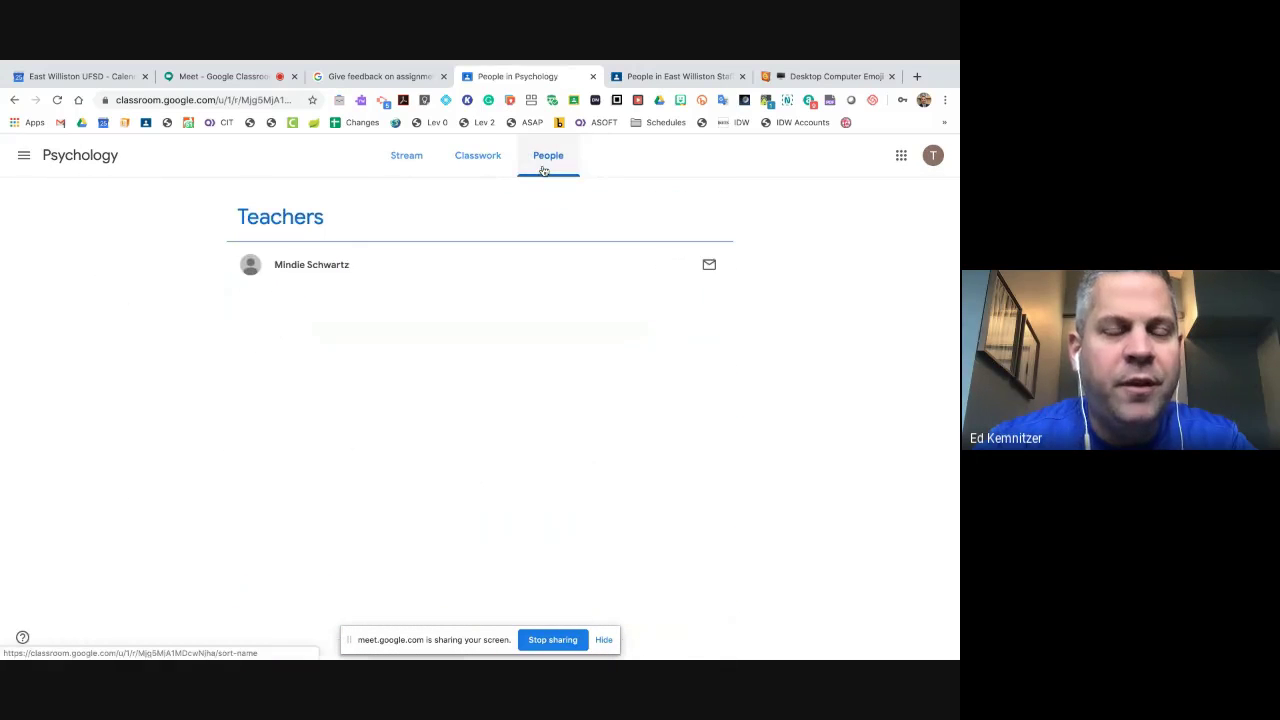
pyautogui.click(478, 164)
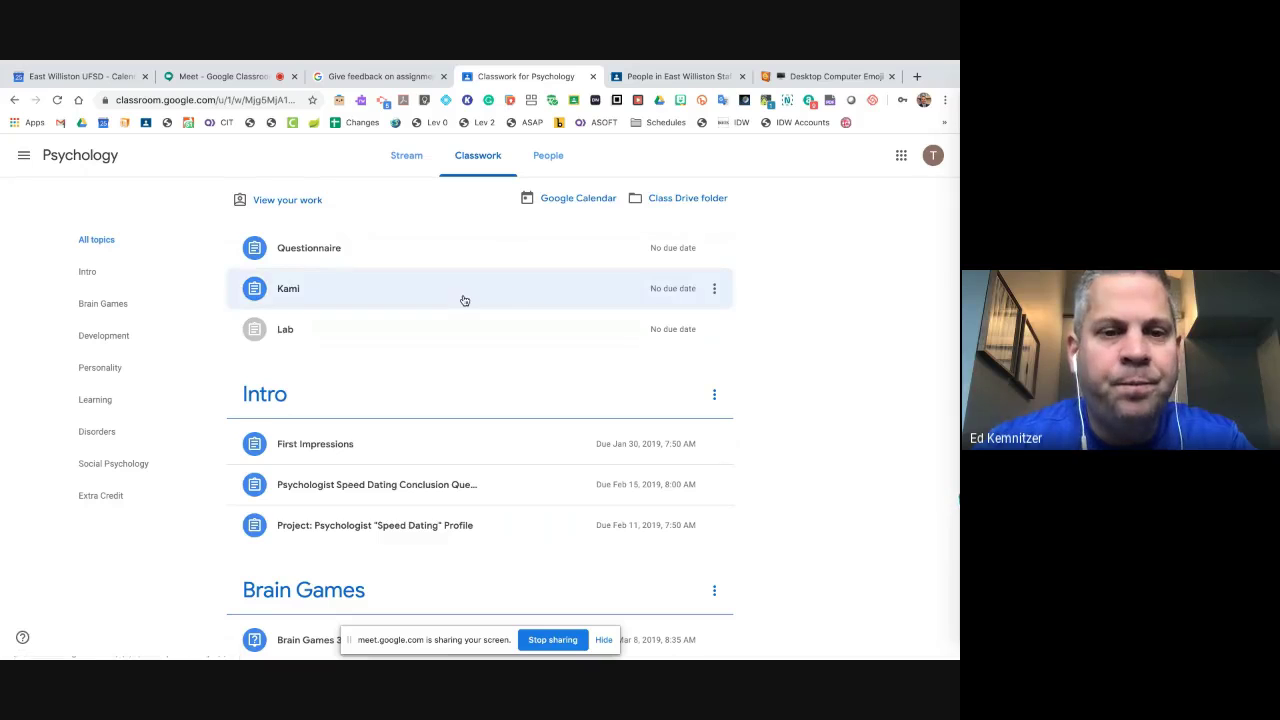
pyautogui.scroll(-1, 464, 300)
pyautogui.scroll(-6, 464, 300)
pyautogui.scroll(5, 464, 300)
pyautogui.scroll(2, 464, 300)
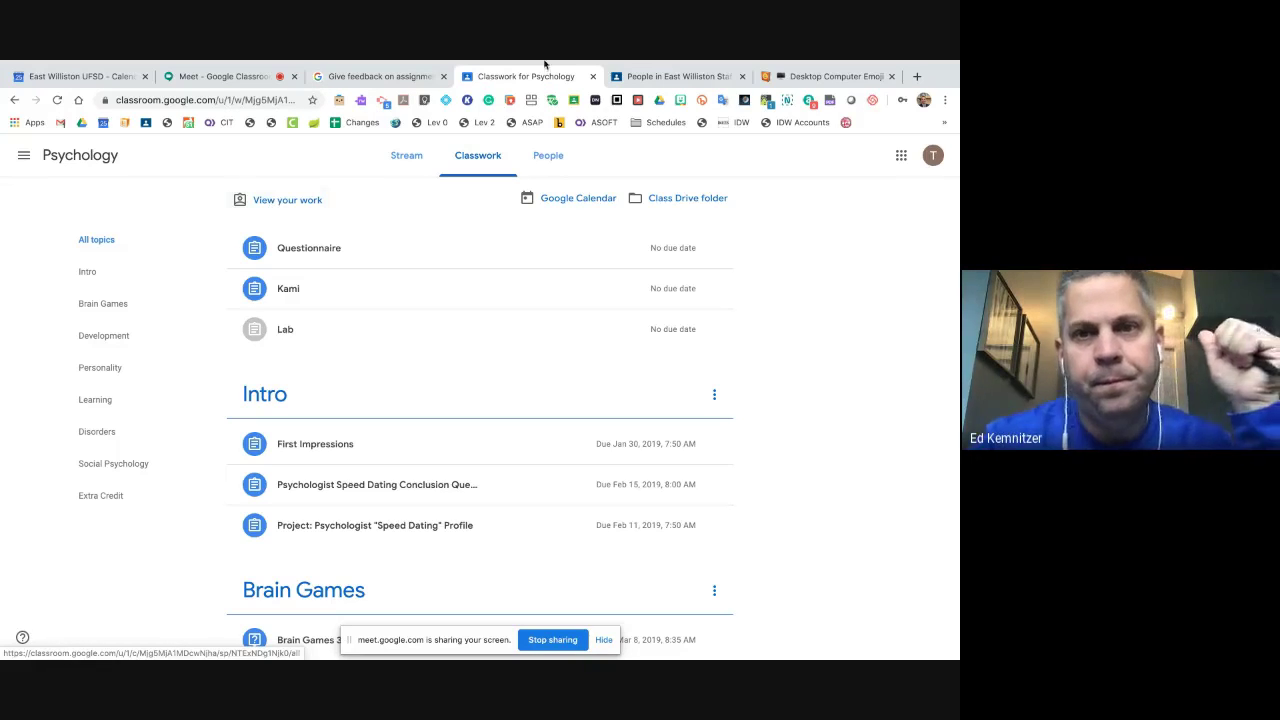
# - Go to the classes overview through the main menu and open the Psychology class card
pyautogui.click(675, 76)
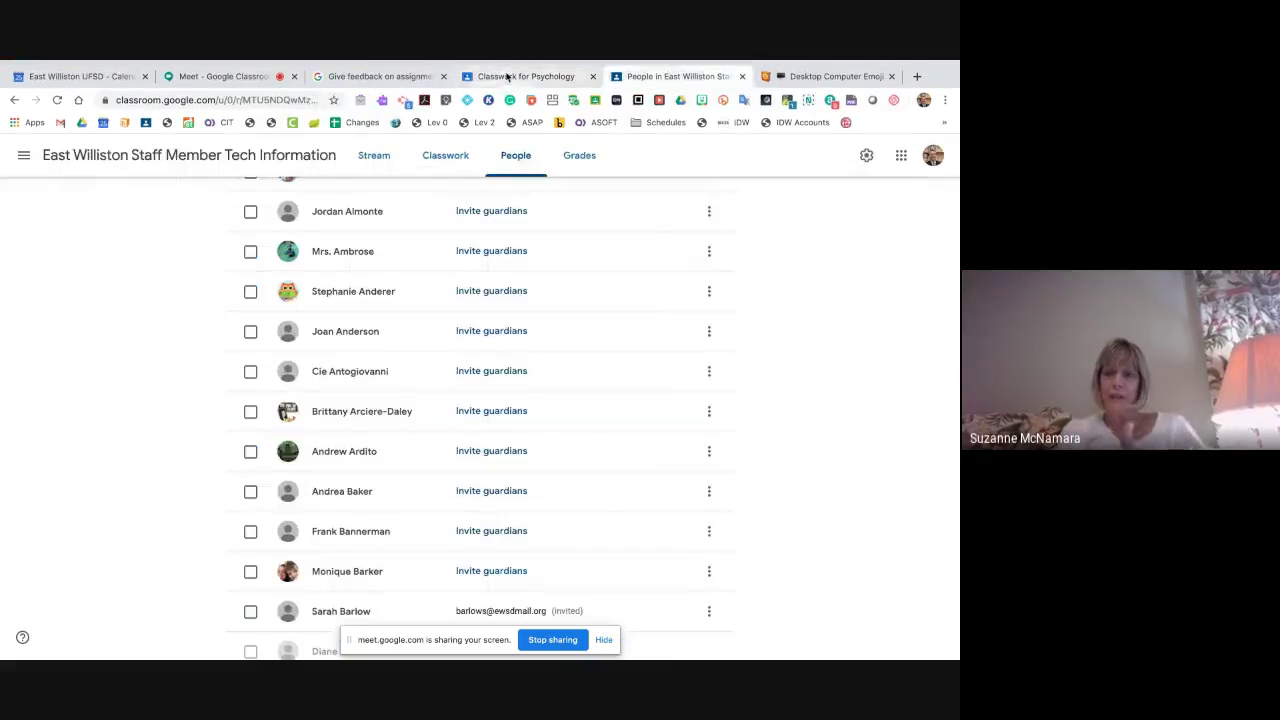
pyautogui.click(525, 76)
pyautogui.click(24, 155)
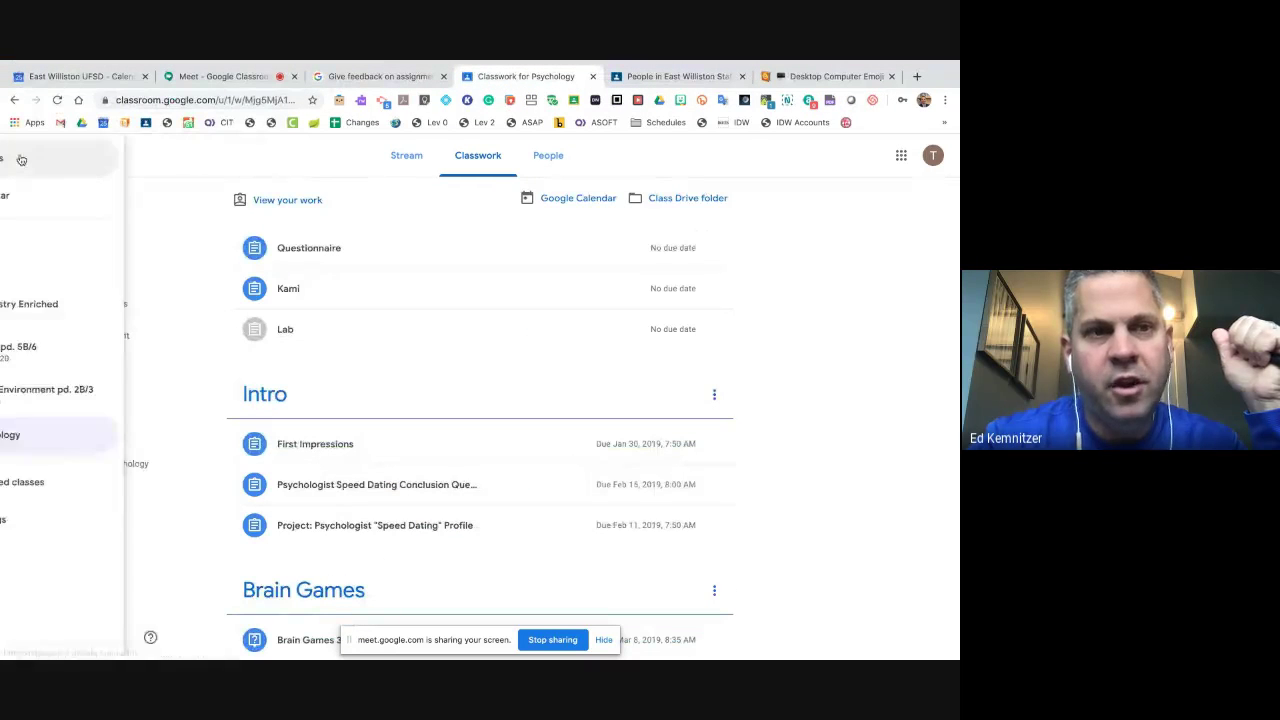
pyautogui.click(68, 158)
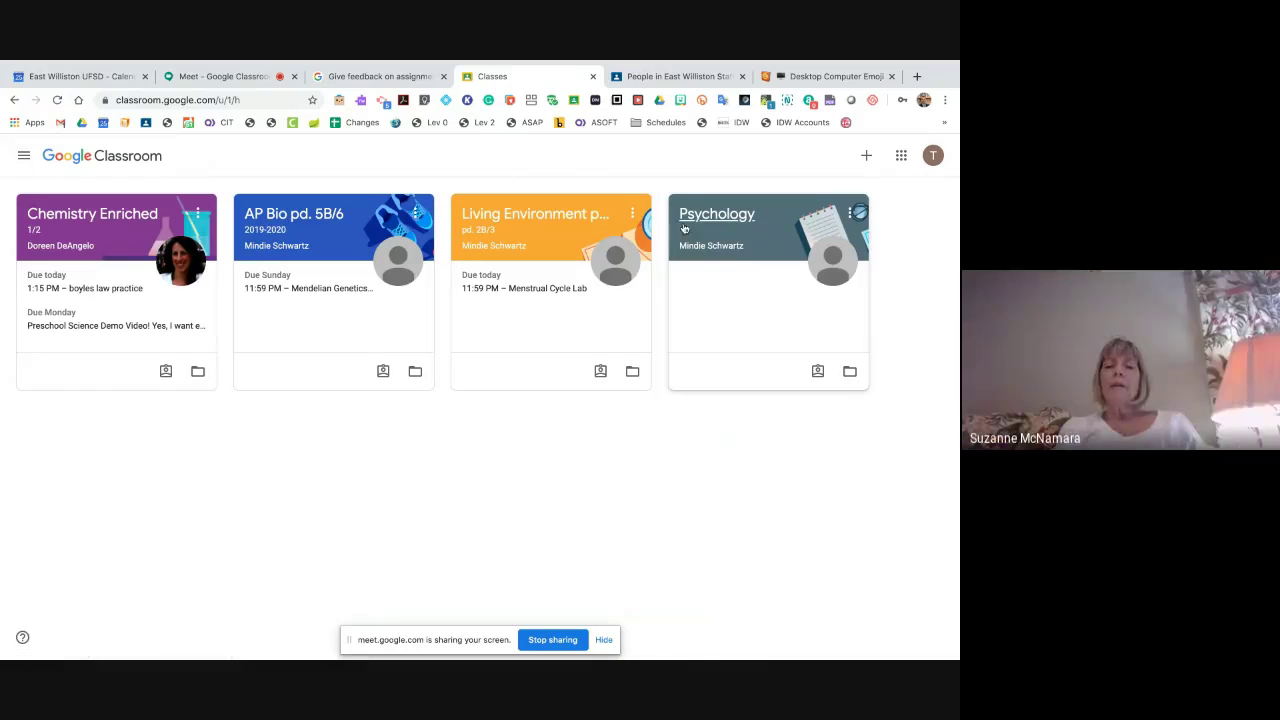
pyautogui.click(744, 215)
# - Open Psychology Classwork's View your work and scroll through each assignment's due date and status
pyautogui.scroll(15, 462, 304)
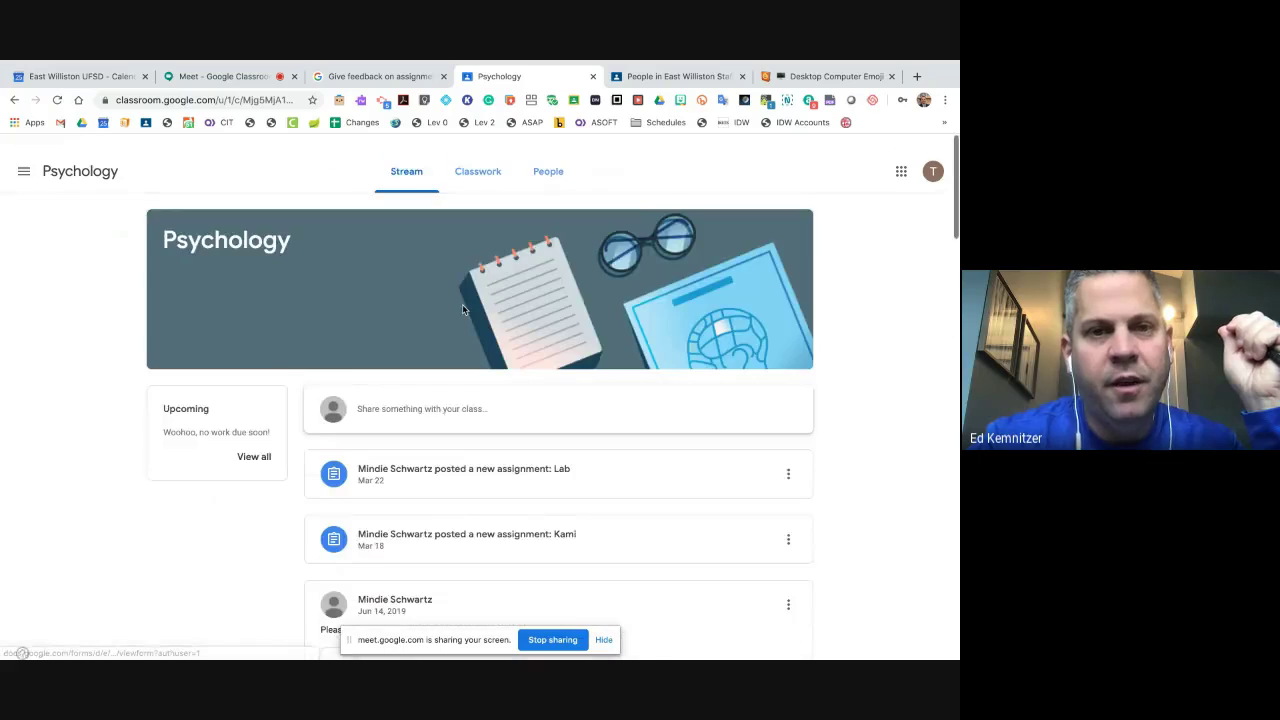
pyautogui.click(480, 158)
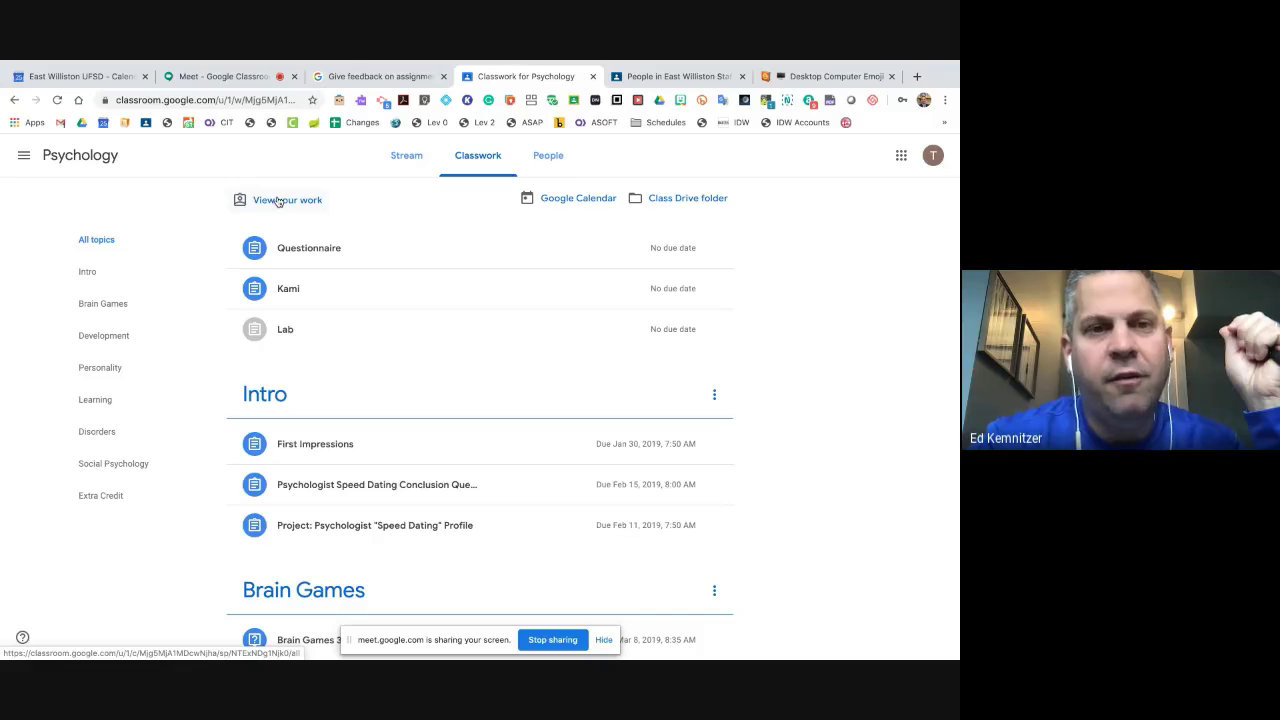
pyautogui.click(279, 201)
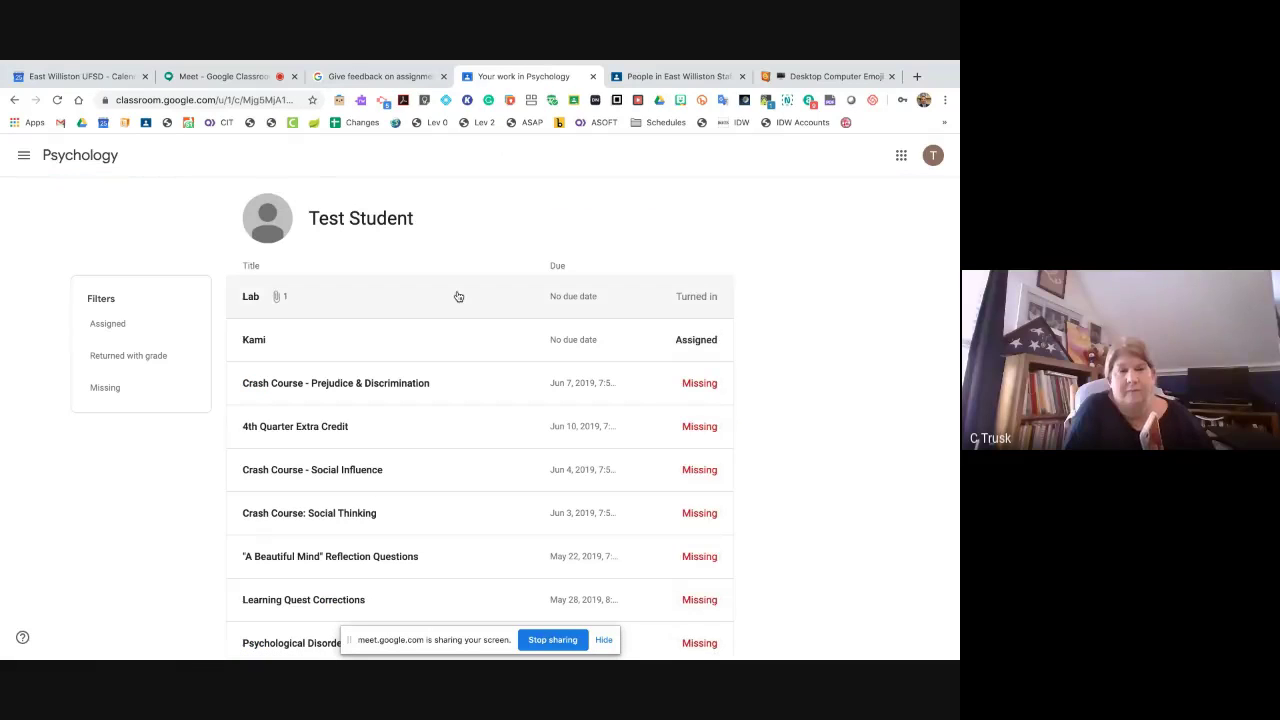
pyautogui.scroll(-2, 458, 296)
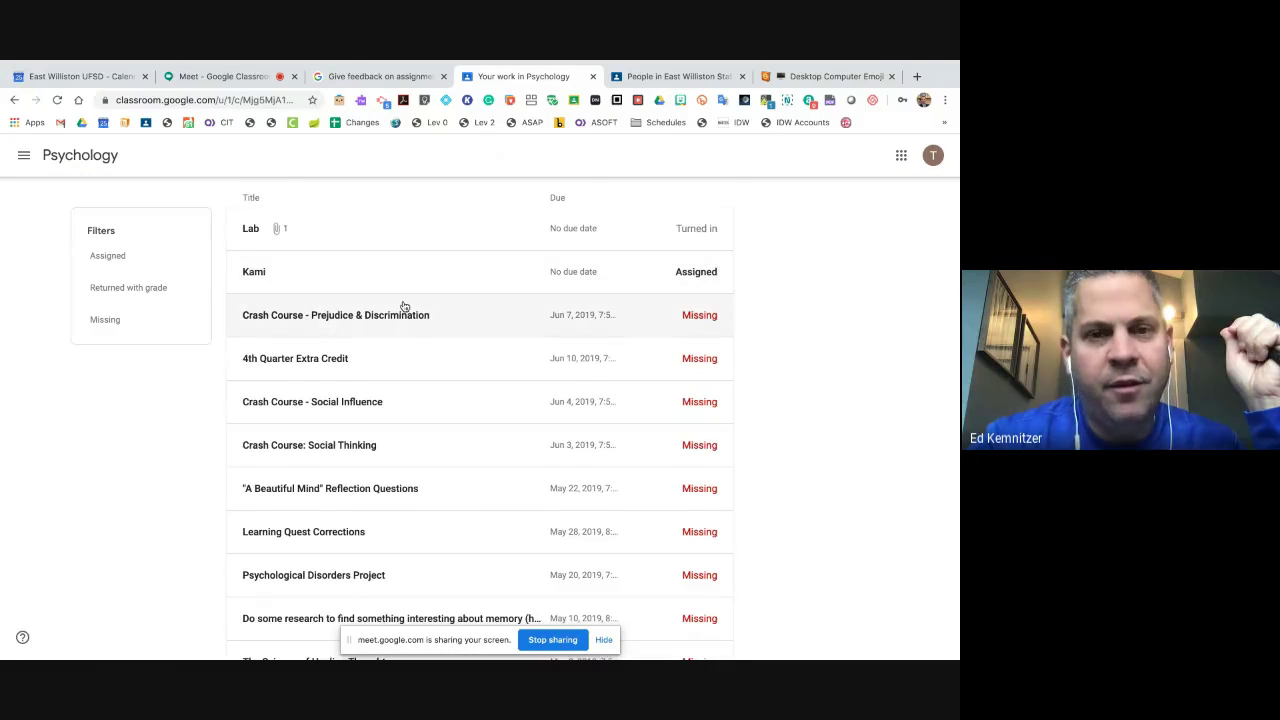
pyautogui.scroll(-1, 402, 305)
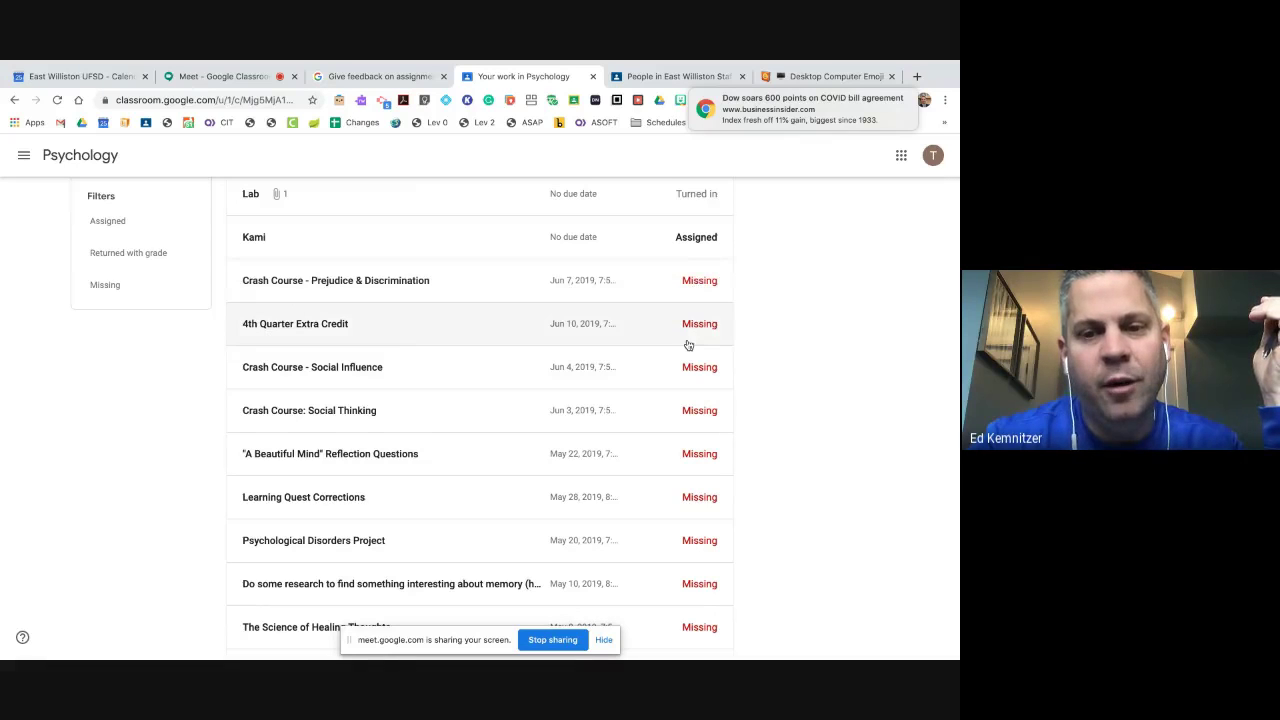
pyautogui.scroll(-12, 690, 335)
pyautogui.scroll(-8, 688, 345)
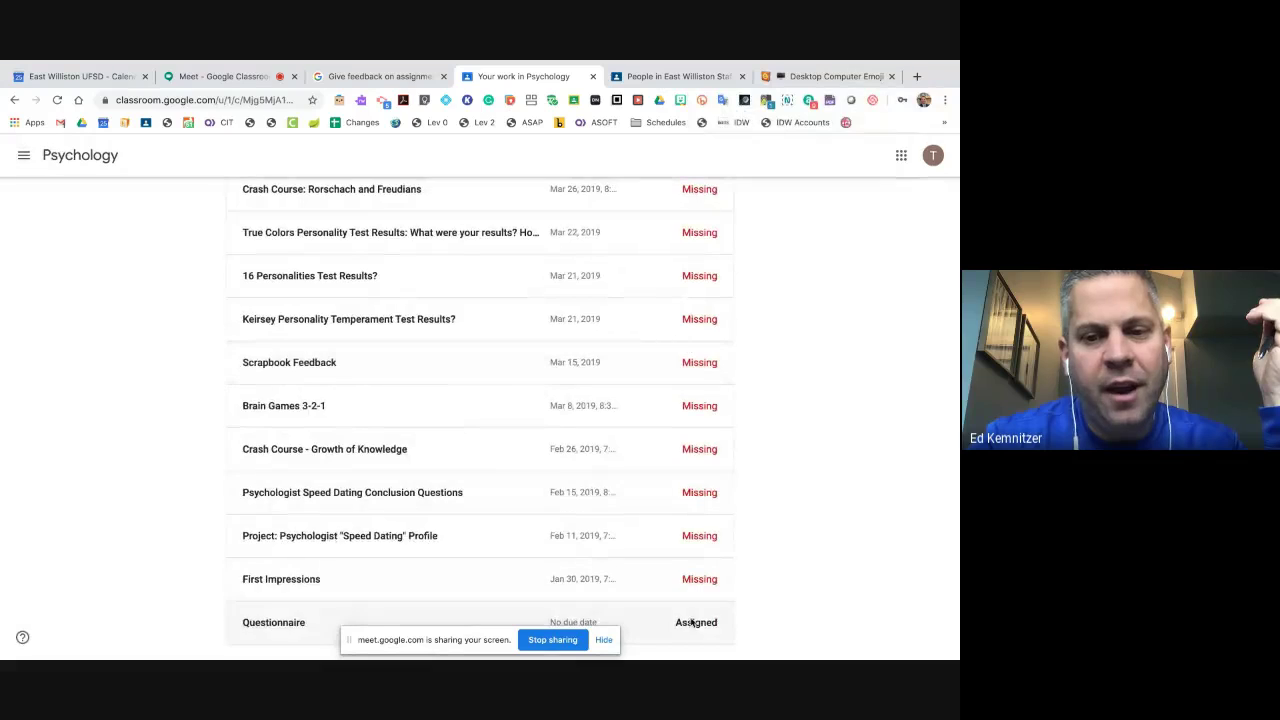
pyautogui.scroll(20, 663, 494)
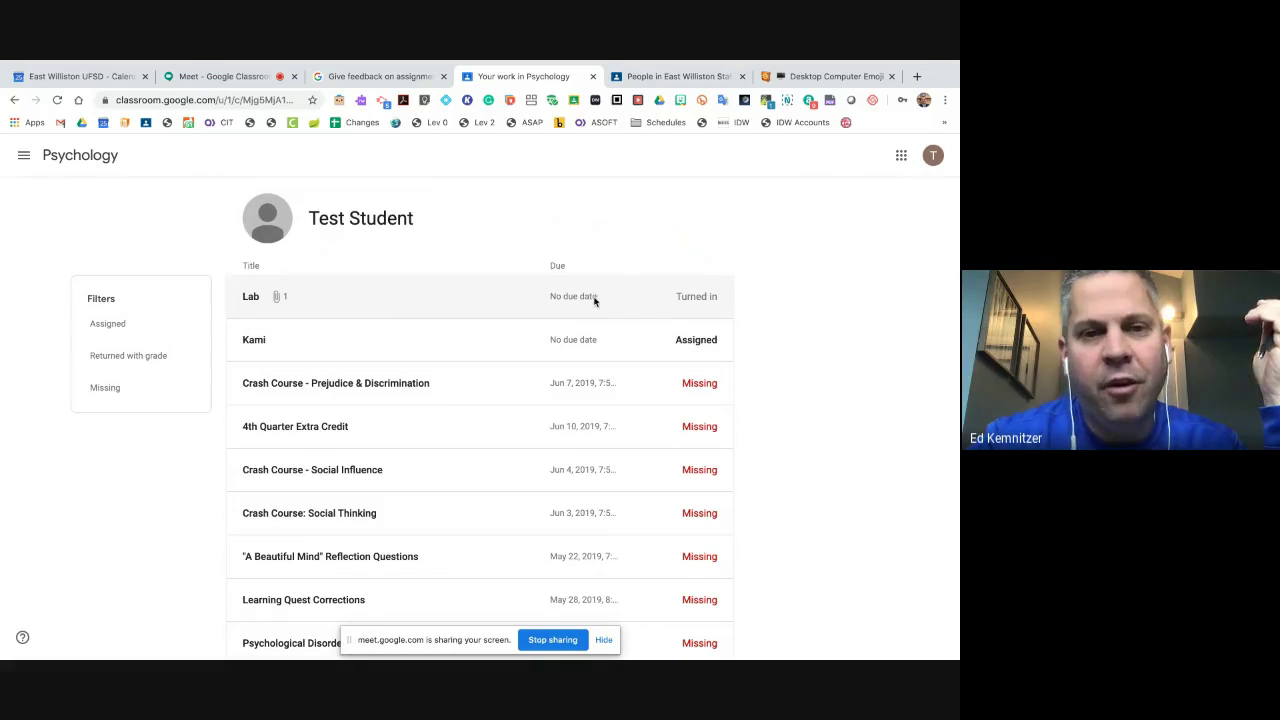
# - Expand the turned-in Lab, view its details with the attached PDF, then return to Your work
pyautogui.click(262, 304)
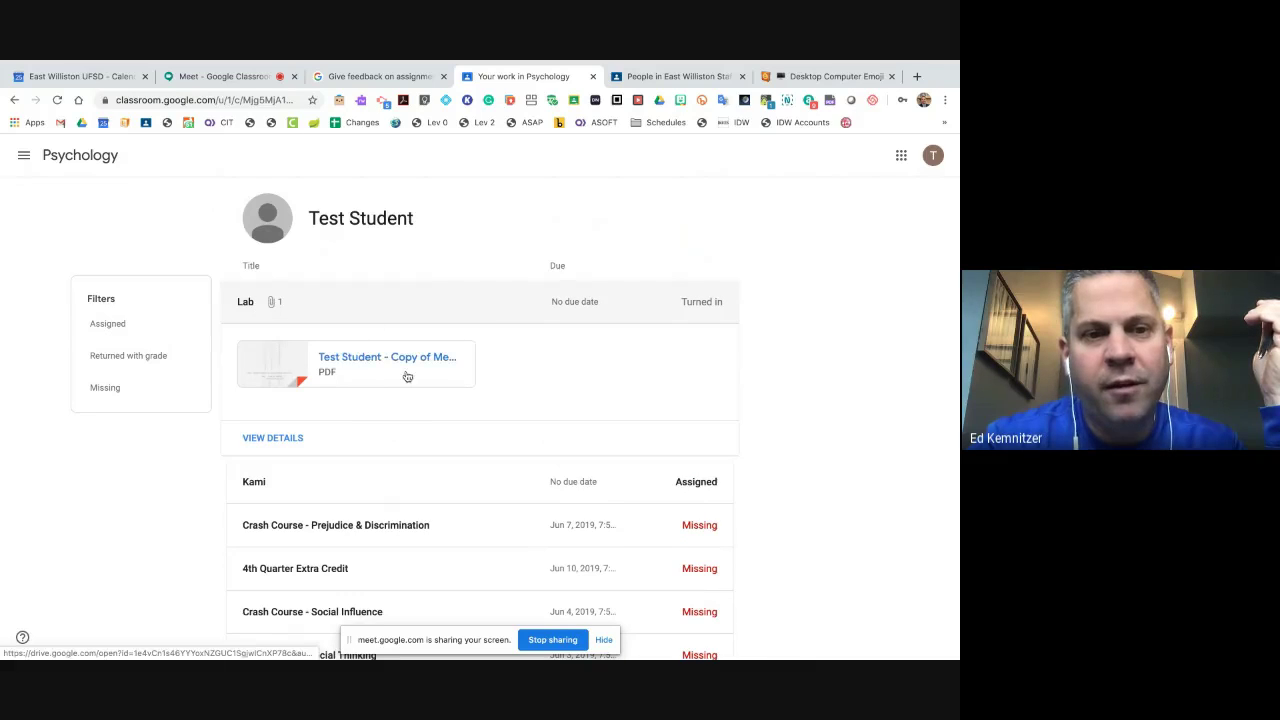
pyautogui.click(285, 441)
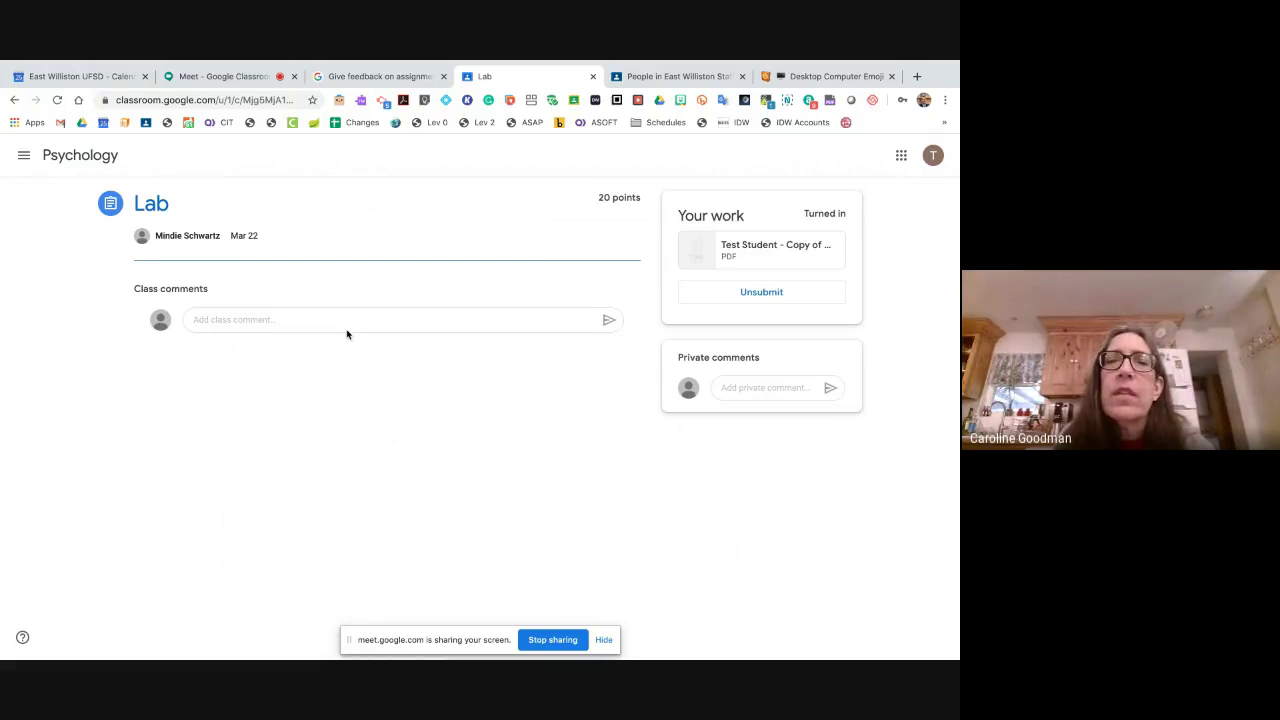
pyautogui.click(15, 100)
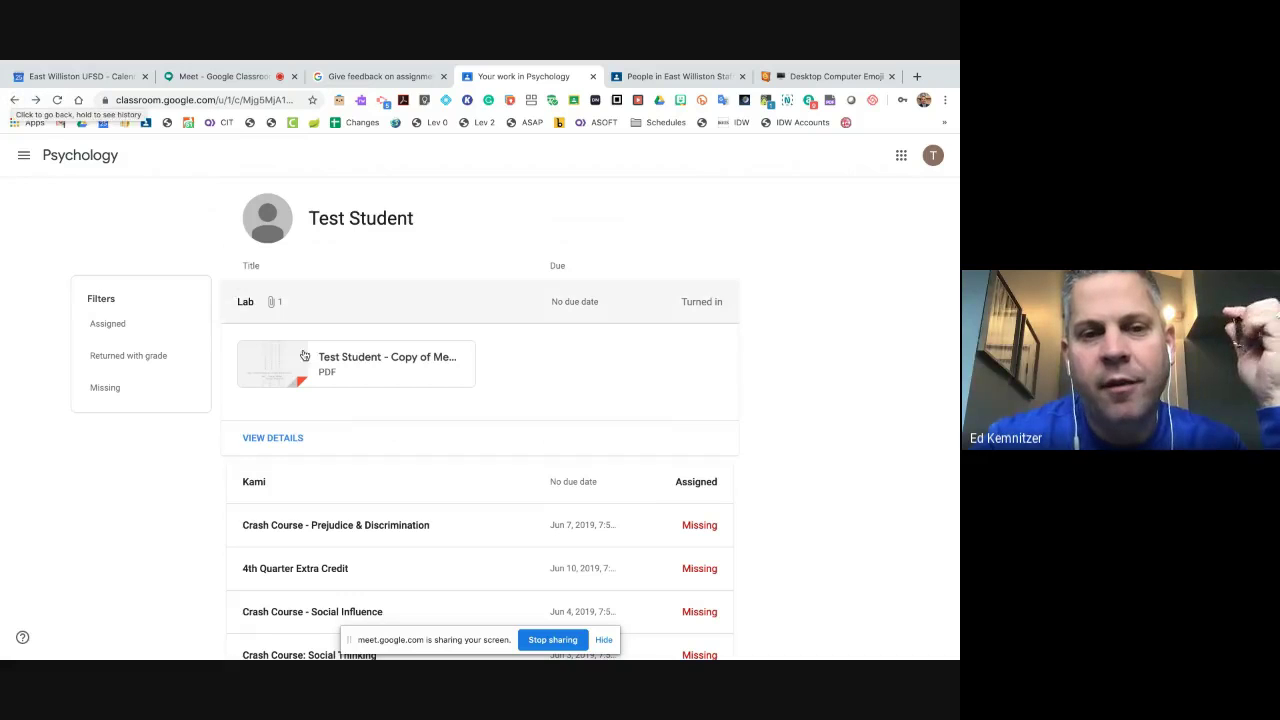
pyautogui.scroll(-4, 318, 364)
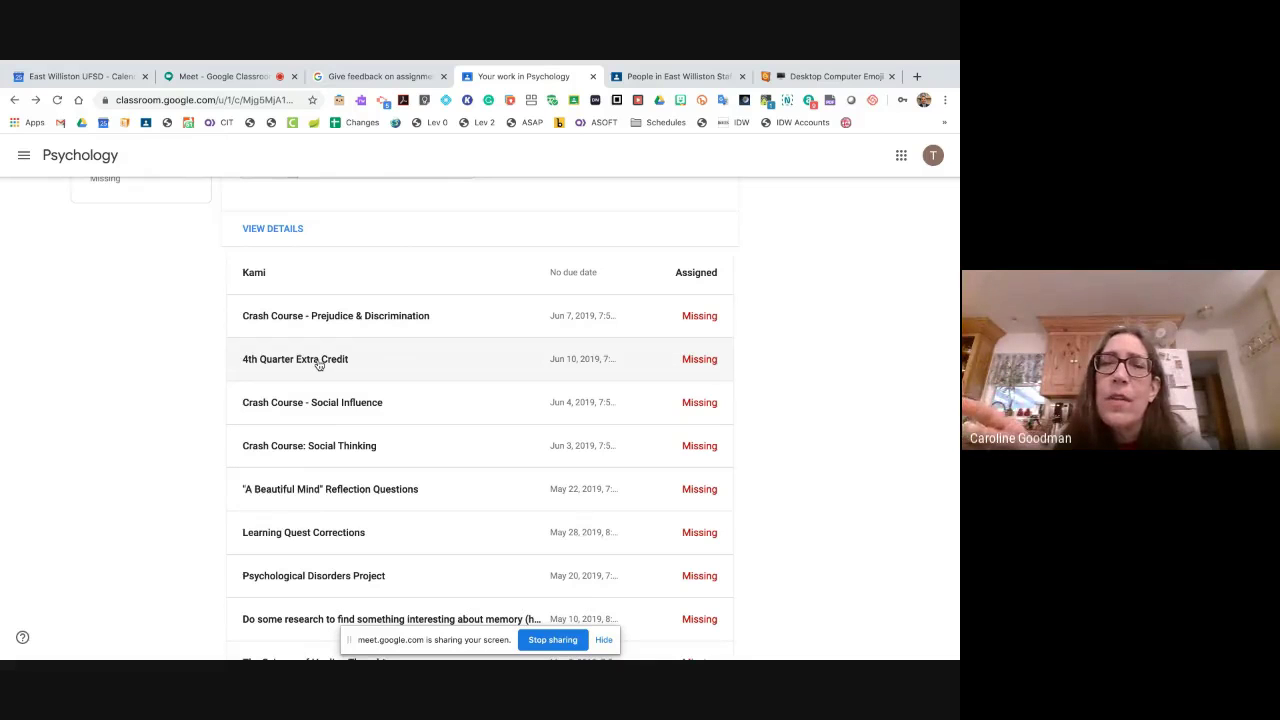
pyautogui.scroll(4, 318, 364)
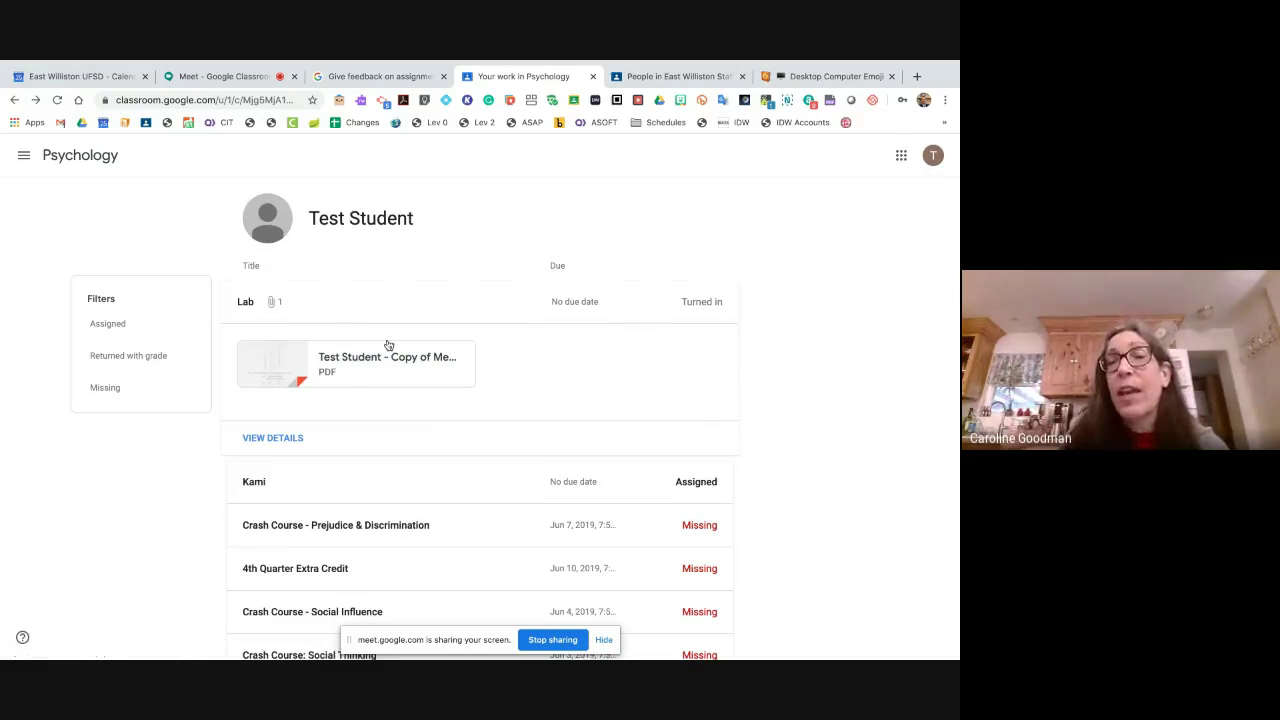
pyautogui.scroll(-6, 395, 349)
pyautogui.scroll(6, 395, 349)
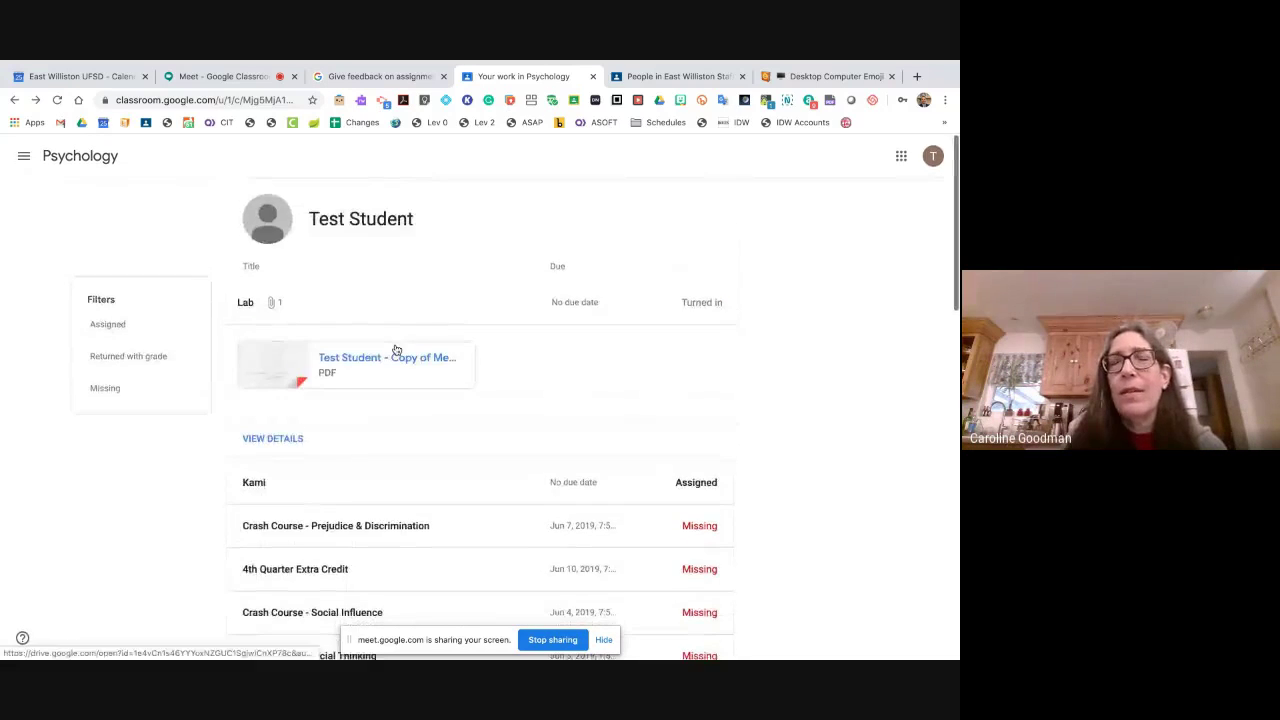
pyautogui.scroll(-4, 395, 349)
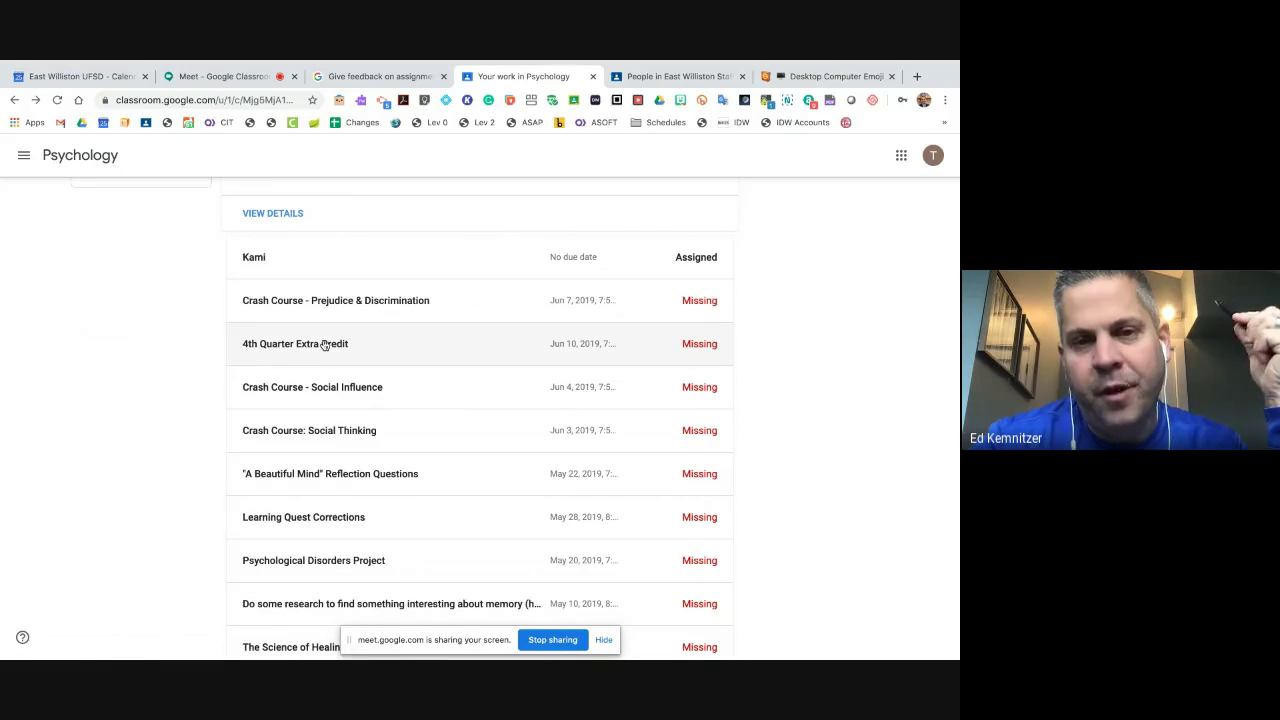
pyautogui.scroll(4, 324, 345)
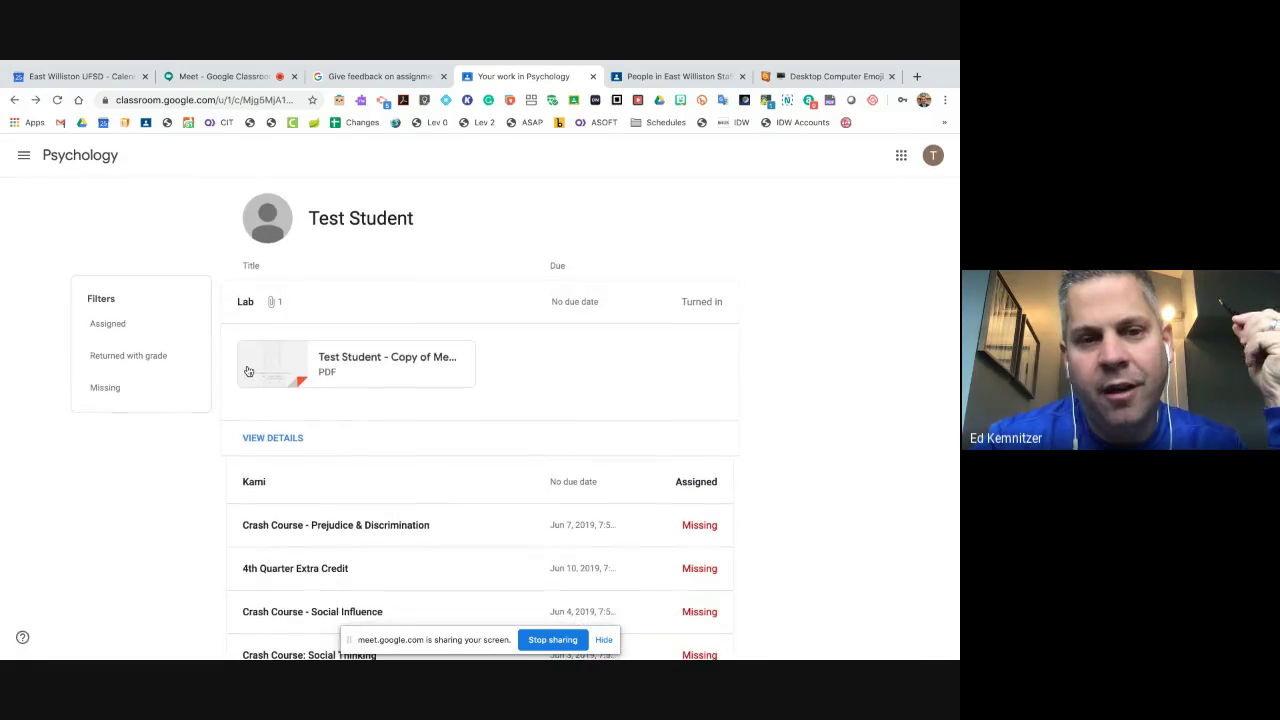
# - Return to the Psychology work list and scroll through its assignments
pyautogui.click(14, 100)
pyautogui.scroll(-1, 498, 434)
pyautogui.scroll(-4, 498, 436)
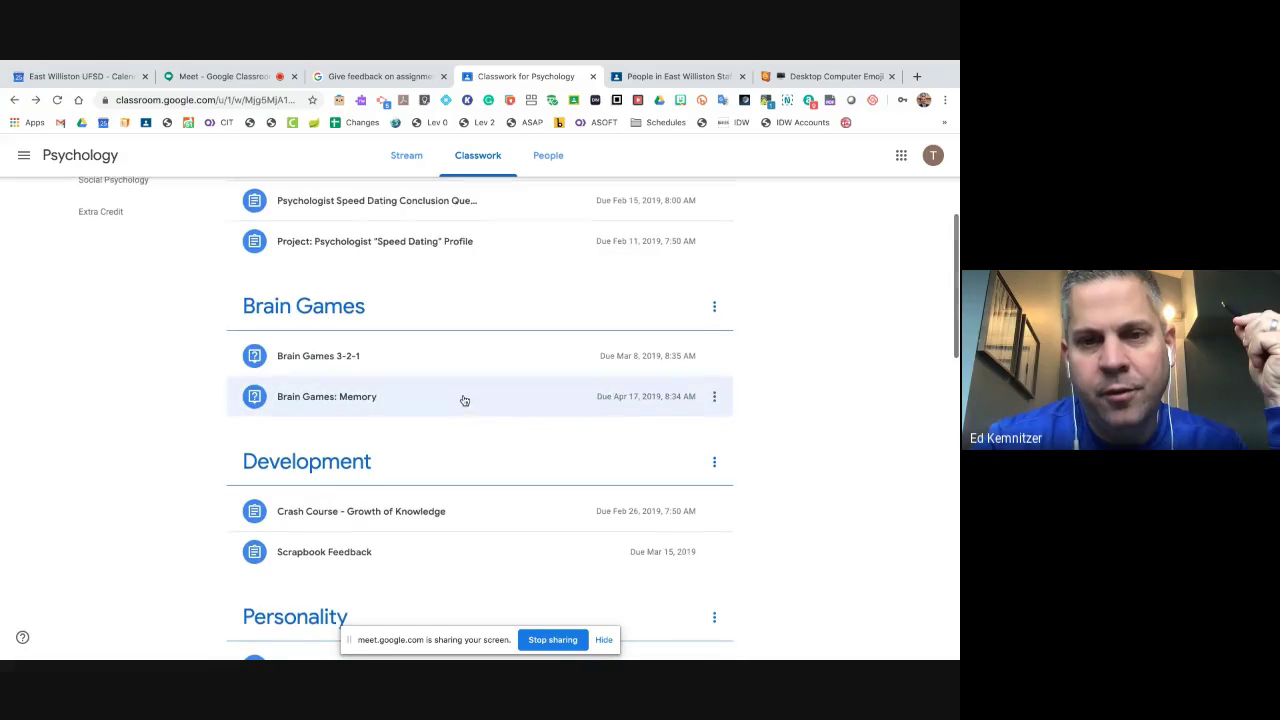
pyautogui.scroll(5, 437, 364)
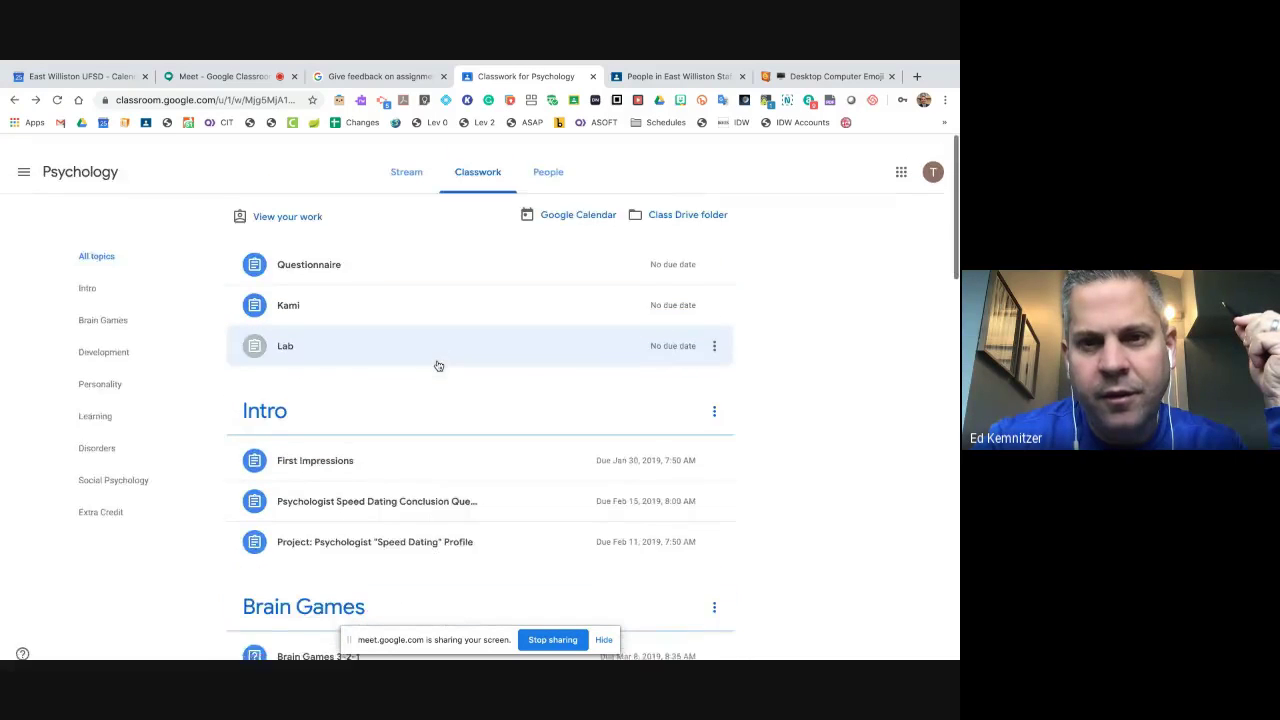
pyautogui.scroll(-10, 463, 528)
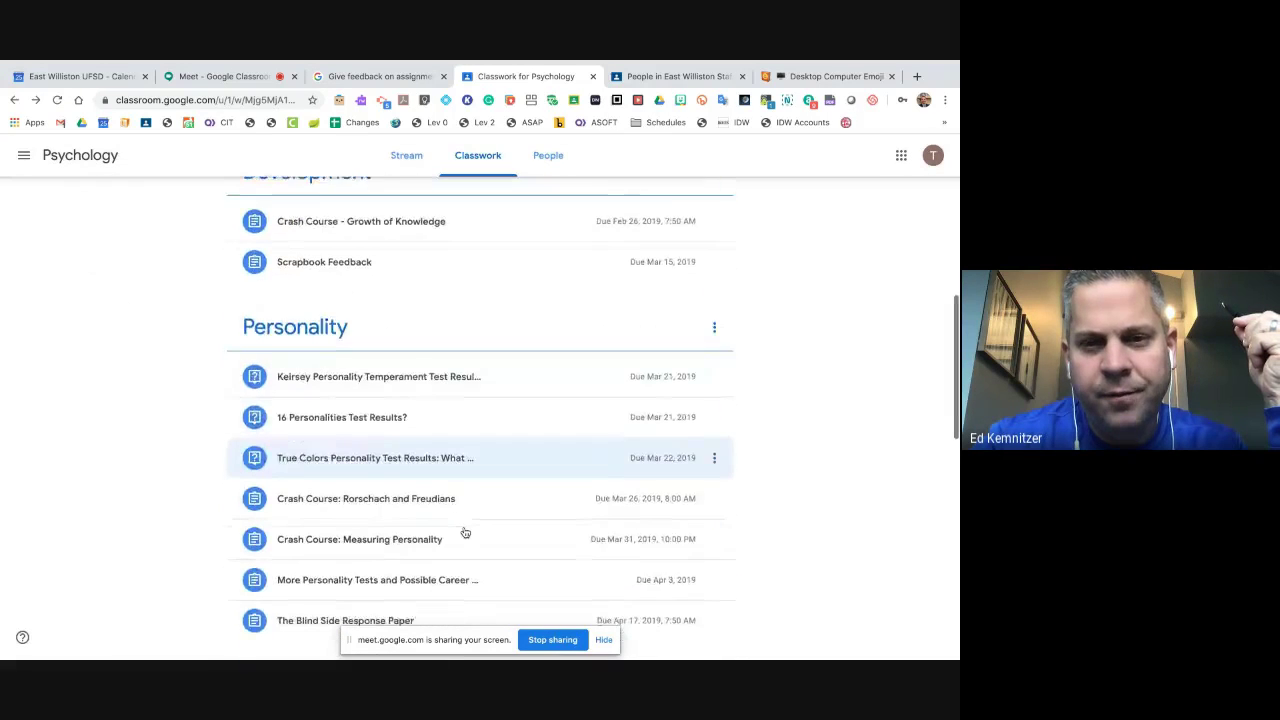
pyautogui.scroll(-3, 465, 532)
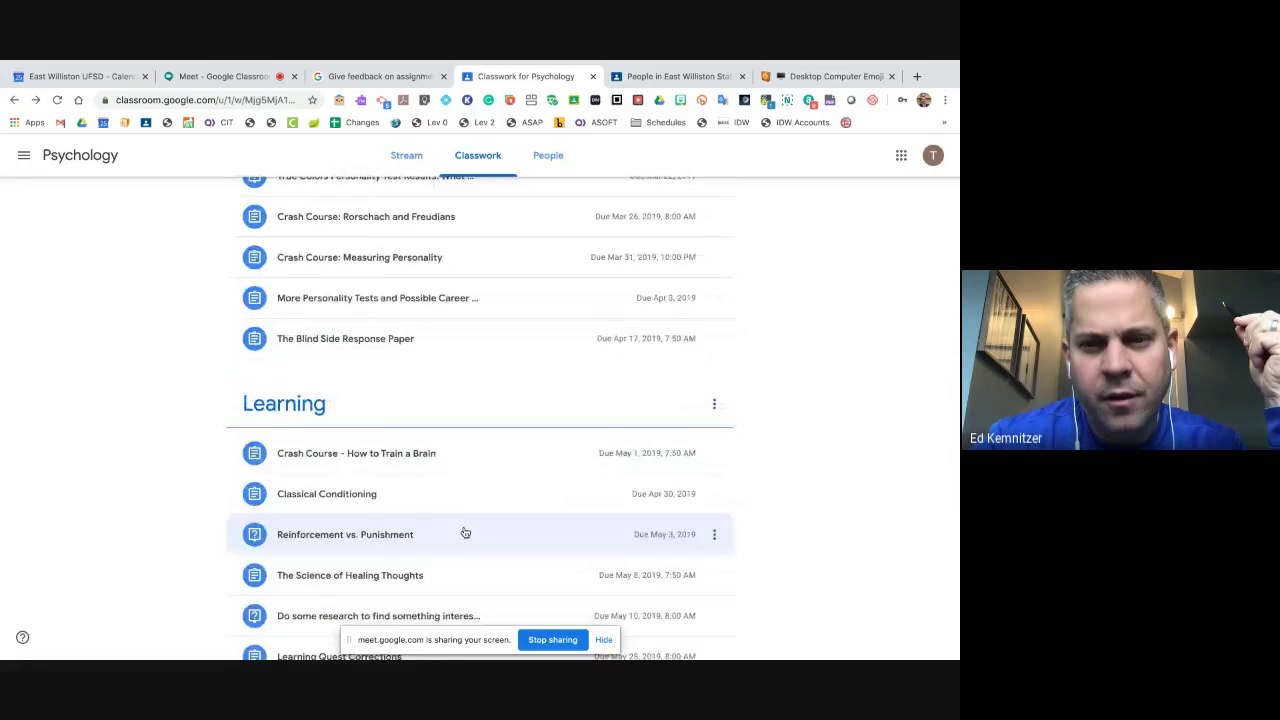
pyautogui.scroll(5, 465, 532)
pyautogui.scroll(-9, 465, 532)
pyautogui.scroll(8, 458, 520)
# - Read through the Psychology Stream posts, then open the Classwork list of topics and assignments
pyautogui.click(406, 155)
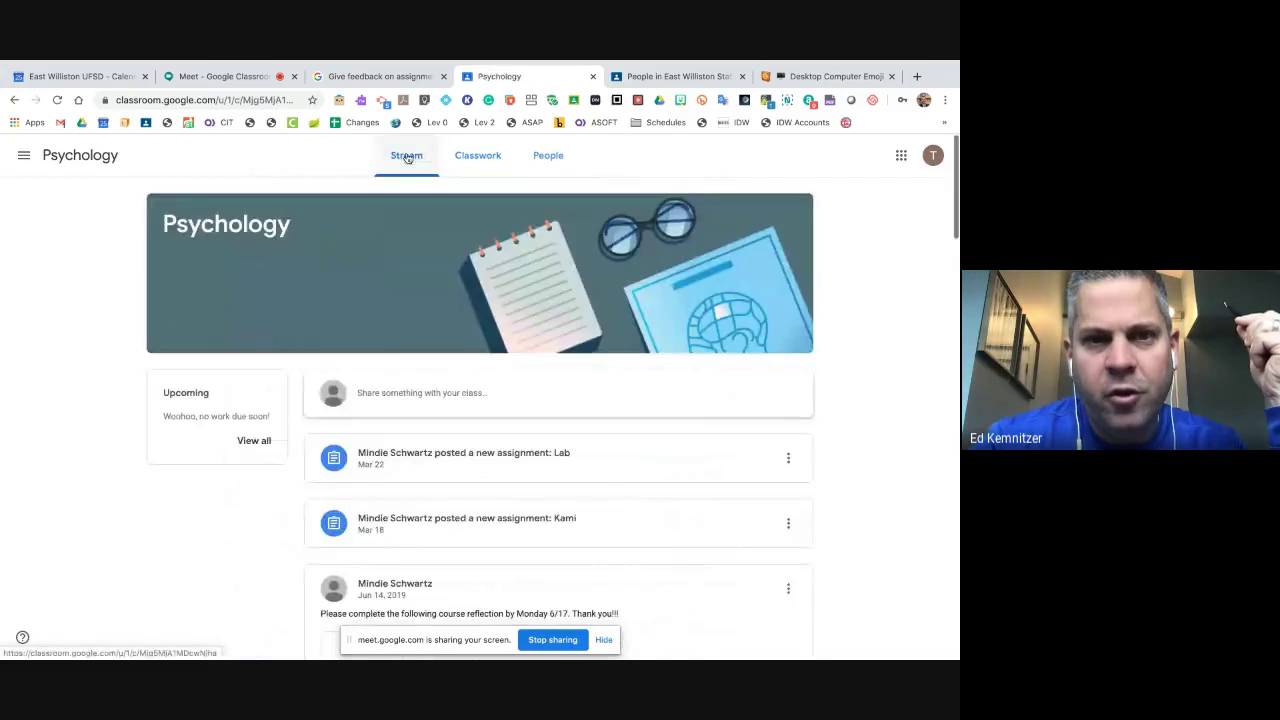
pyautogui.scroll(-5, 487, 387)
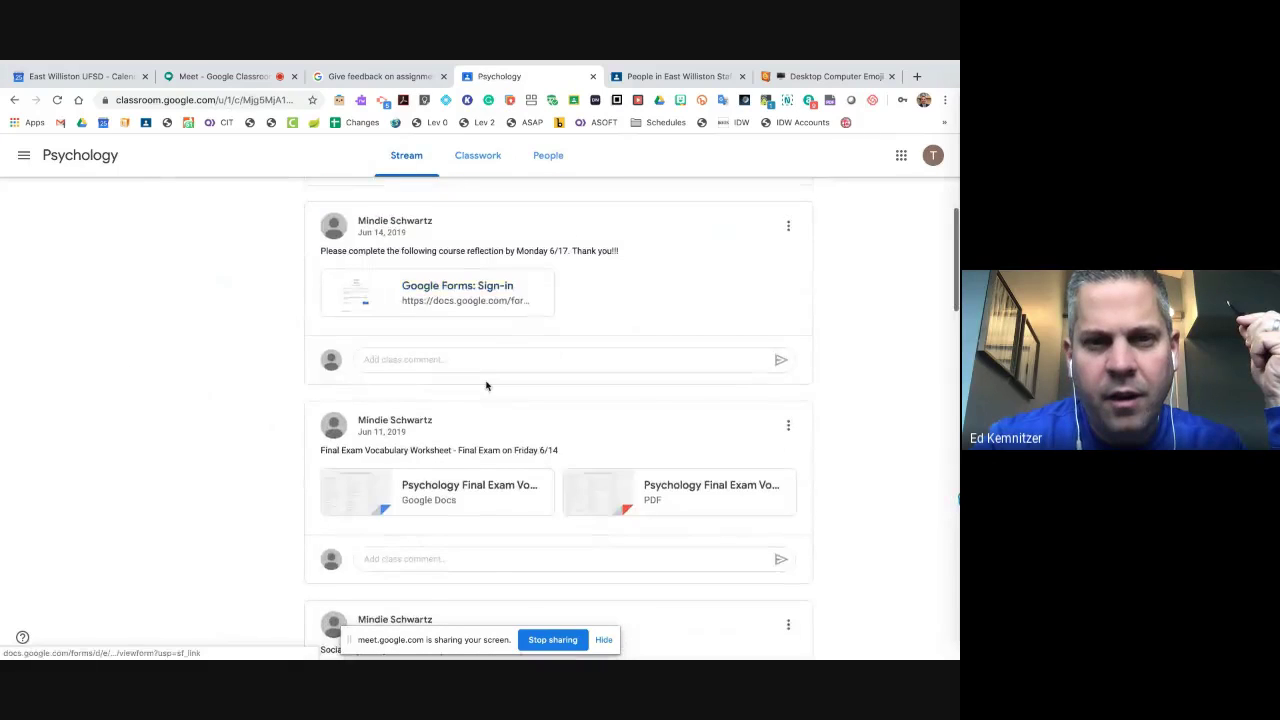
pyautogui.scroll(1, 487, 386)
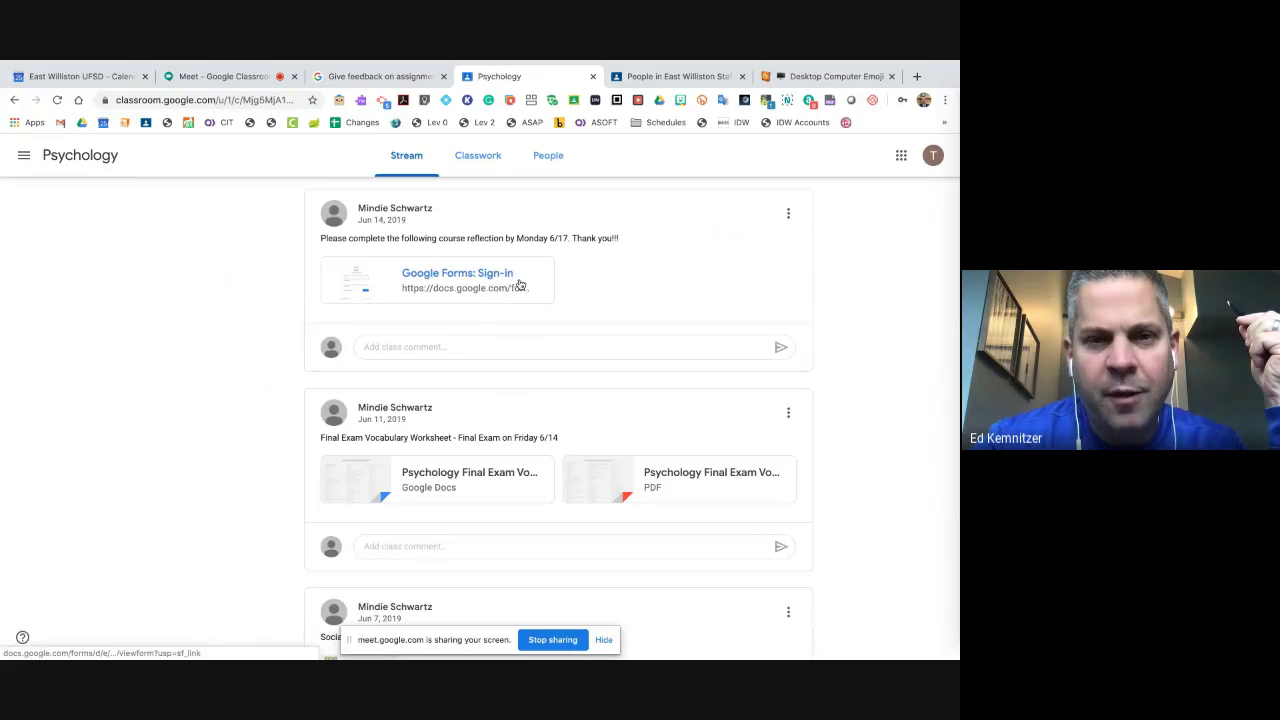
pyautogui.scroll(-4, 519, 285)
pyautogui.scroll(-2, 520, 420)
pyautogui.scroll(-10, 521, 453)
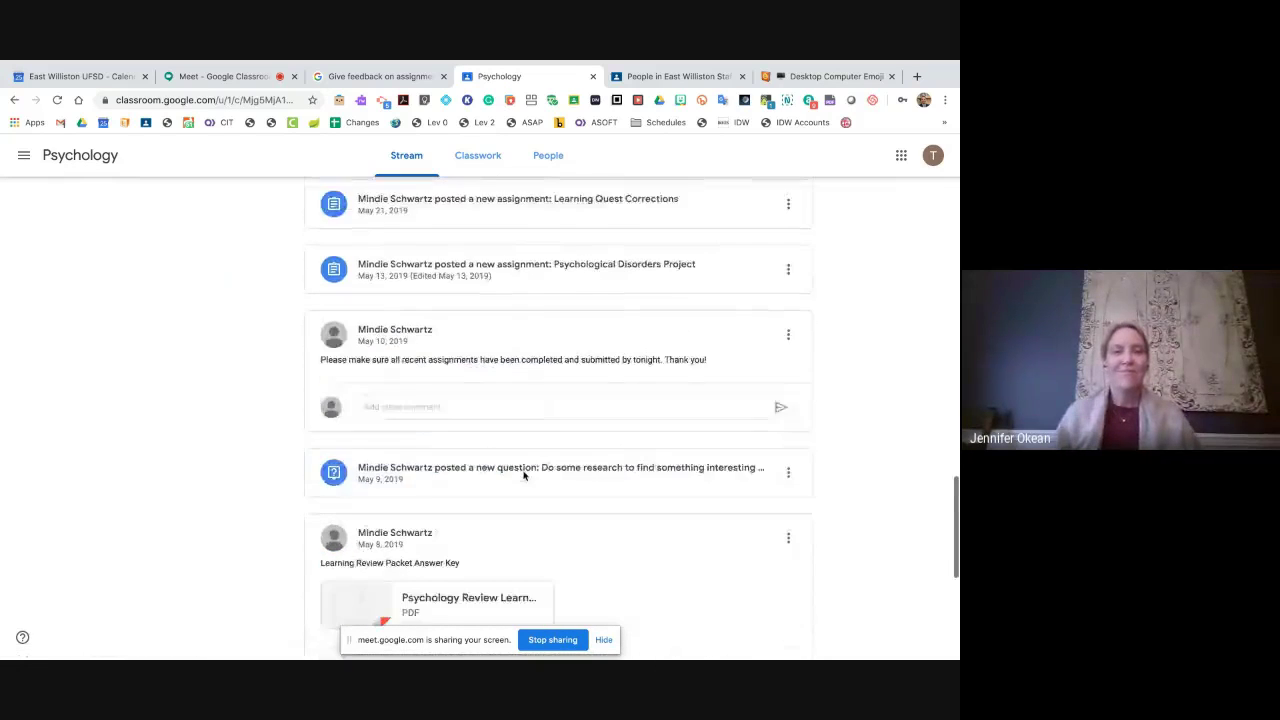
pyautogui.scroll(-3, 523, 474)
pyautogui.scroll(-1, 488, 400)
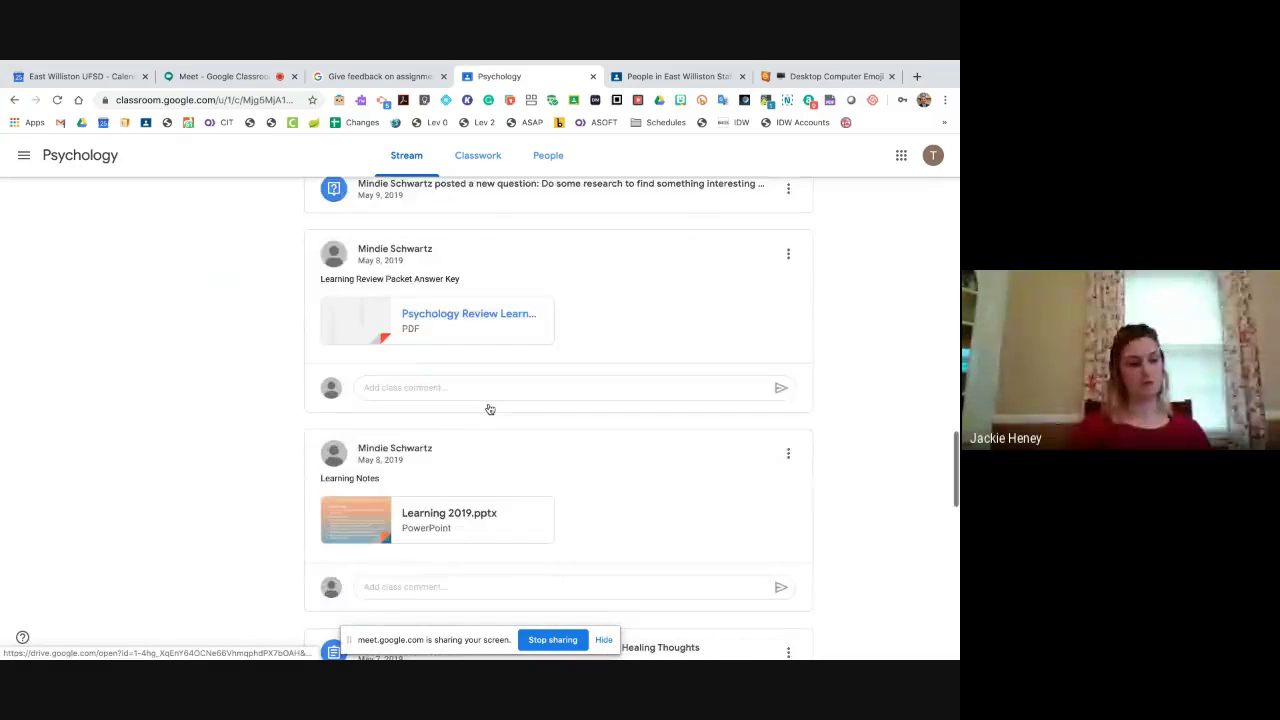
pyautogui.scroll(-1, 490, 409)
pyautogui.scroll(-5, 498, 460)
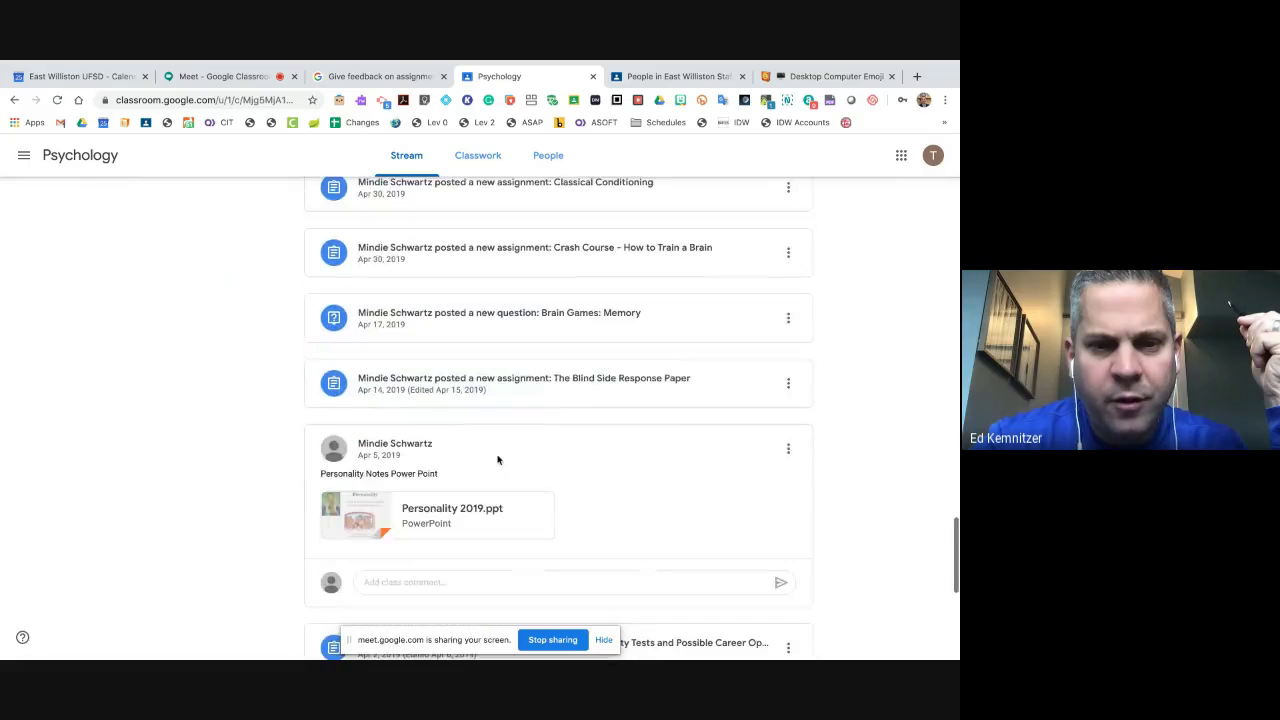
pyautogui.scroll(15, 496, 537)
pyautogui.scroll(10, 495, 530)
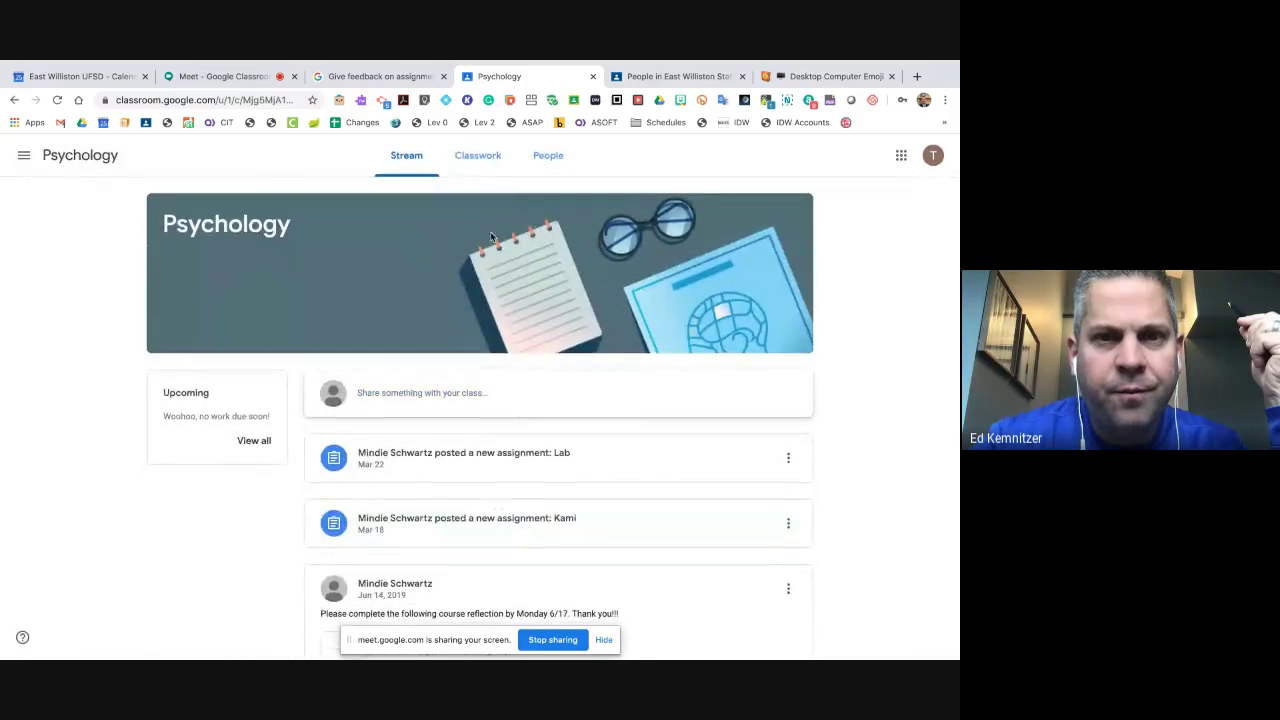
pyautogui.click(482, 156)
pyautogui.scroll(10, 250, 226)
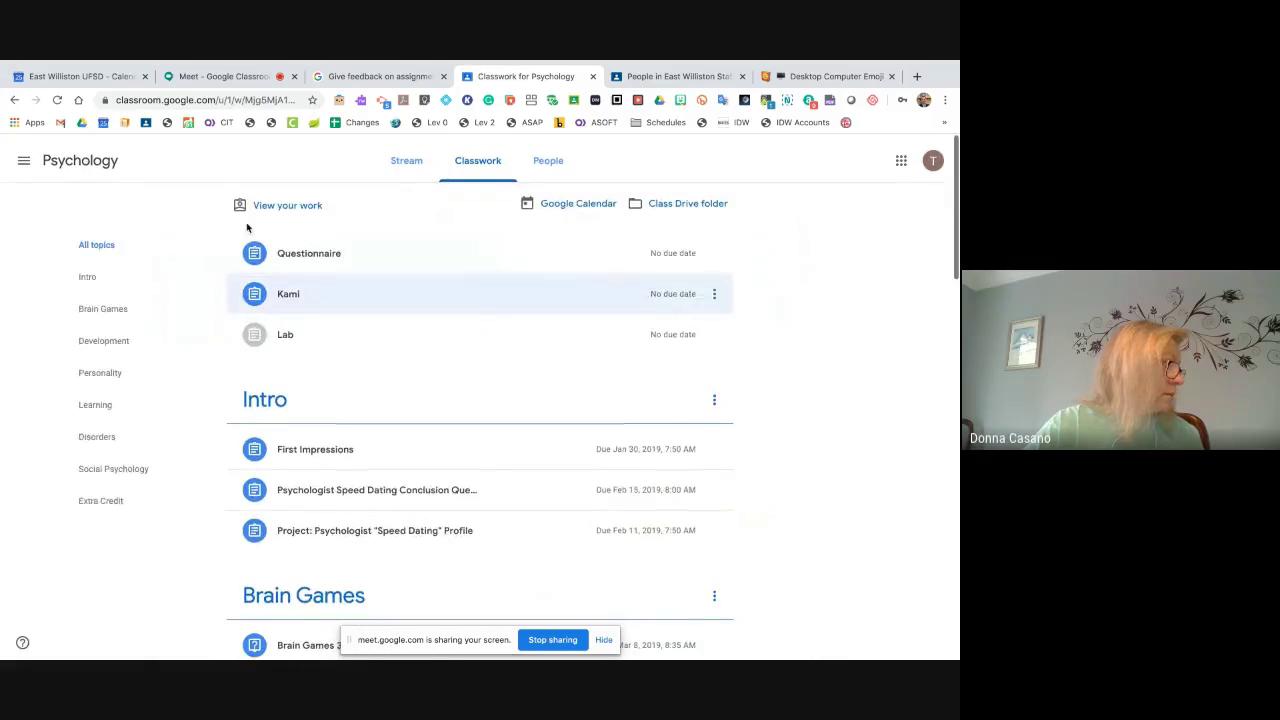
# - In View your work, expand and collapse Prejudice & Discrimination, then open the Questionnaire's details
pyautogui.click(266, 209)
pyautogui.scroll(-3, 488, 465)
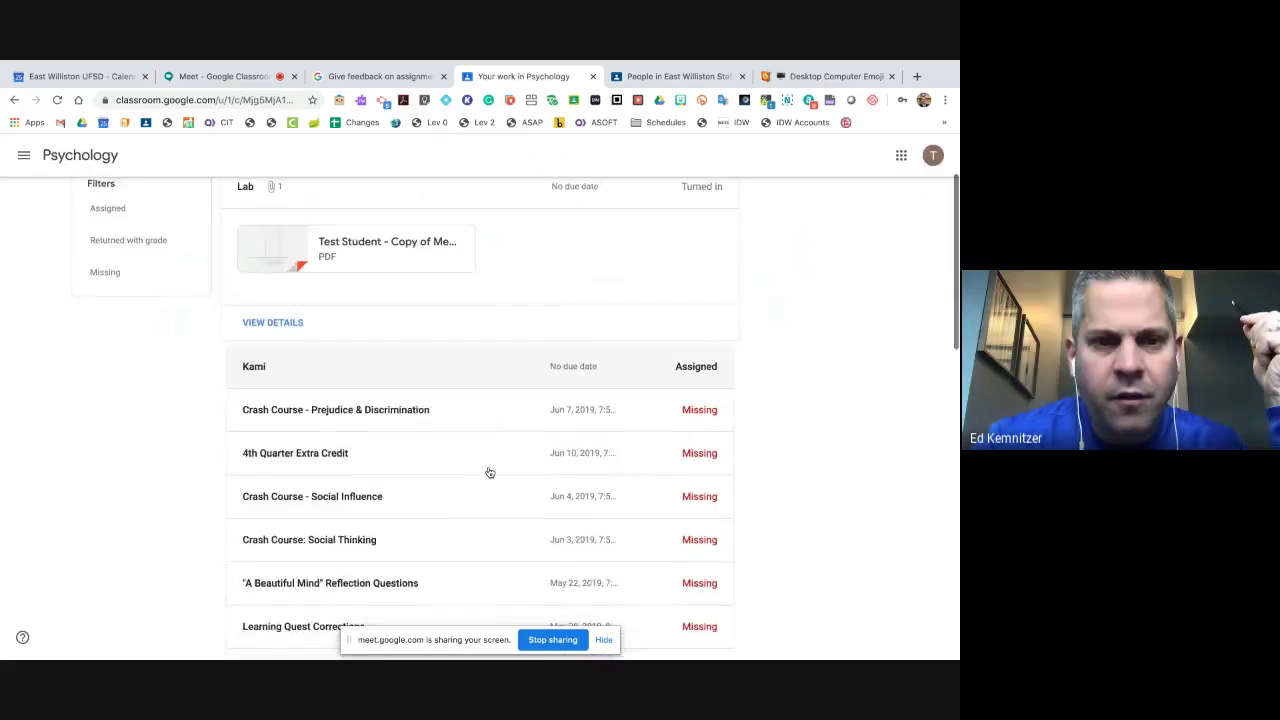
pyautogui.click(367, 376)
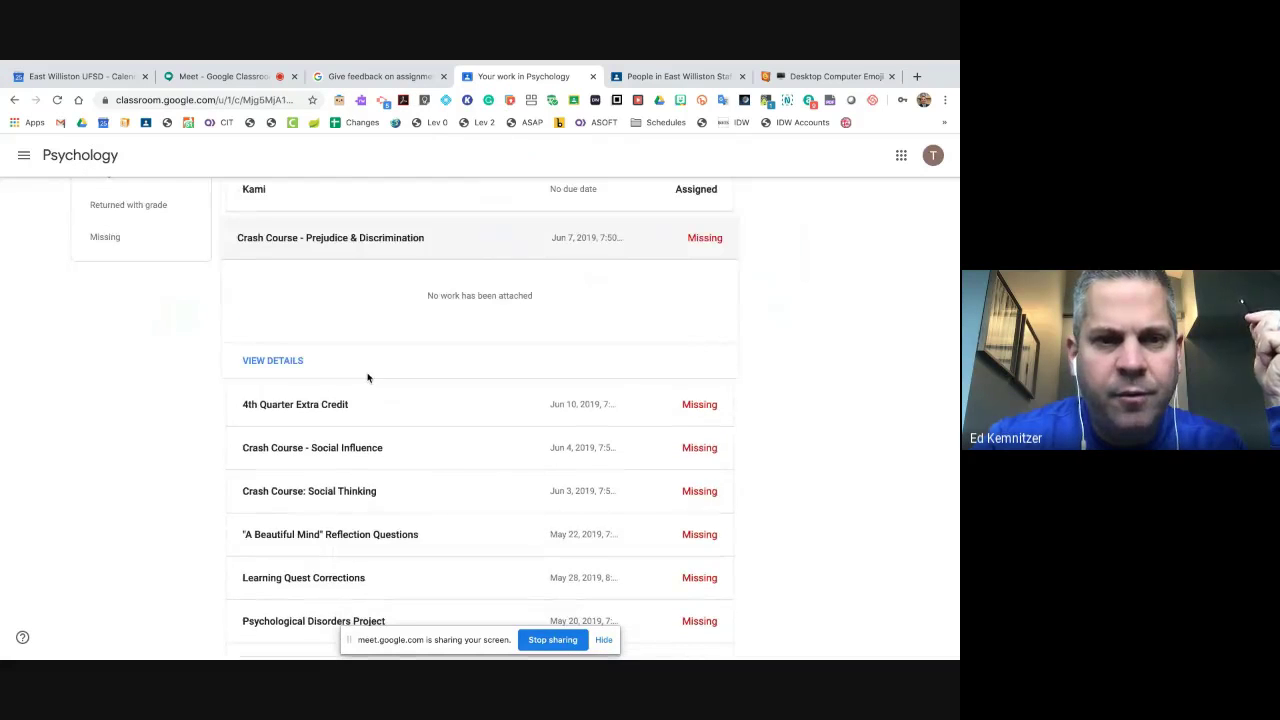
pyautogui.scroll(2, 437, 290)
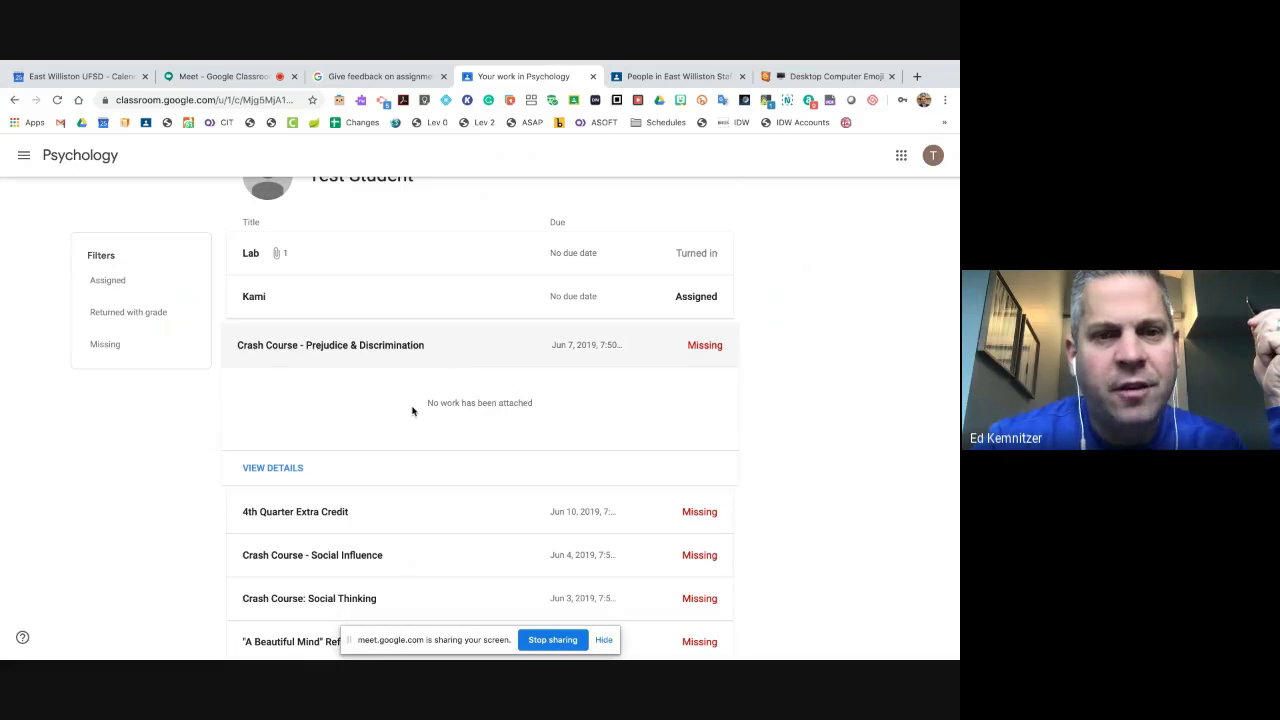
pyautogui.click(377, 352)
pyautogui.scroll(-9, 377, 352)
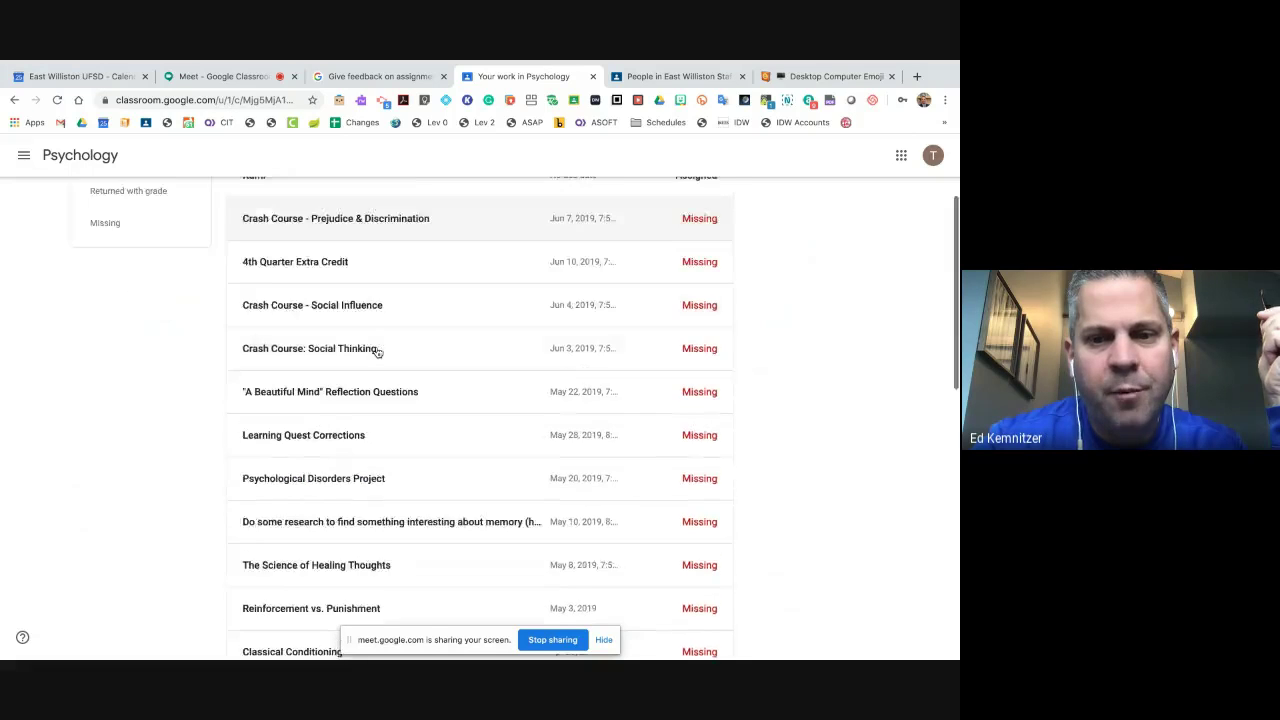
pyautogui.click(269, 622)
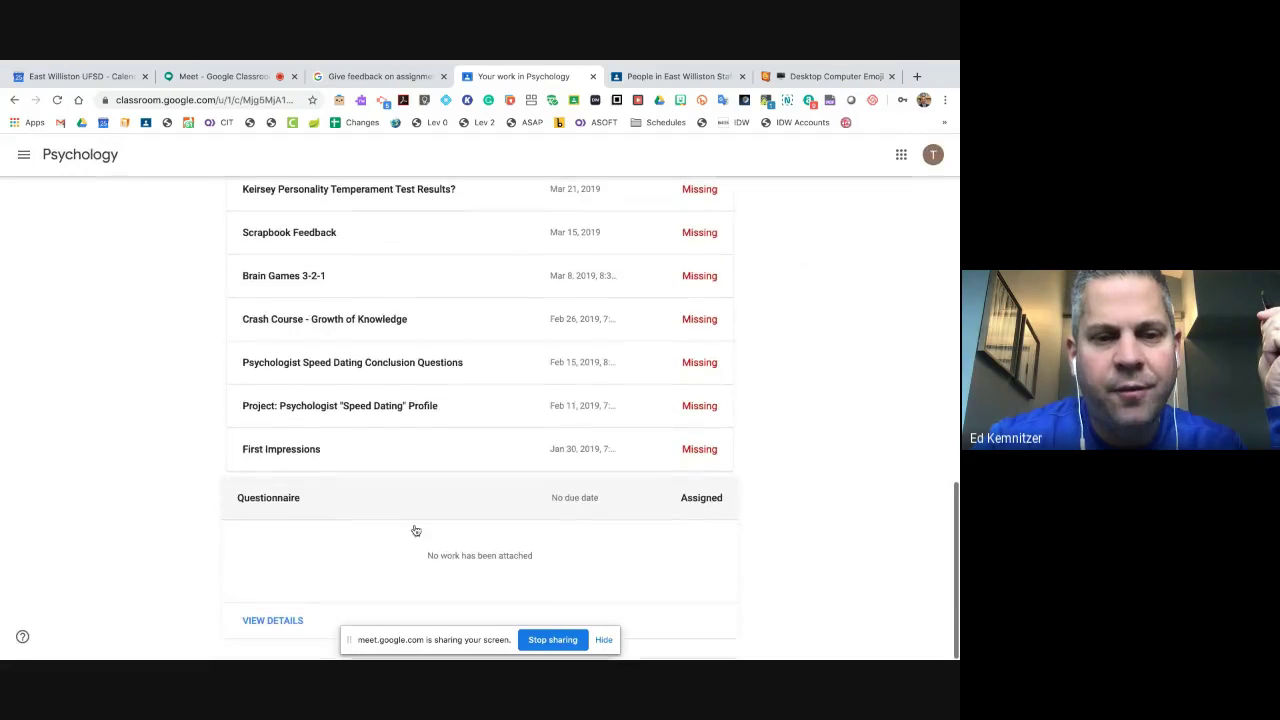
pyautogui.click(283, 628)
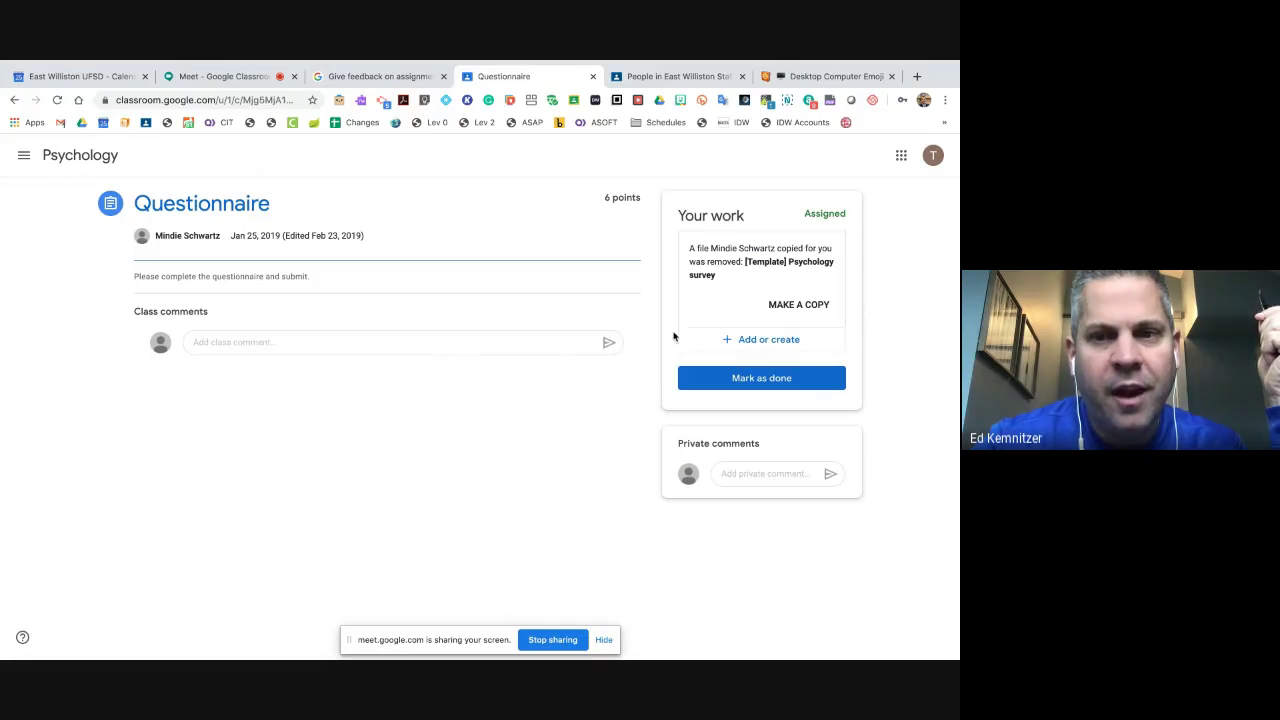
# - Preview the Questionnaire's Add or create attachment options without adding anything, then go back
pyautogui.click(756, 340)
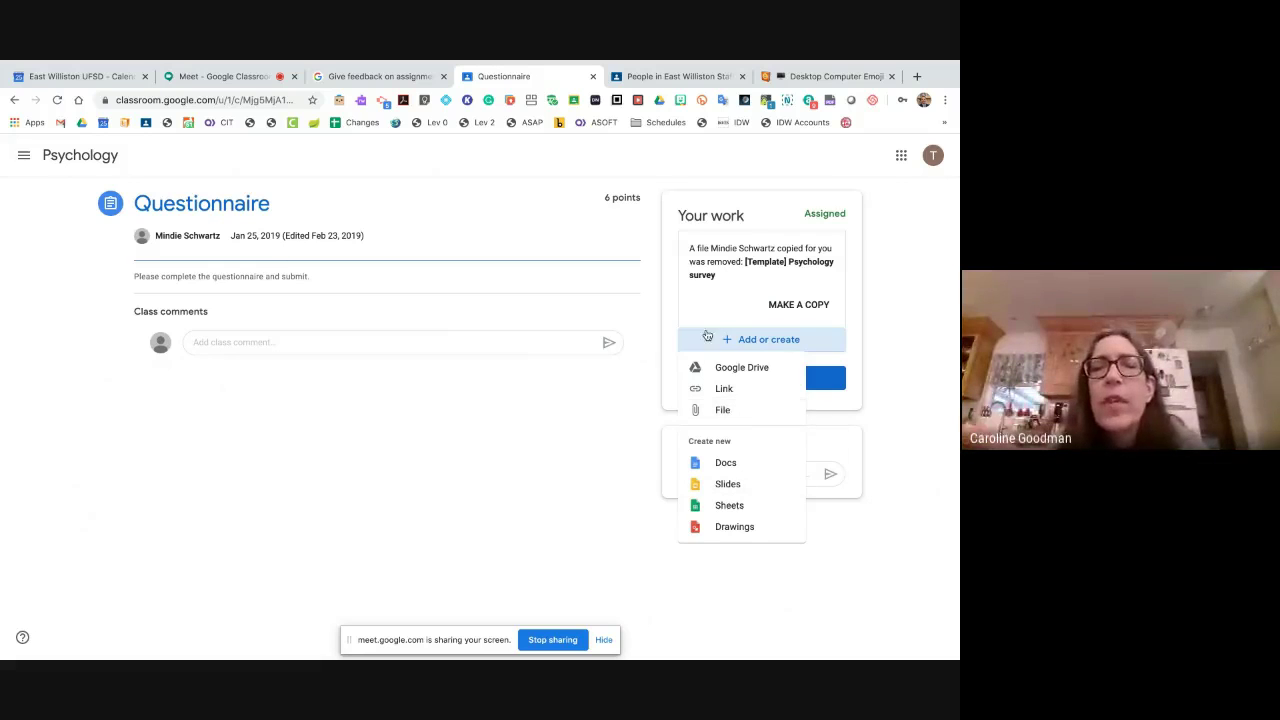
pyautogui.click(604, 419)
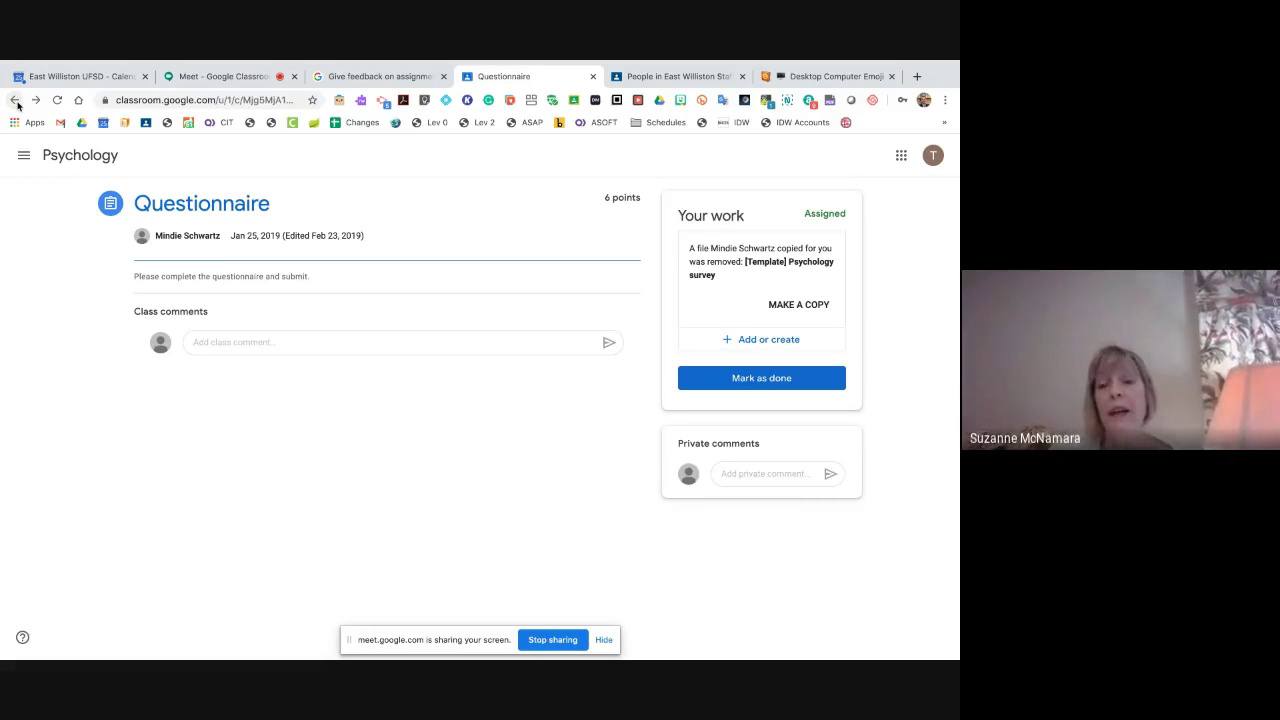
pyautogui.click(13, 101)
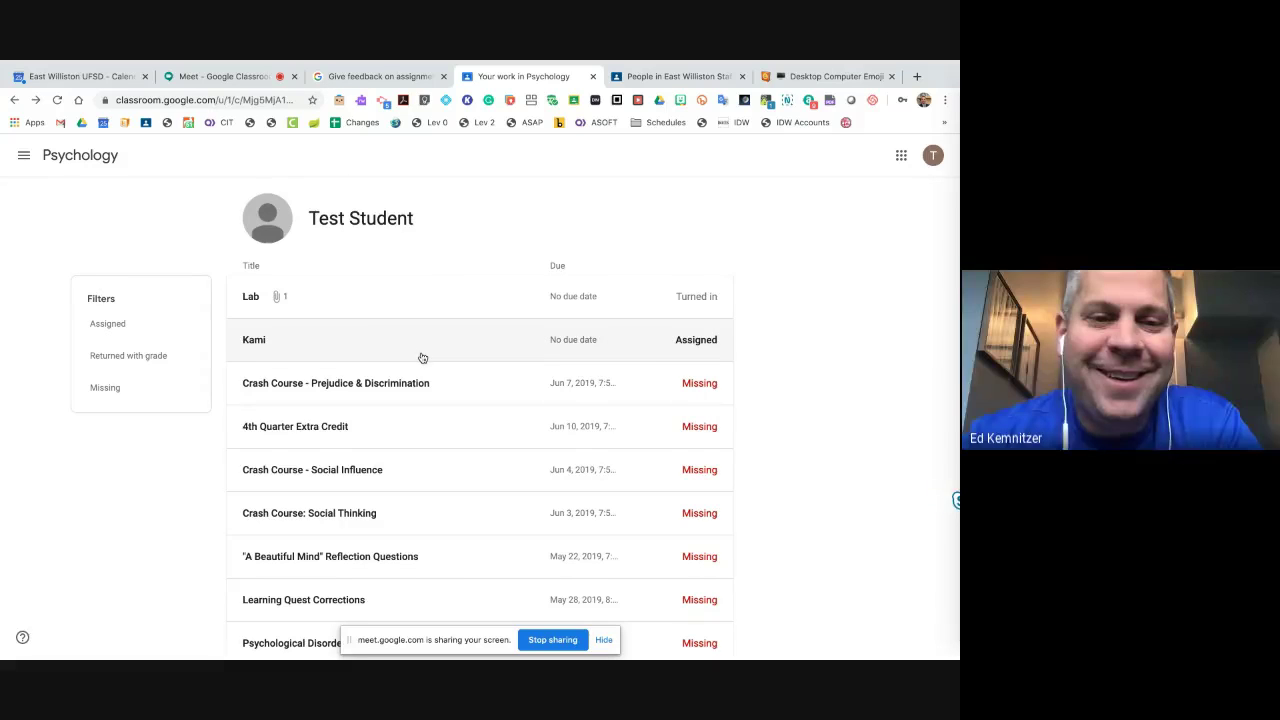
# - Go back to the Psychology Classwork list with Questionnaire, Kami, Lab and the Intro and Brain Games topics
pyautogui.scroll(-1, 421, 357)
pyautogui.scroll(1, 421, 357)
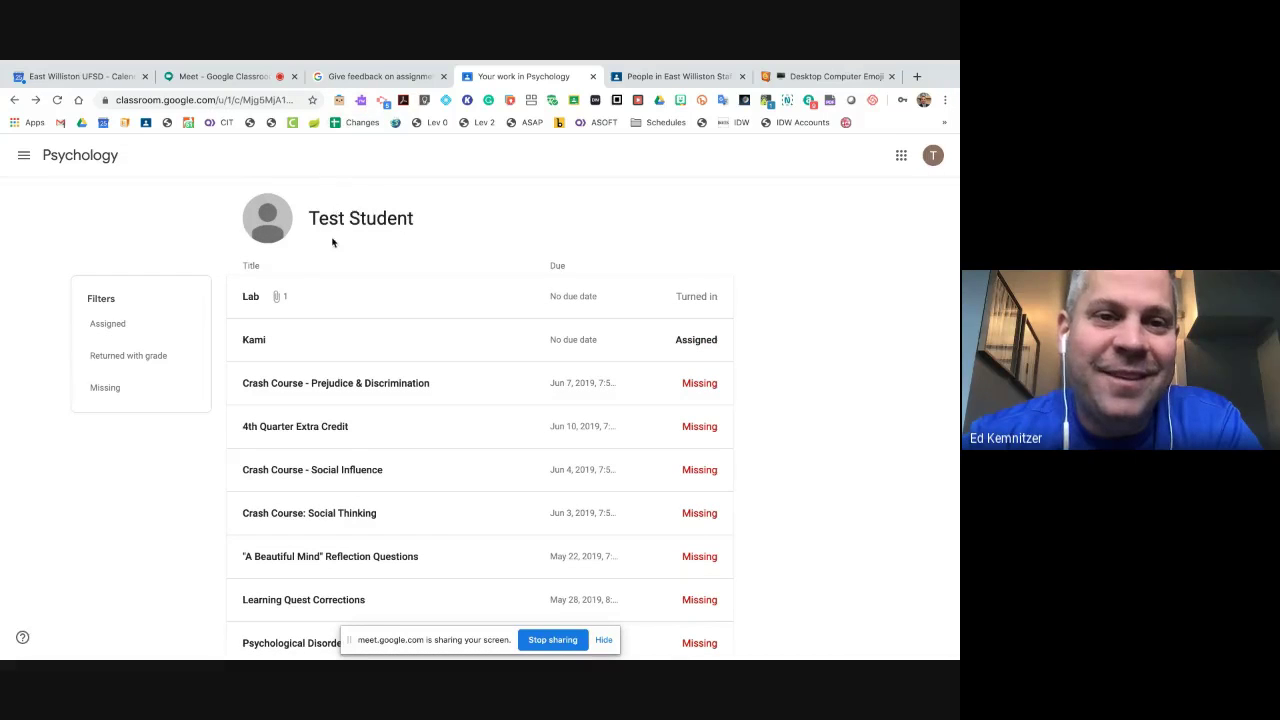
pyautogui.click(14, 100)
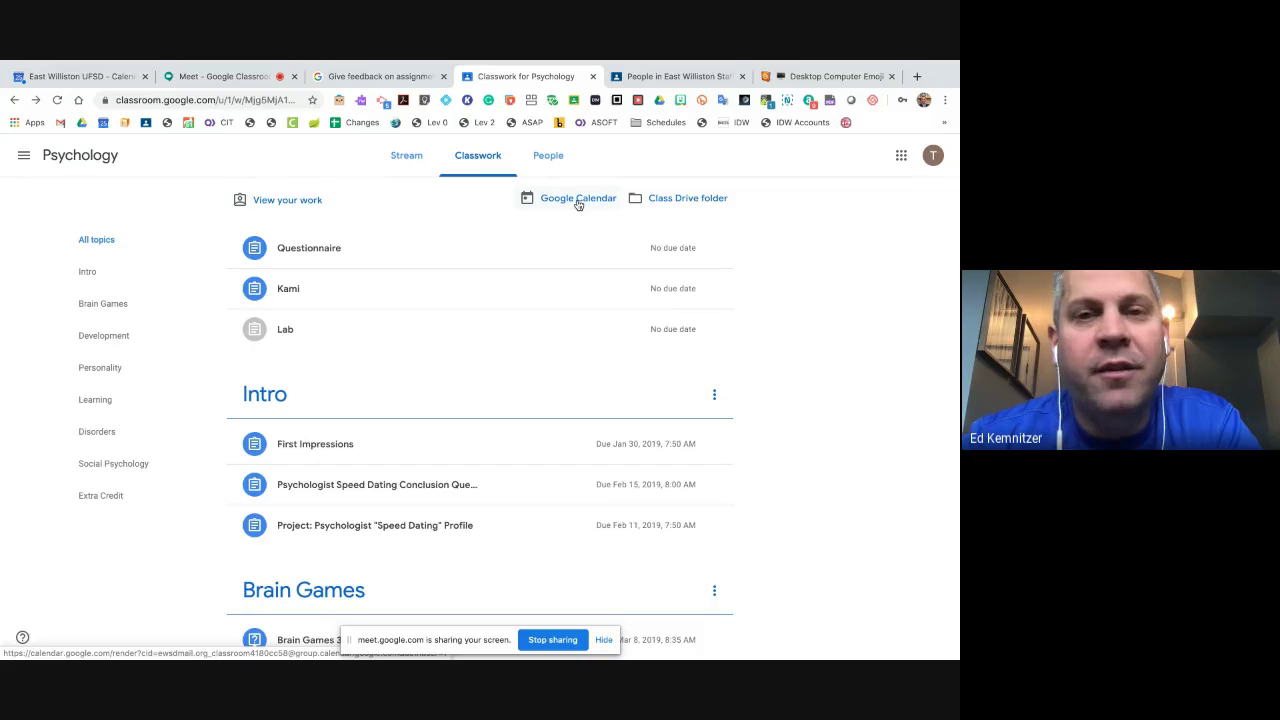
# - Open the class Google Calendar for March 22–28, 2020, then return to the Psychology Classwork tab
pyautogui.click(571, 200)
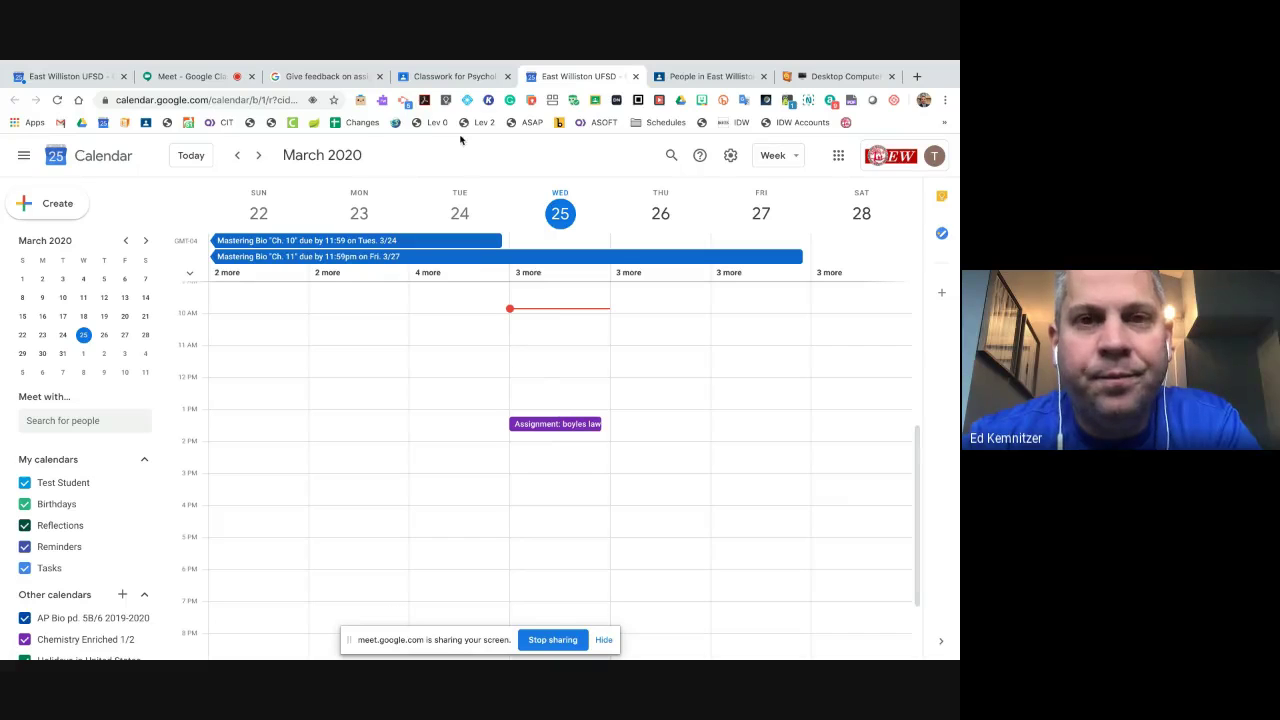
pyautogui.click(457, 76)
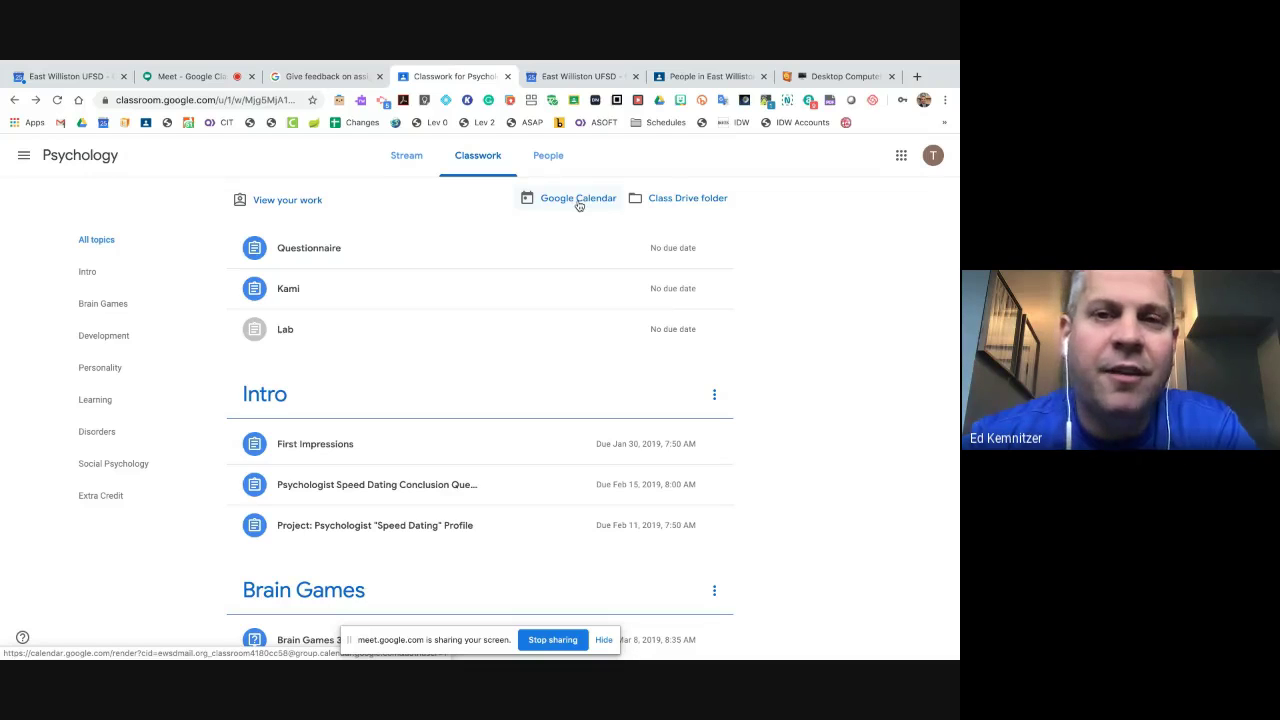
# - Open the class Drive folder and dismiss the 'This folder is in your trash' notice
pyautogui.click(670, 200)
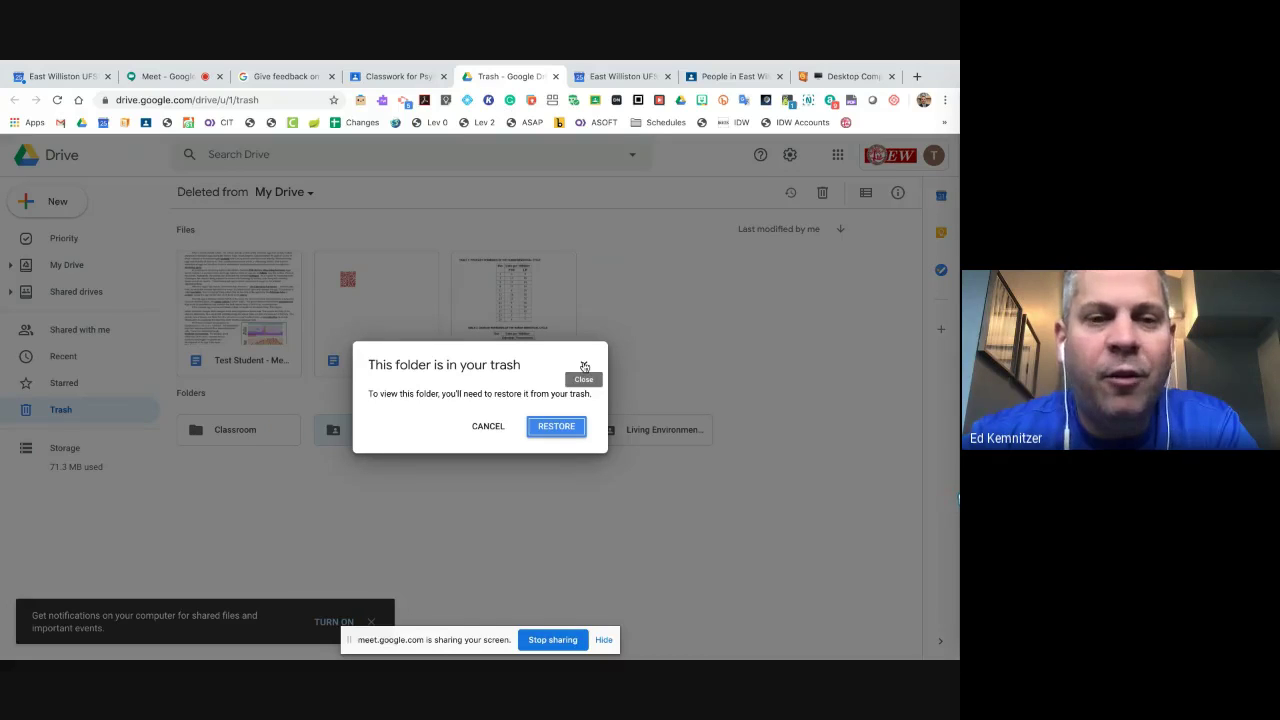
pyautogui.click(374, 78)
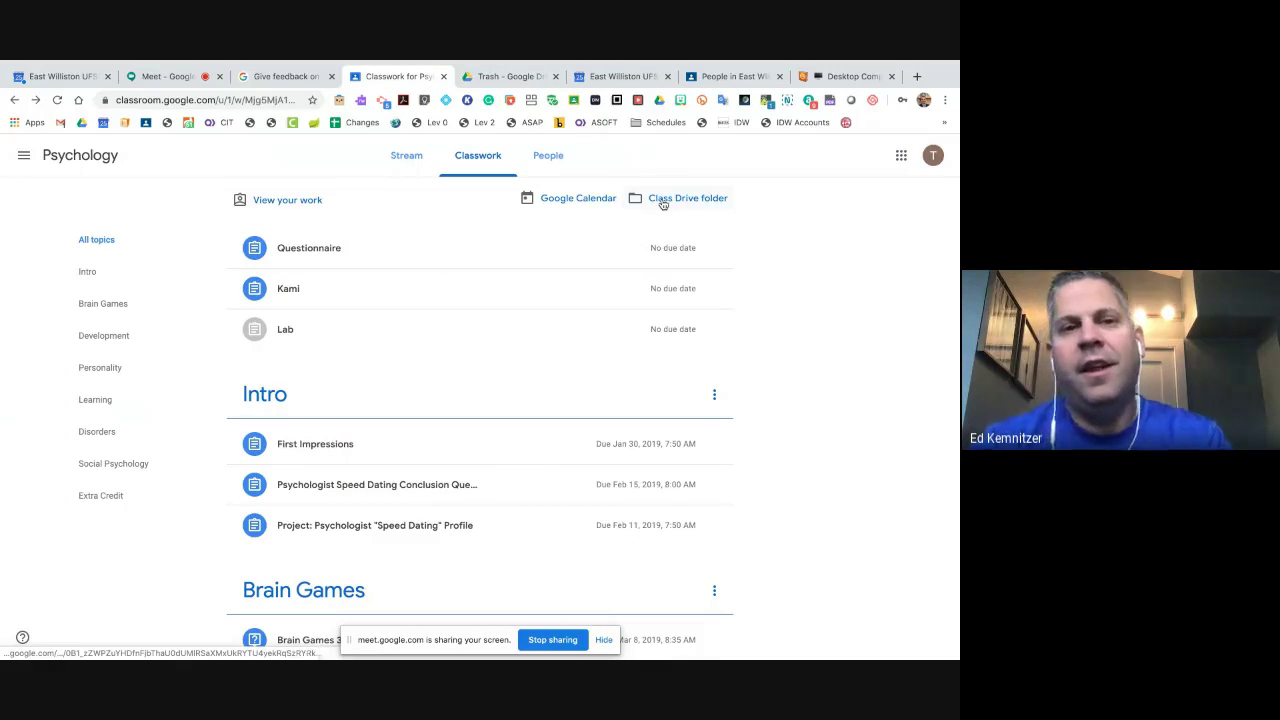
pyautogui.click(498, 107)
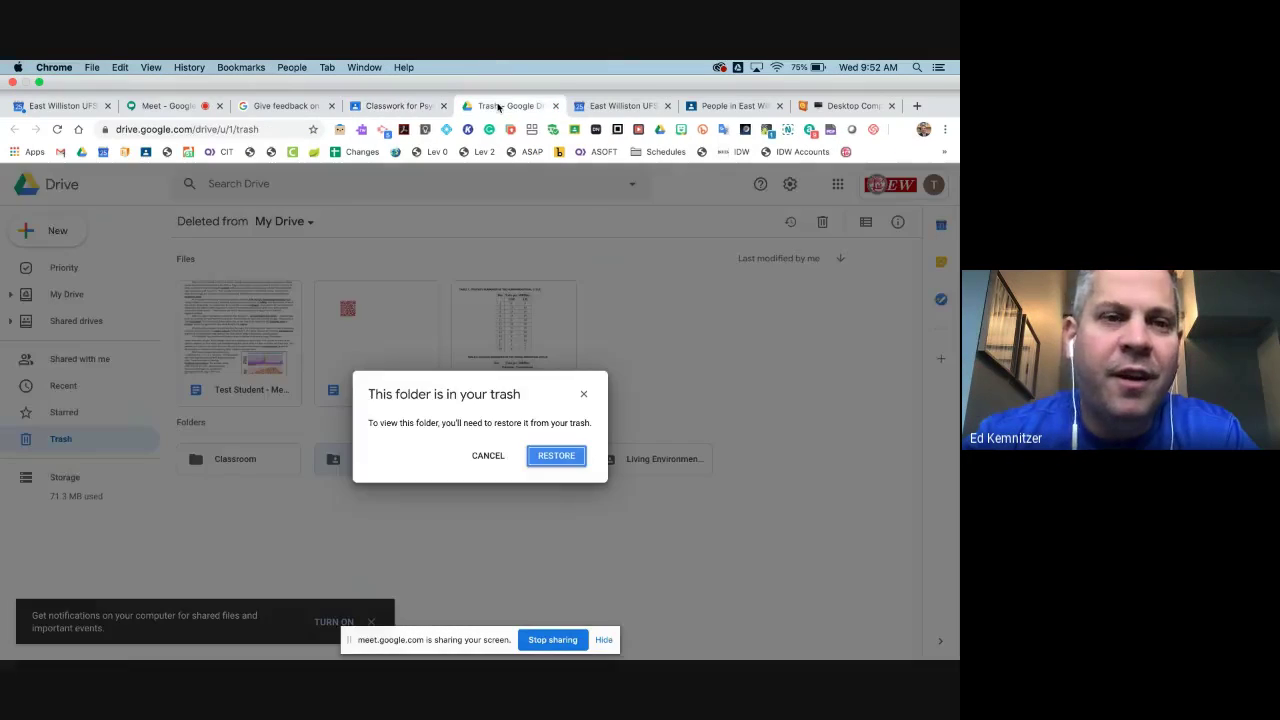
pyautogui.click(583, 364)
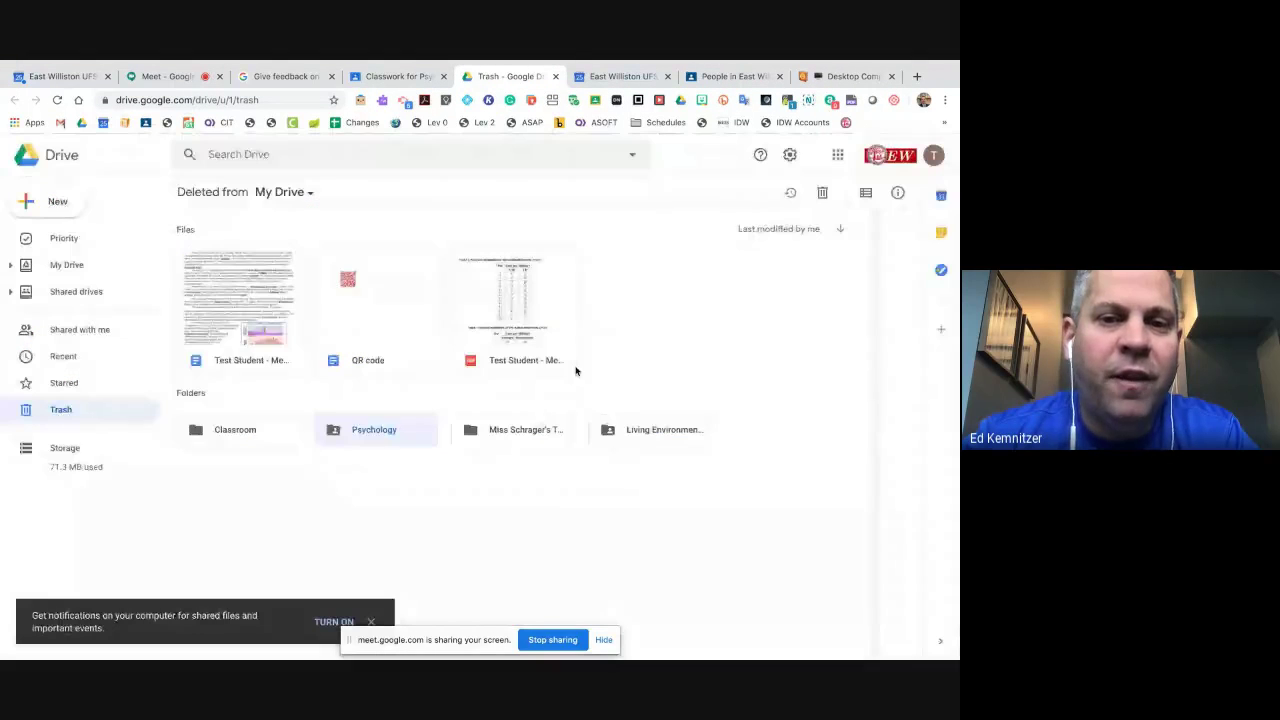
# - View My Drive, try a test search for 'jfajljfld', then return to the Psychology Classwork page
pyautogui.click(70, 266)
pyautogui.click(307, 158)
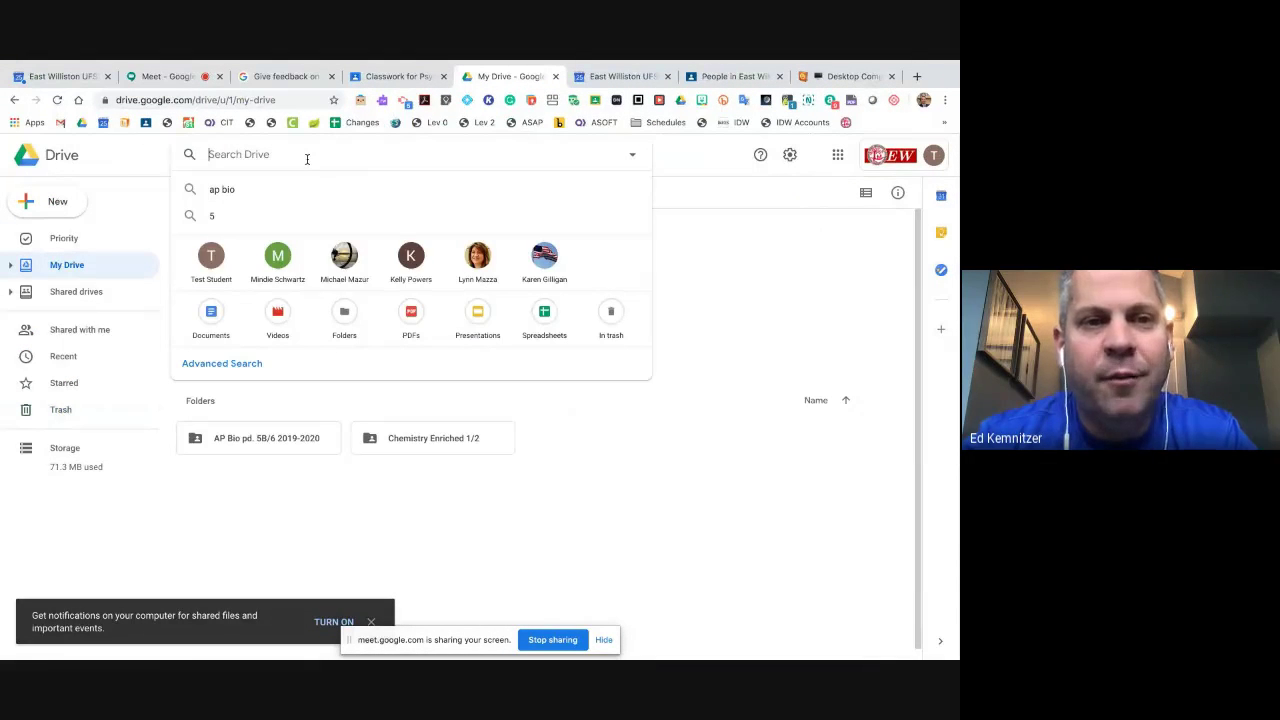
pyautogui.write('jfajljfld')
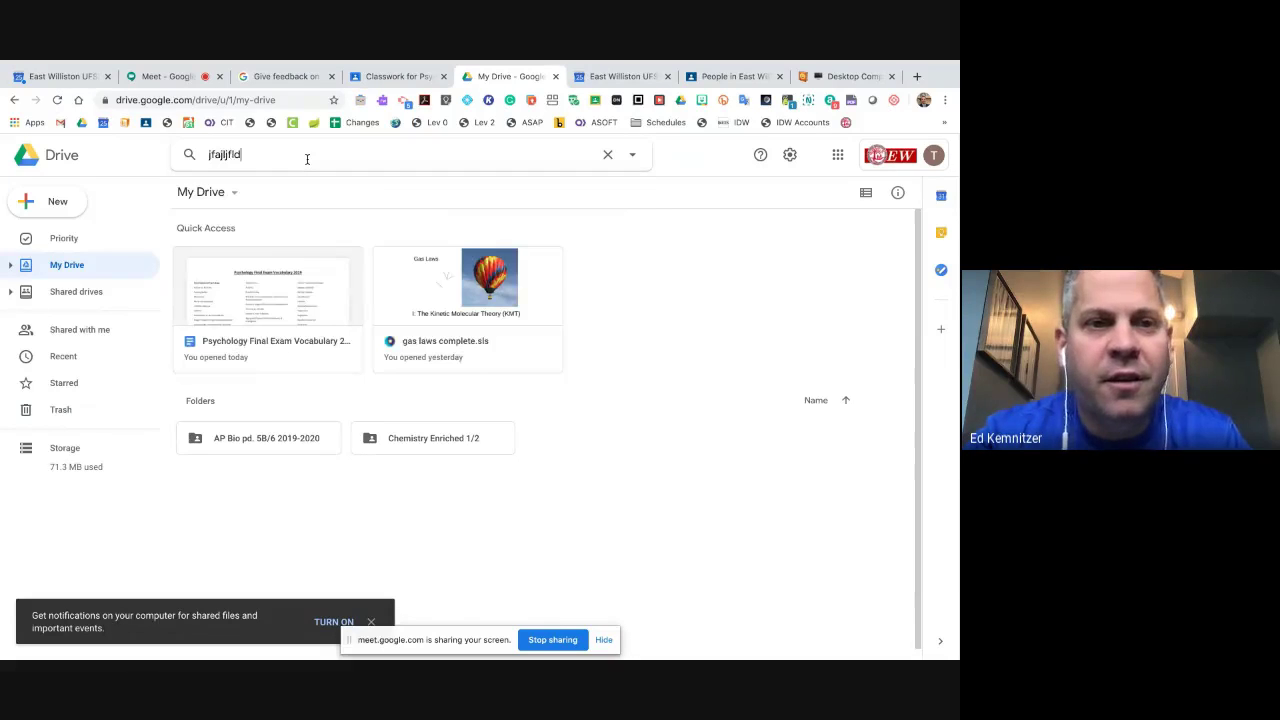
pyautogui.click(70, 266)
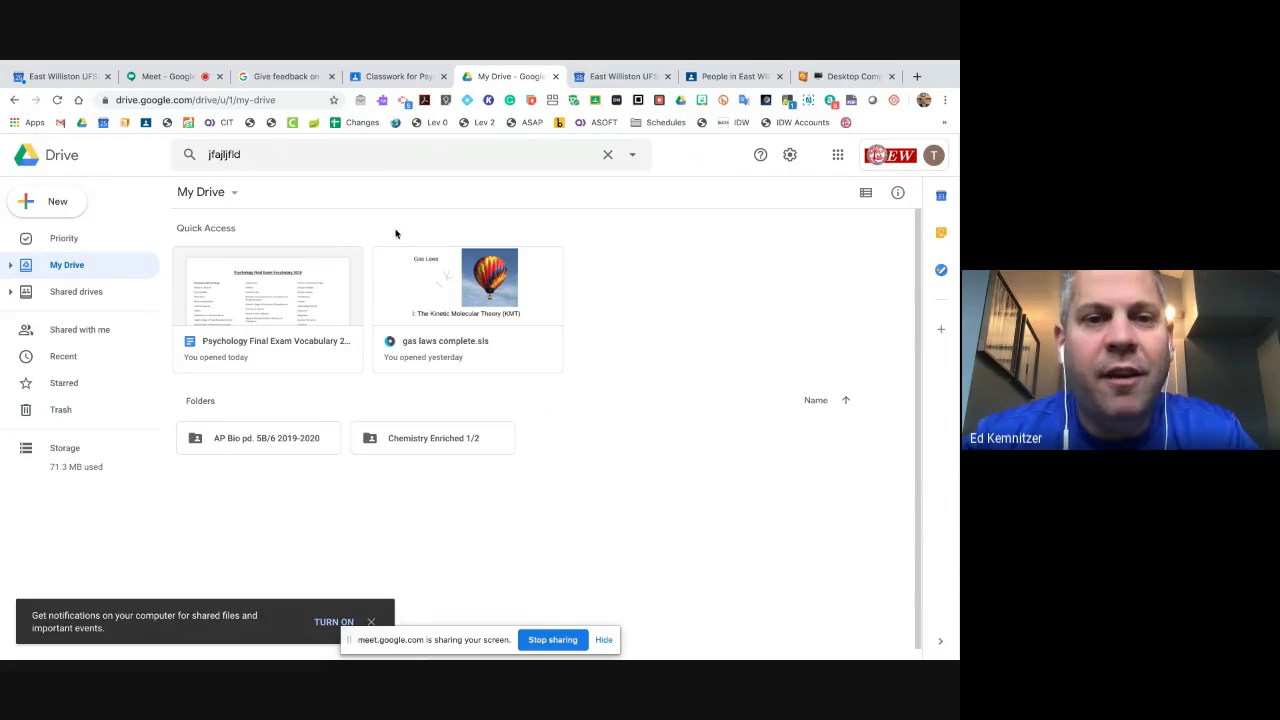
pyautogui.click(389, 80)
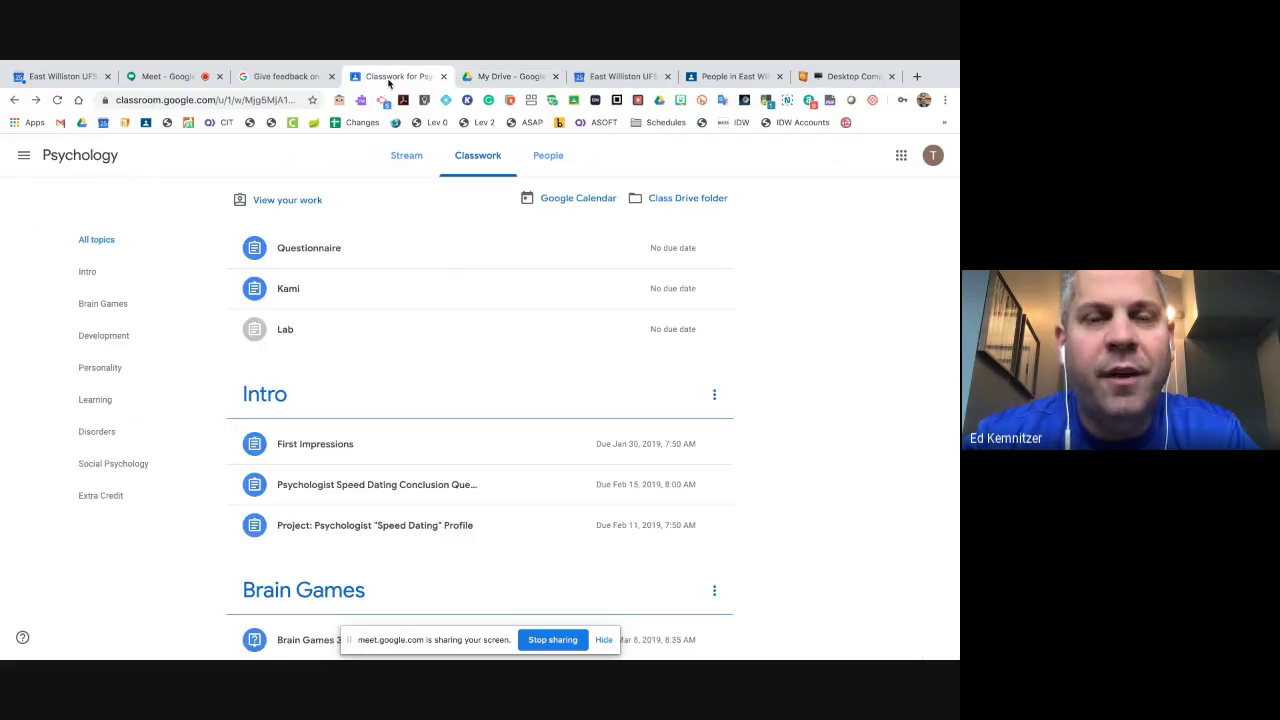
pyautogui.scroll(-8, 517, 331)
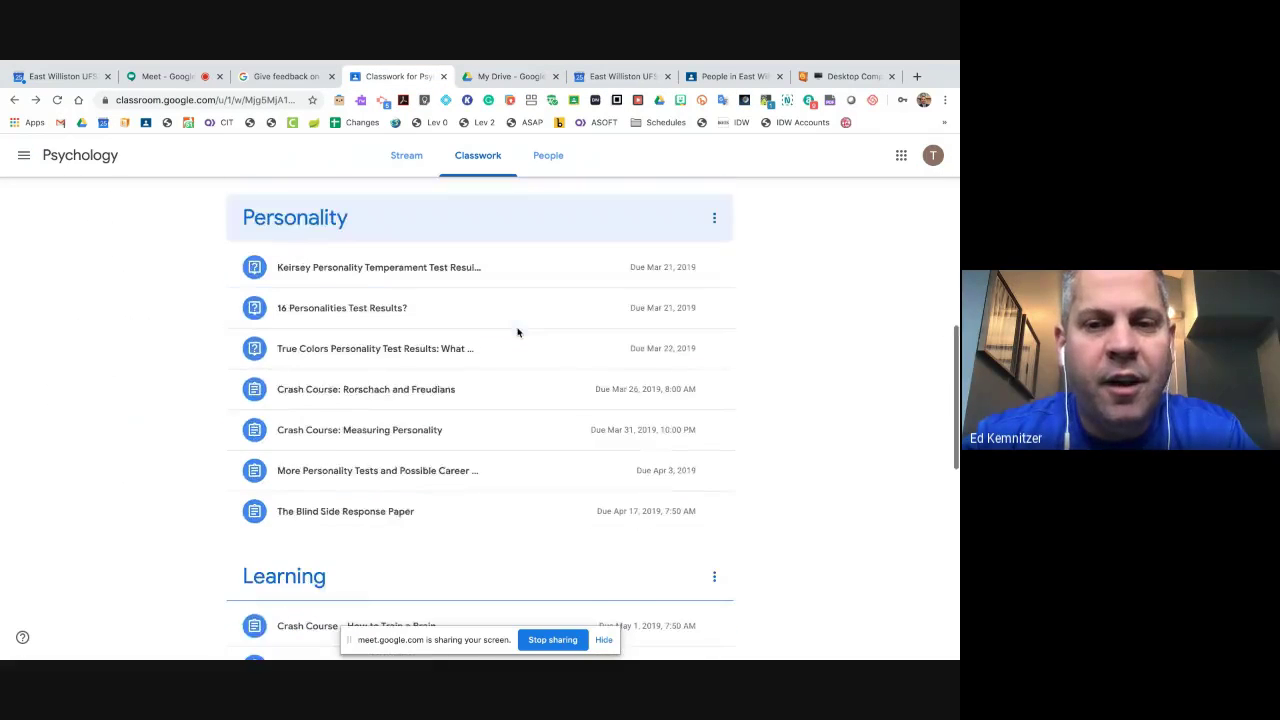
pyautogui.scroll(-5, 517, 331)
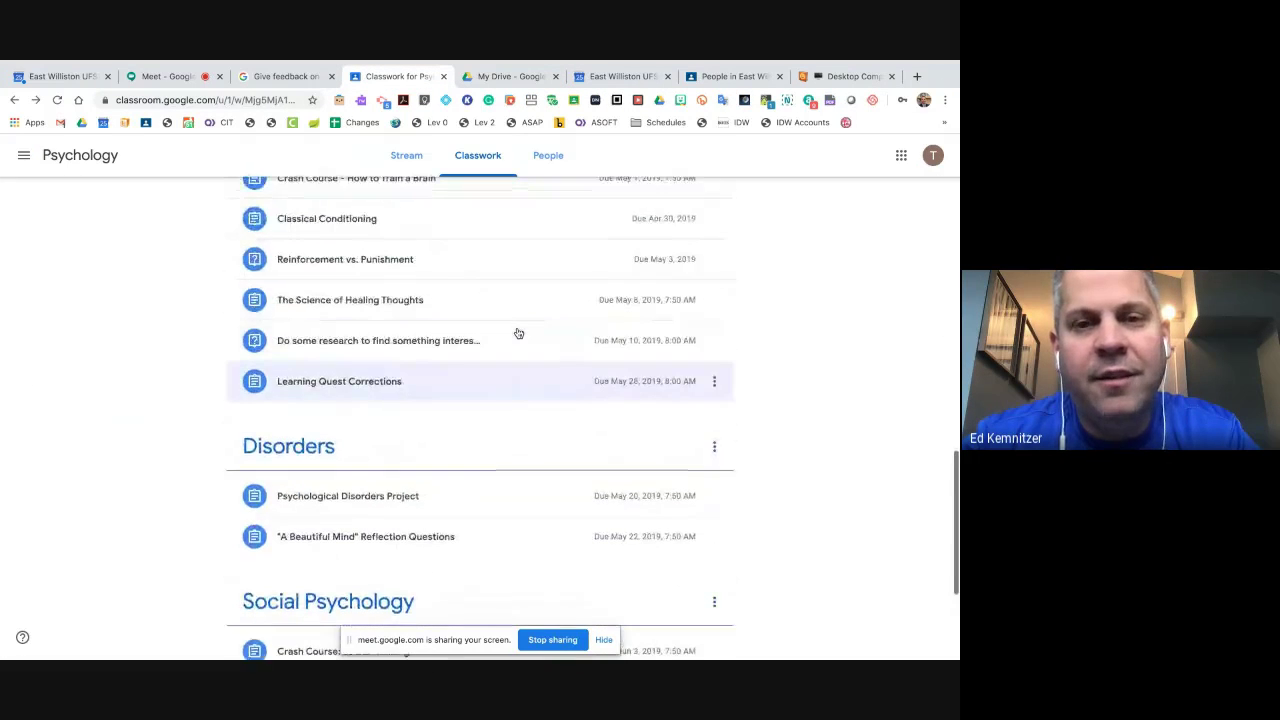
pyautogui.scroll(10, 518, 333)
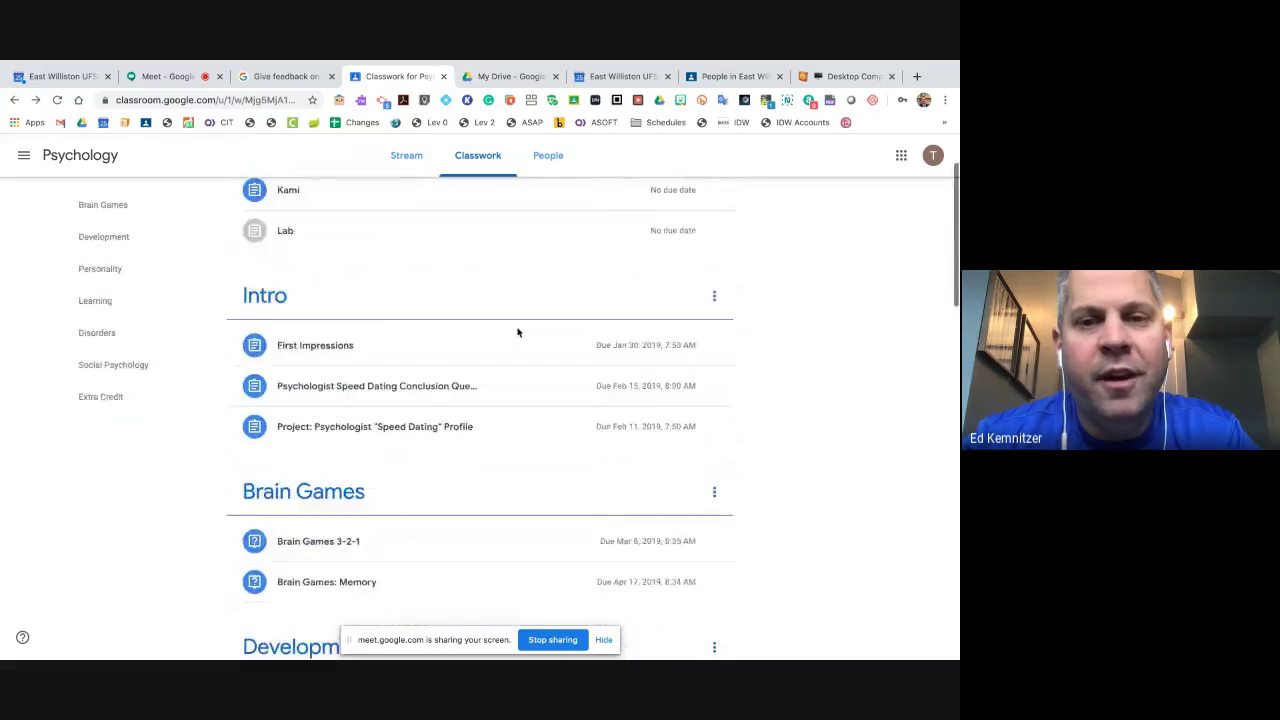
pyautogui.scroll(2, 518, 333)
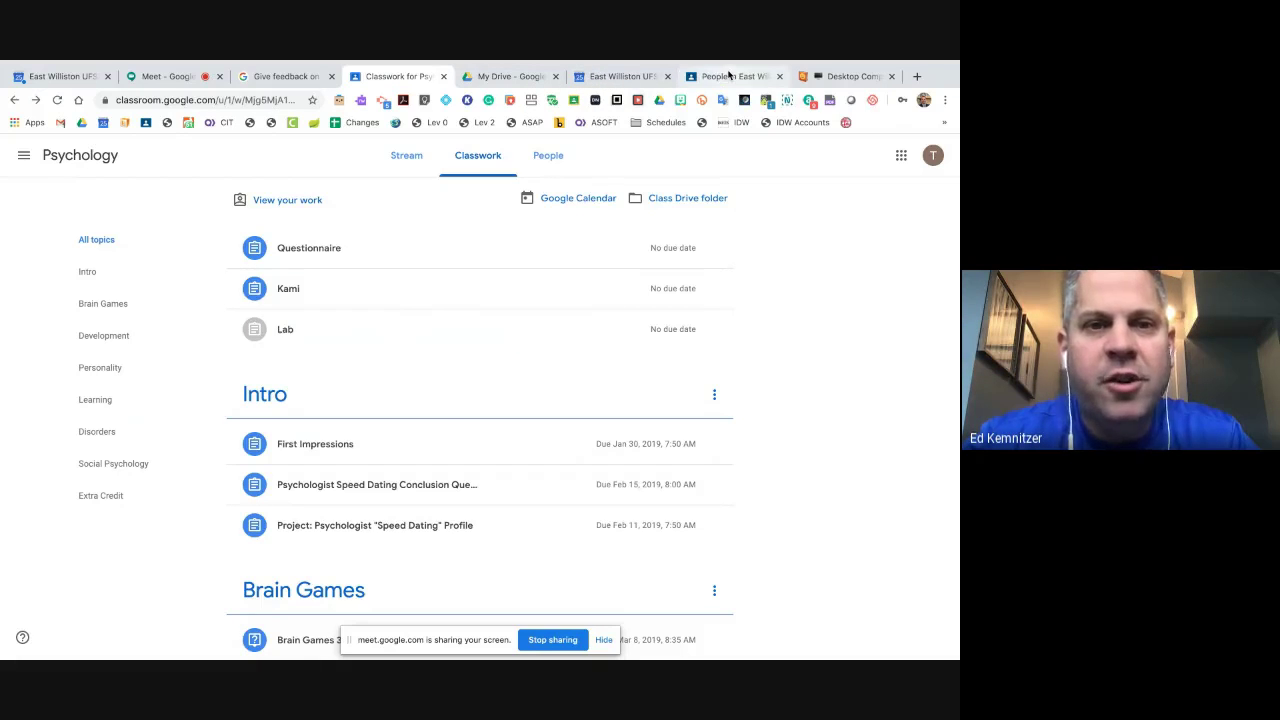
# - Open the East Williston Staff Member Tech Information class's People roster
pyautogui.click(720, 79)
pyautogui.scroll(2, 379, 280)
pyautogui.scroll(3, 379, 280)
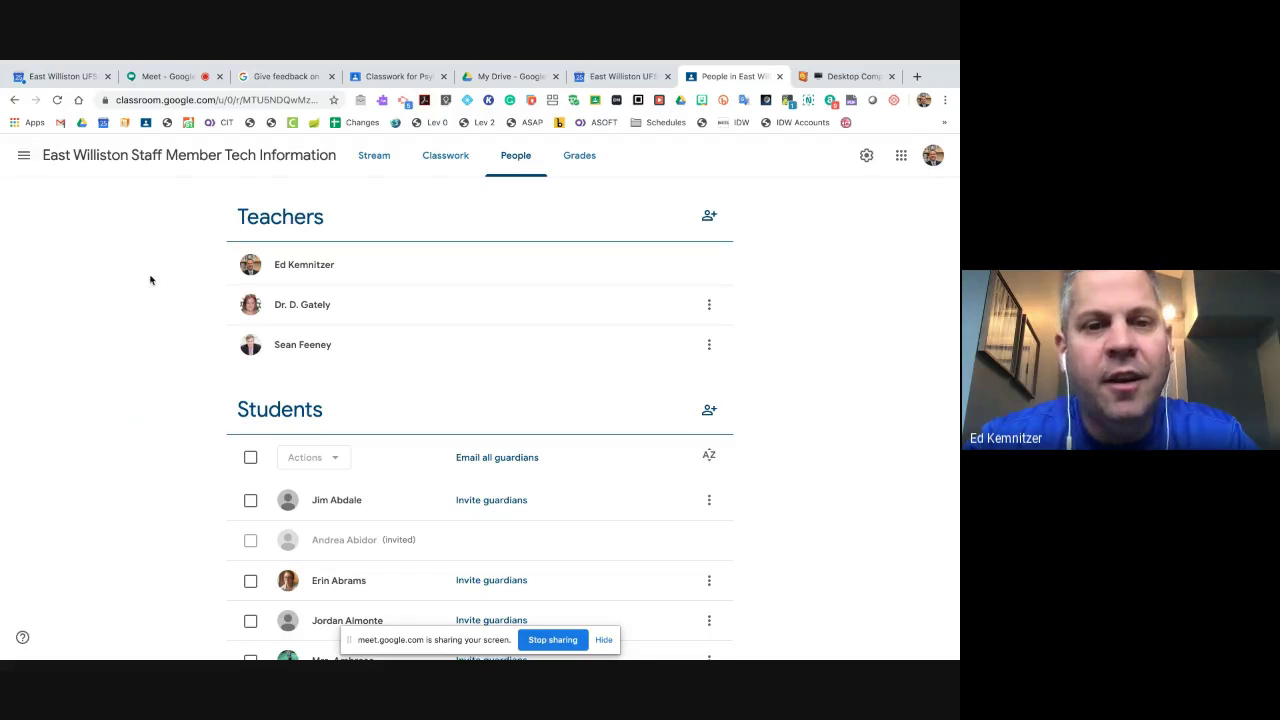
pyautogui.scroll(-1, 155, 311)
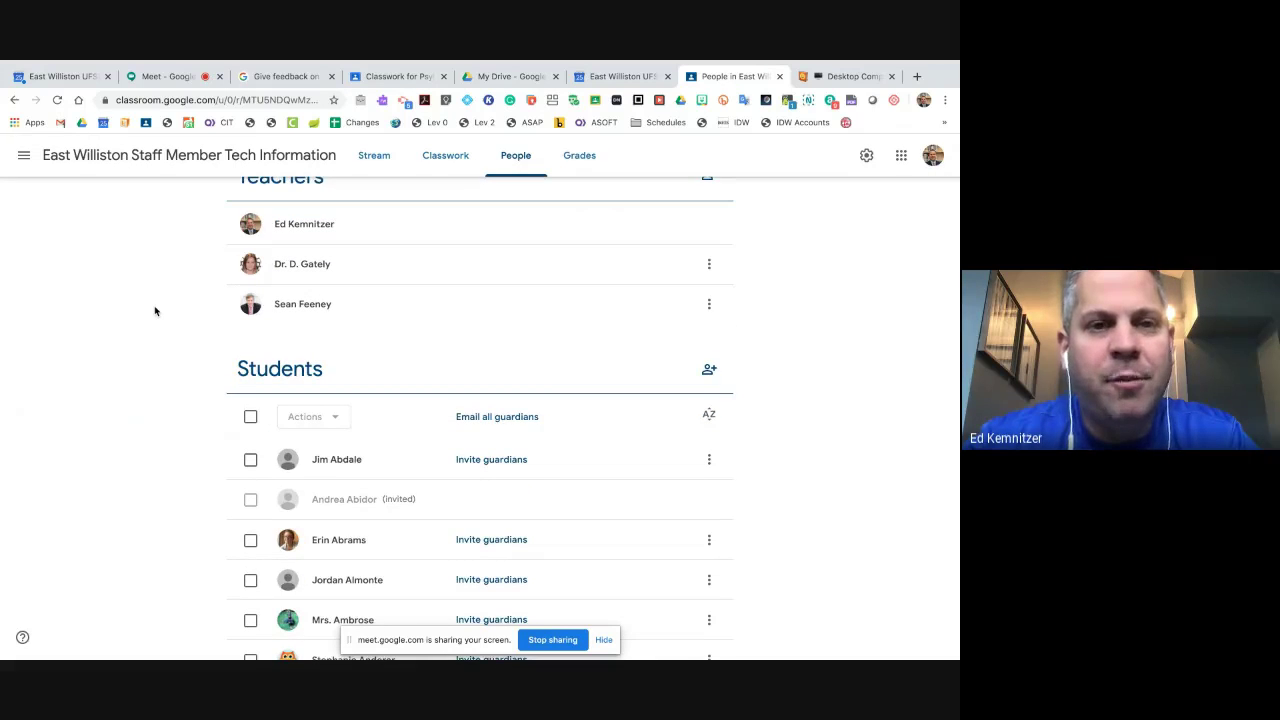
pyautogui.scroll(1, 155, 311)
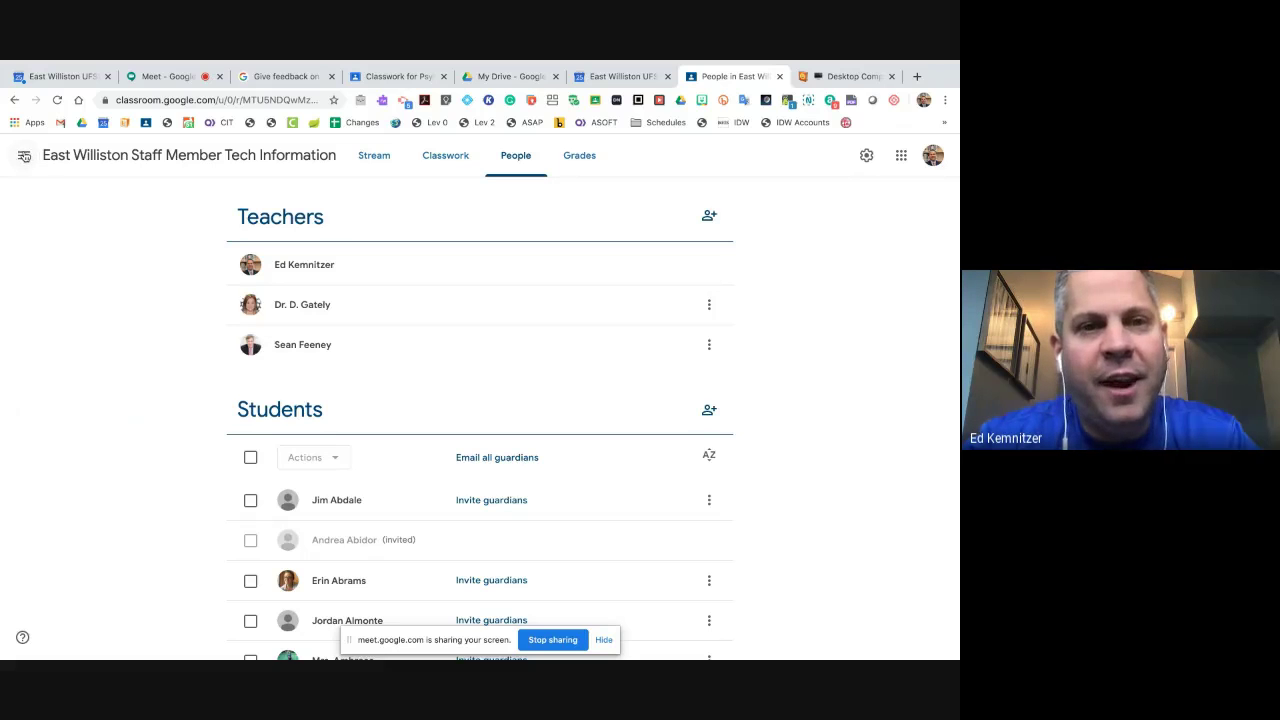
pyautogui.click(24, 157)
pyautogui.scroll(-10, 114, 276)
pyautogui.scroll(-5, 114, 276)
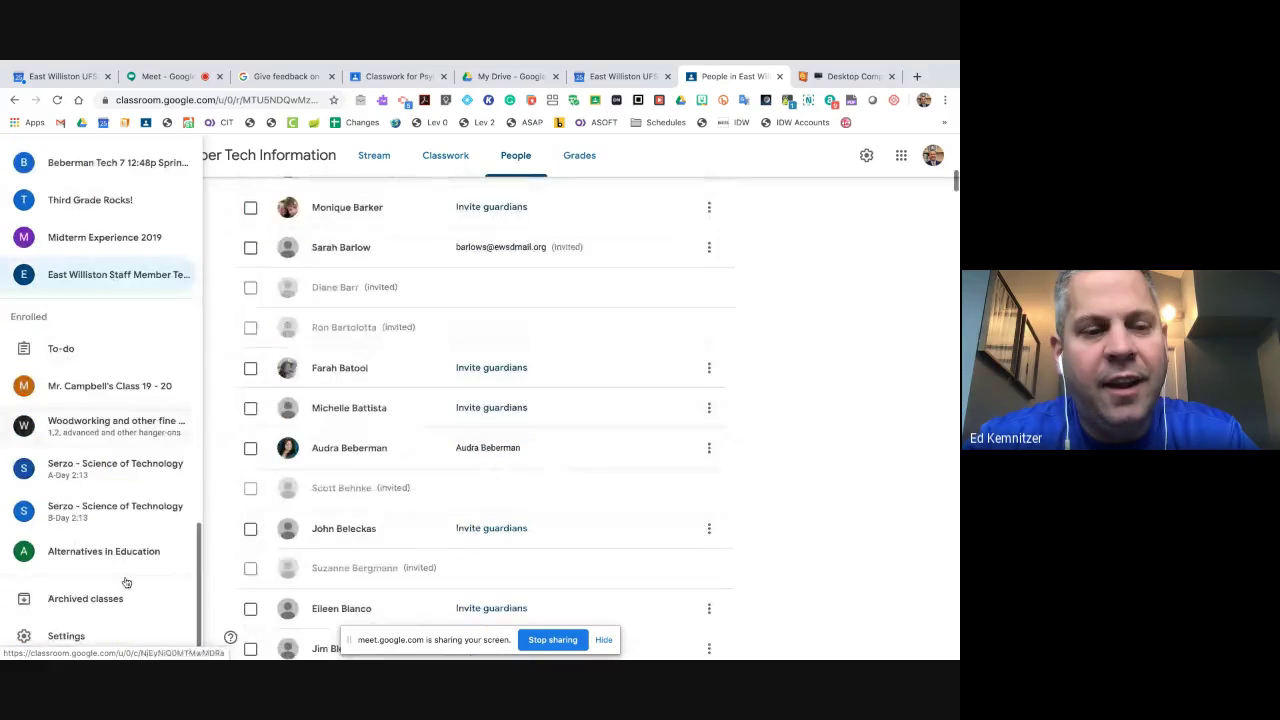
pyautogui.click(82, 641)
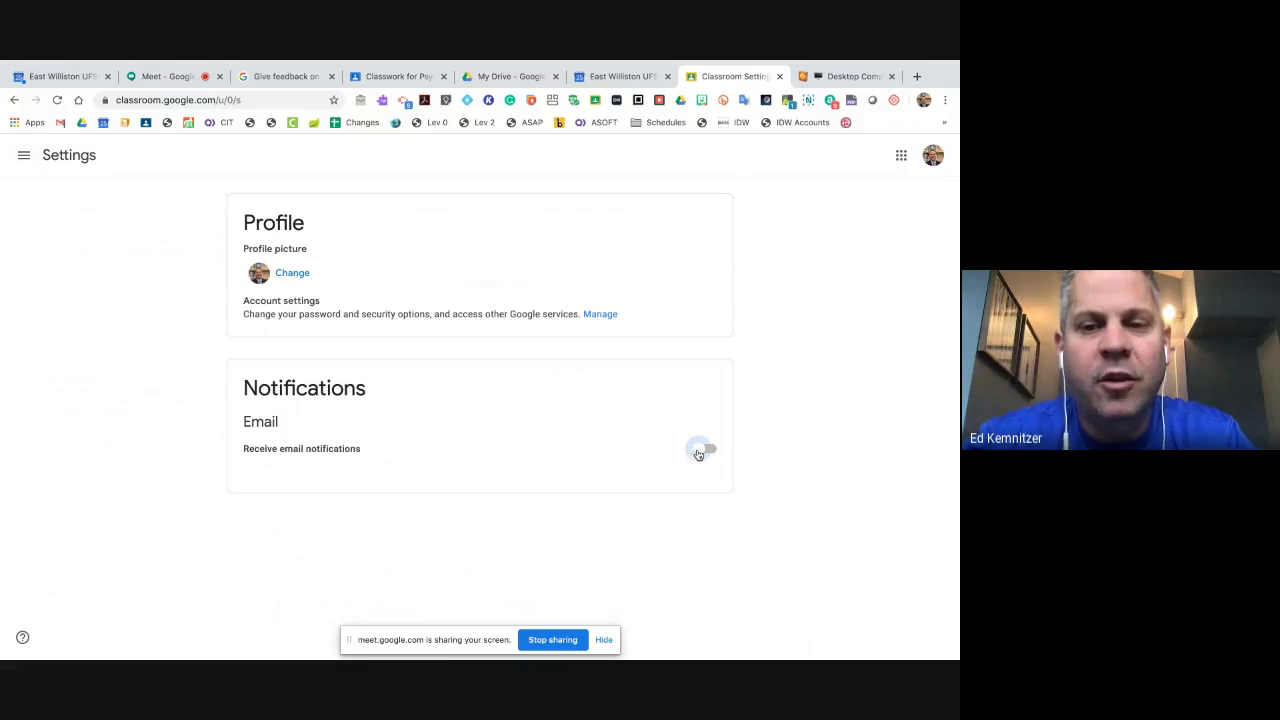
# - Pick the Tech 7 B (PM) class from the class drawer, showing its robots assignment due 3/24/20
pyautogui.click(16, 151)
pyautogui.scroll(-15, 156, 493)
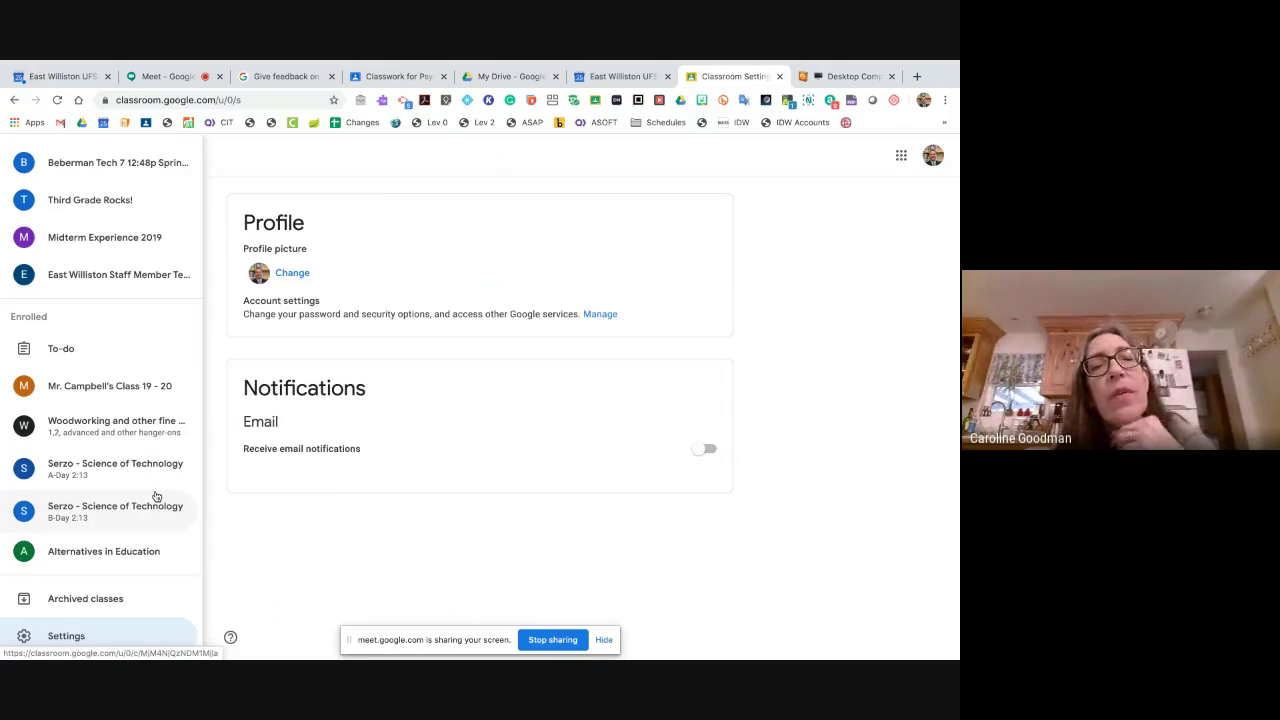
pyautogui.scroll(15, 156, 497)
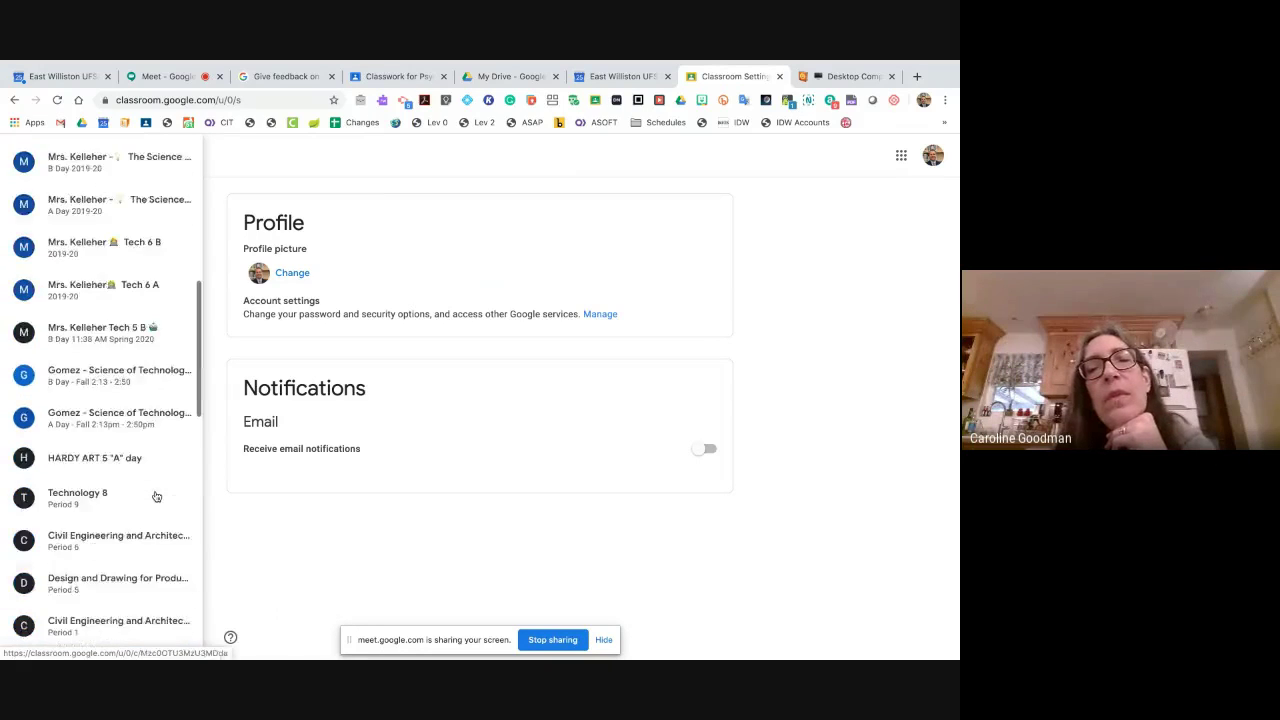
pyautogui.click(123, 421)
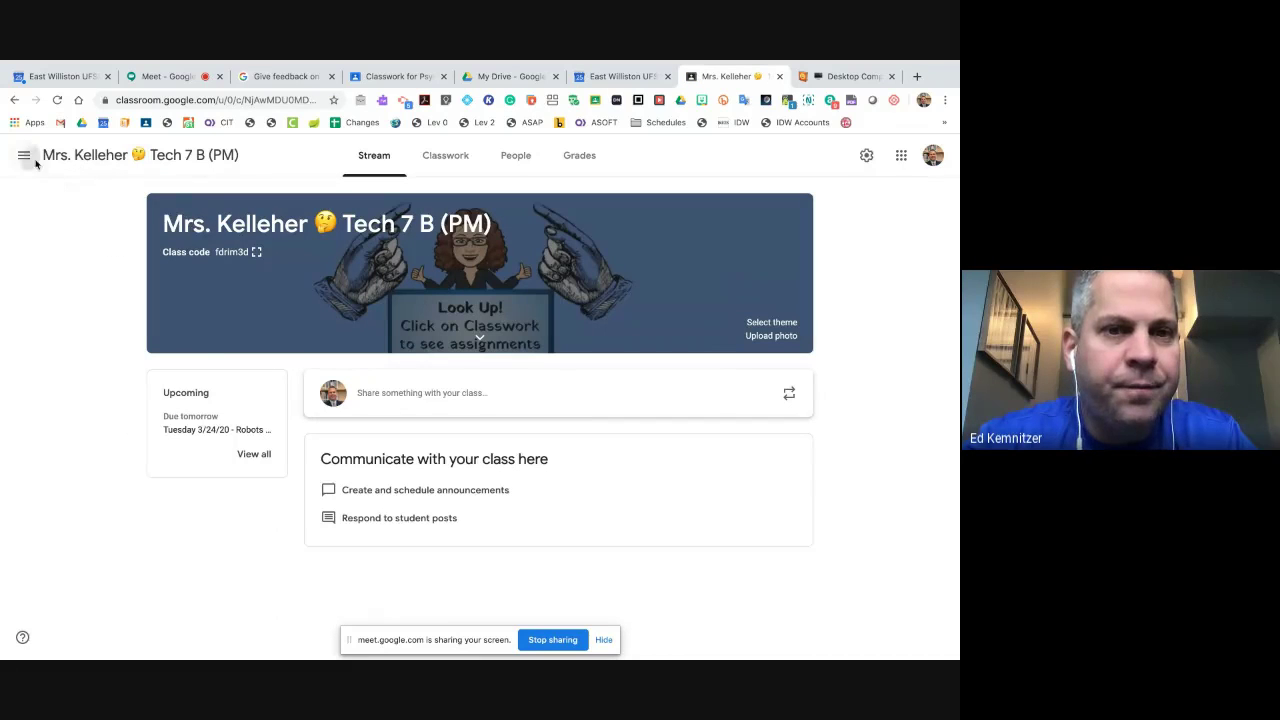
pyautogui.click(25, 156)
pyautogui.scroll(-10, 115, 442)
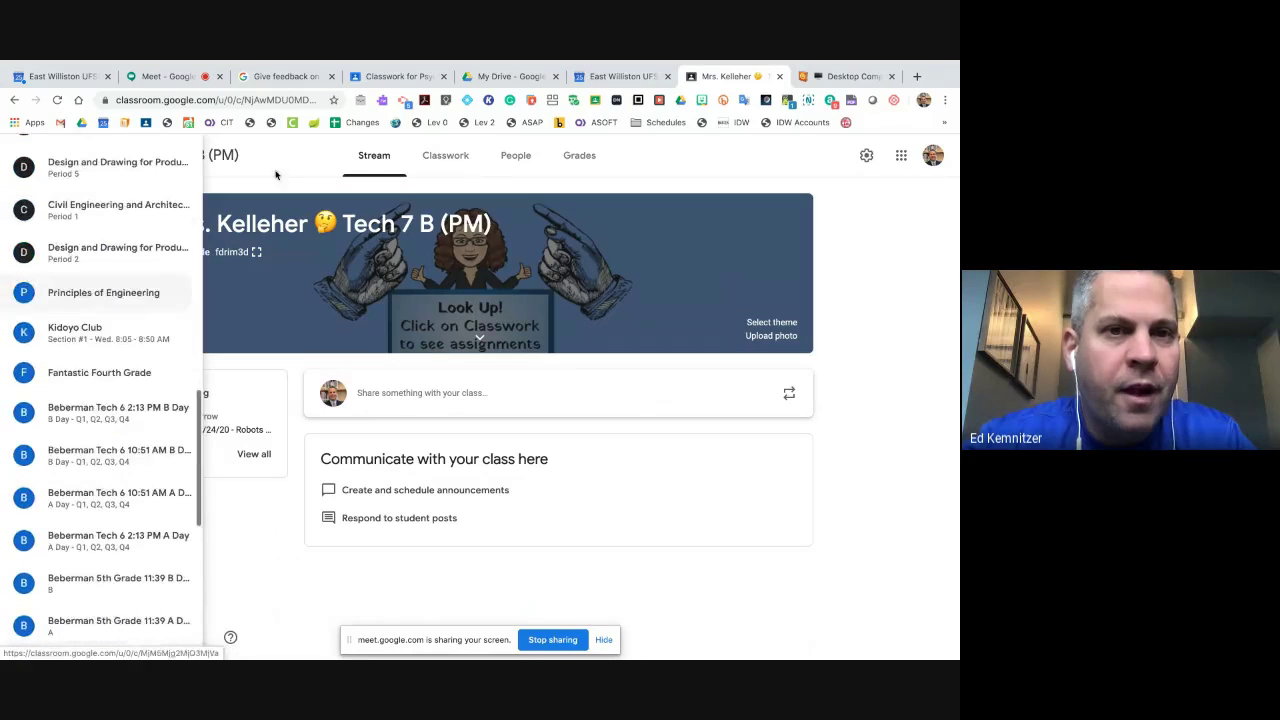
pyautogui.click(292, 158)
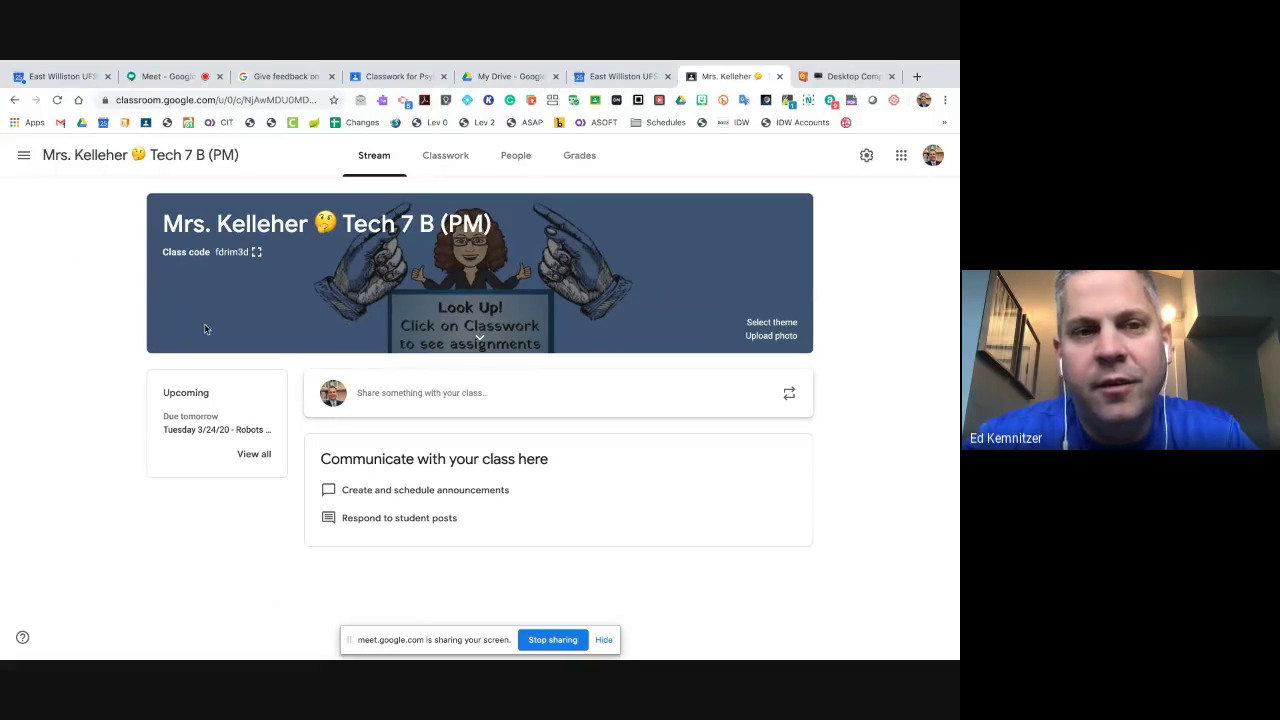
# - Open the Classes overview, look into Spanish 7 2019-20, and come back to the overview
pyautogui.click(24, 155)
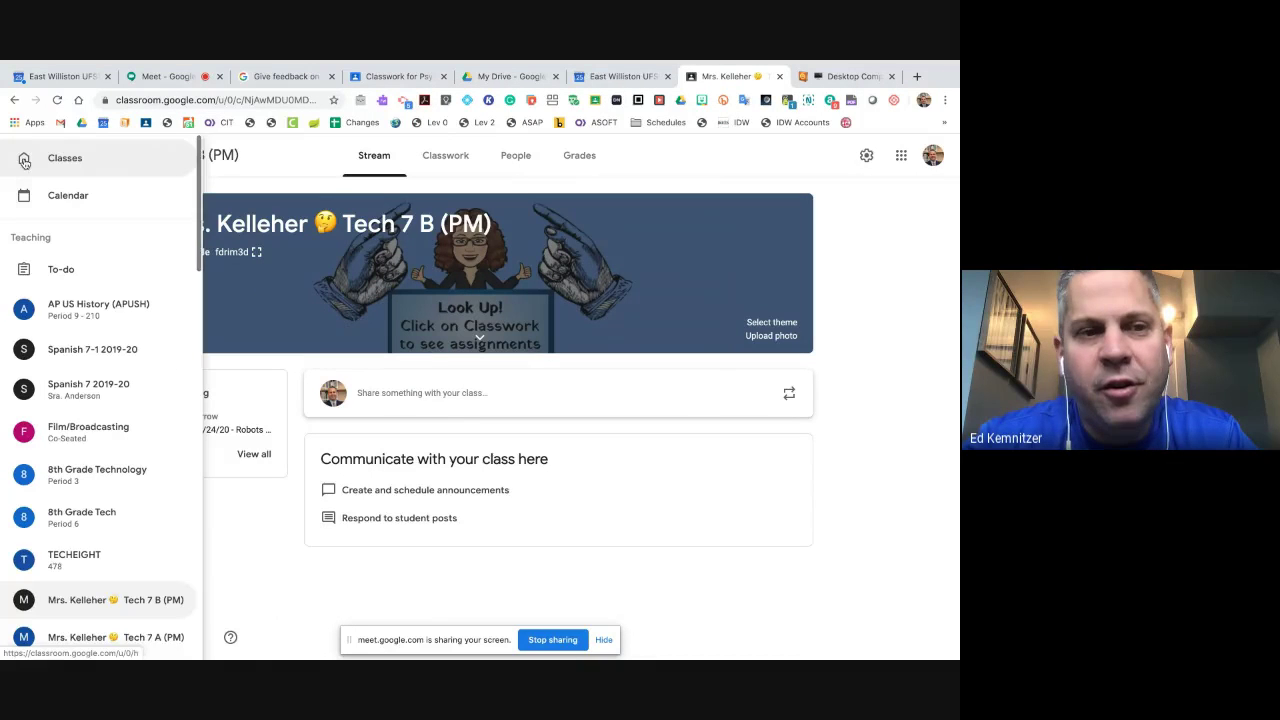
pyautogui.click(82, 160)
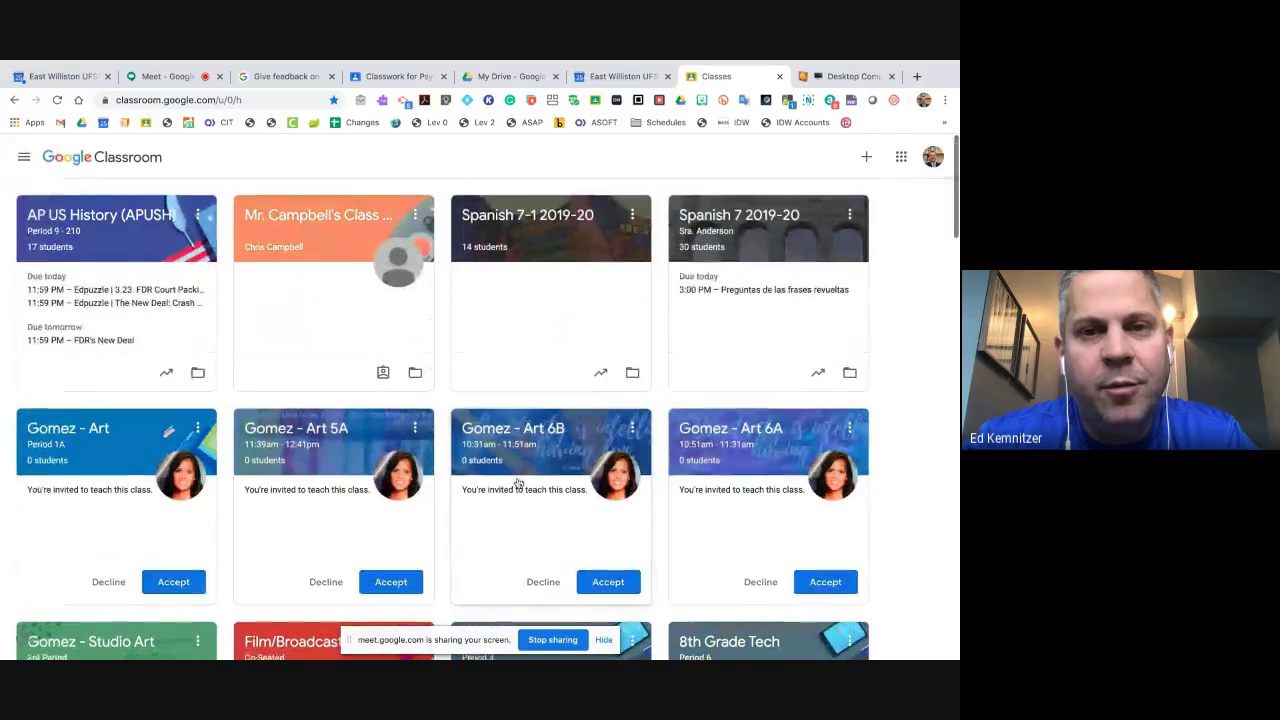
pyautogui.click(763, 243)
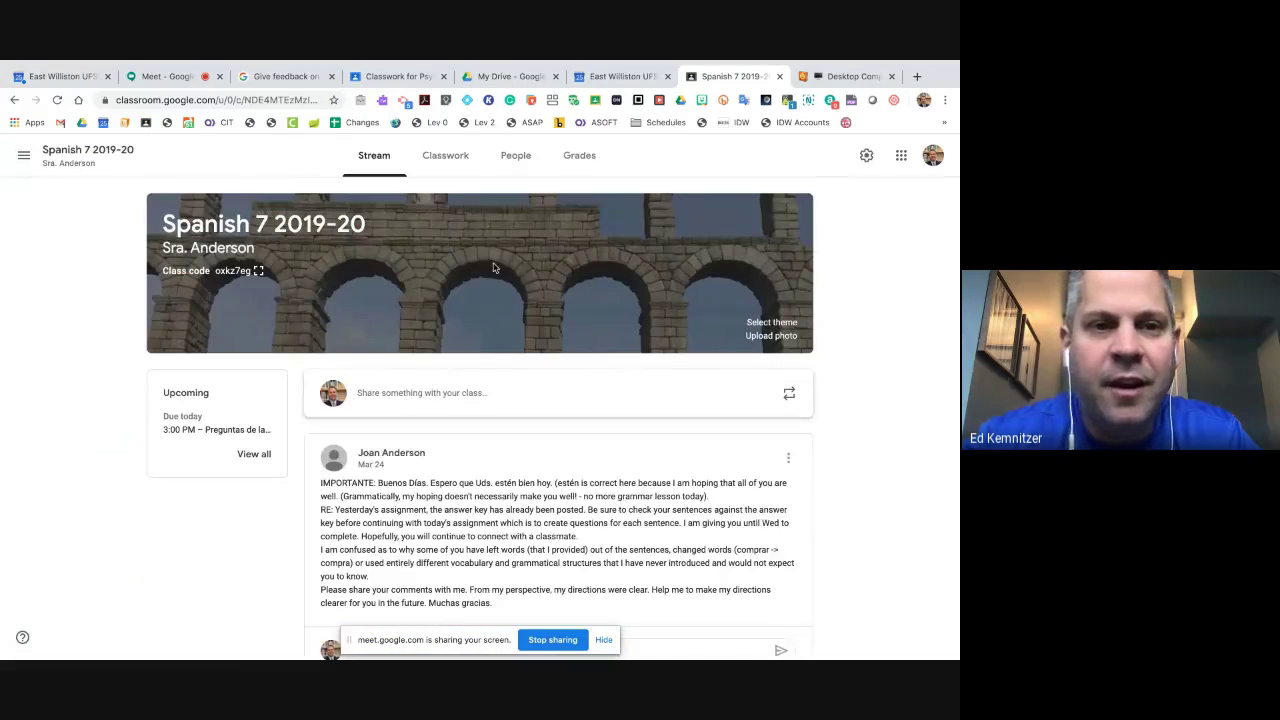
pyautogui.click(15, 100)
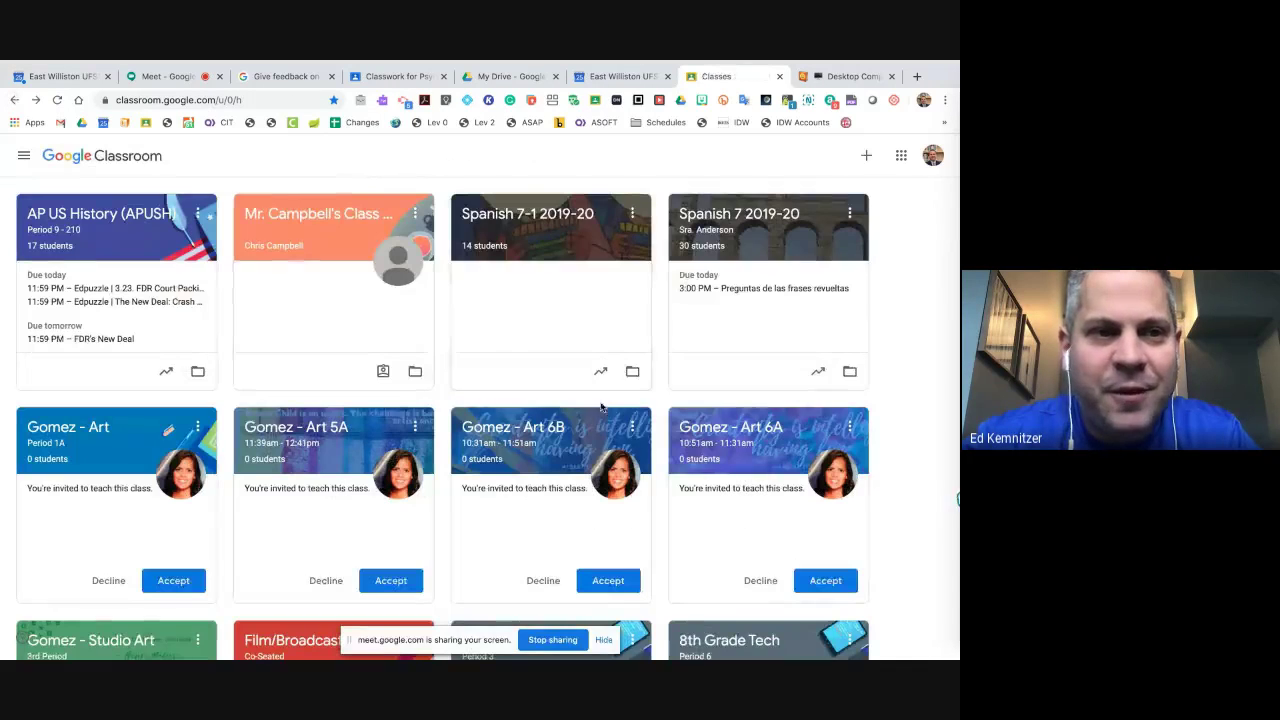
# - Scroll through the class cards, upcoming due items and pending teaching invitations
pyautogui.scroll(-2, 615, 344)
pyautogui.scroll(-2, 615, 344)
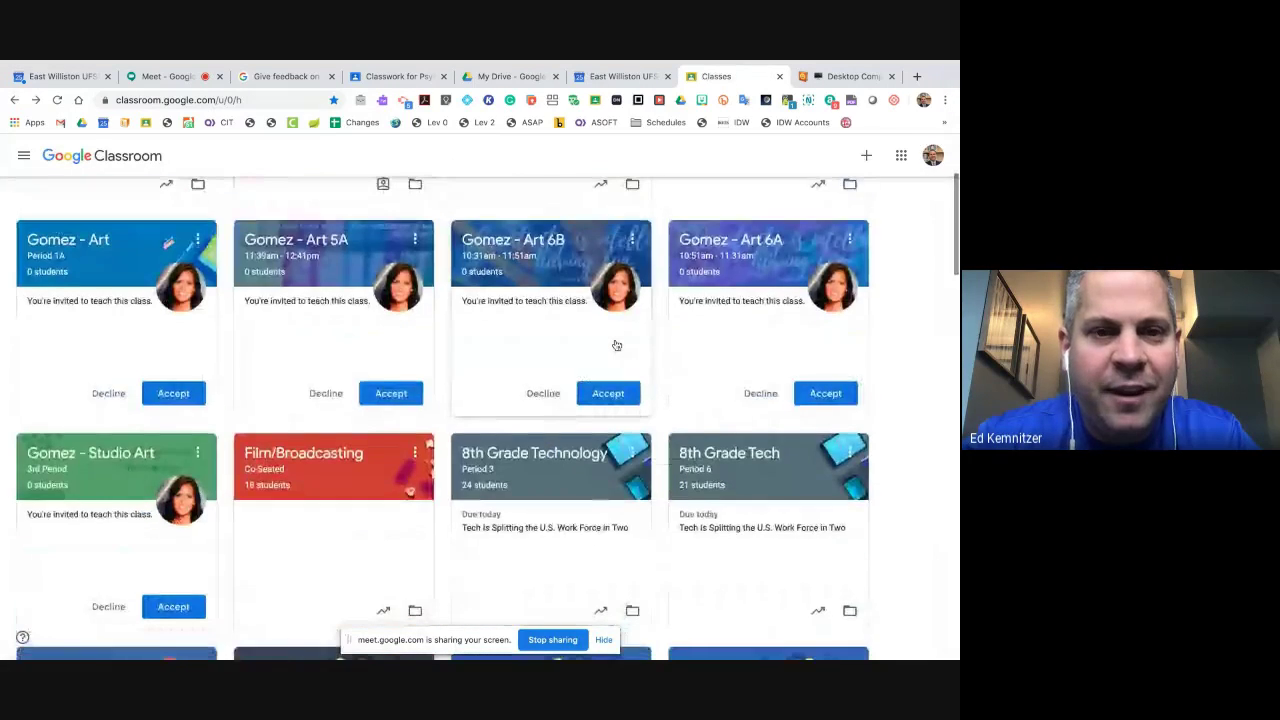
pyautogui.scroll(3, 614, 343)
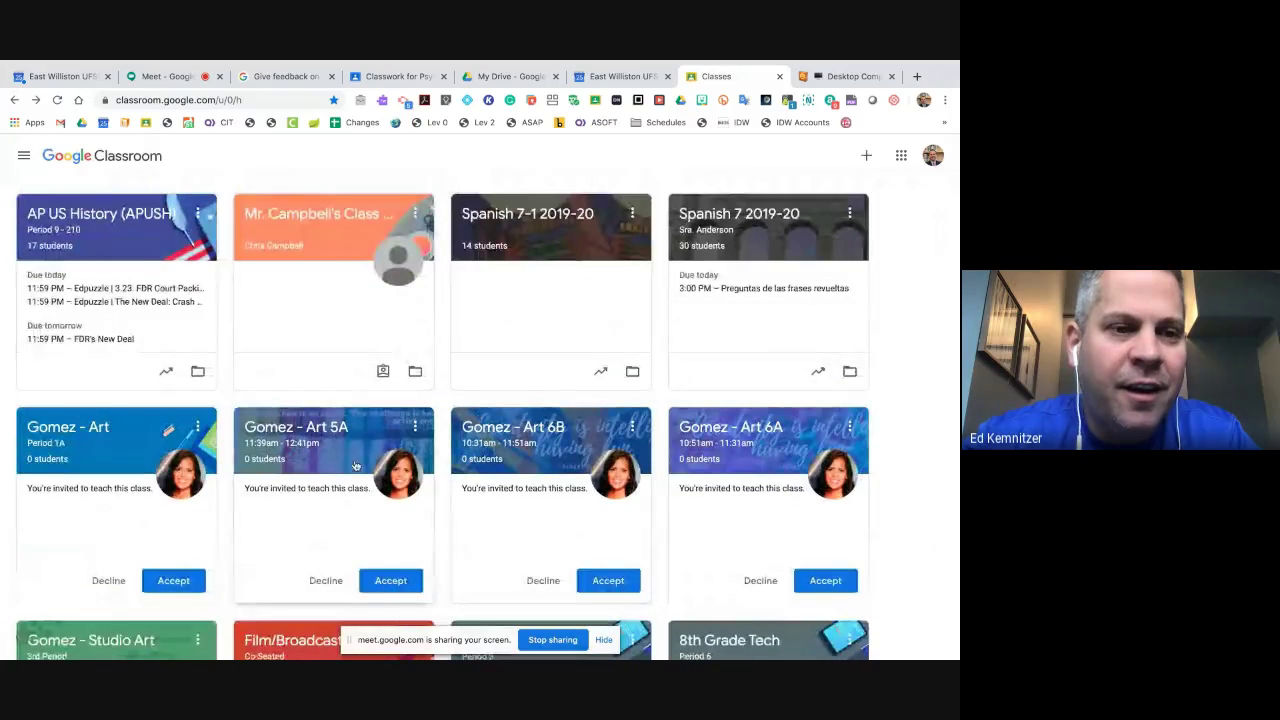
pyautogui.scroll(-3, 318, 517)
pyautogui.scroll(-10, 318, 517)
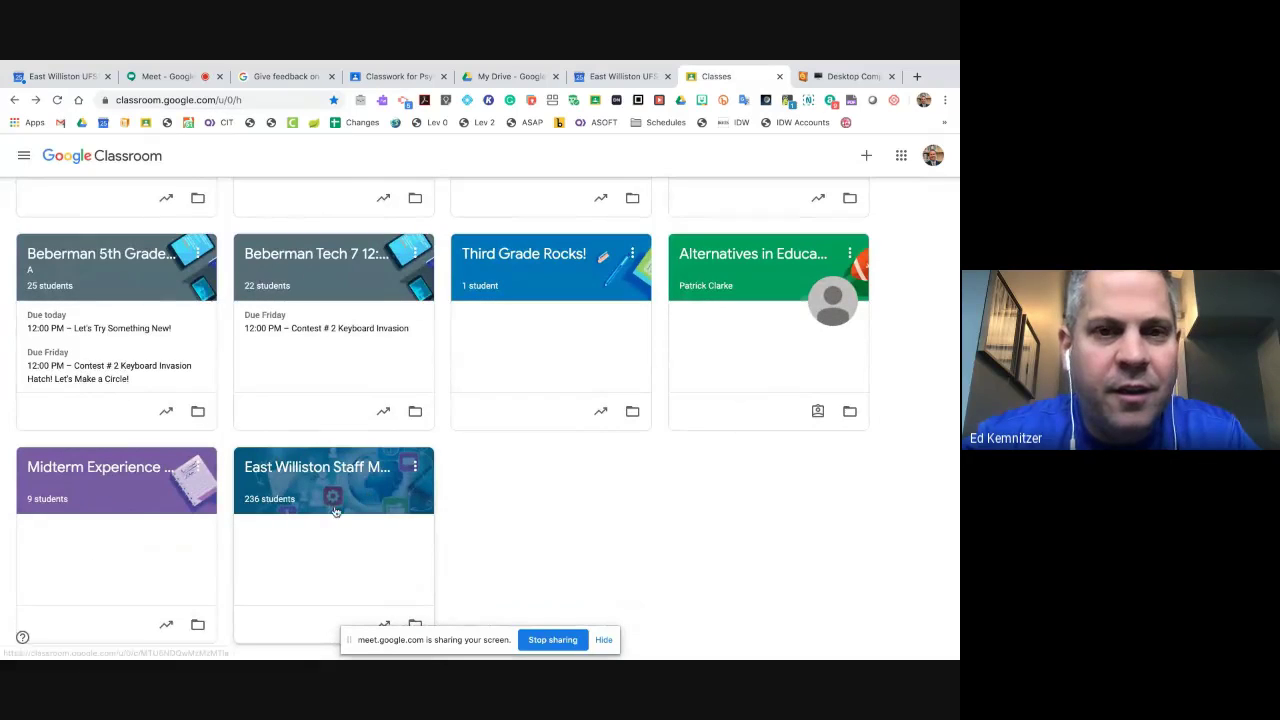
pyautogui.scroll(8, 340, 505)
pyautogui.scroll(-1, 336, 512)
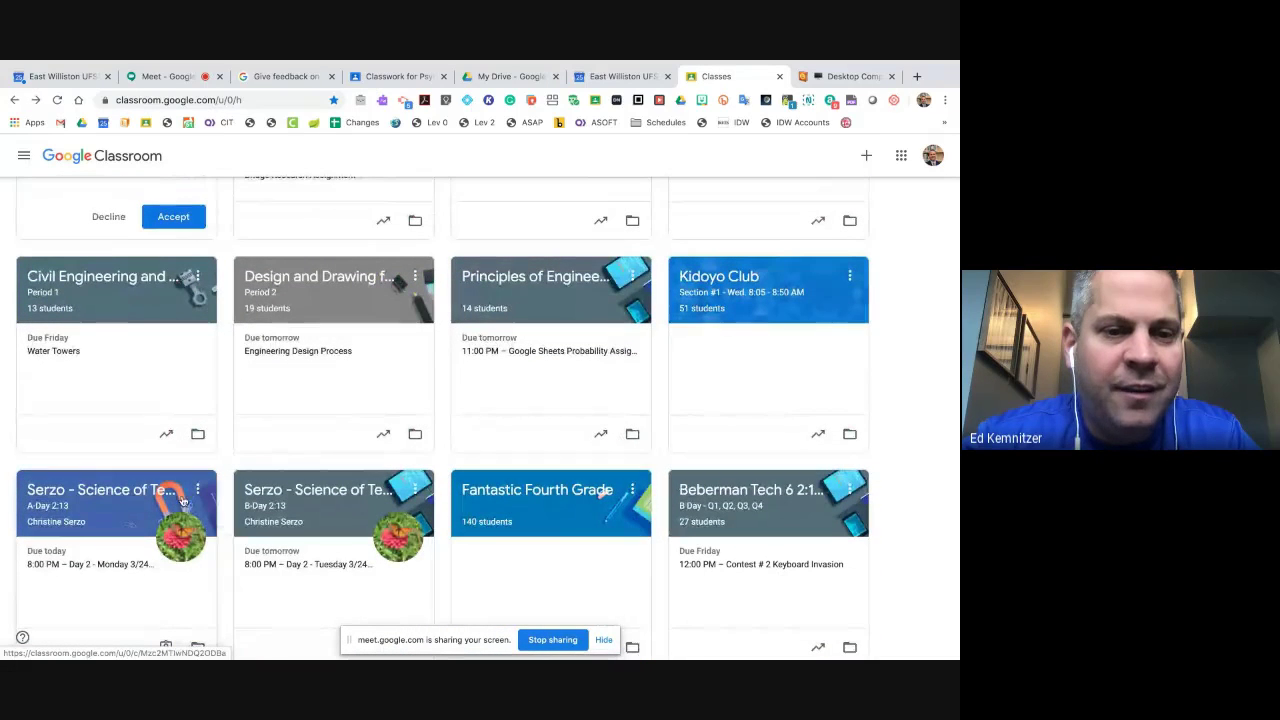
pyautogui.scroll(10, 200, 490)
pyautogui.scroll(4, 254, 467)
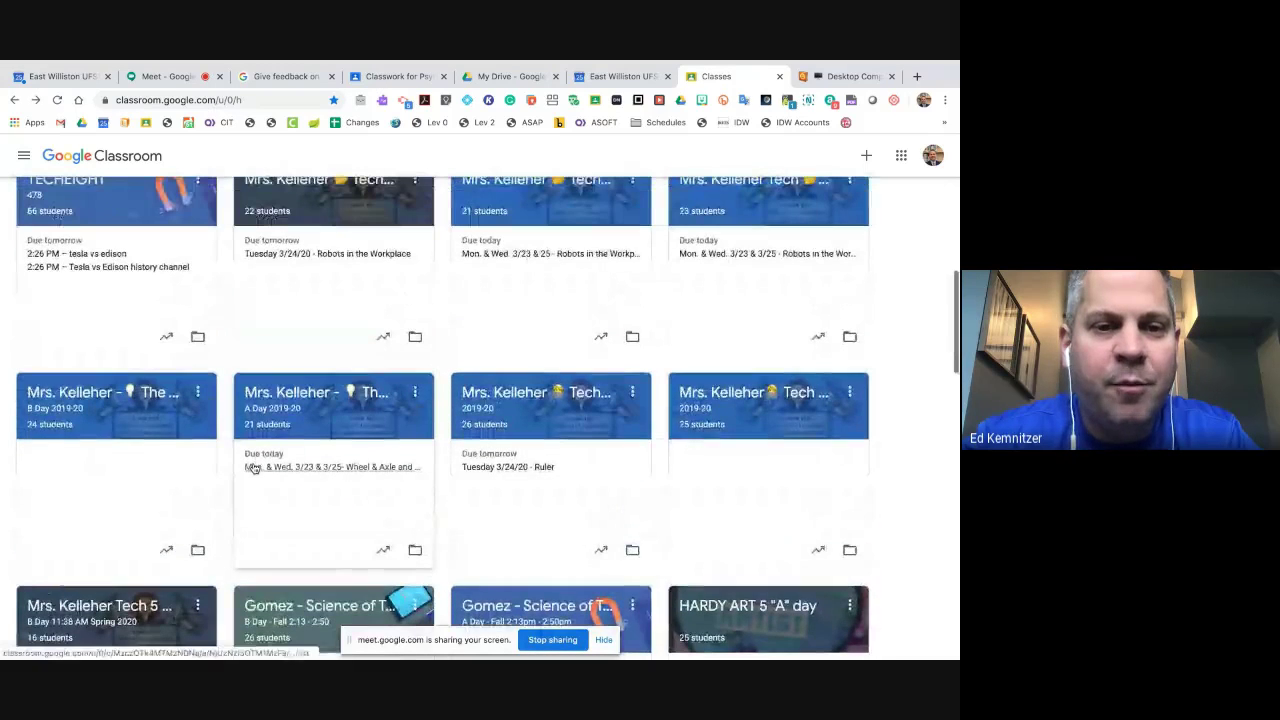
pyautogui.scroll(5, 254, 467)
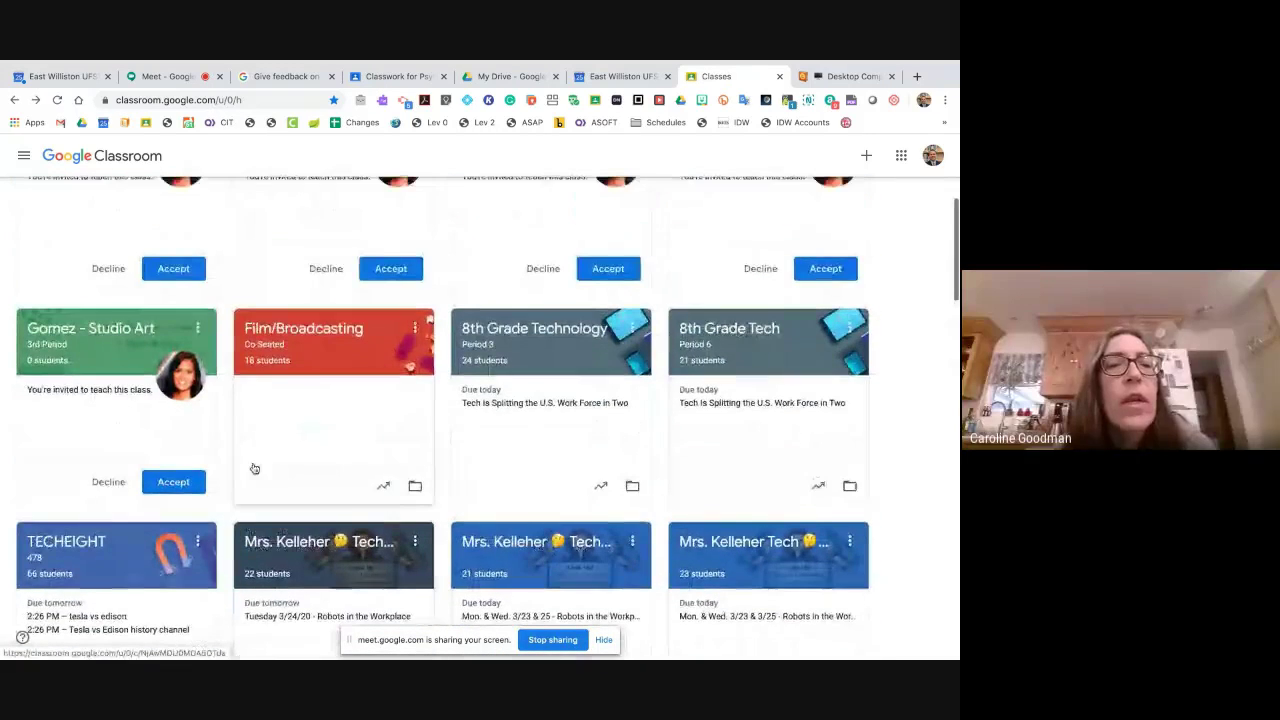
pyautogui.scroll(-15, 325, 340)
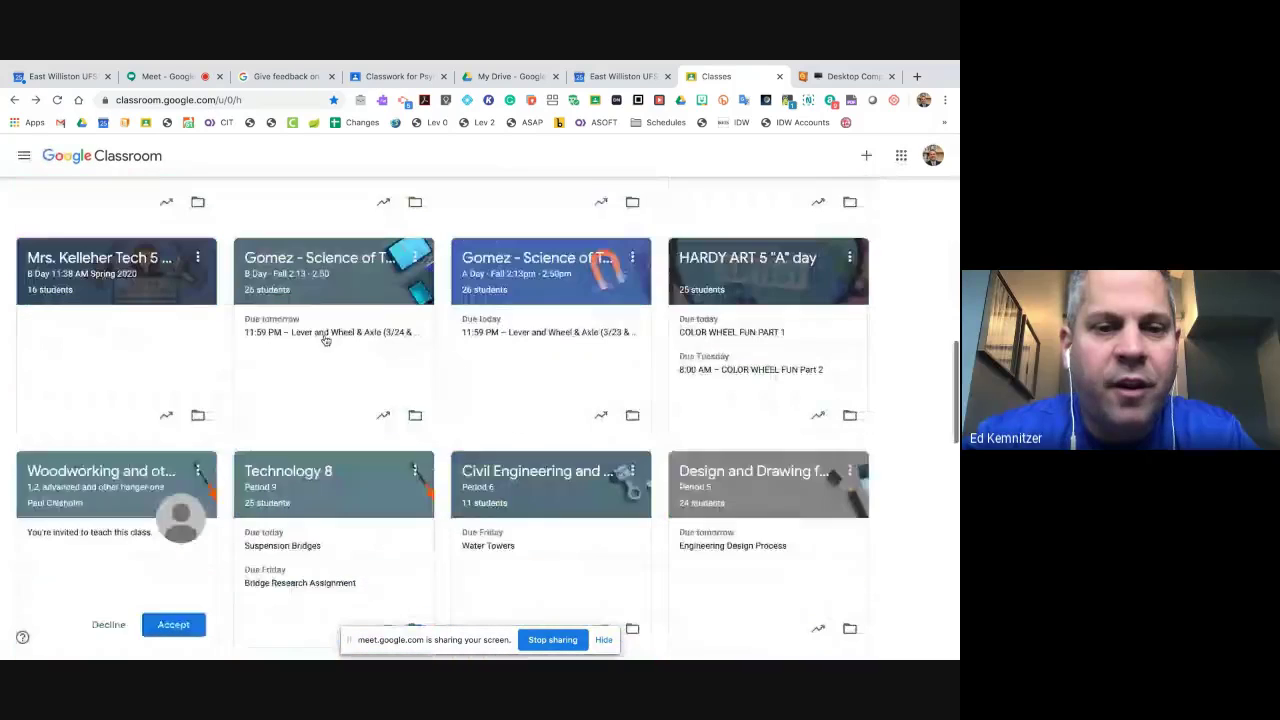
# - Open the East Williston Staff Member Tech Information Stream and preview the banner photo and theme galleries, leaving the banner unchanged
pyautogui.click(335, 465)
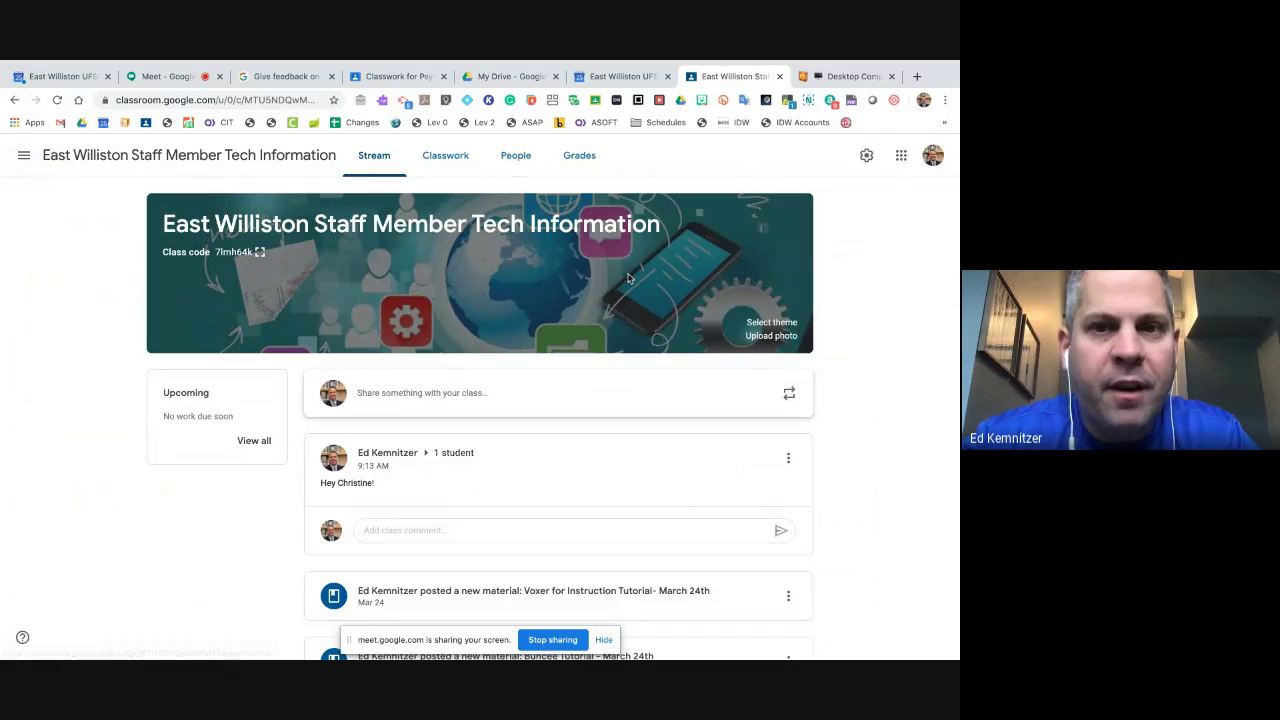
pyautogui.click(772, 336)
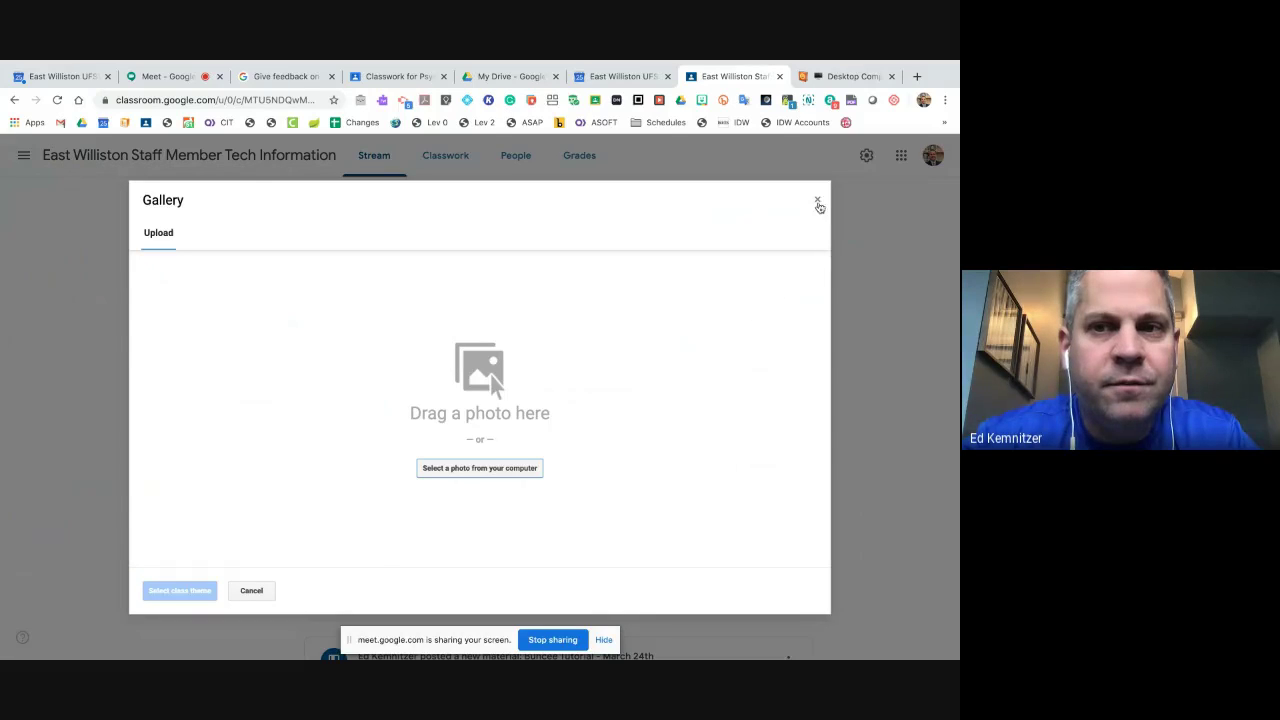
pyautogui.click(818, 204)
pyautogui.click(778, 323)
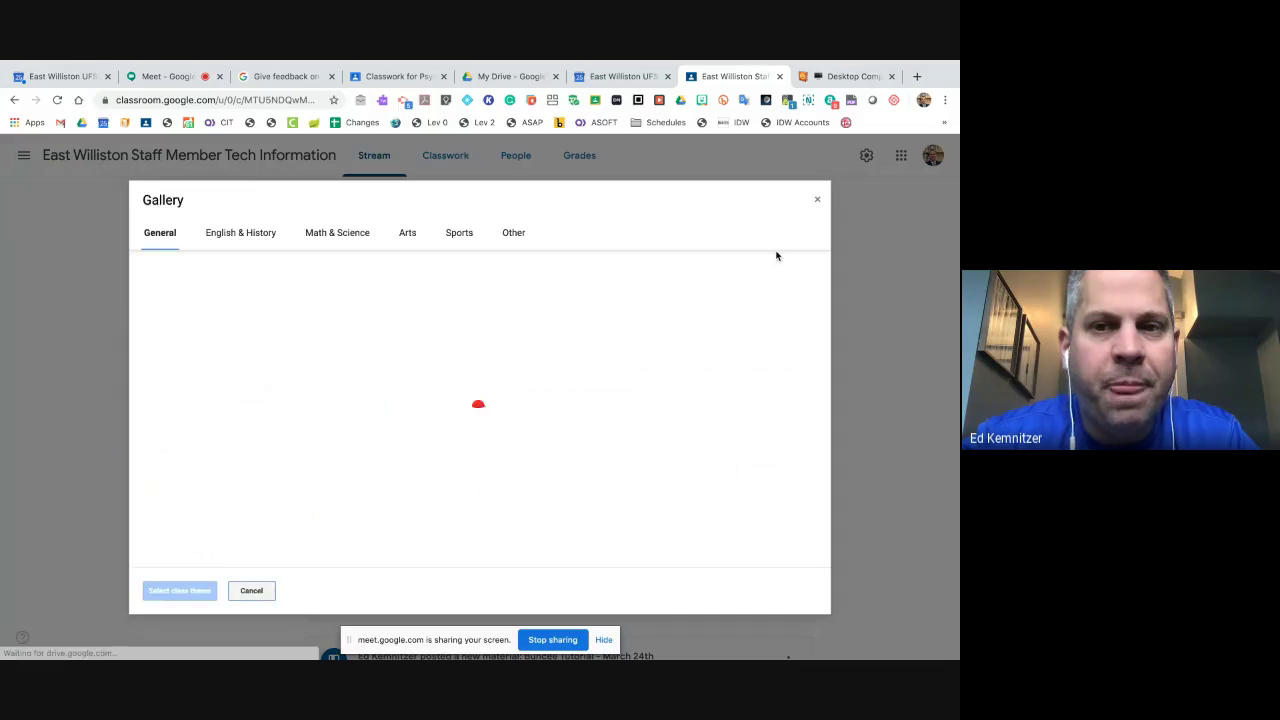
pyautogui.click(815, 203)
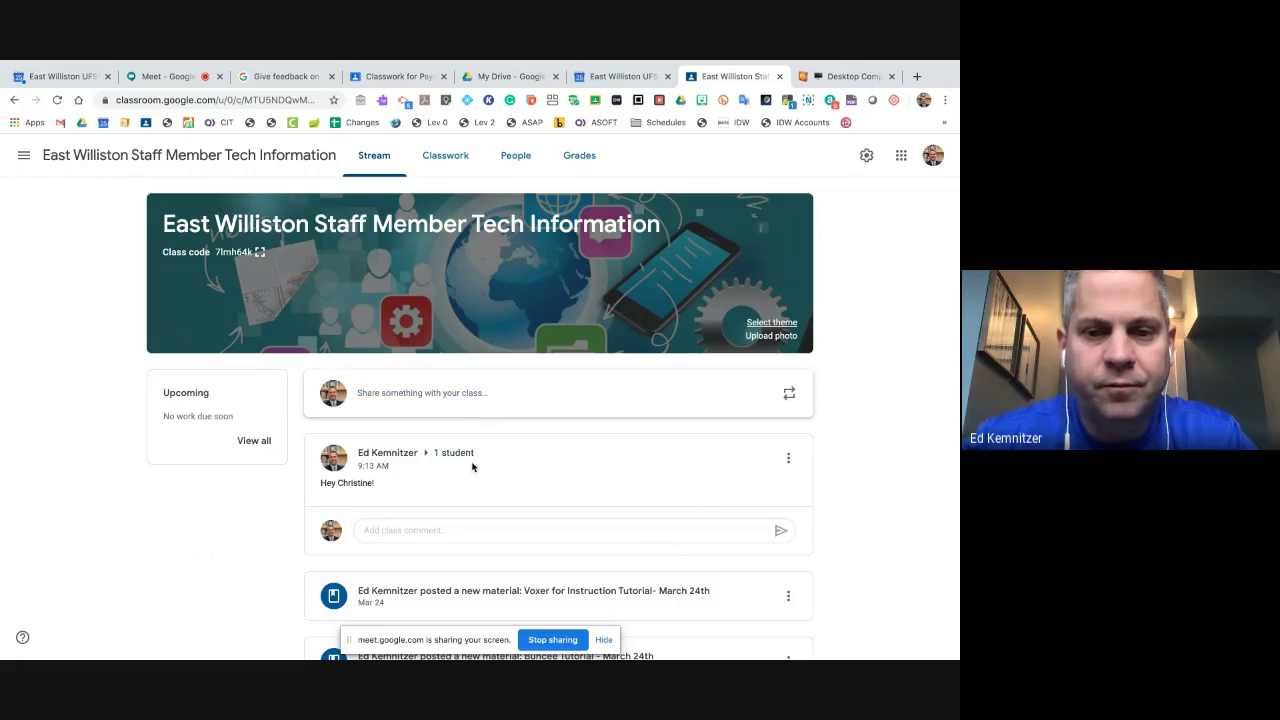
# - Scroll the staff class Stream posts, then return to the Google Meet call tab
pyautogui.scroll(-4, 471, 463)
pyautogui.scroll(4, 471, 466)
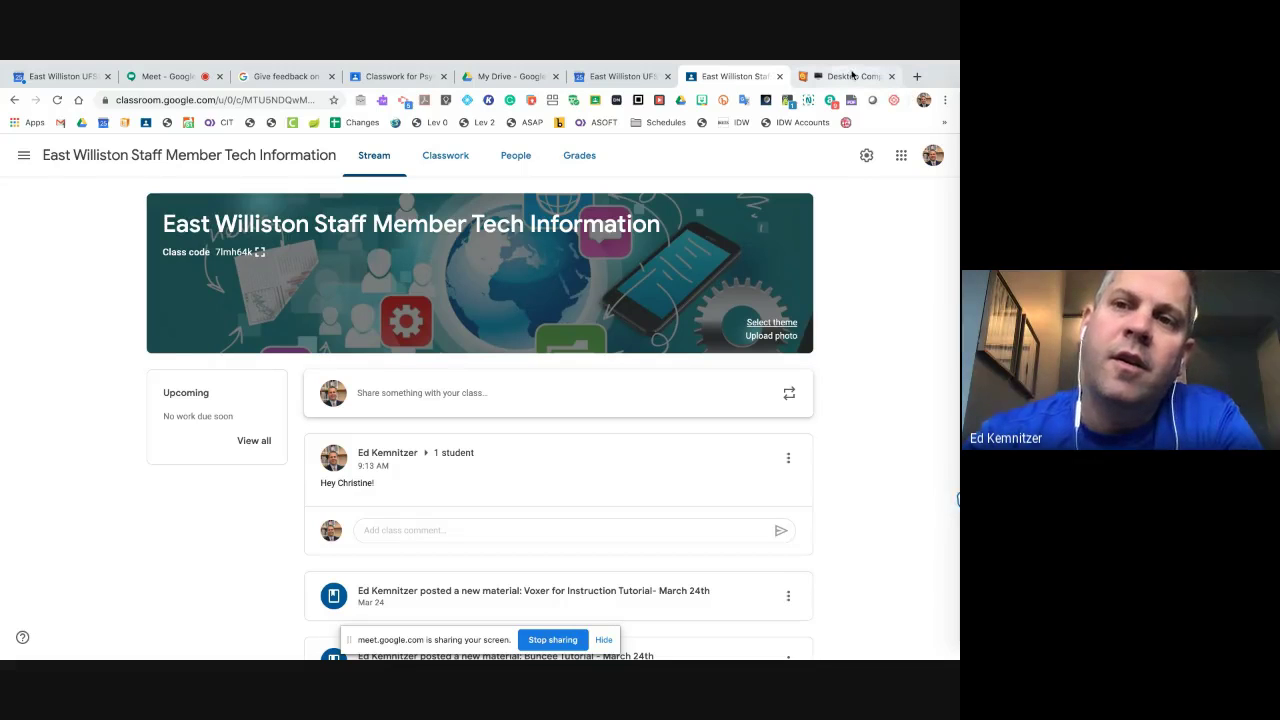
pyautogui.moveTo(944, 236)
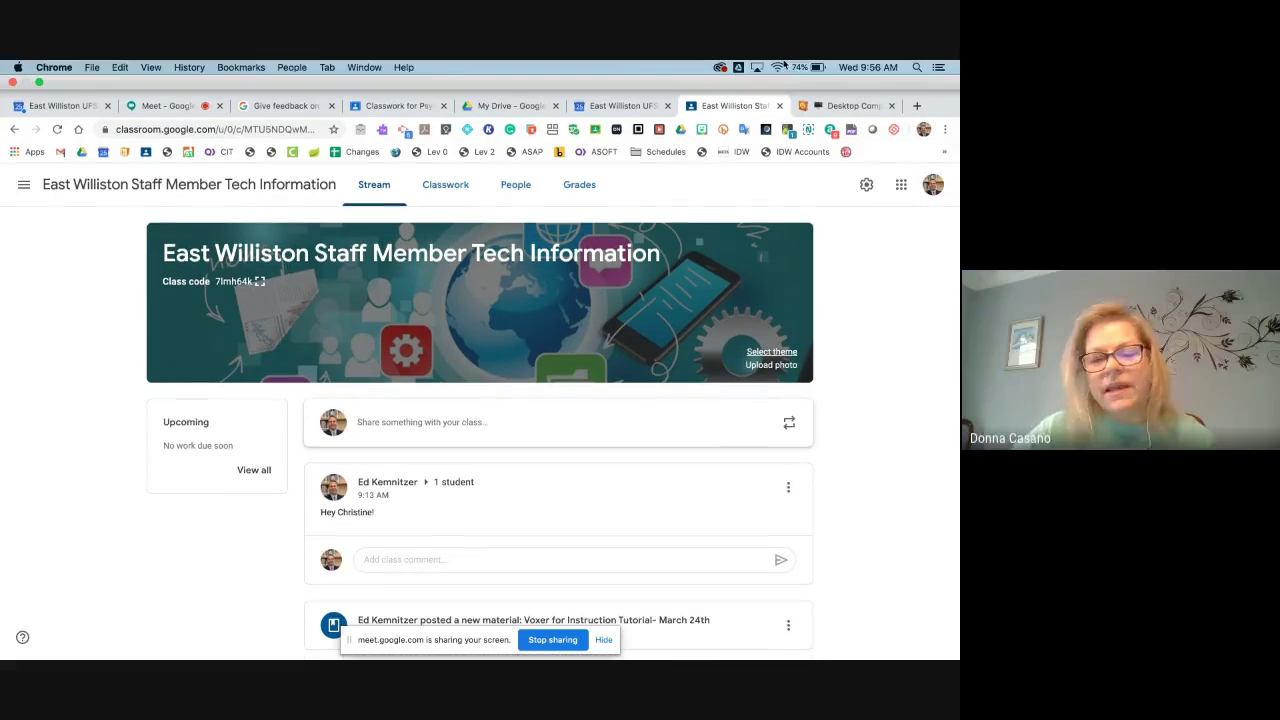
pyautogui.scroll(-4, 234, 507)
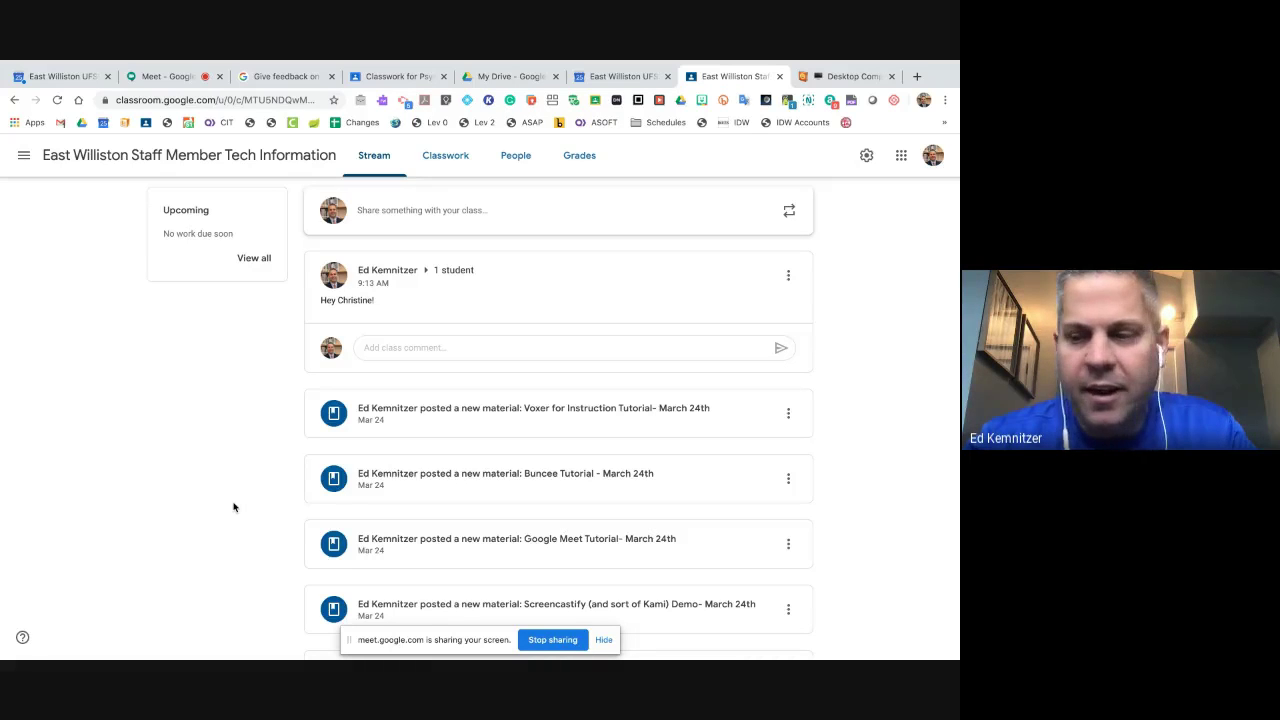
pyautogui.click(165, 76)
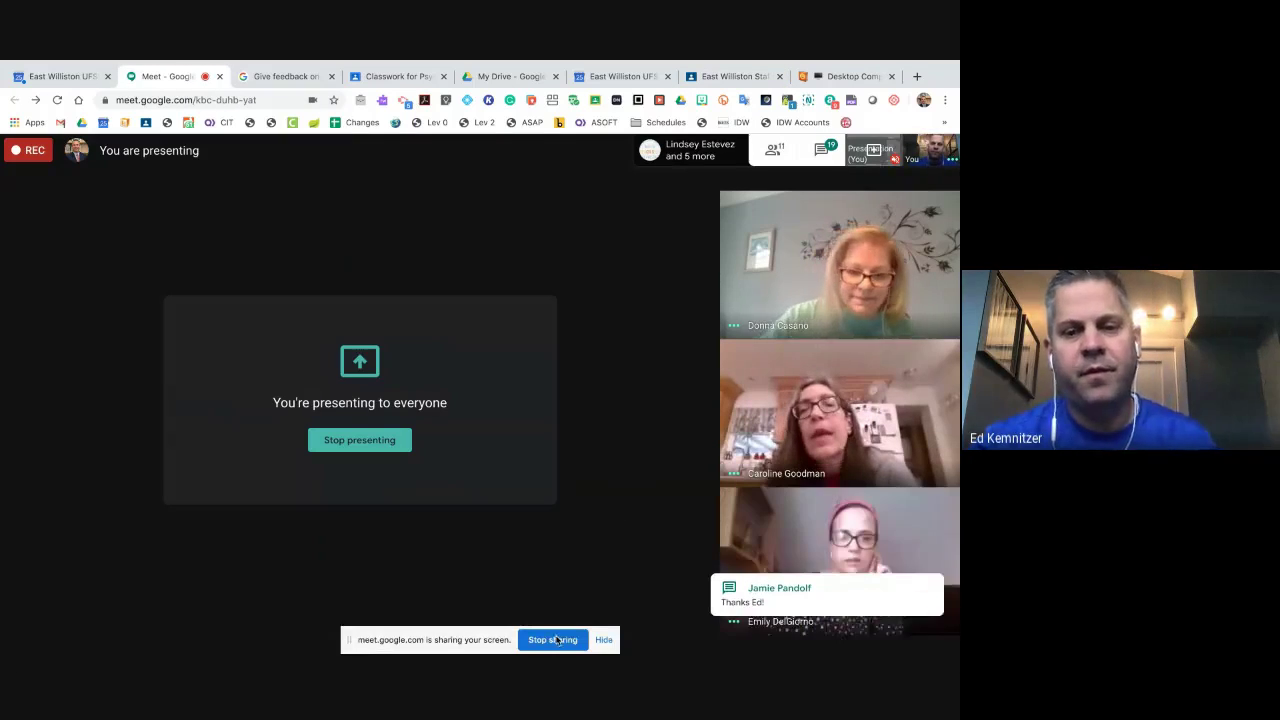